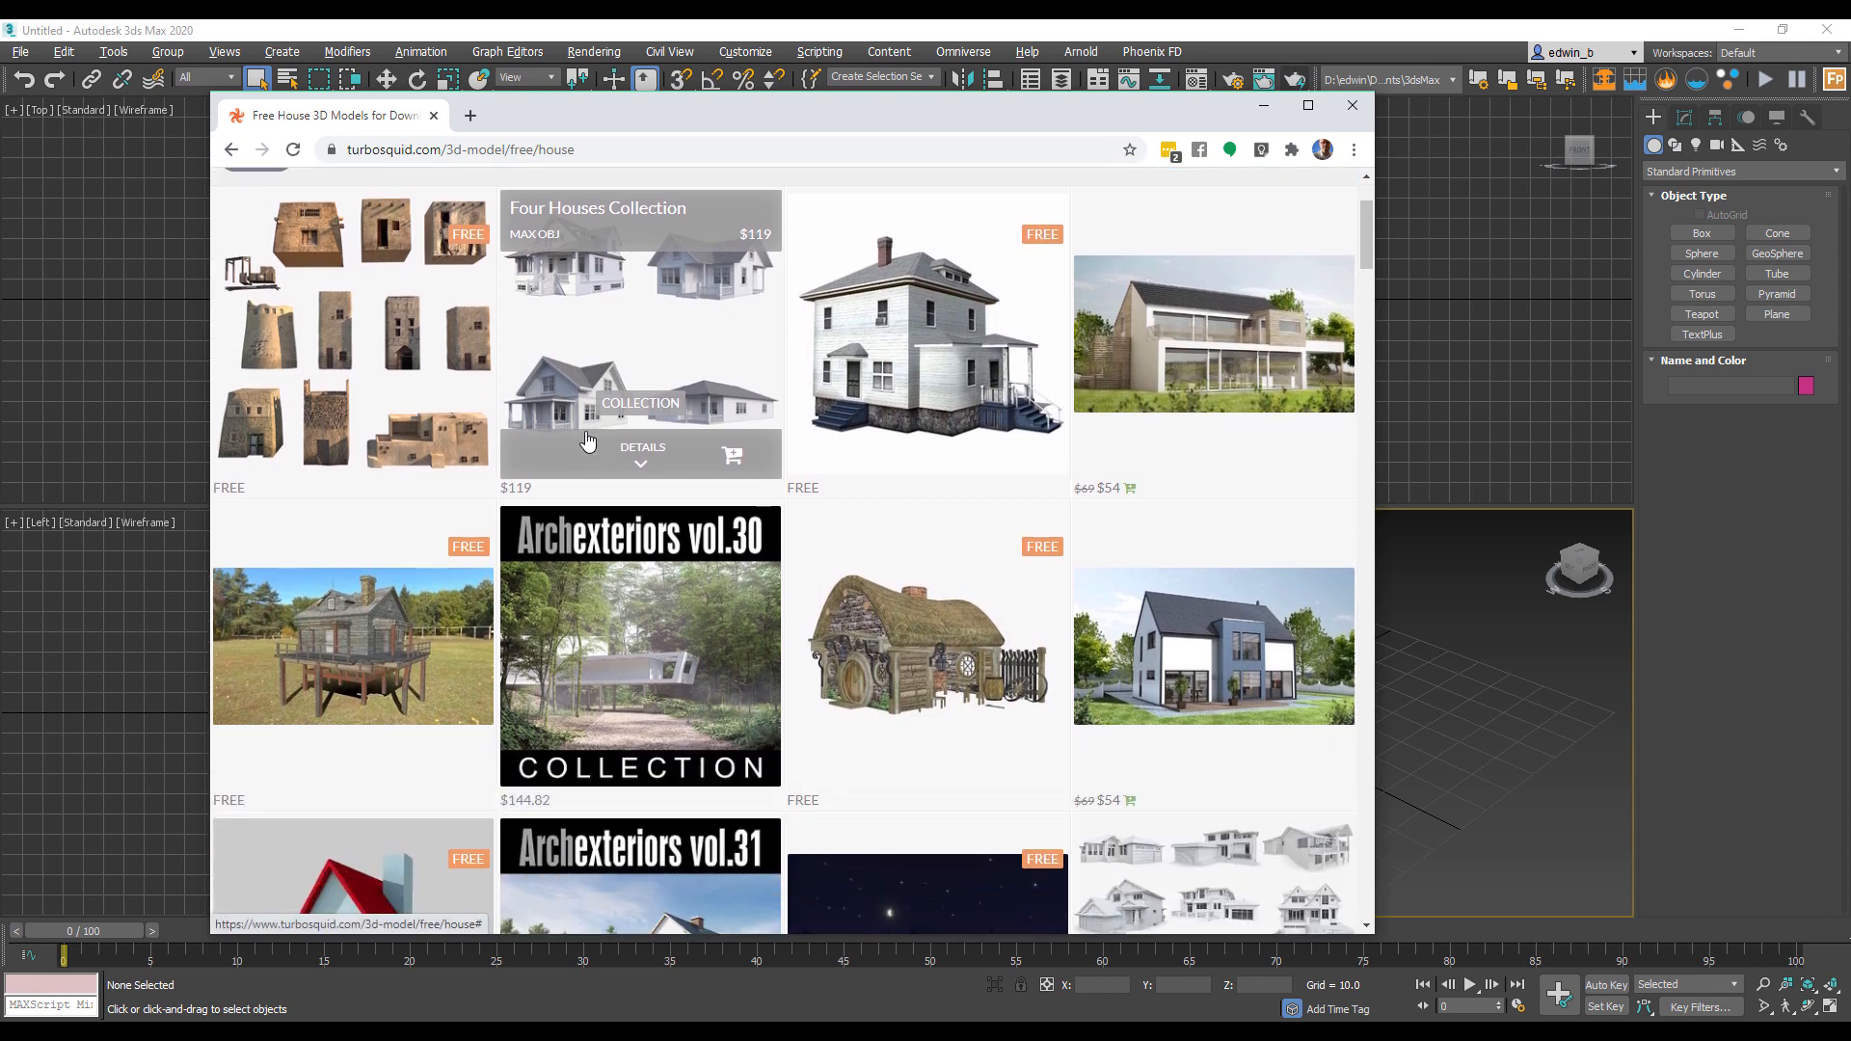
Step: Browse the free house models on TurboSquid, view the European Old House preview images, and close the browser
scroll(577, 451, down, 12)
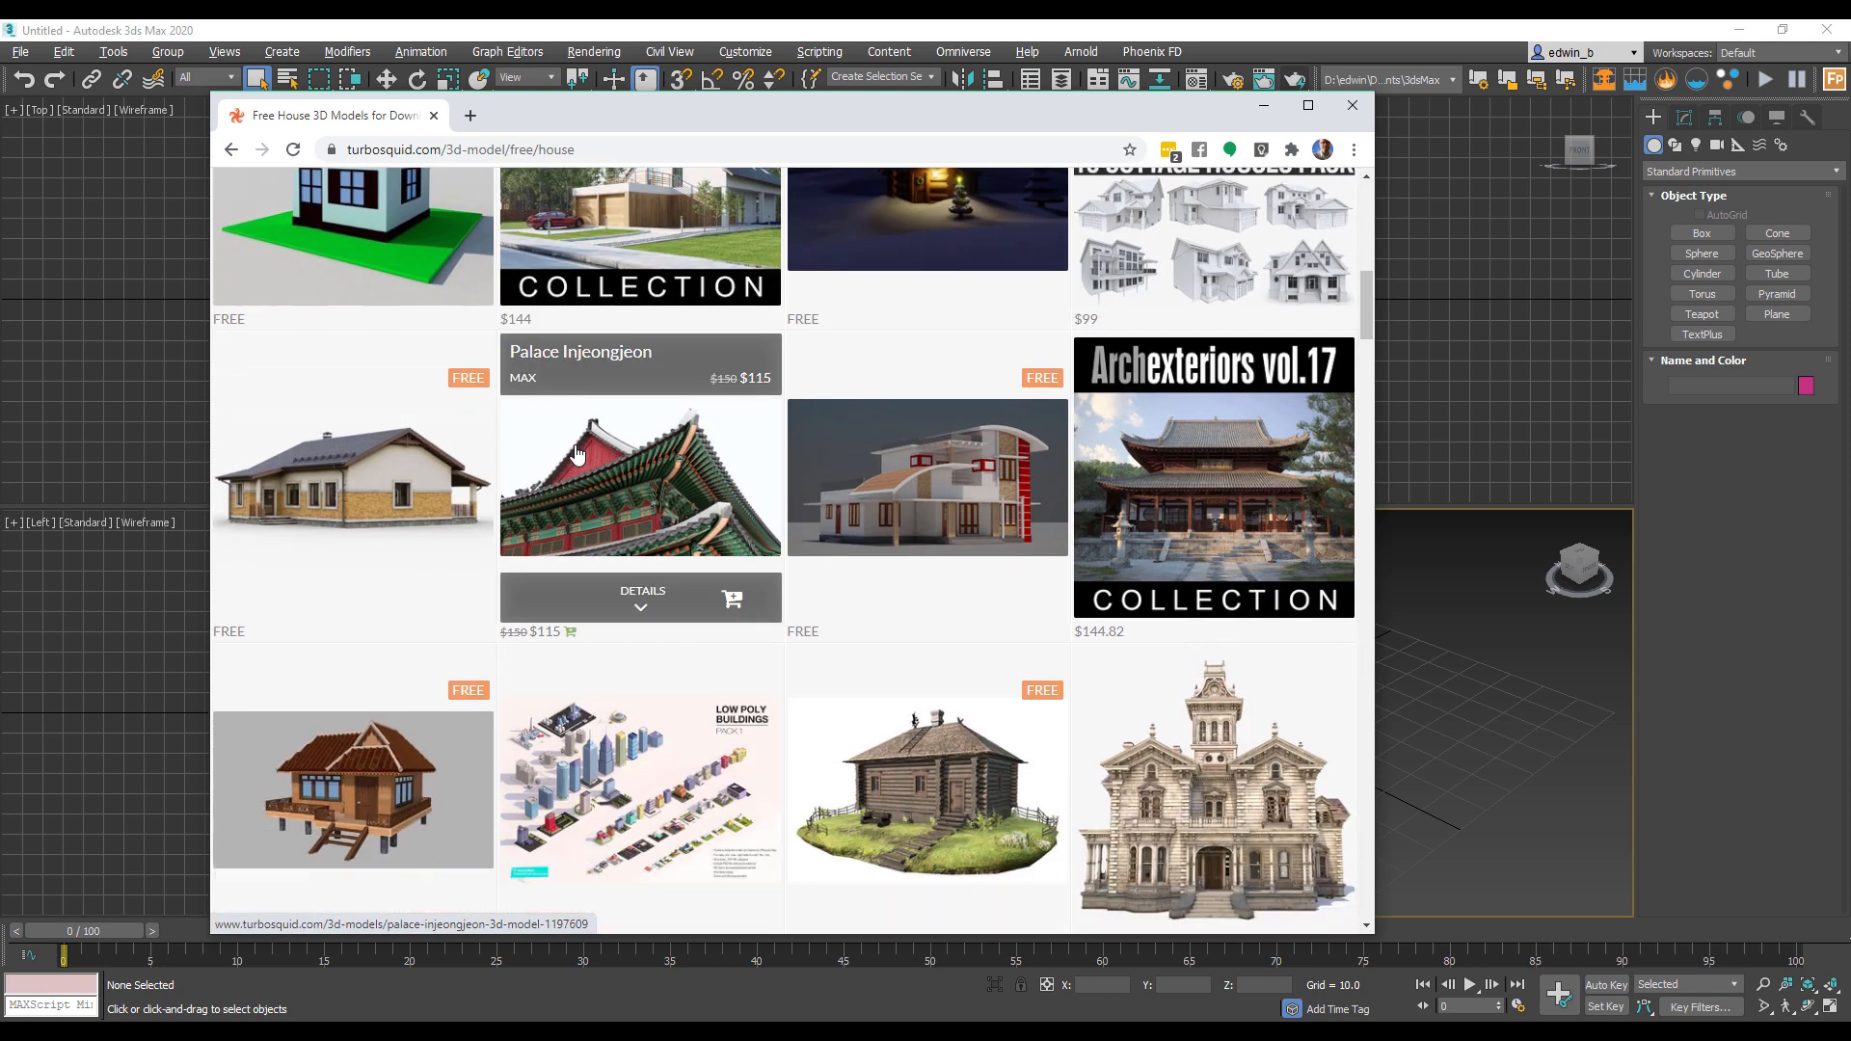
scroll(565, 461, down, 11)
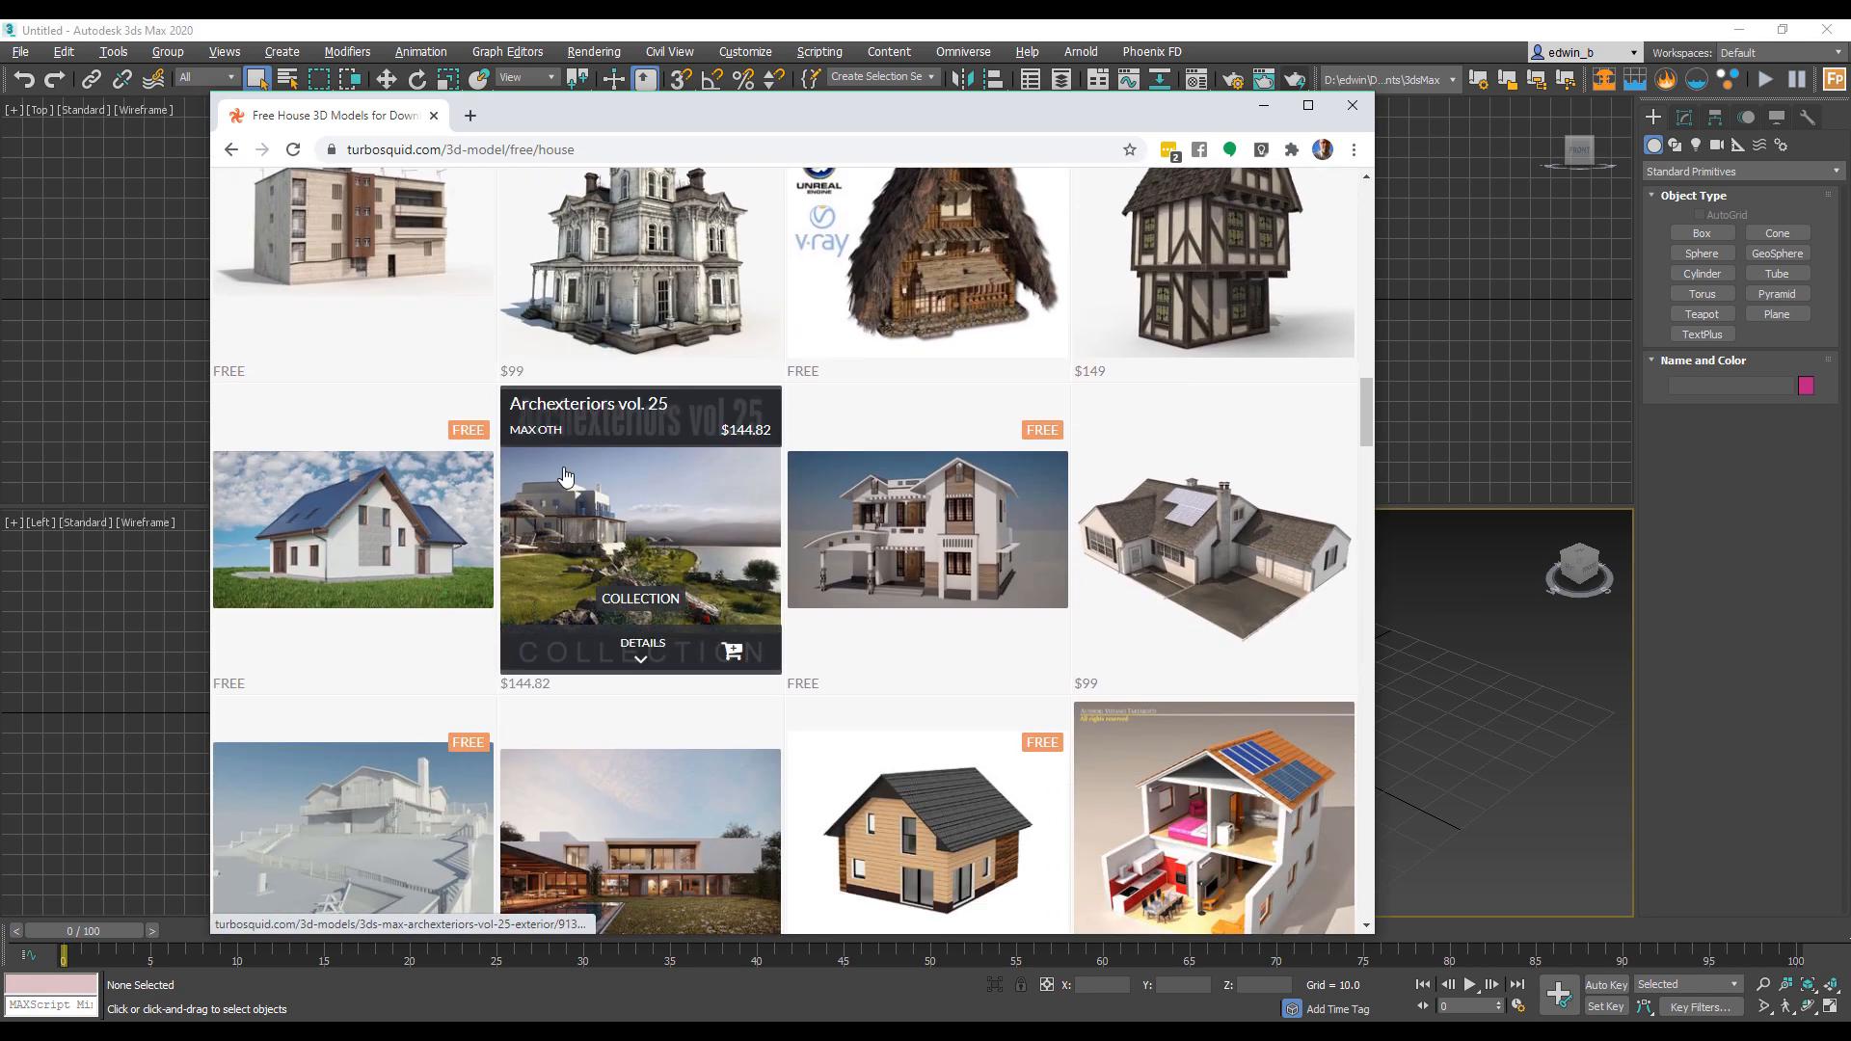
scroll(704, 474, down, 8)
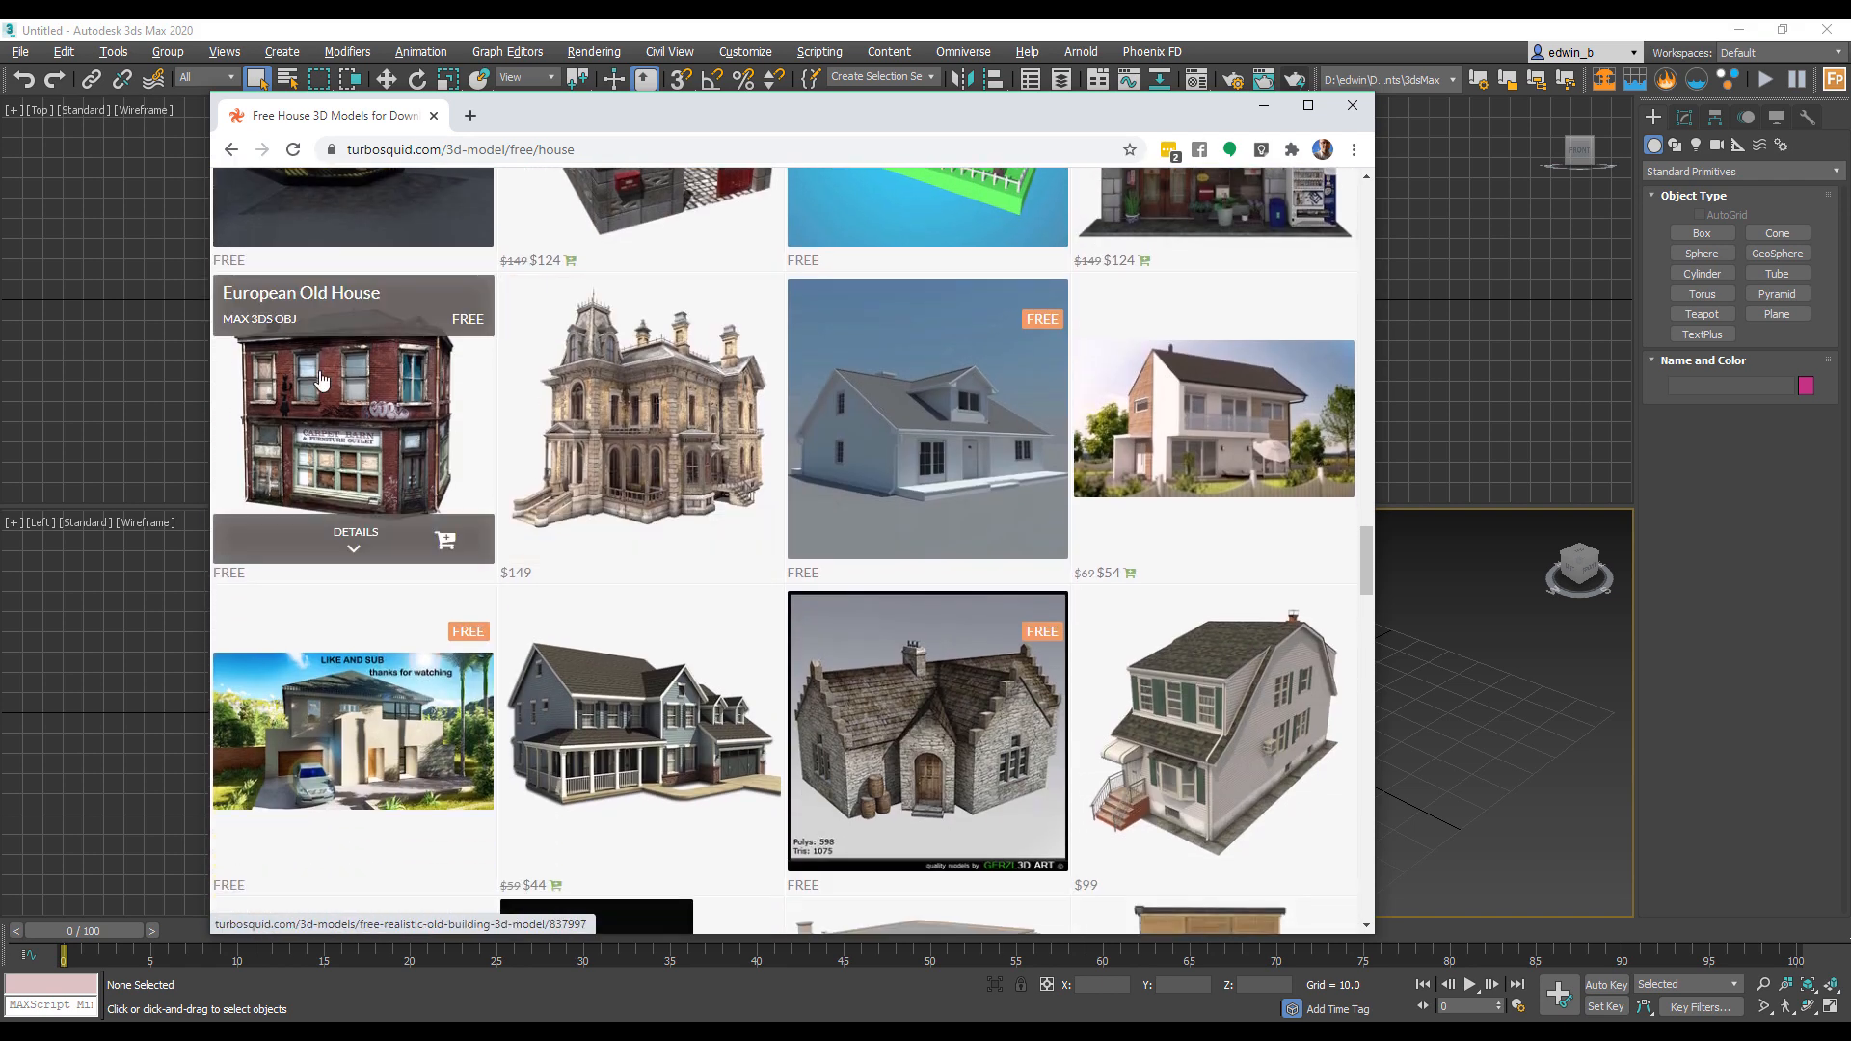
click(342, 409)
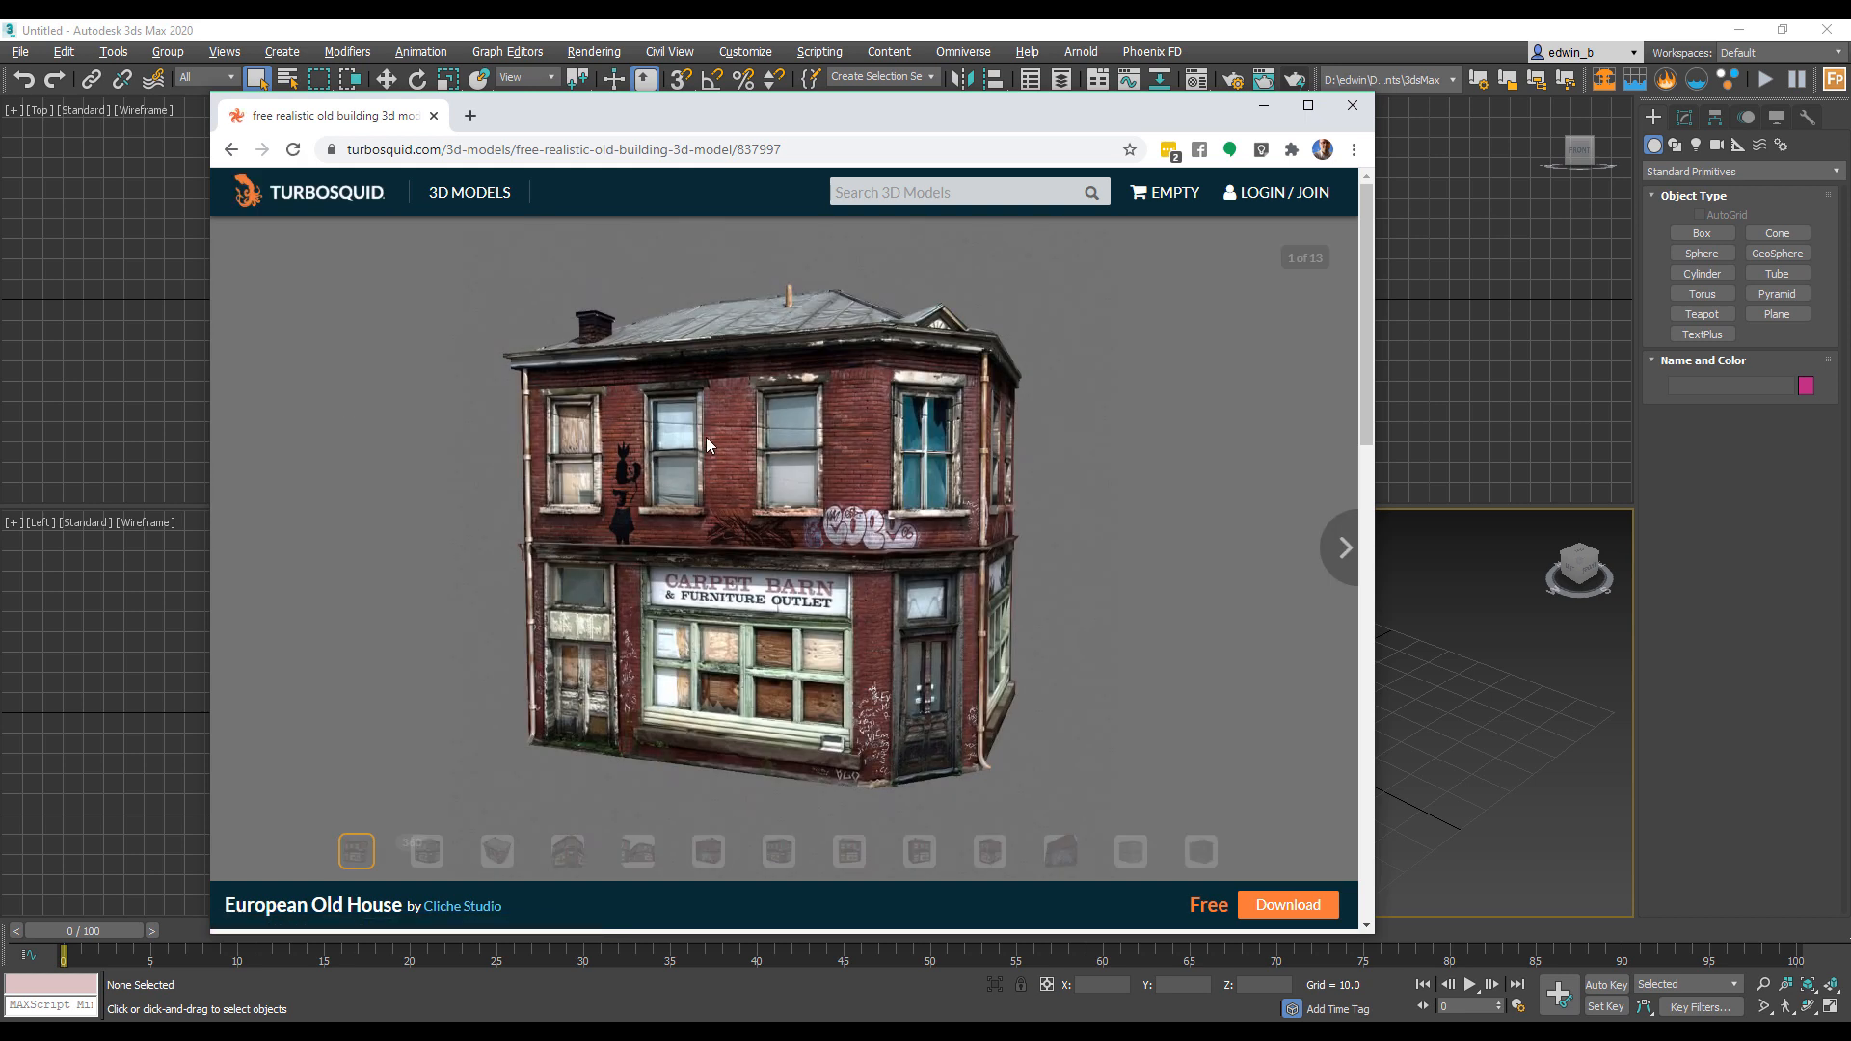
click(426, 850)
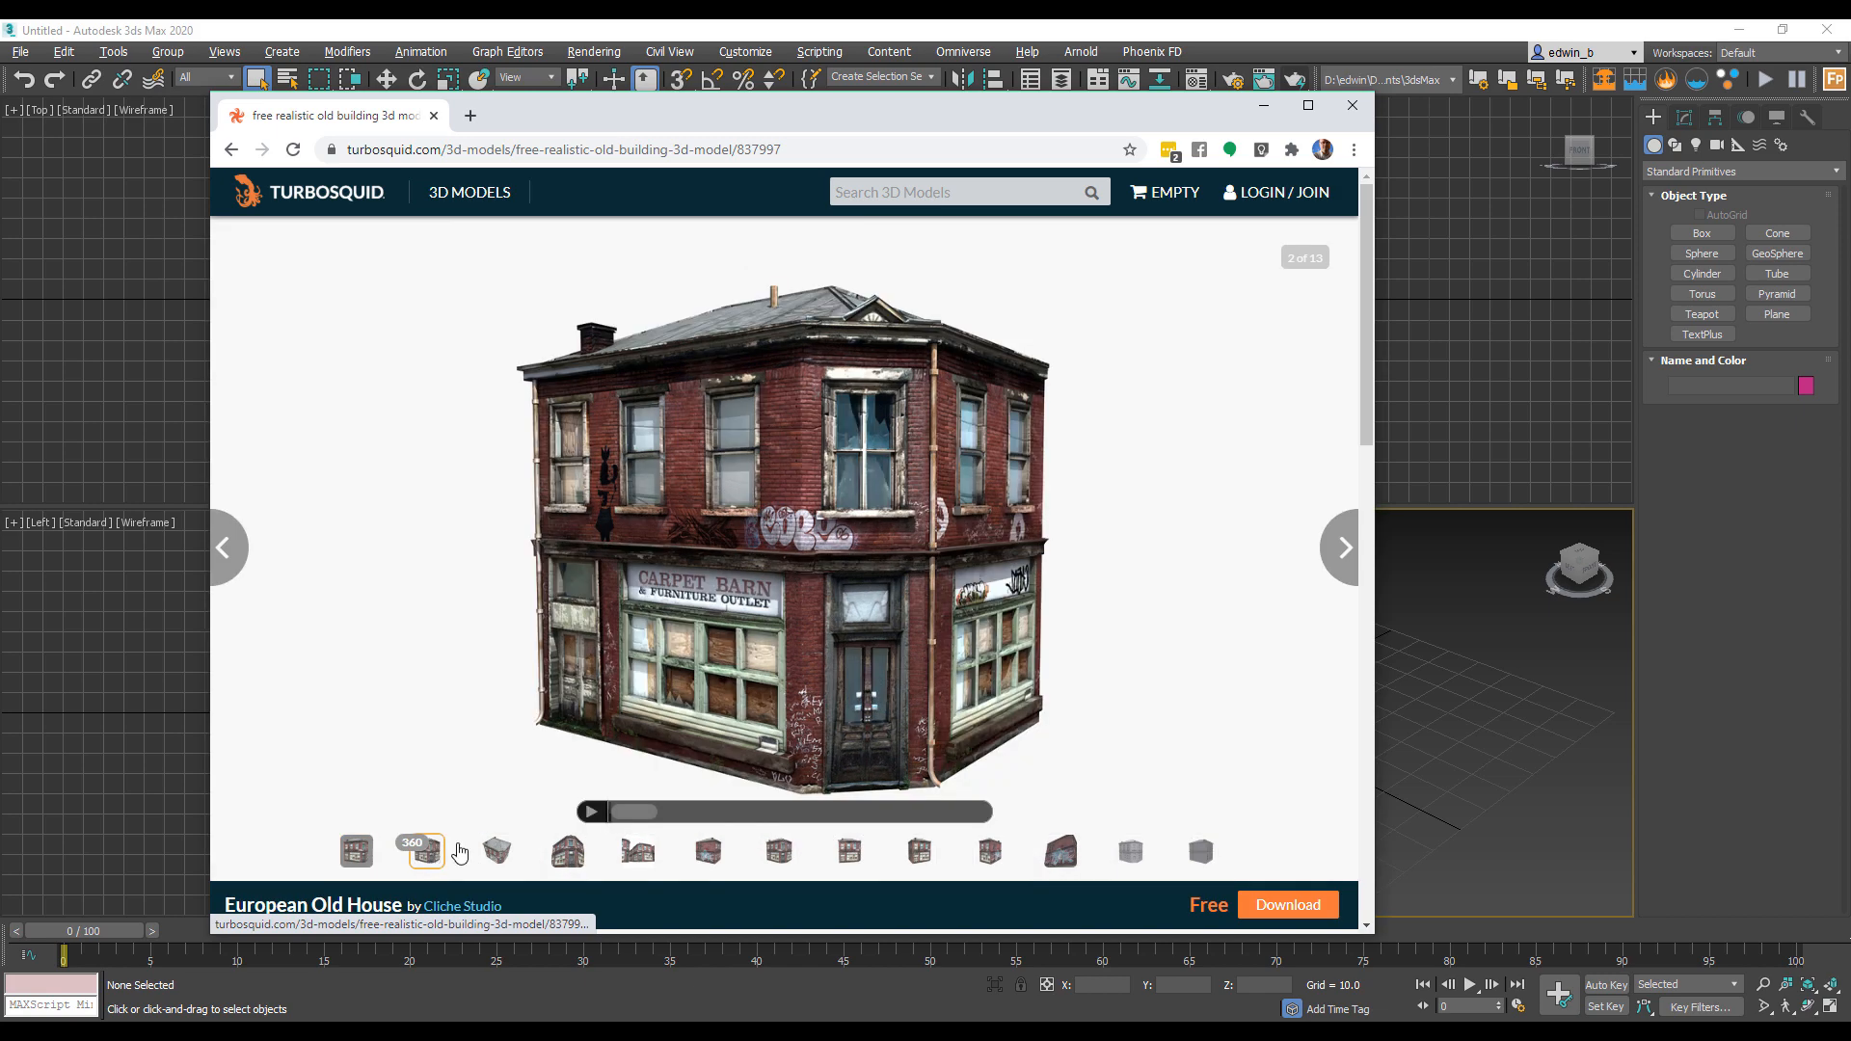
click(369, 857)
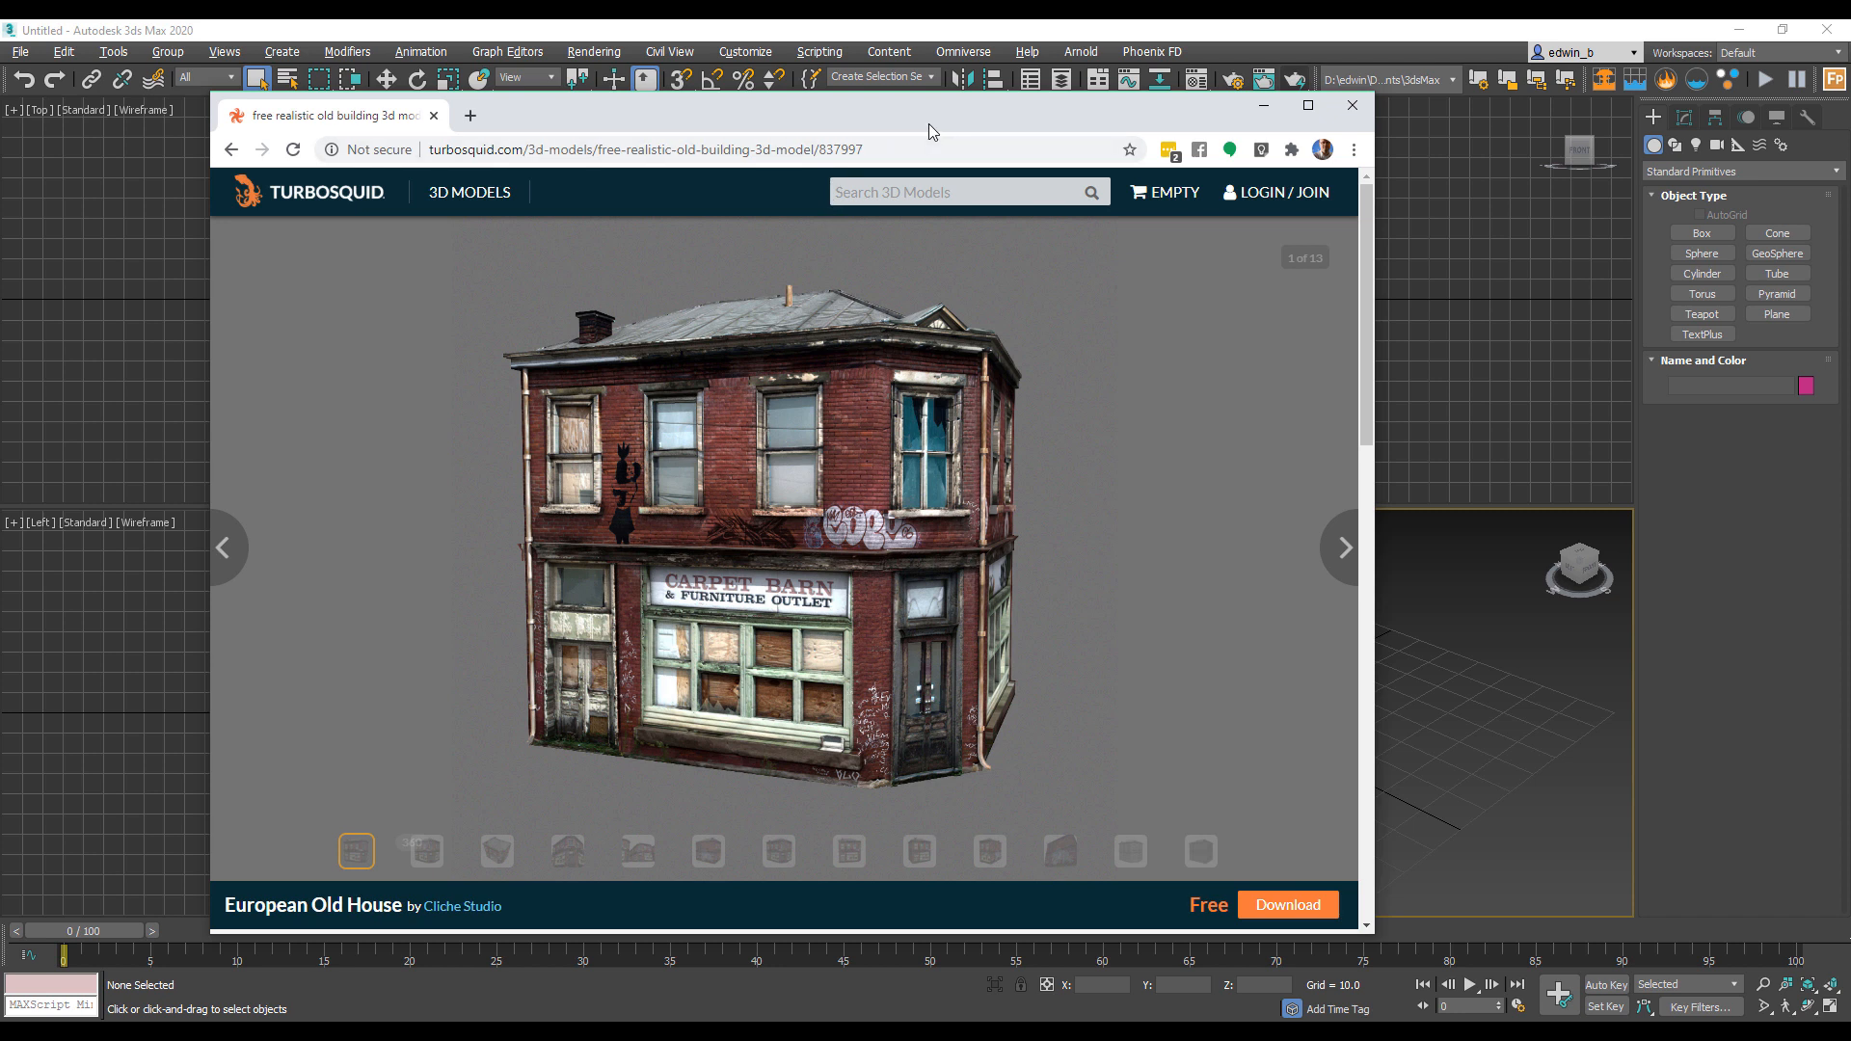
click(1354, 109)
Step: Open the scene file House_fT_start.max from the oldhouse folder
click(19, 51)
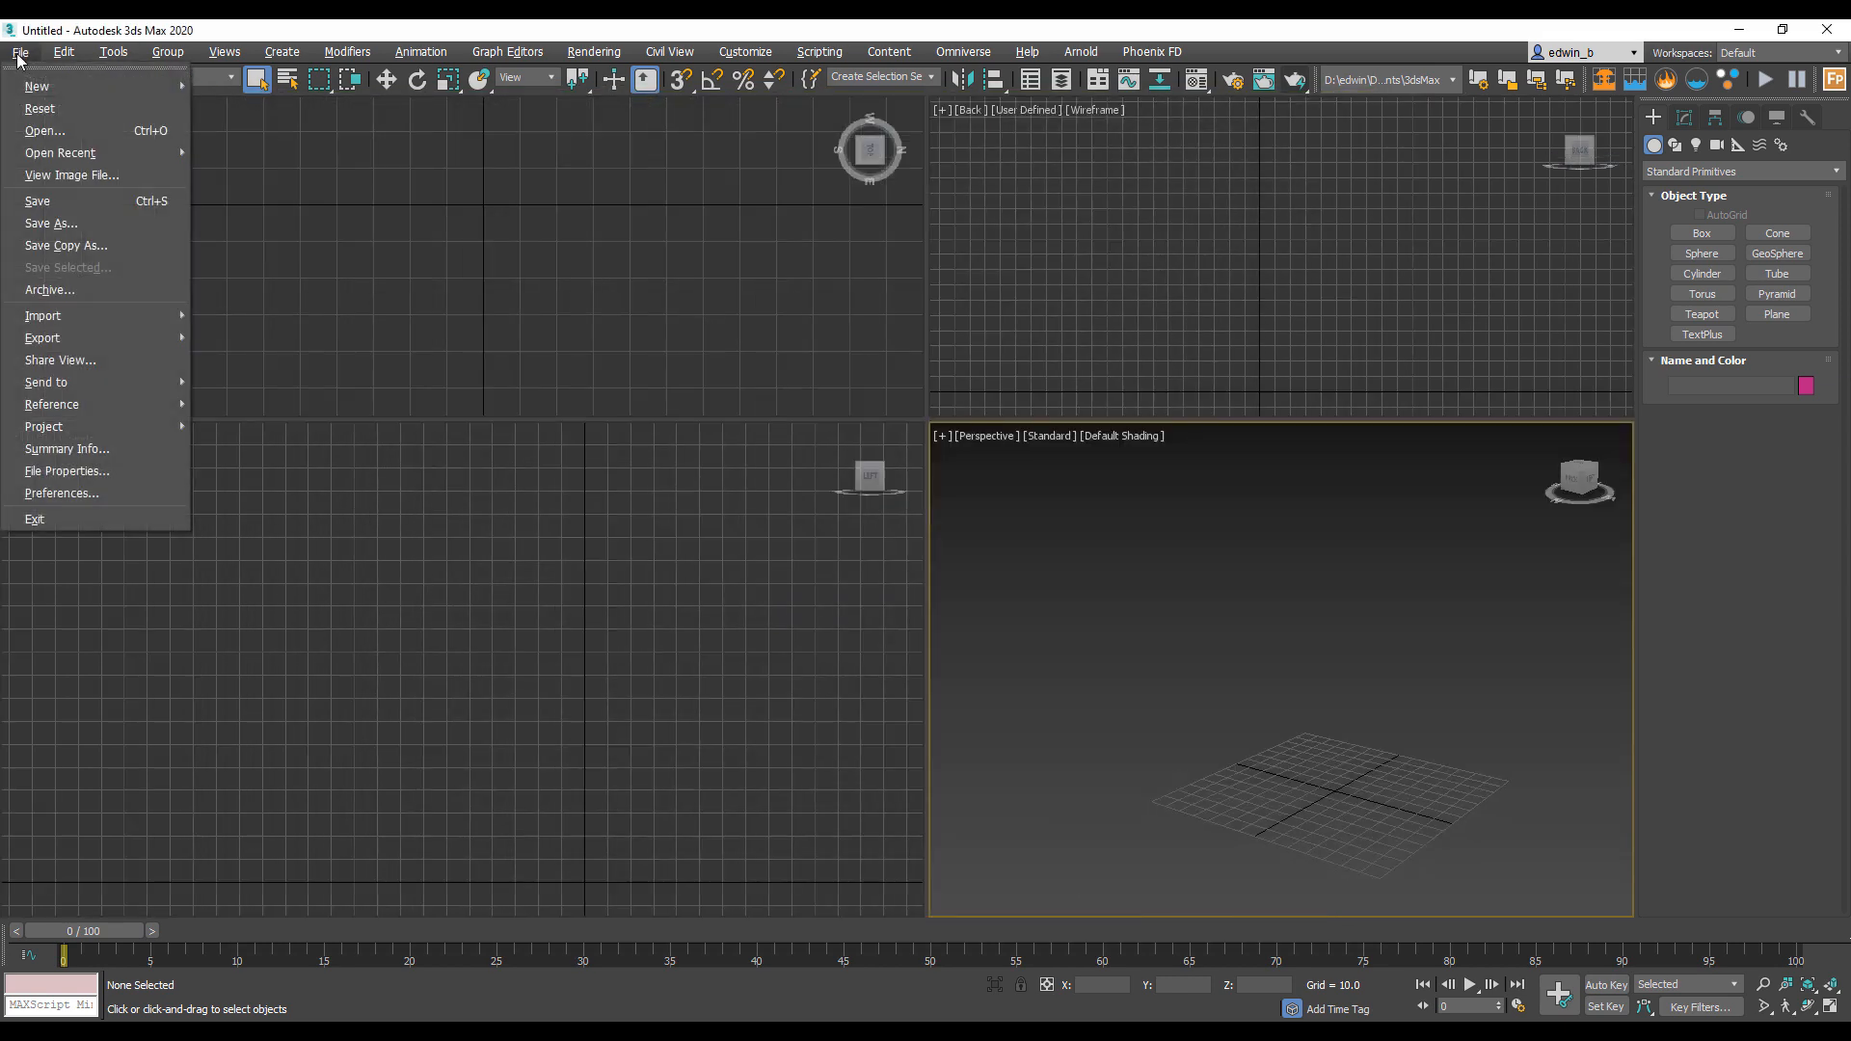
click(77, 135)
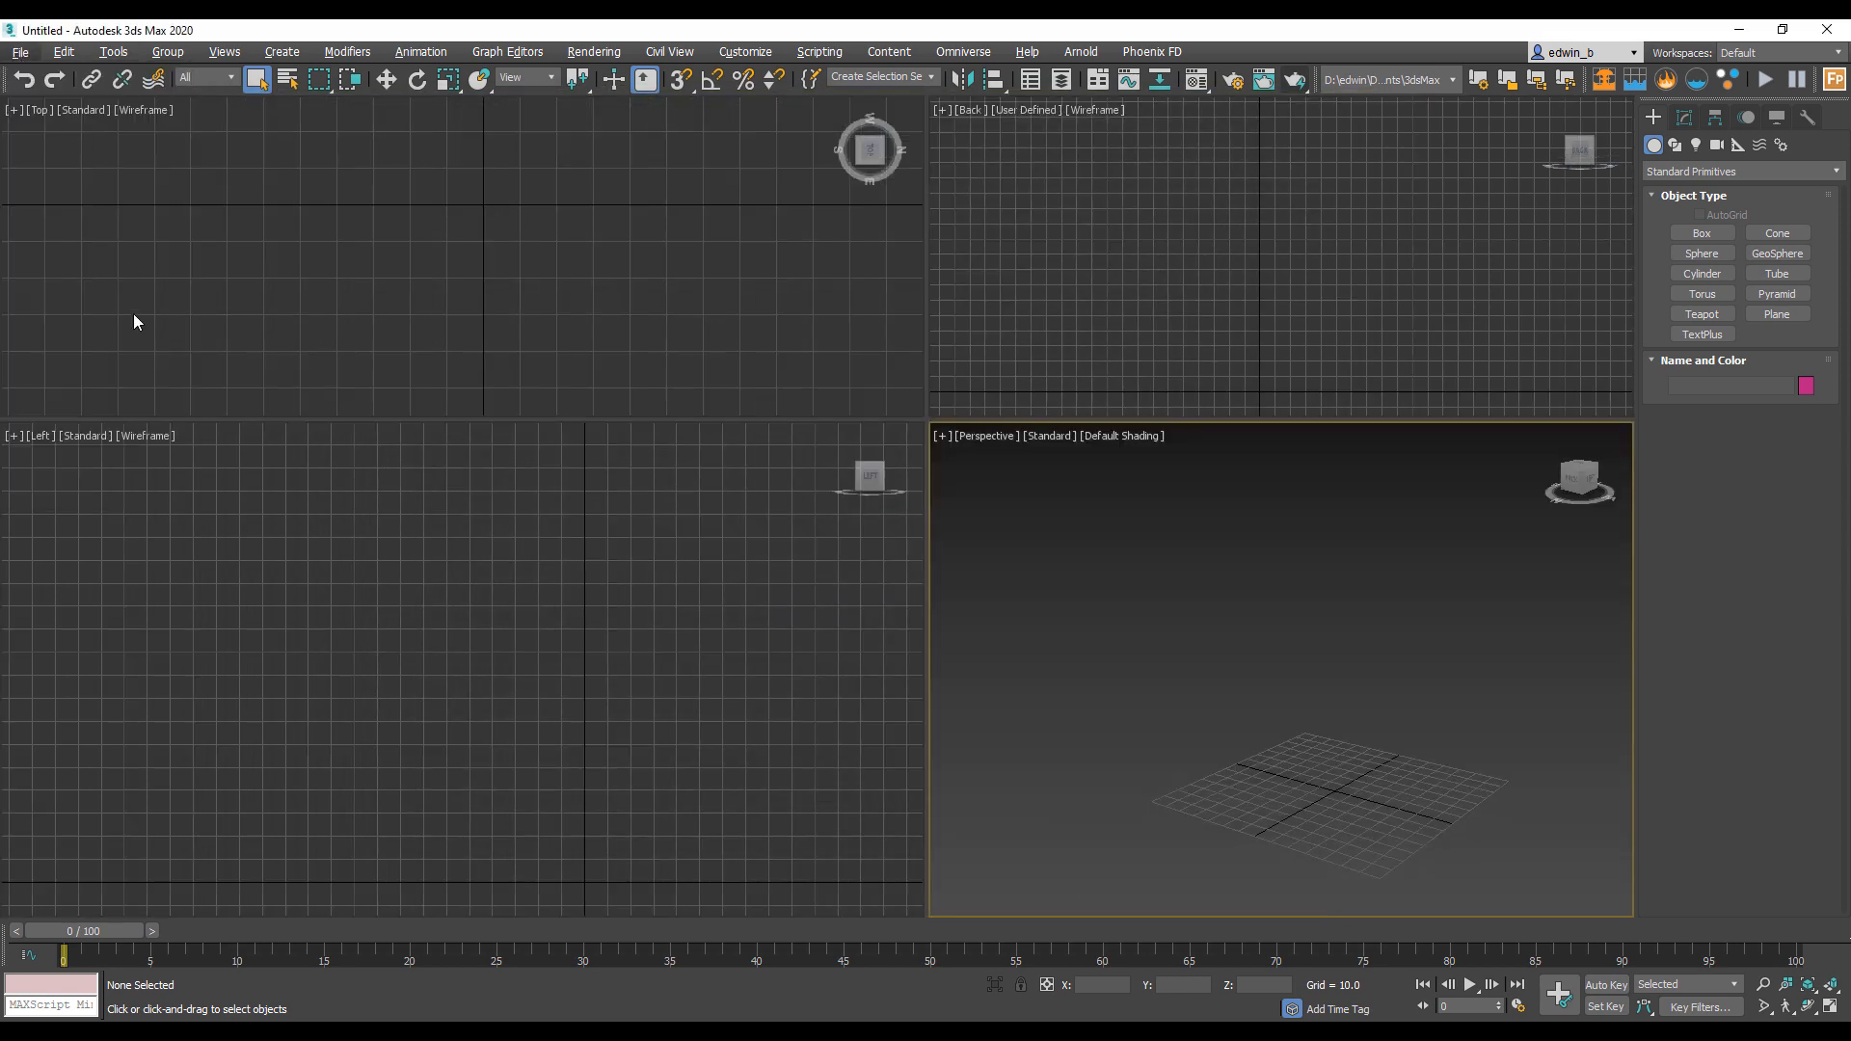
click(139, 343)
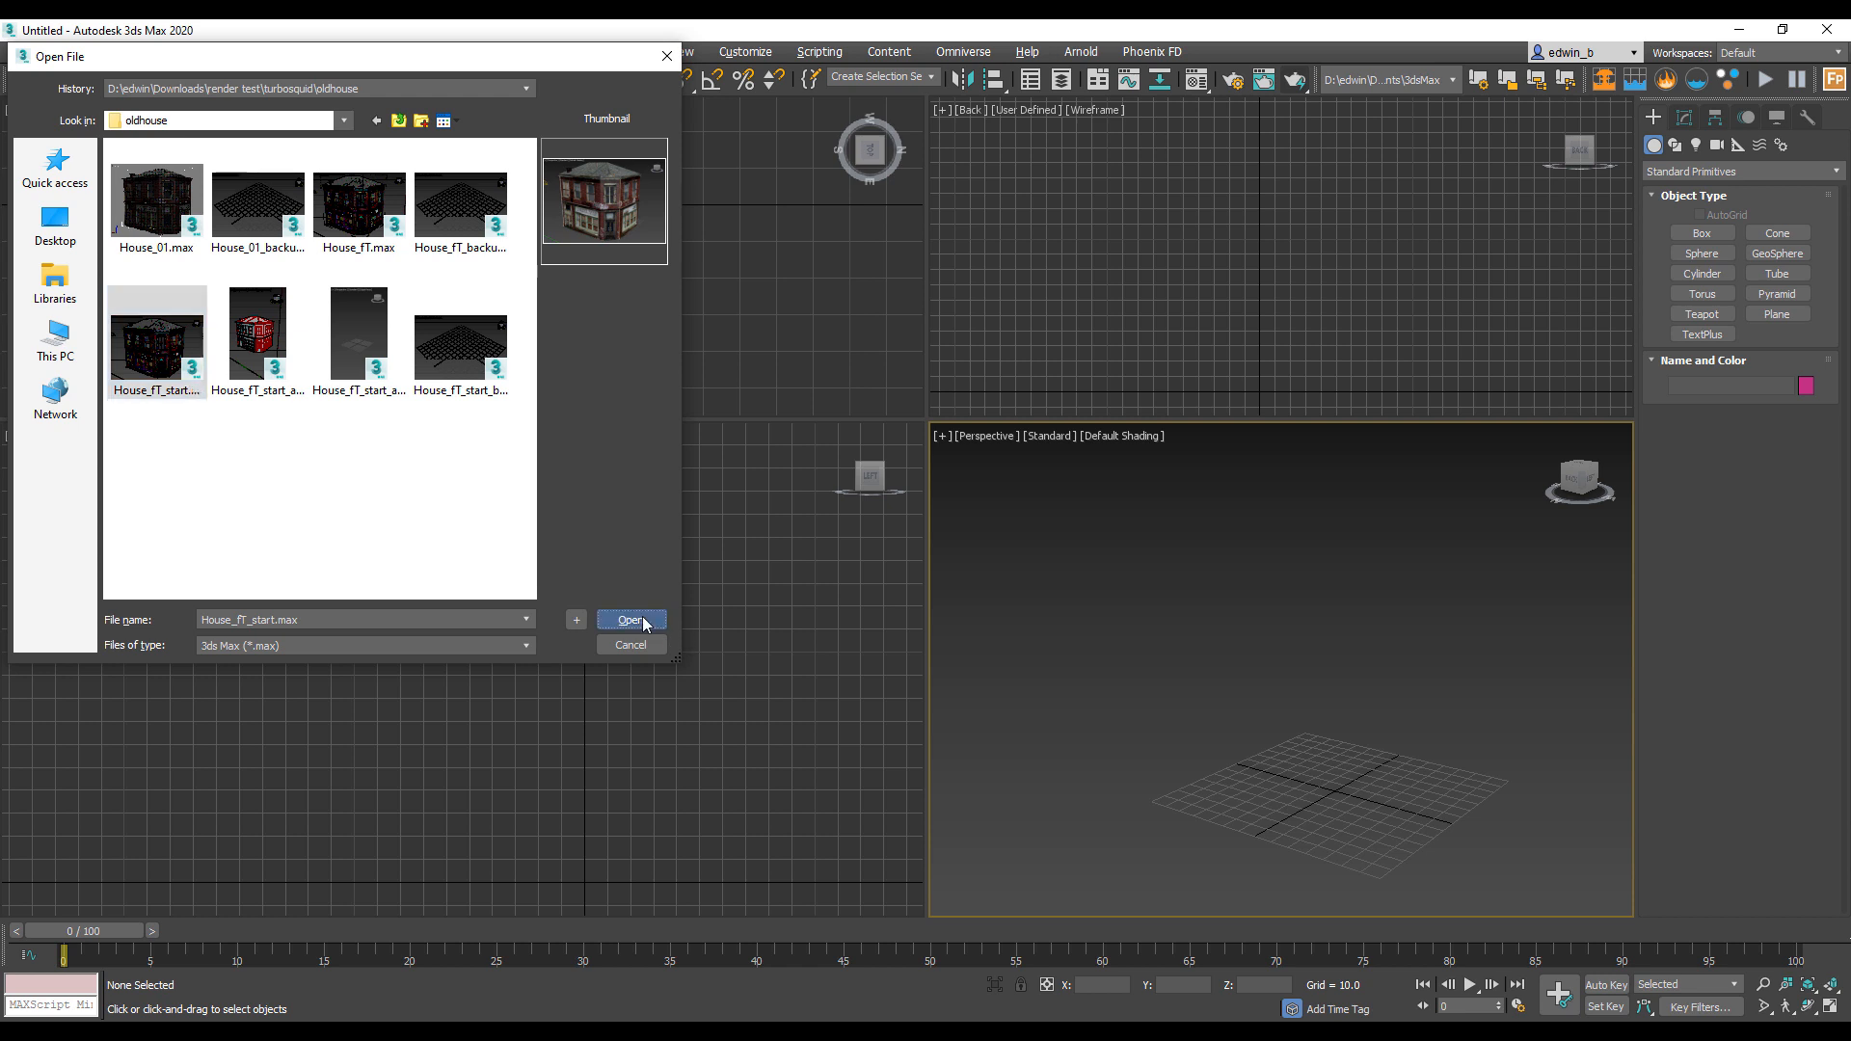
click(631, 621)
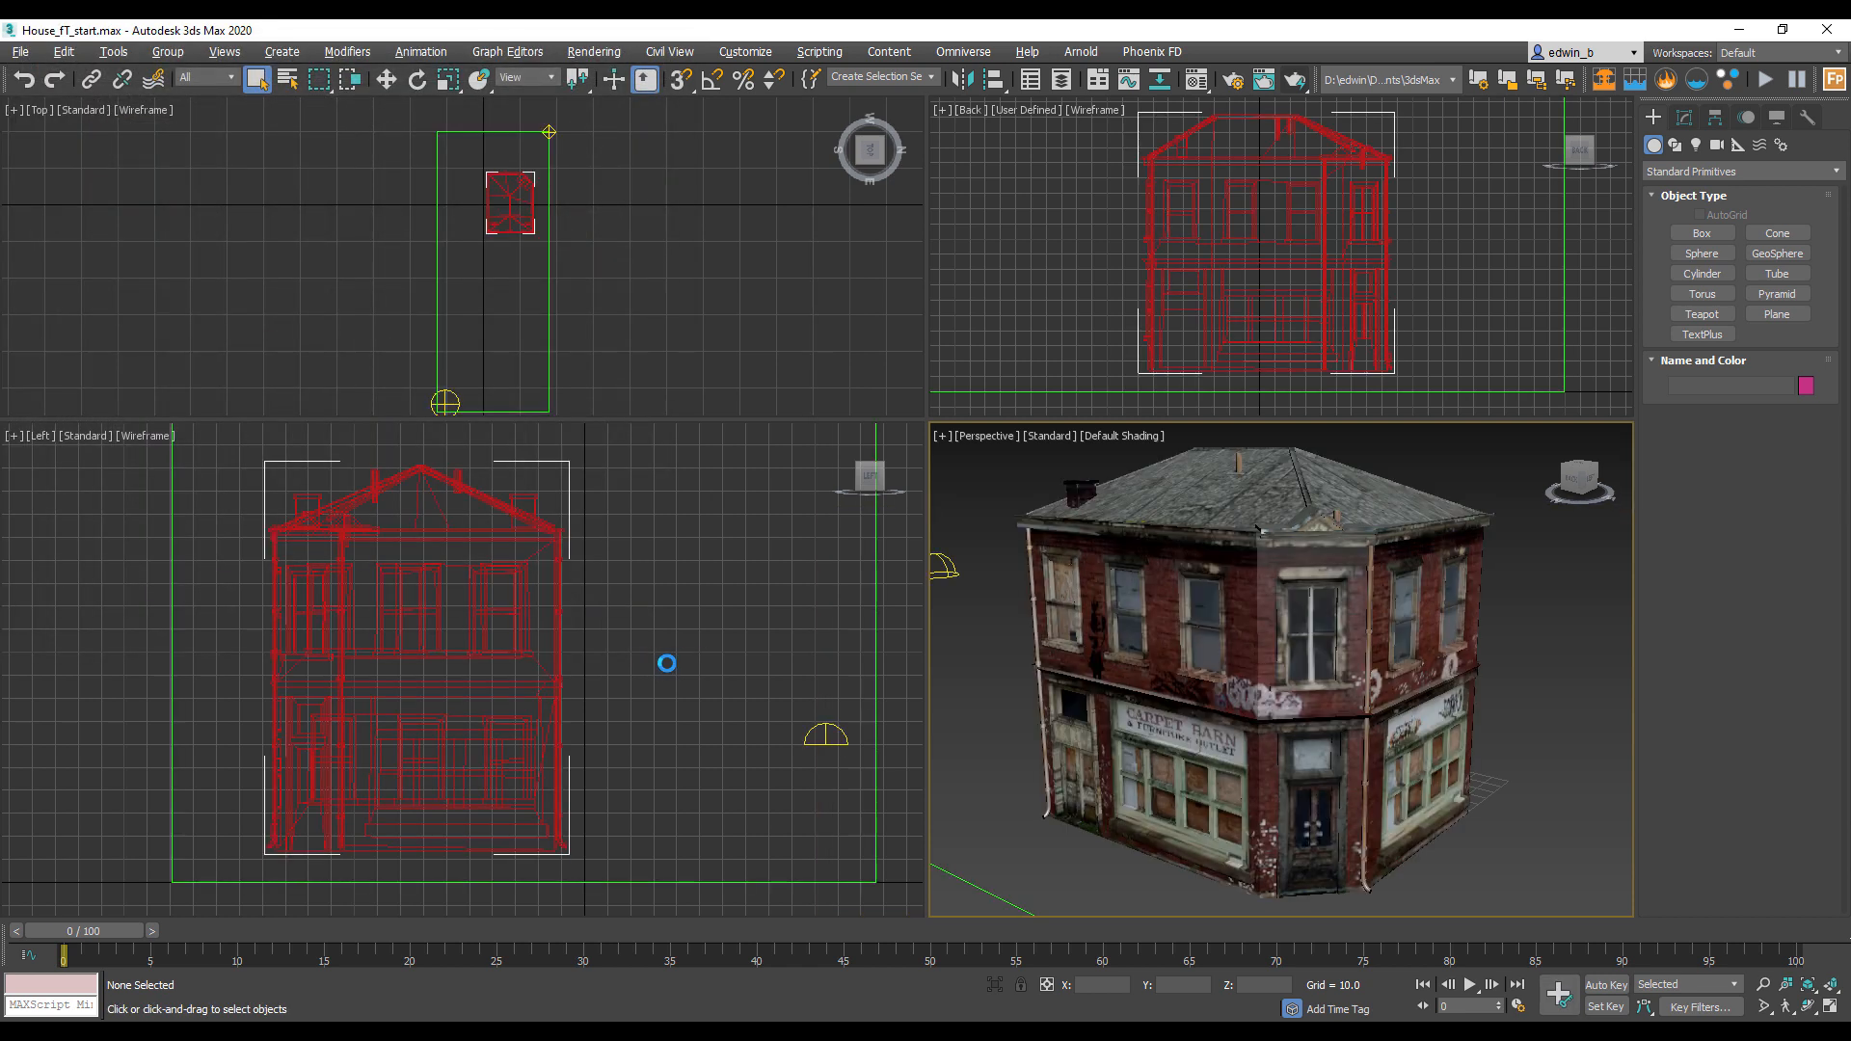
Step: Select the house in the perspective view and reset its transform with the Reset XForm utility
click(1245, 467)
click(1685, 118)
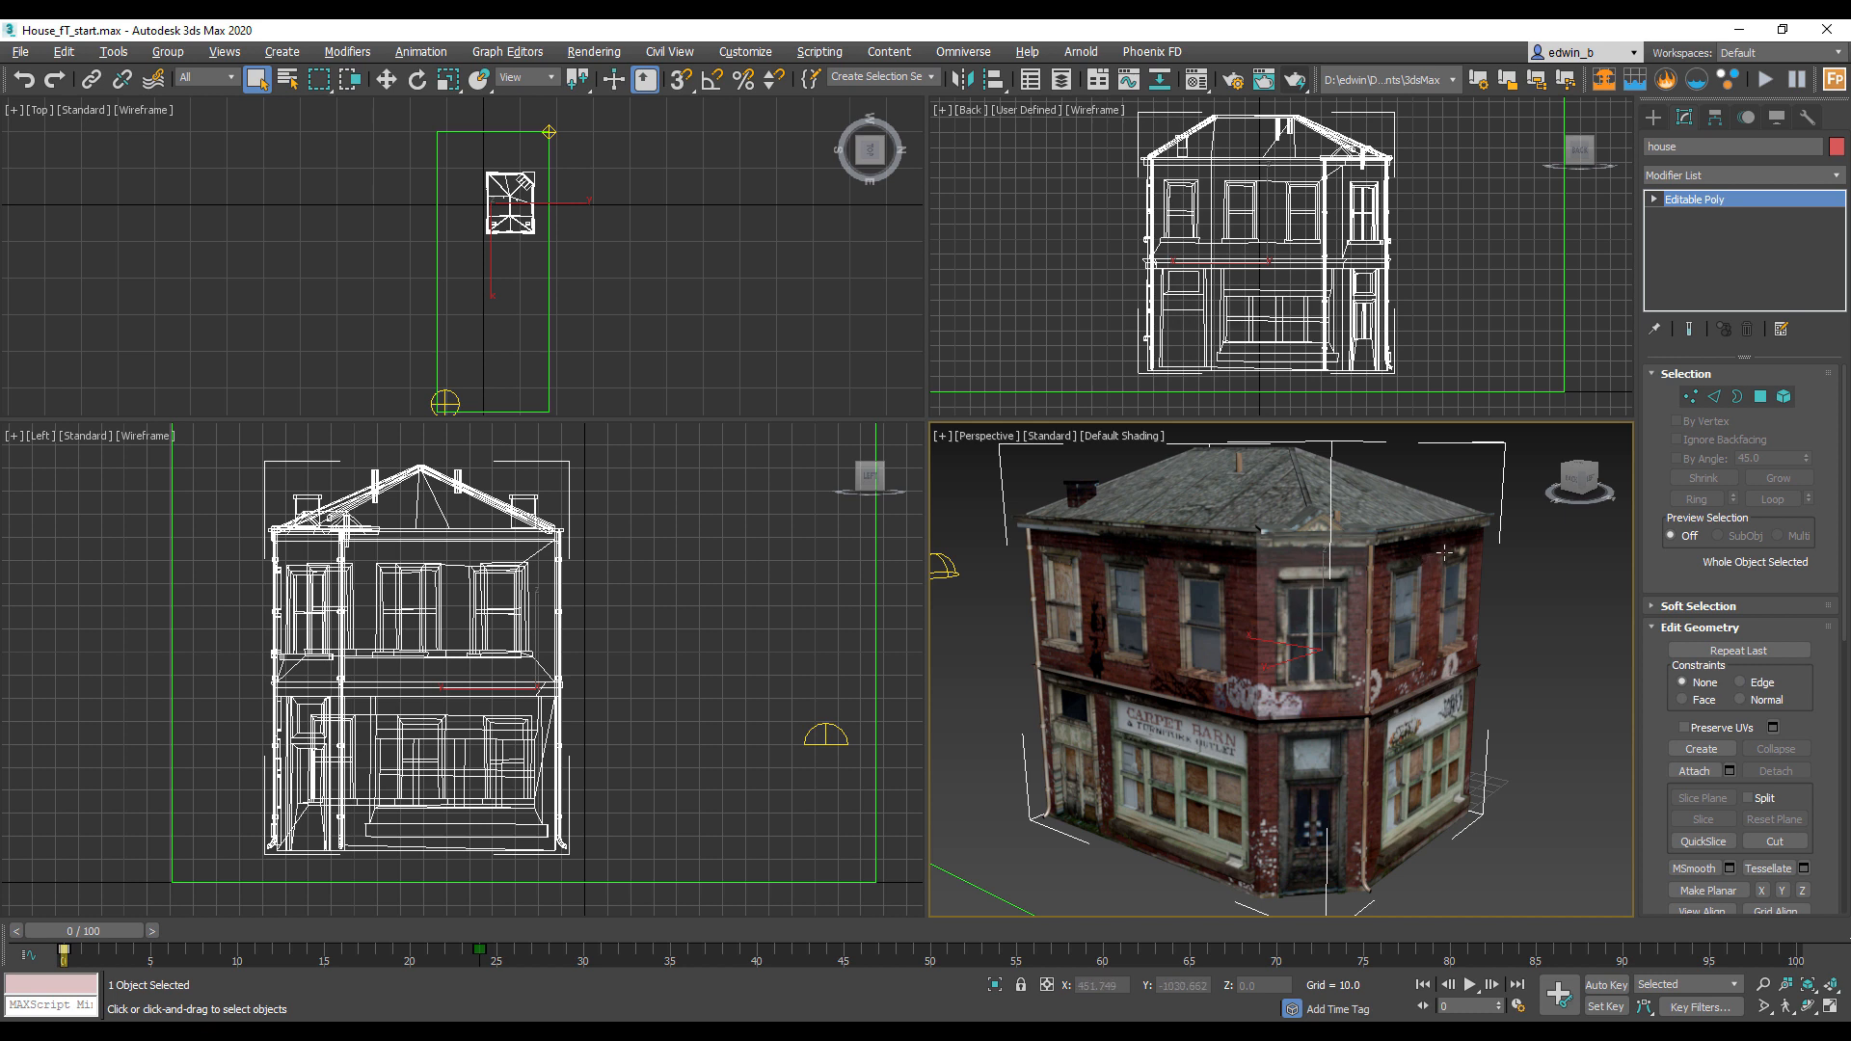
click(1808, 117)
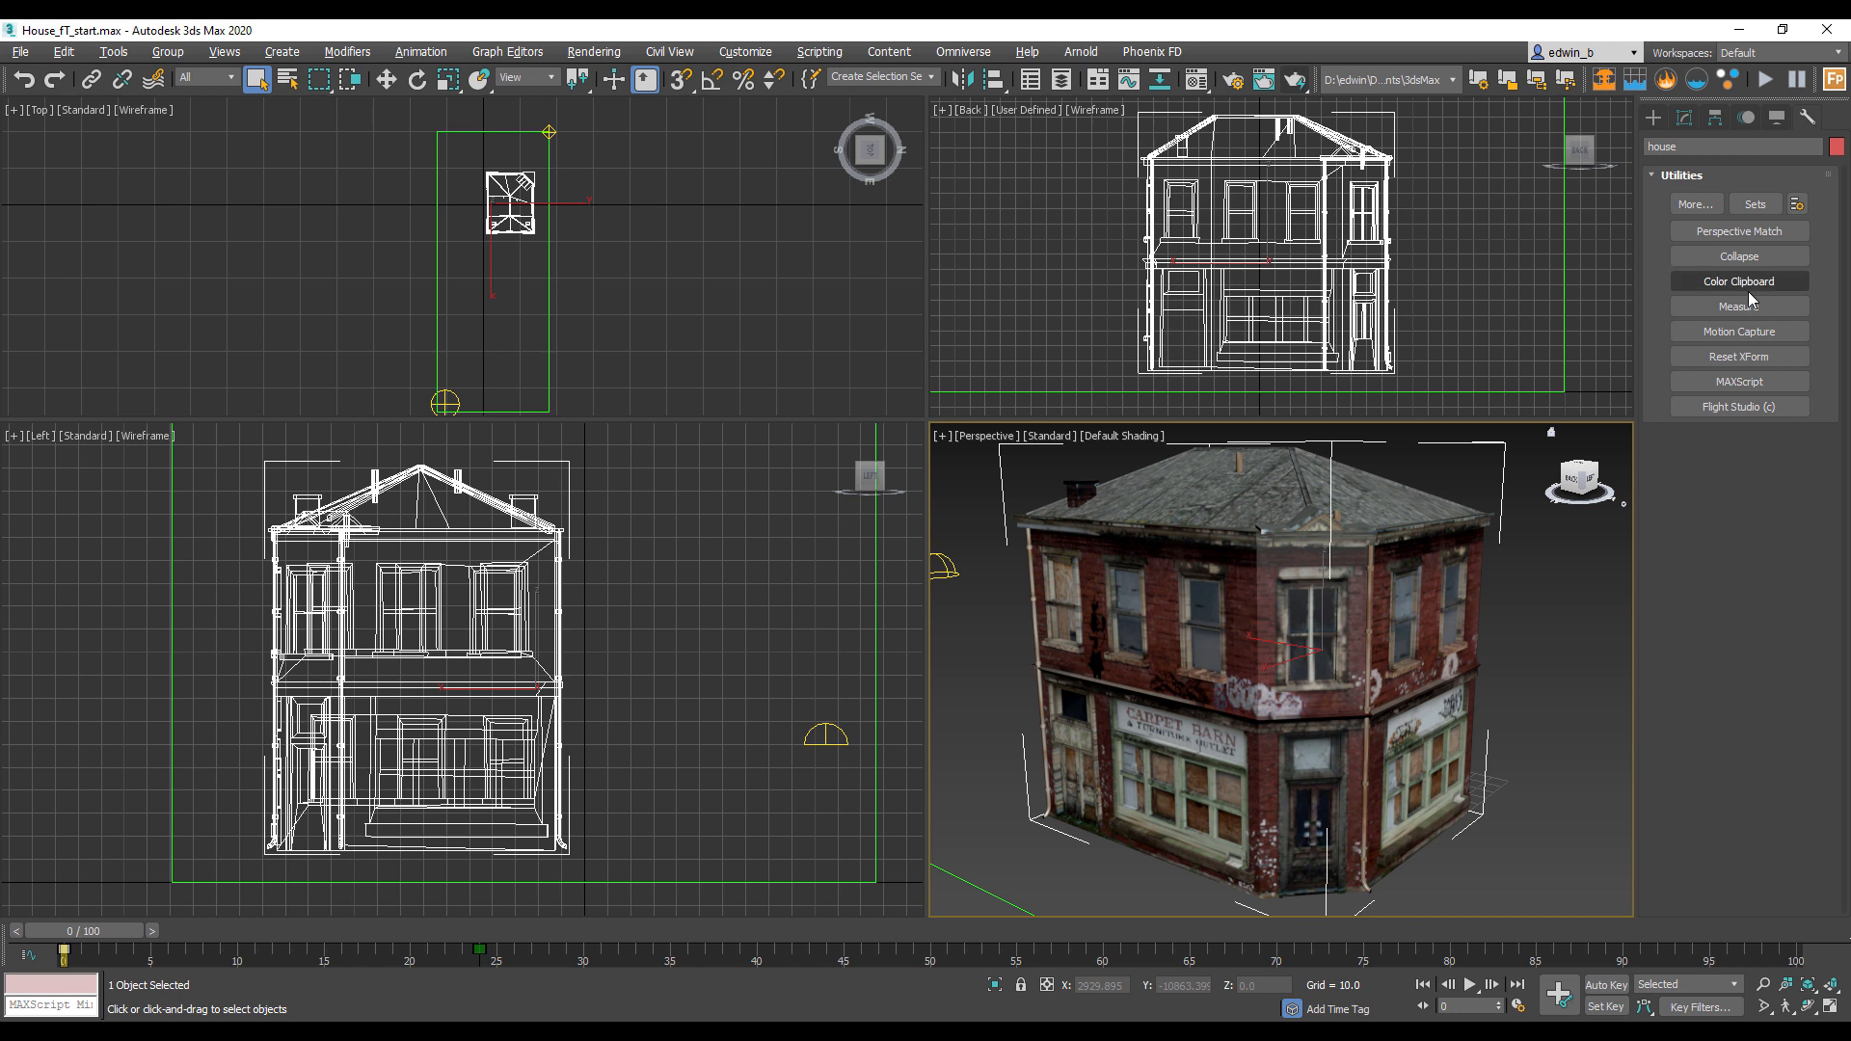
click(1758, 357)
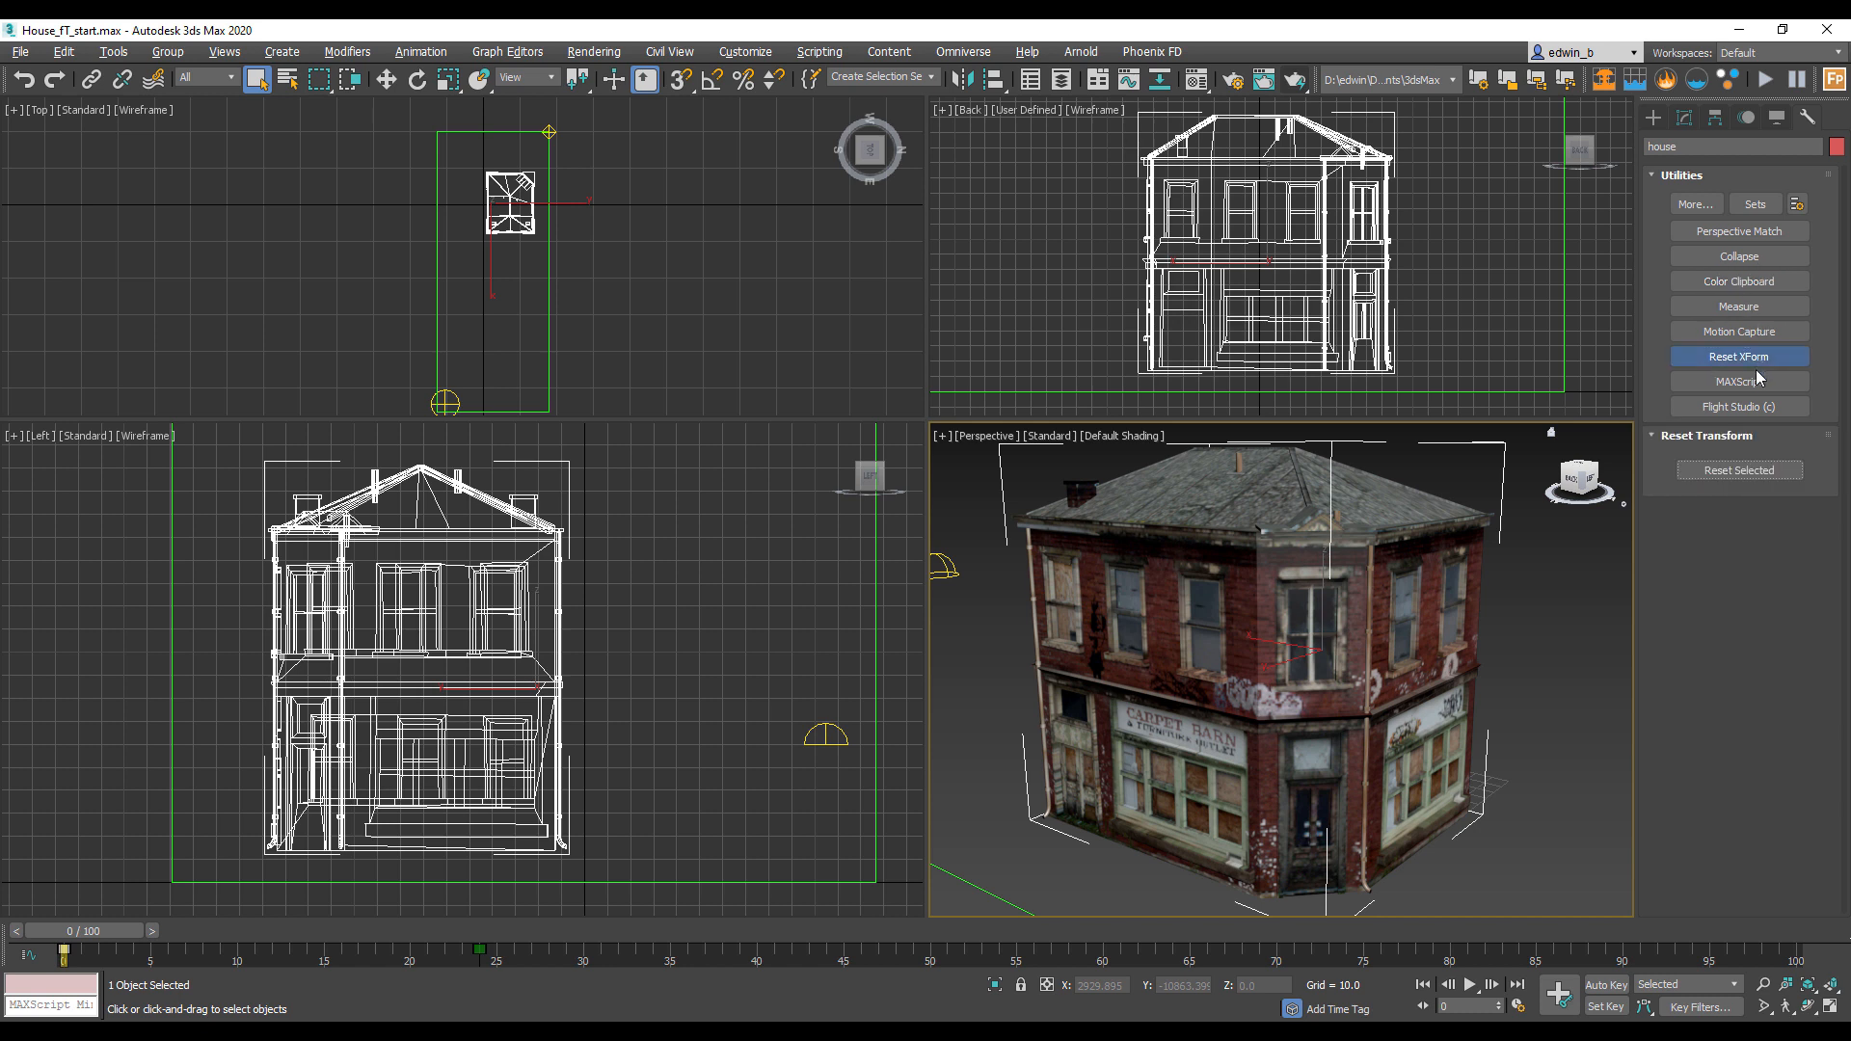
click(1756, 472)
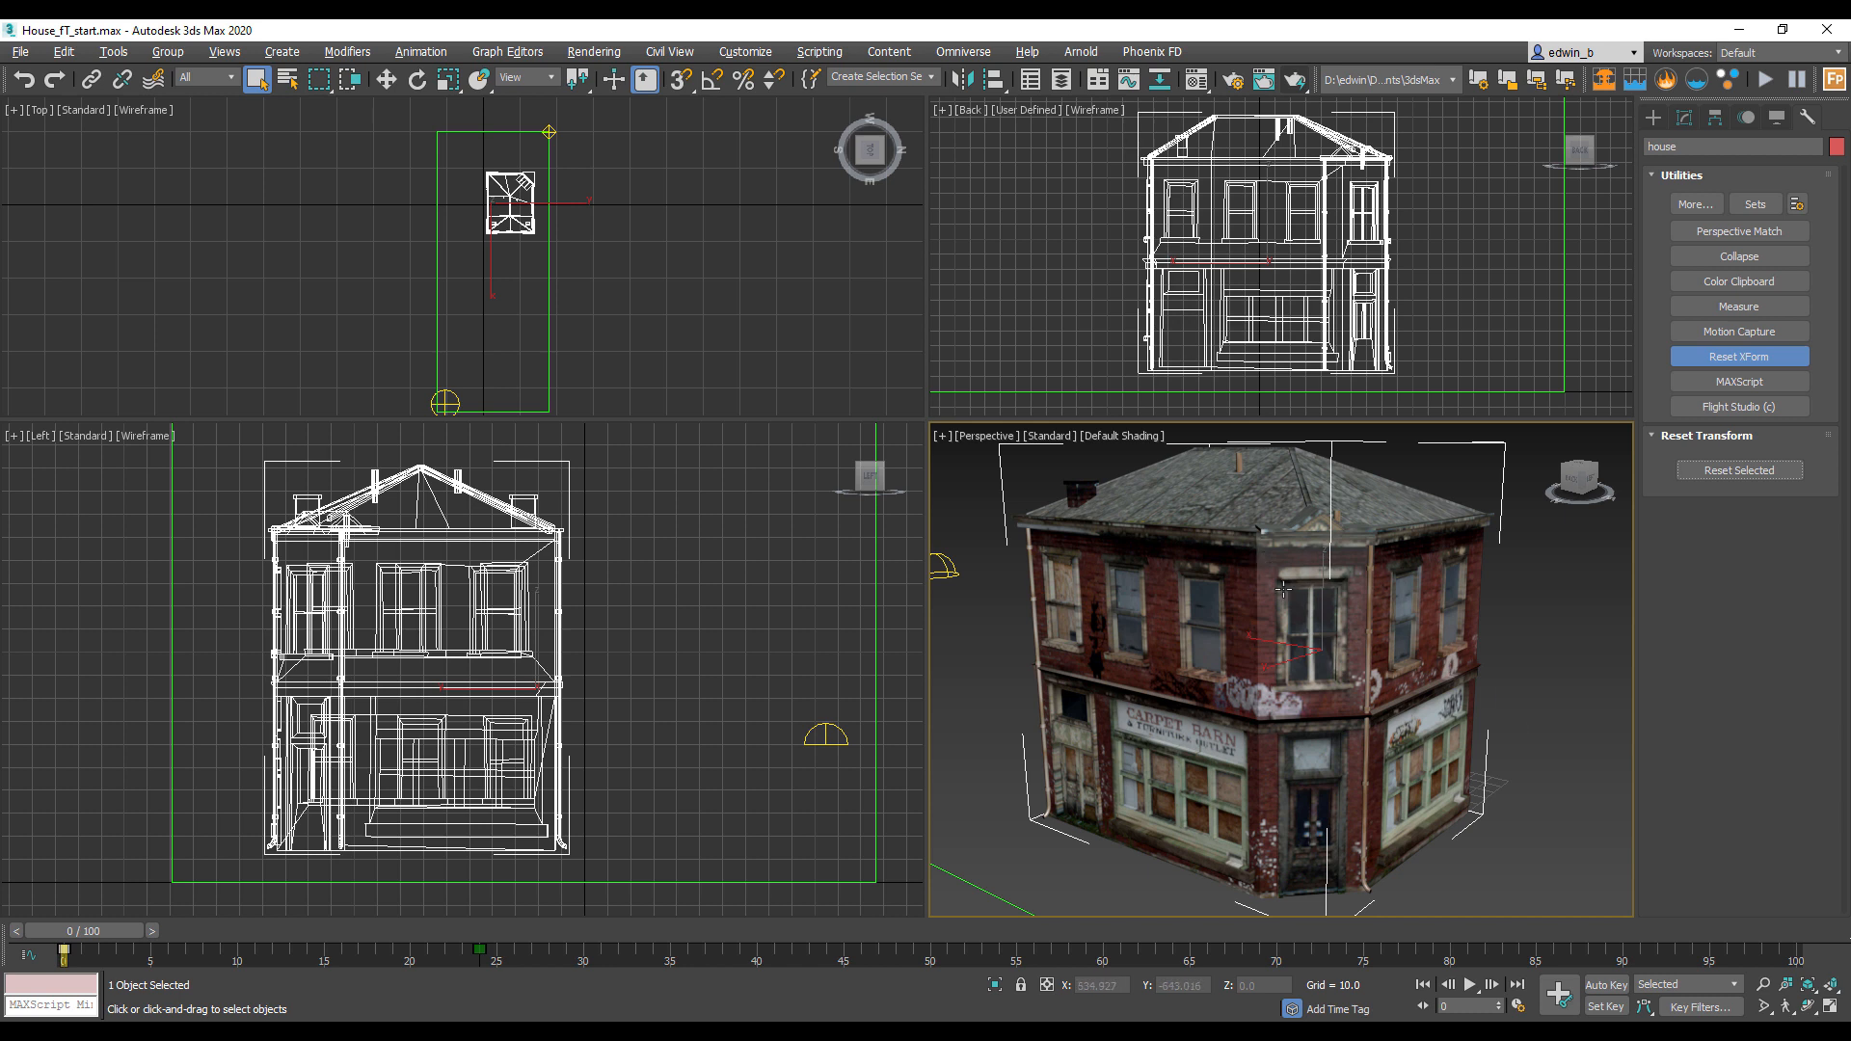
Step: Inspect the parameters of the skylight and the omni light in the scene
mouse_move(1331, 697)
alt+middle_down()
mouse_move(1266, 699)
mouse_move(1315, 680)
alt+middle_up()
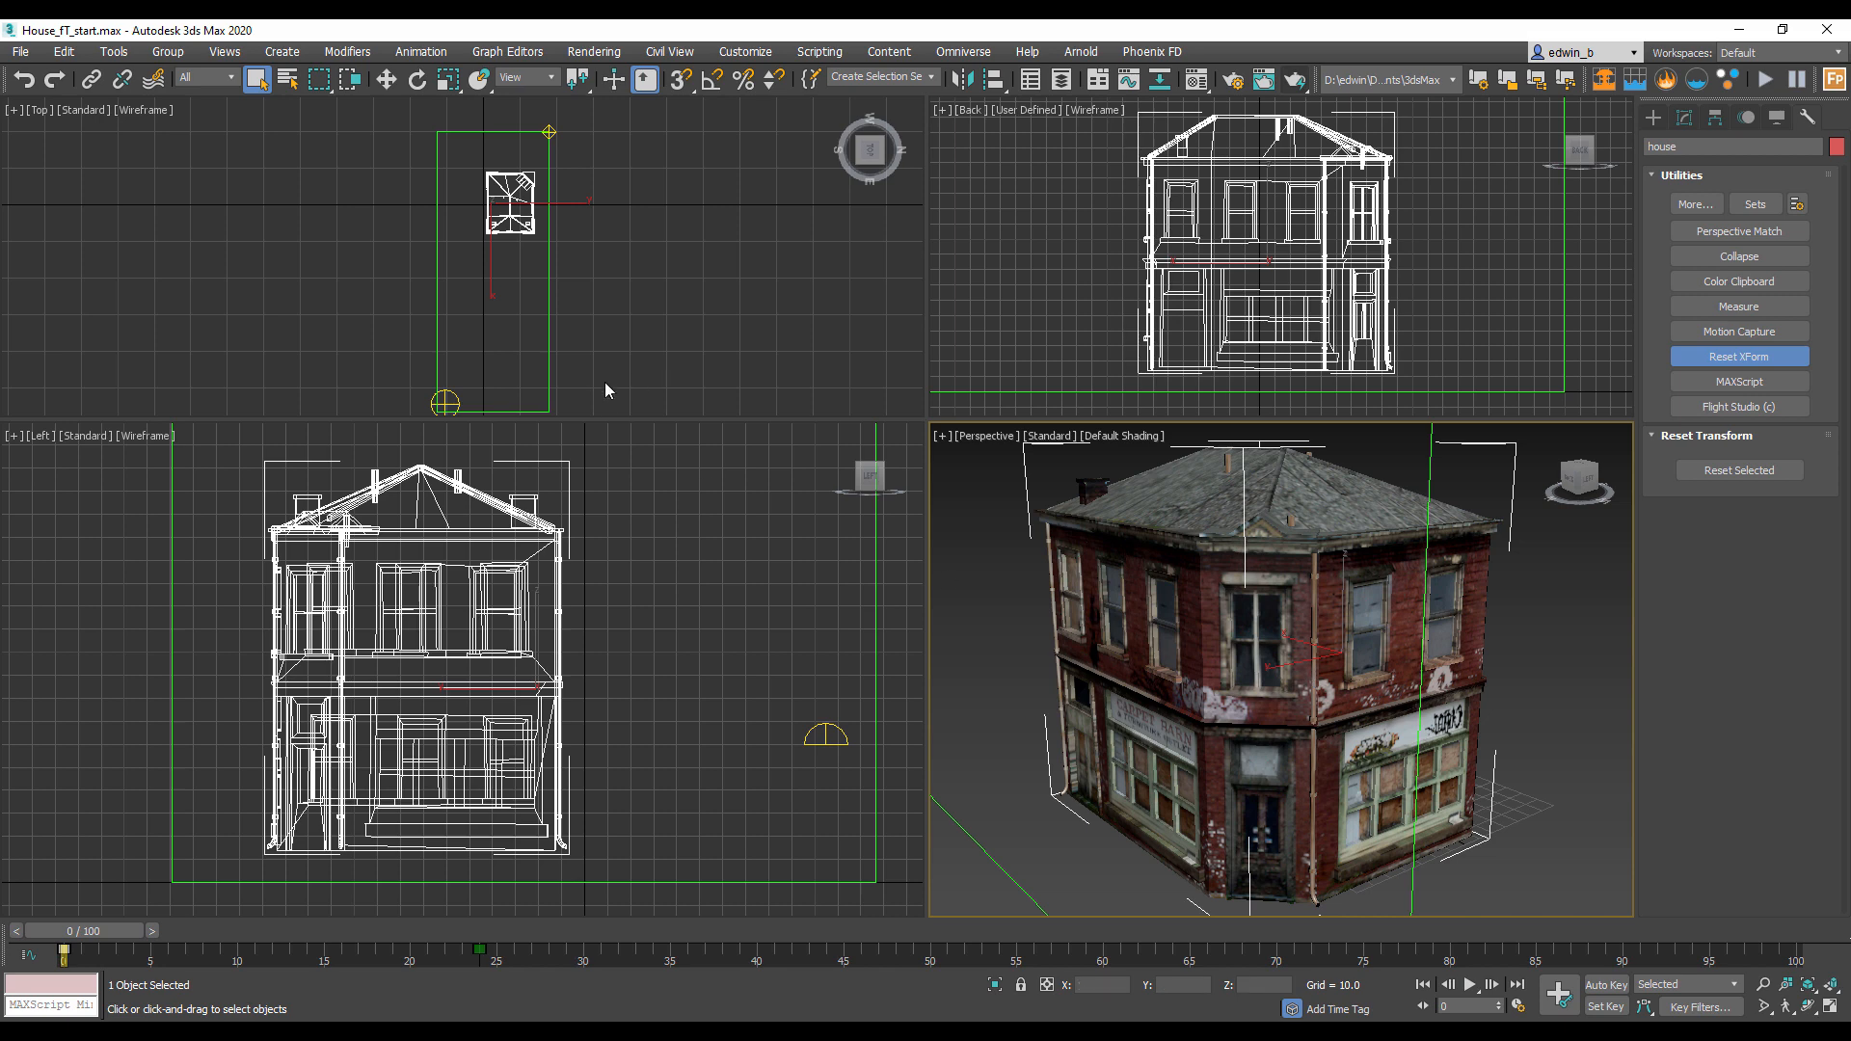
scroll(491, 344, down, 3)
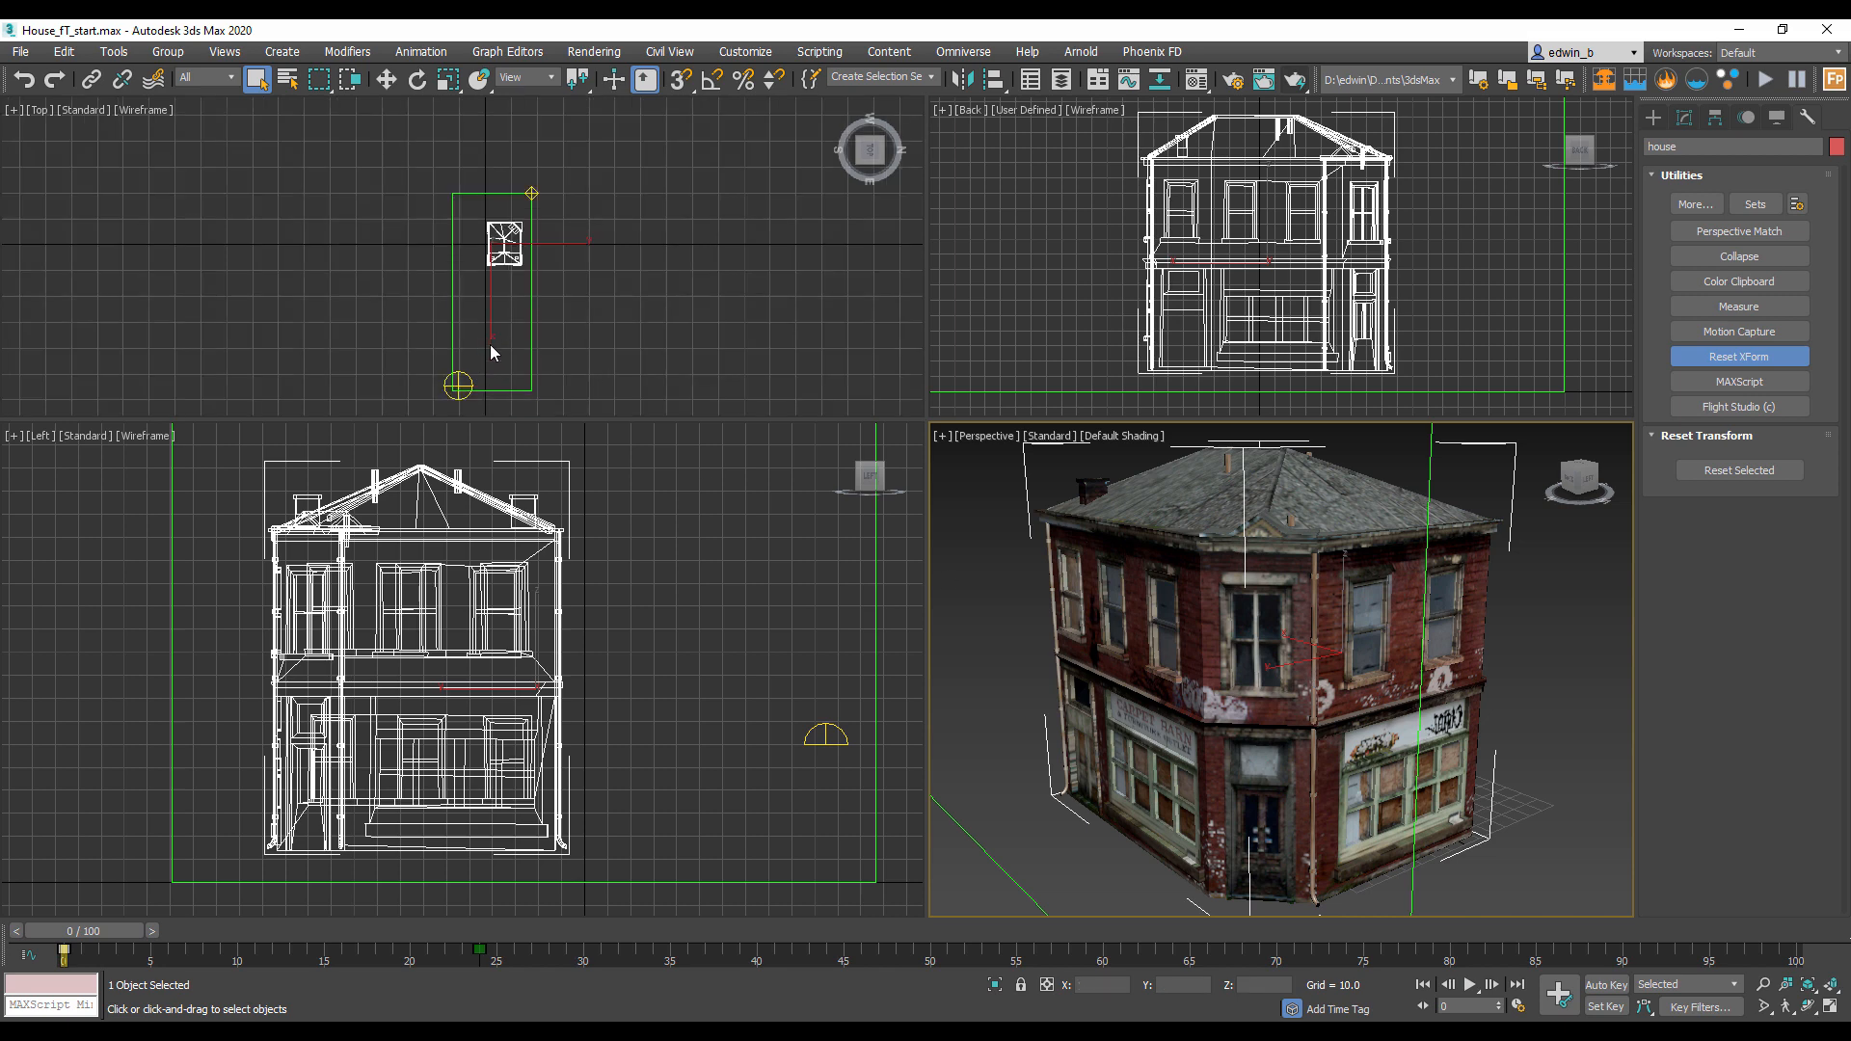
click(529, 391)
click(458, 385)
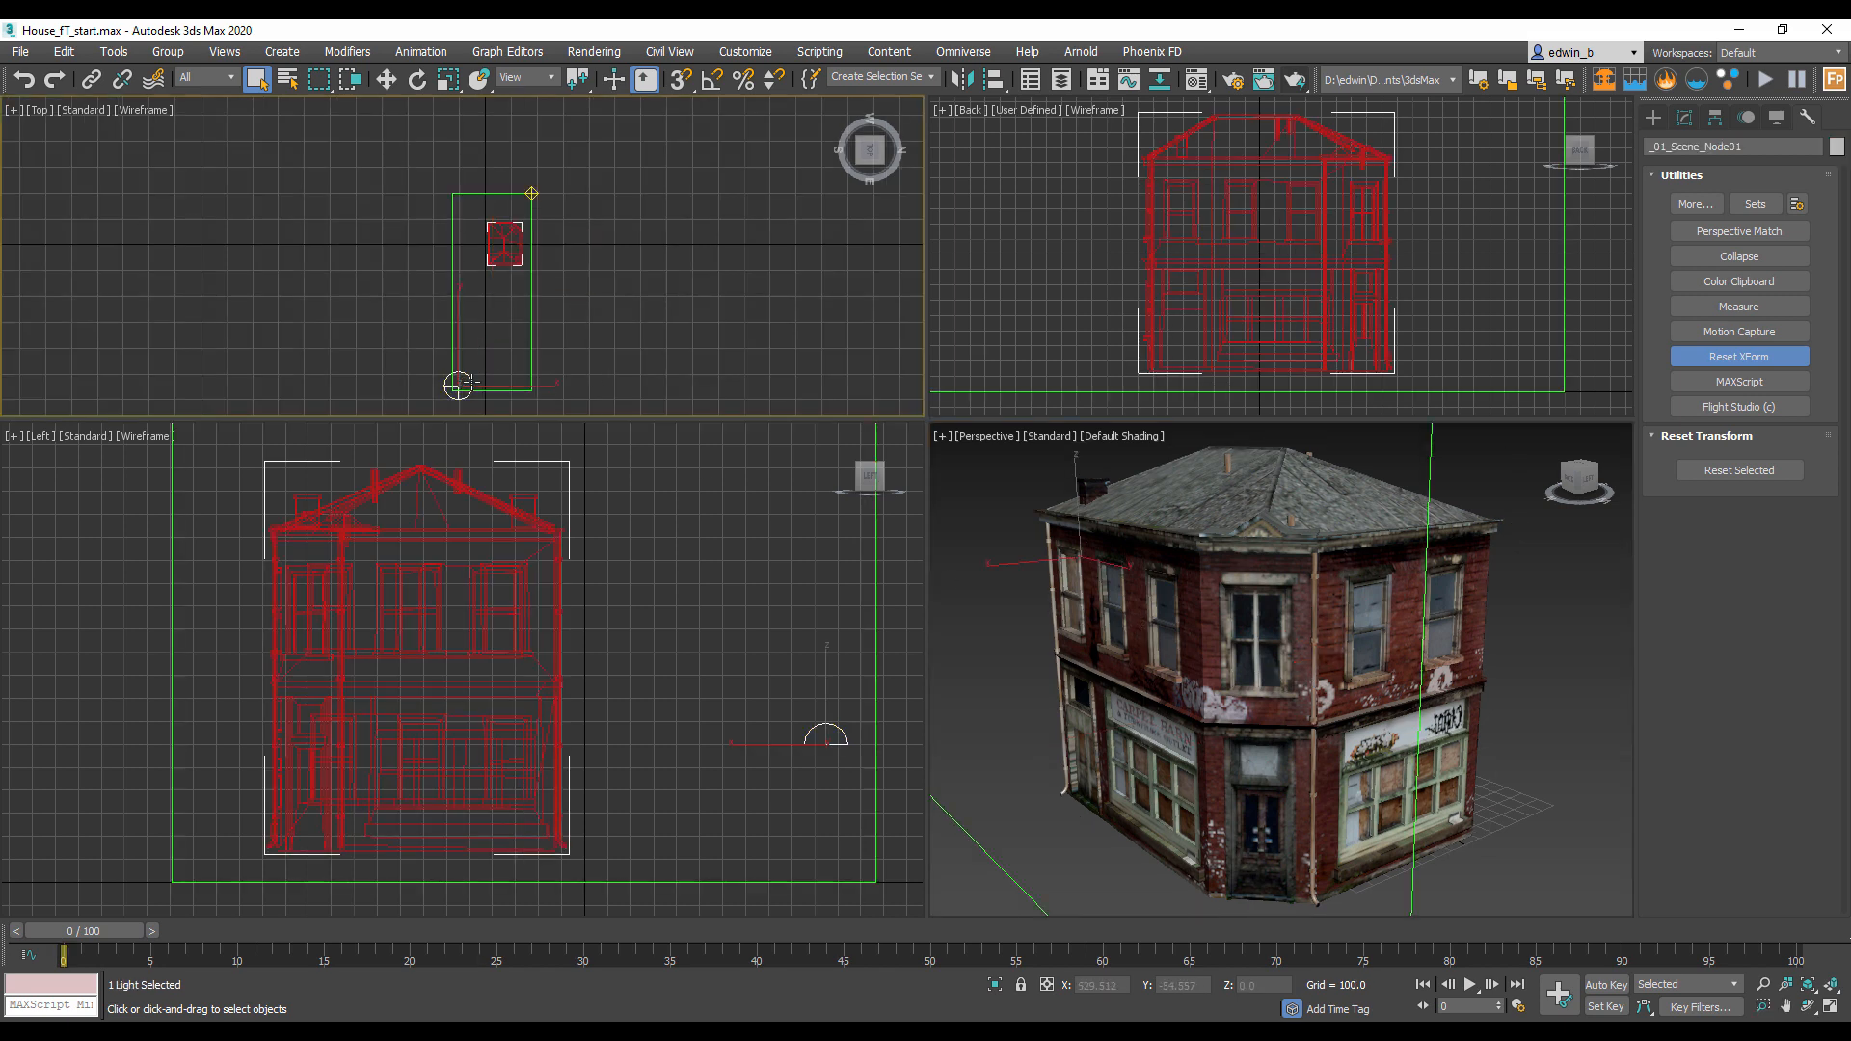
click(1682, 120)
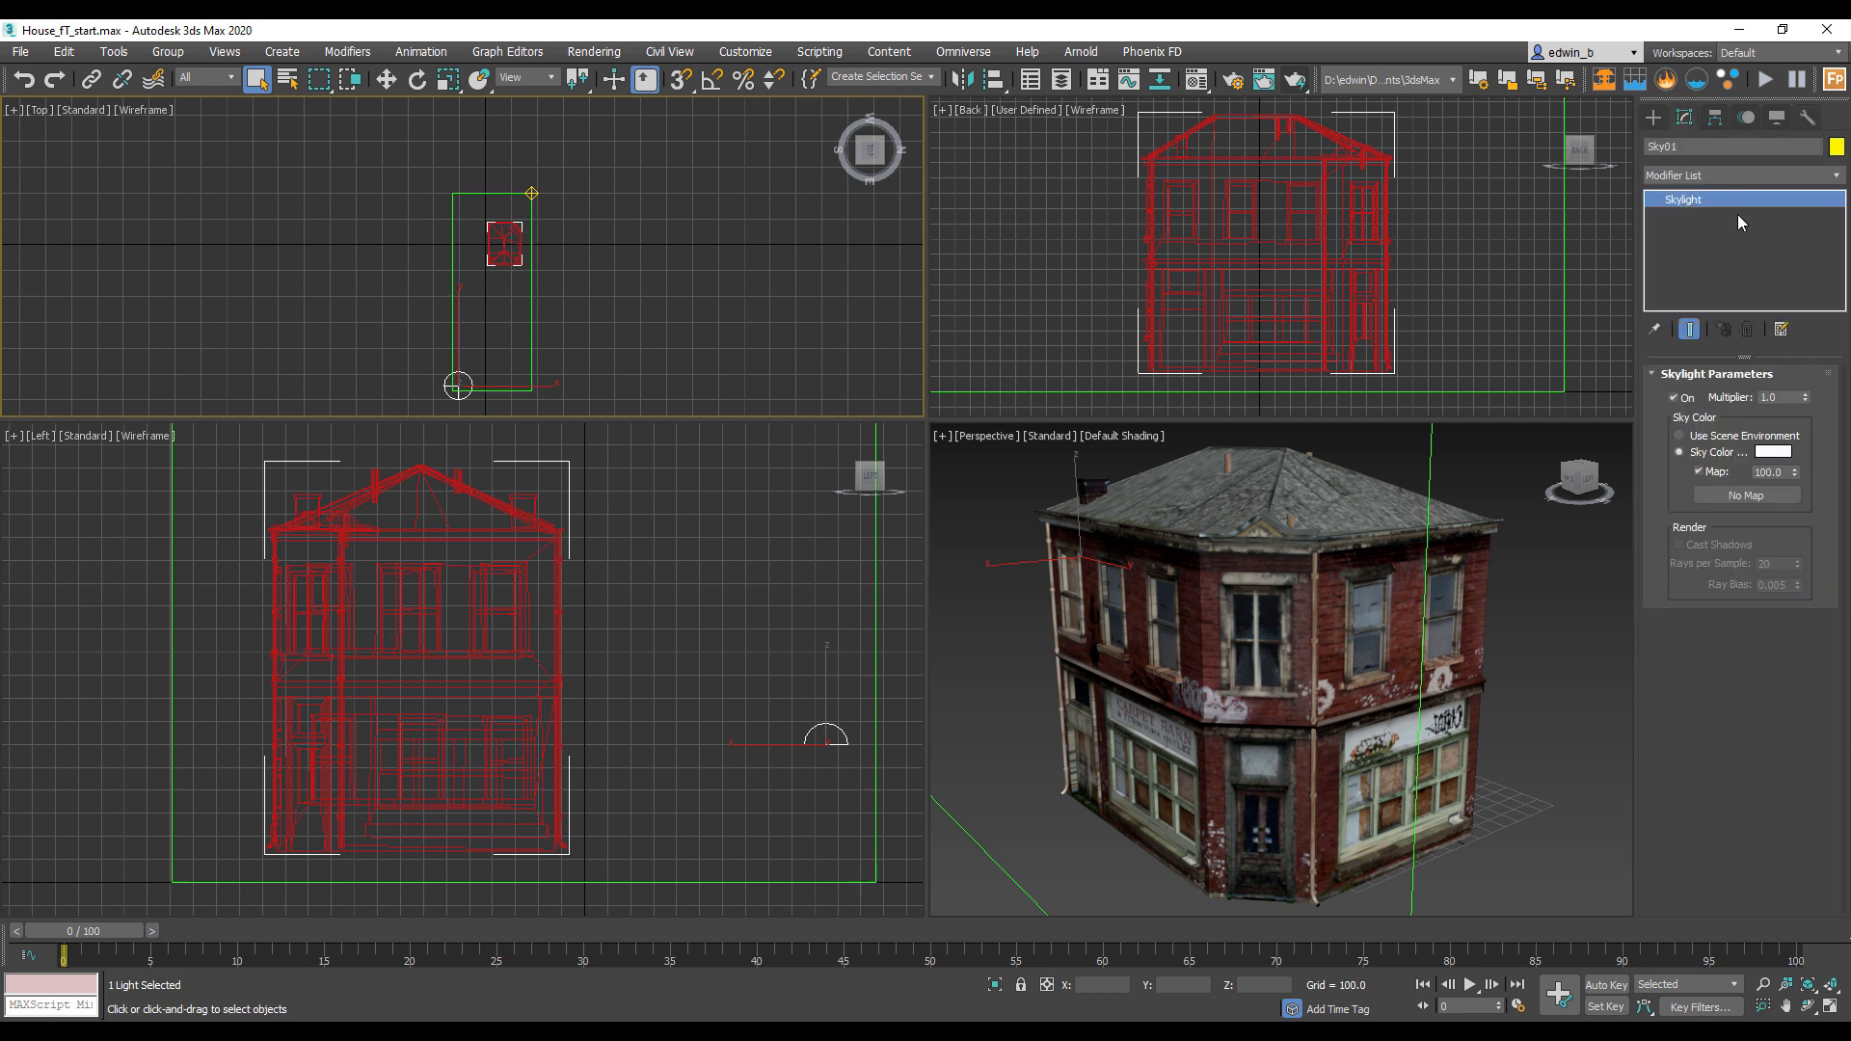
click(532, 192)
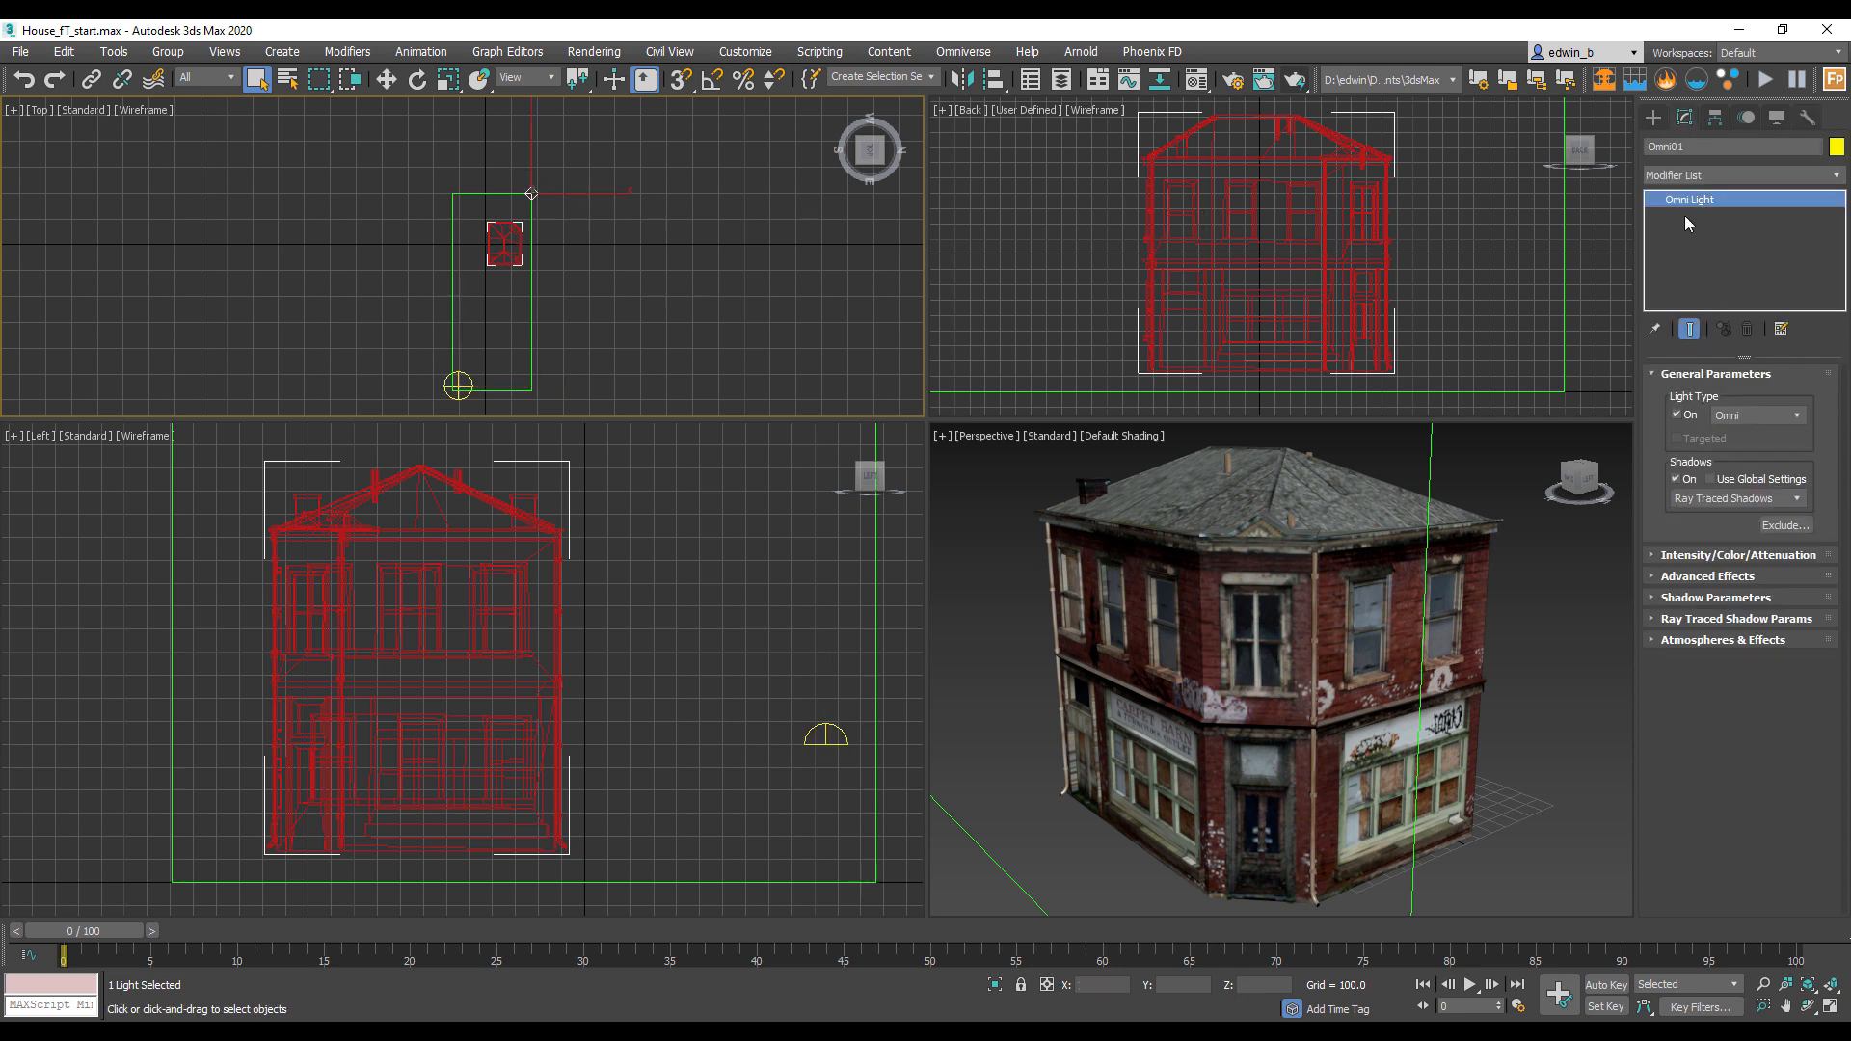
Step: Render the perspective view of the textured house, examine the image, and close the render window
right_click(1014, 562)
key(shift+q)
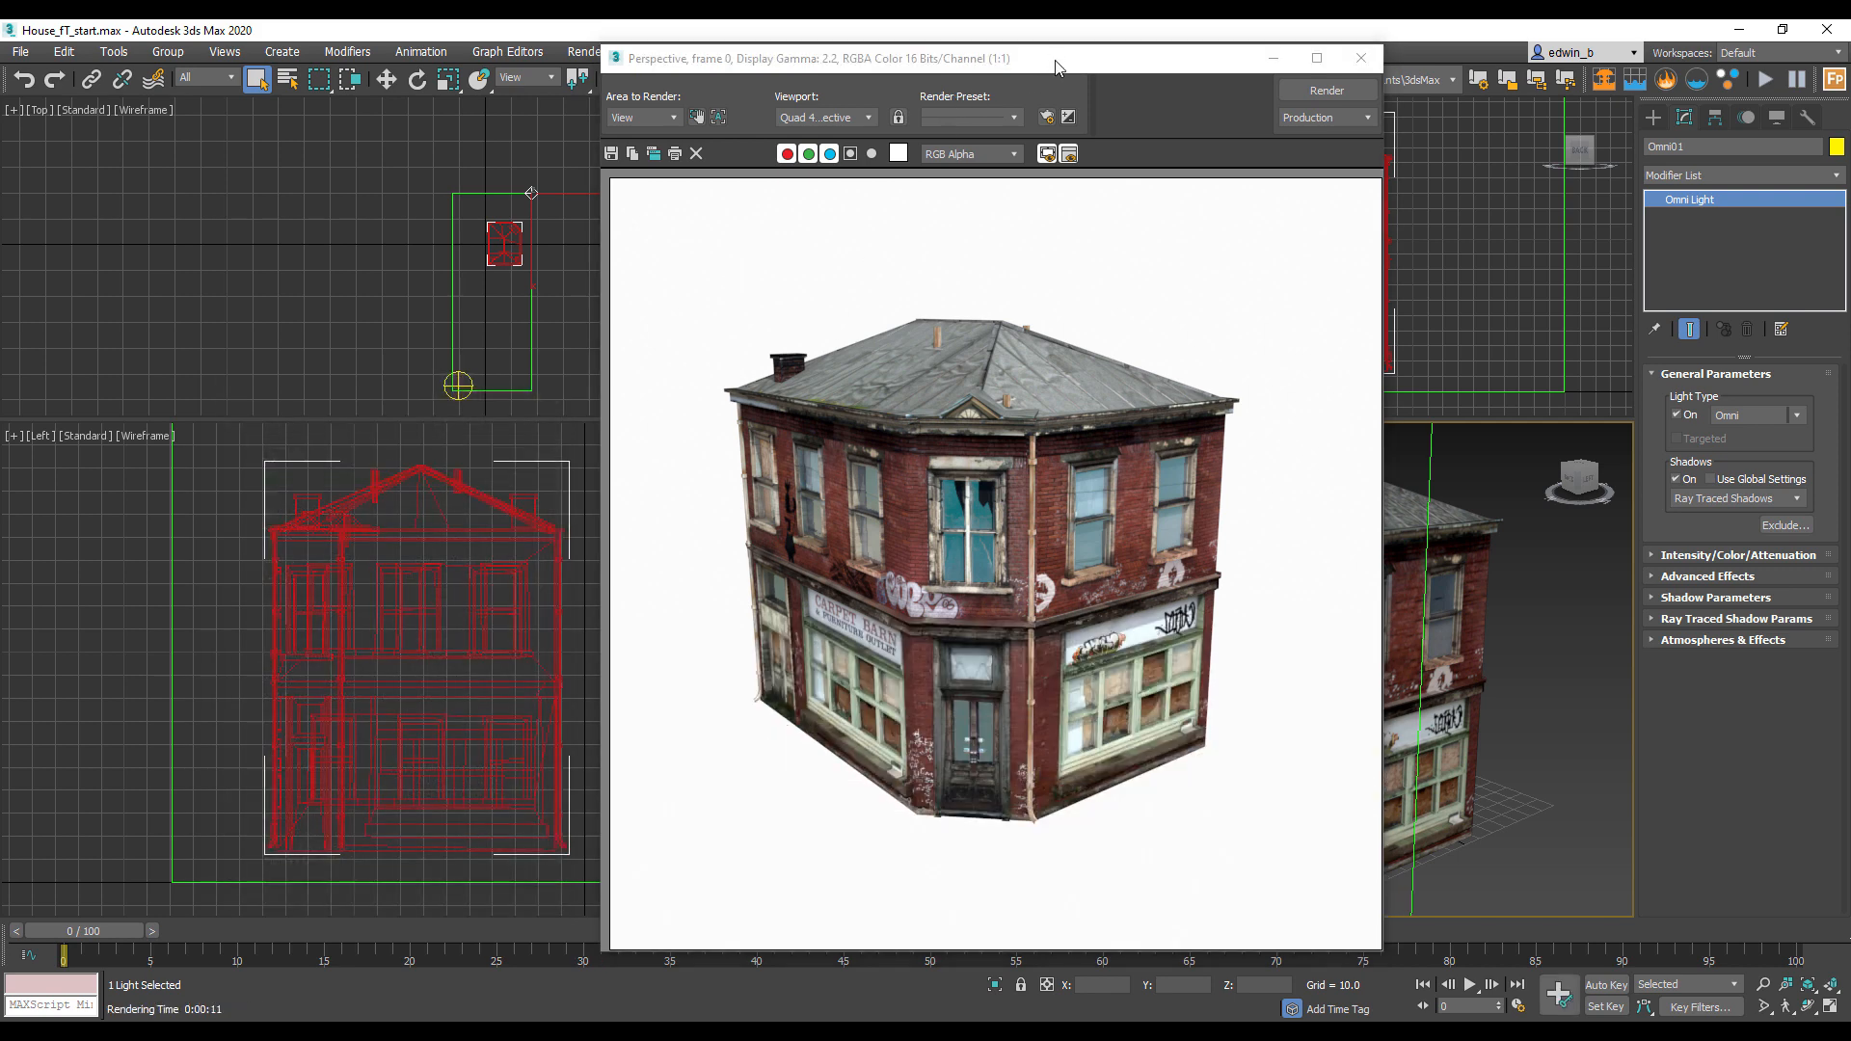
drag(1056, 61, 852, 61)
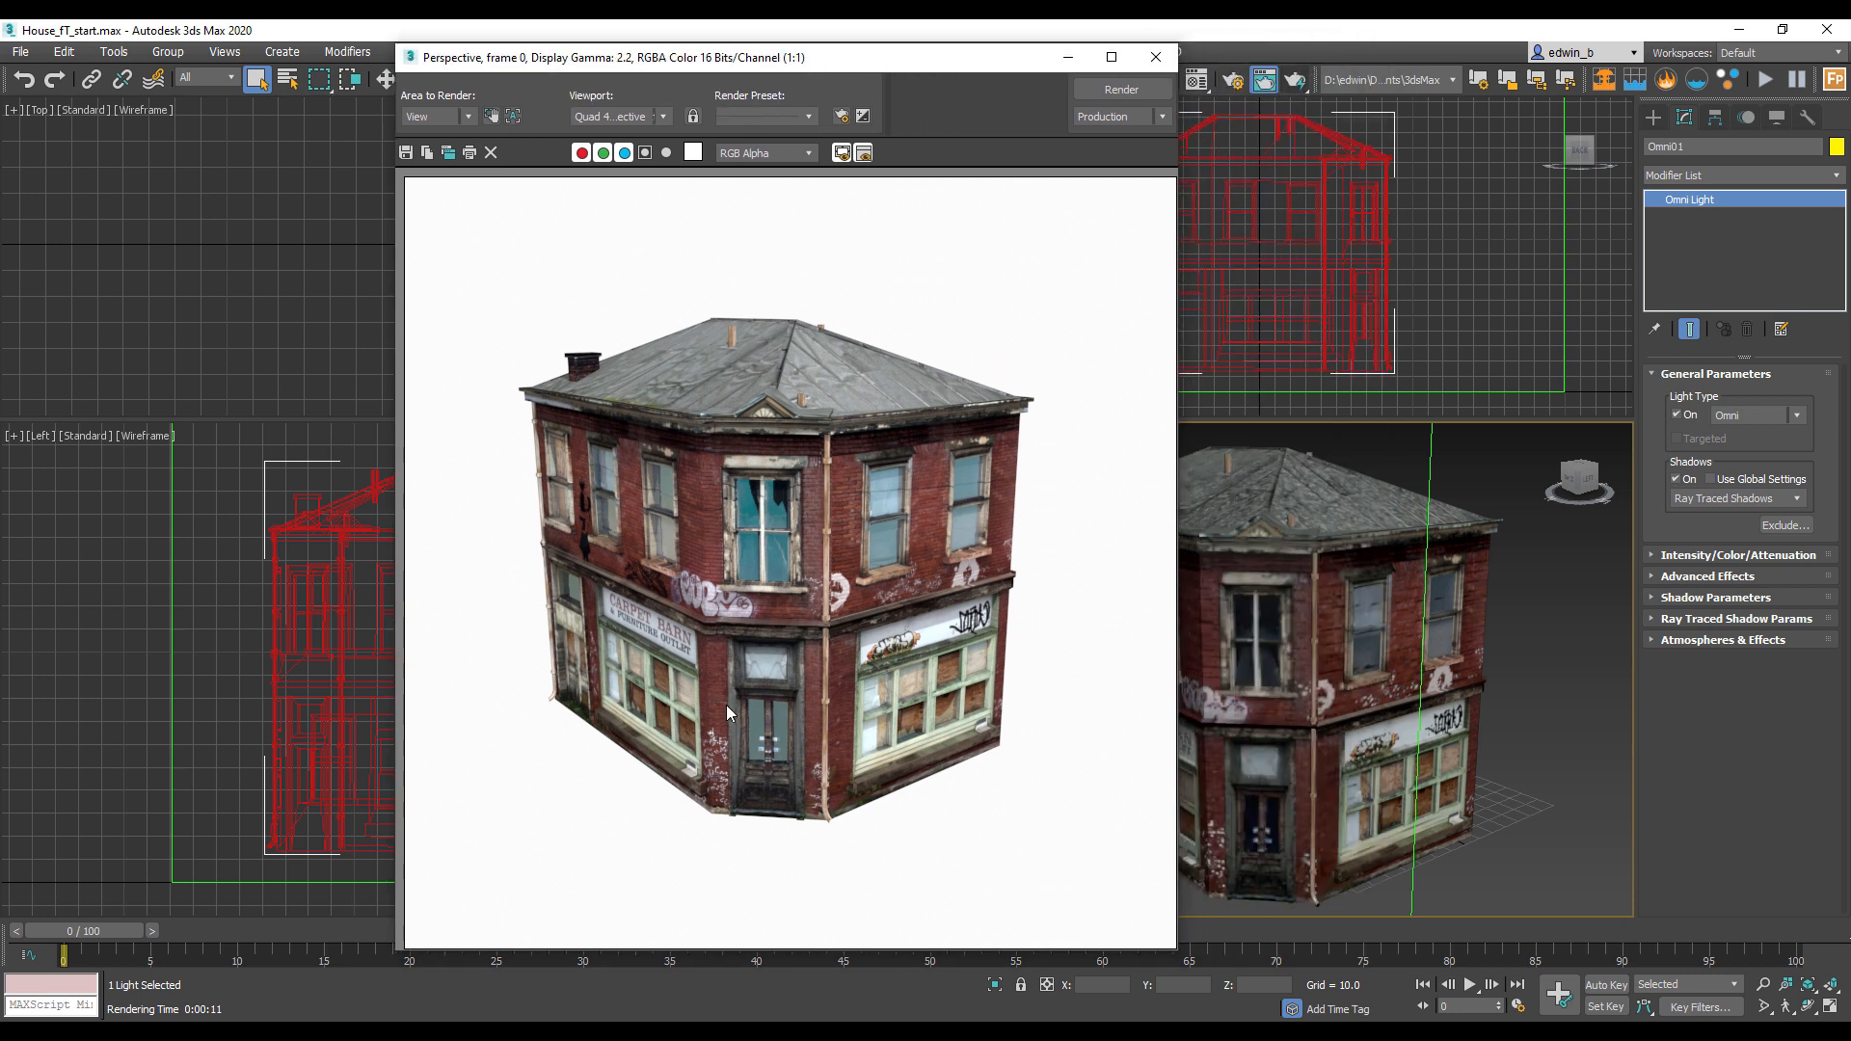
click(1156, 57)
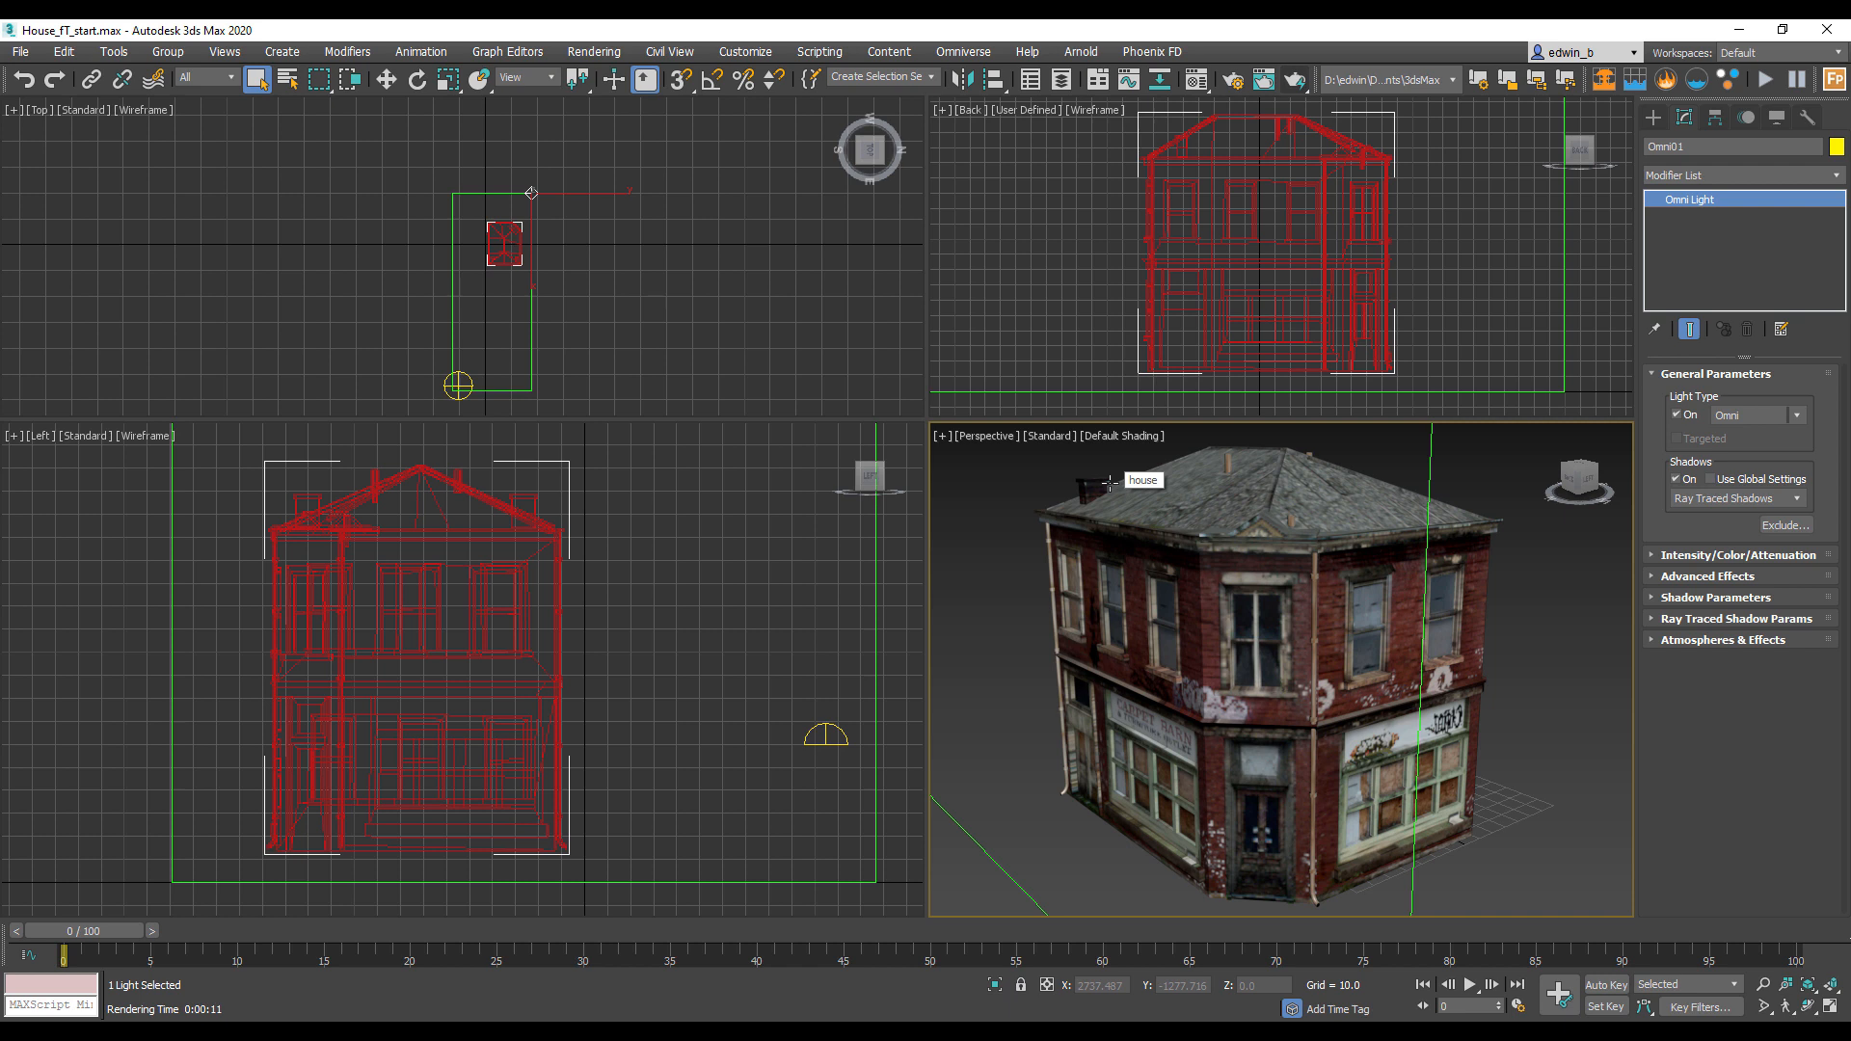
Step: Assign the plain grey 07 - Default material to the house in place of its textured material
click(1197, 83)
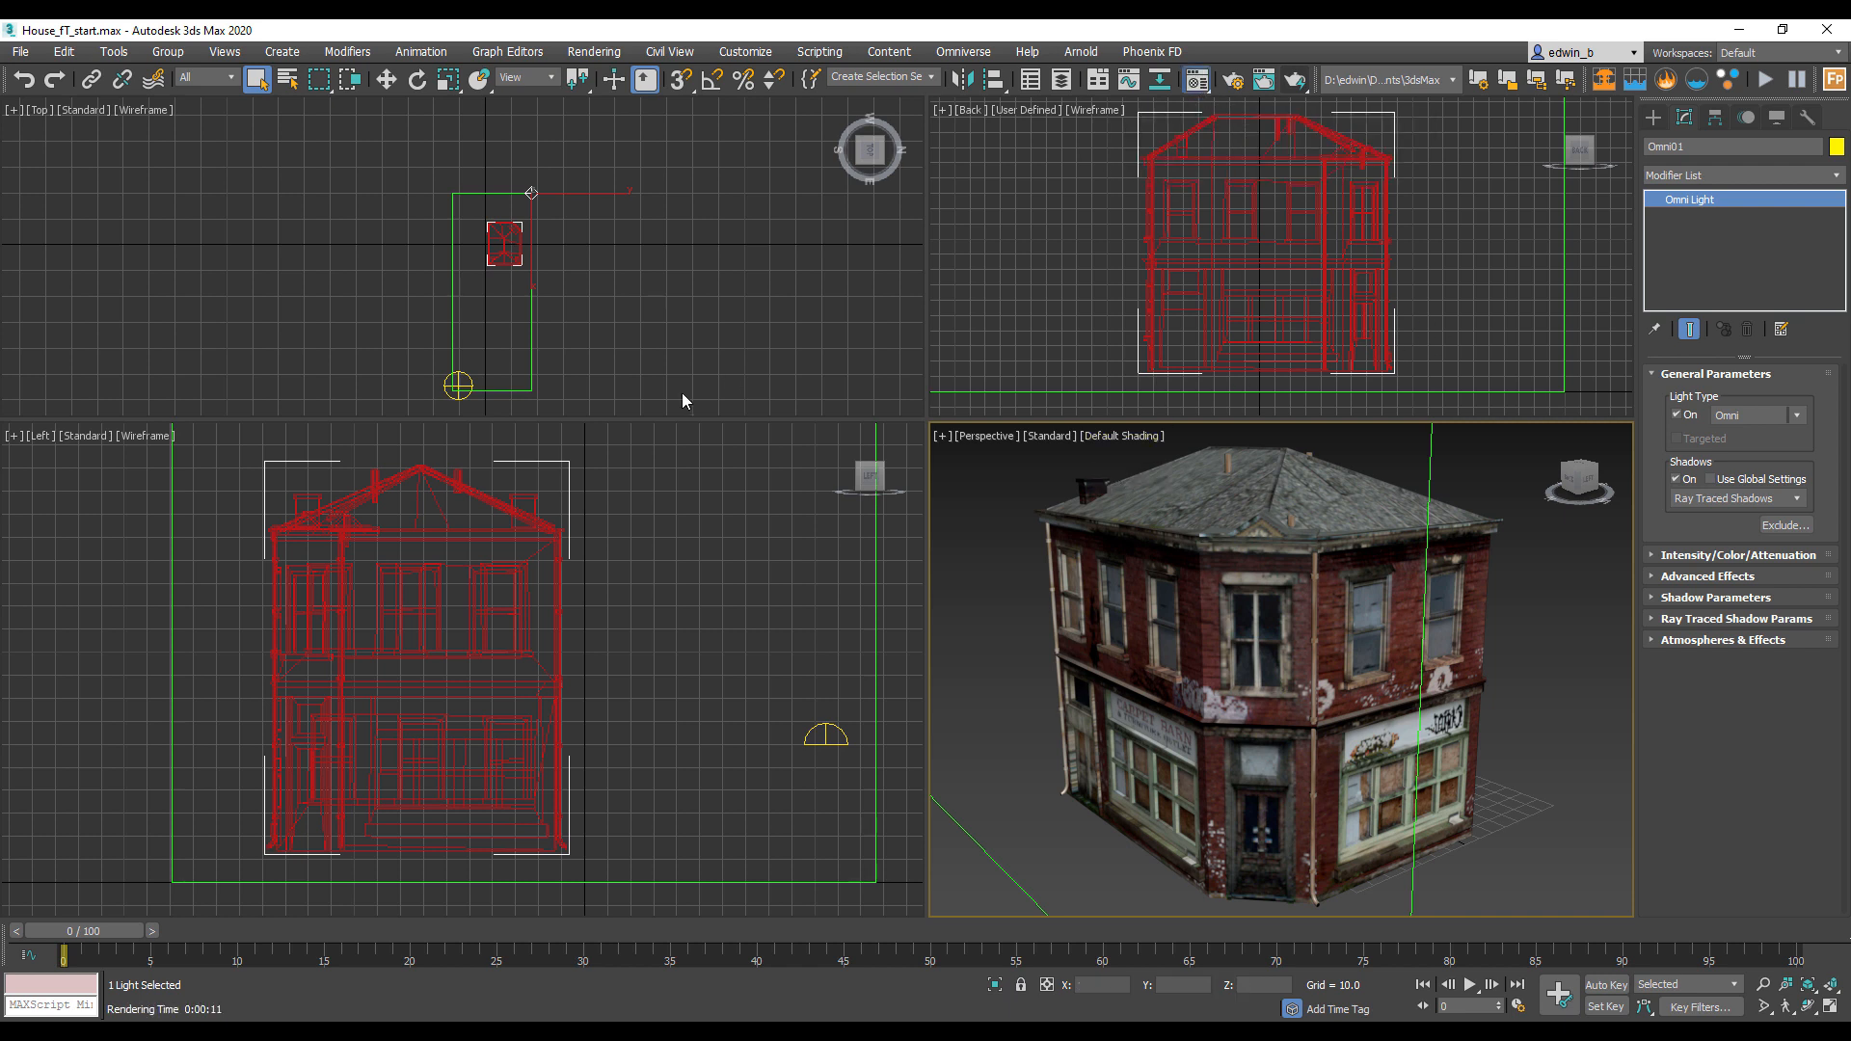
drag(180, 158, 340, 148)
drag(219, 331, 1068, 588)
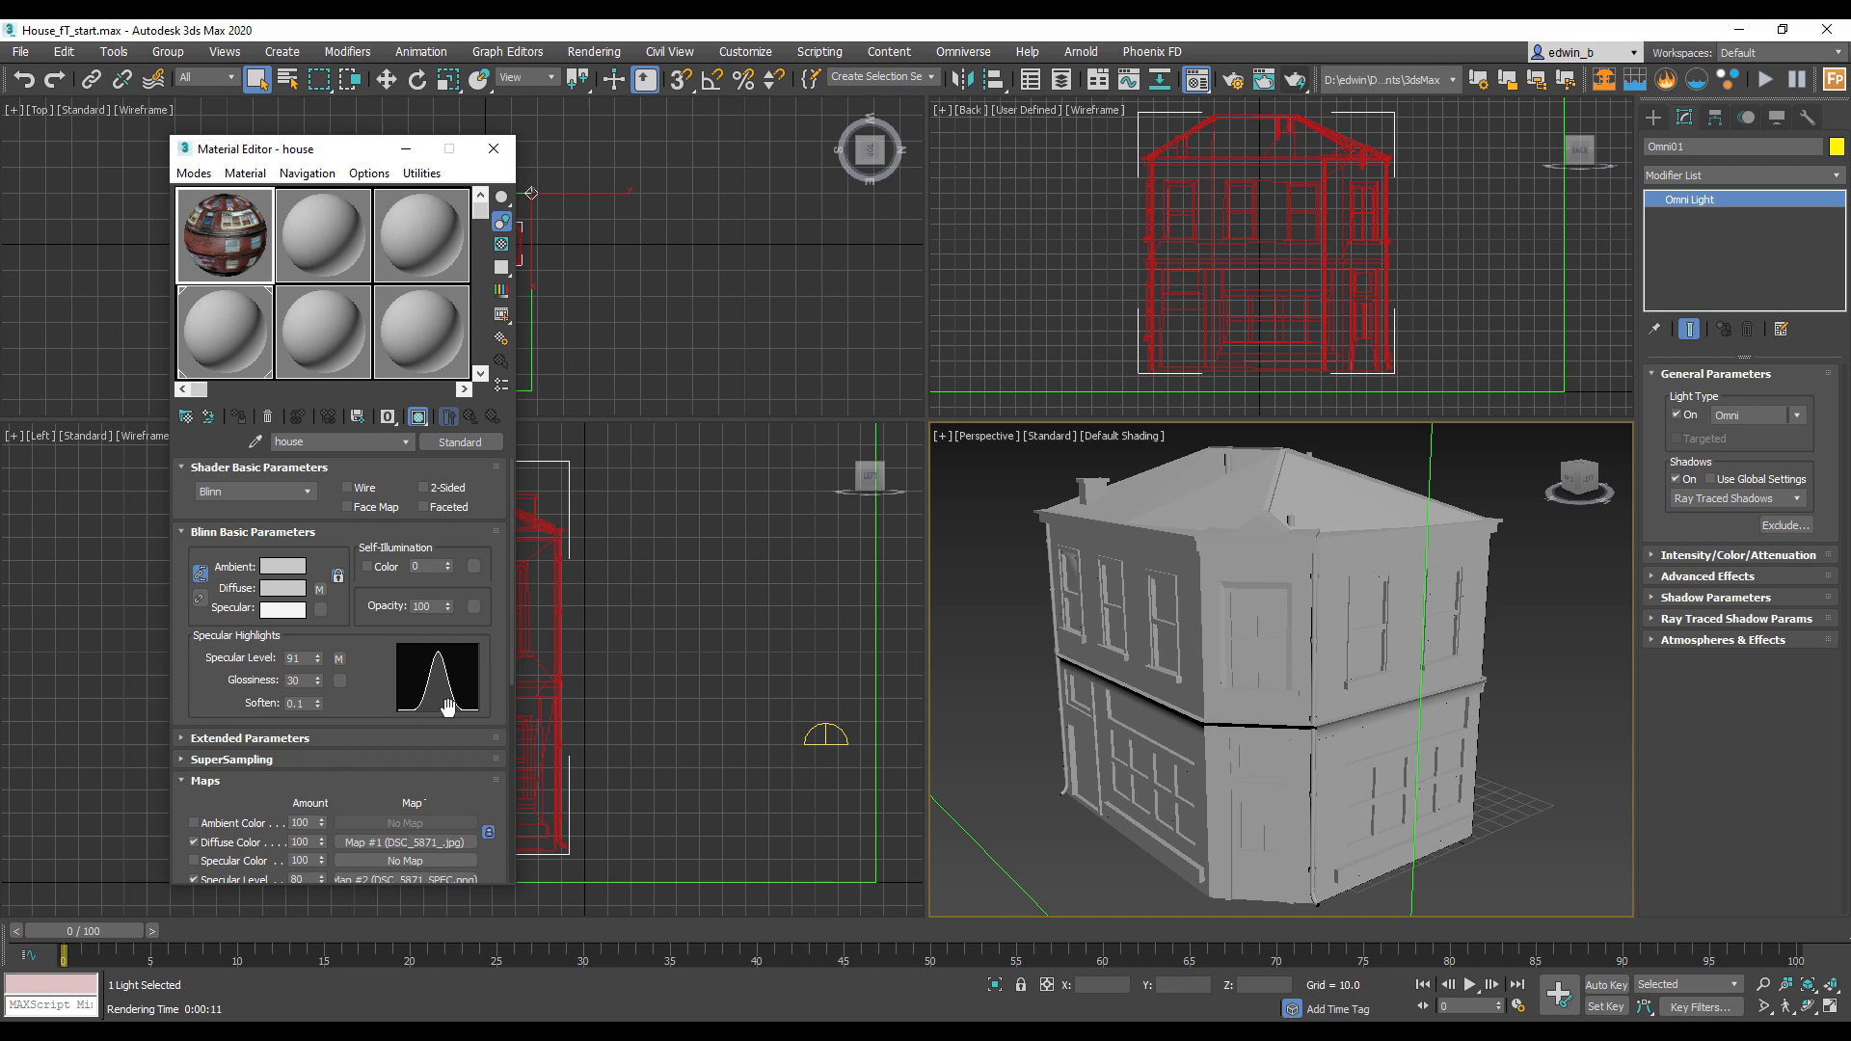
click(225, 330)
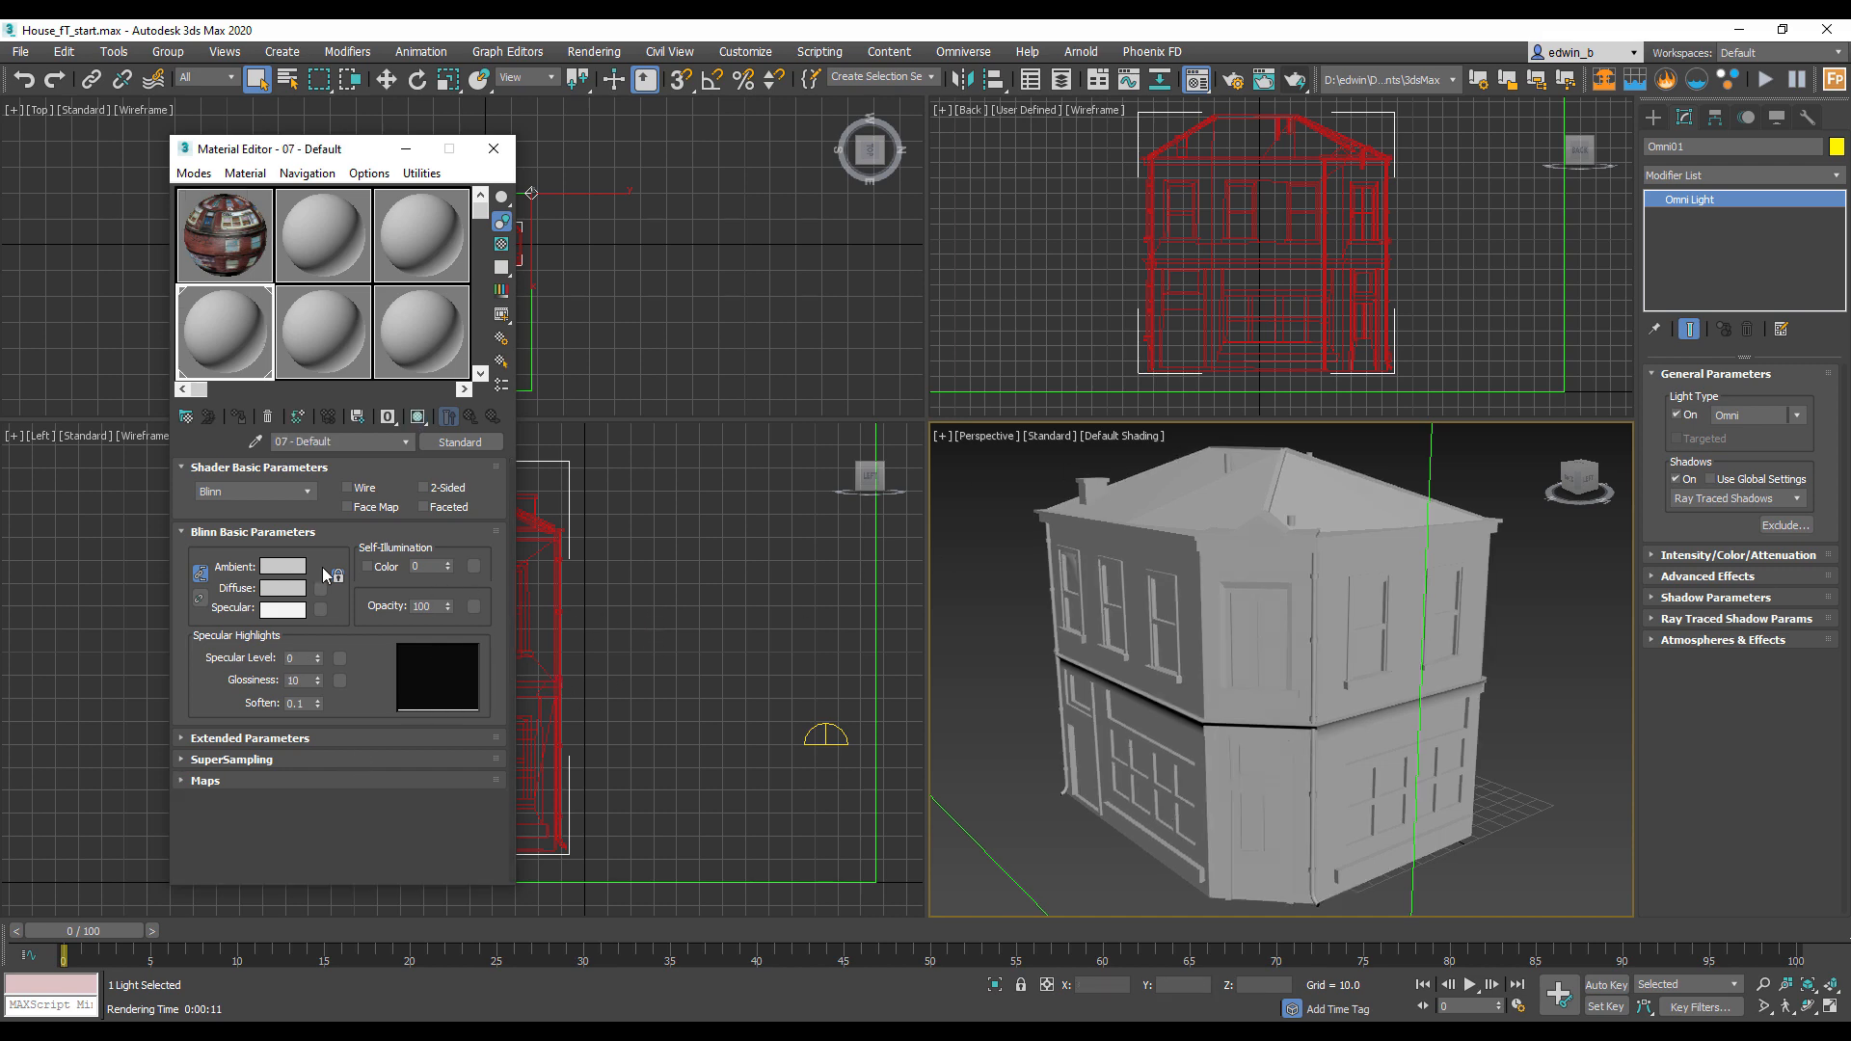
Step: Render the perspective view of the house with its plain grey material and close the render window
click(1295, 79)
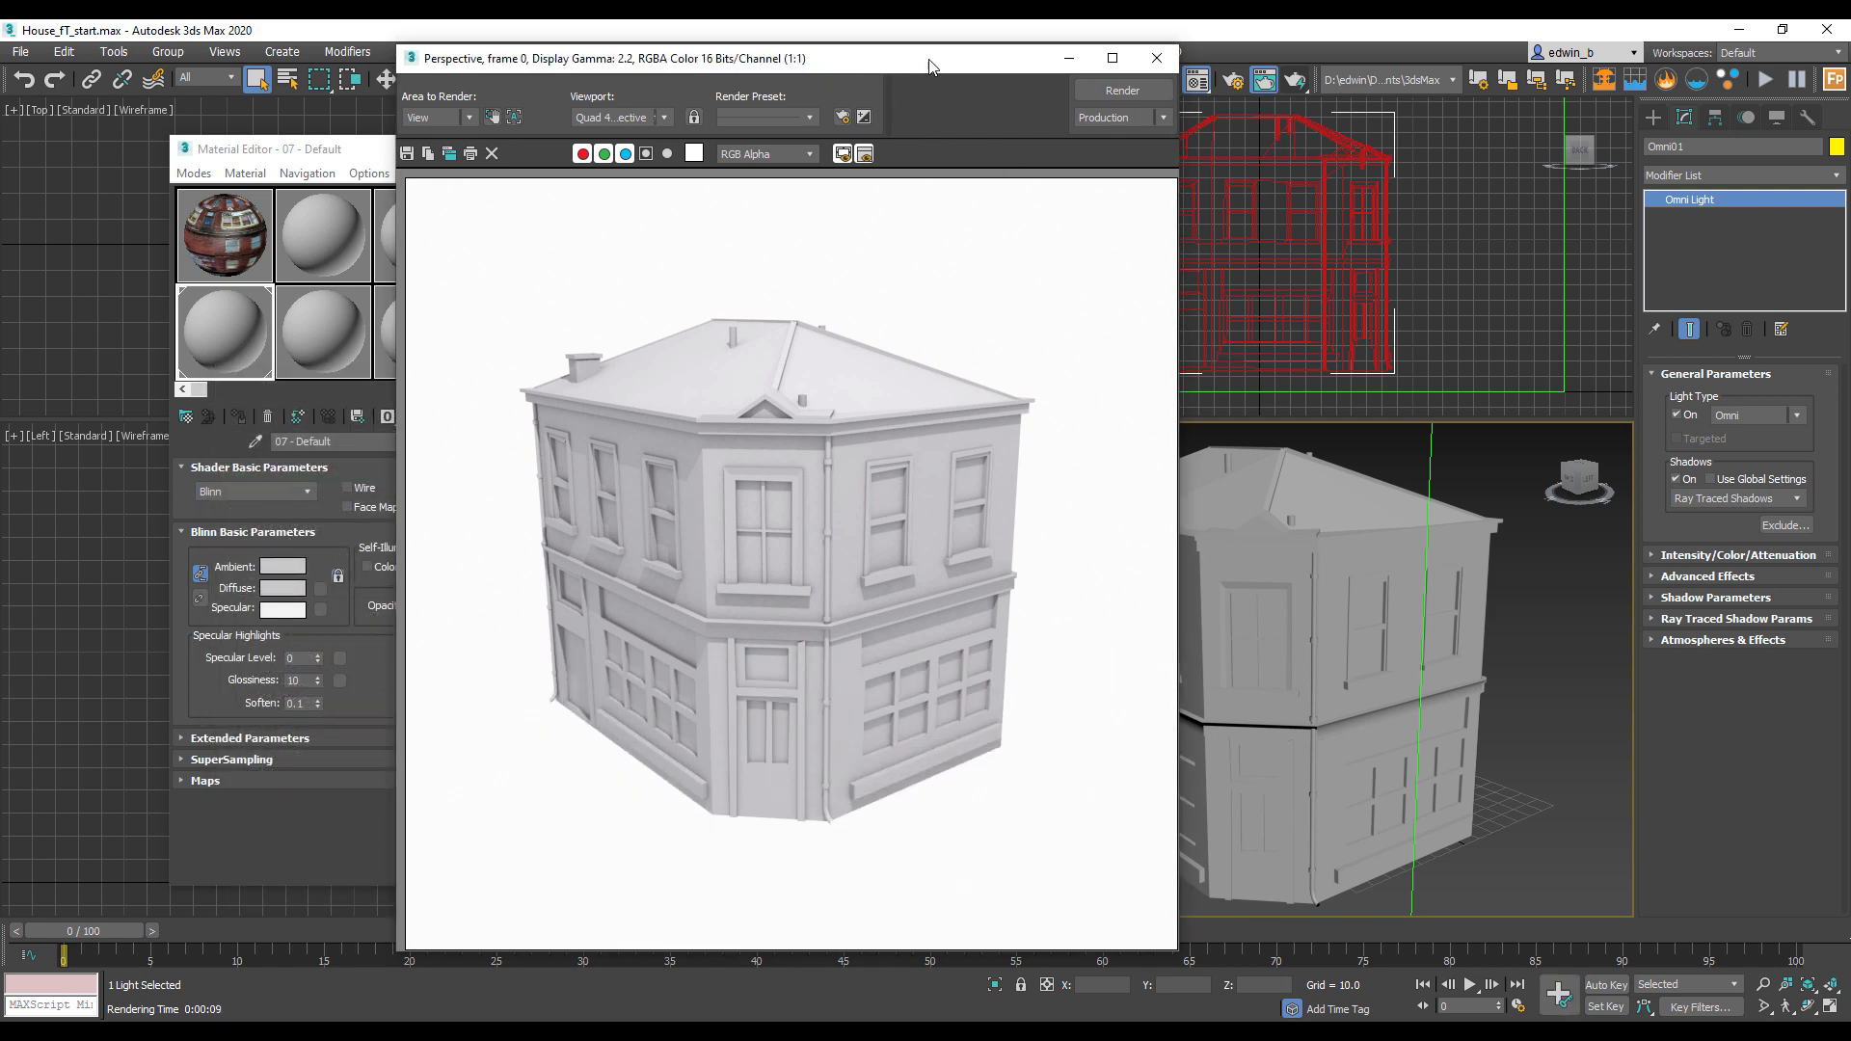
drag(866, 60, 989, 61)
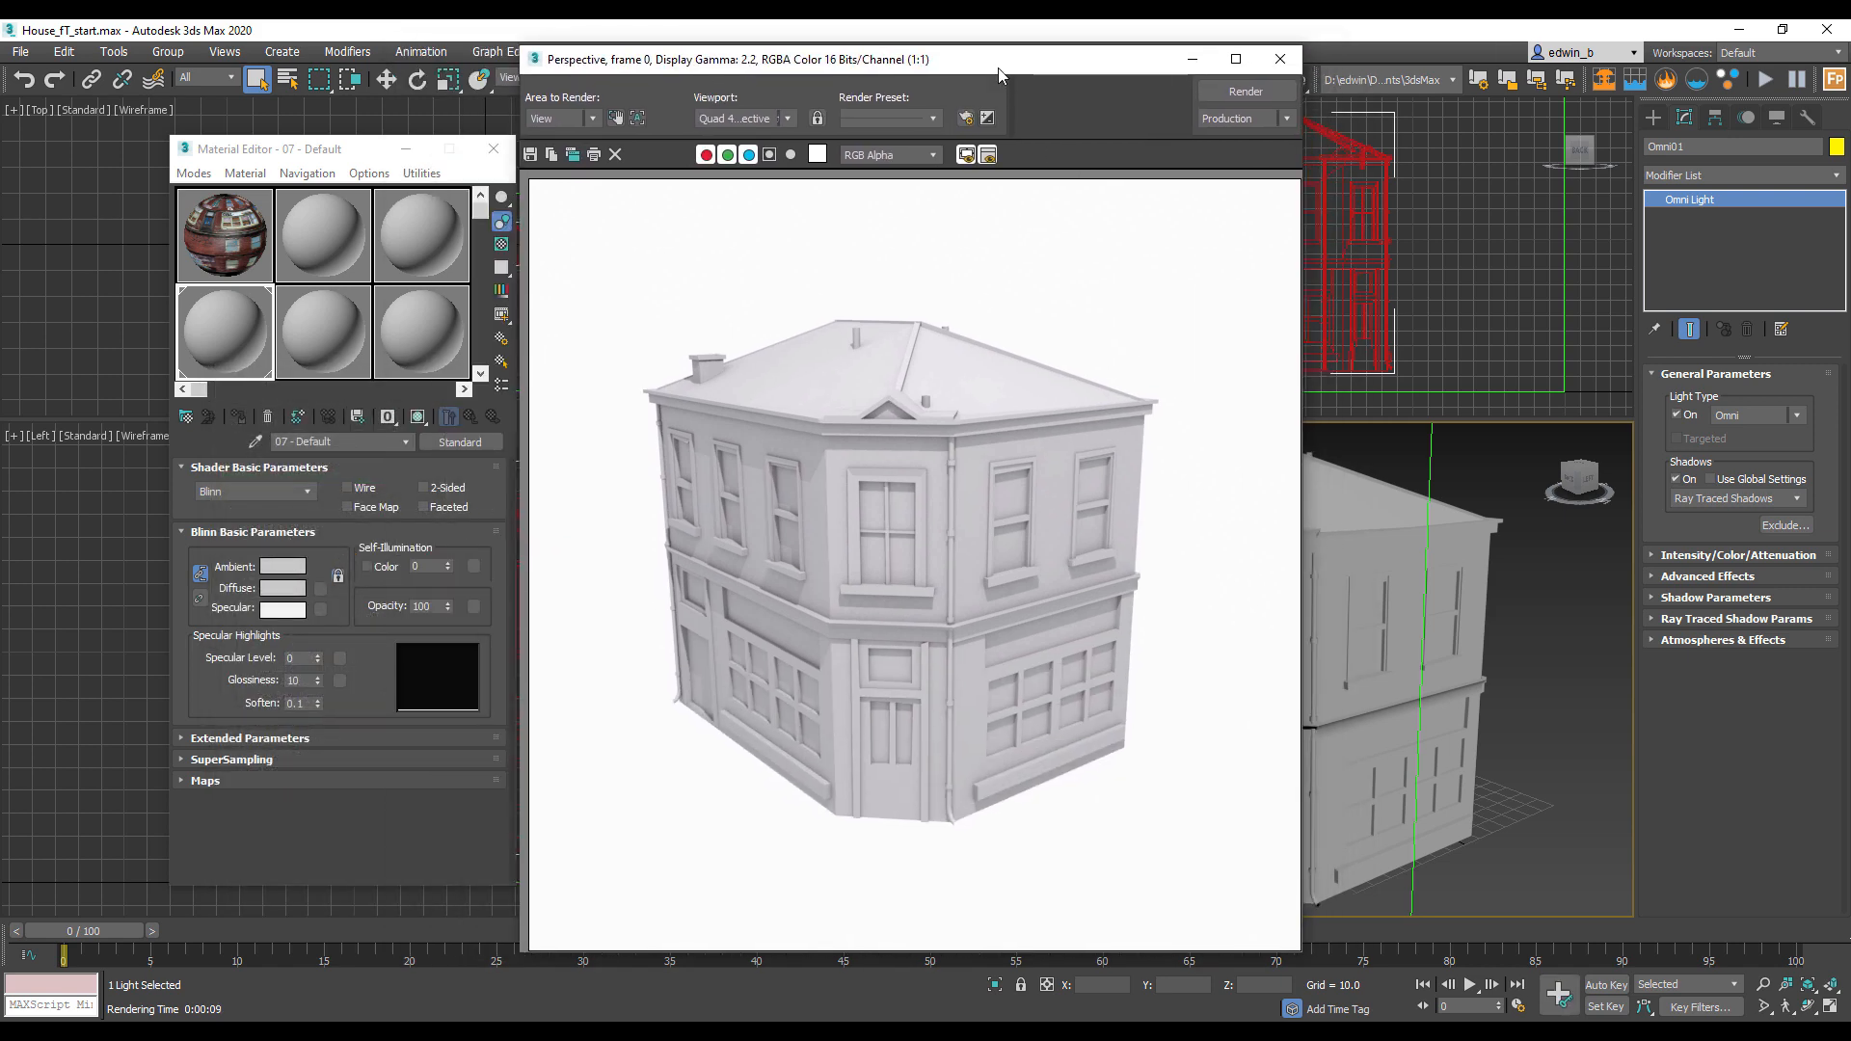
click(1276, 64)
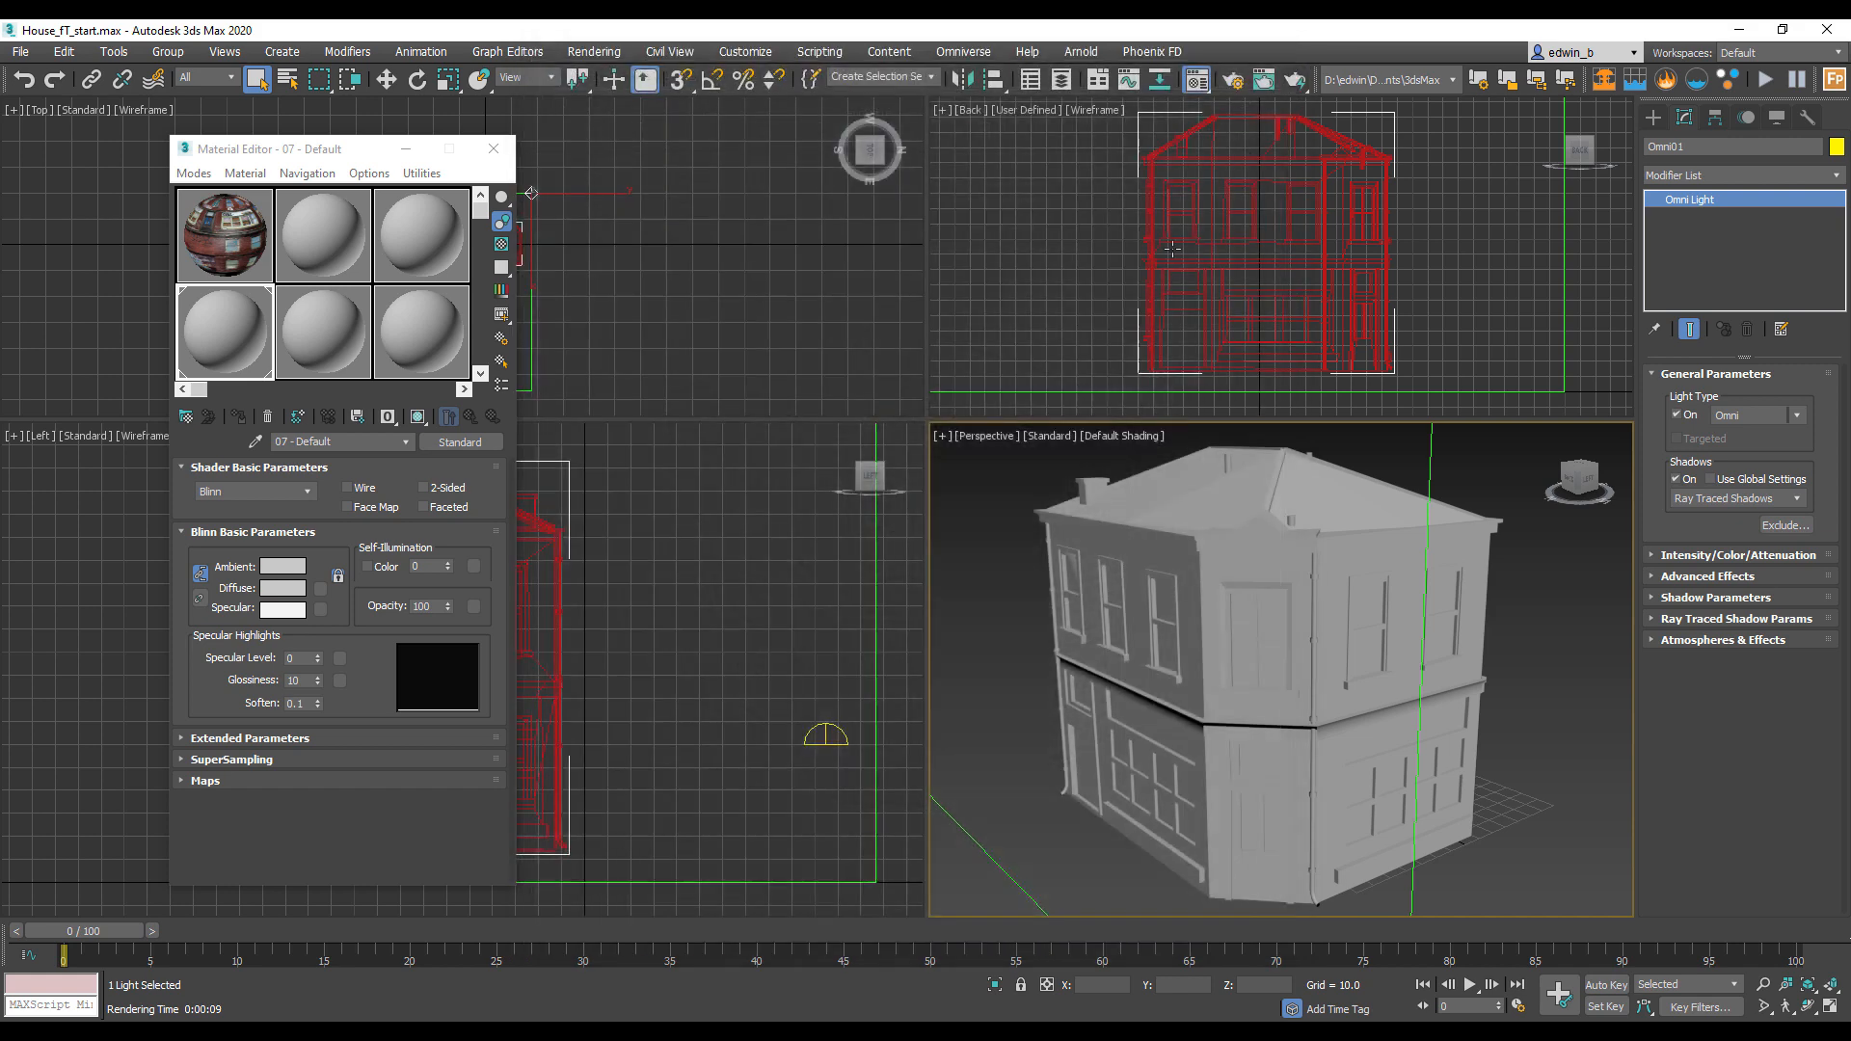
Step: Add the finalToon render effect to the scene and show its Global Settings
click(594, 52)
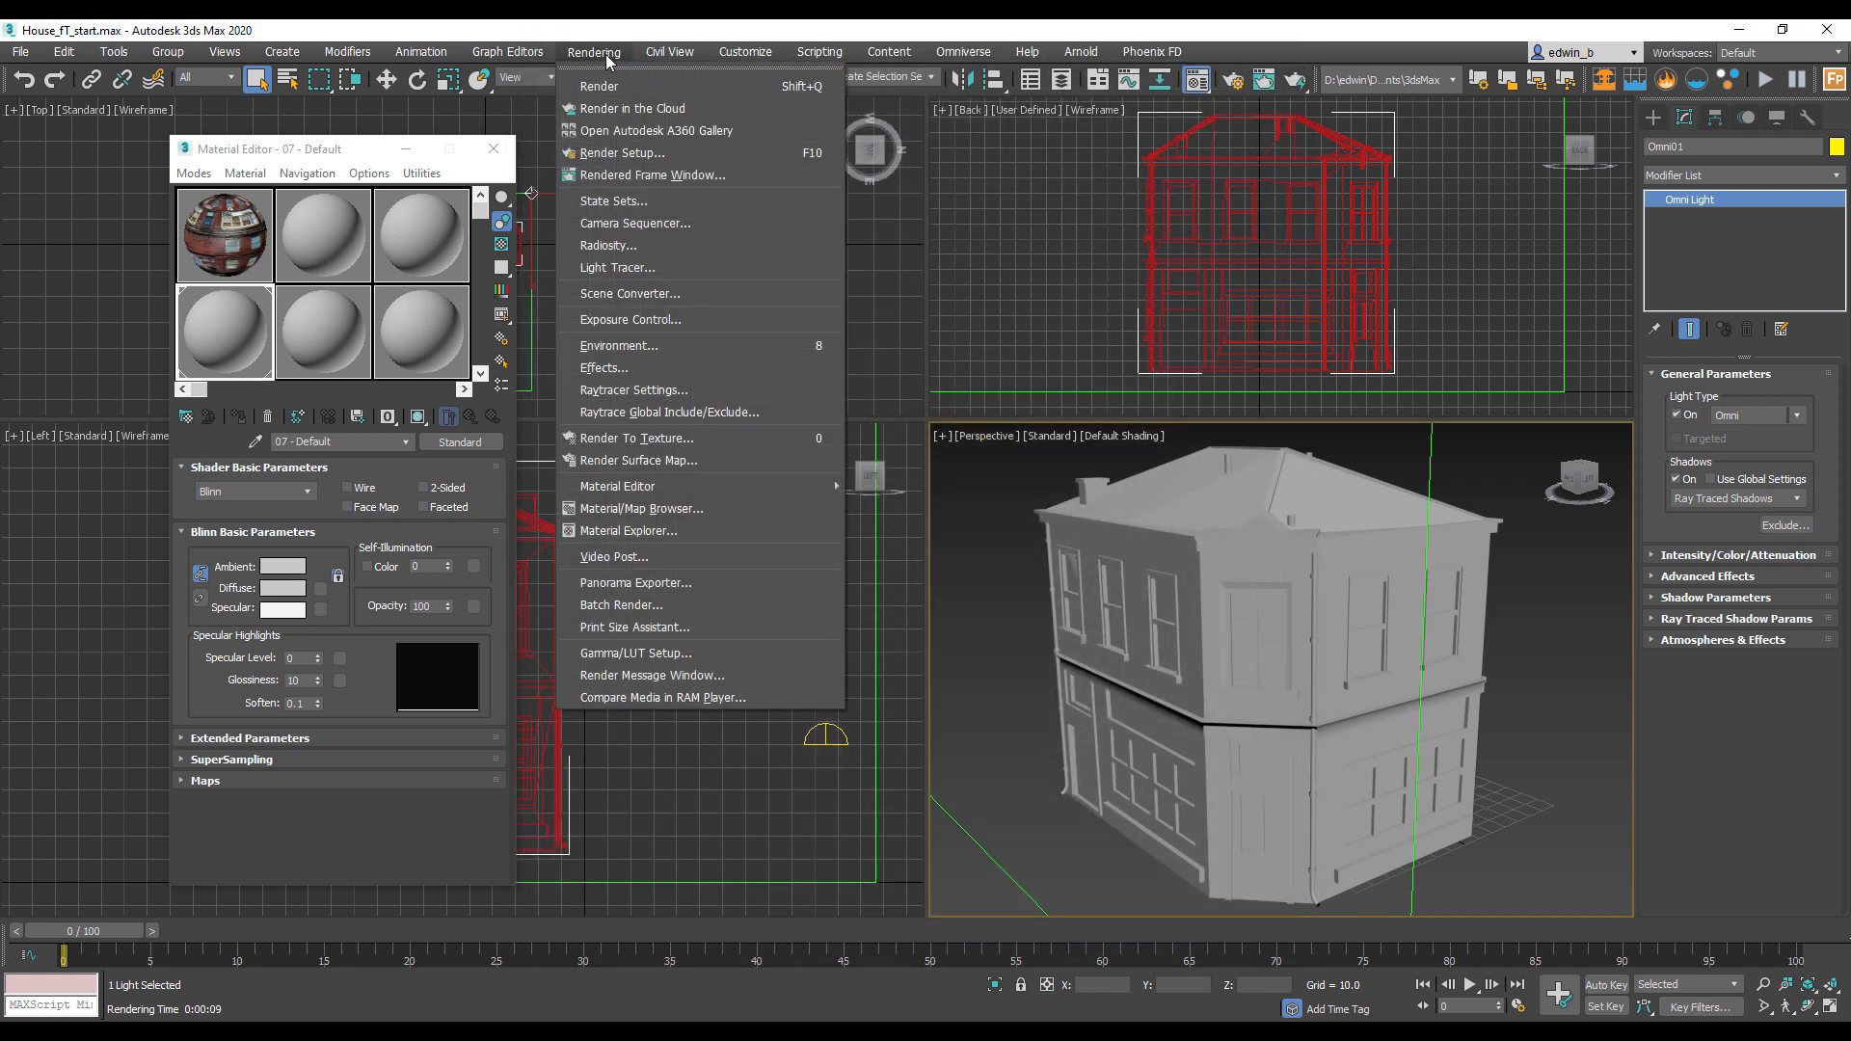
click(629, 366)
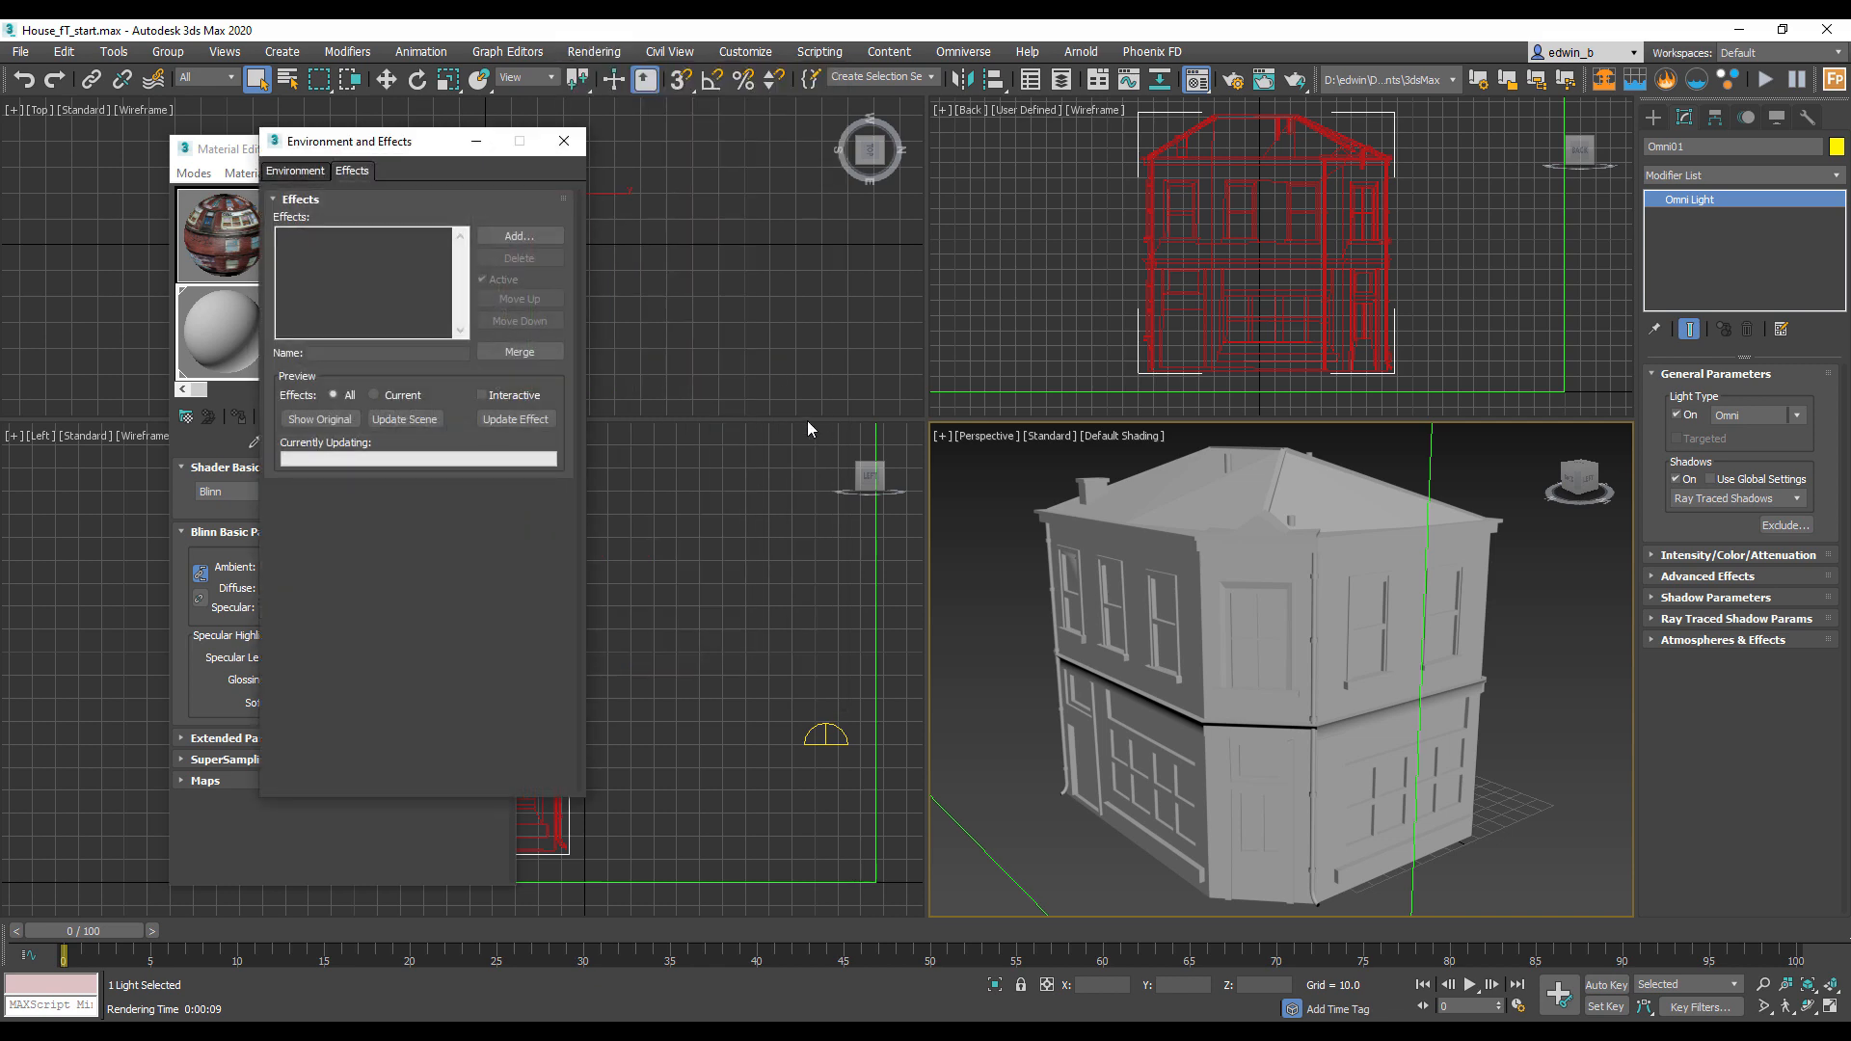
drag(371, 151, 702, 175)
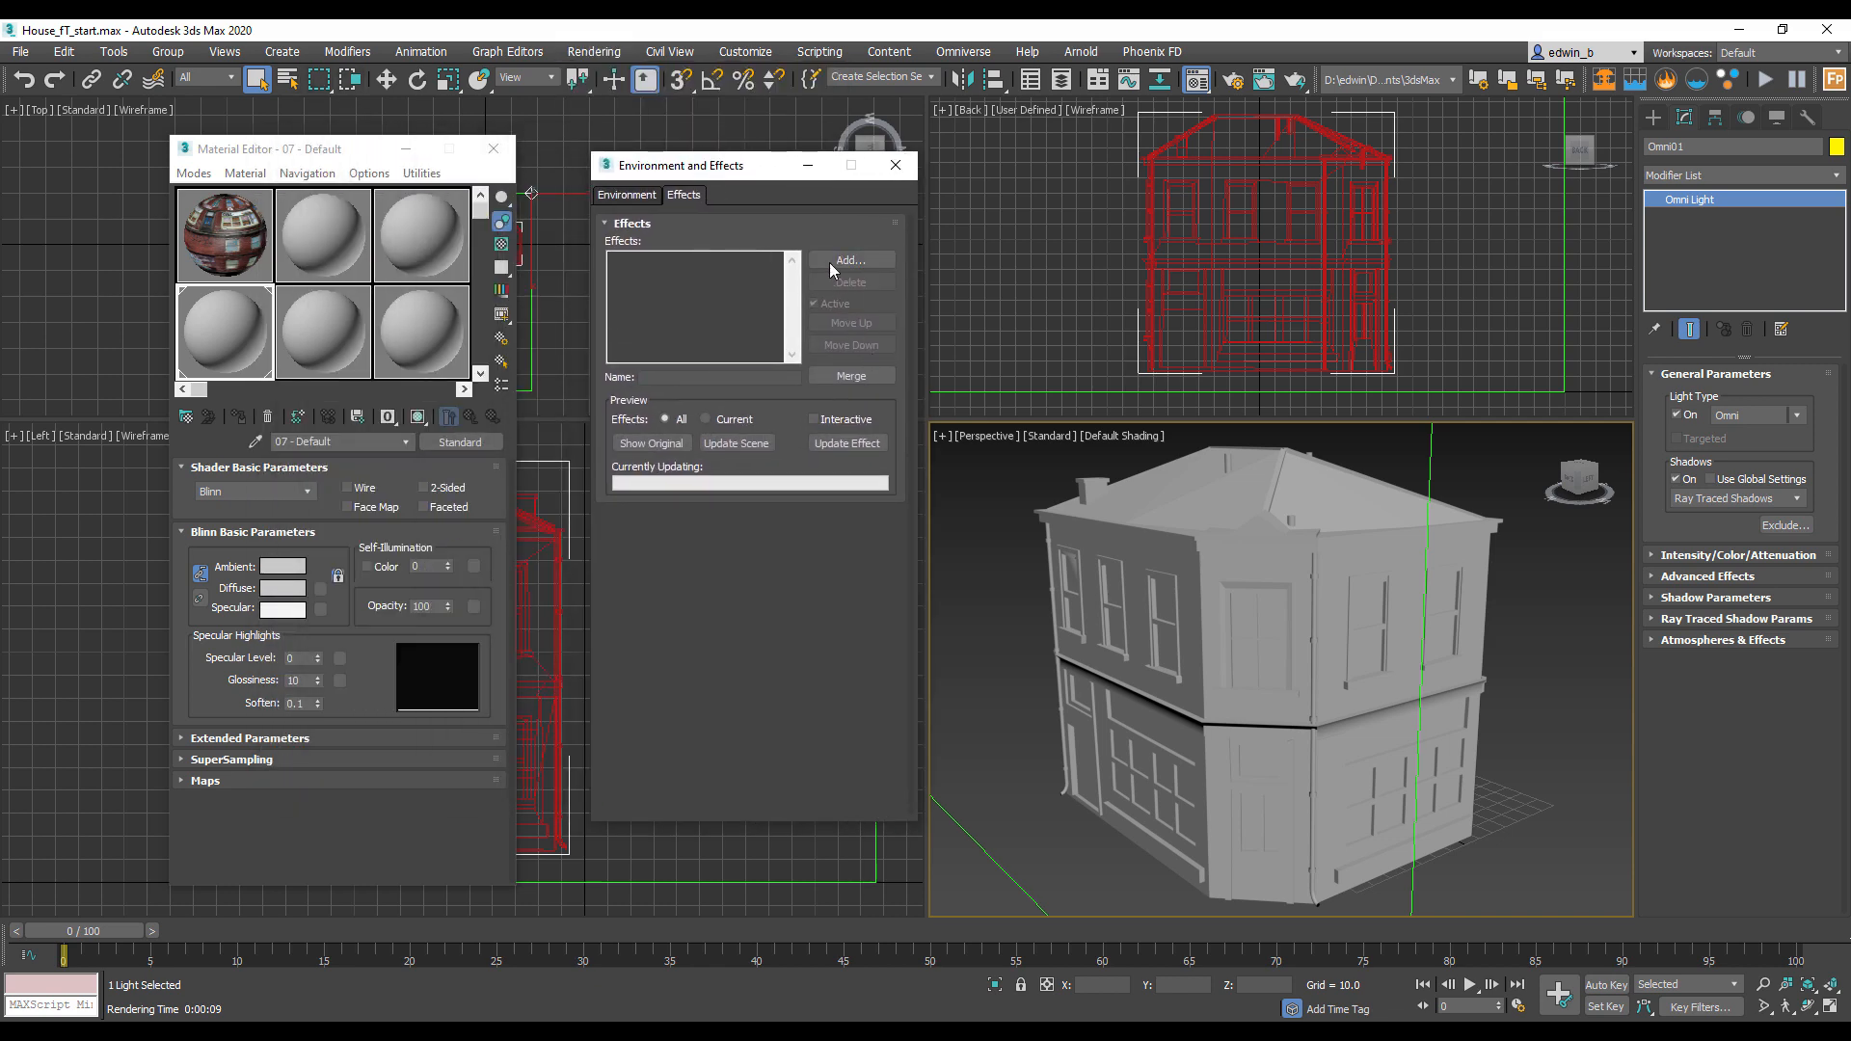
click(844, 262)
click(650, 340)
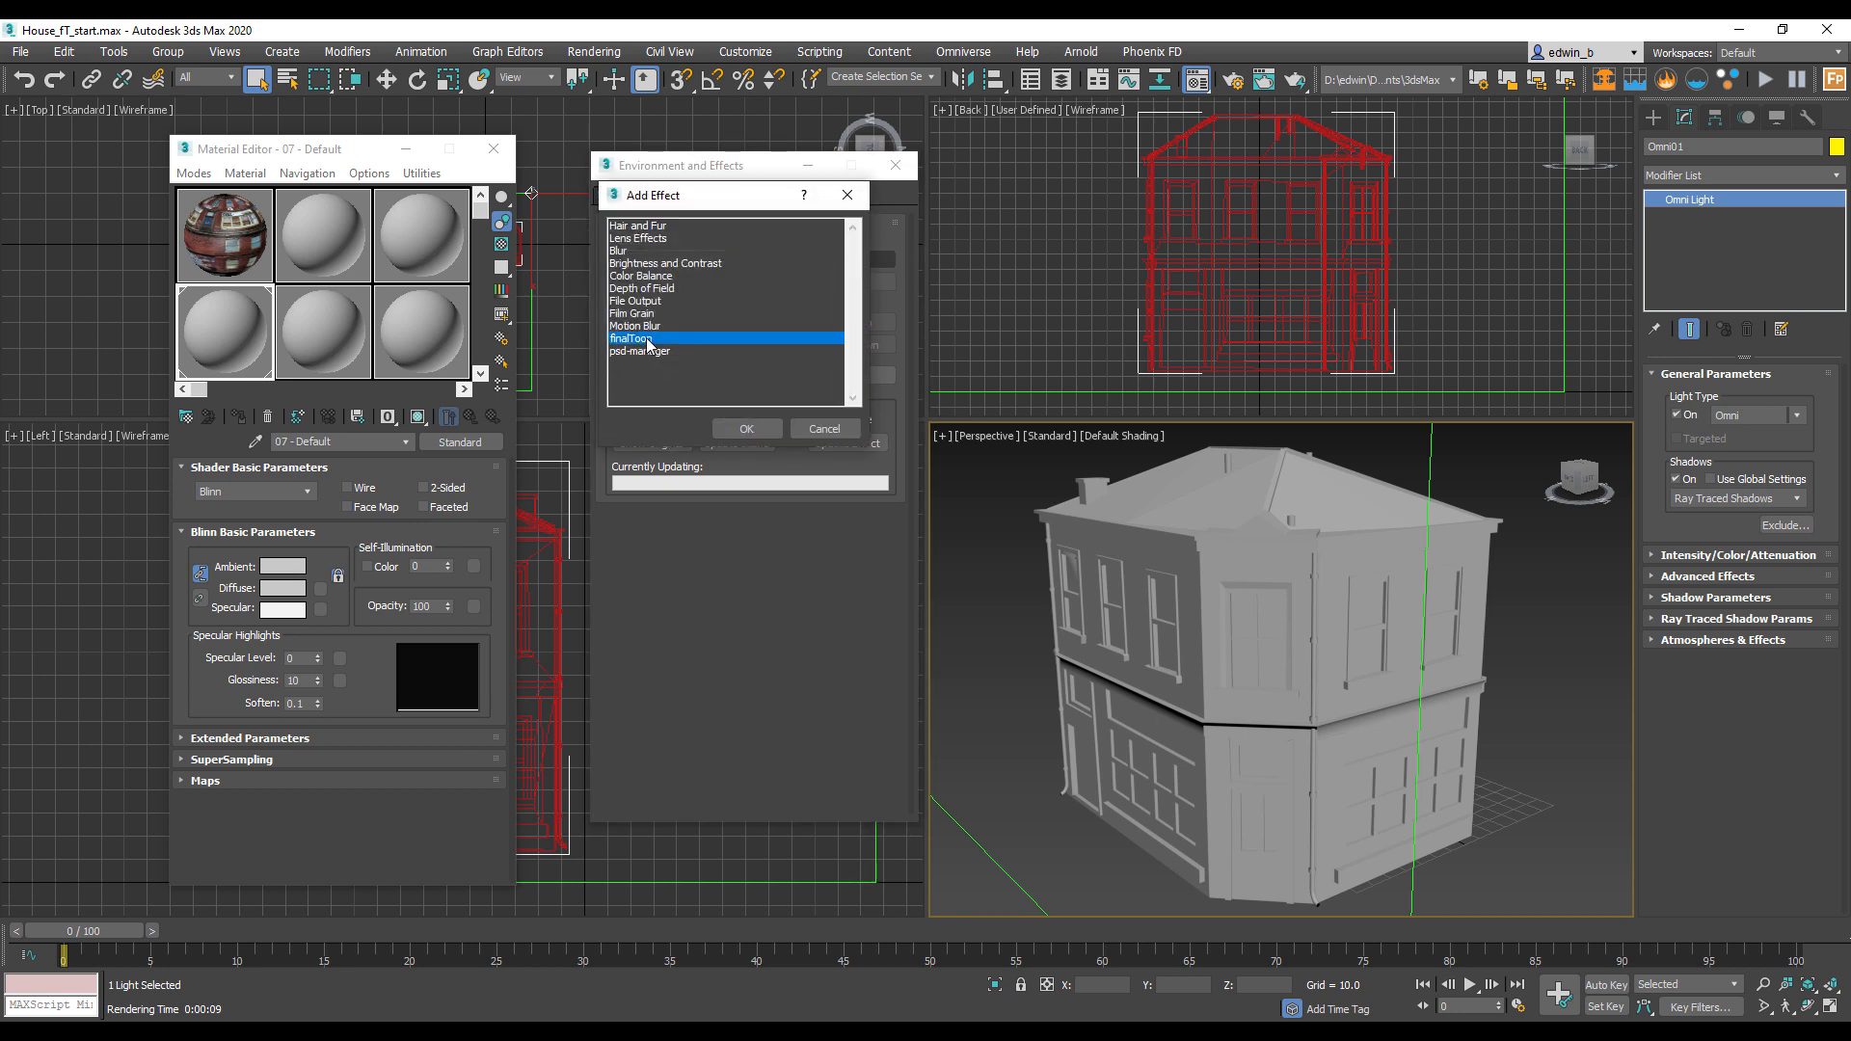
click(746, 428)
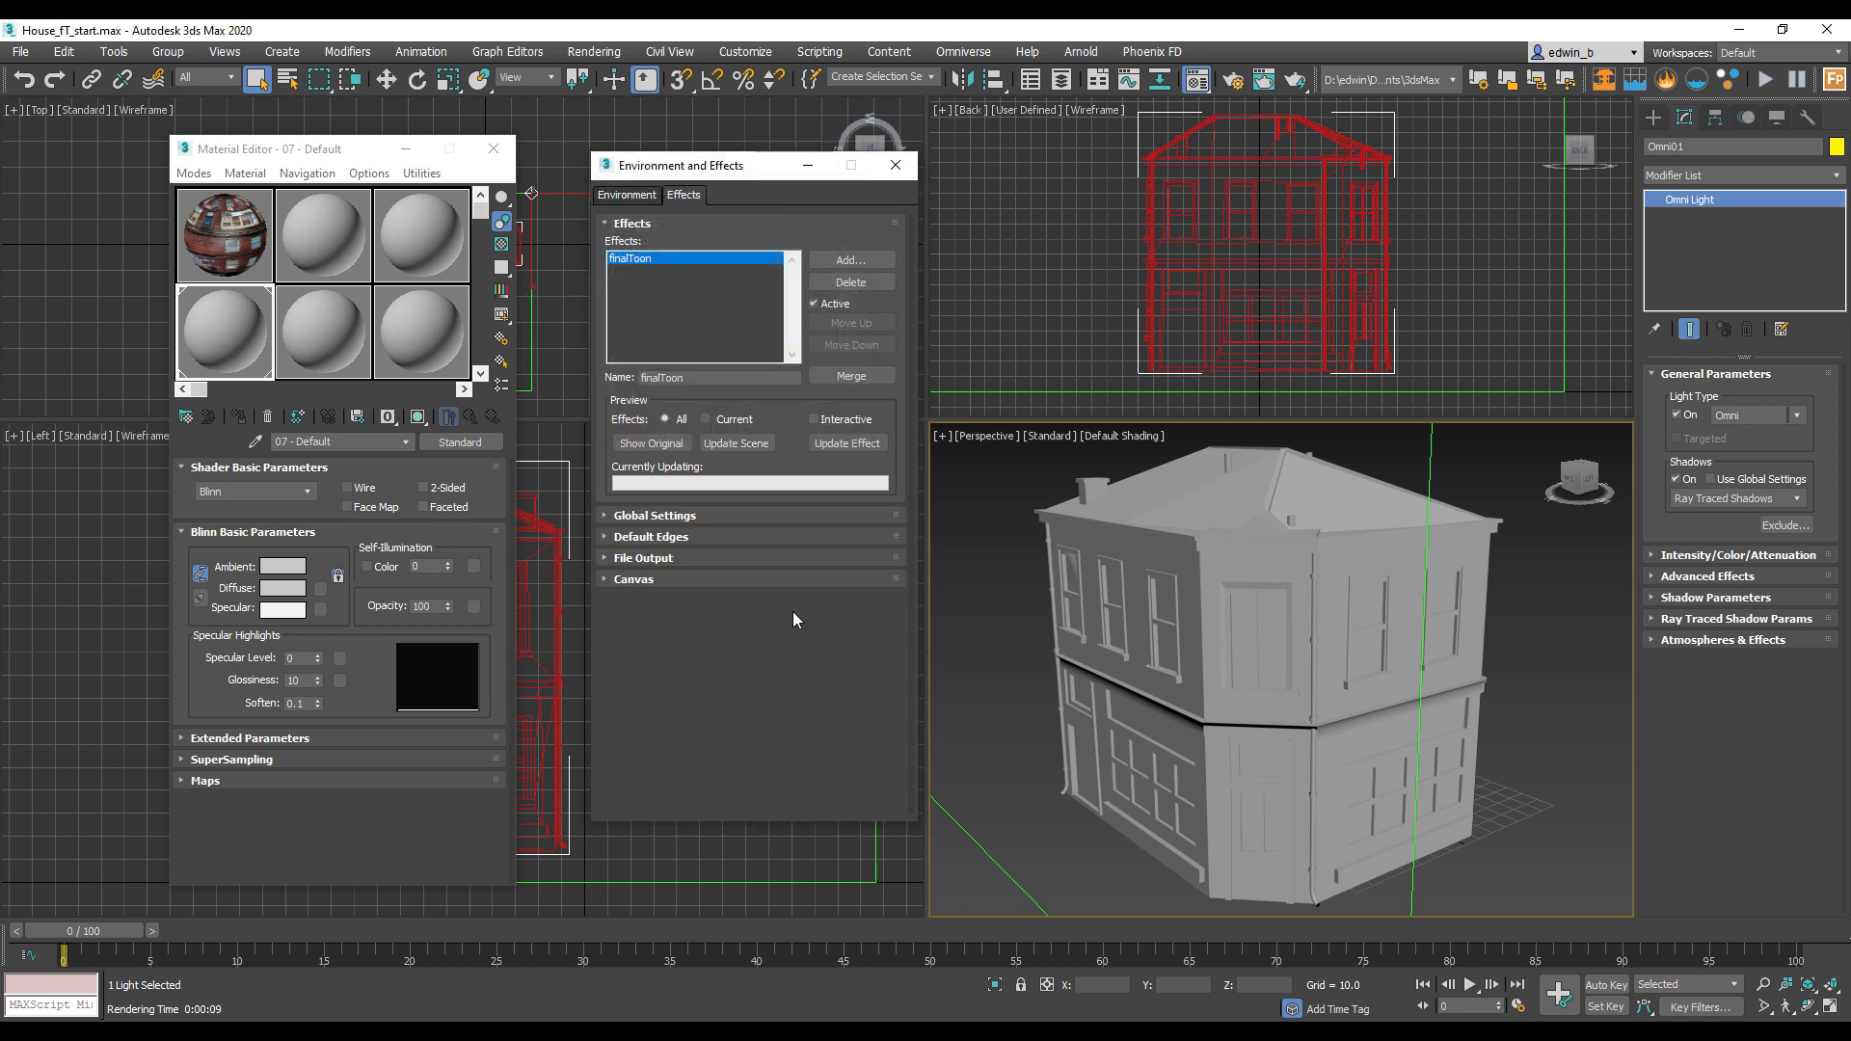
click(675, 517)
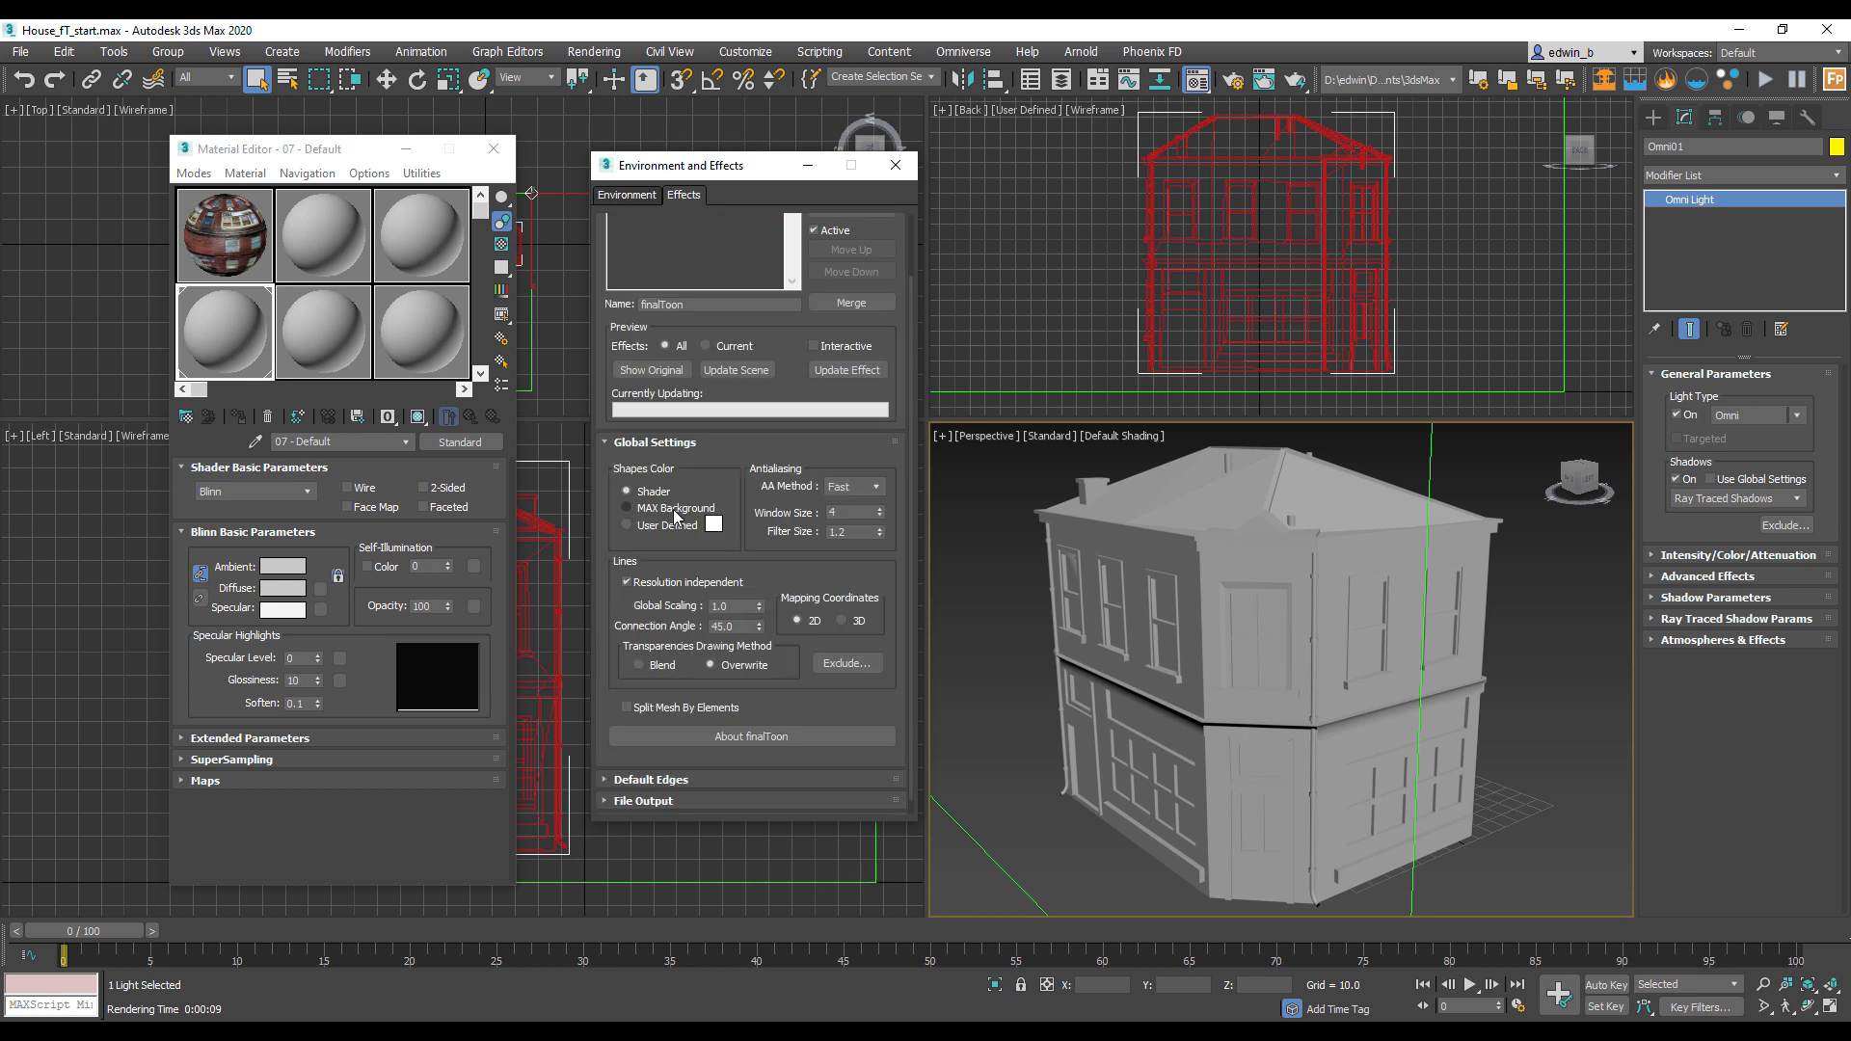
scroll(726, 451, down, 1)
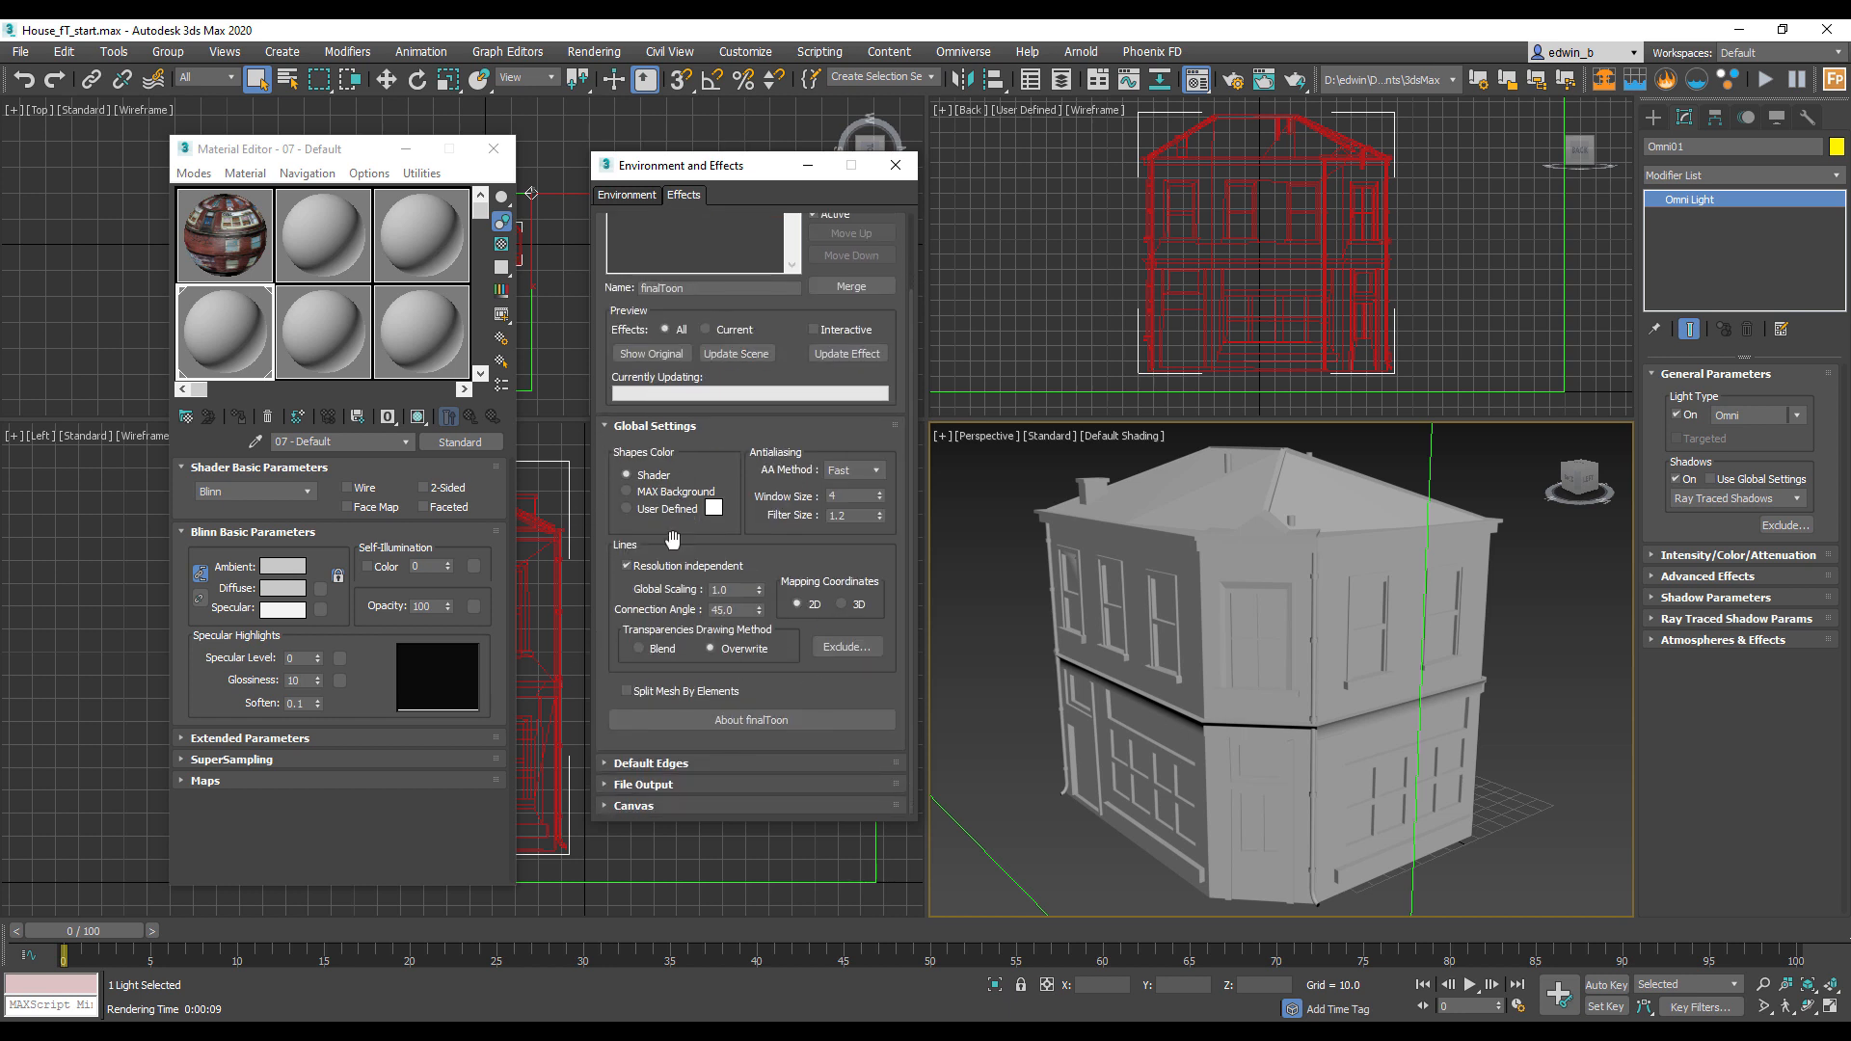
Step: Render the perspective view with the finalToon effect and move the render window clear of the effect settings
click(638, 426)
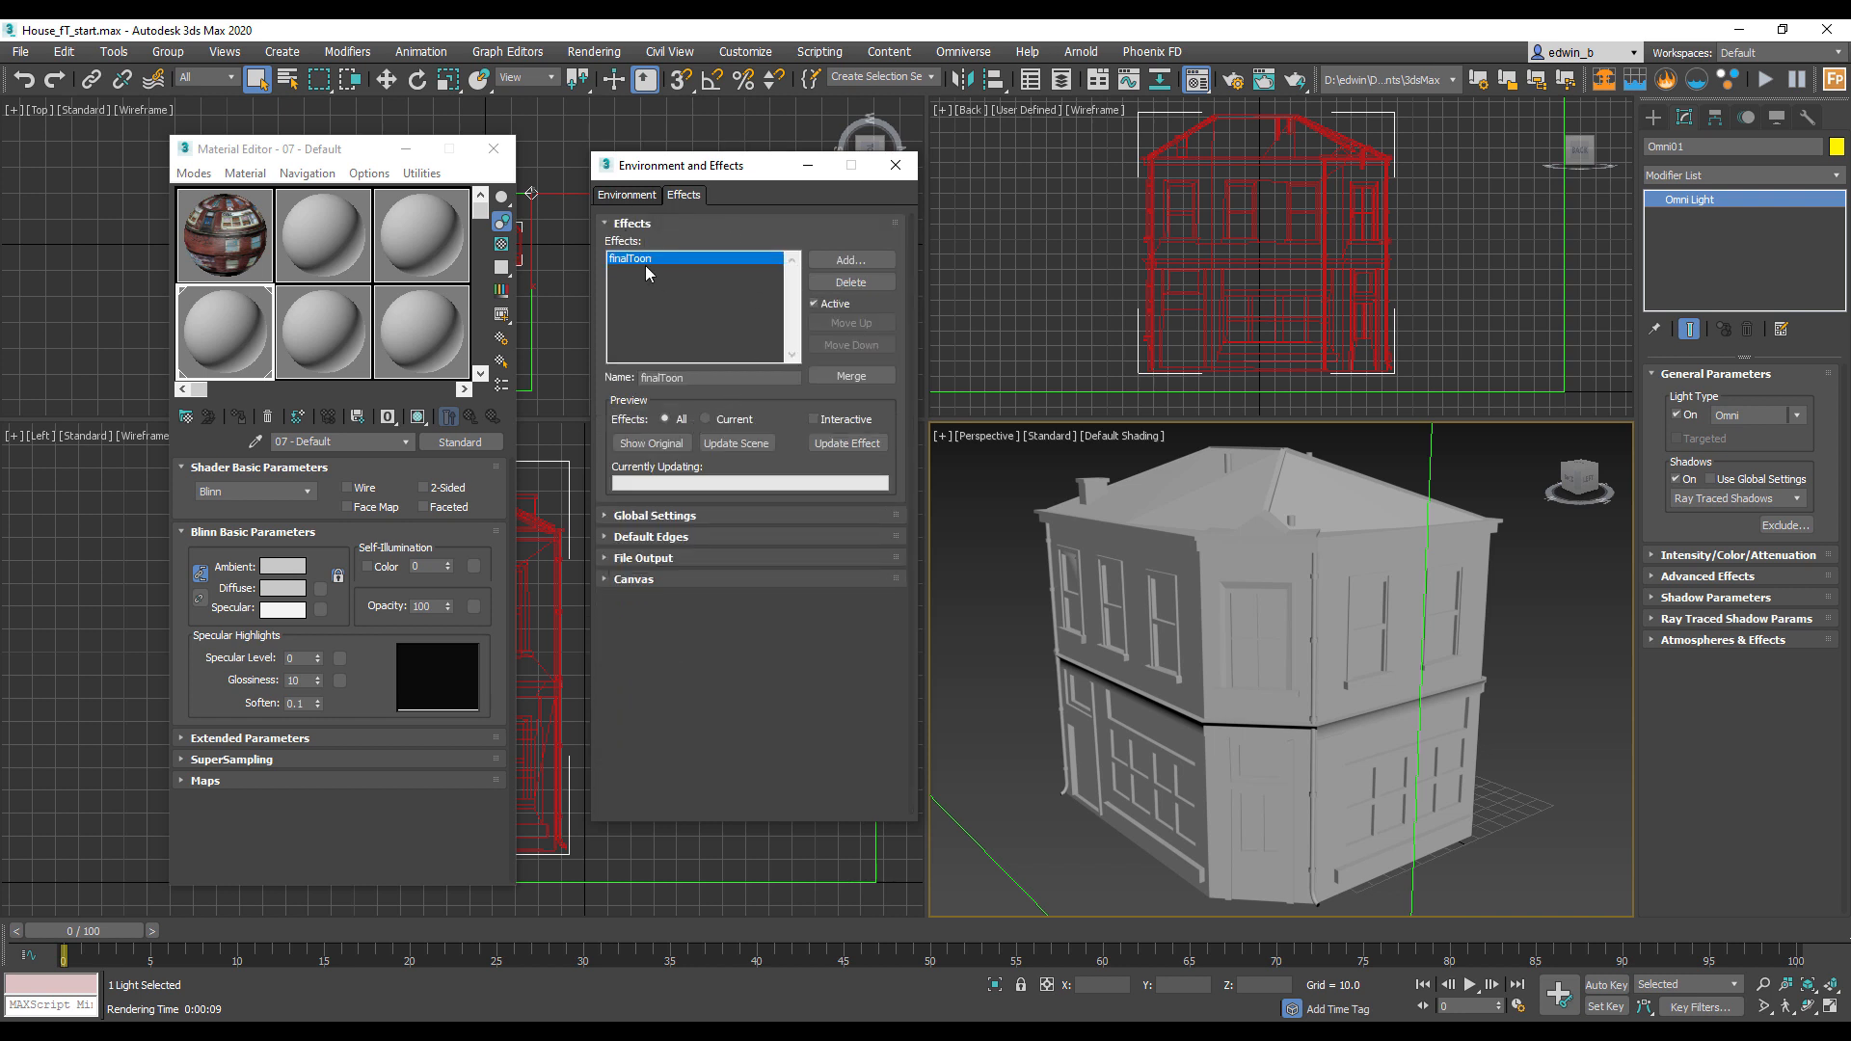
click(1295, 79)
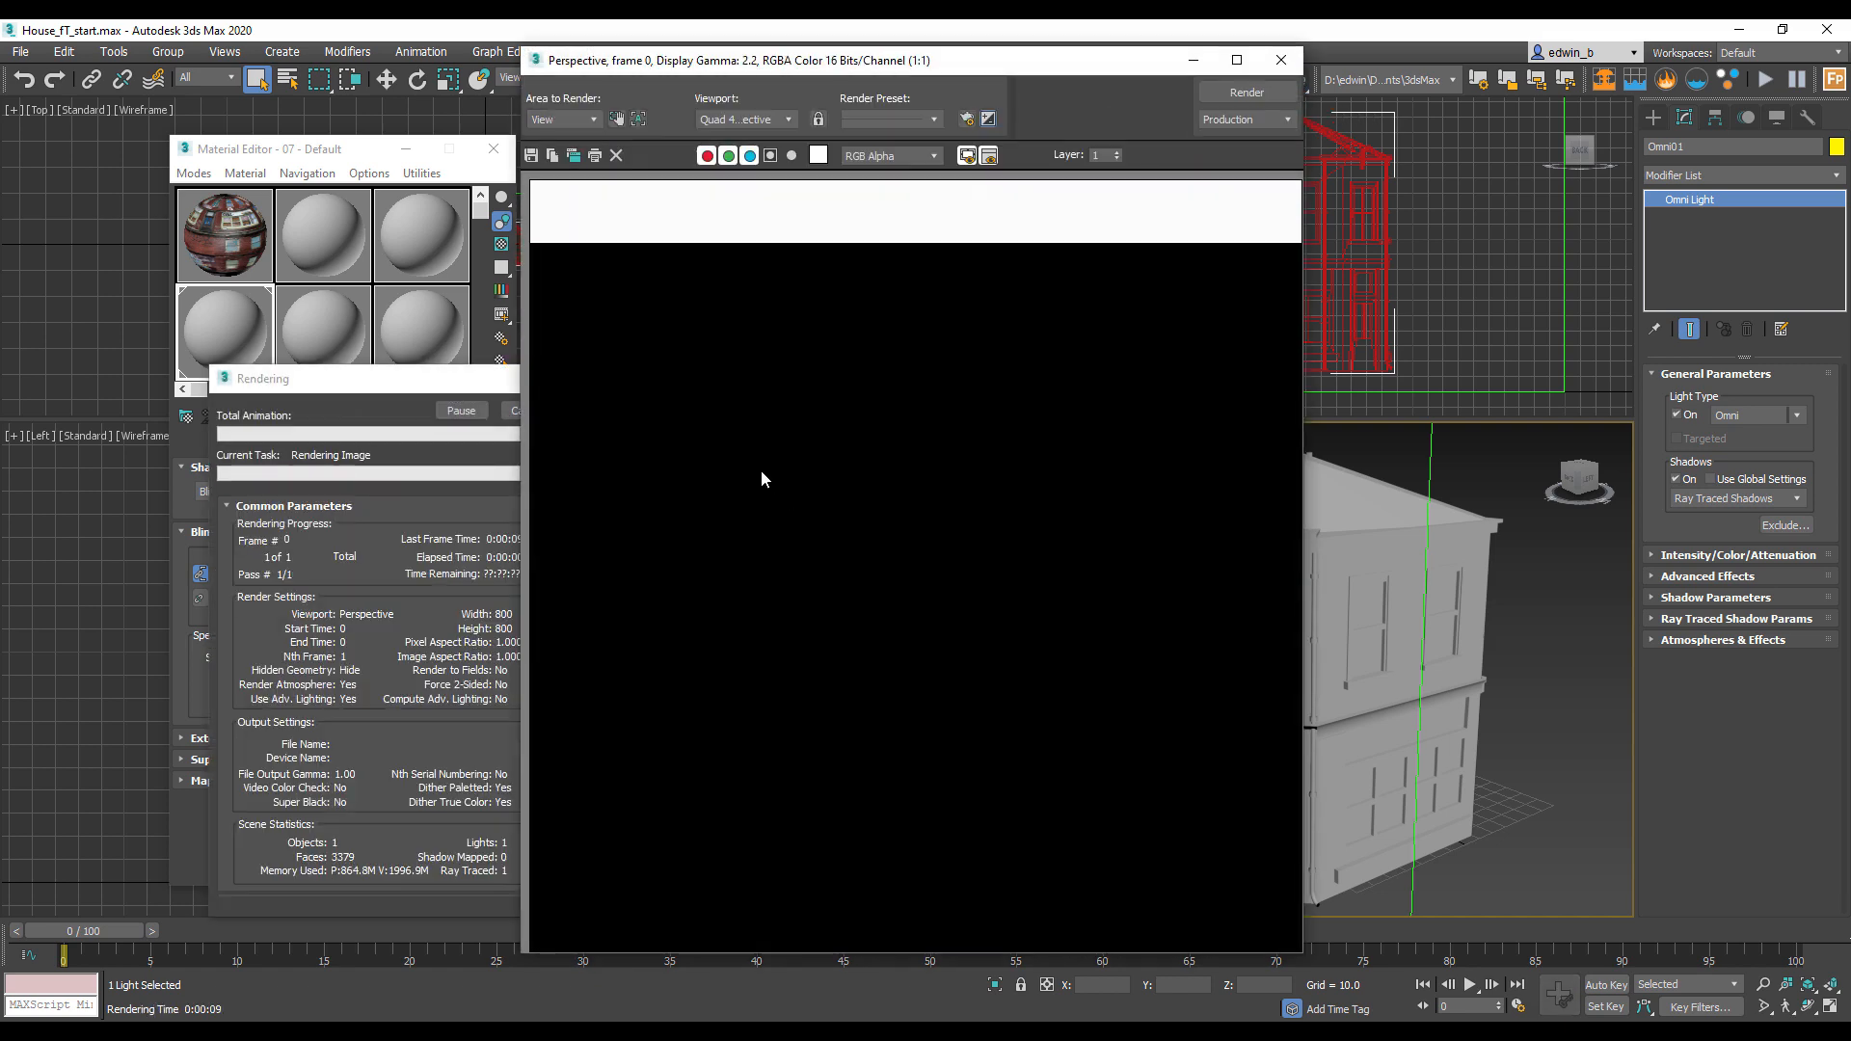
drag(943, 64, 1340, 42)
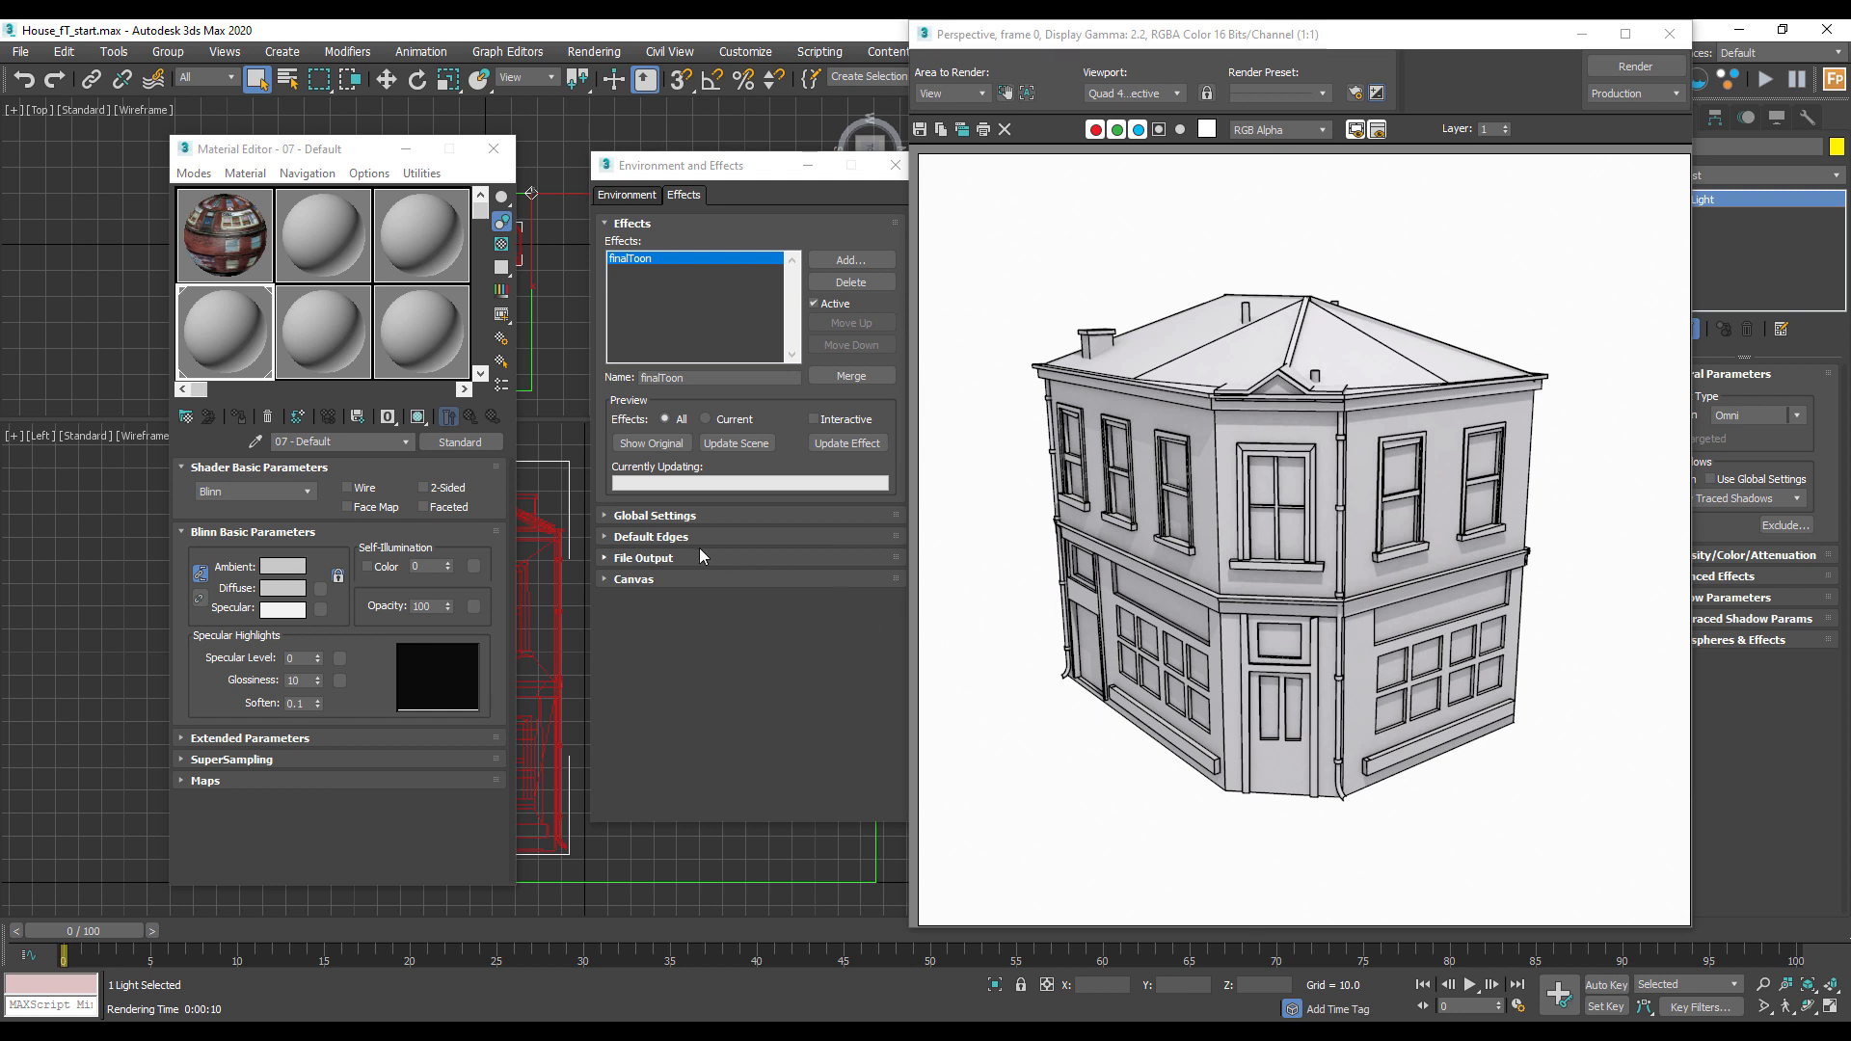
Step: Review finalToon's Default Edges settings for fold, crease and intersection lines, and close the Environment and Effects window
click(672, 537)
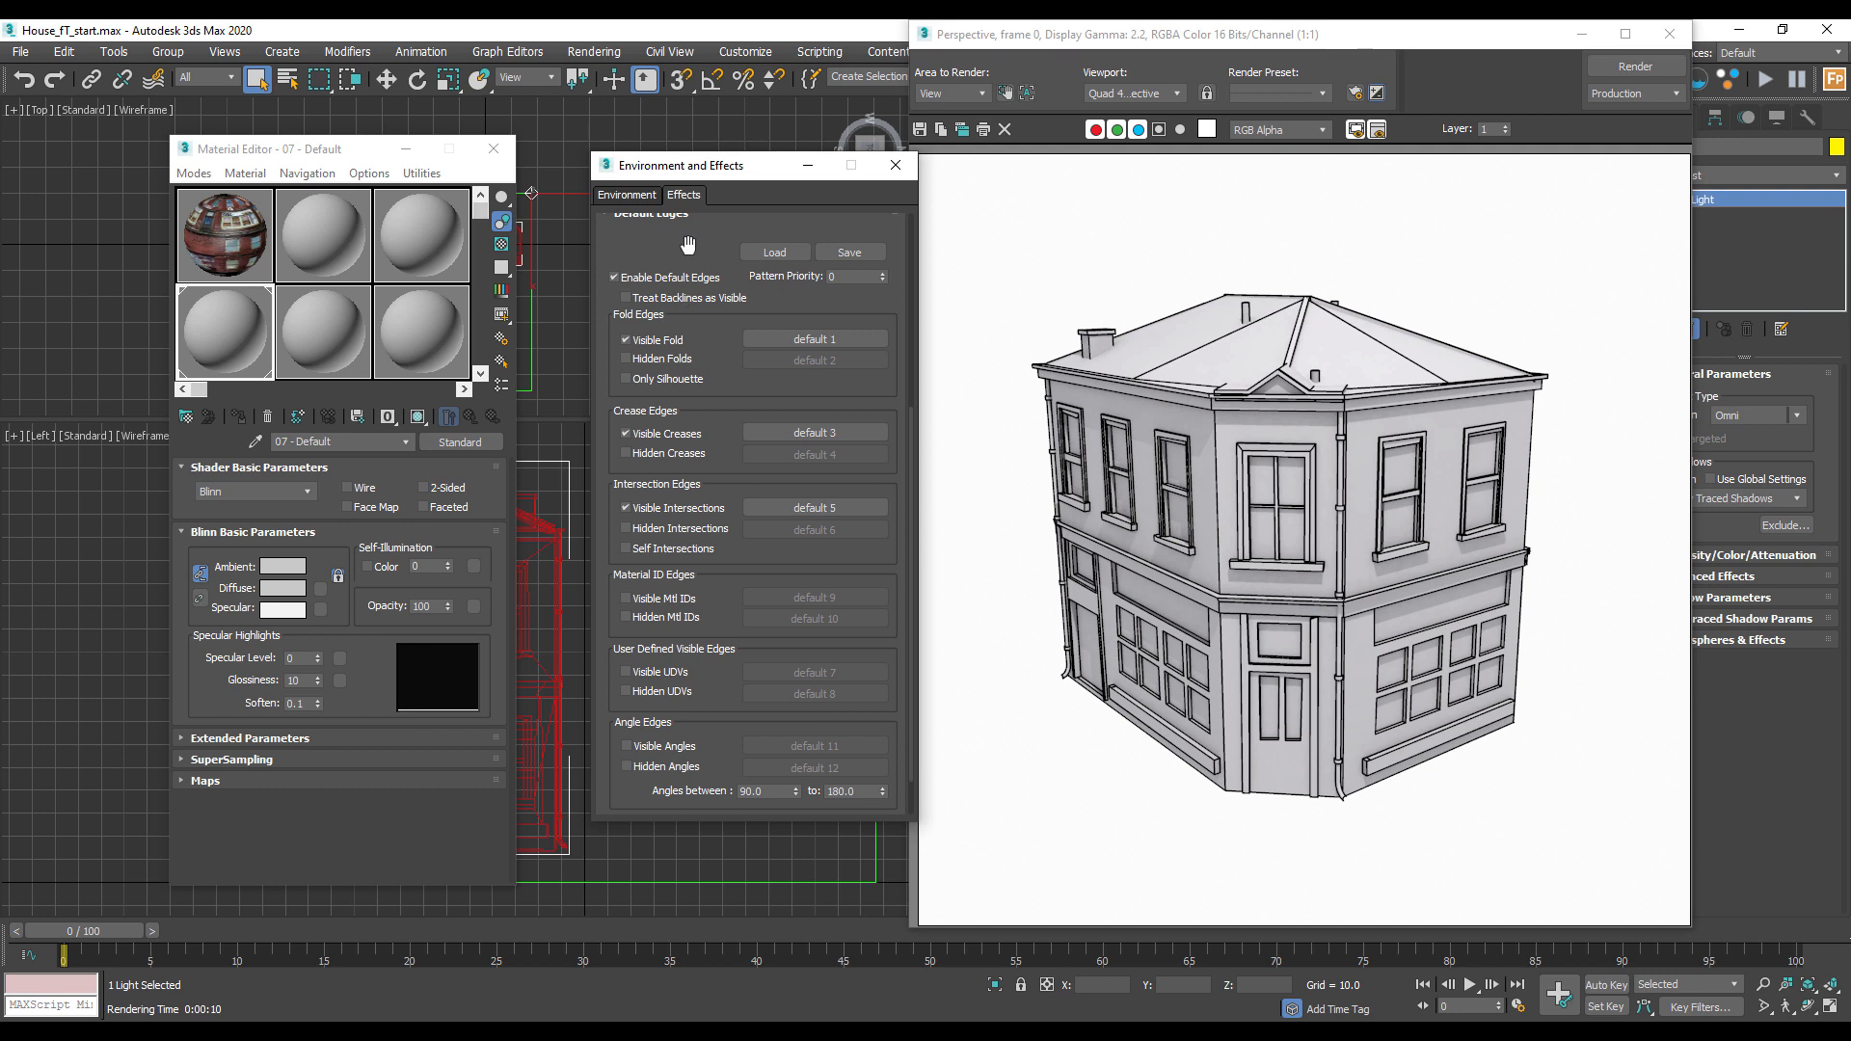
scroll(693, 351, down, 3)
drag(693, 351, 692, 371)
click(627, 333)
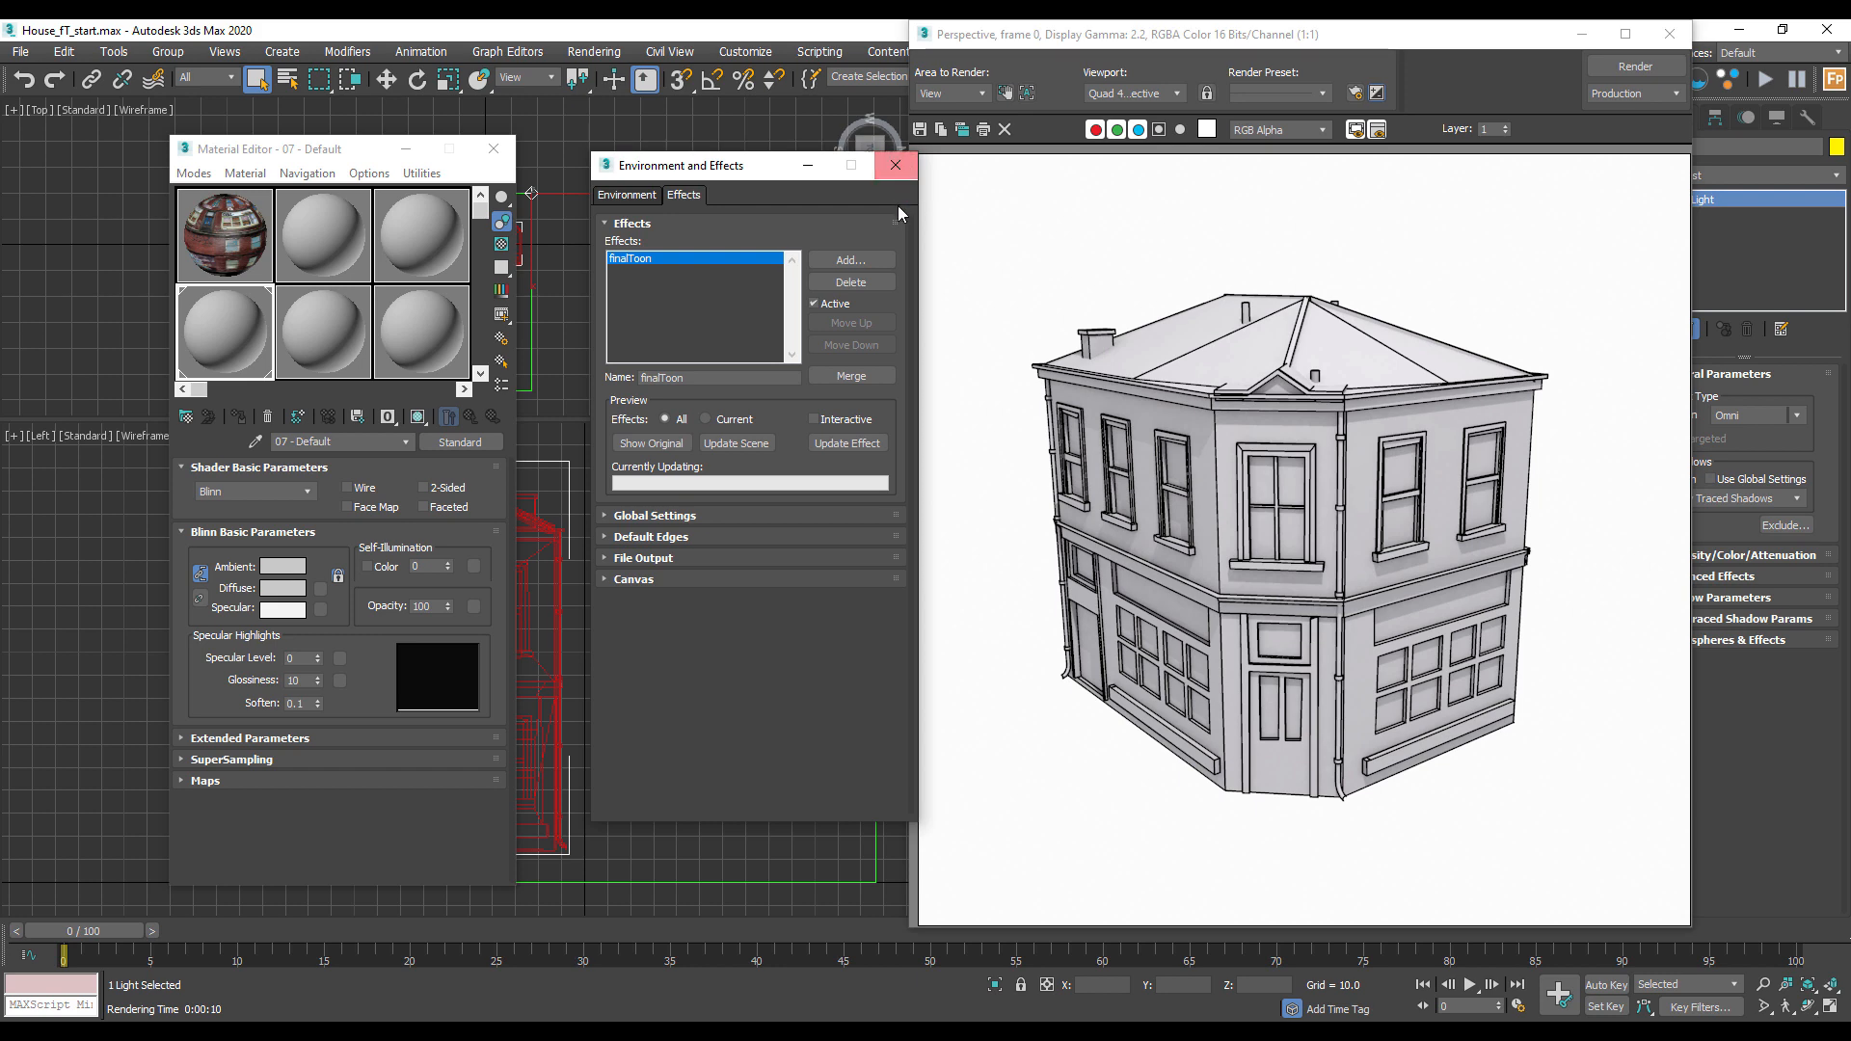
click(896, 167)
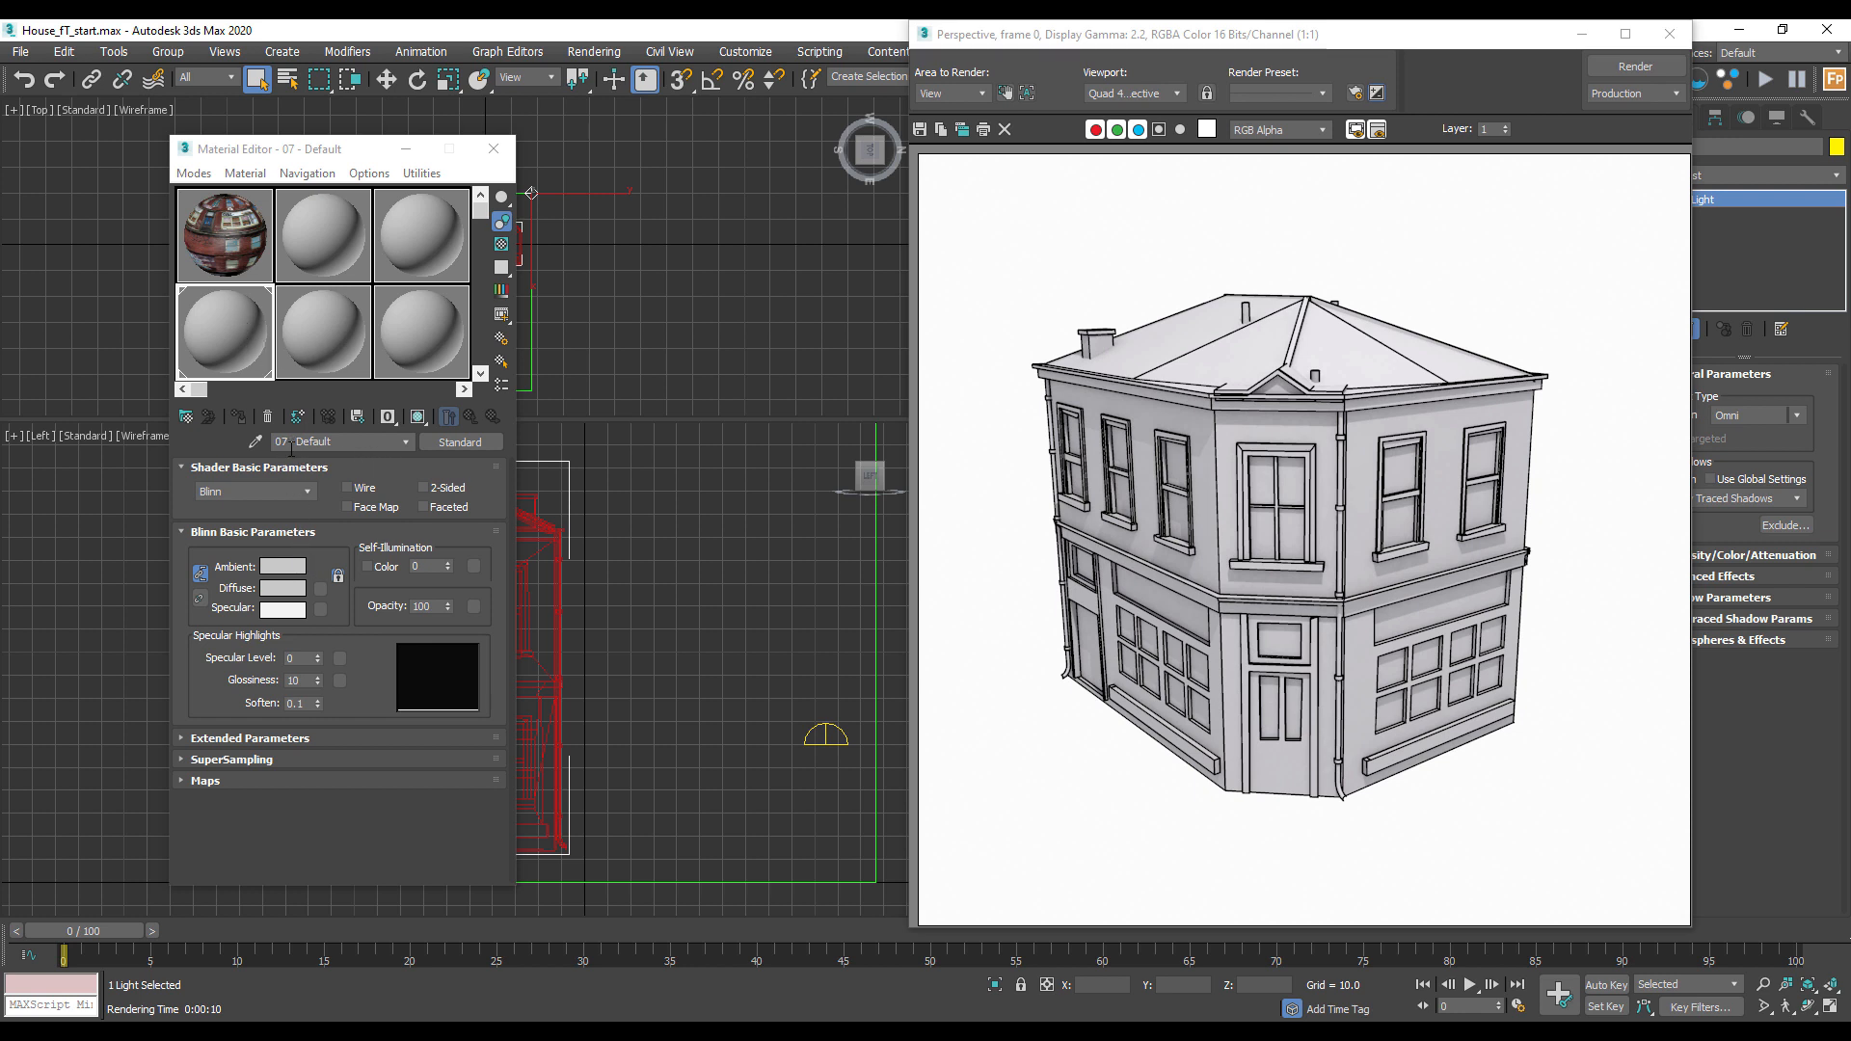
Step: Change the house's 07 - Default material from Standard to the finalToon type and render the perspective view
click(461, 442)
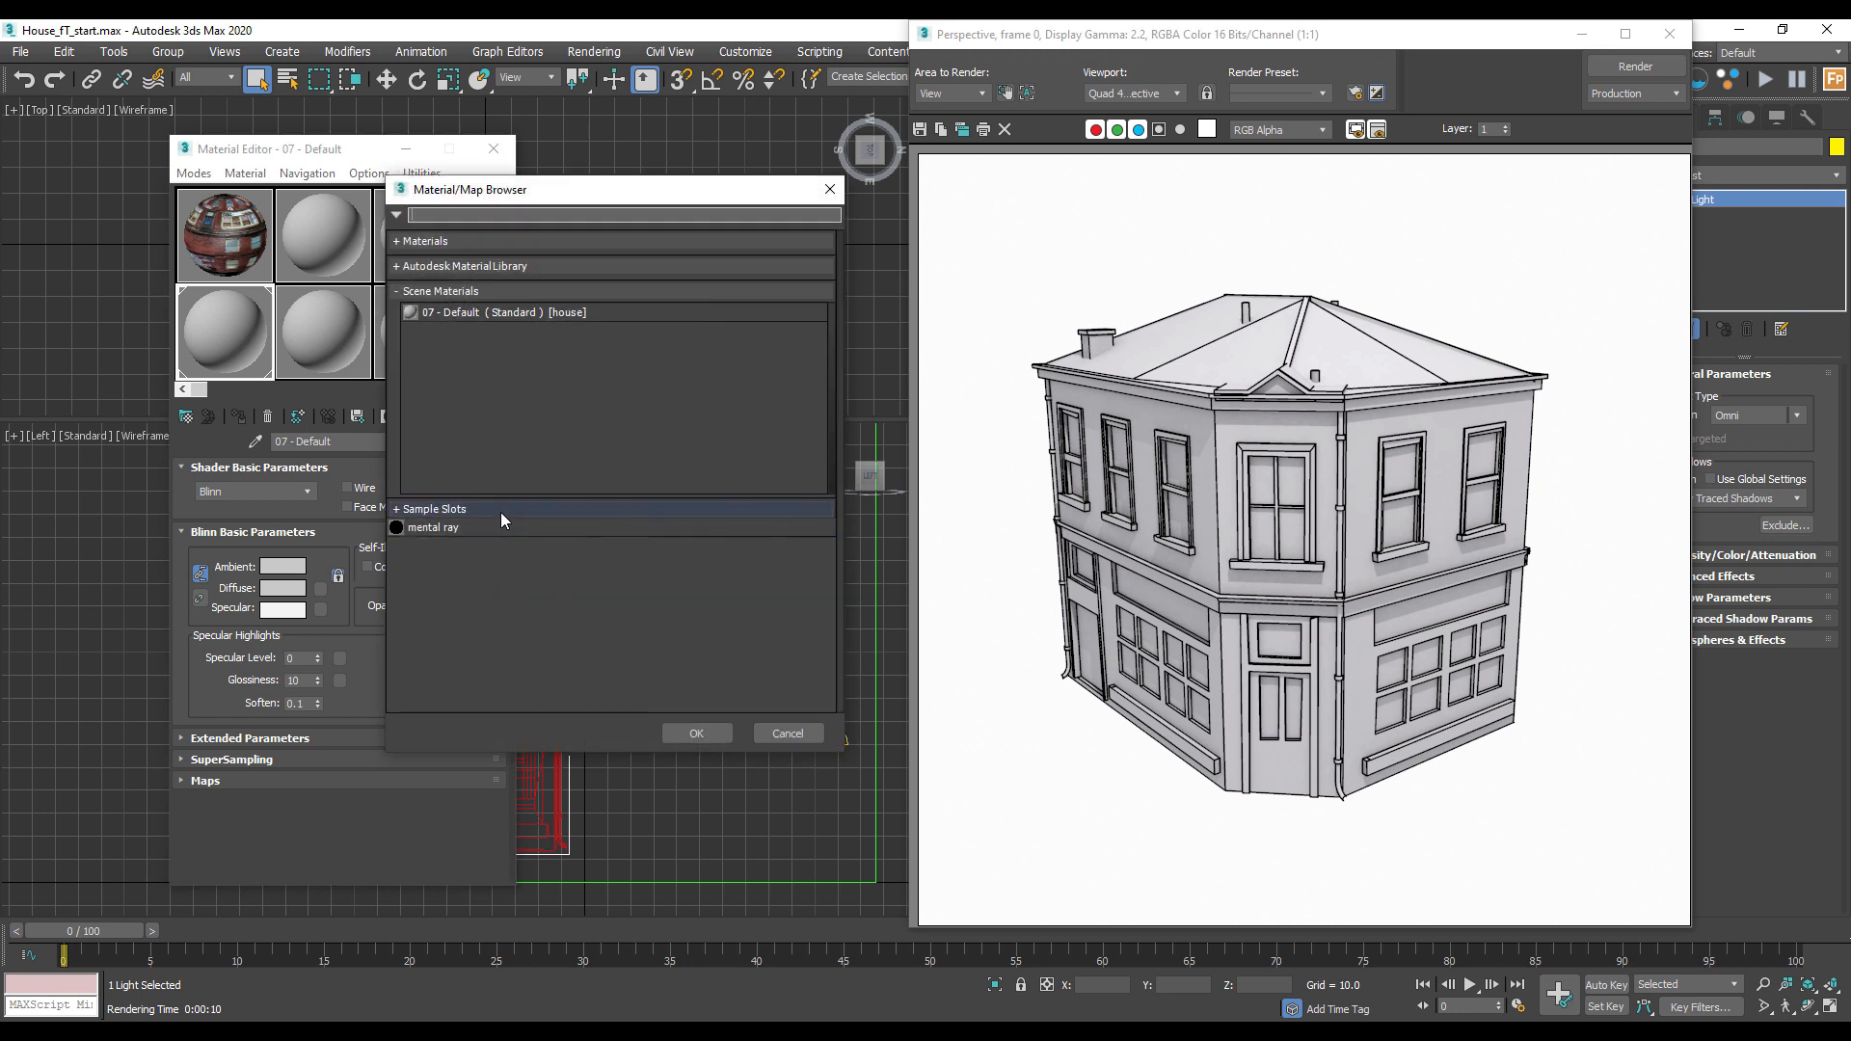
click(415, 242)
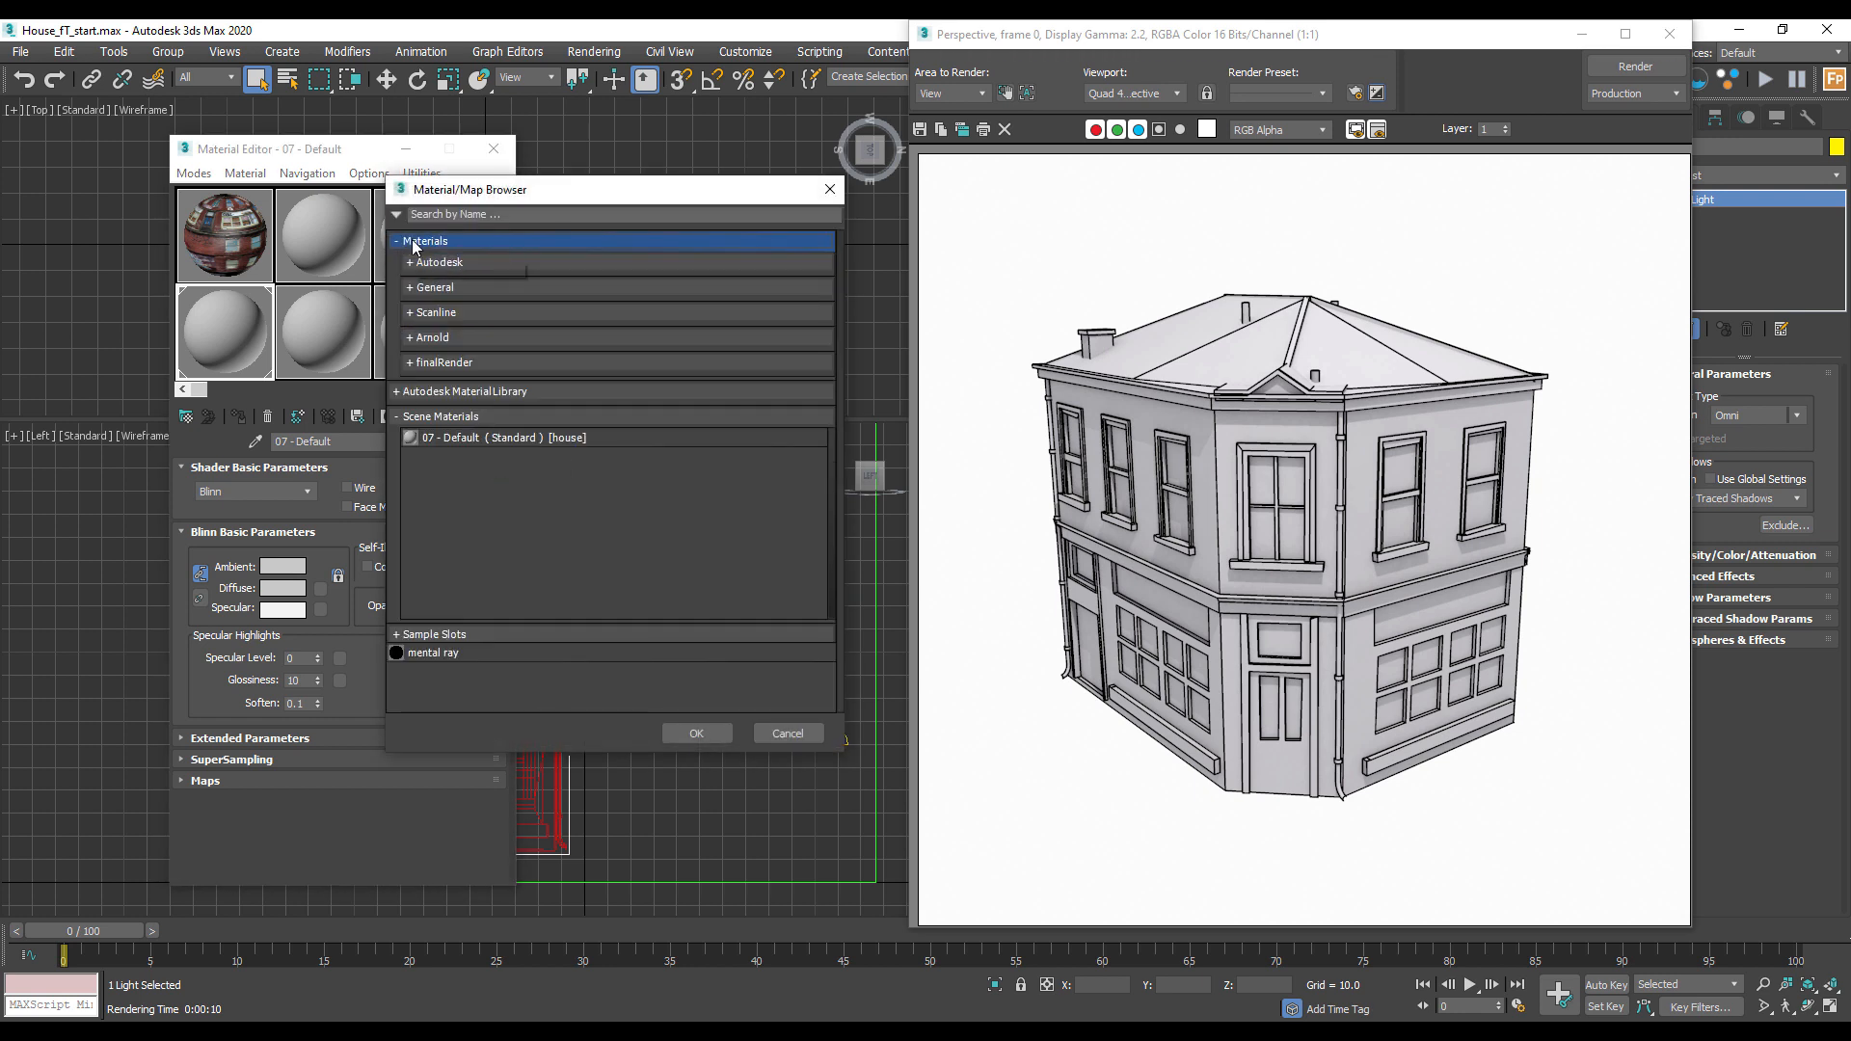
click(436, 287)
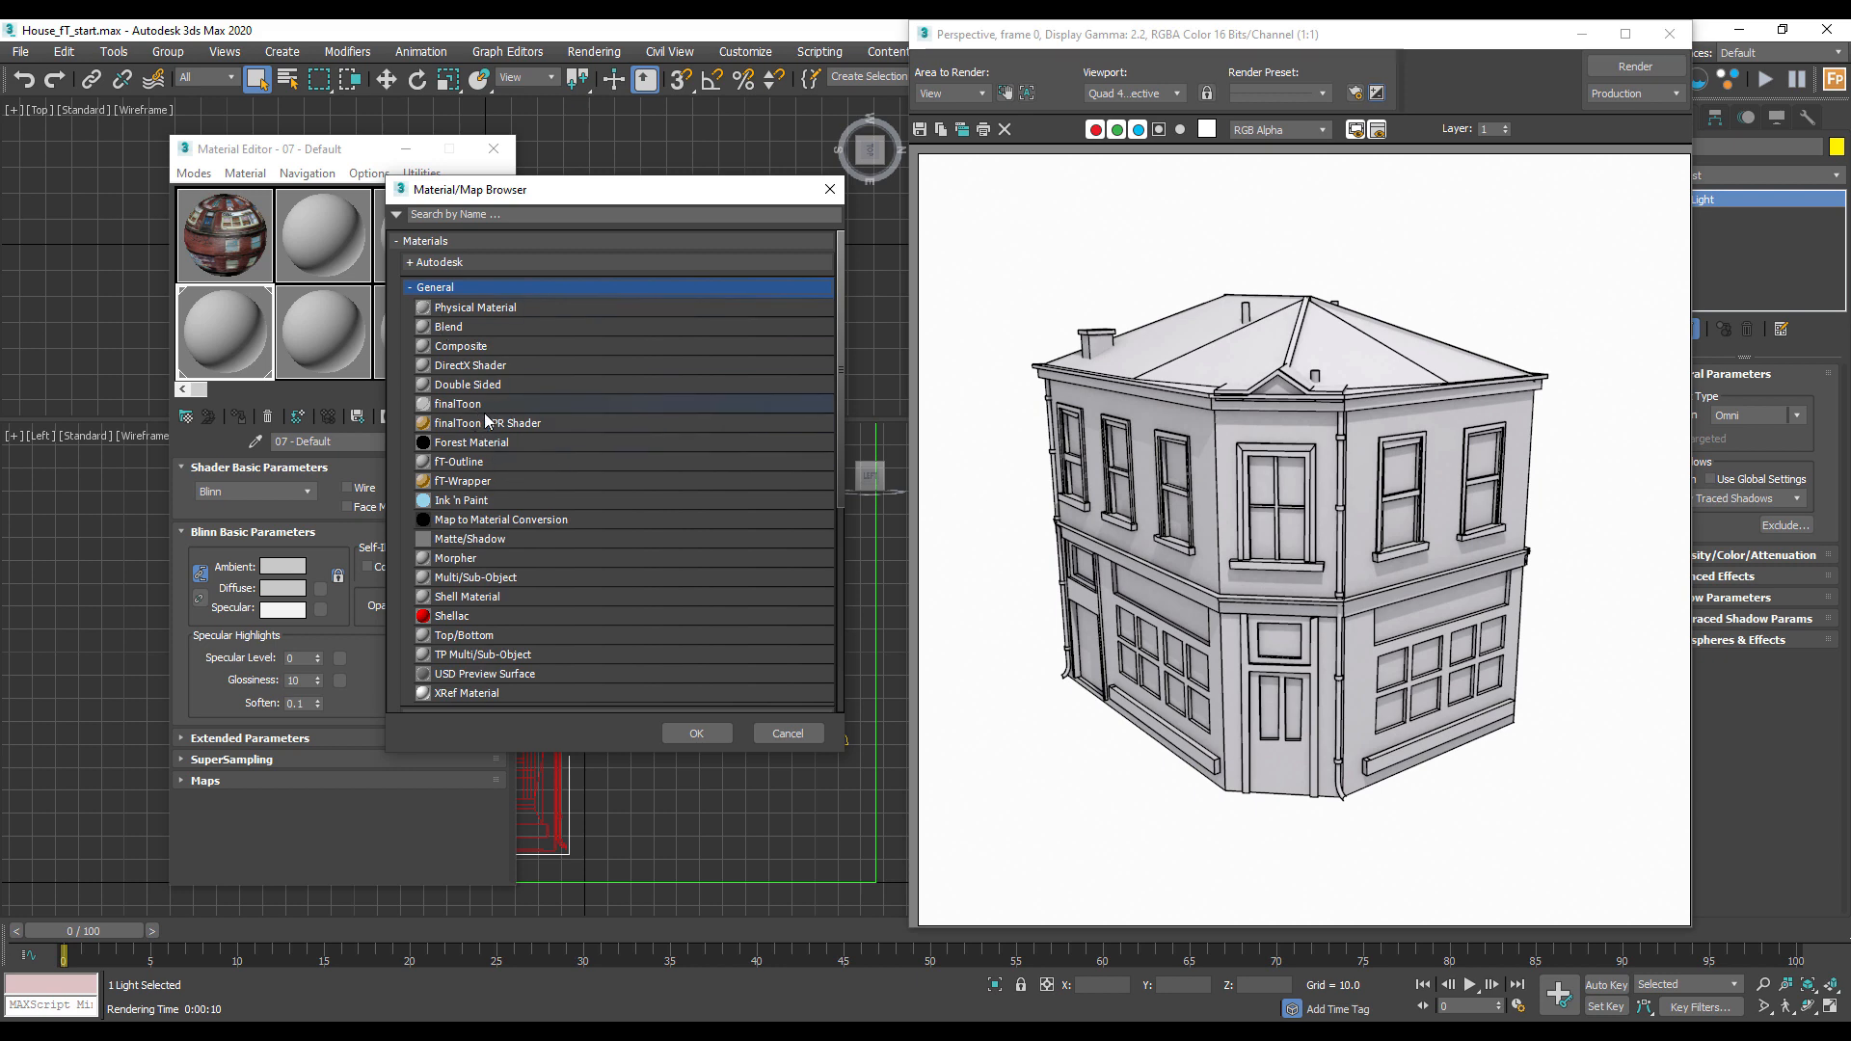
click(472, 406)
click(696, 734)
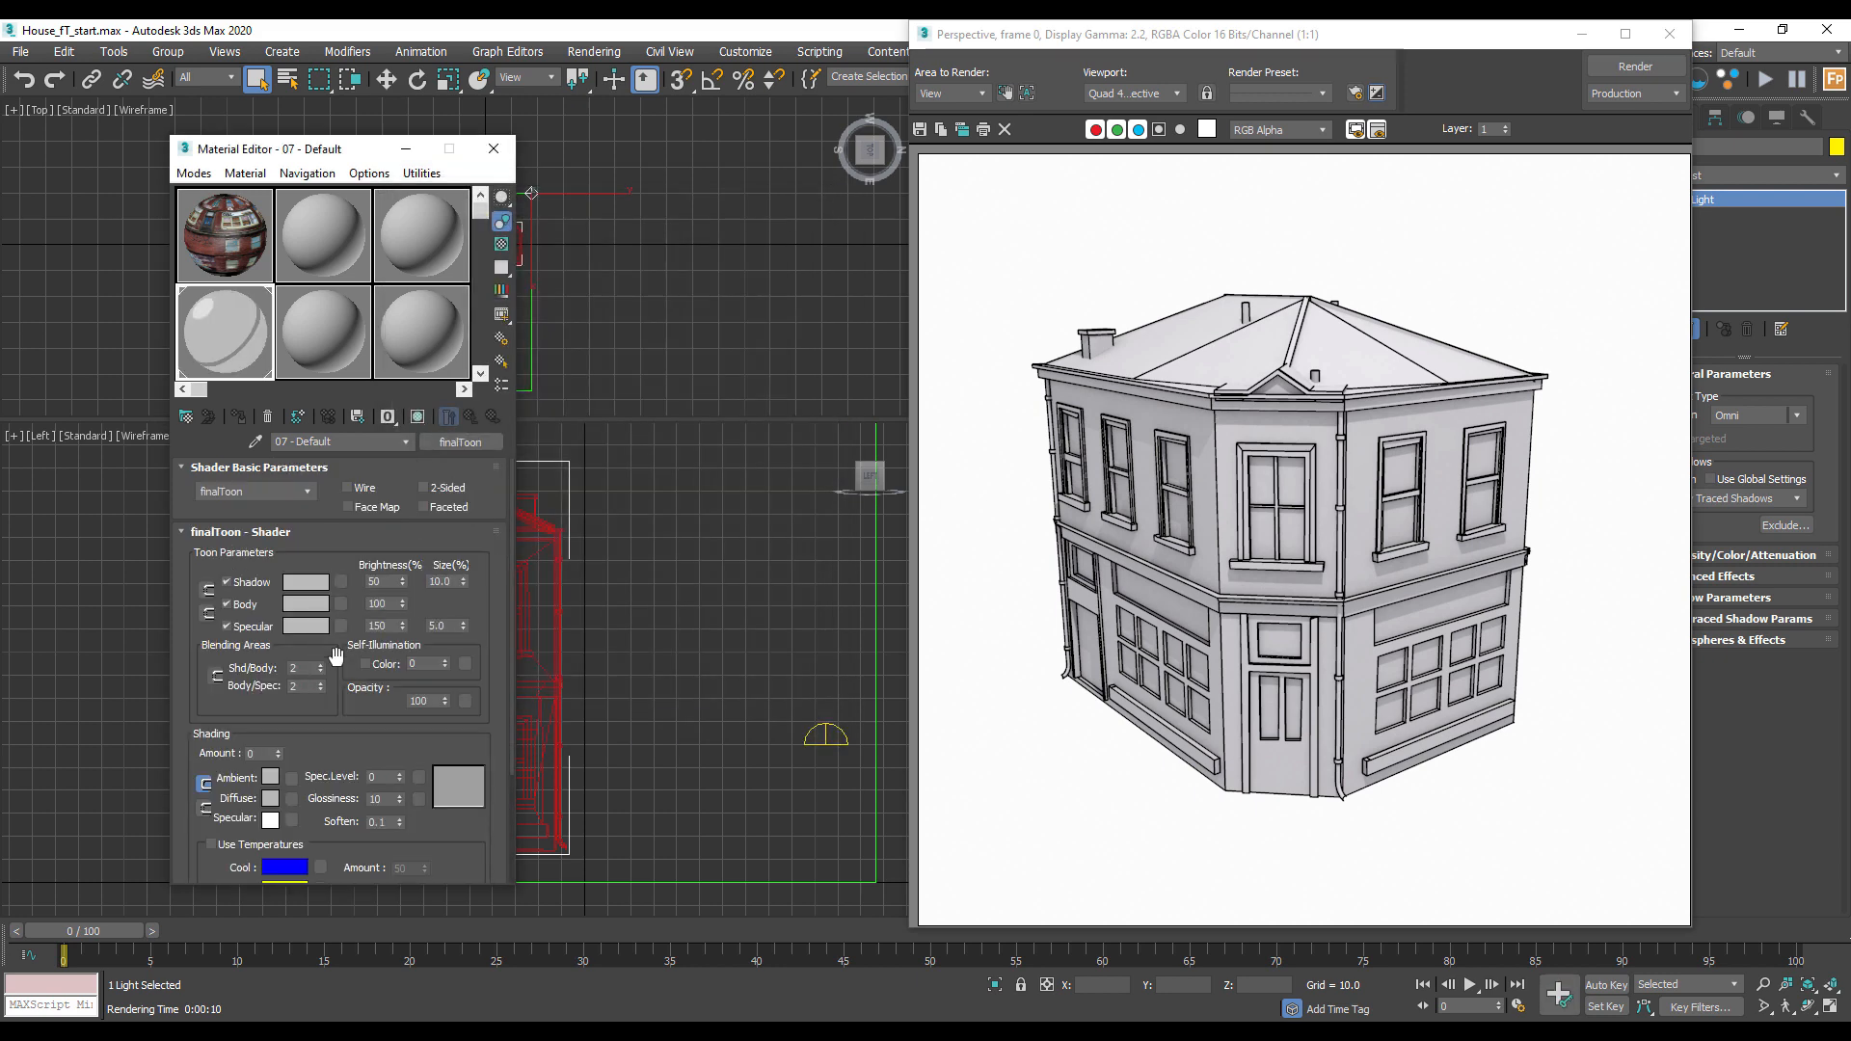
click(1645, 62)
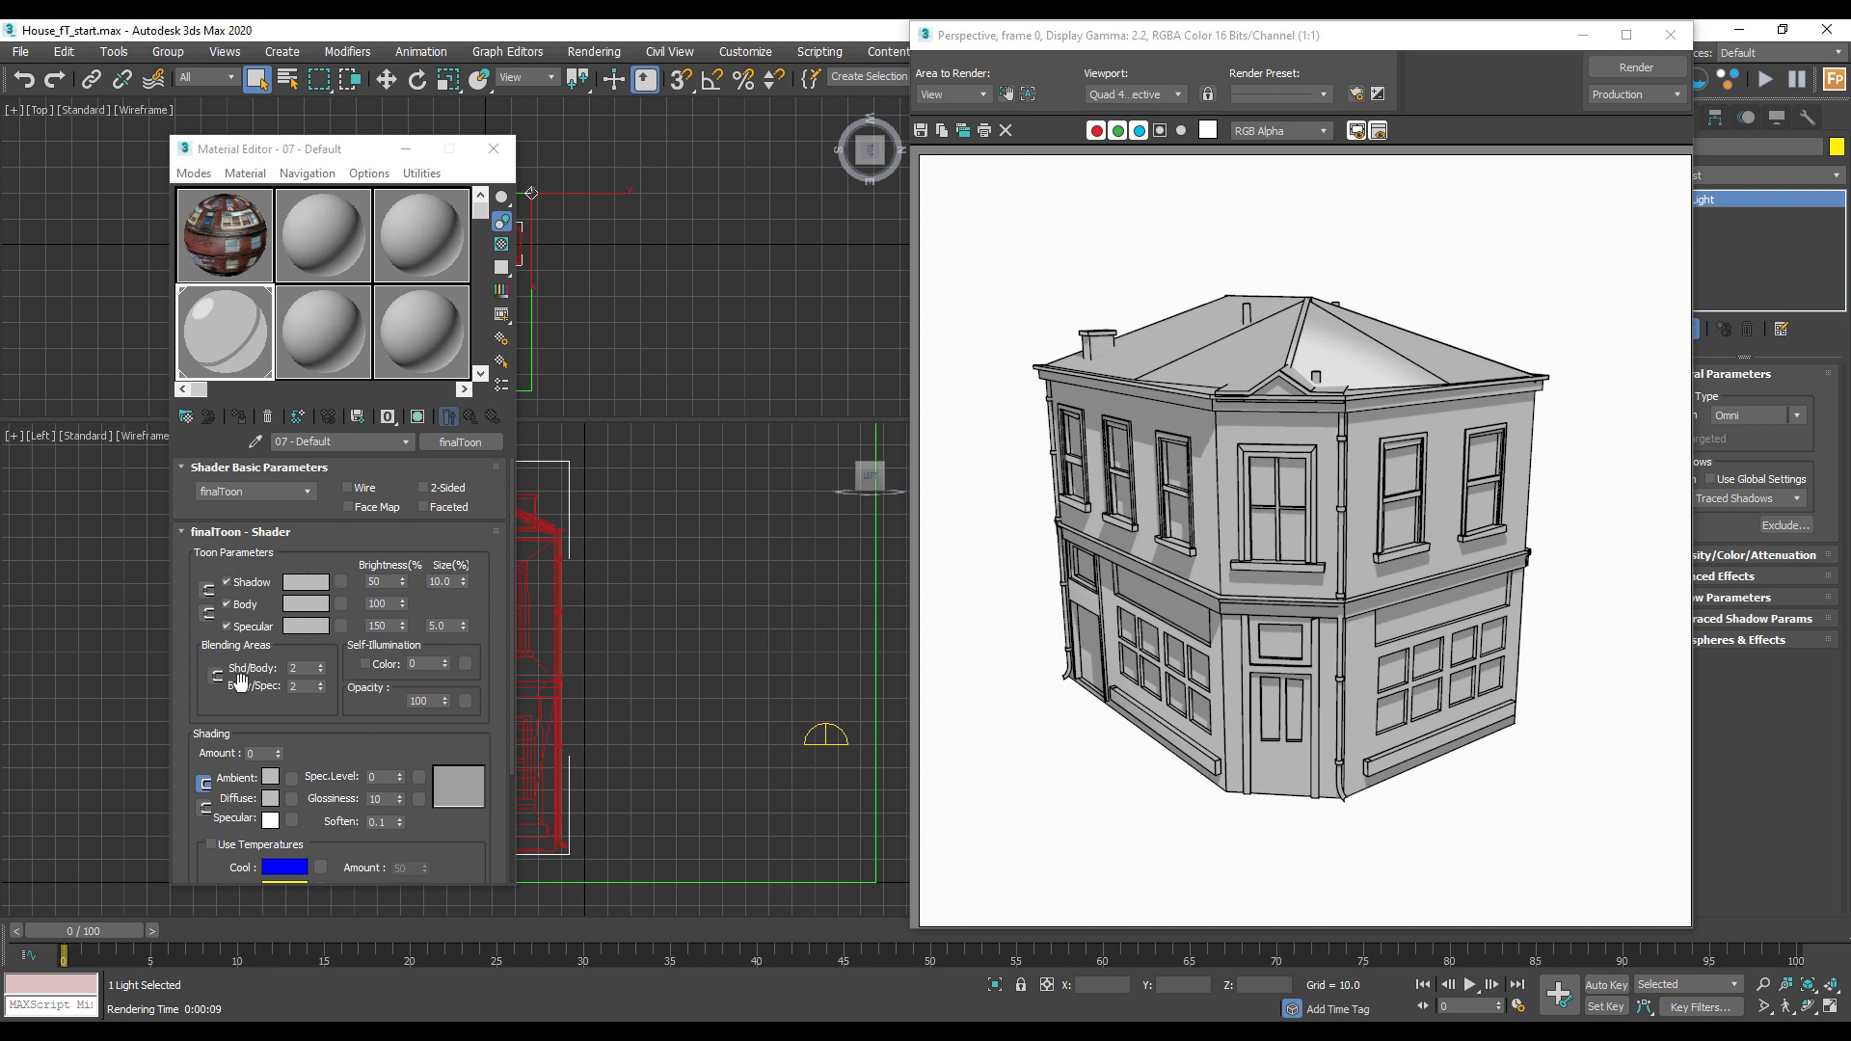
Step: Disable the Shadow and Specular toon components of the house material, leaving only Body, and render again
click(227, 582)
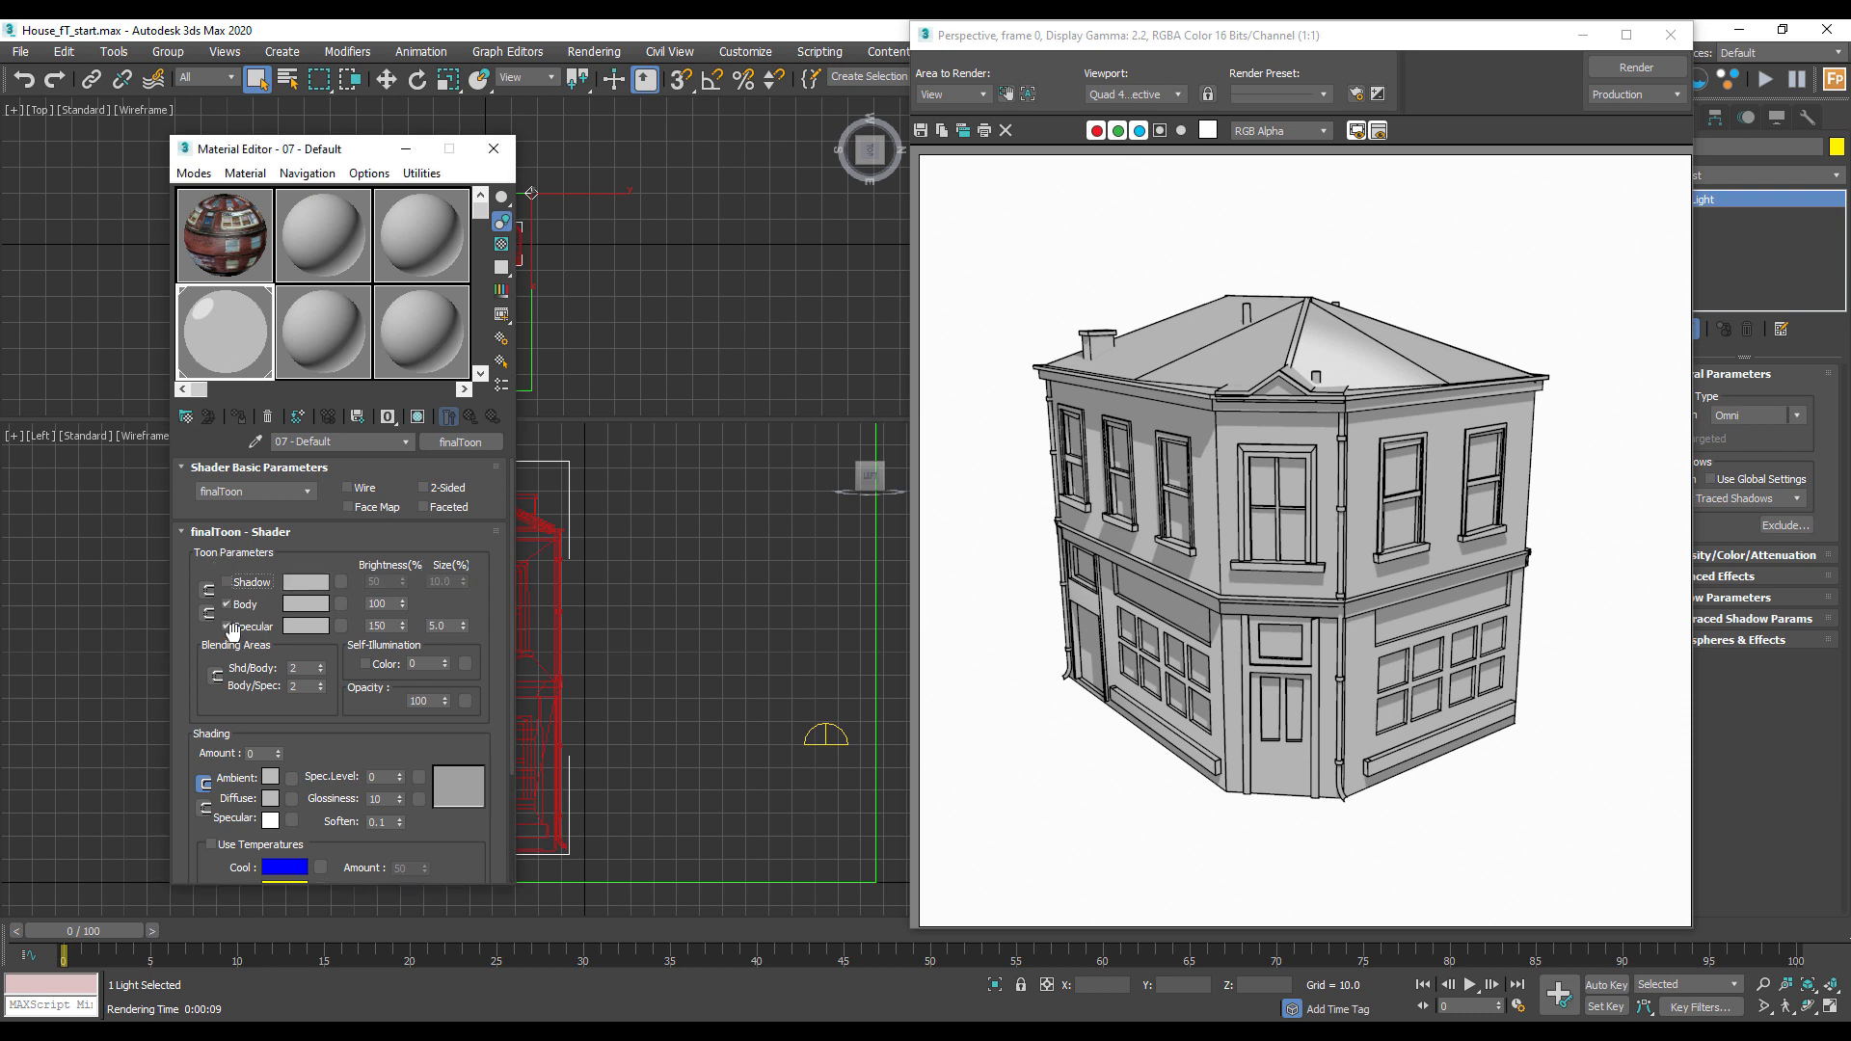
click(227, 626)
click(1616, 67)
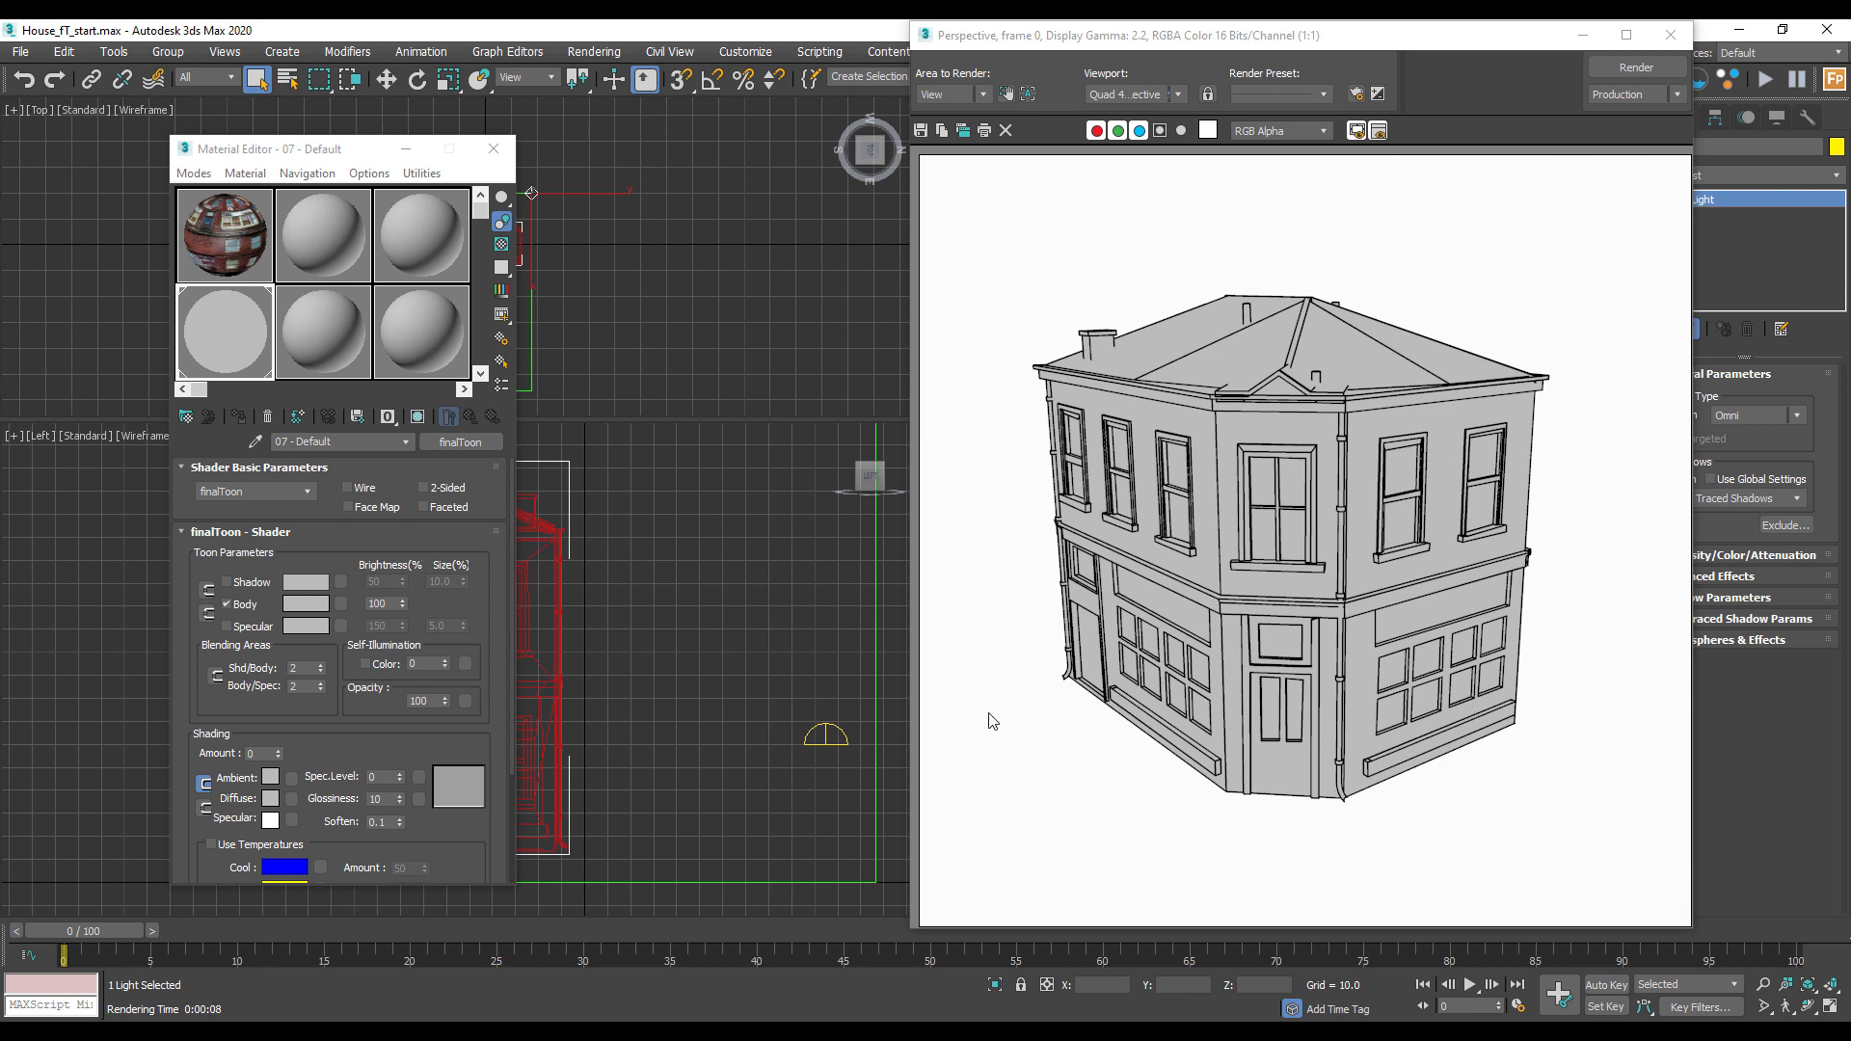
Step: Assign a finalToon Hatching map to the Body color of the house material
click(340, 605)
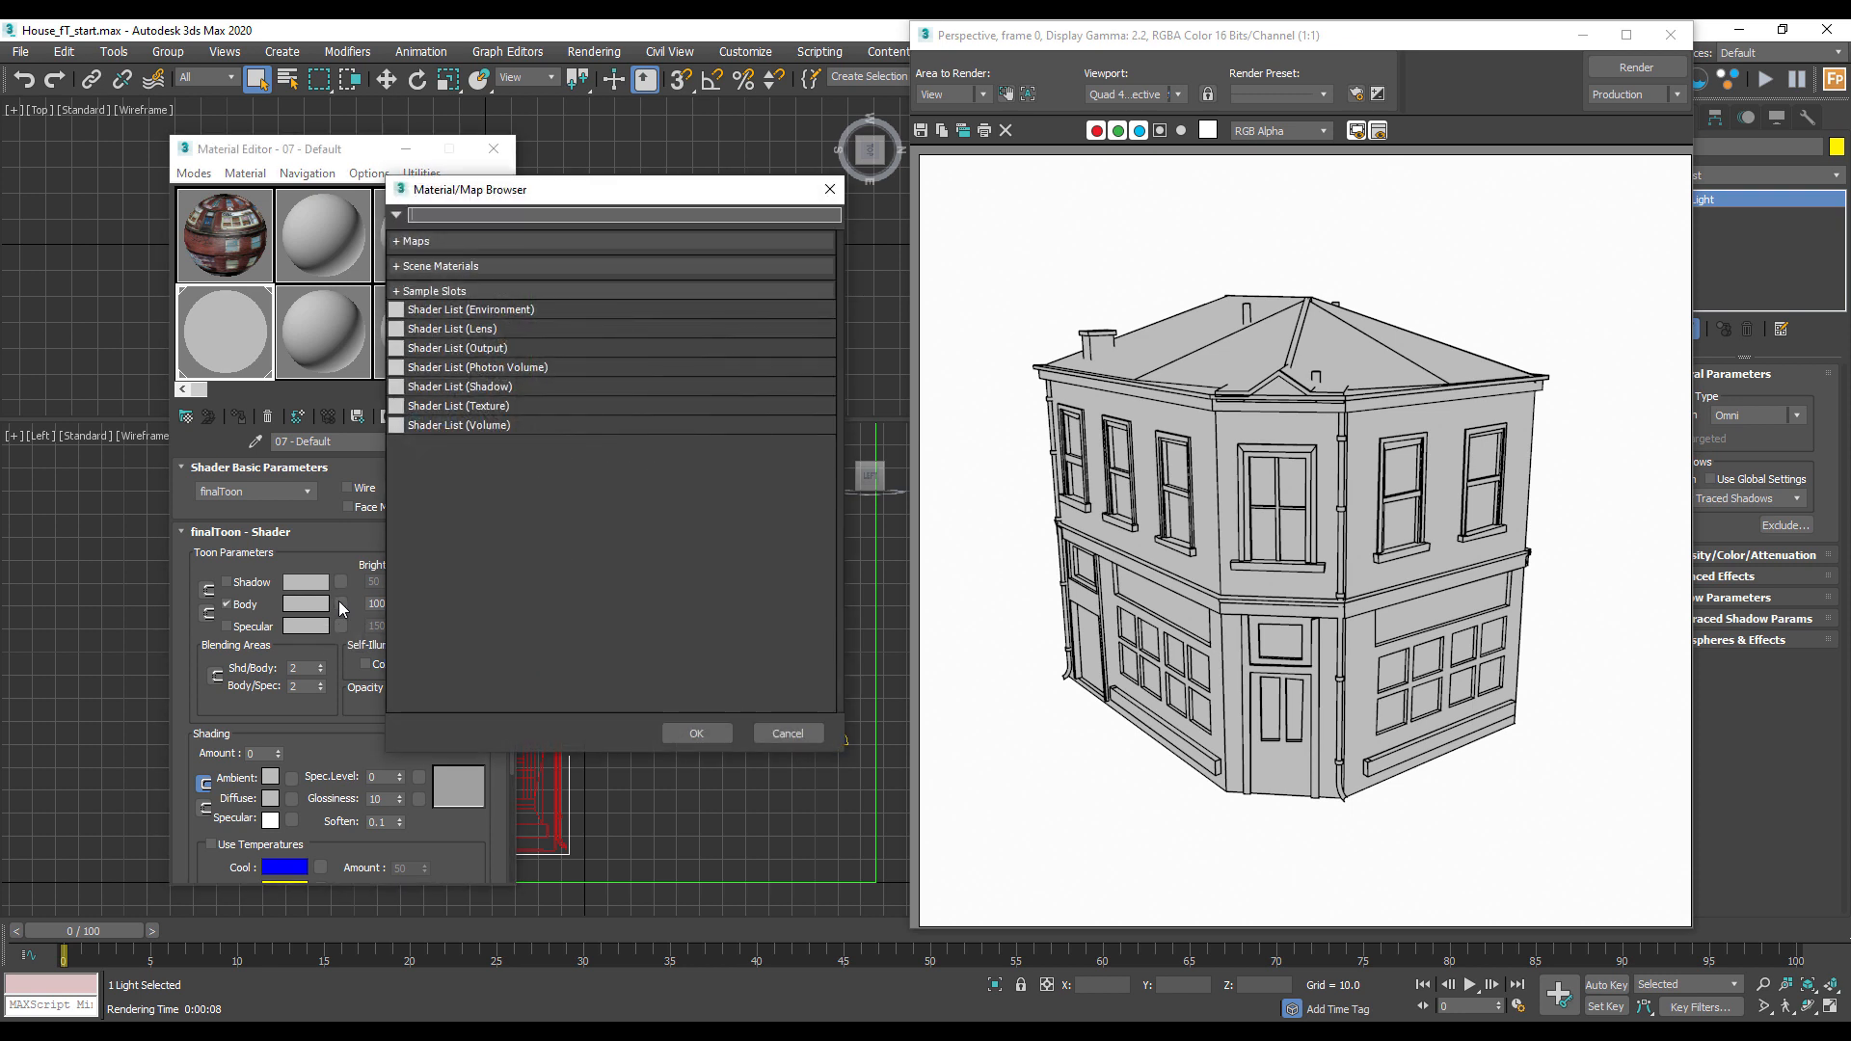
click(405, 242)
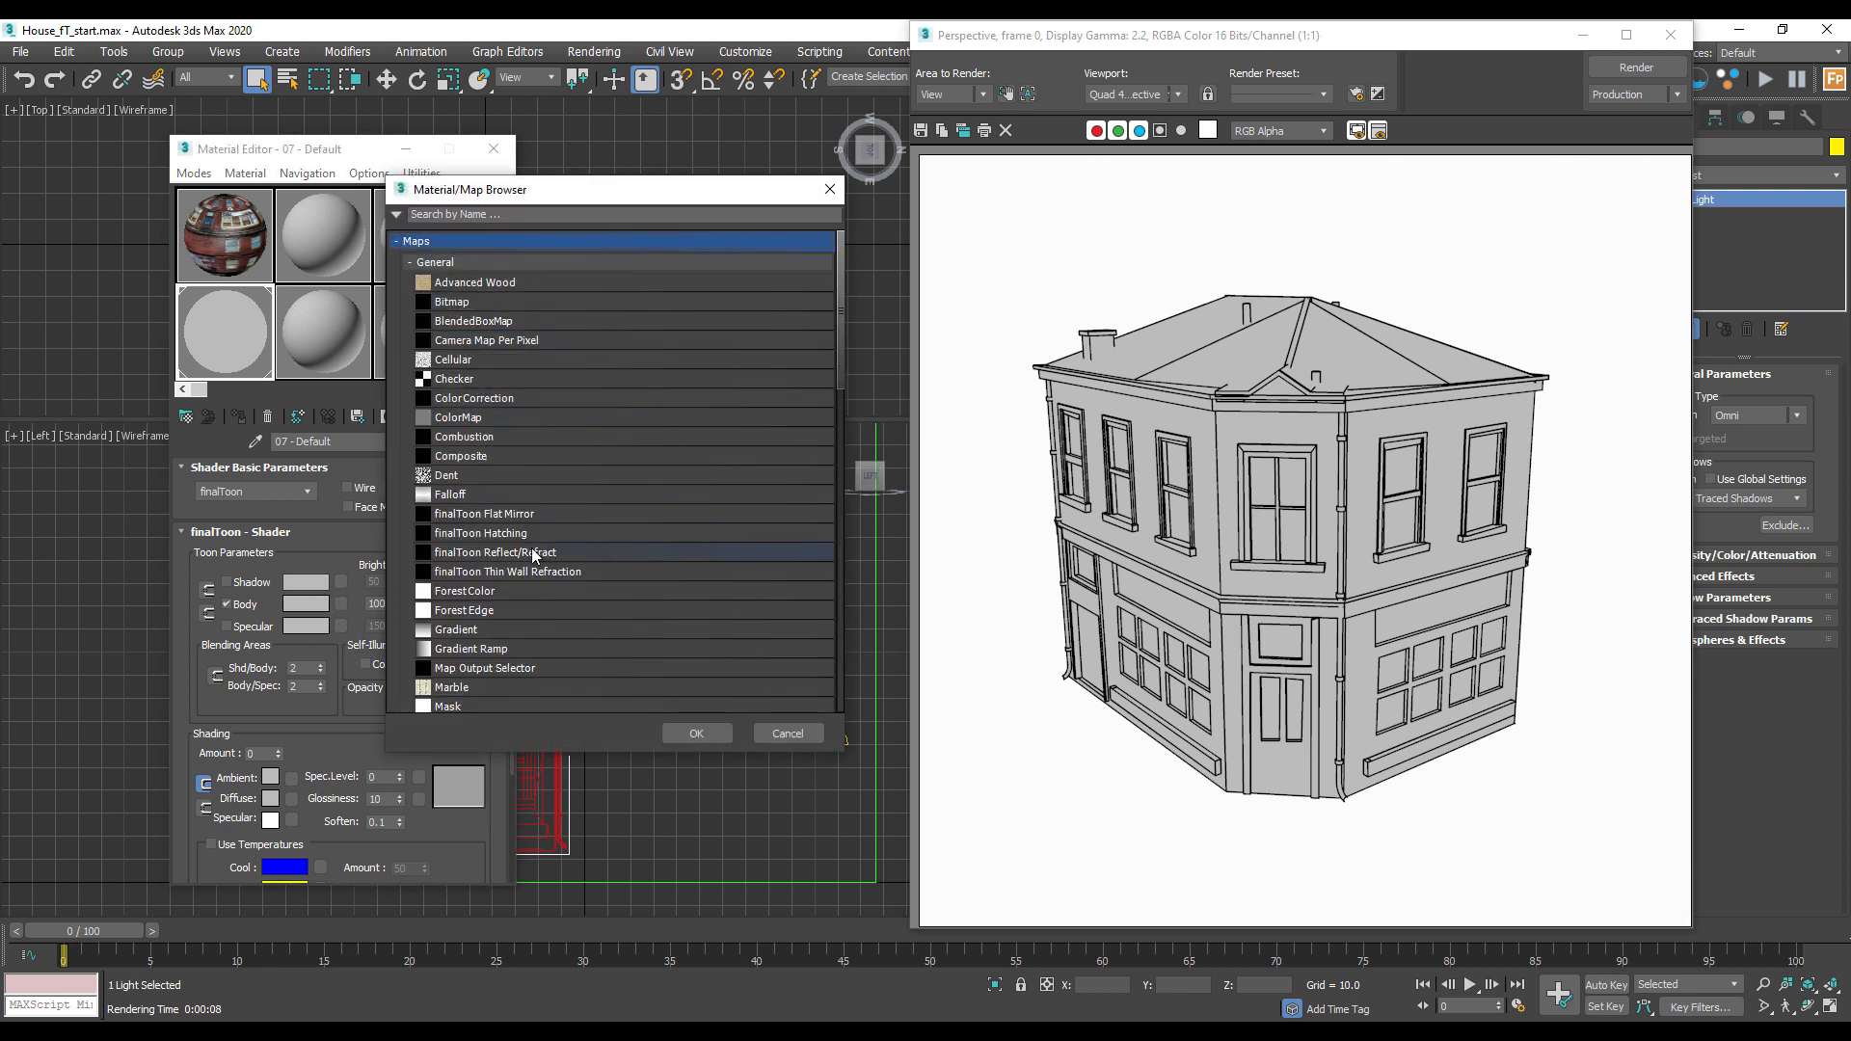
click(501, 534)
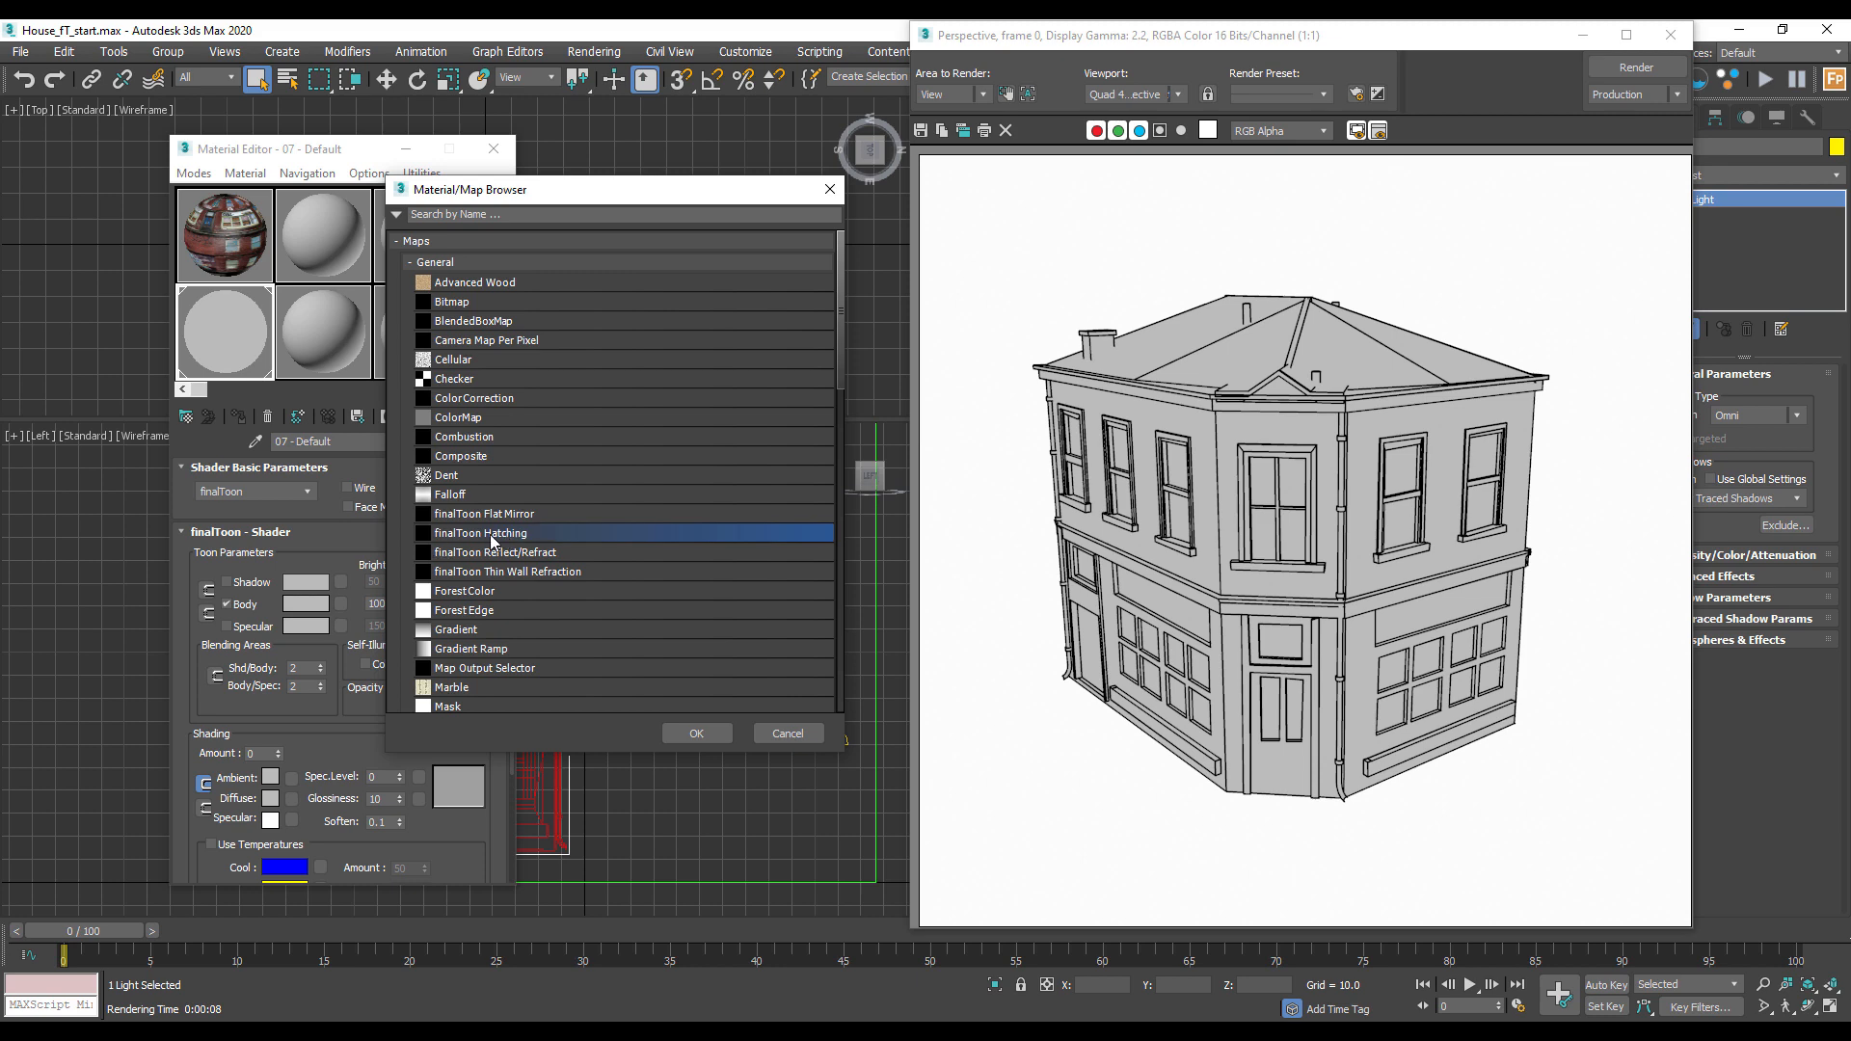
click(697, 735)
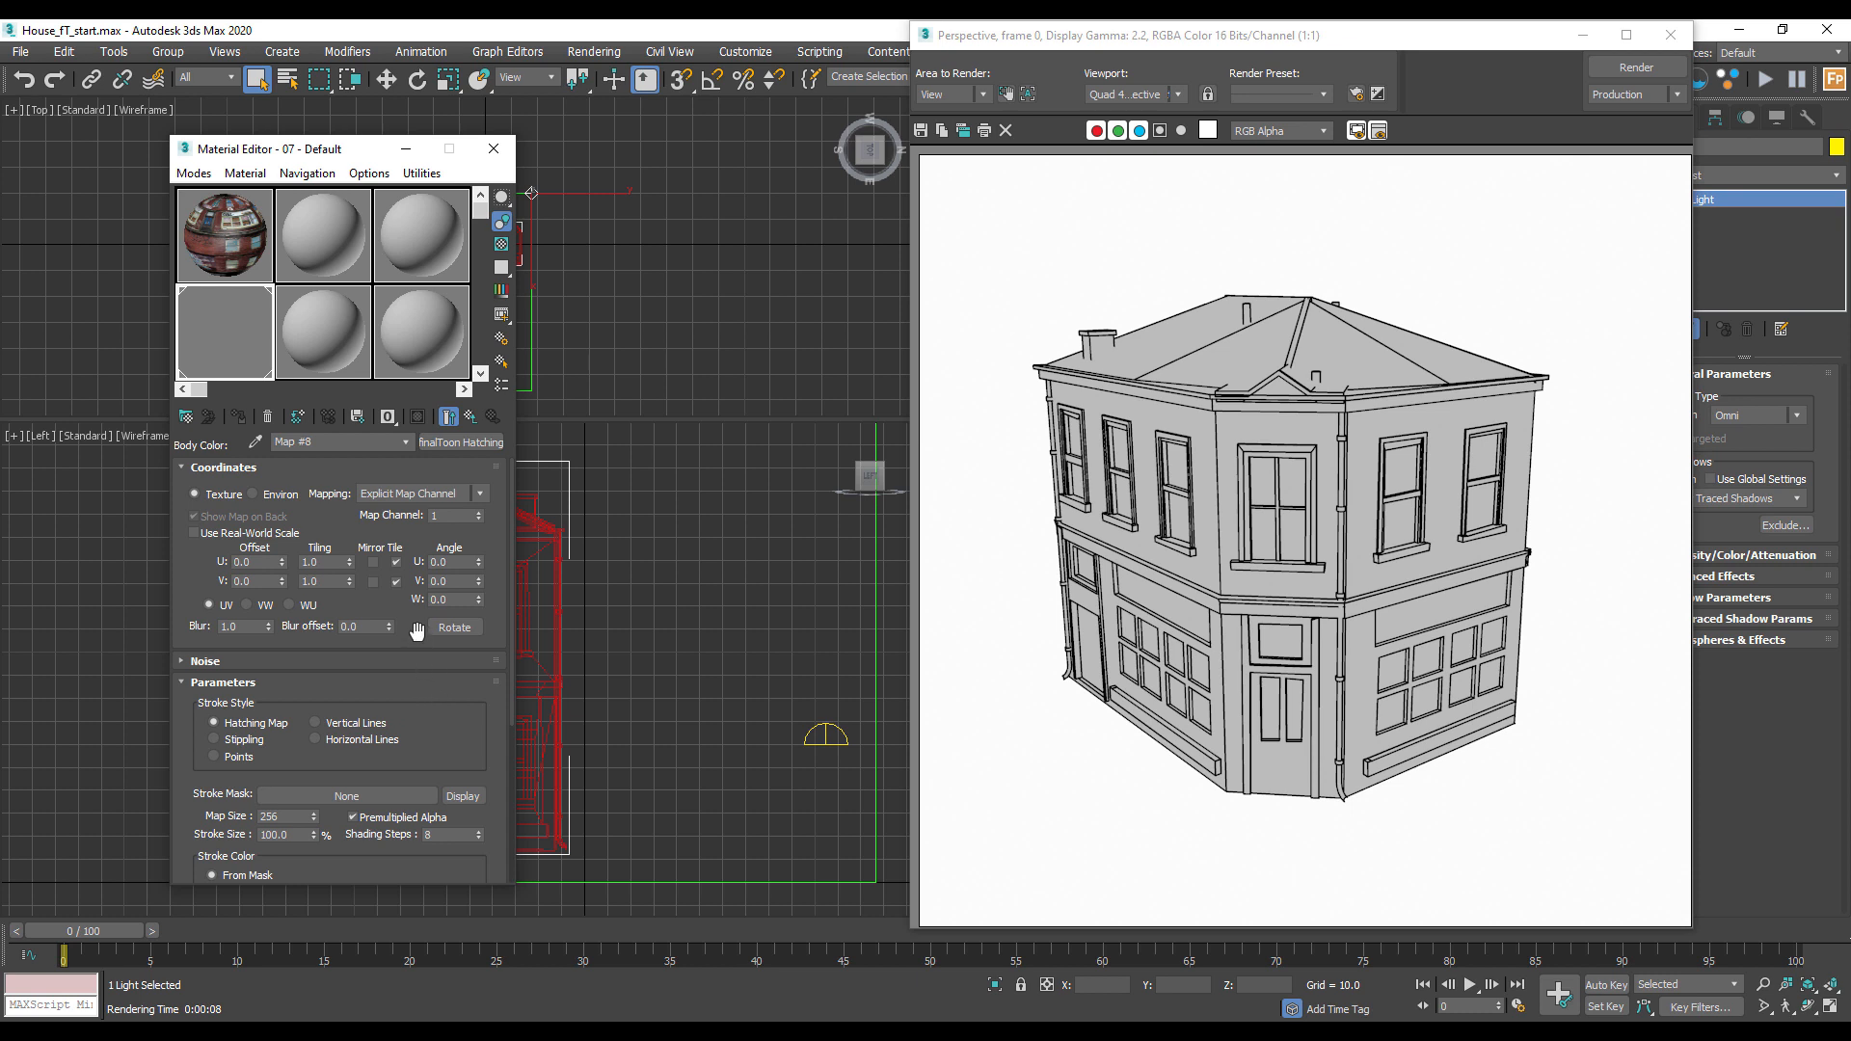
Step: Set the hatching map's Stroke Style to Stippling, enlarge the Material Editor and render the perspective view
drag(416, 631, 408, 433)
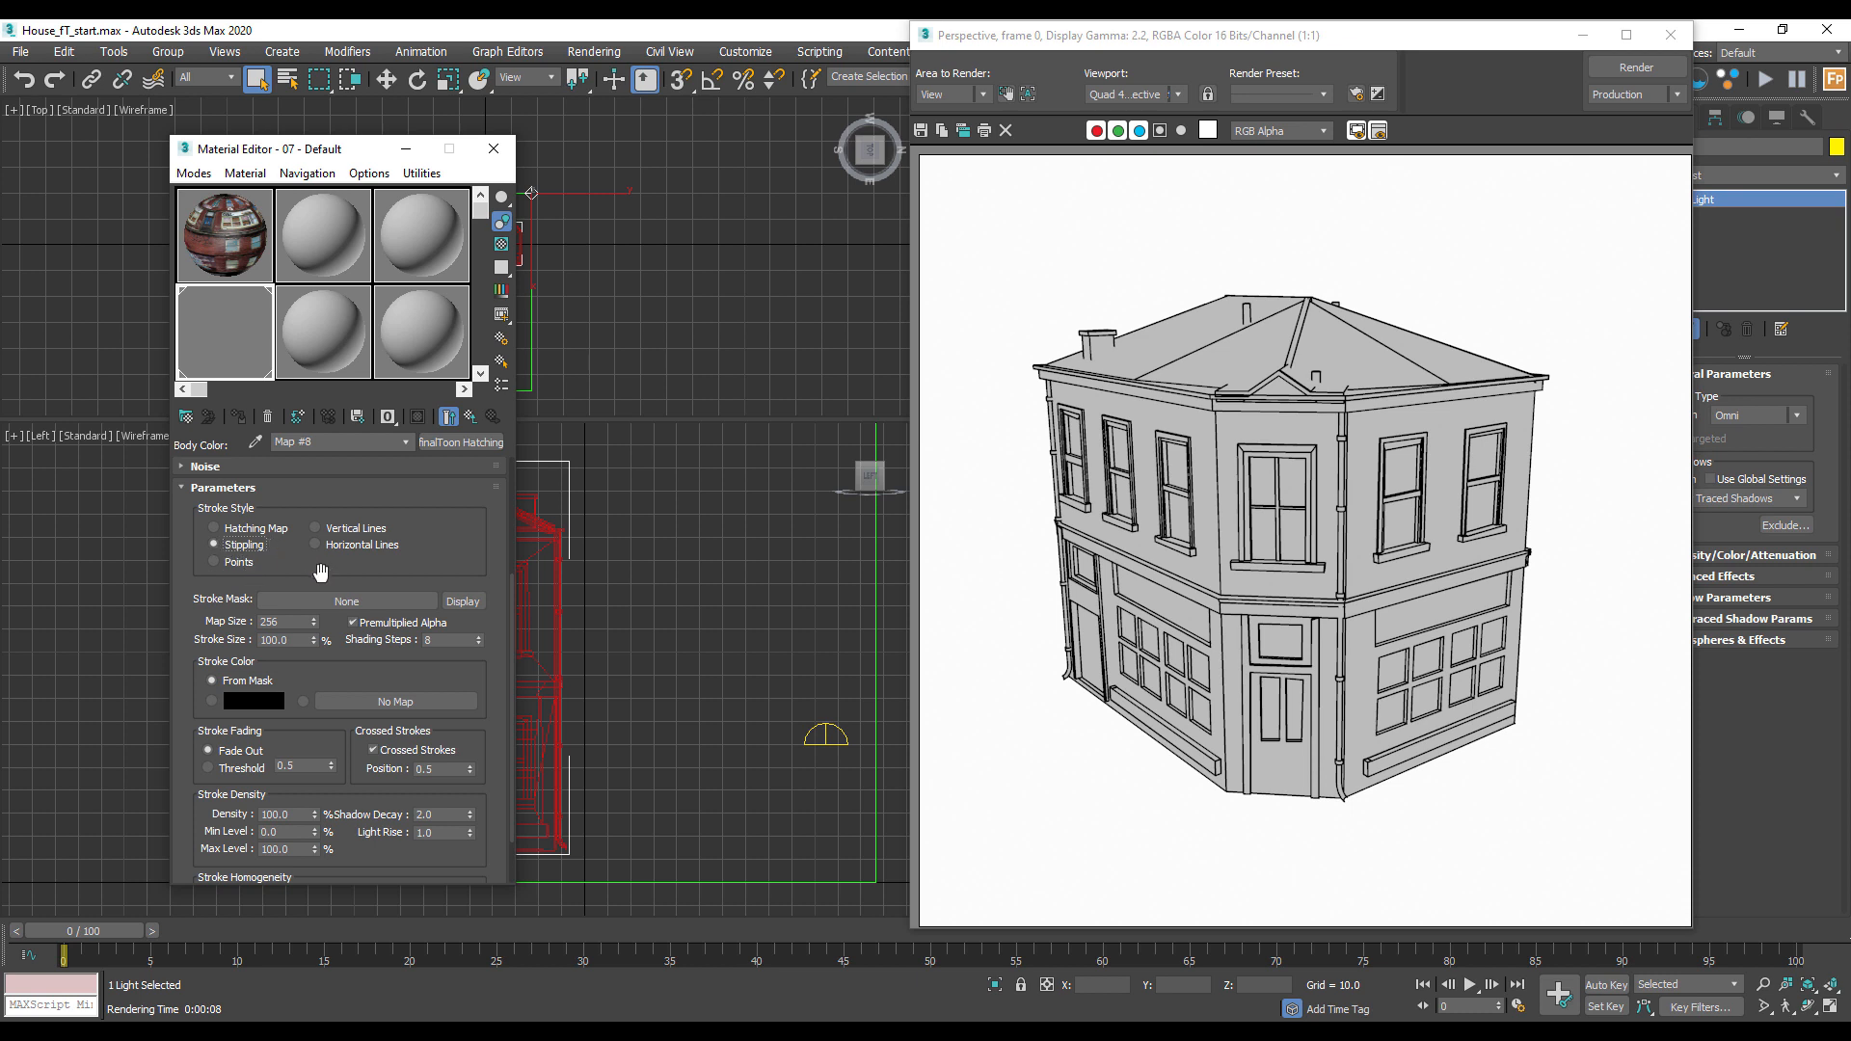
drag(460, 551, 457, 527)
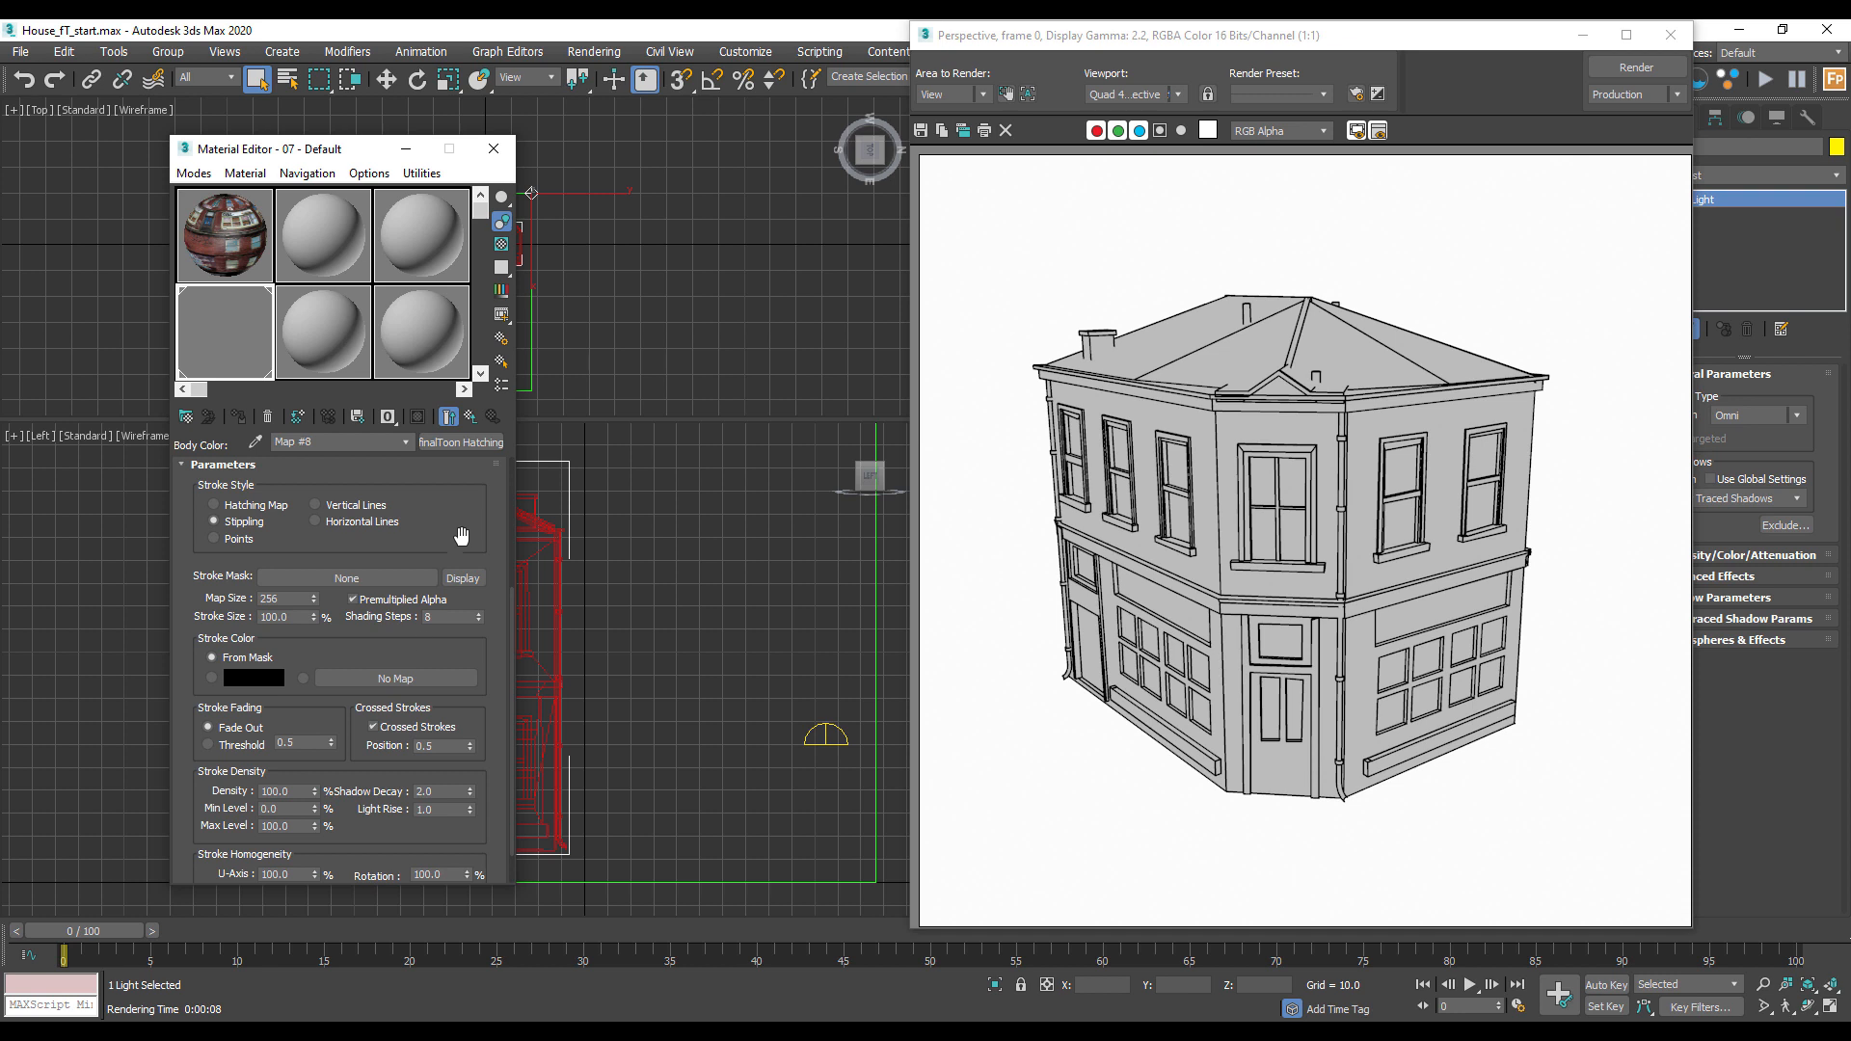
drag(329, 891, 304, 961)
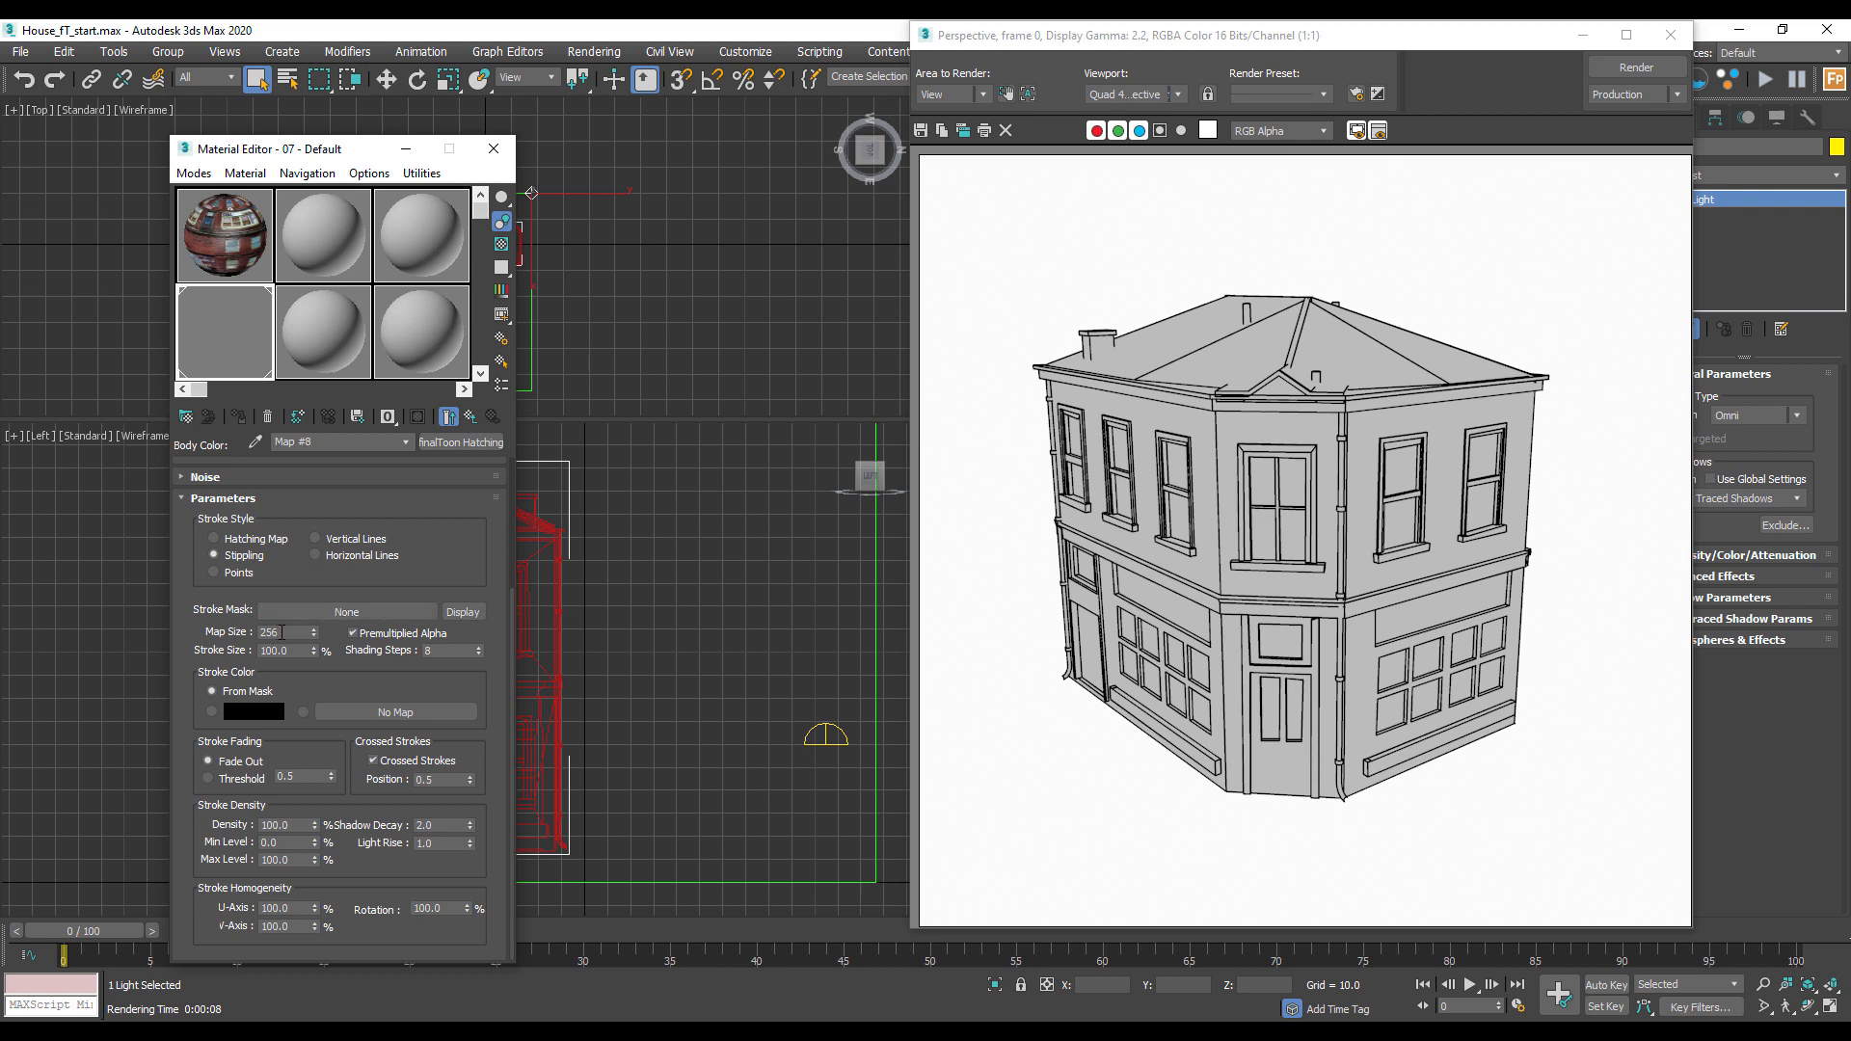
click(1636, 68)
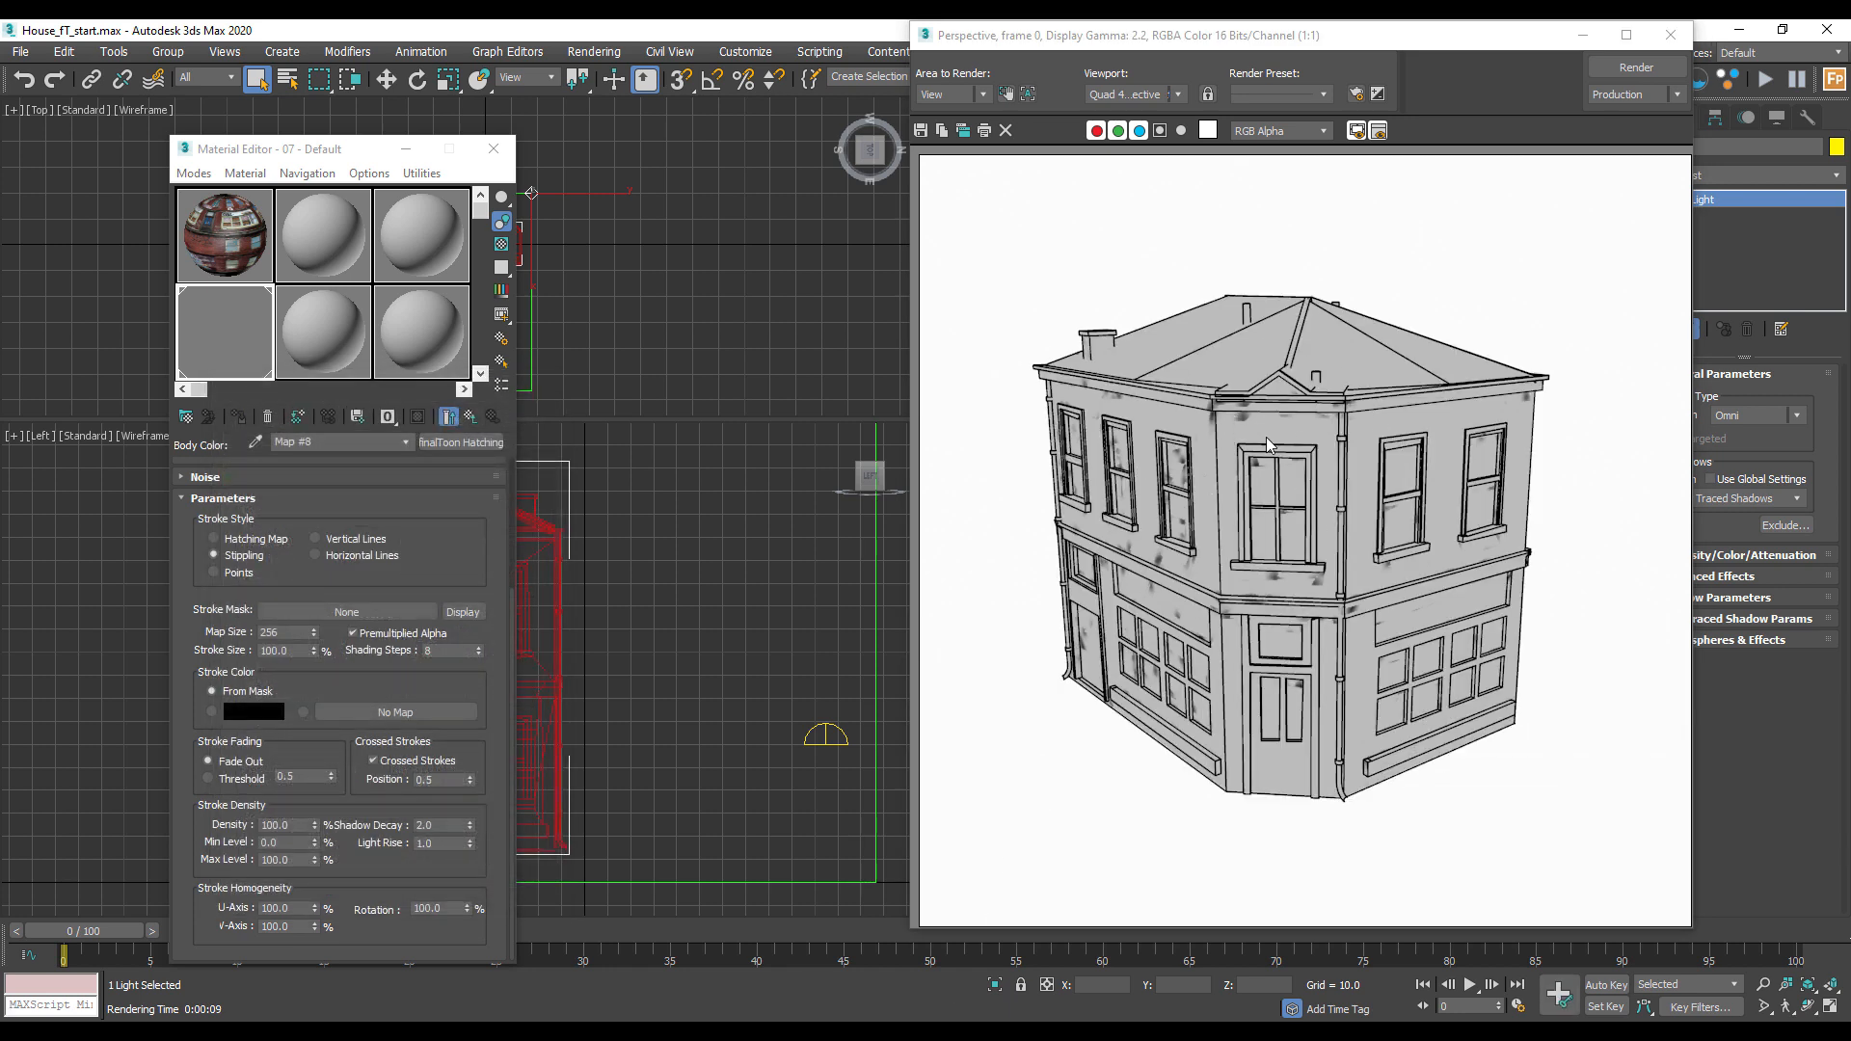
Step: Set the hatching map's Map Size to 512, stroke Density to 150% and Min Level to 20%, and render
double_click(284, 634)
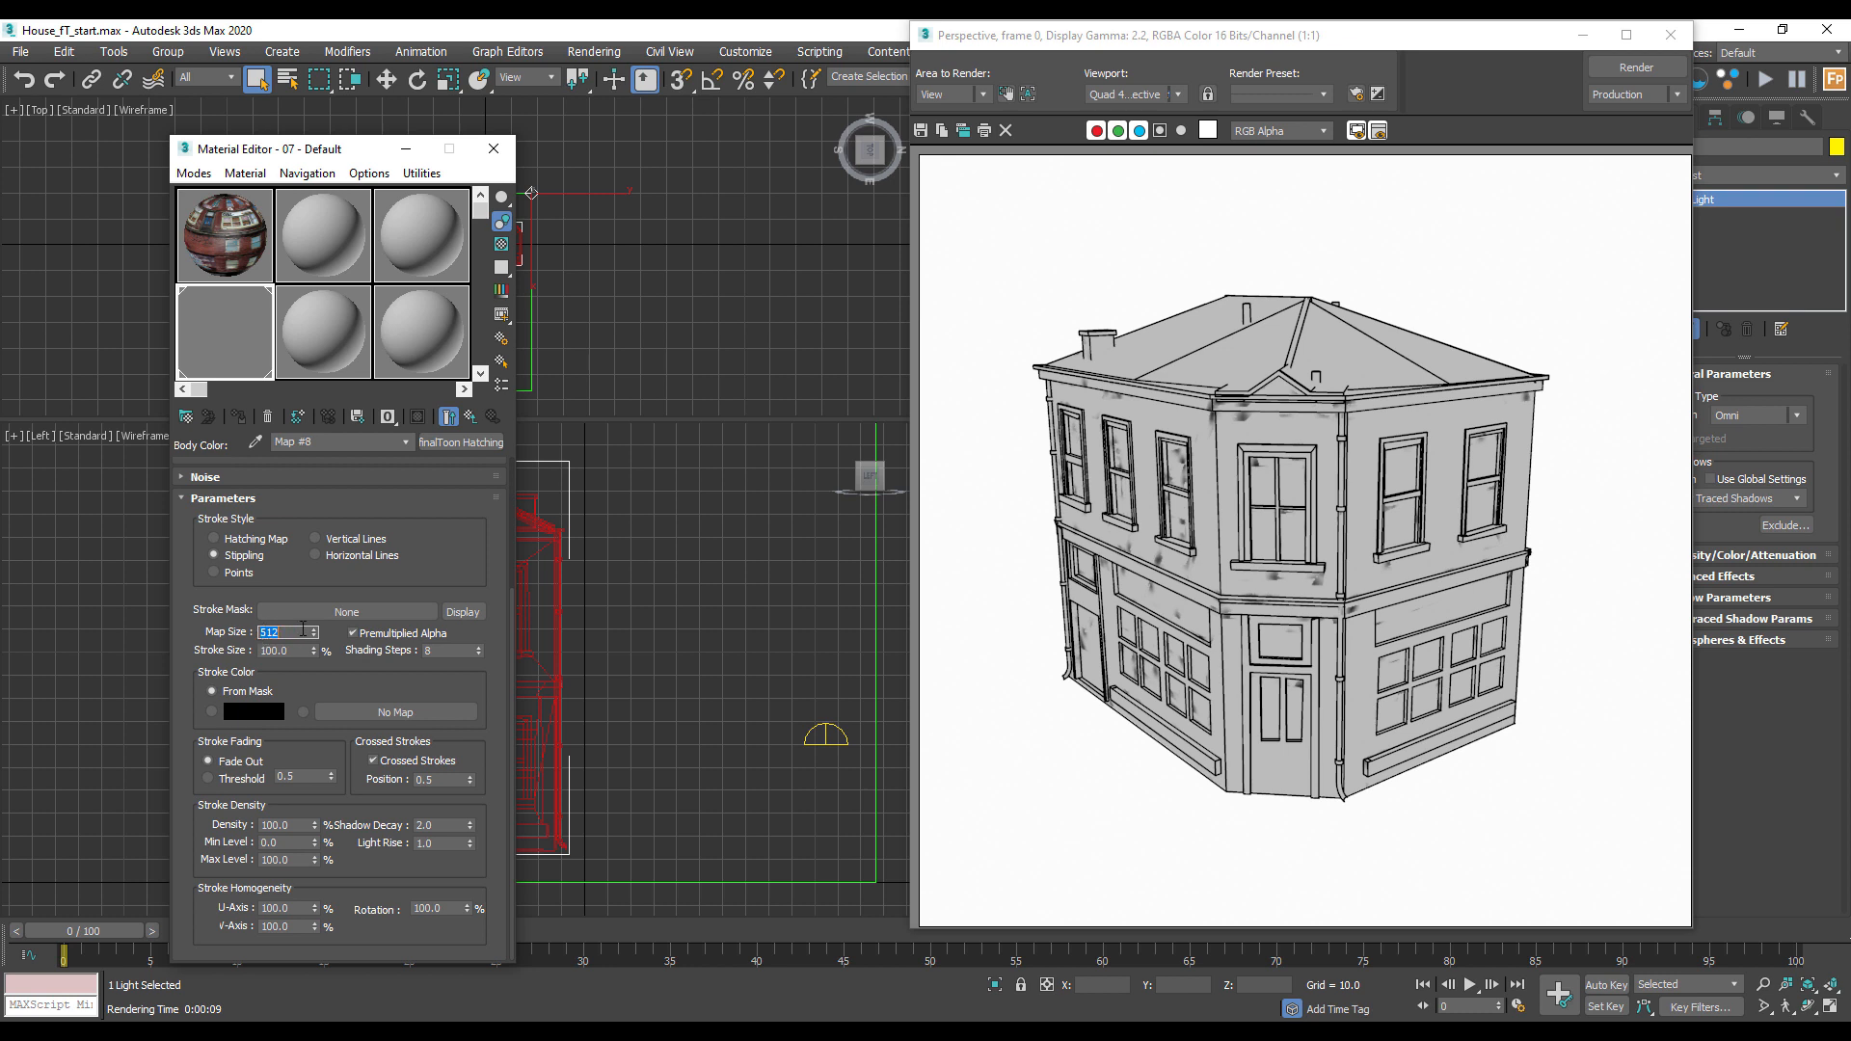
click(370, 676)
click(296, 826)
click(286, 844)
click(1647, 68)
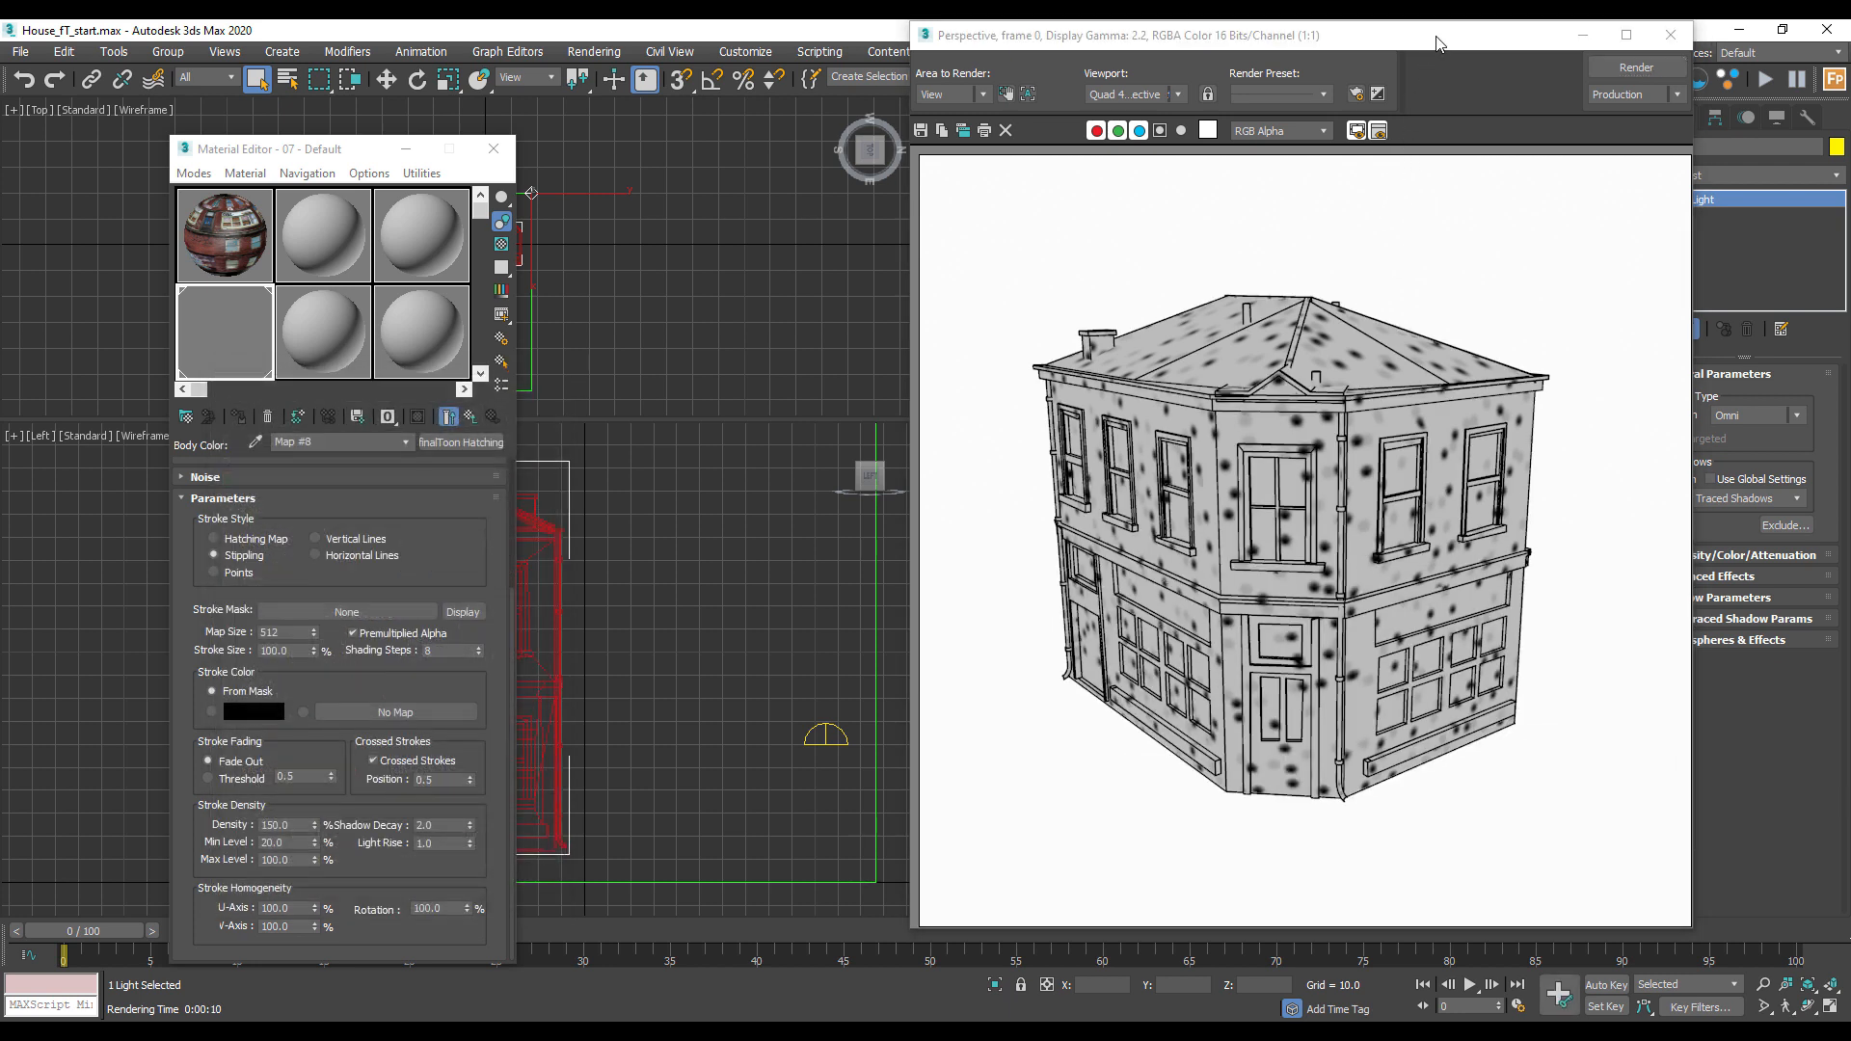
Step: Delete the skylight from the scene, moving the render window aside to reach it
mouse_move(1437, 43)
mouse_down()
mouse_move(1186, 107)
mouse_move(471, 146)
mouse_up()
click(826, 734)
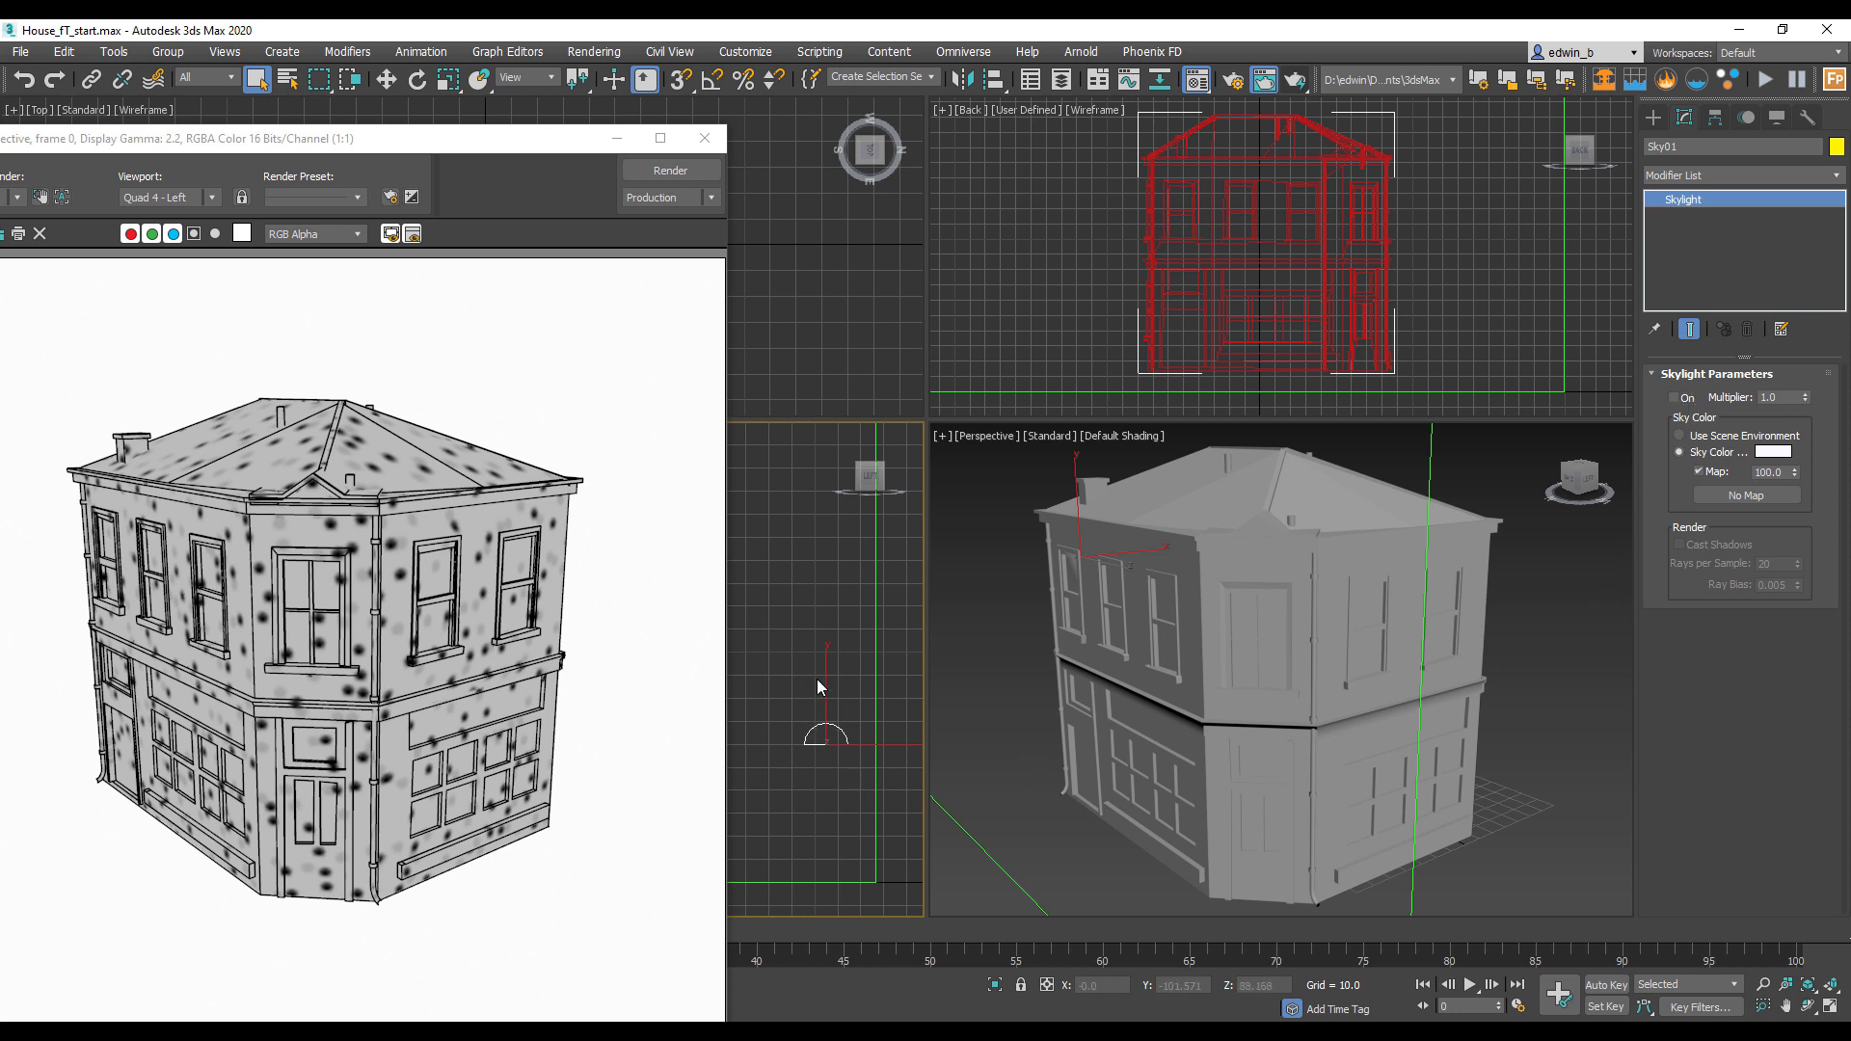
click(801, 702)
click(836, 757)
key(Delete)
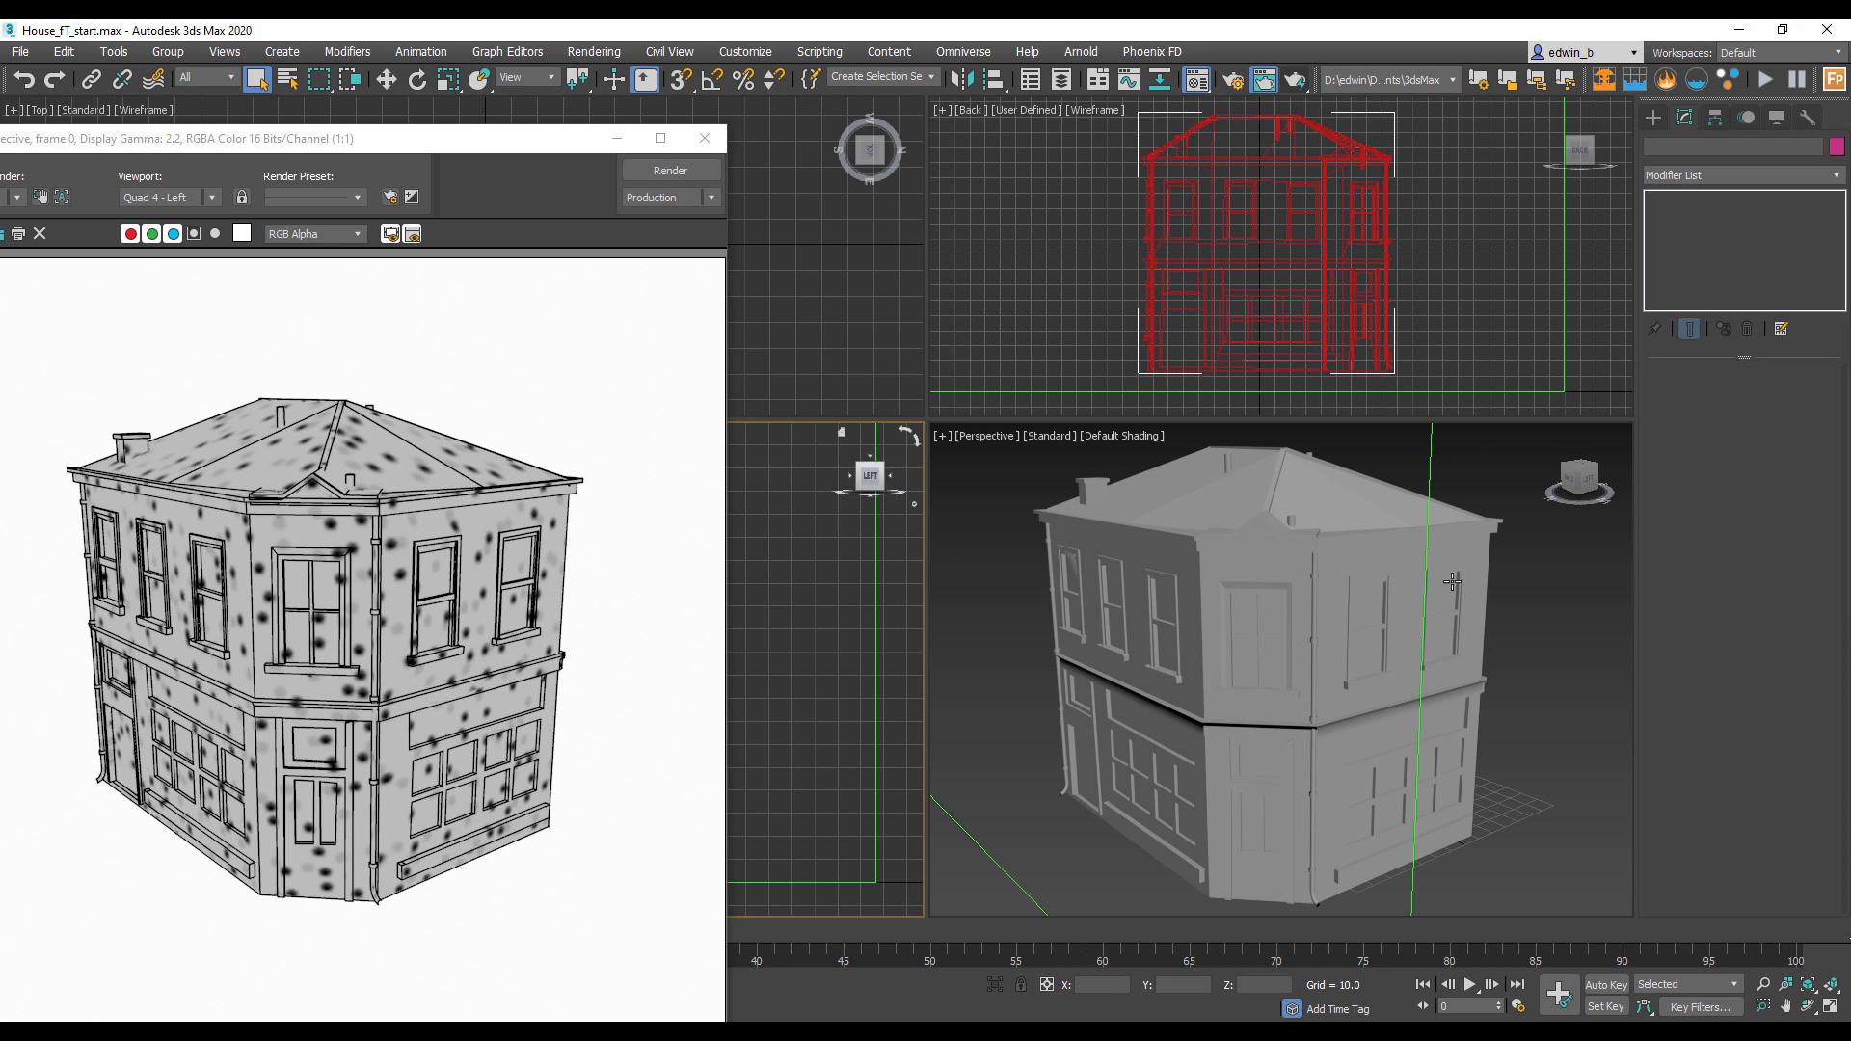
scroll(1435, 258, down, 5)
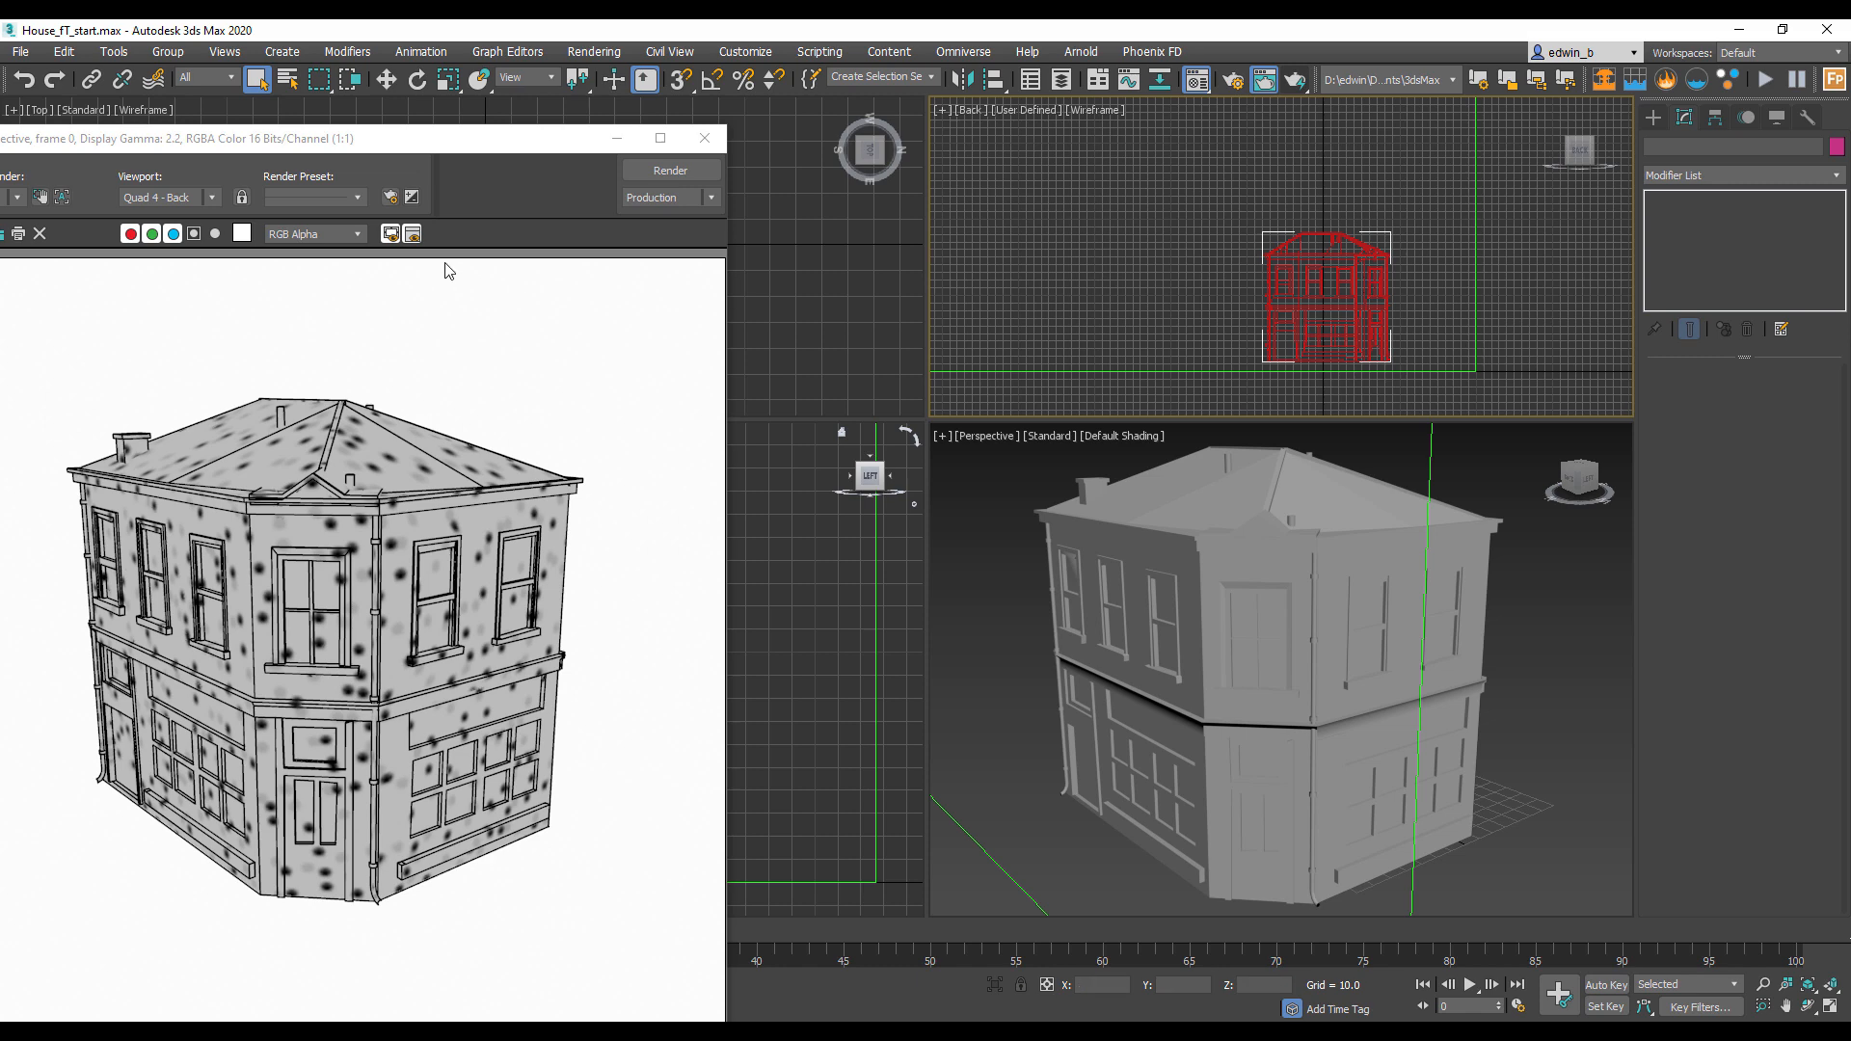
Step: Make the perspective view active and render the stippled house again without the skylight
drag(486, 139, 1131, 103)
click(1313, 133)
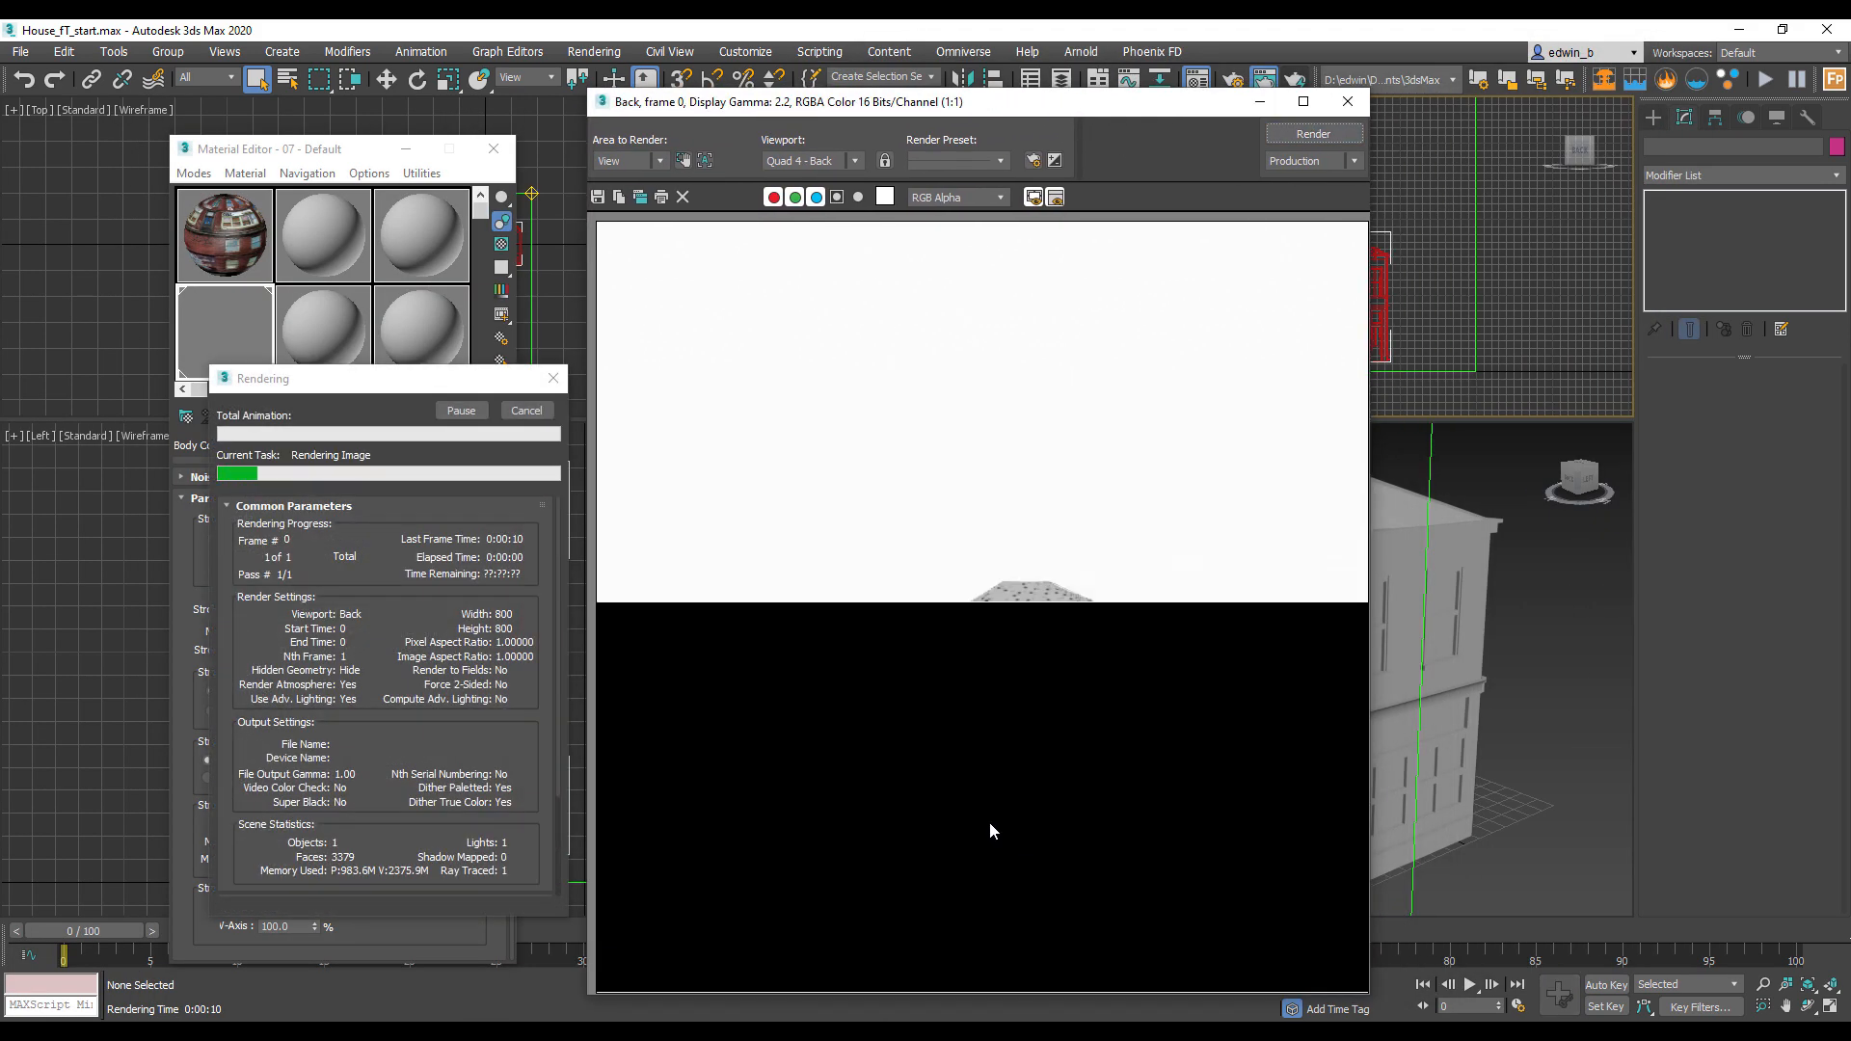
click(1502, 580)
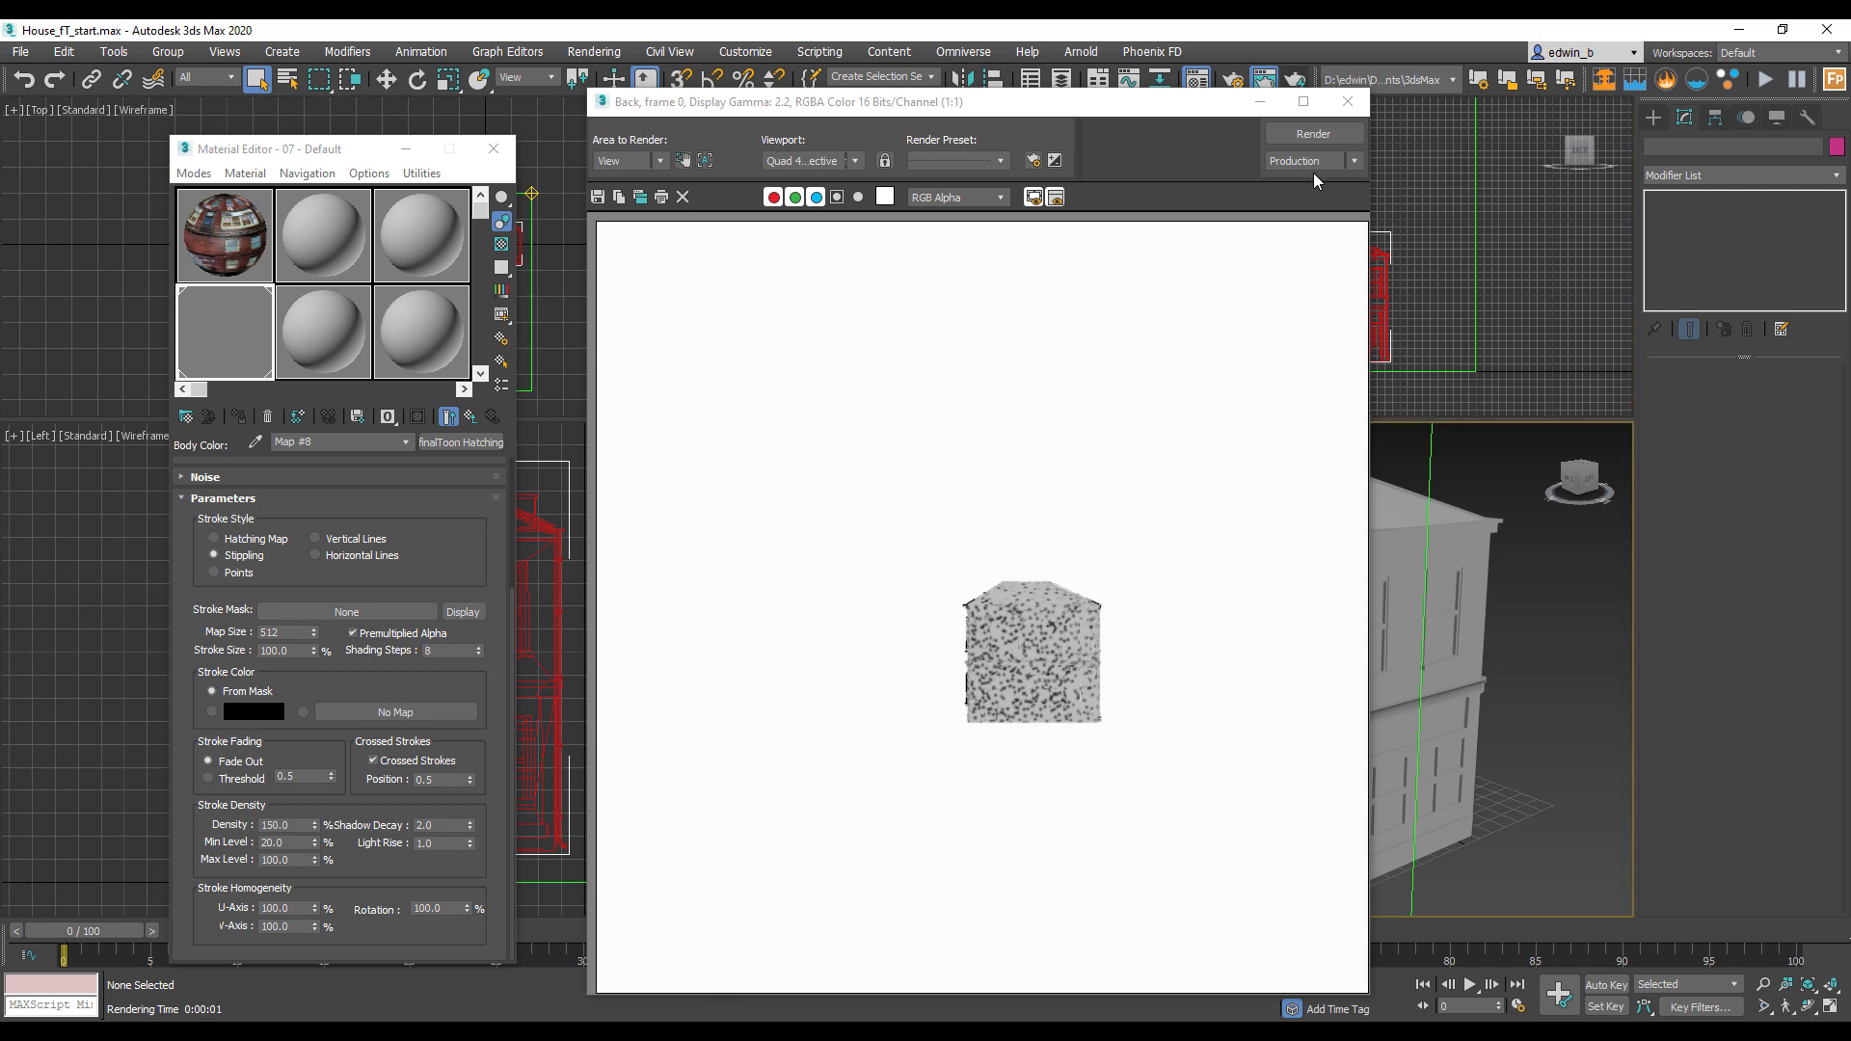
click(1312, 133)
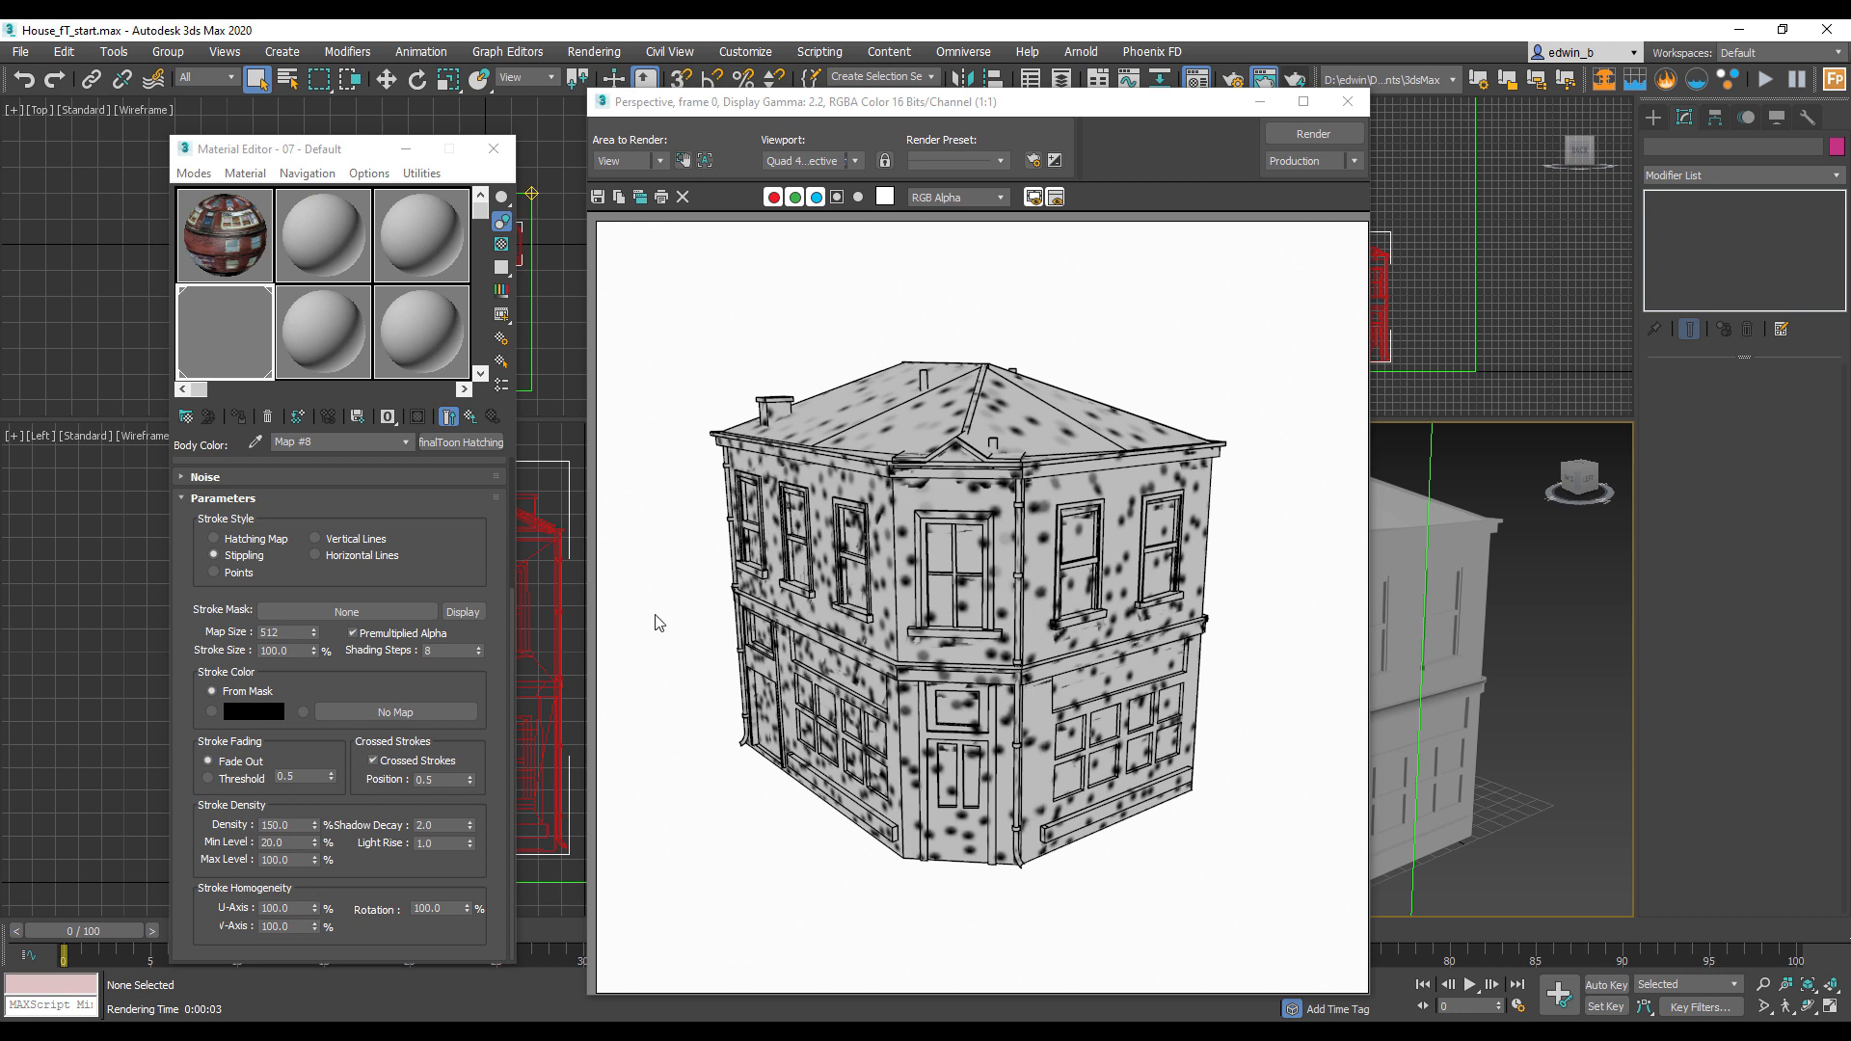
Step: Set the hatching map's stroke density Min Level to 10% and render the perspective view
double_click(291, 840)
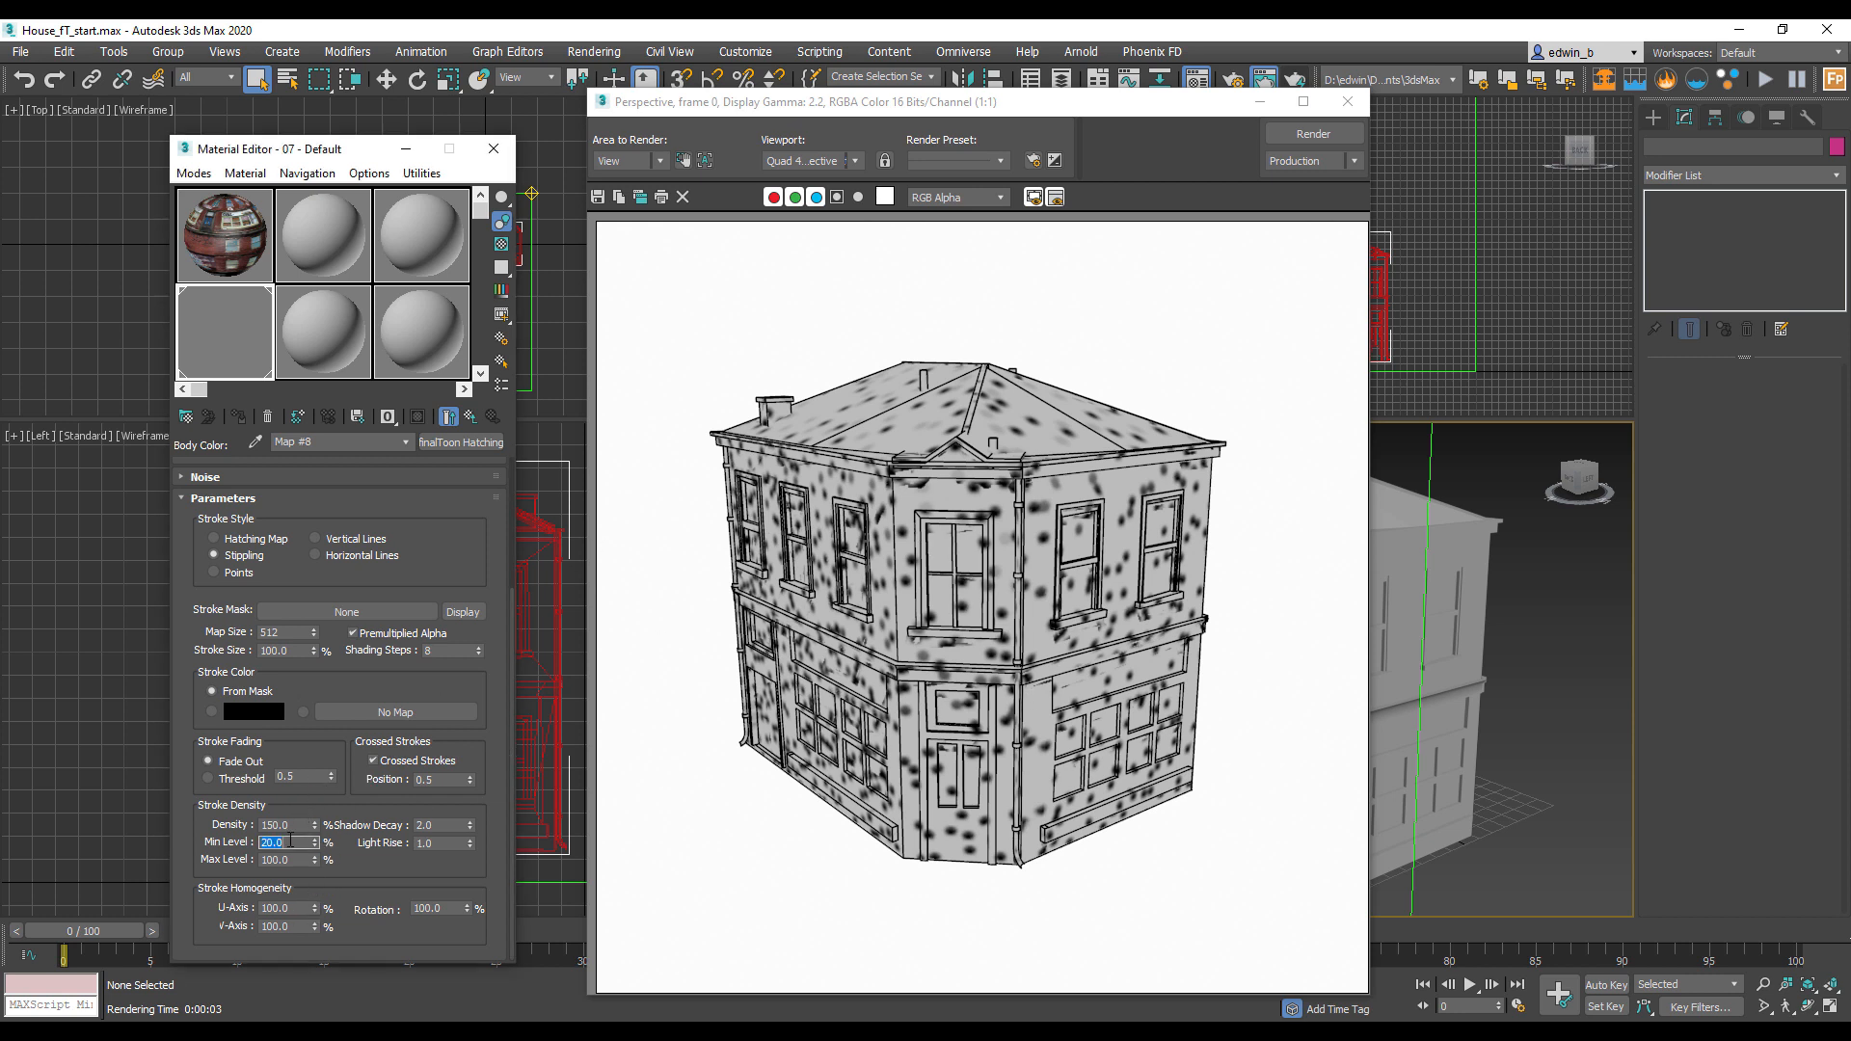
key(Return)
click(1312, 134)
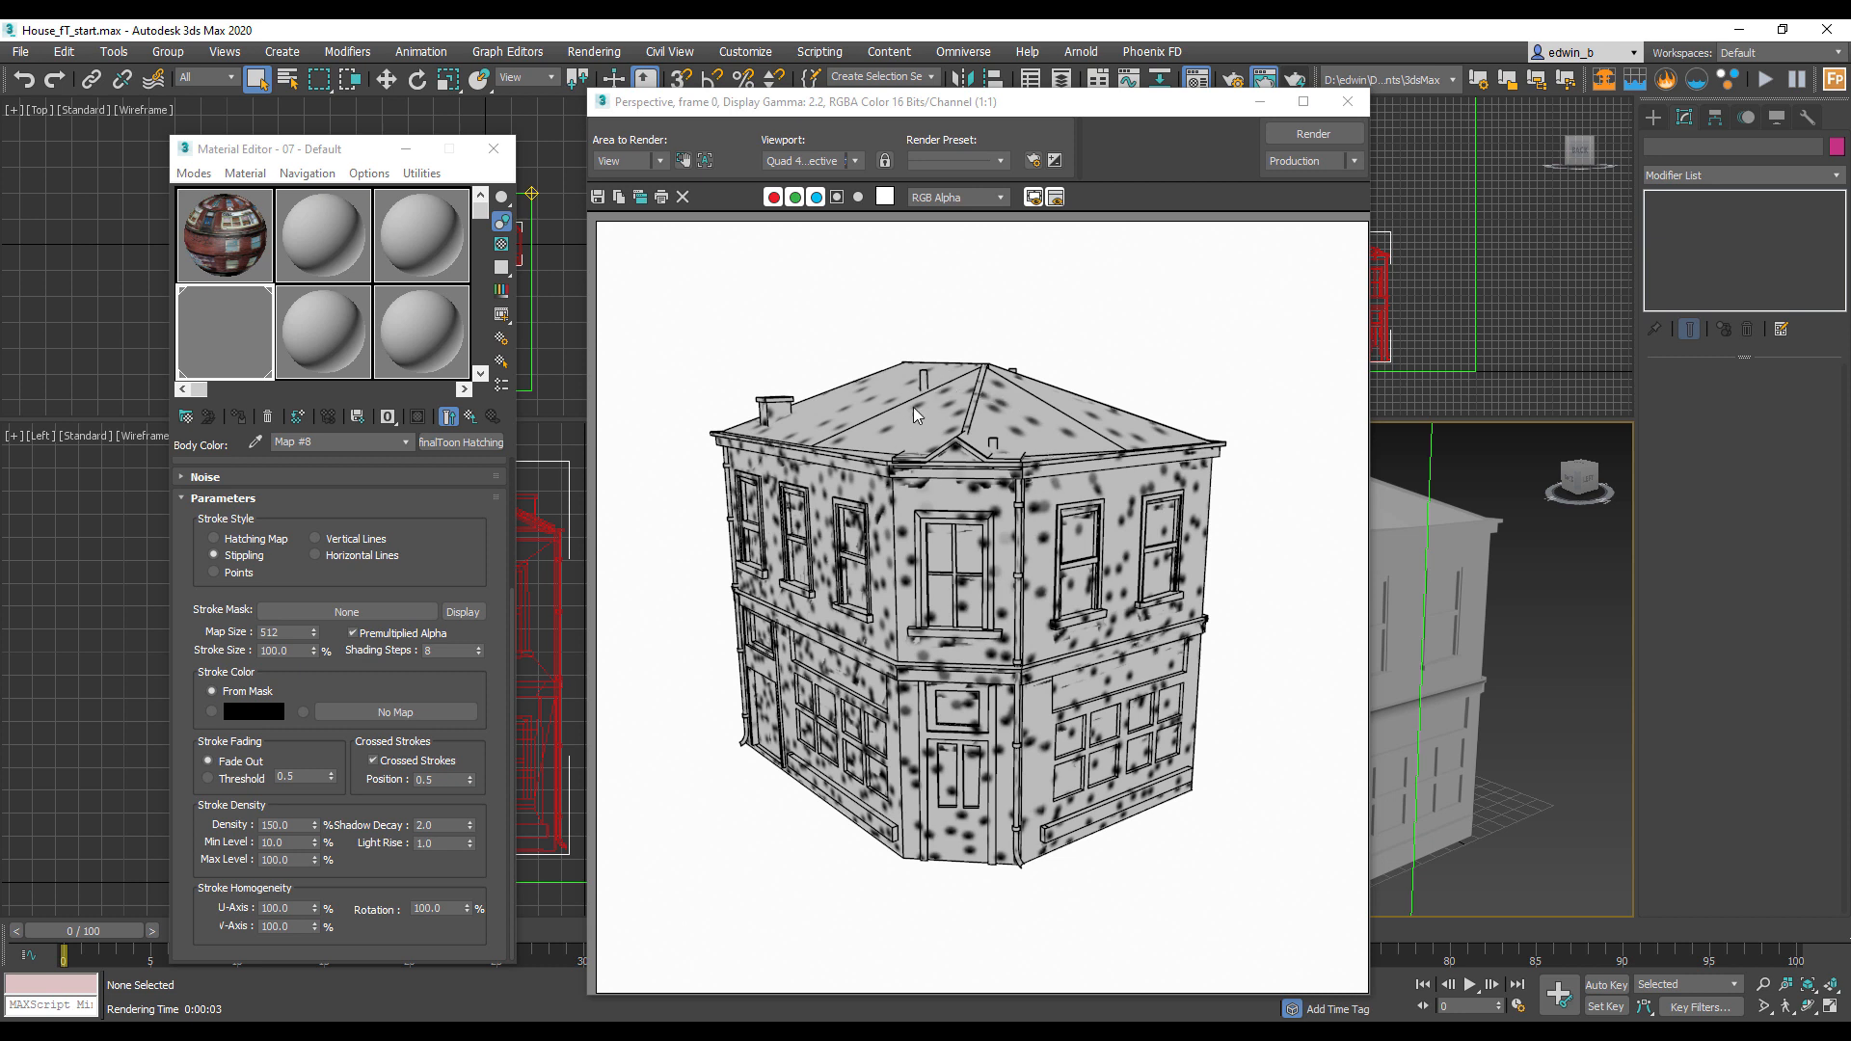
Step: Set the hatching map's Stroke Size to 50% and render the perspective view
click(296, 650)
double_click(295, 651)
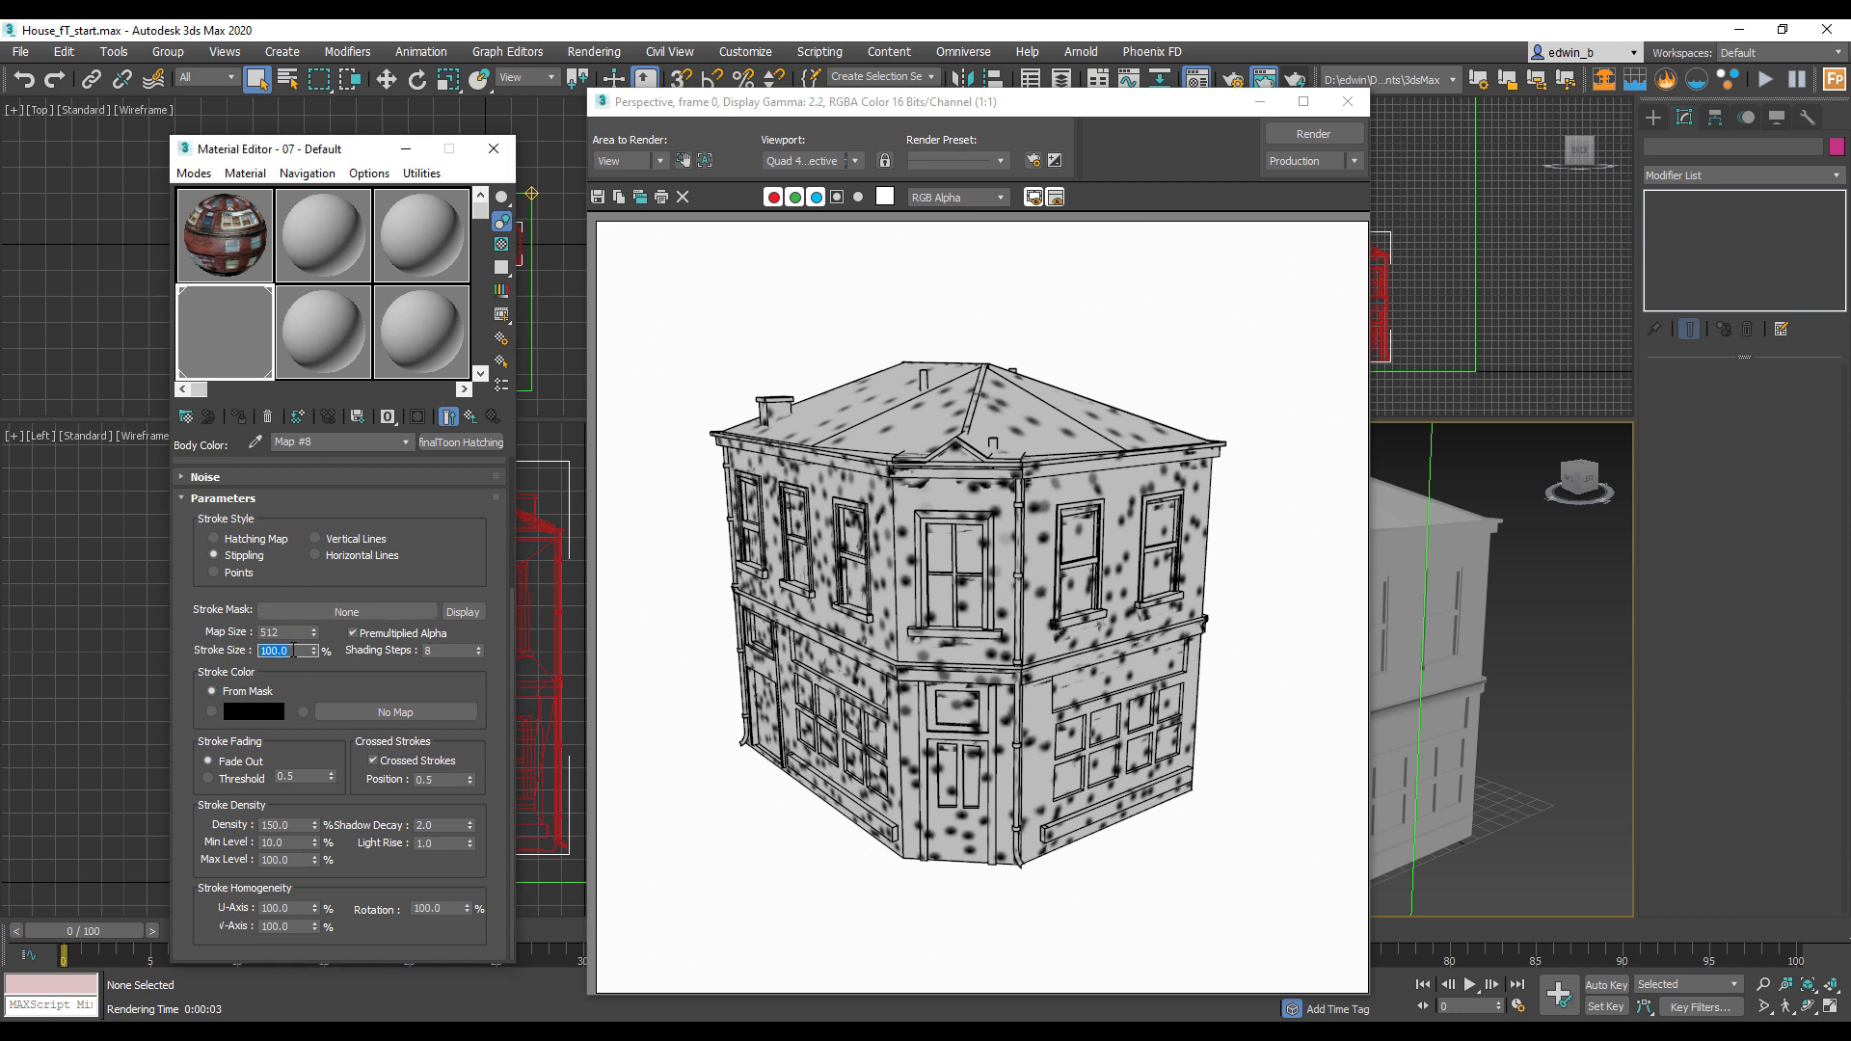
text(50)
key(Return)
click(1327, 141)
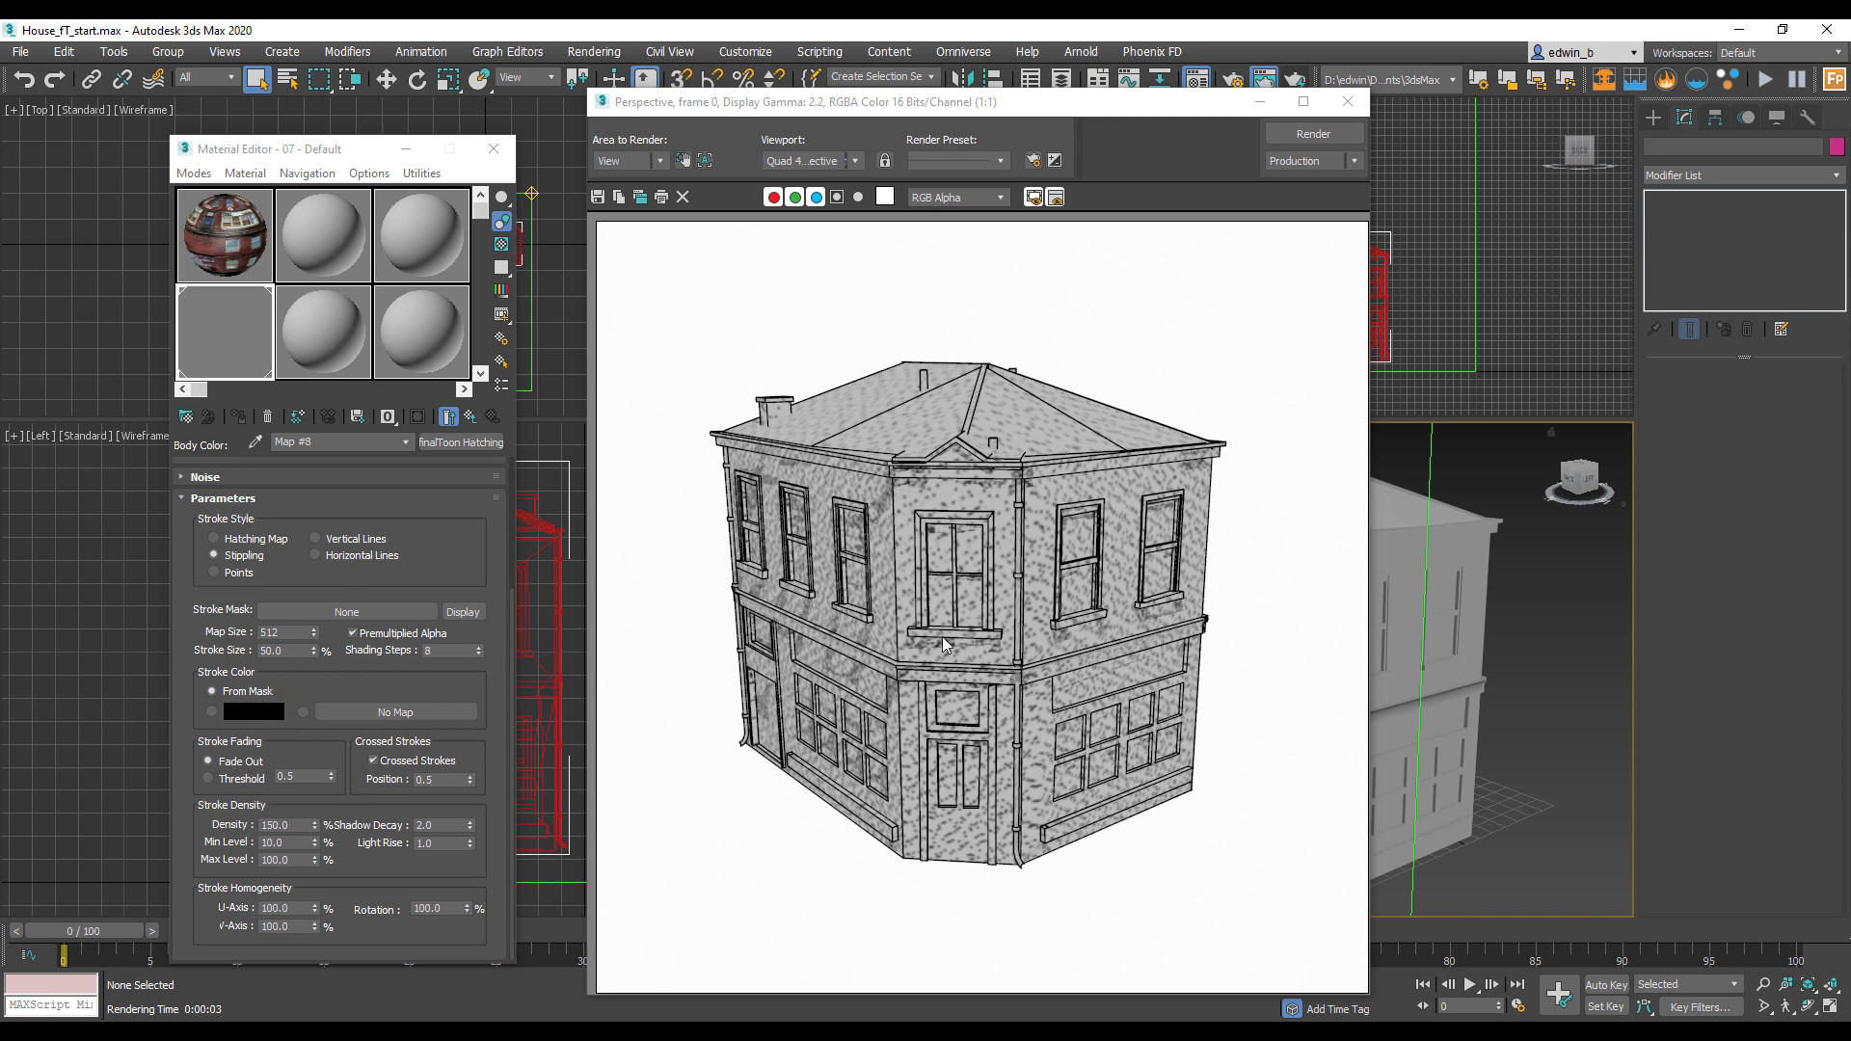
Step: Set the hatching map's Stroke Size to 20% and render the perspective view
double_click(274, 651)
text(20)
key(Return)
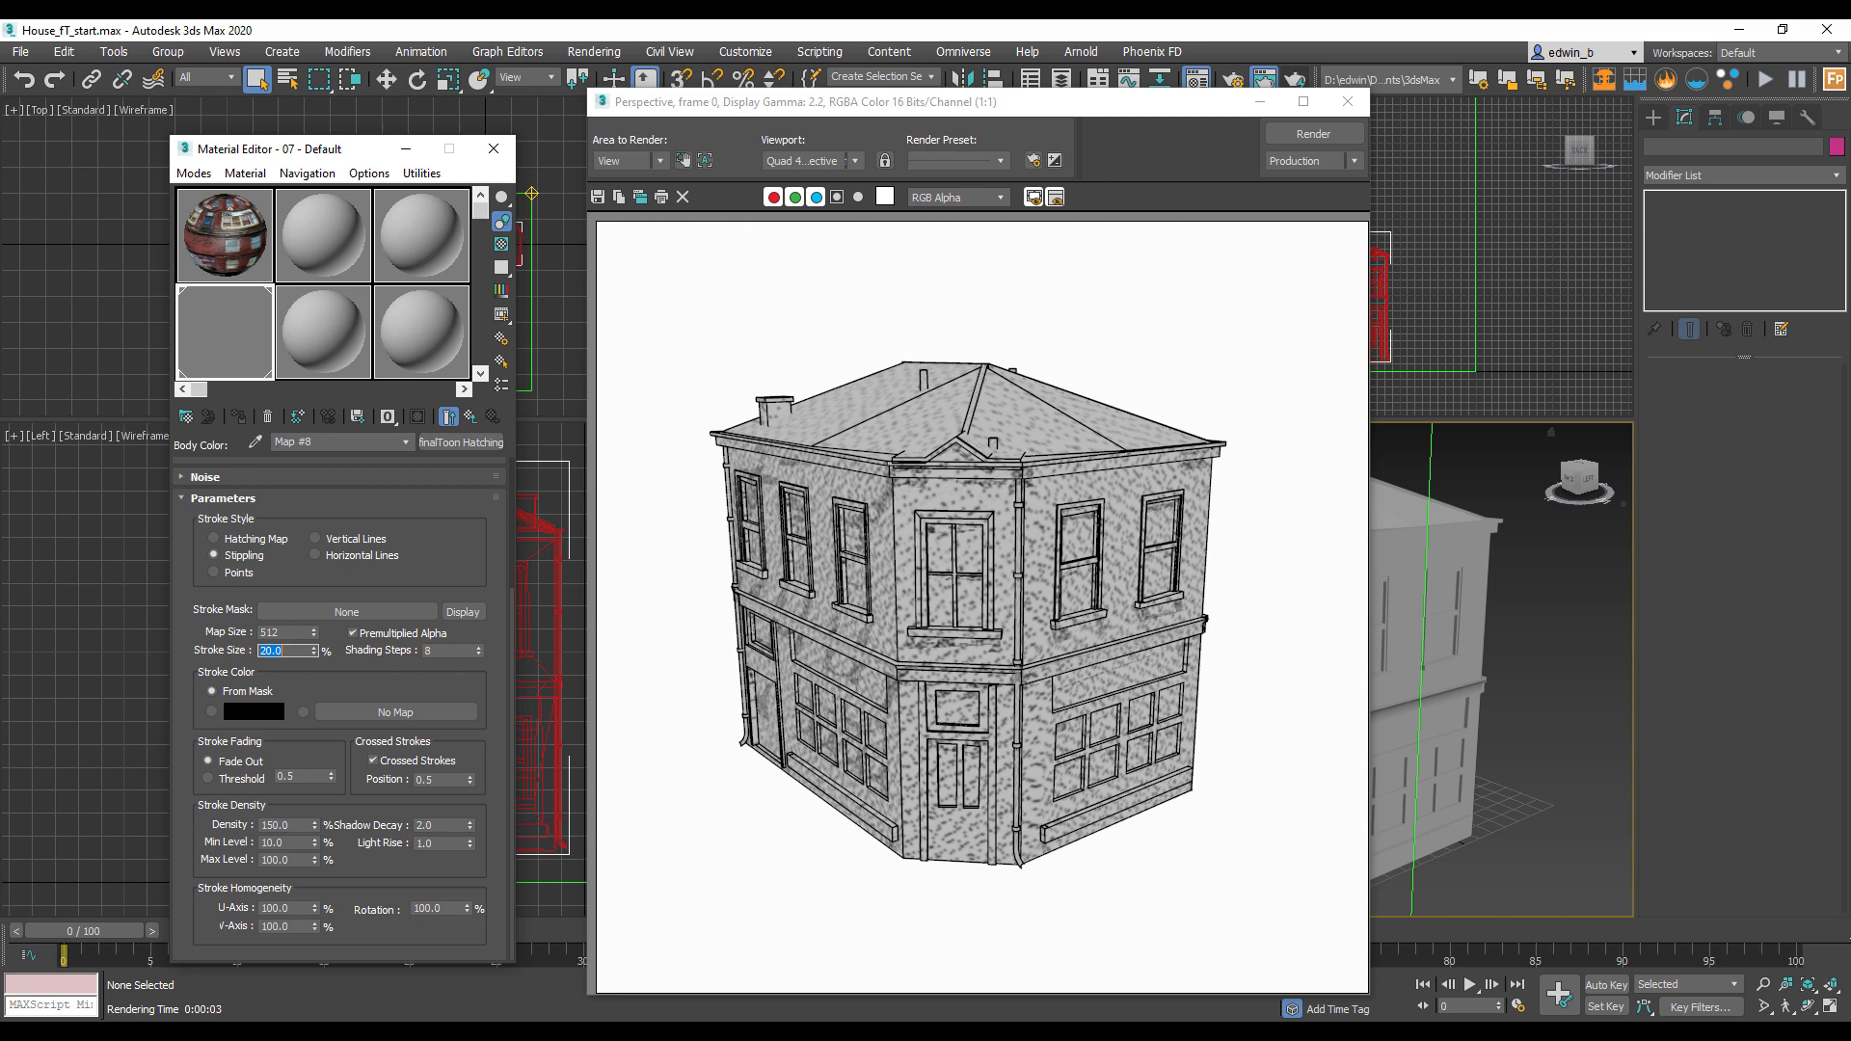
click(1310, 134)
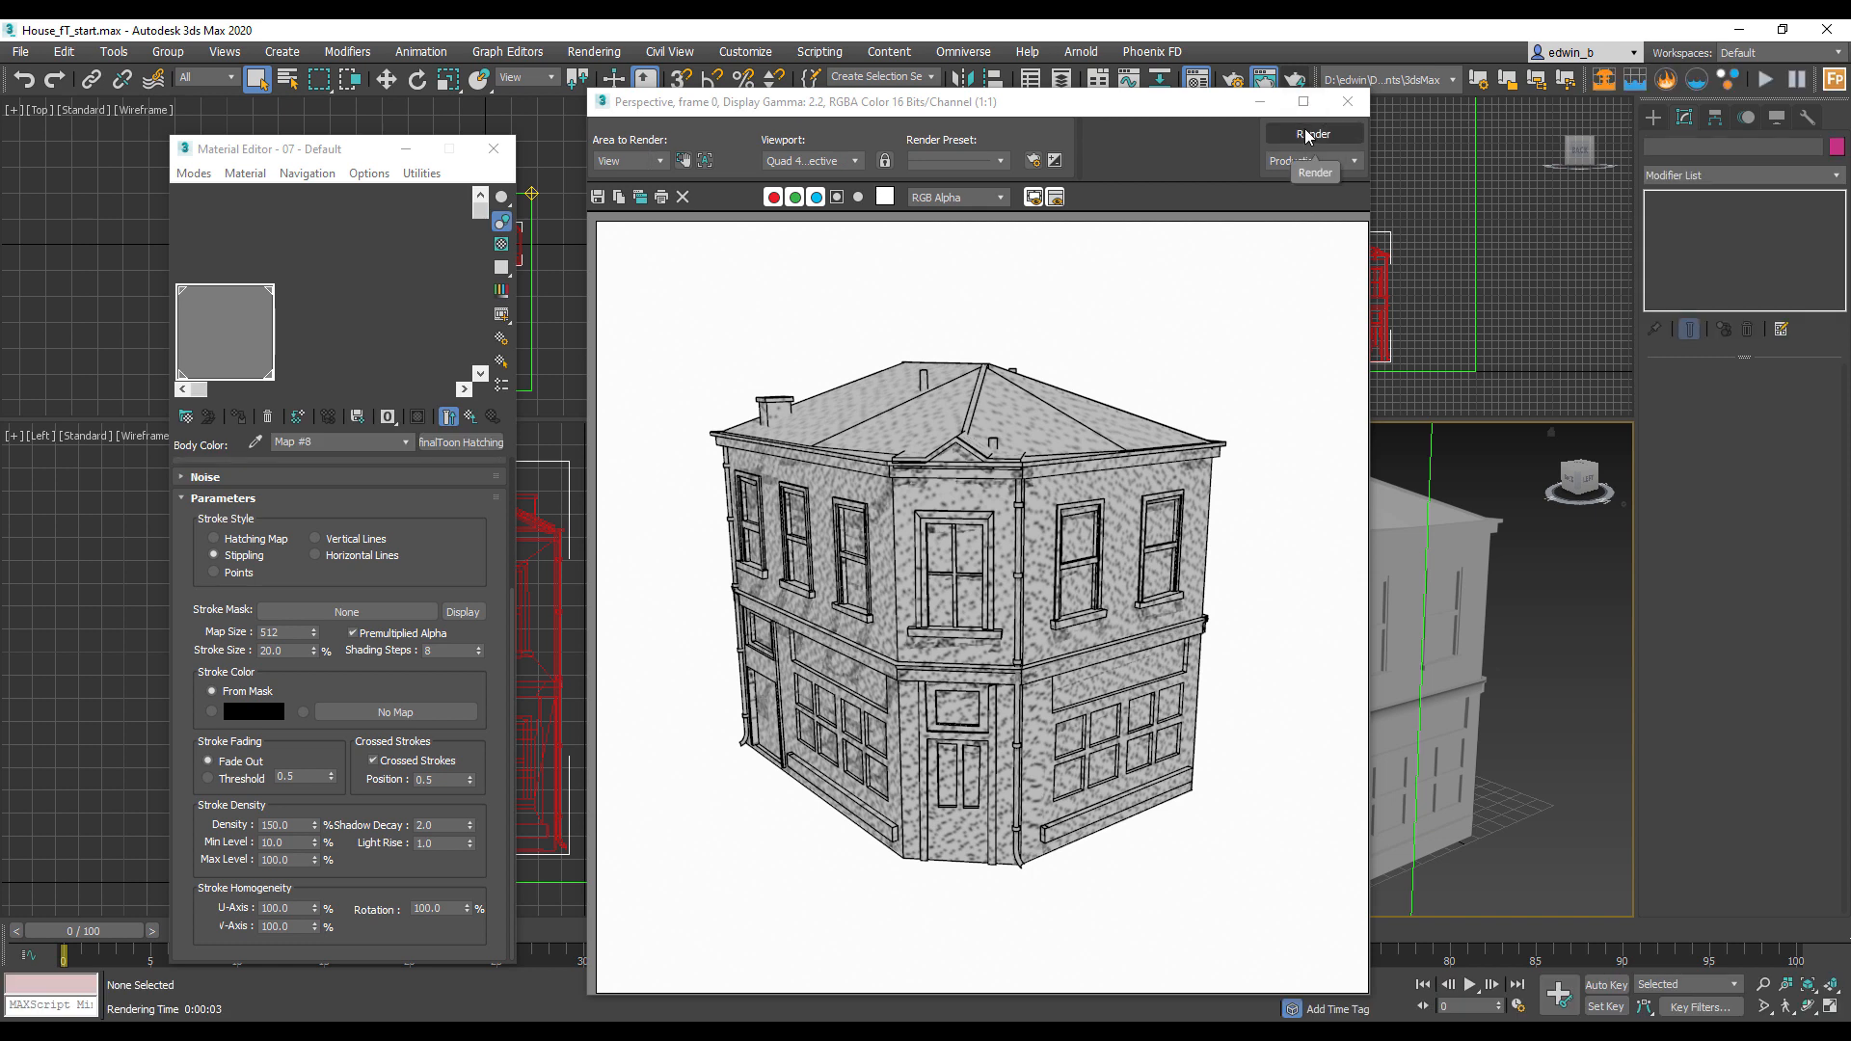
Step: Set the hatching map's Stroke Size to 30% and render the perspective view
mouse_move(337, 159)
mouse_down()
mouse_move(328, 144)
mouse_move(345, 152)
mouse_up()
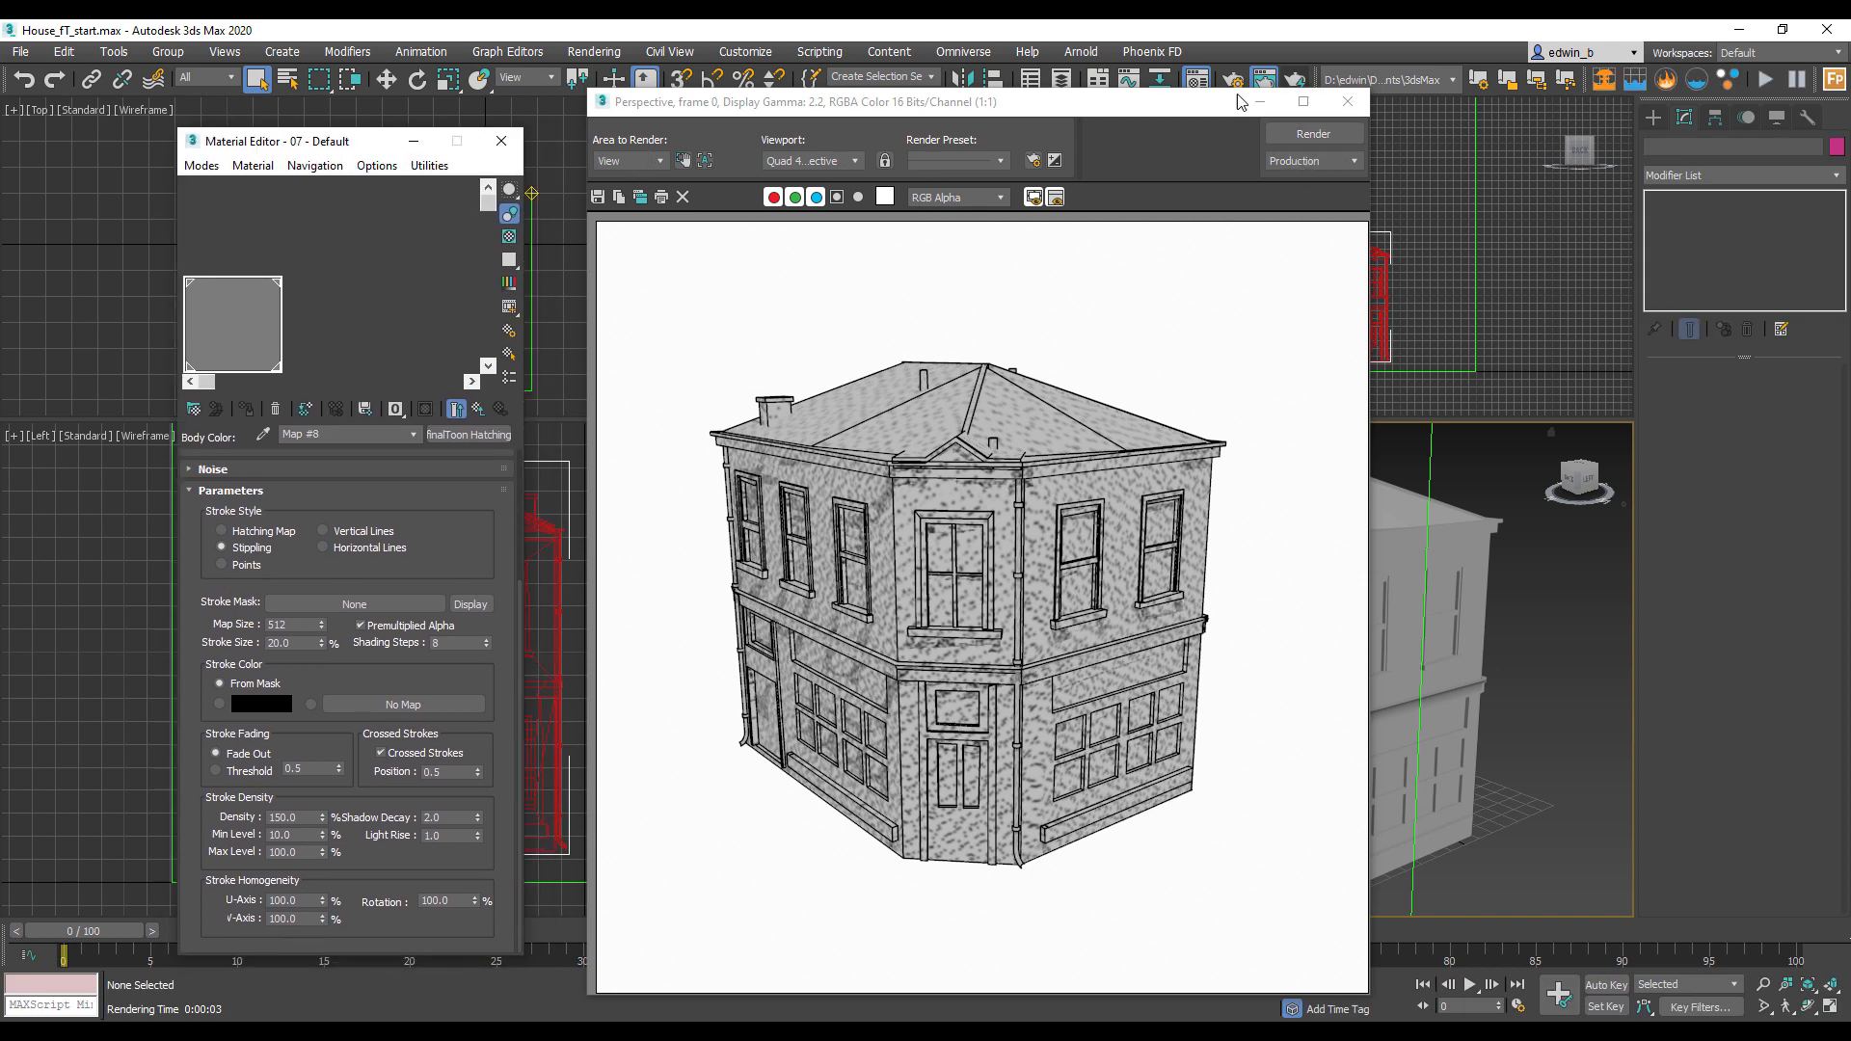
click(1311, 133)
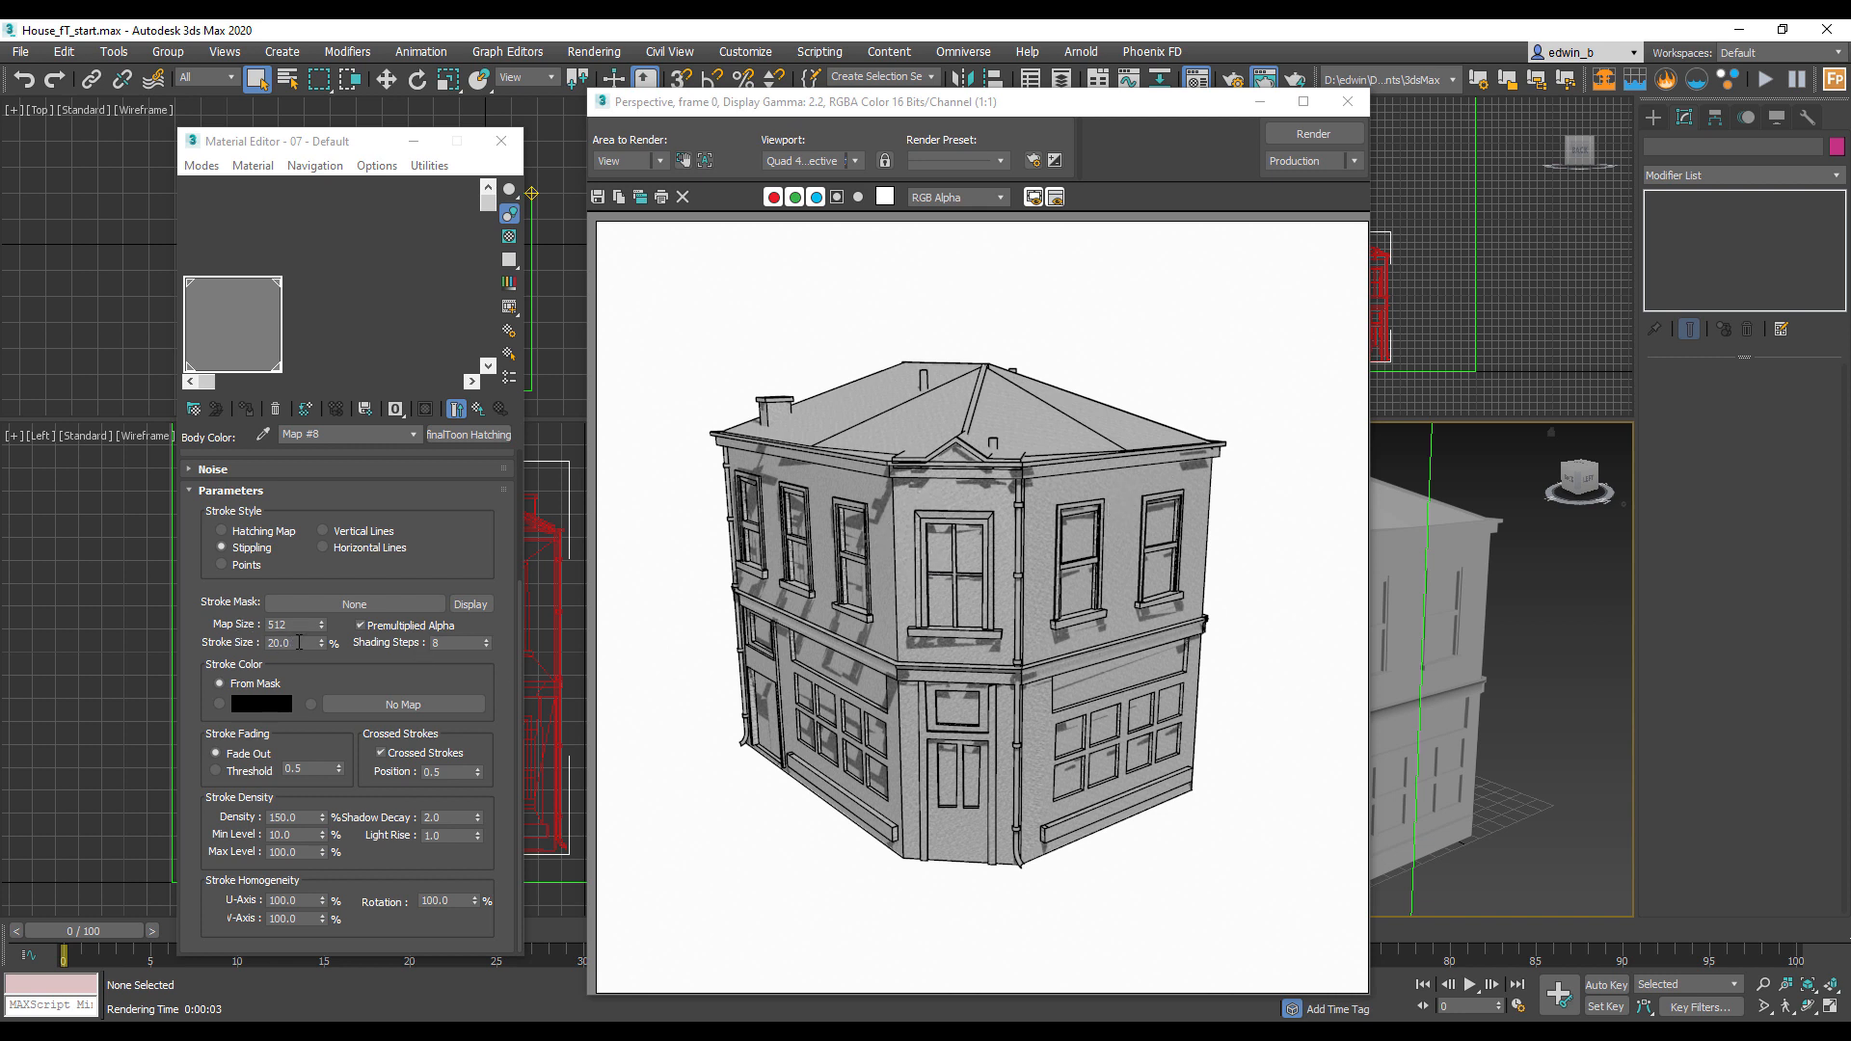
double_click(299, 642)
text(30)
key(Return)
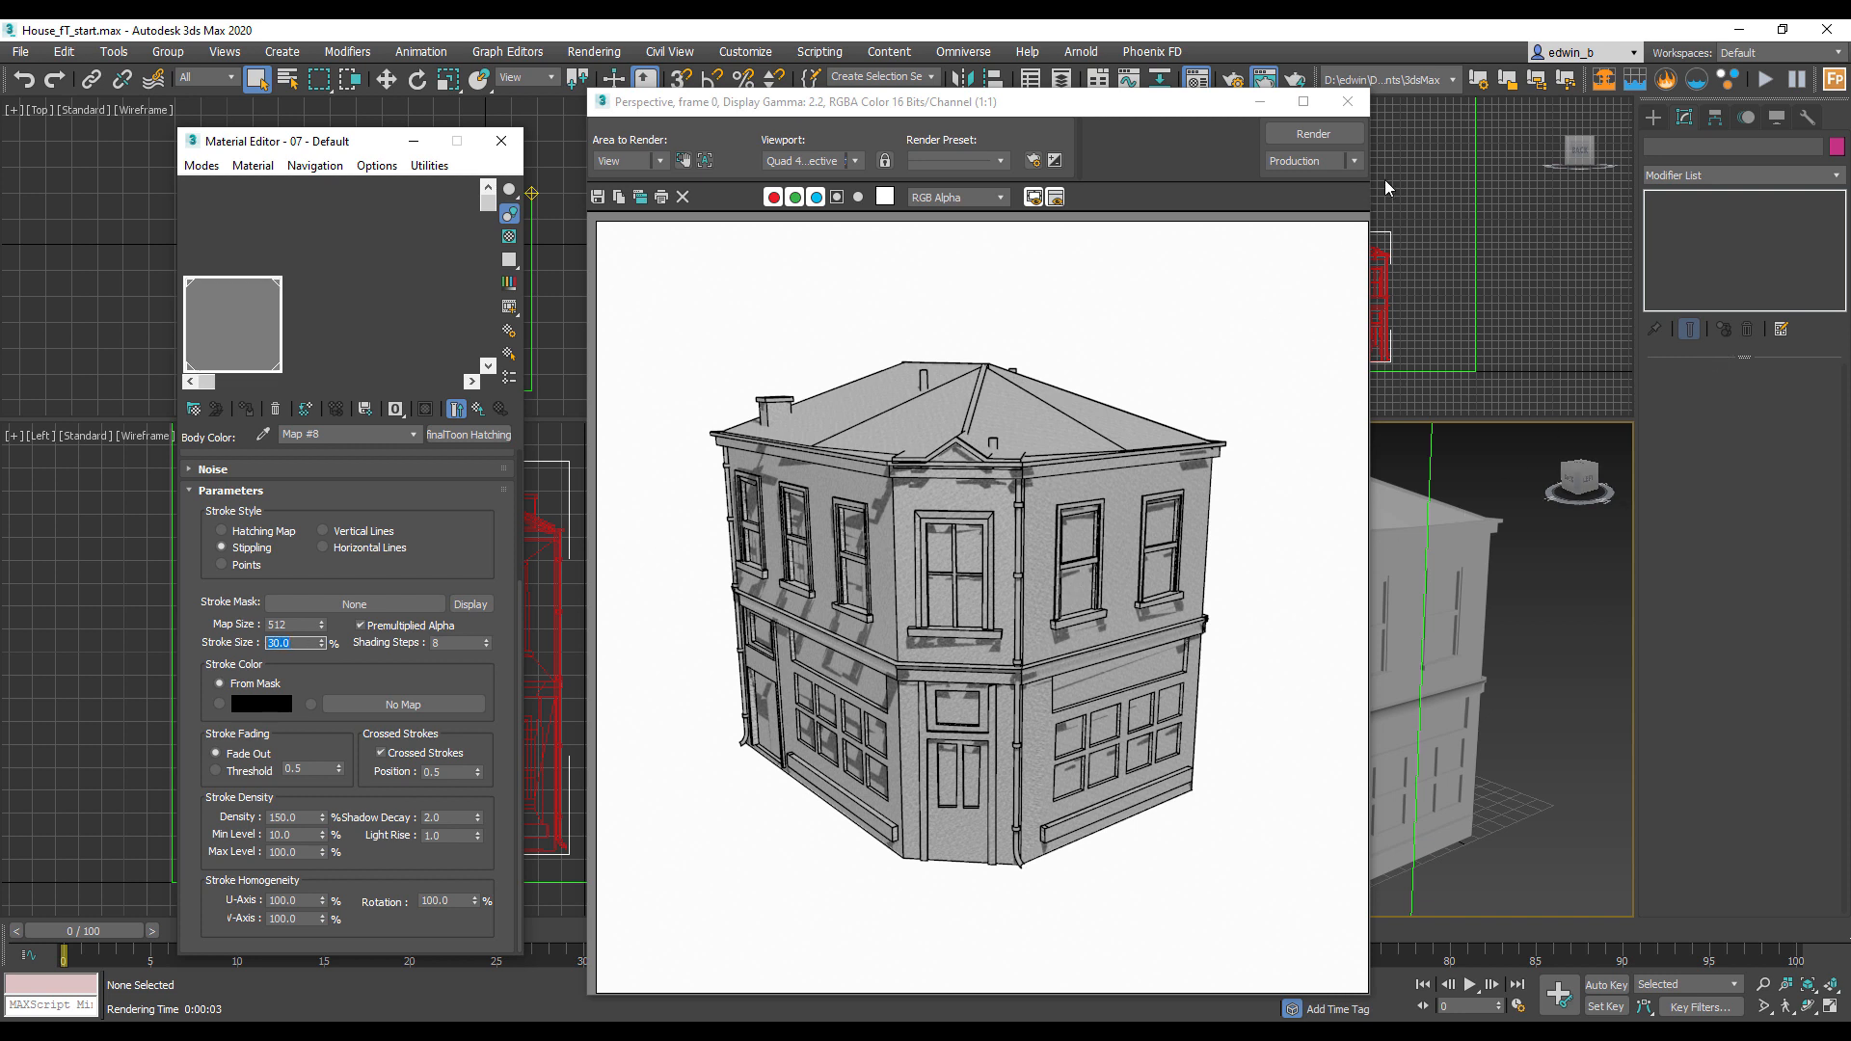
click(1321, 135)
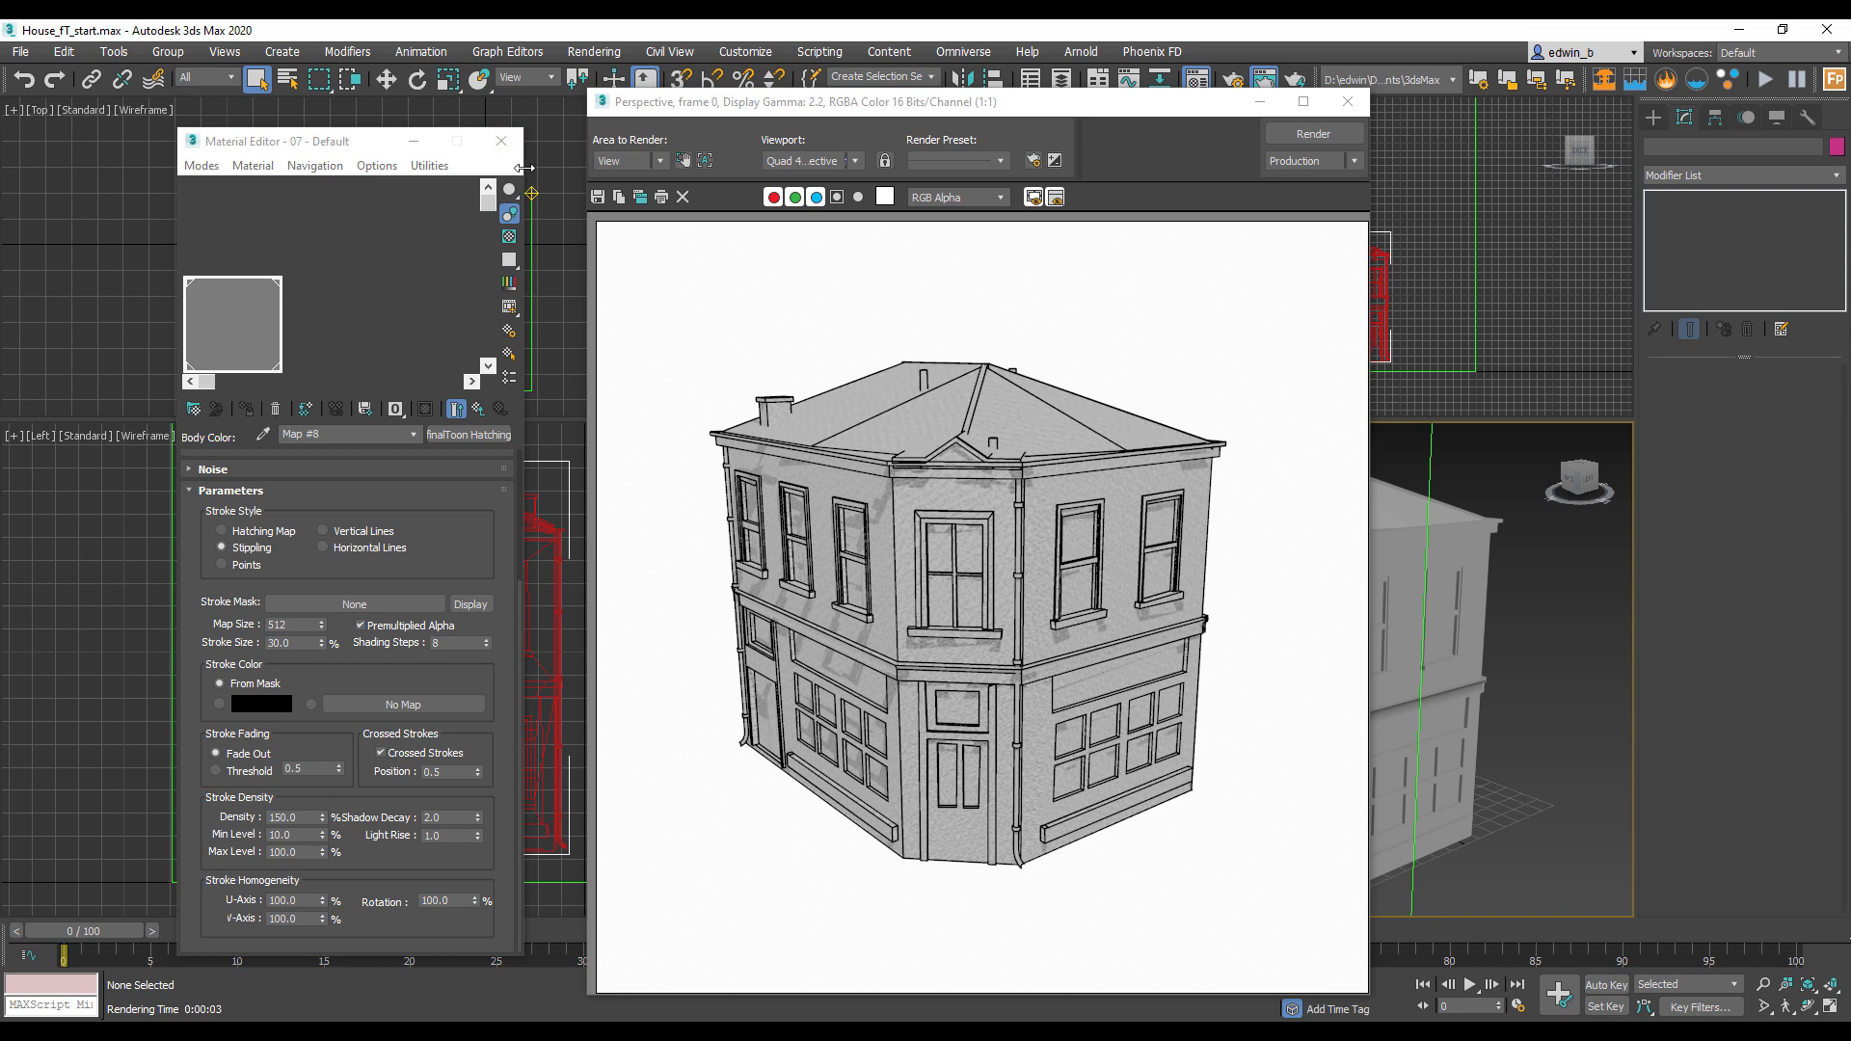
Step: Select the omni light in the back view and change its shadow type to Shadow Map
click(501, 141)
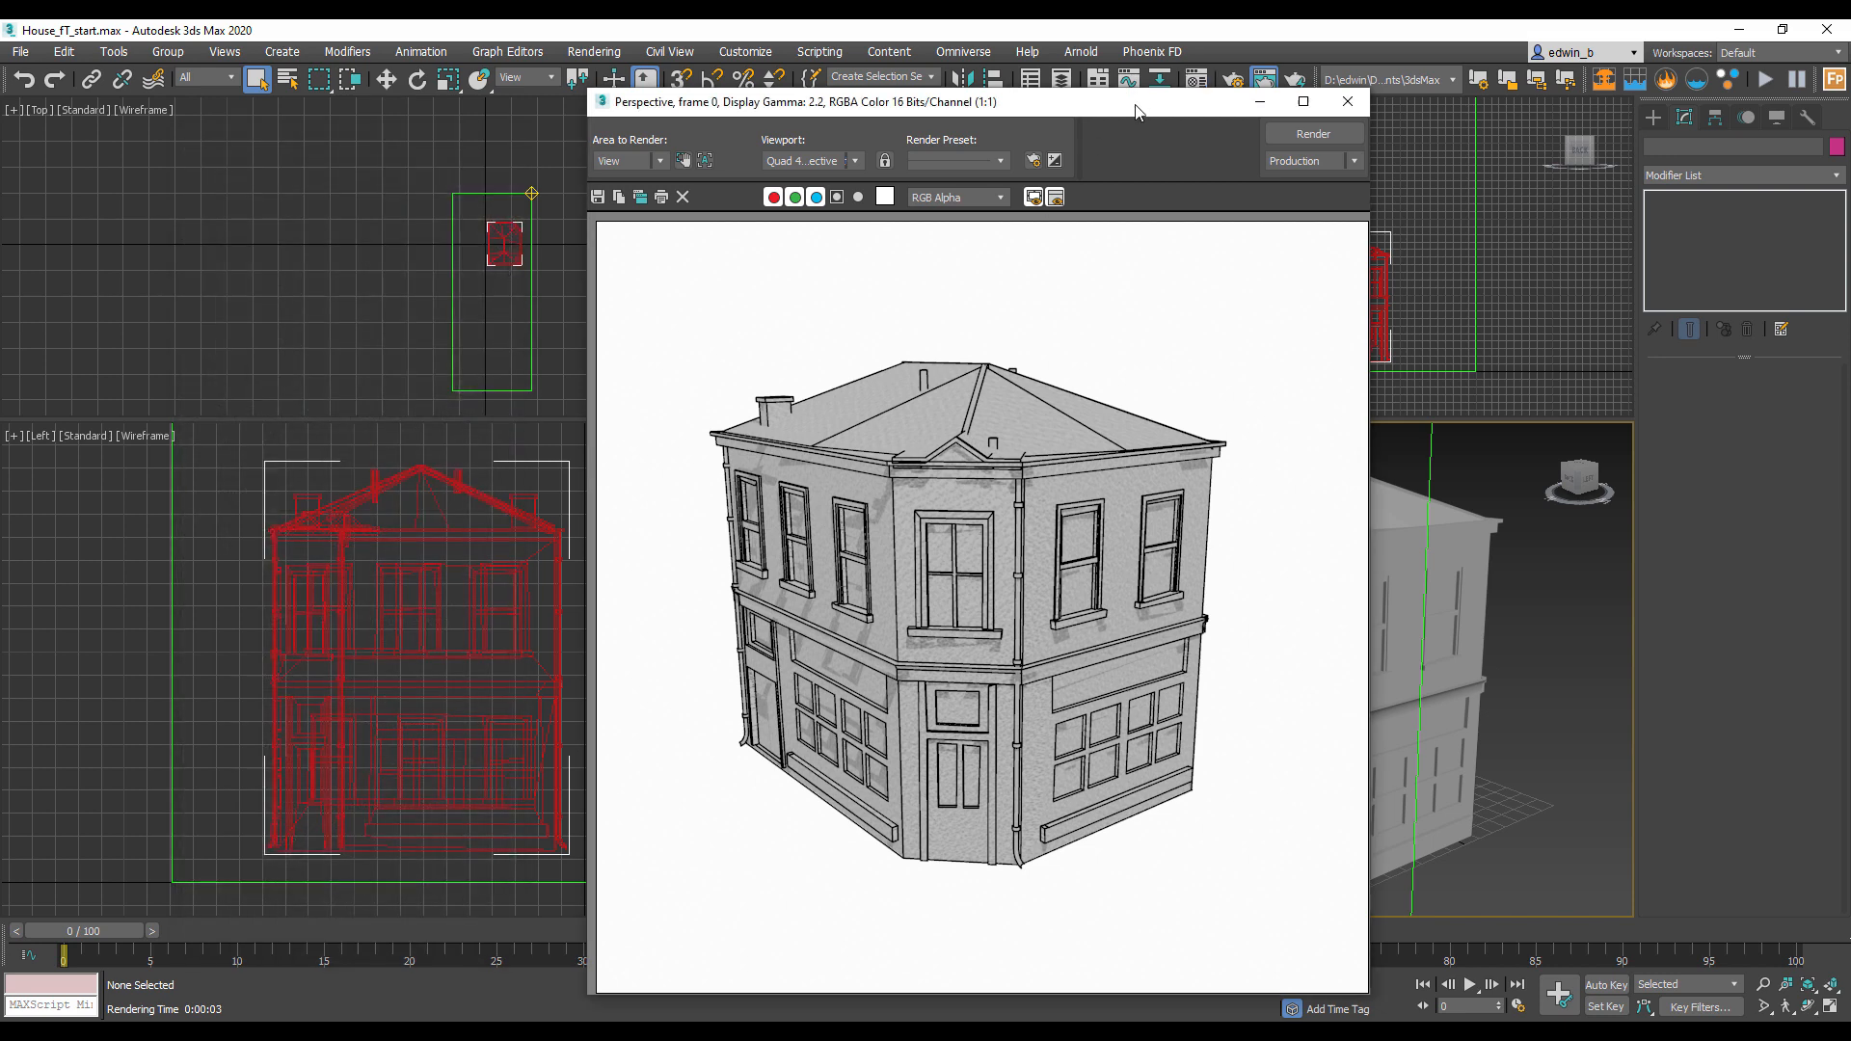
drag(1136, 110, 595, 94)
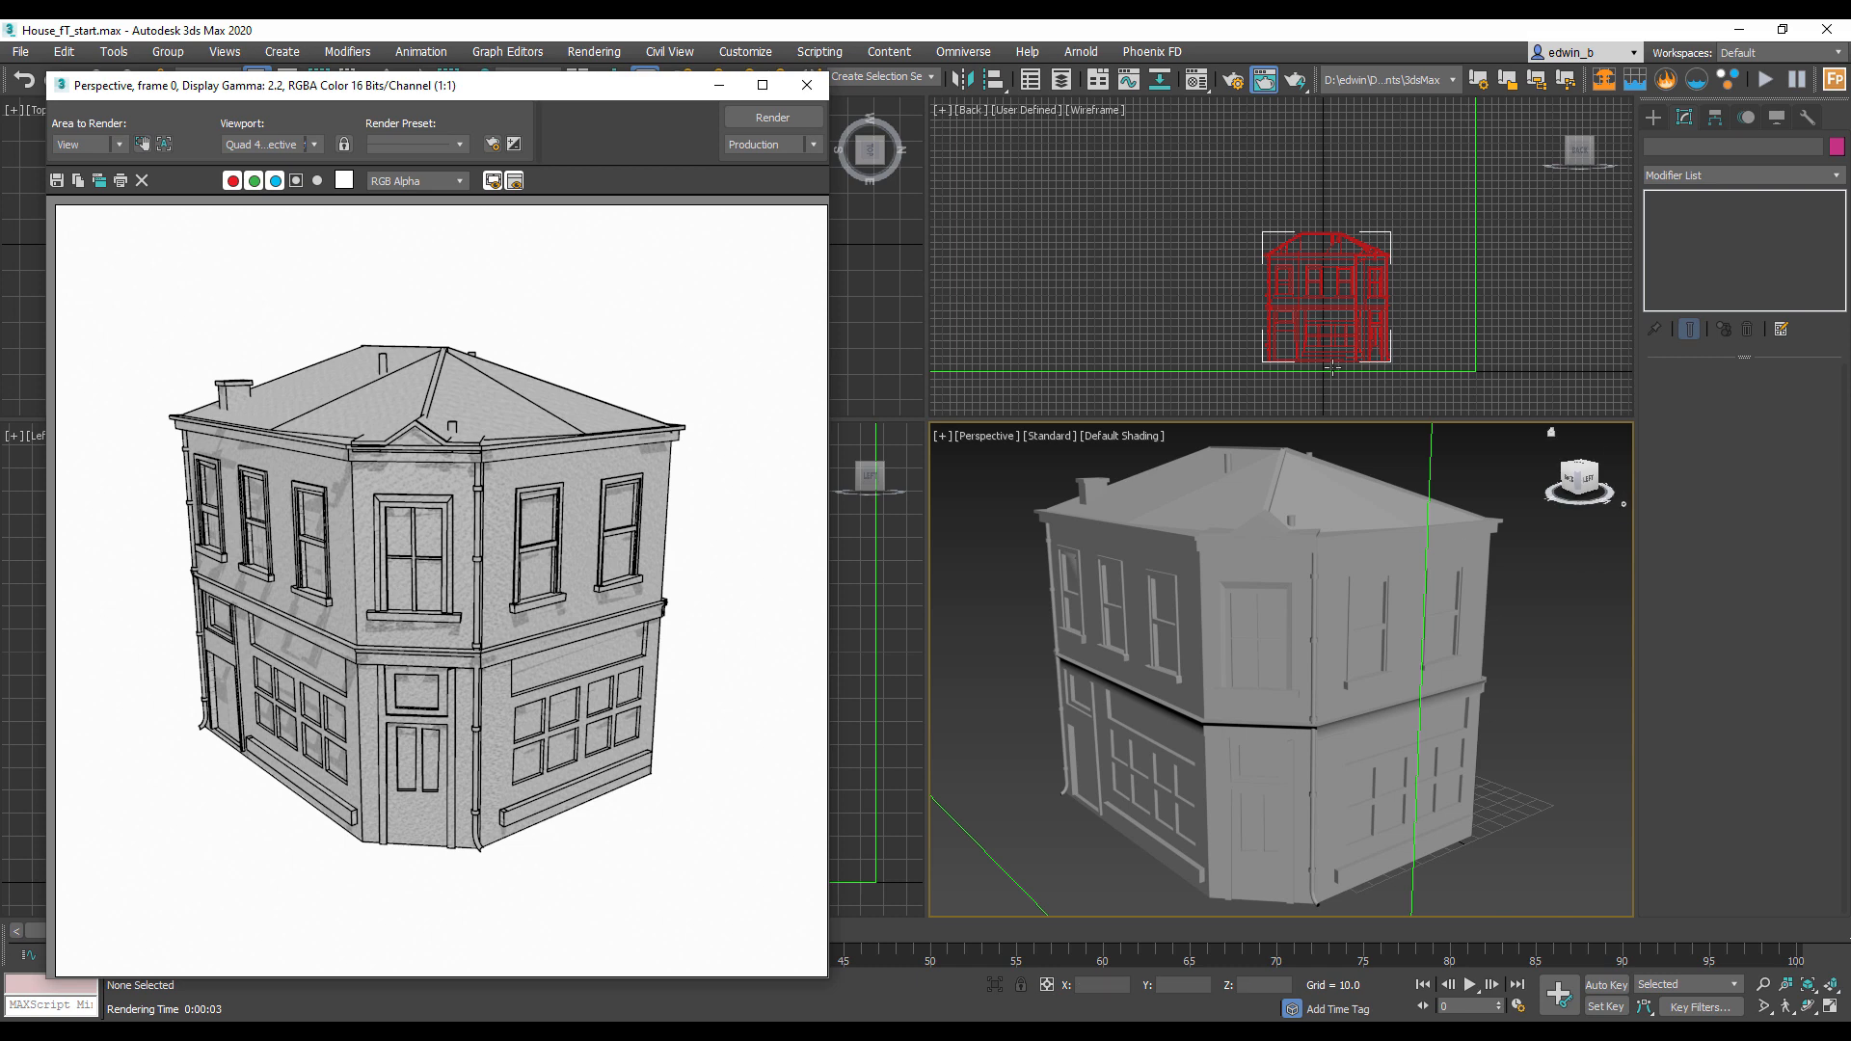
scroll(1331, 368, down, 5)
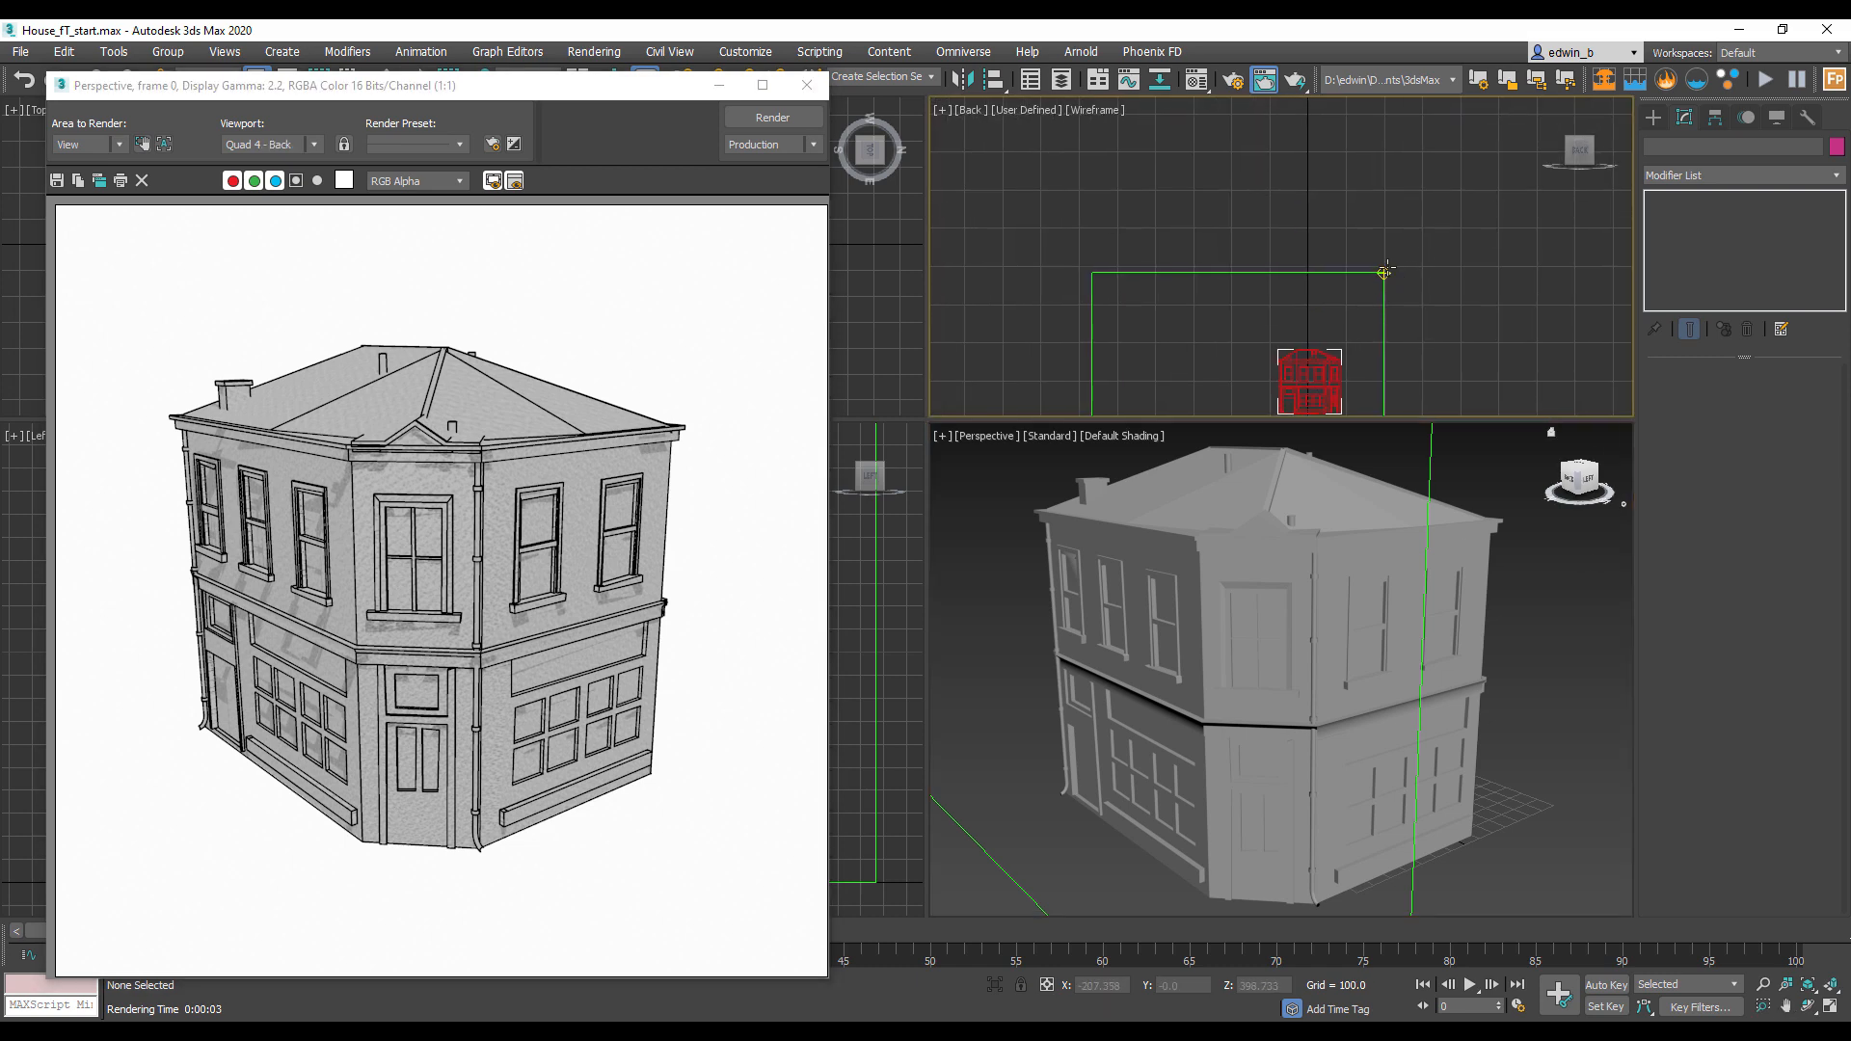
click(1385, 273)
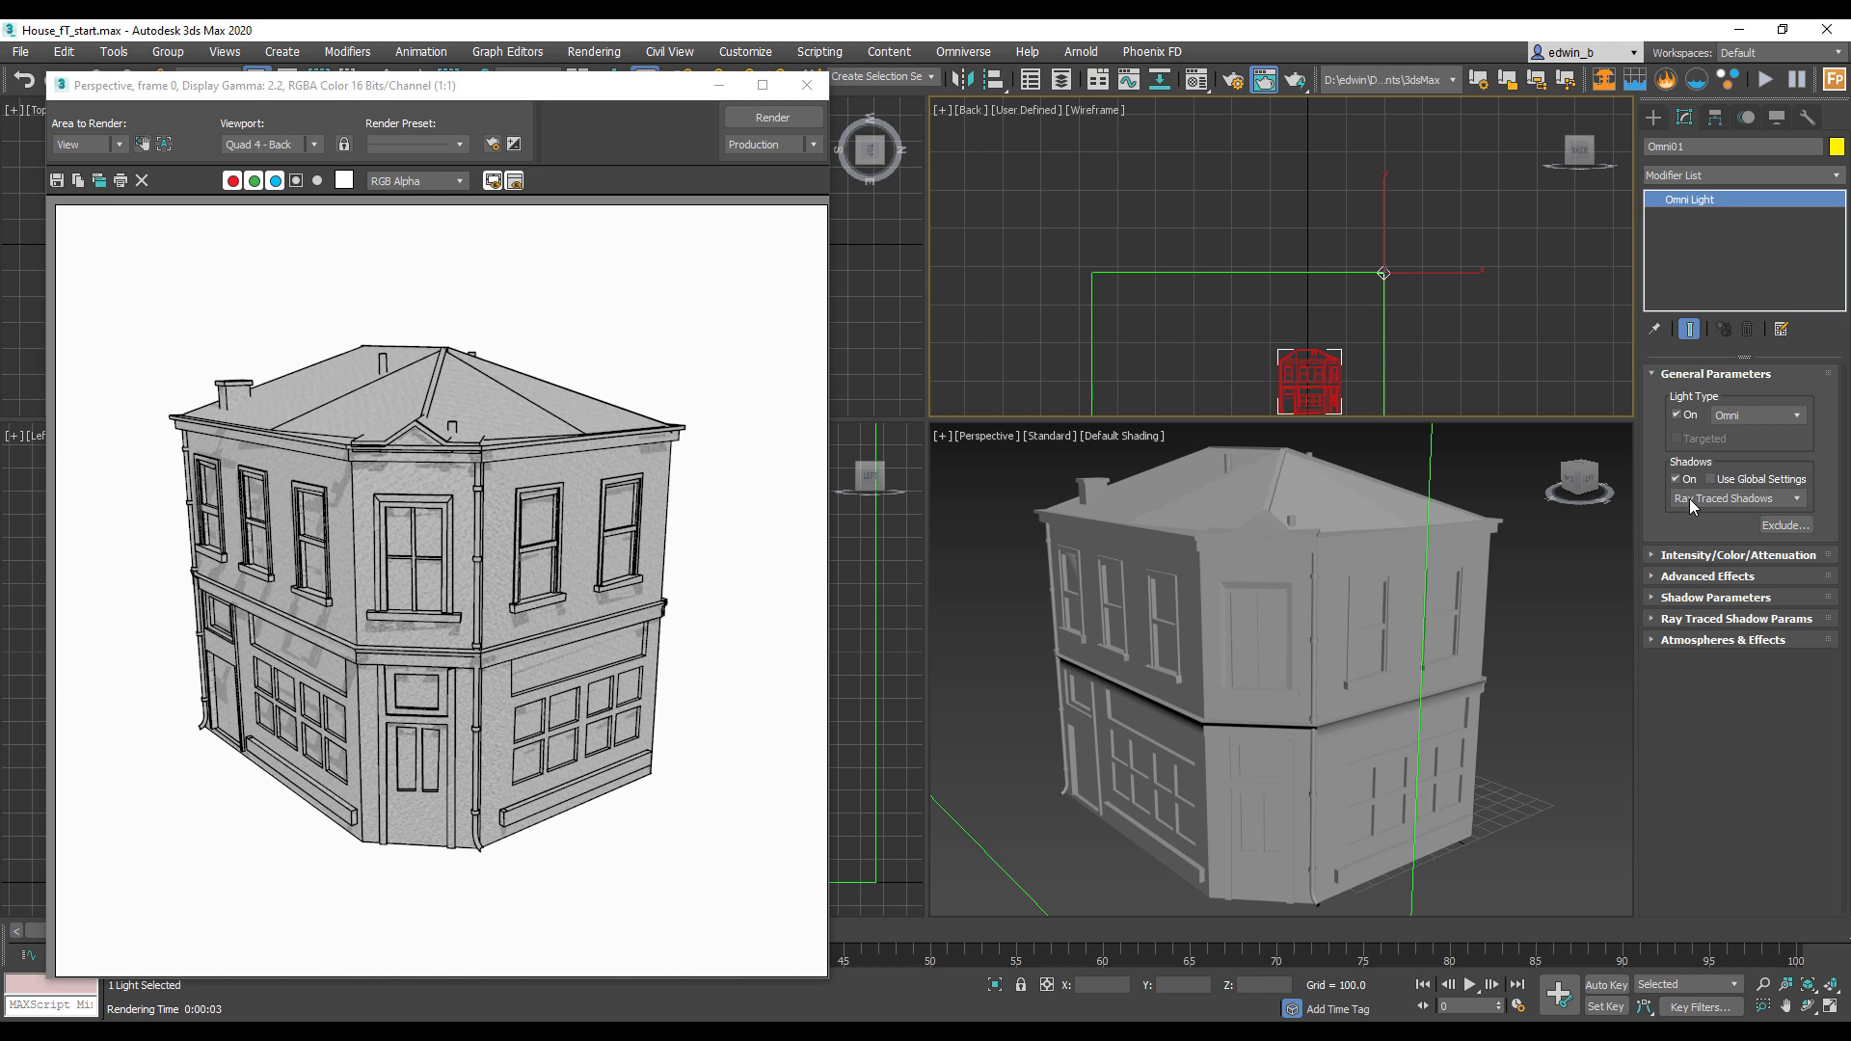
click(1715, 498)
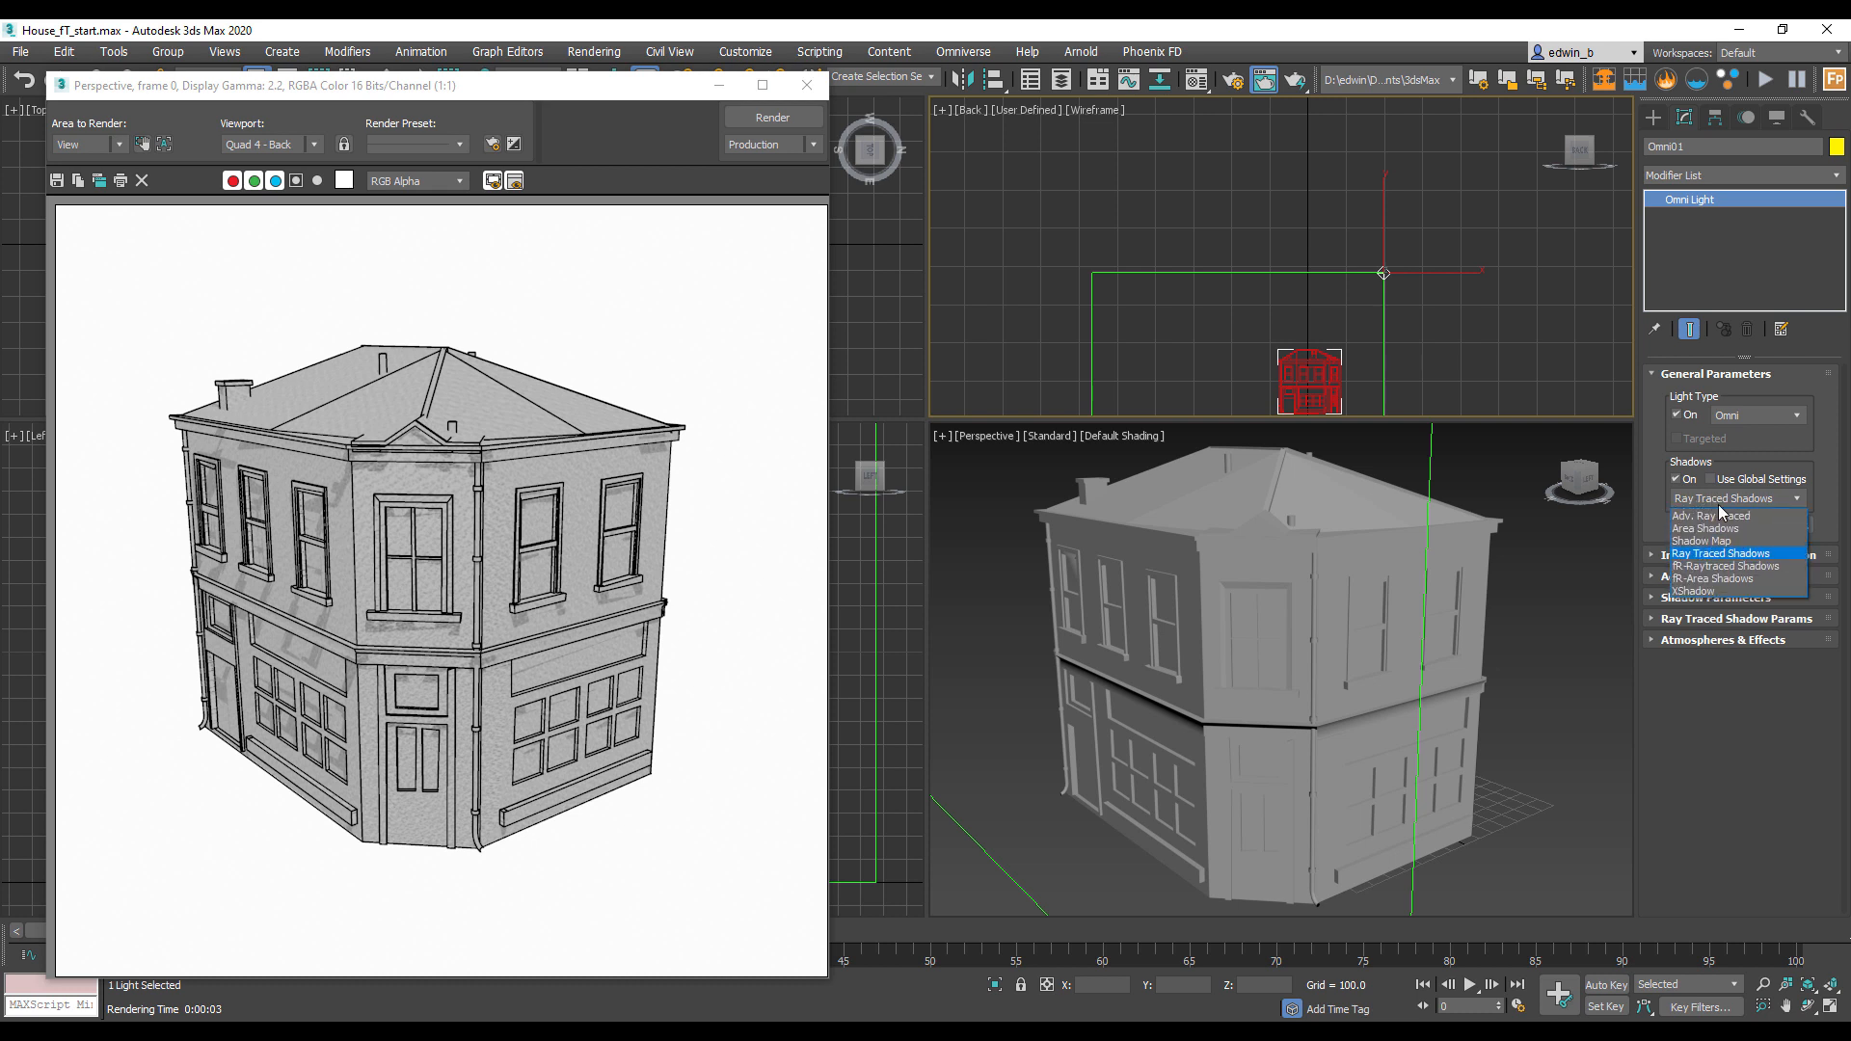
click(1708, 541)
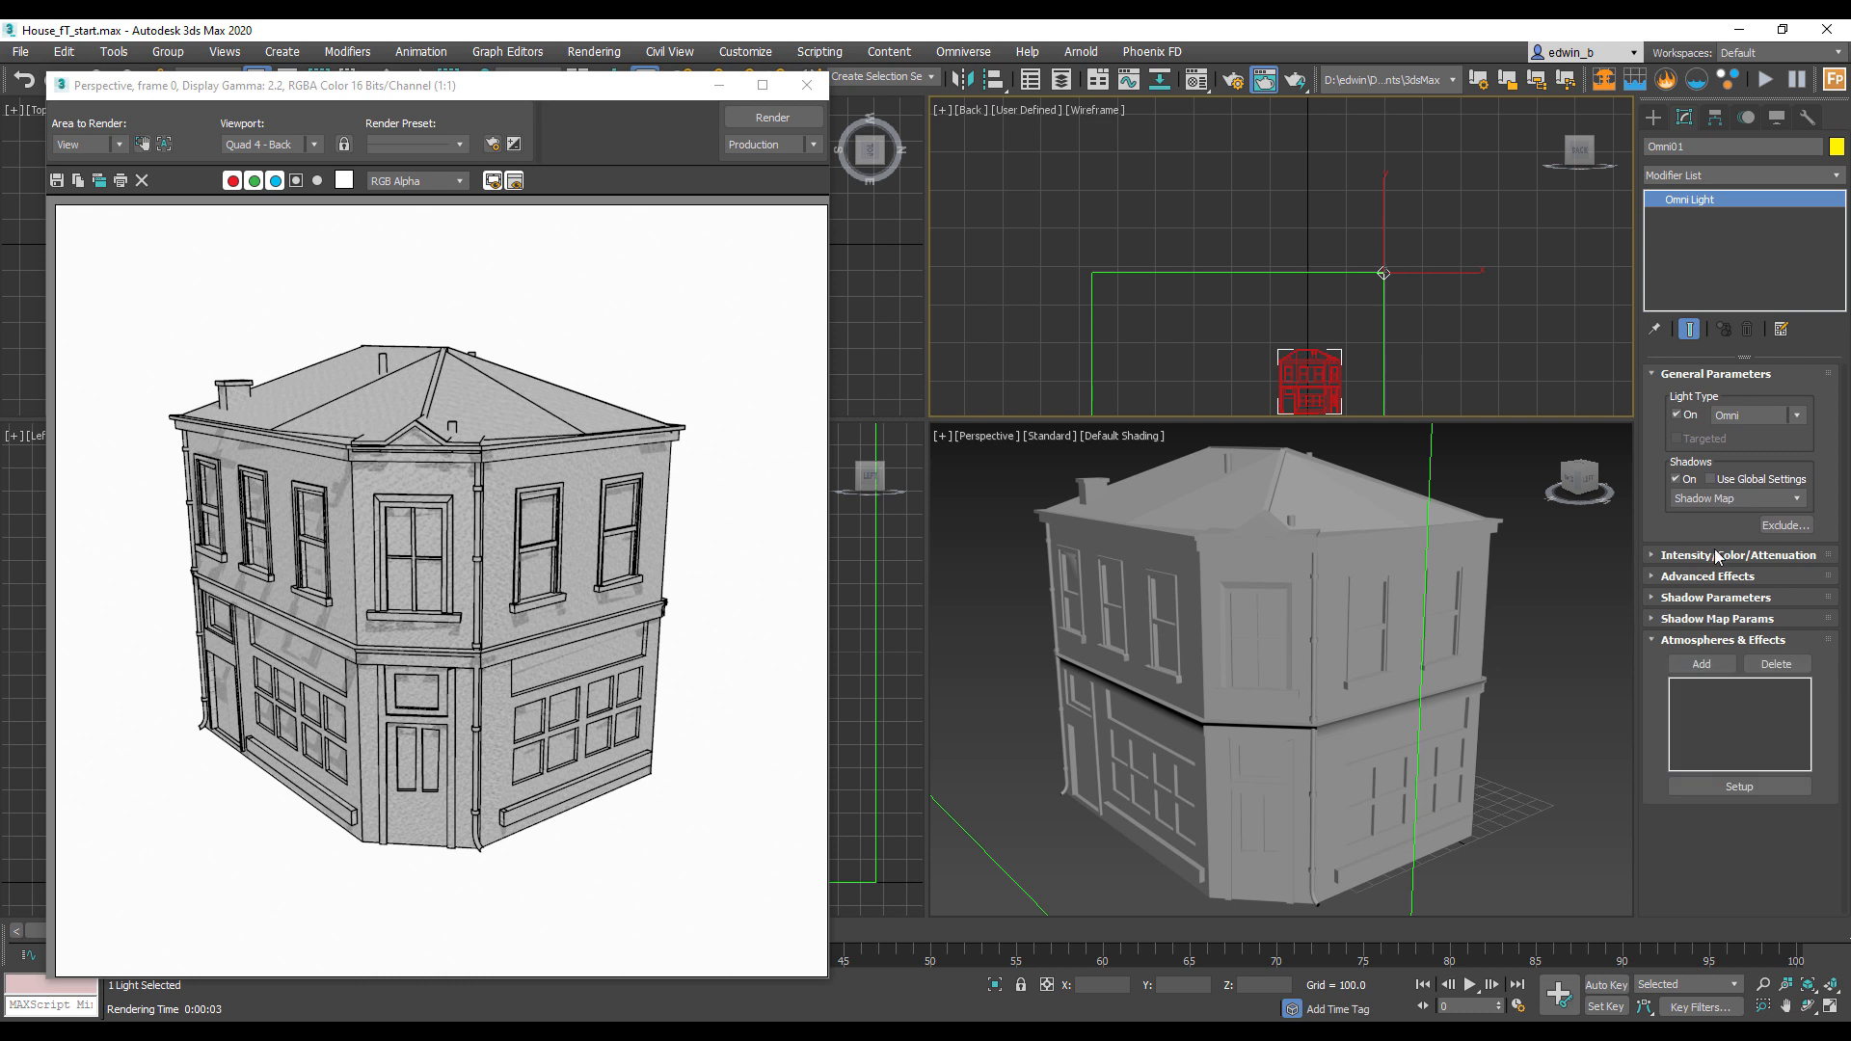
Step: Set the omni light's shadow map size to 1024 and render the perspective view
click(1693, 576)
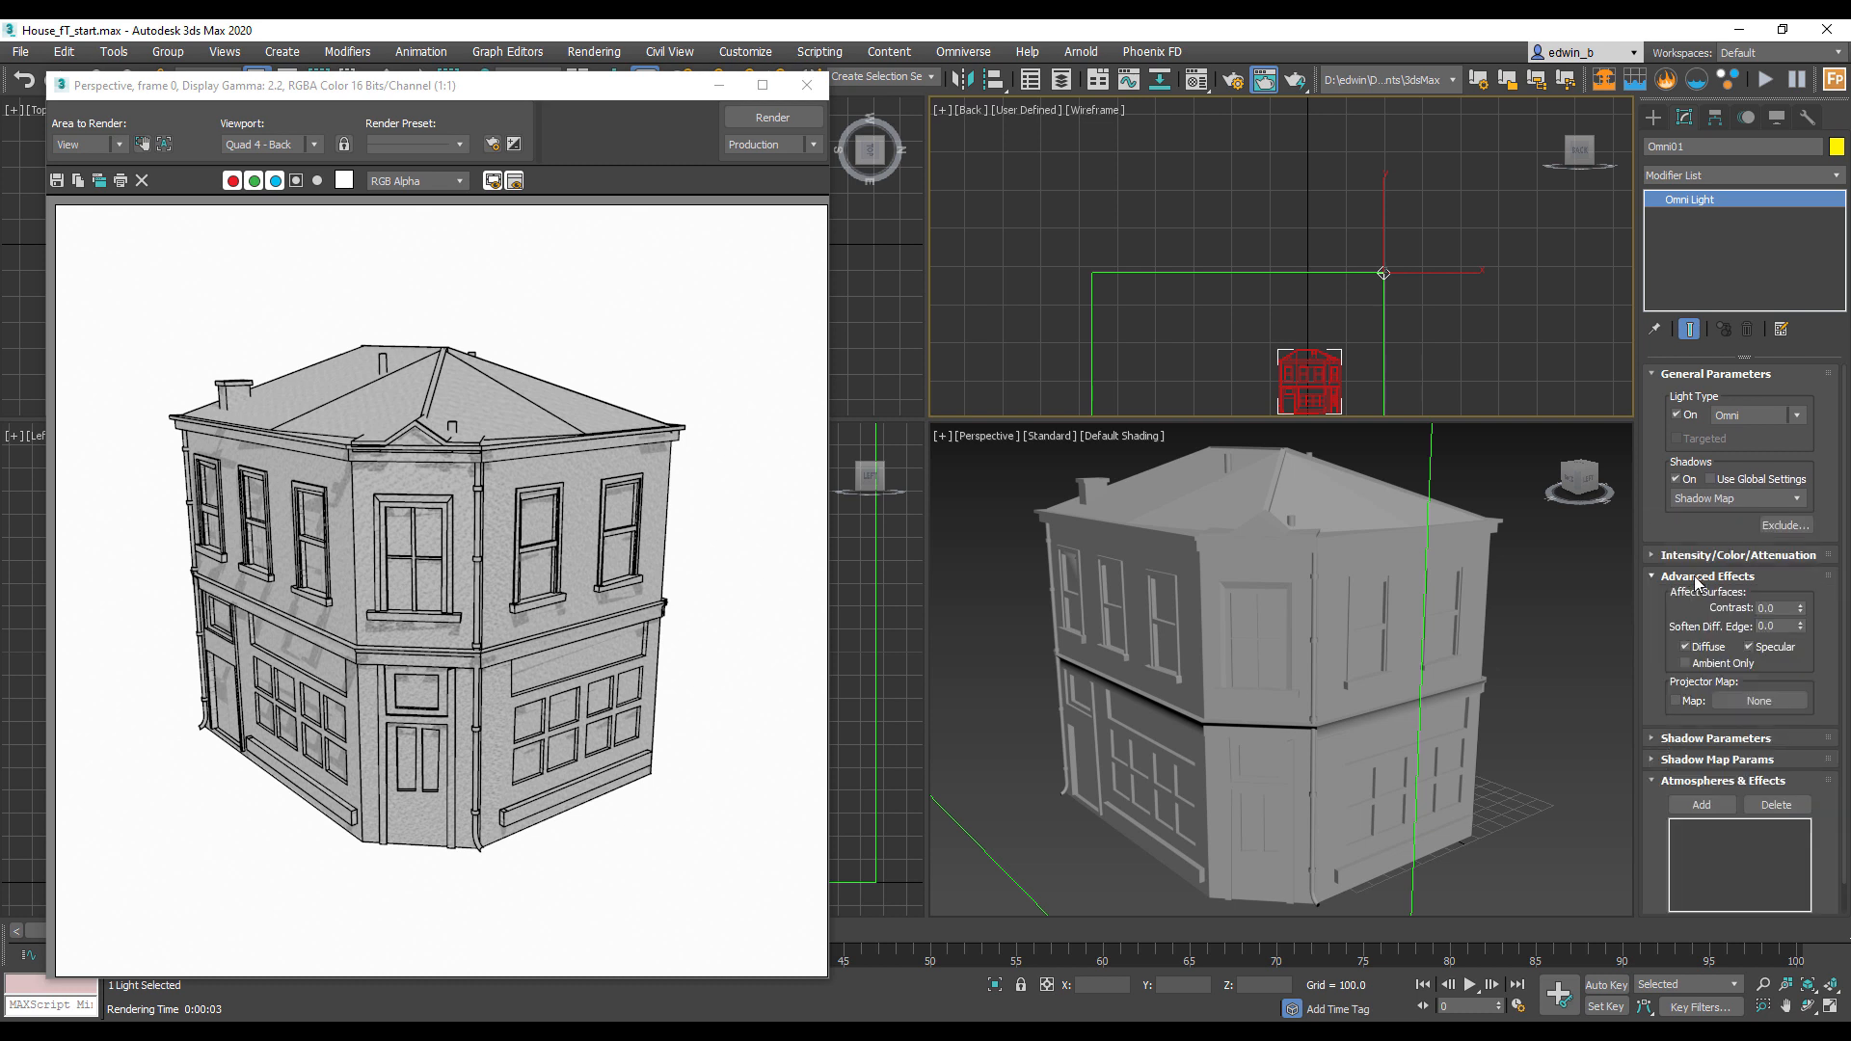
click(1695, 578)
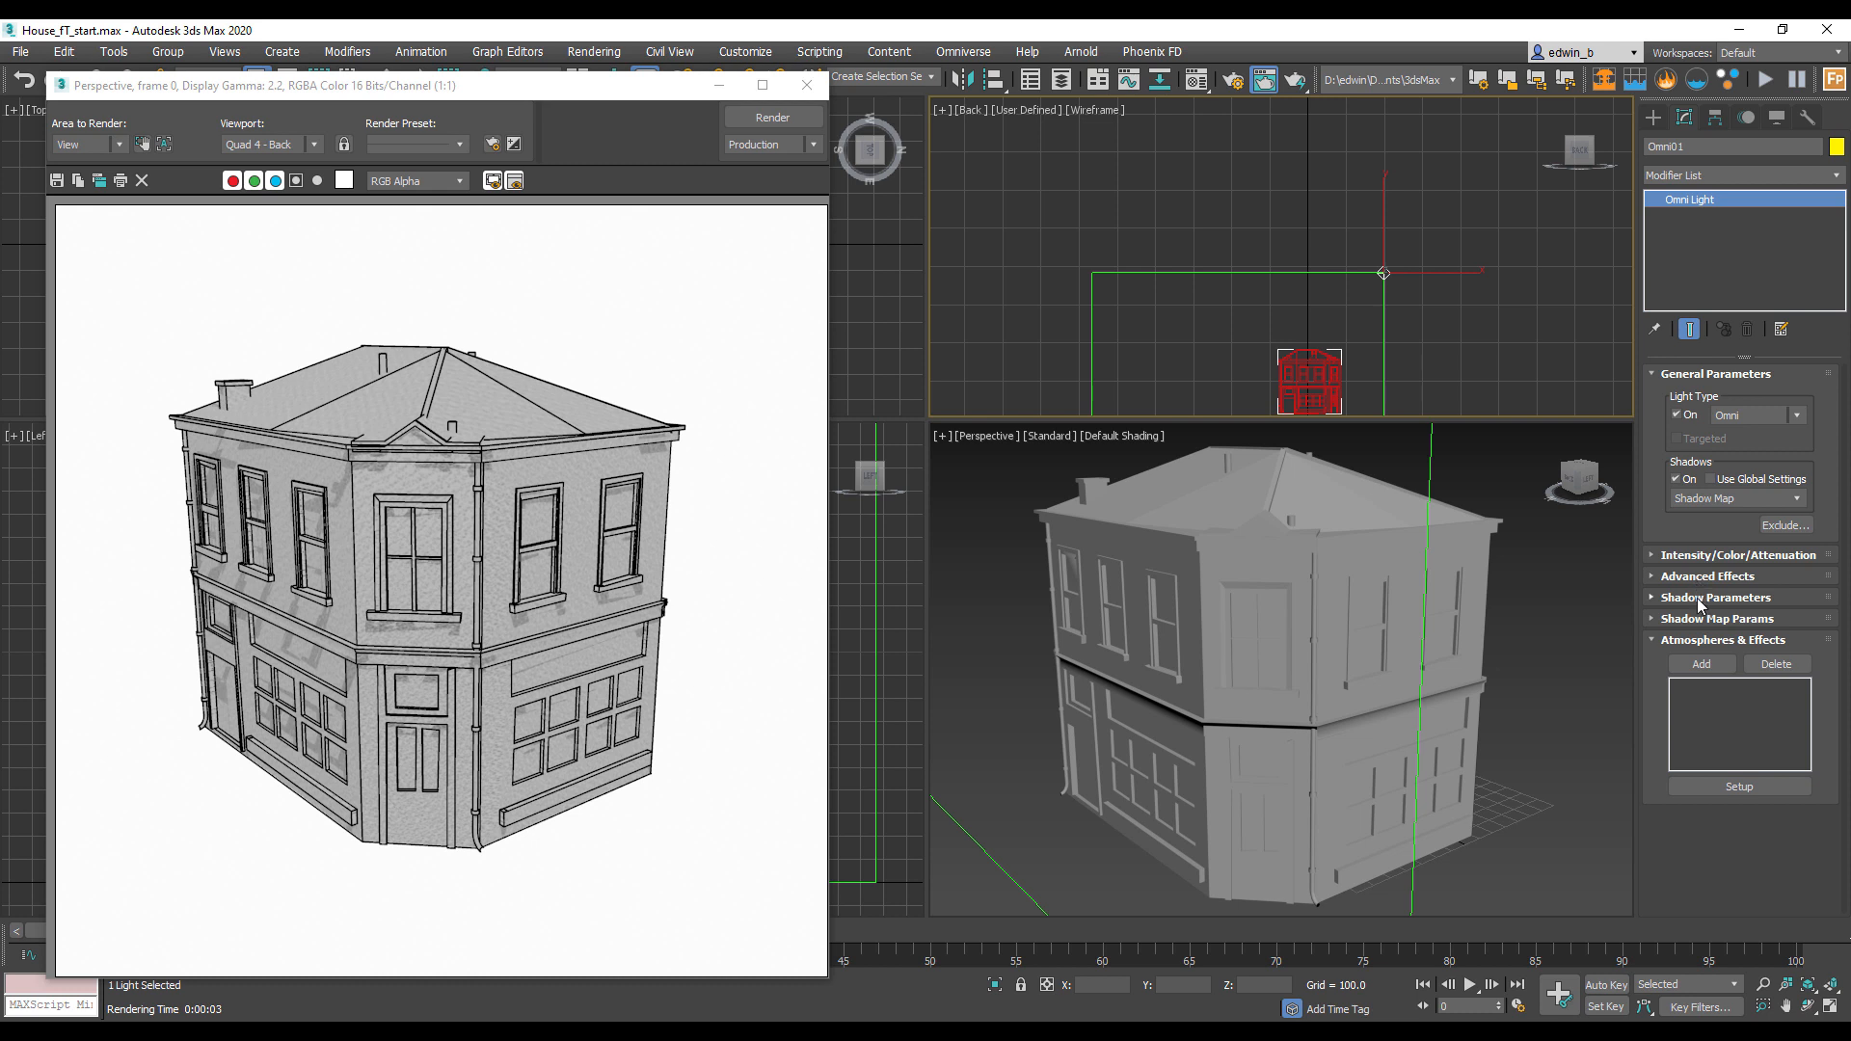
click(1698, 597)
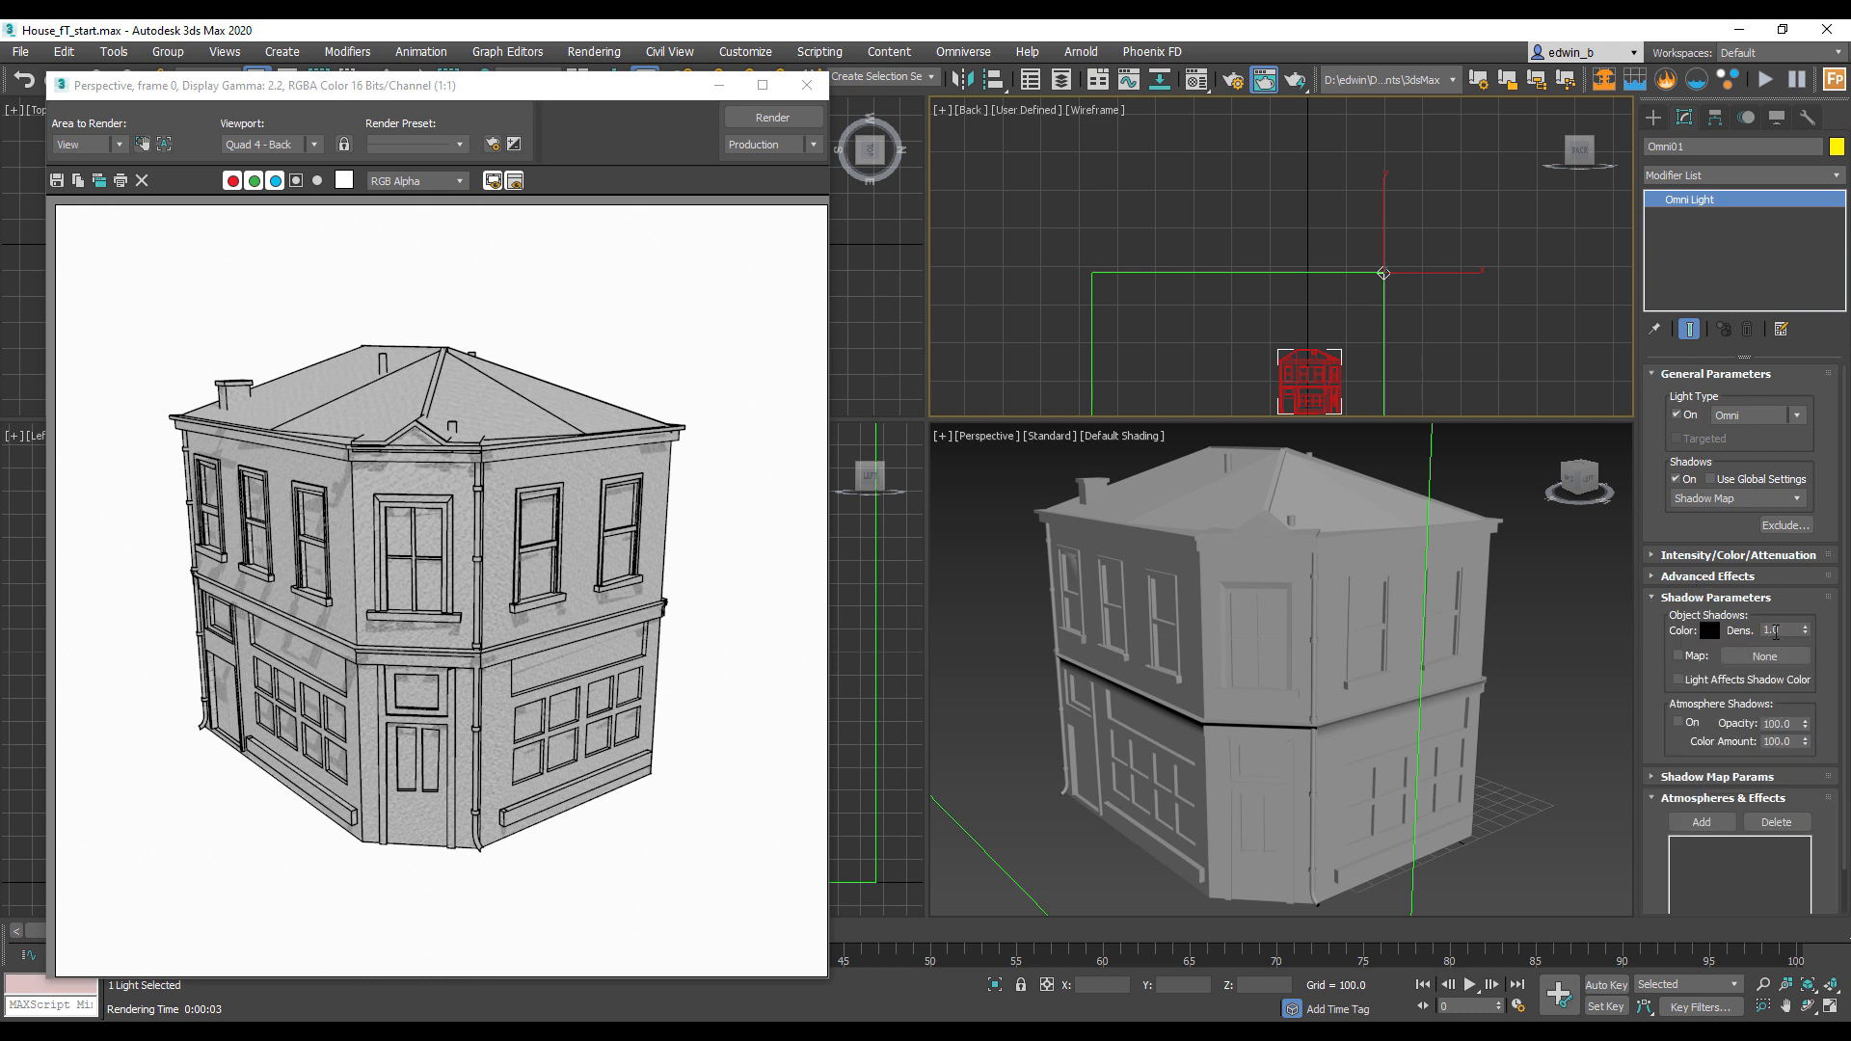
click(1710, 777)
double_click(1794, 802)
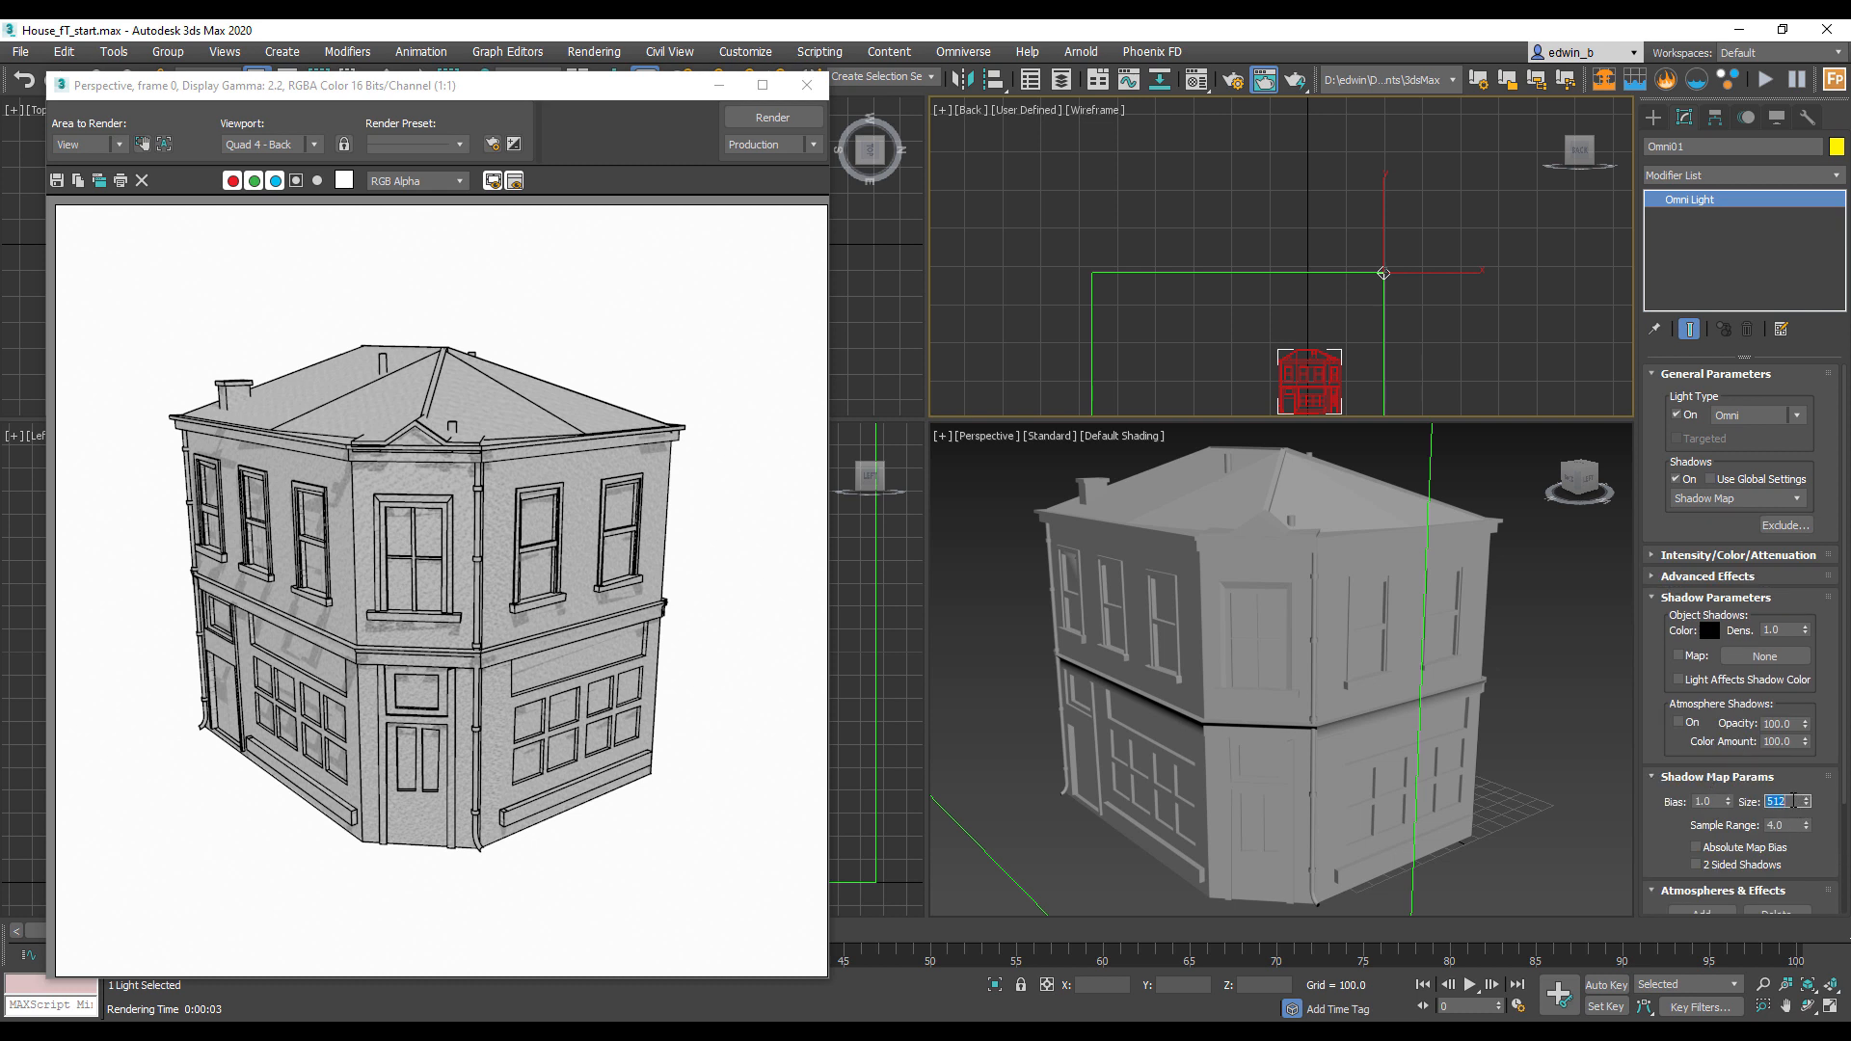
text(1024)
click(772, 117)
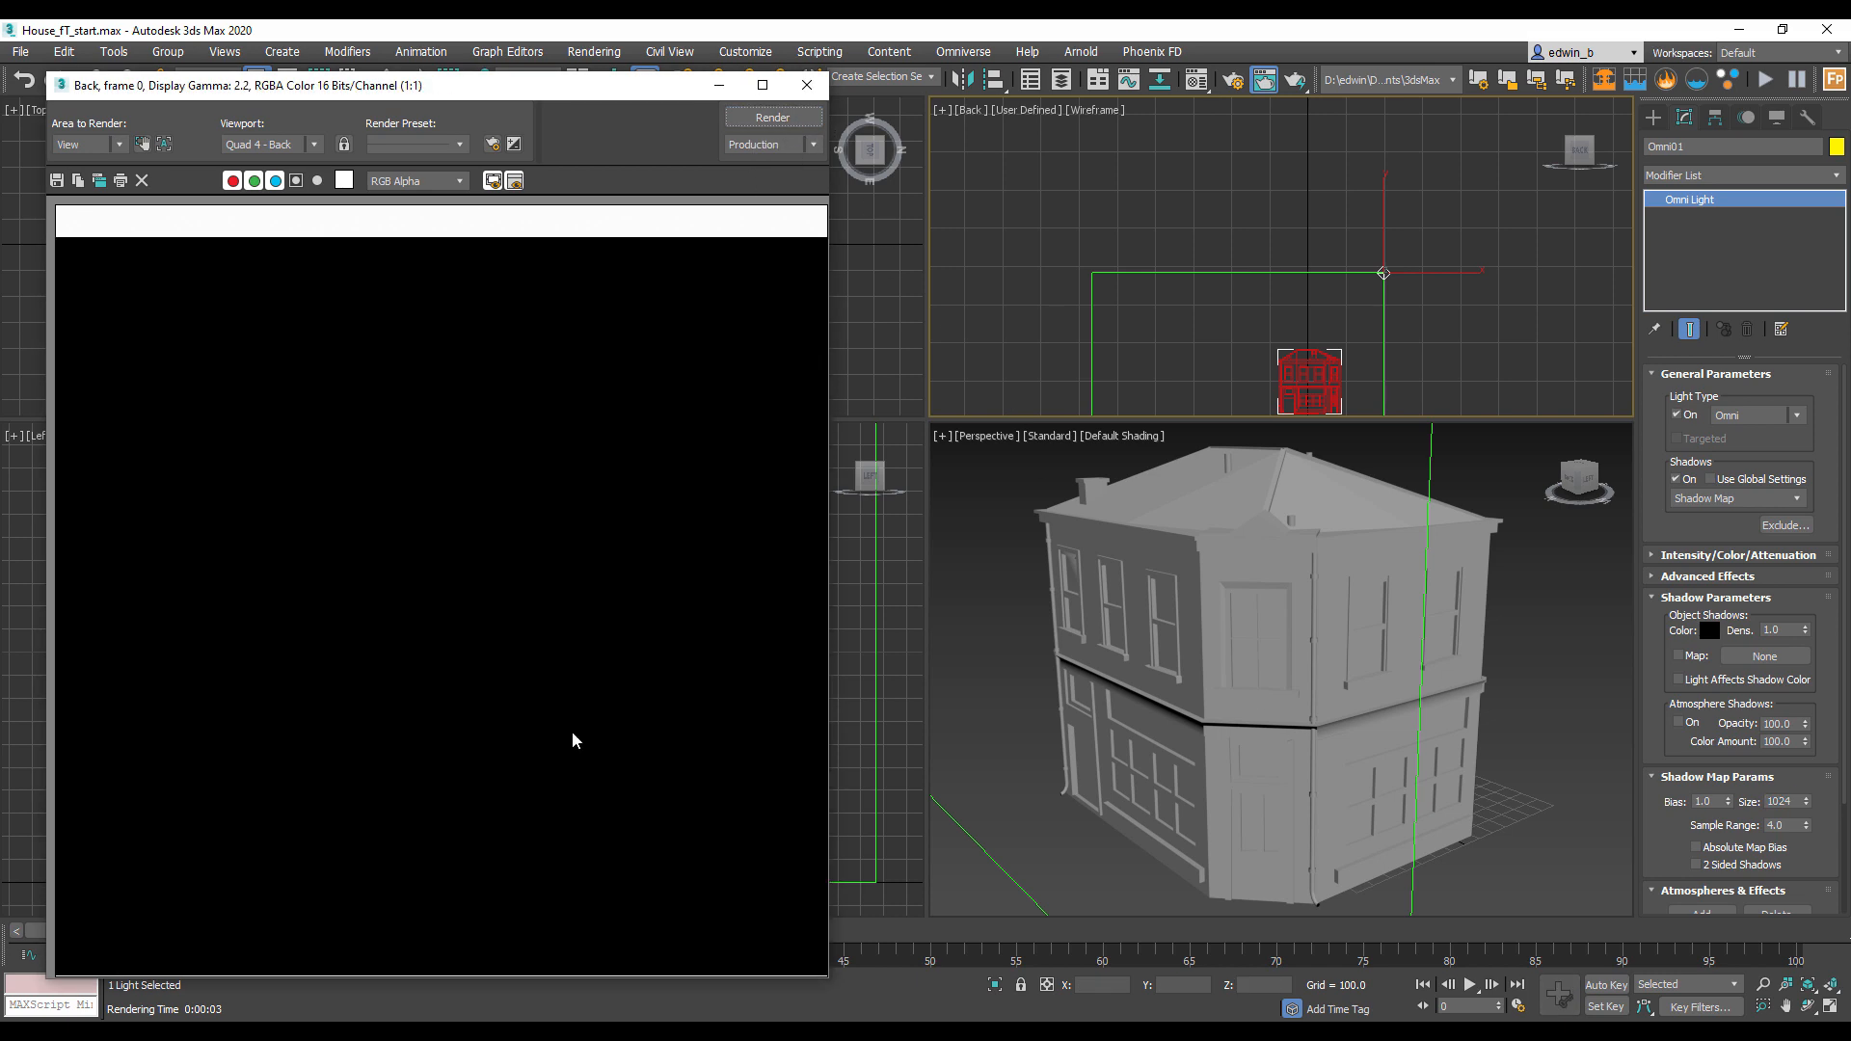
right_click(1106, 632)
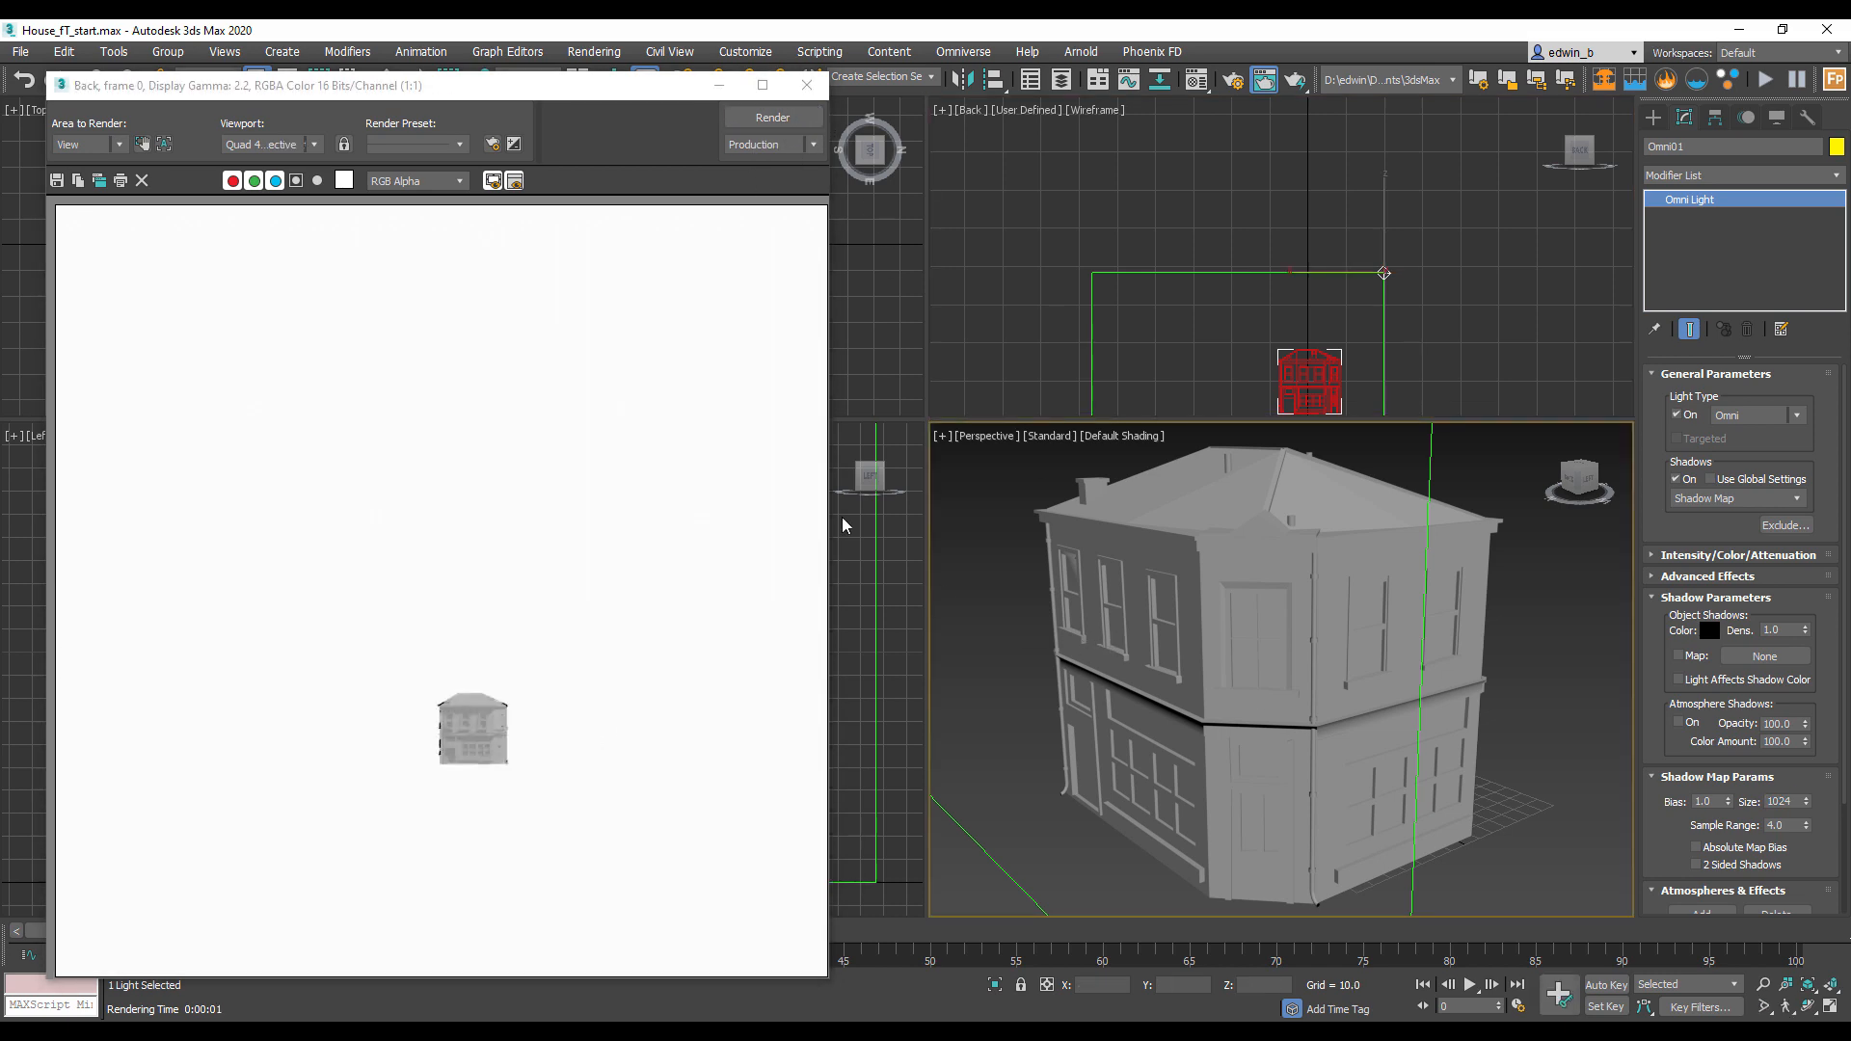
click(772, 117)
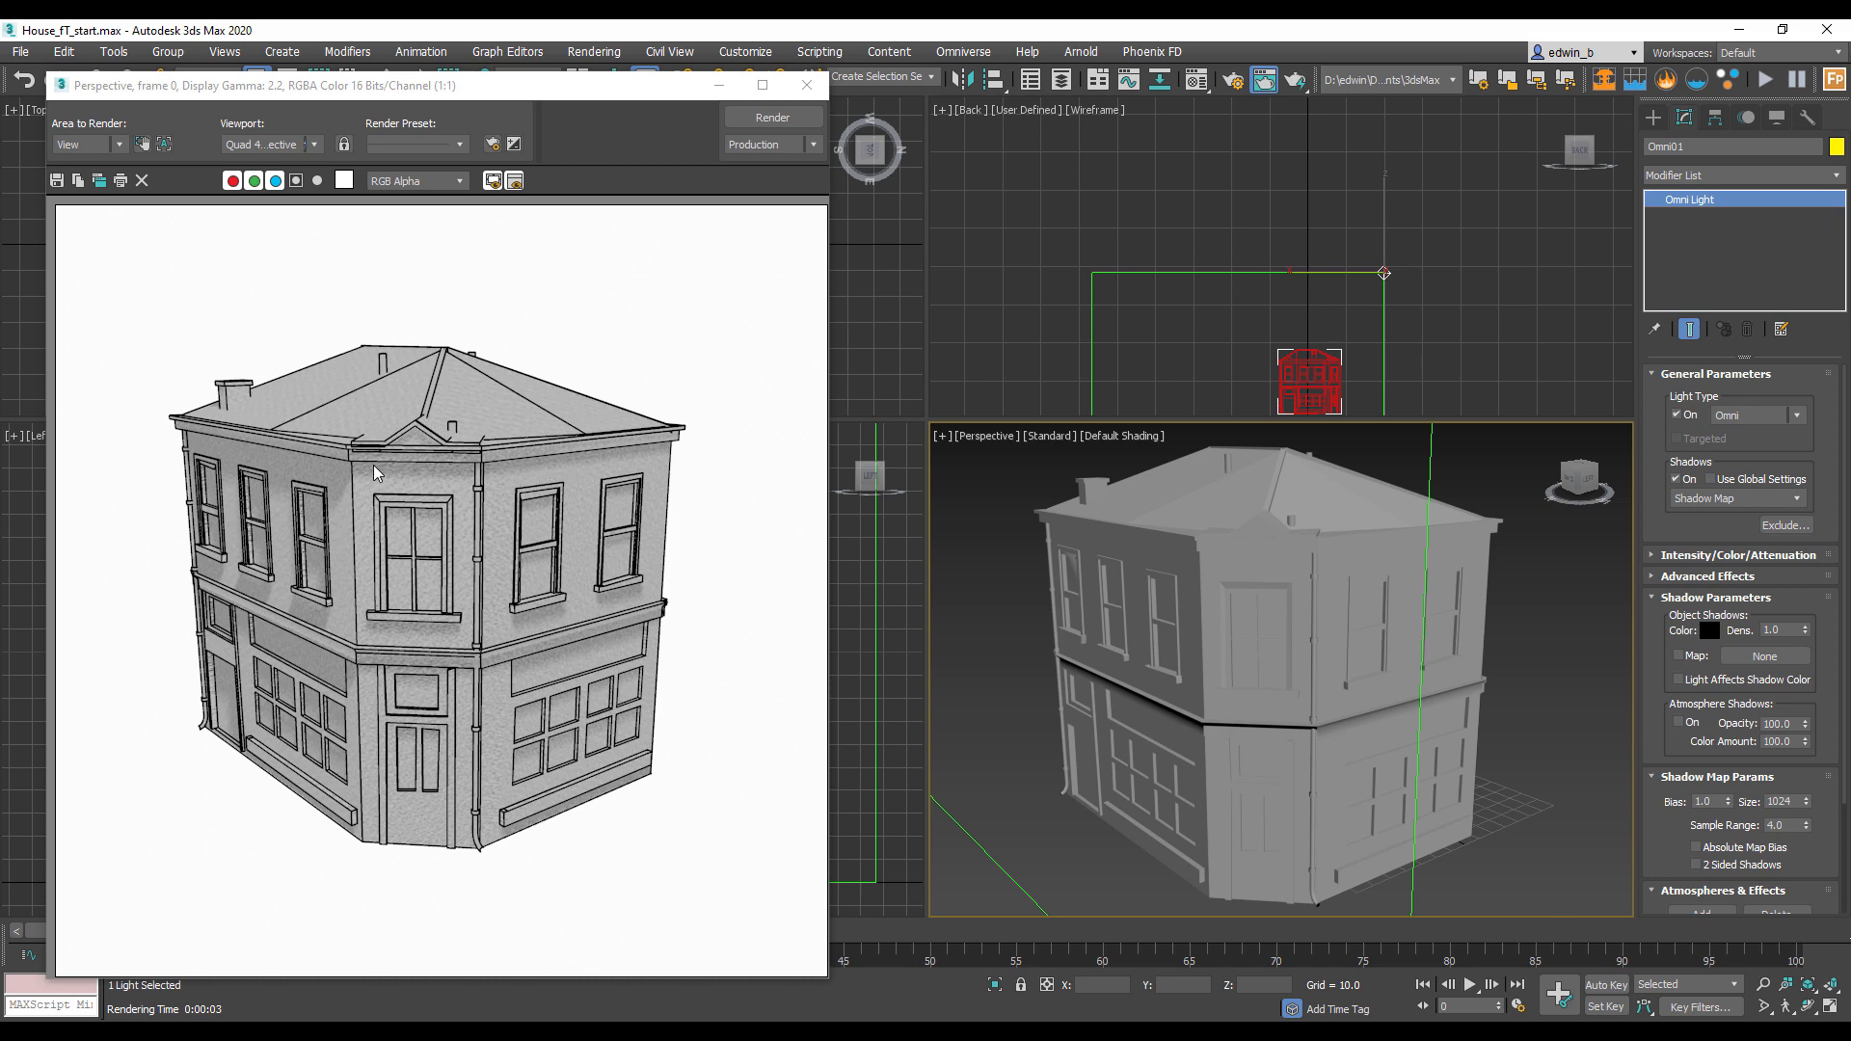
Step: Reopen the house's finalToon material and examine the shadow above the corner window up close in the render
drag(622, 87, 1178, 131)
click(1195, 81)
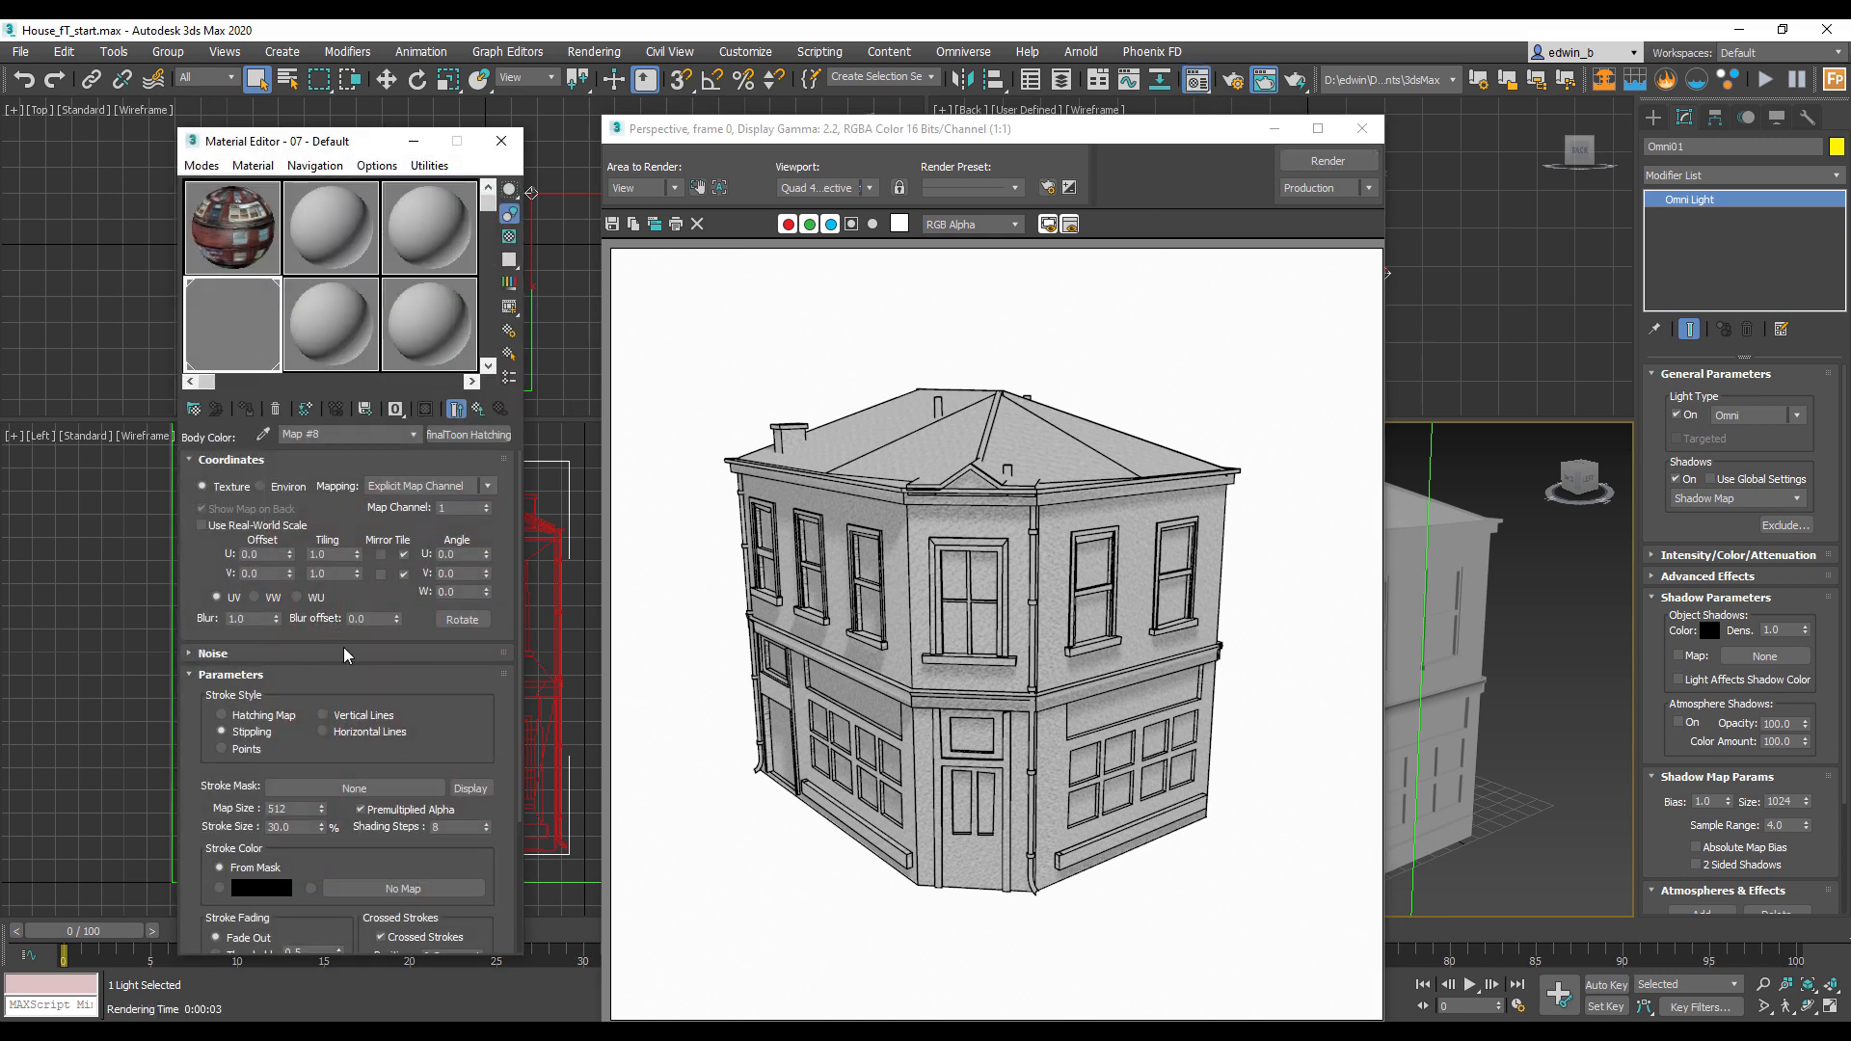
click(478, 409)
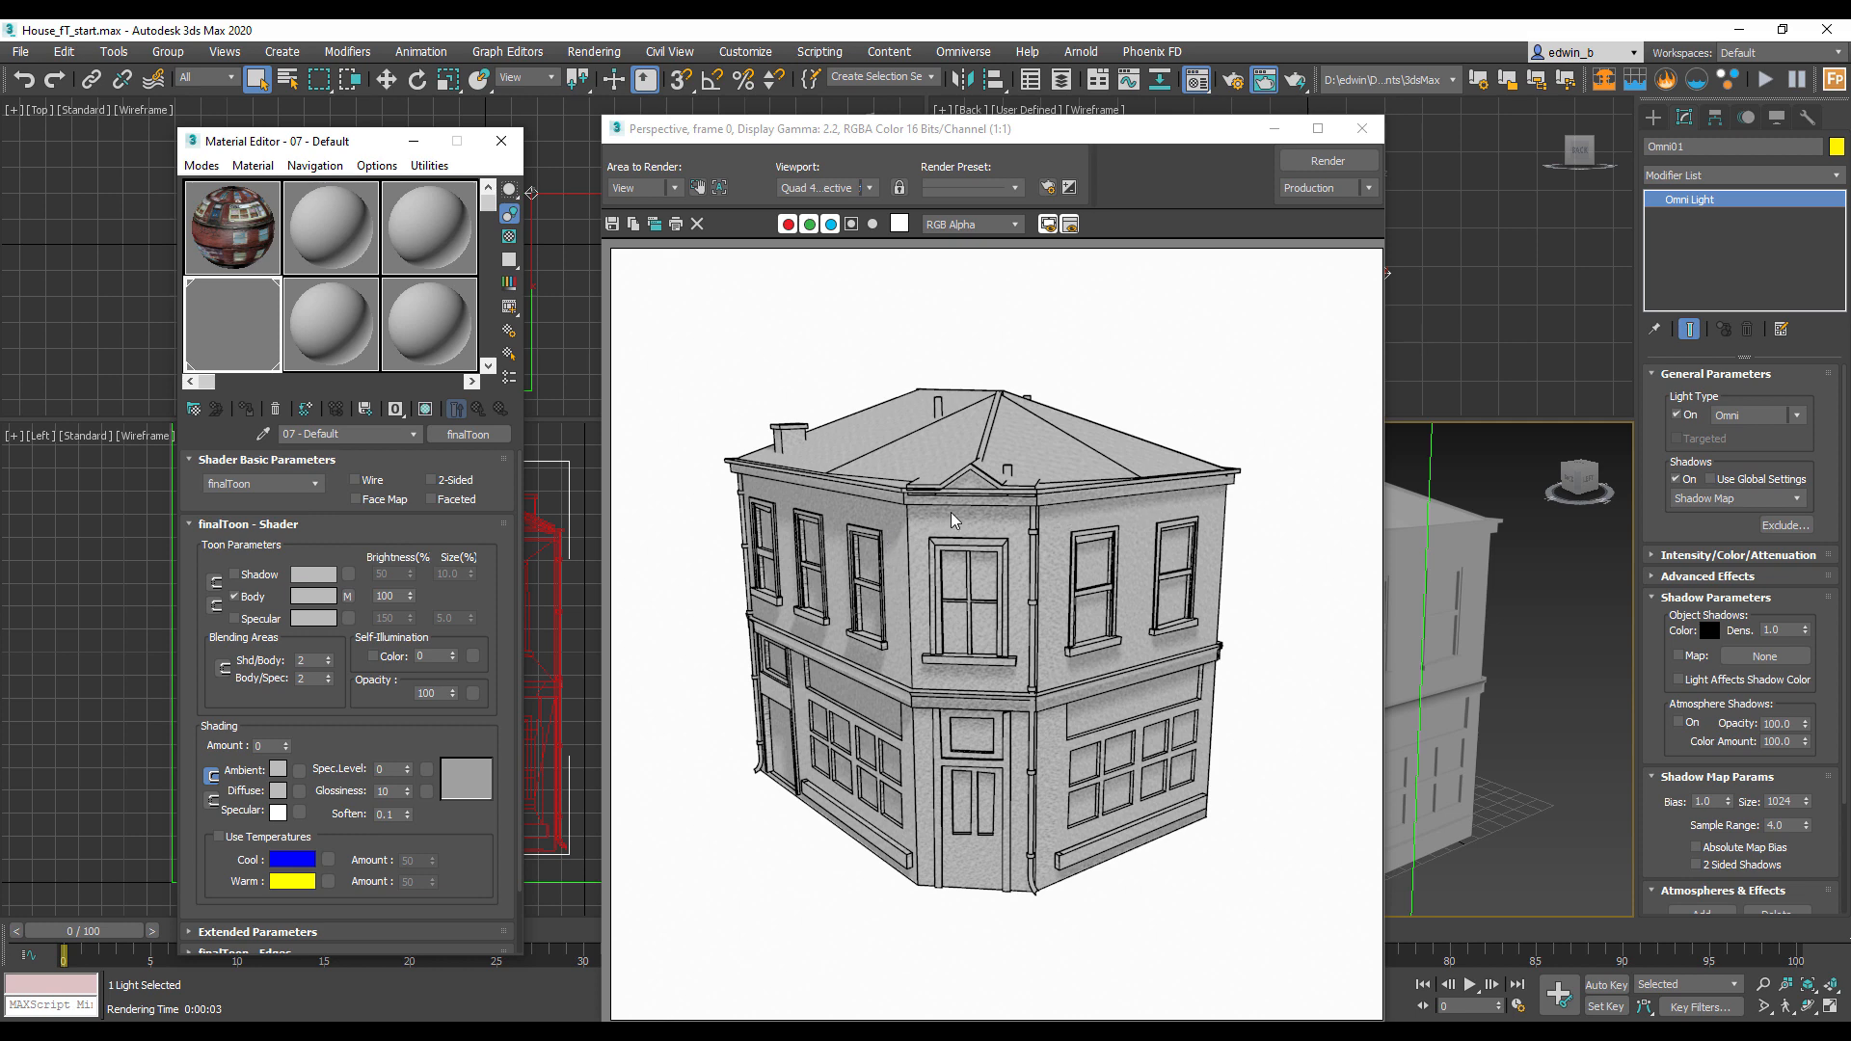
scroll(951, 512, up, 2)
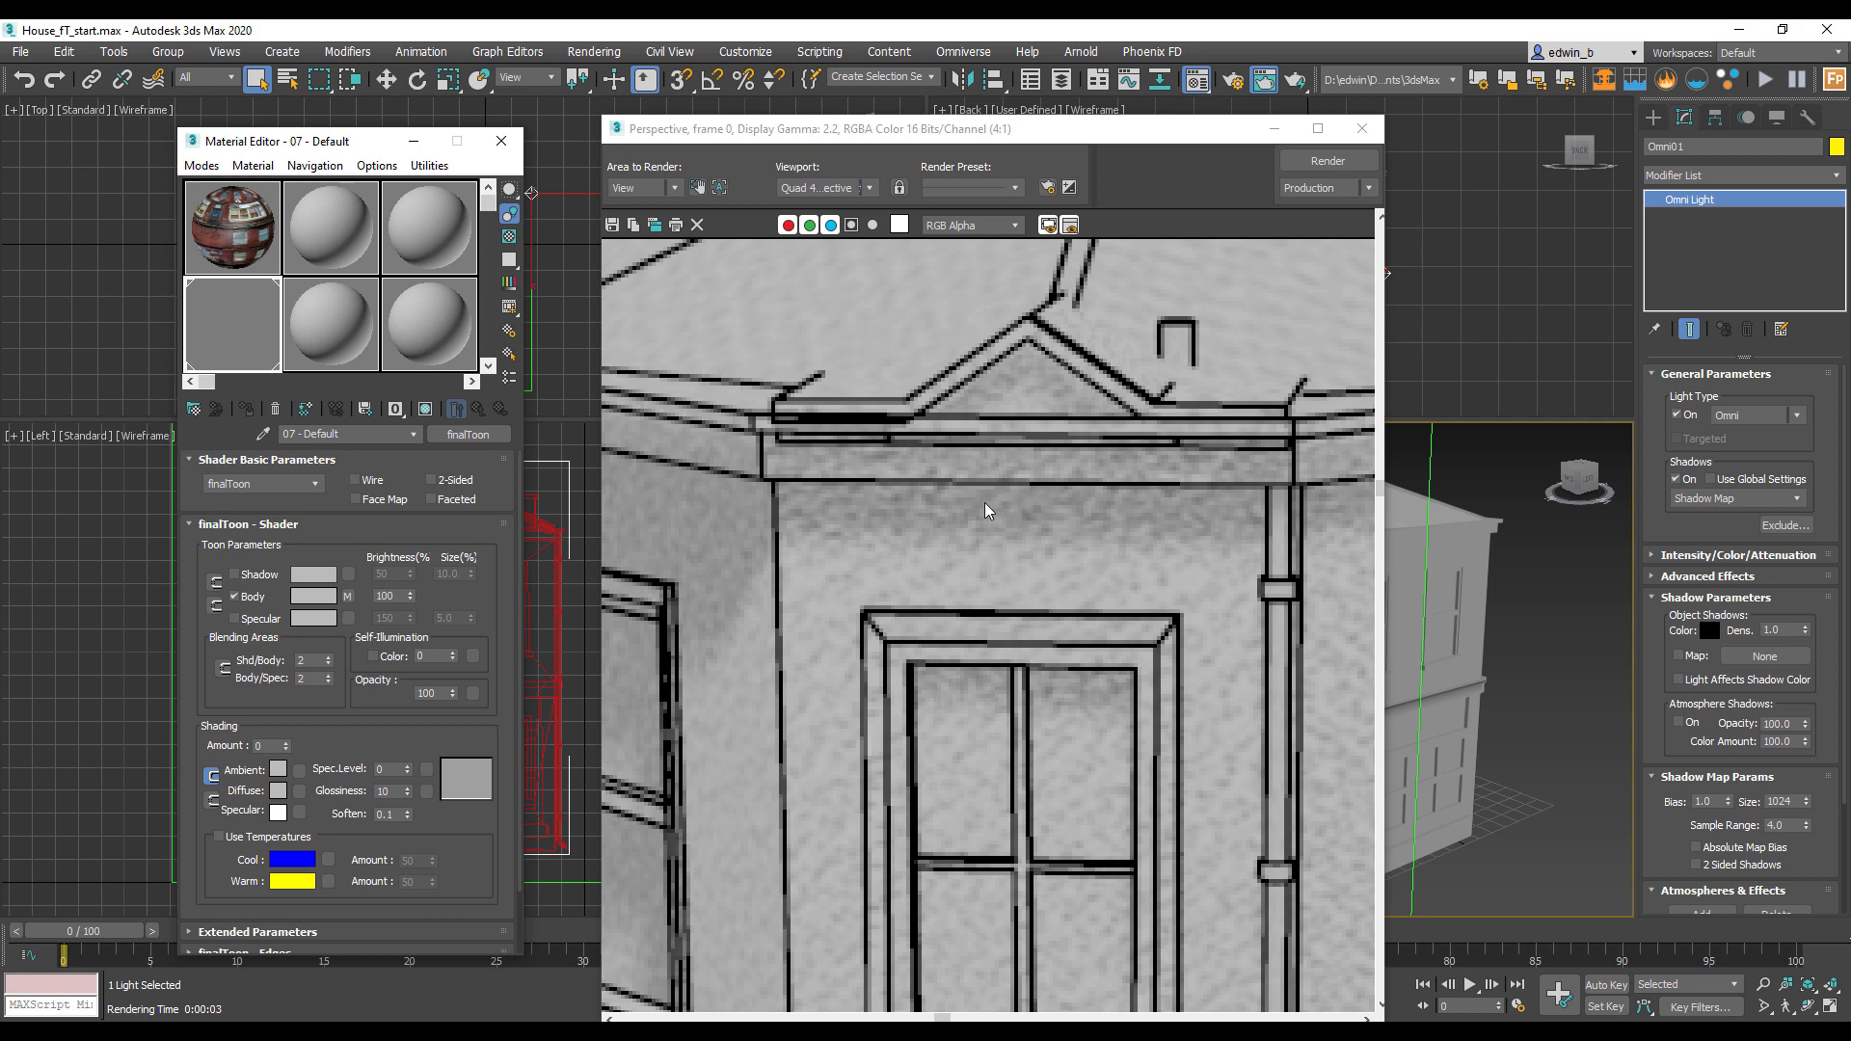
scroll(986, 504, down, 1)
scroll(947, 507, down, 1)
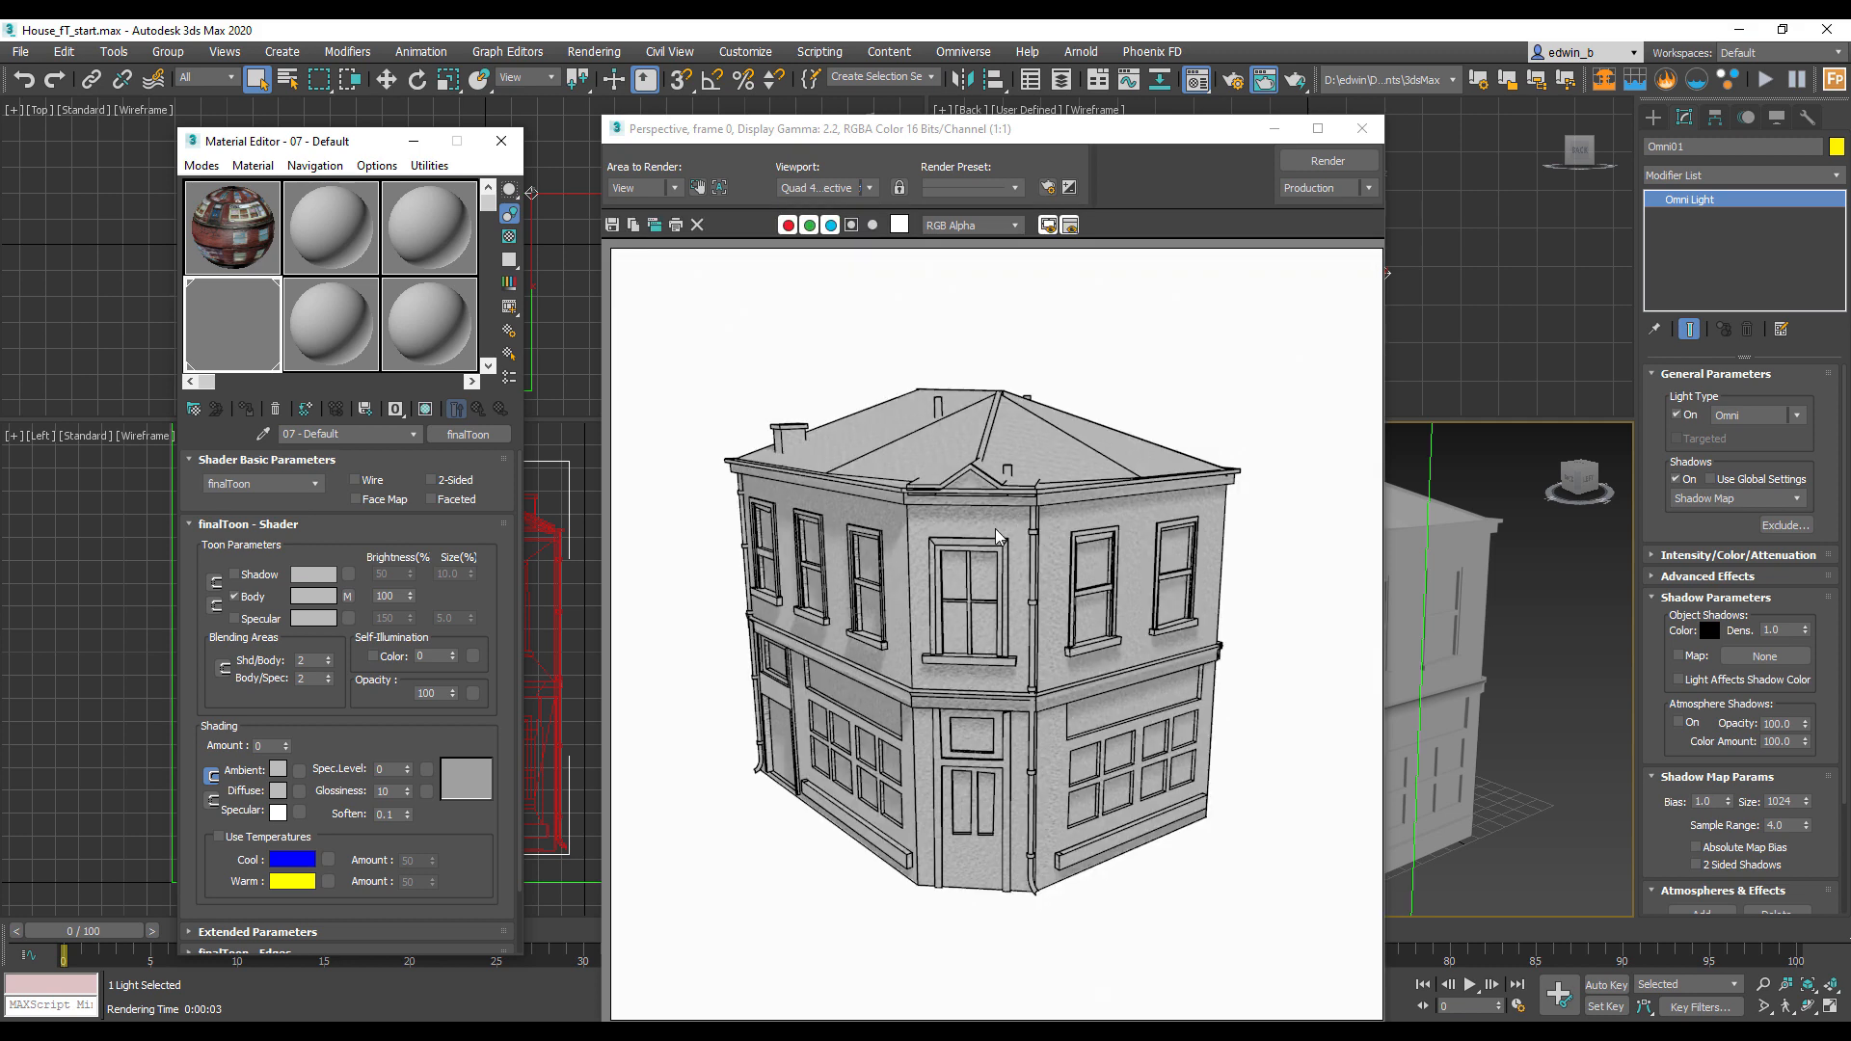
Step: Set the hatching map's stroke Density to 300% and Min Level to 20%, rendering the perspective view after each change
click(348, 596)
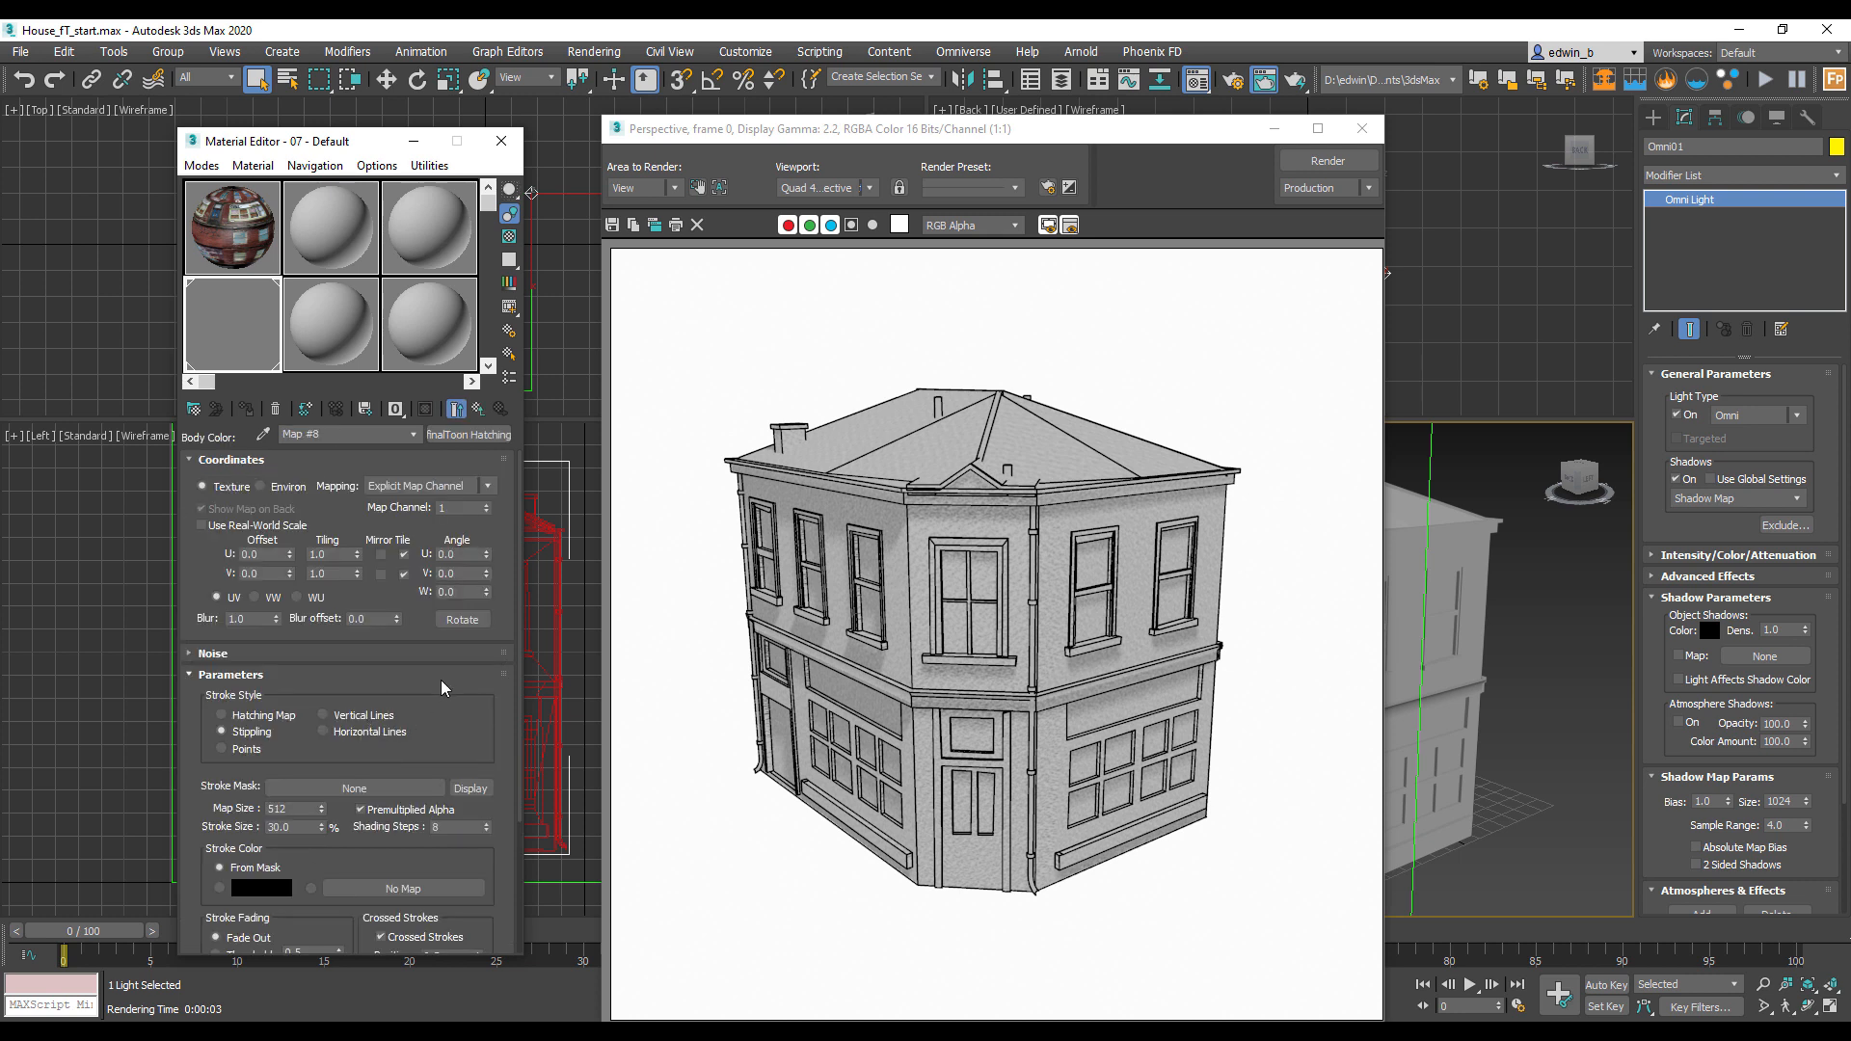
scroll(465, 641, down, 3)
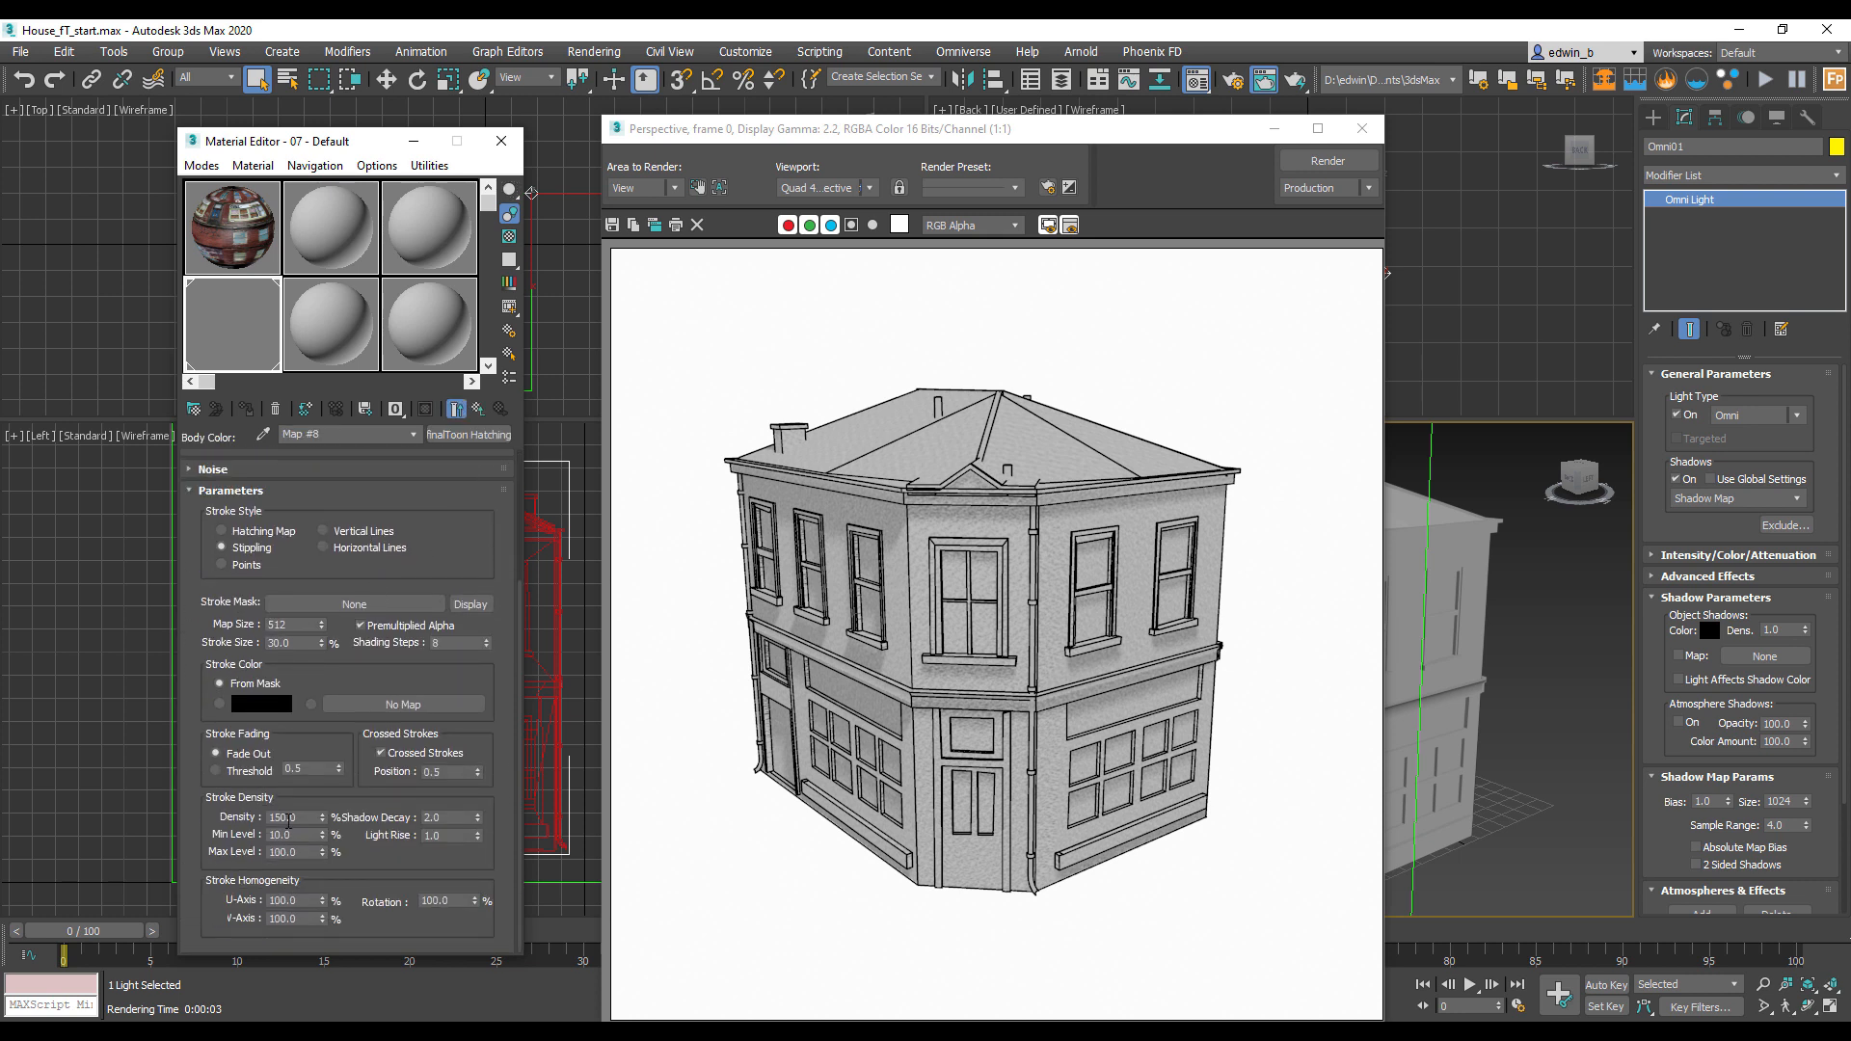
double_click(288, 818)
text(300)
key(Return)
click(1326, 161)
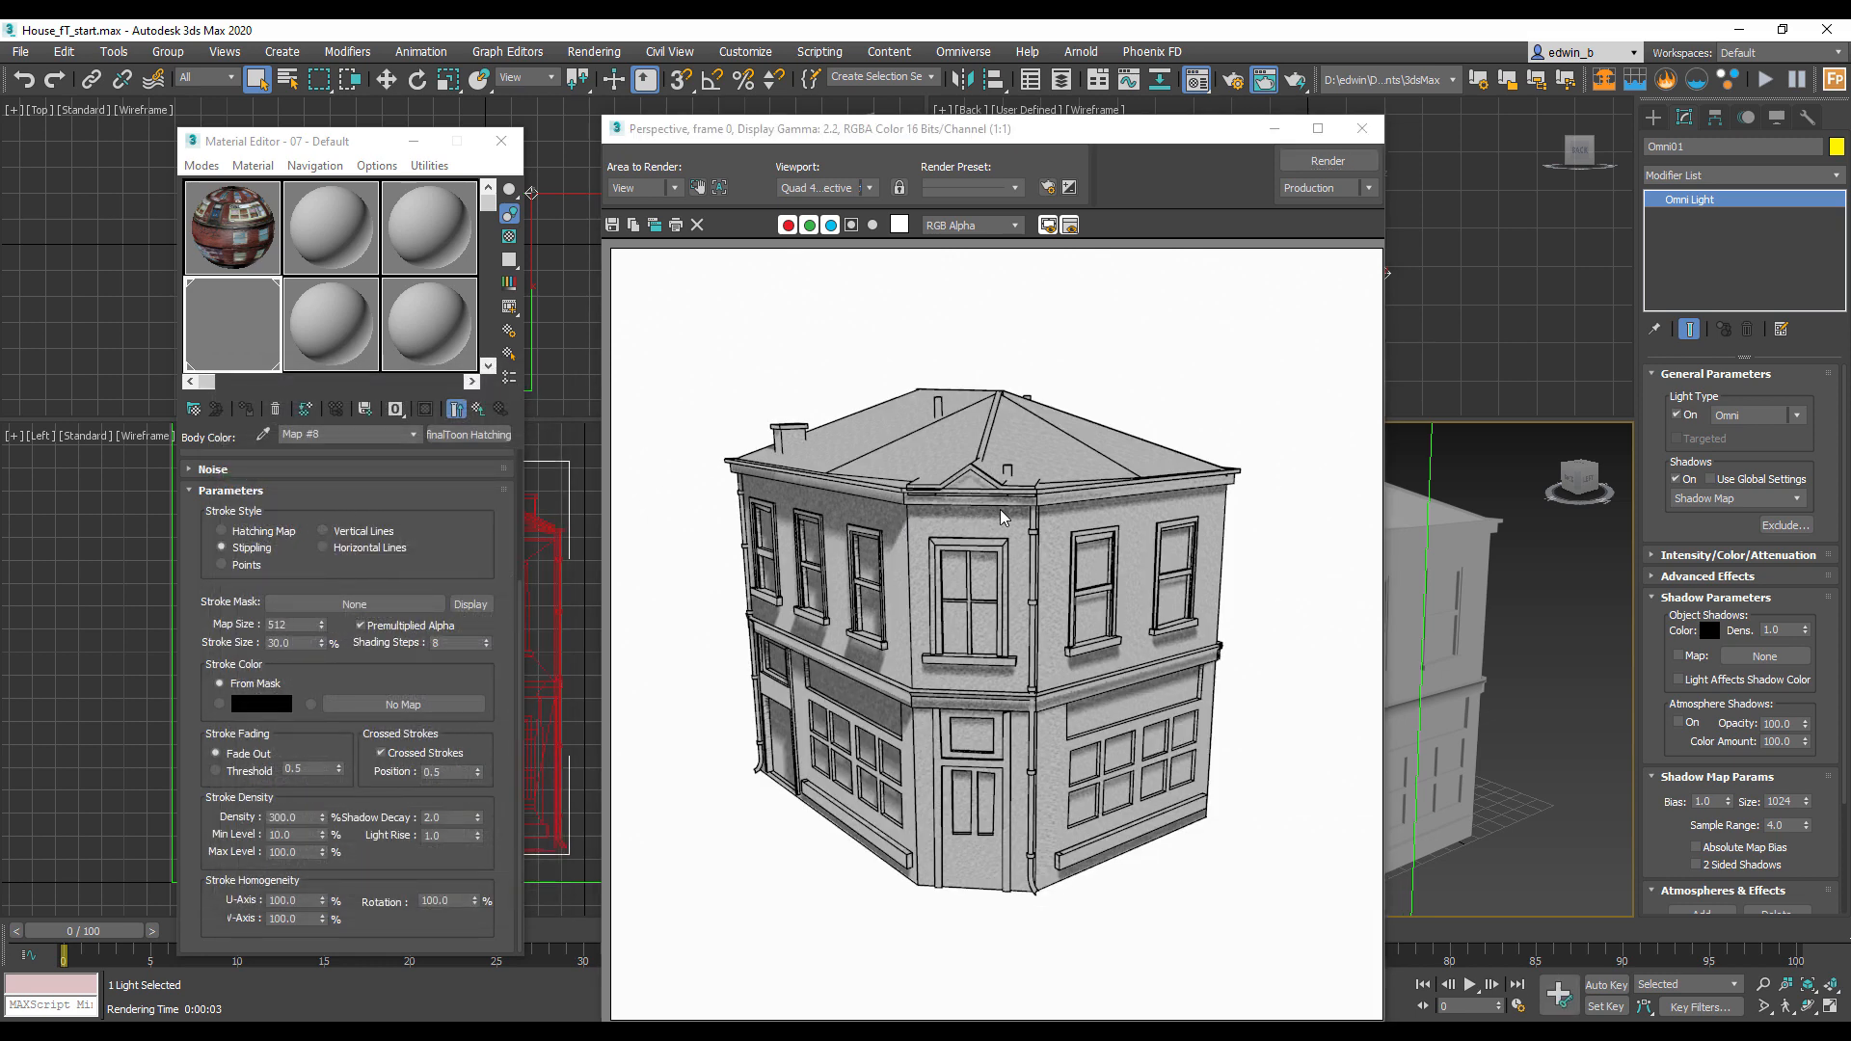
scroll(985, 523, up, 3)
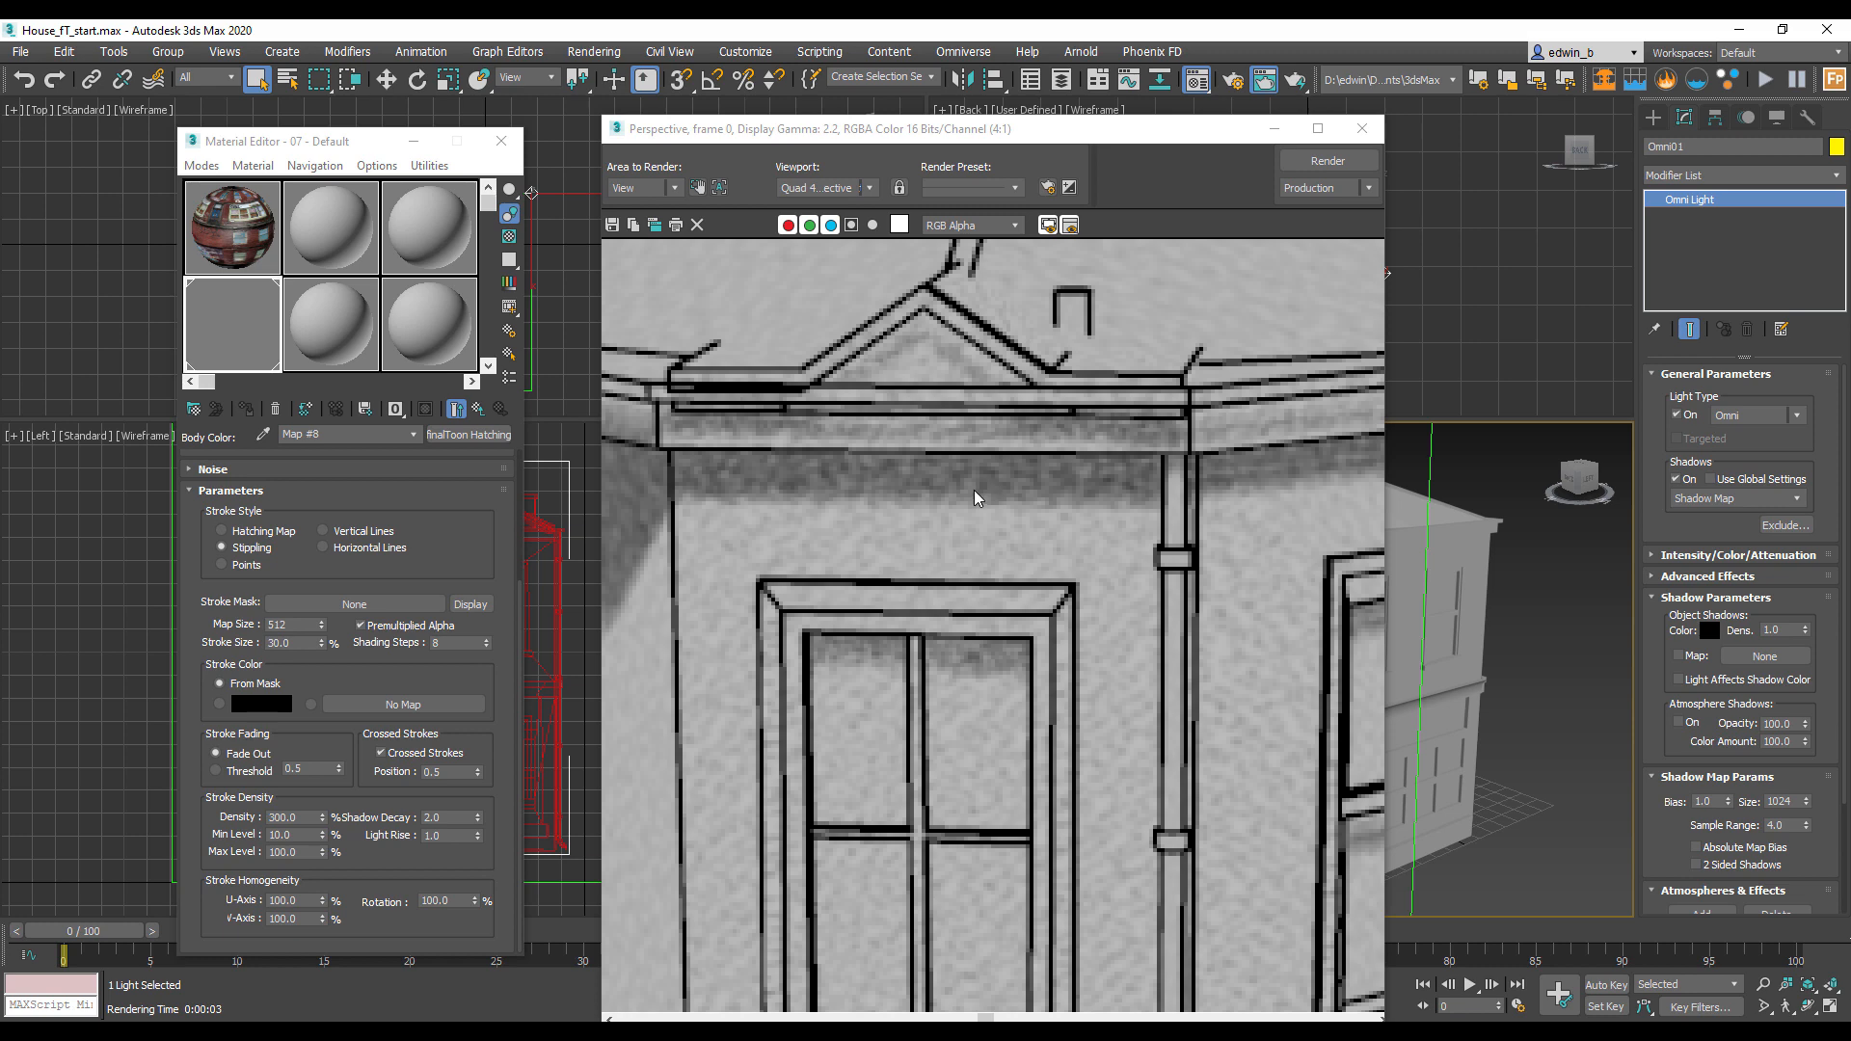
scroll(975, 496, down, 3)
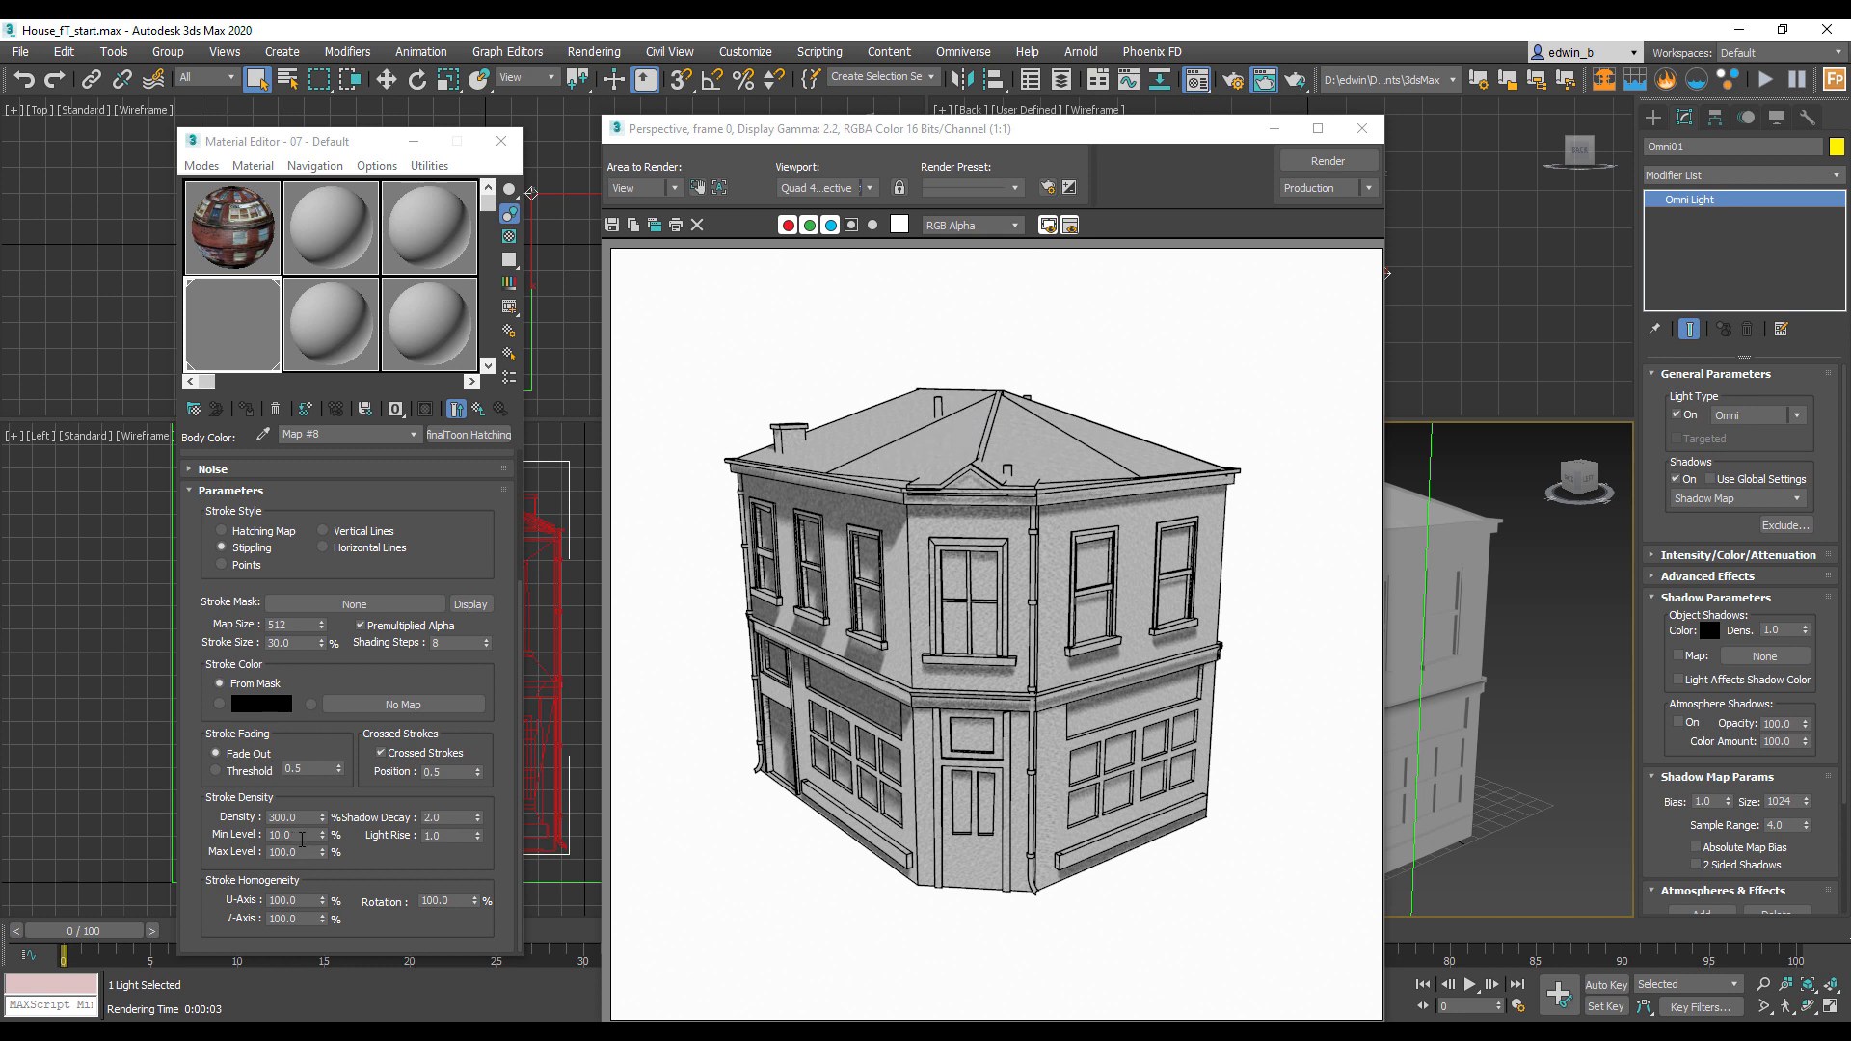
double_click(302, 836)
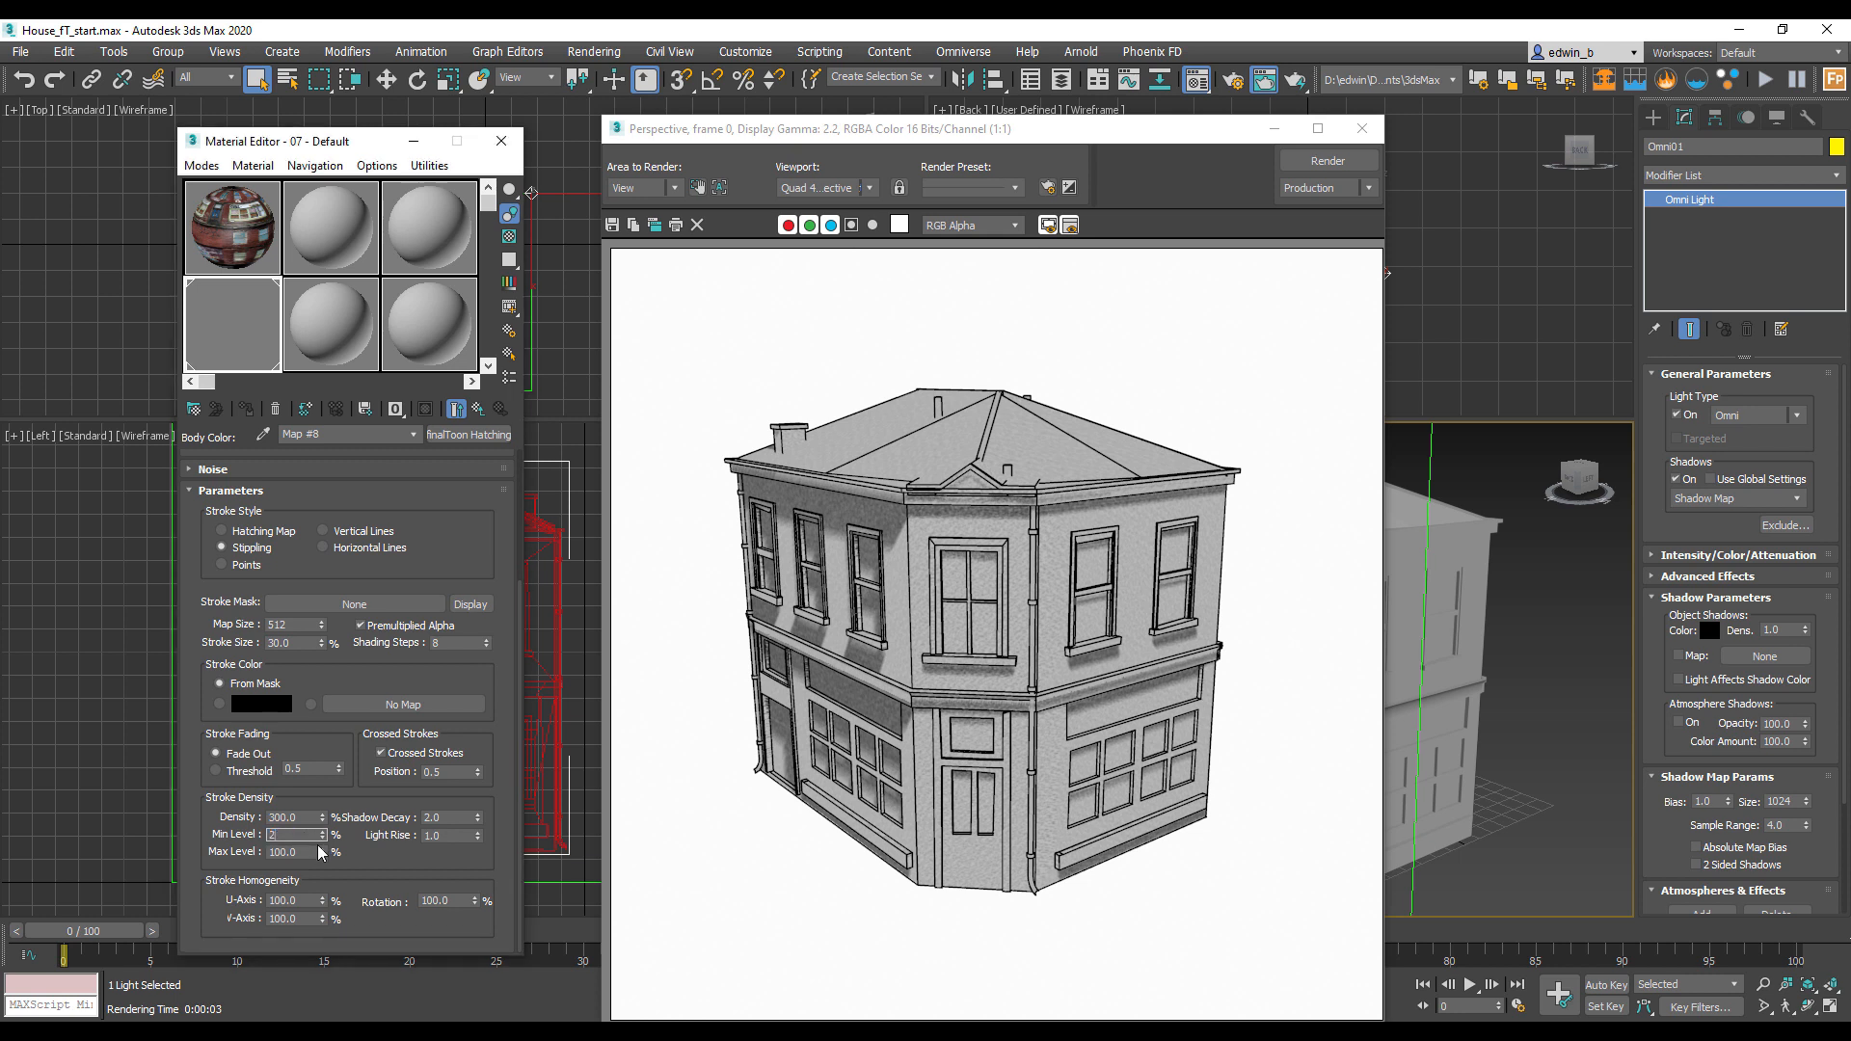
click(1329, 160)
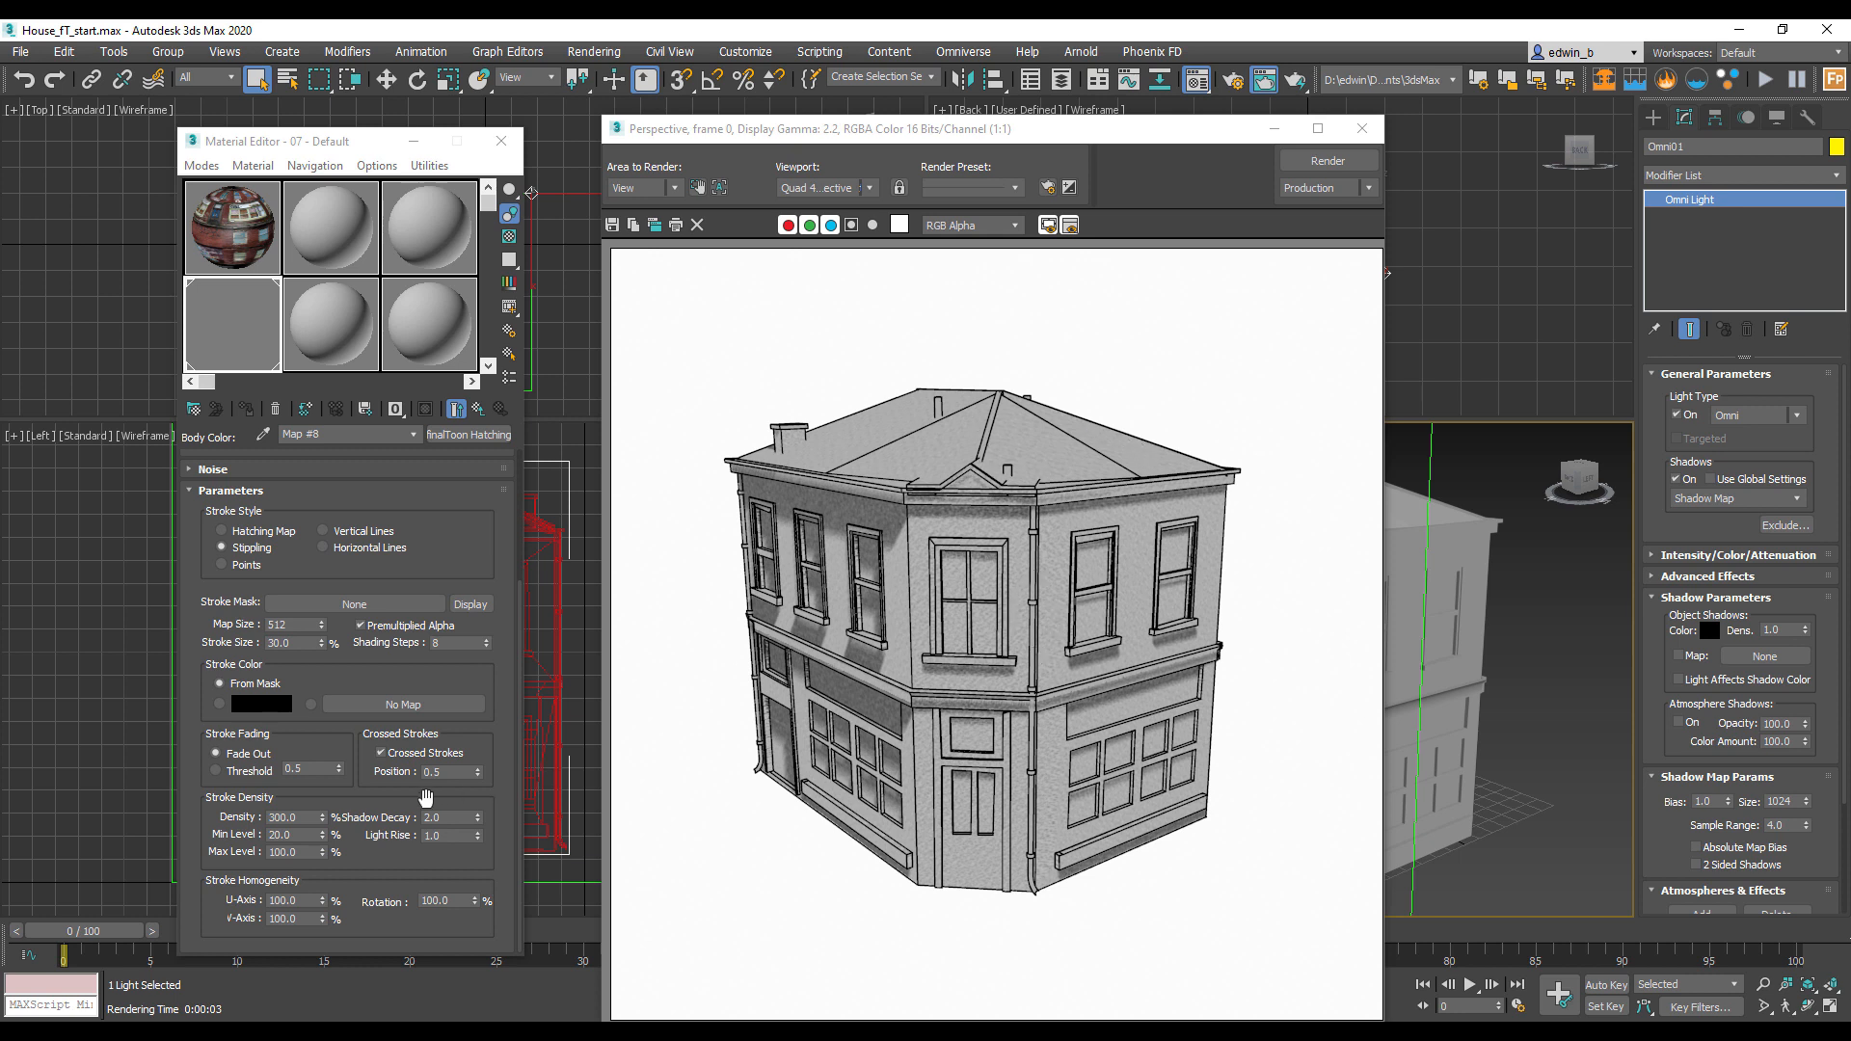
Step: Lighten the finalToon material's body color to a near-white grey and render the perspective view
click(478, 409)
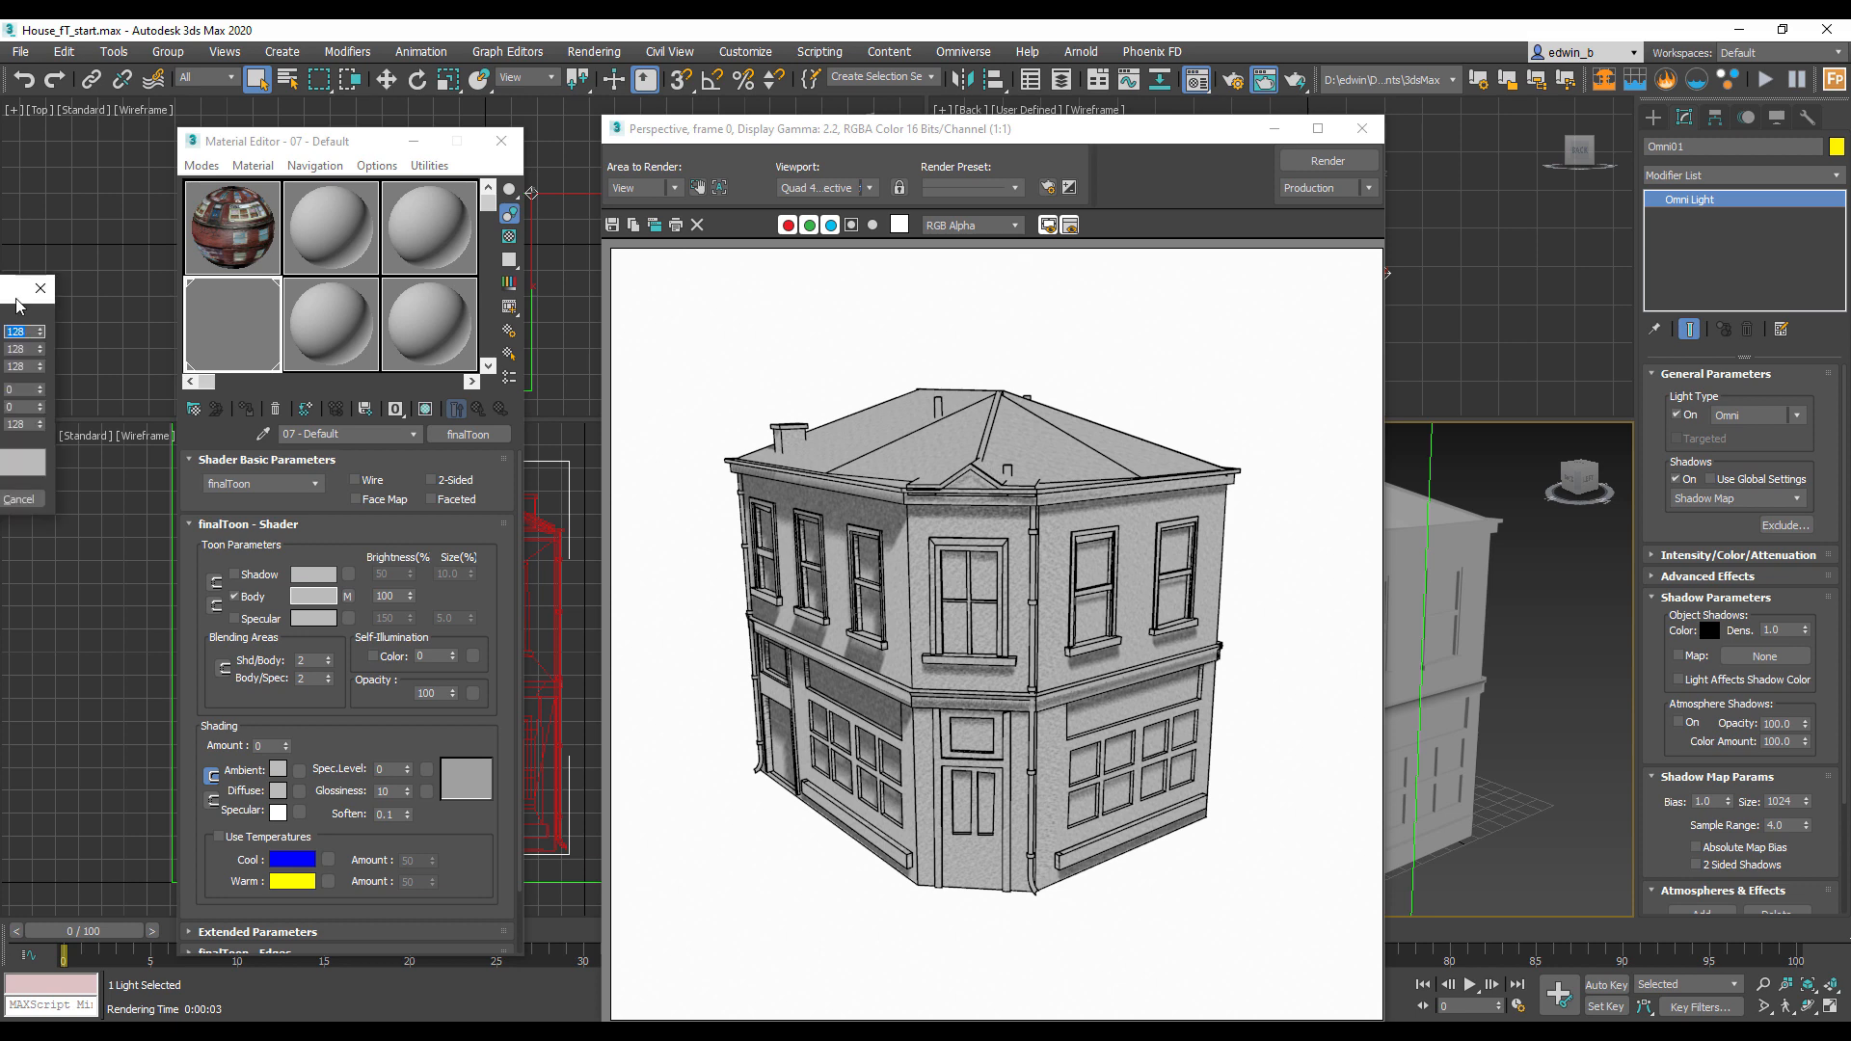
click(313, 596)
drag(401, 471, 399, 530)
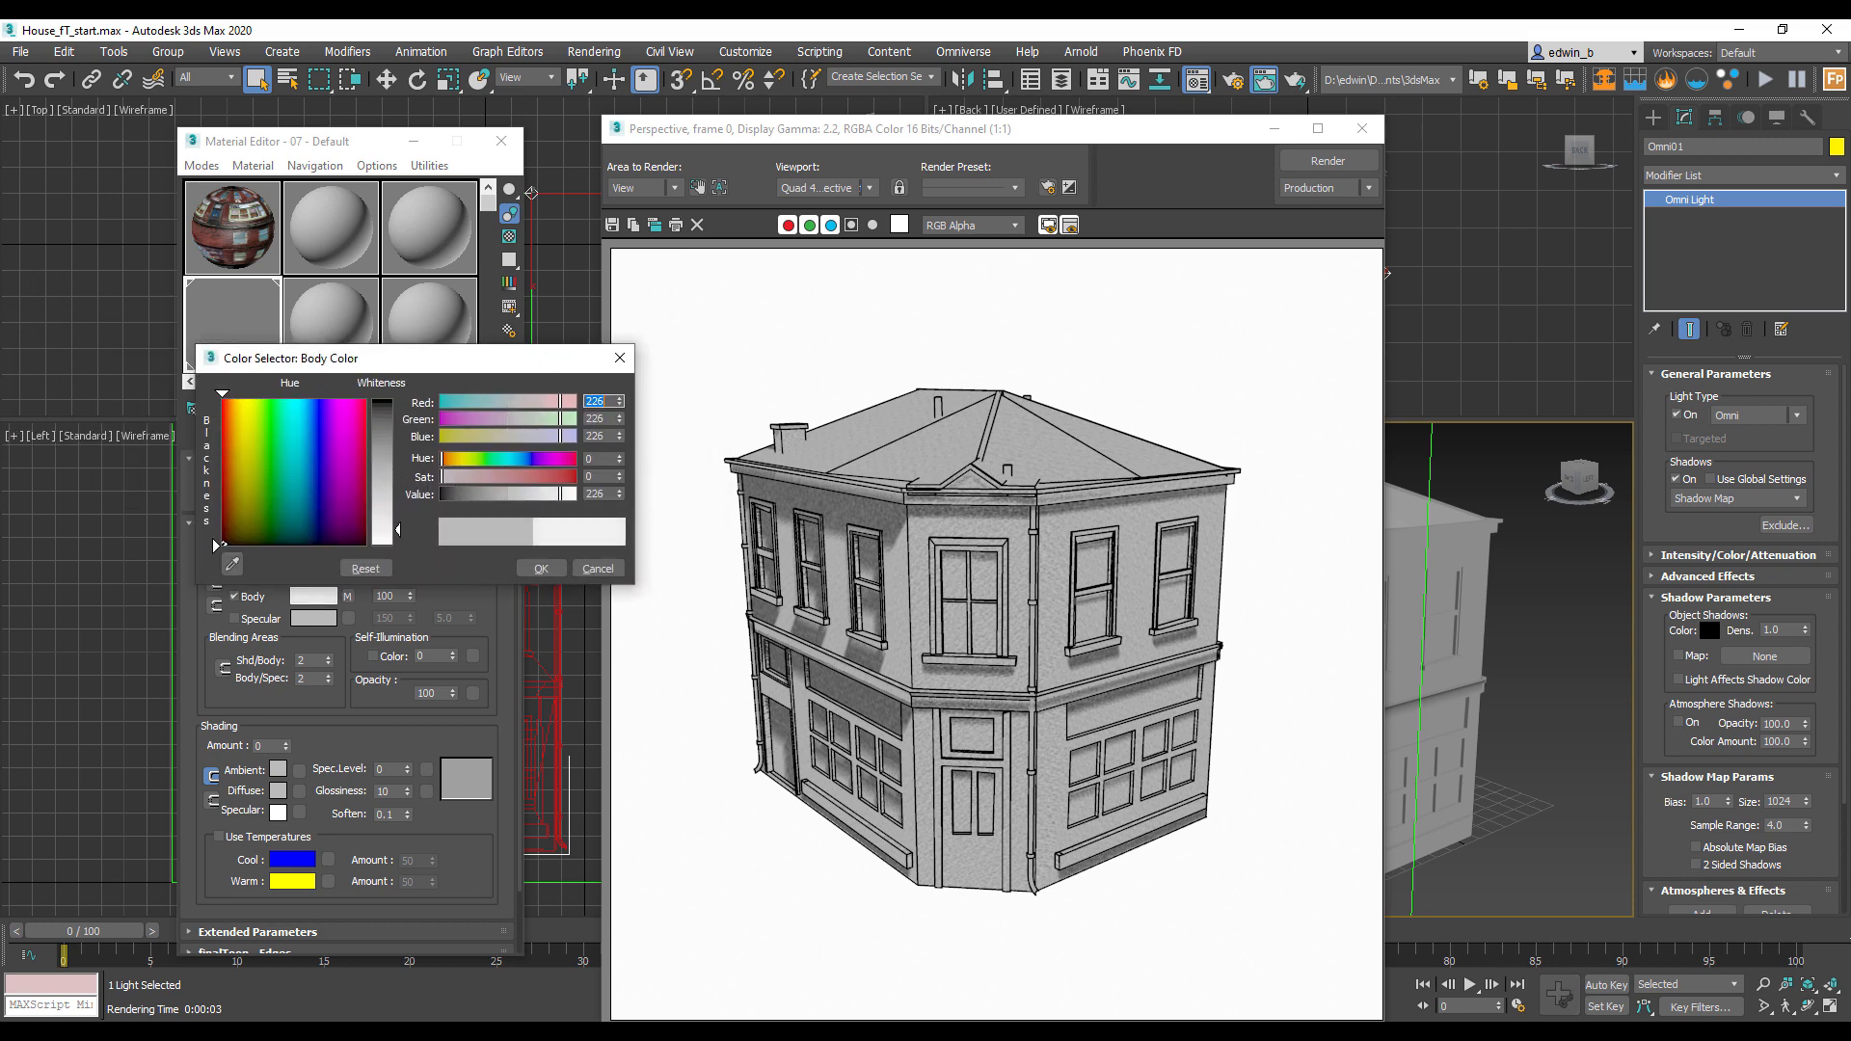
click(556, 571)
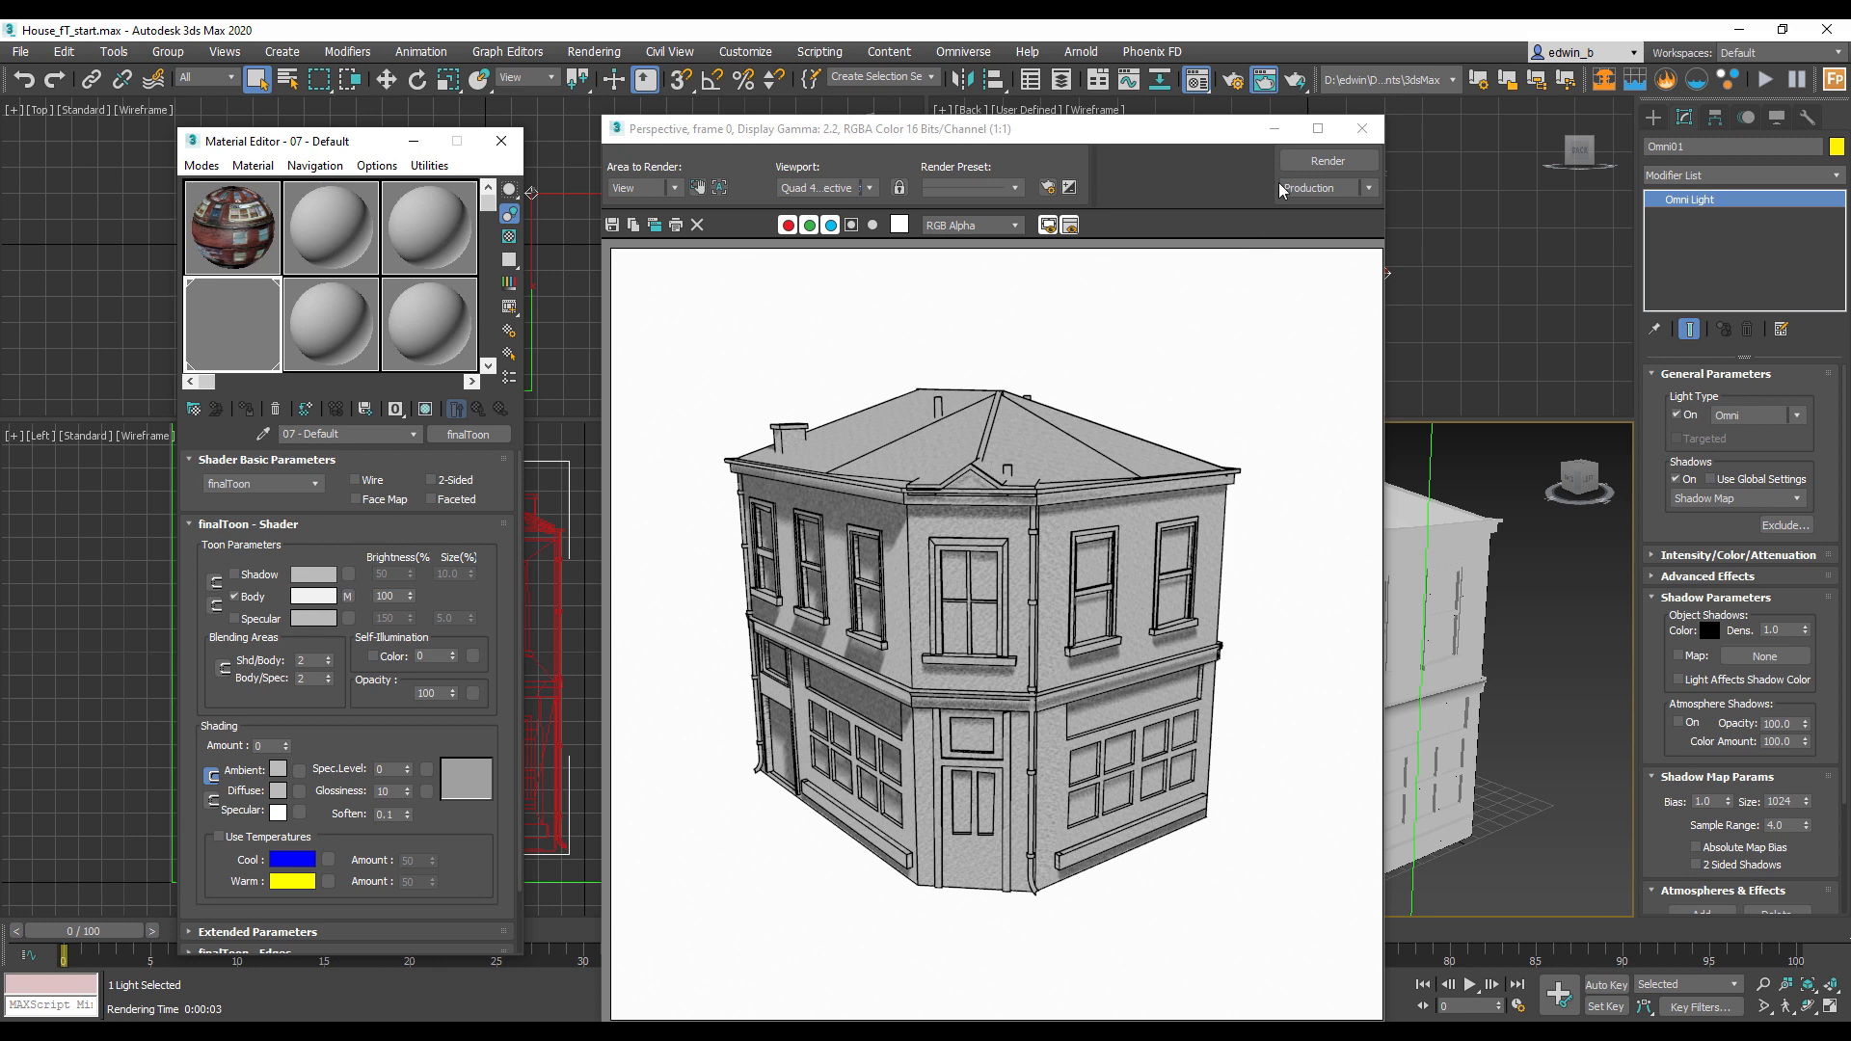
click(1323, 164)
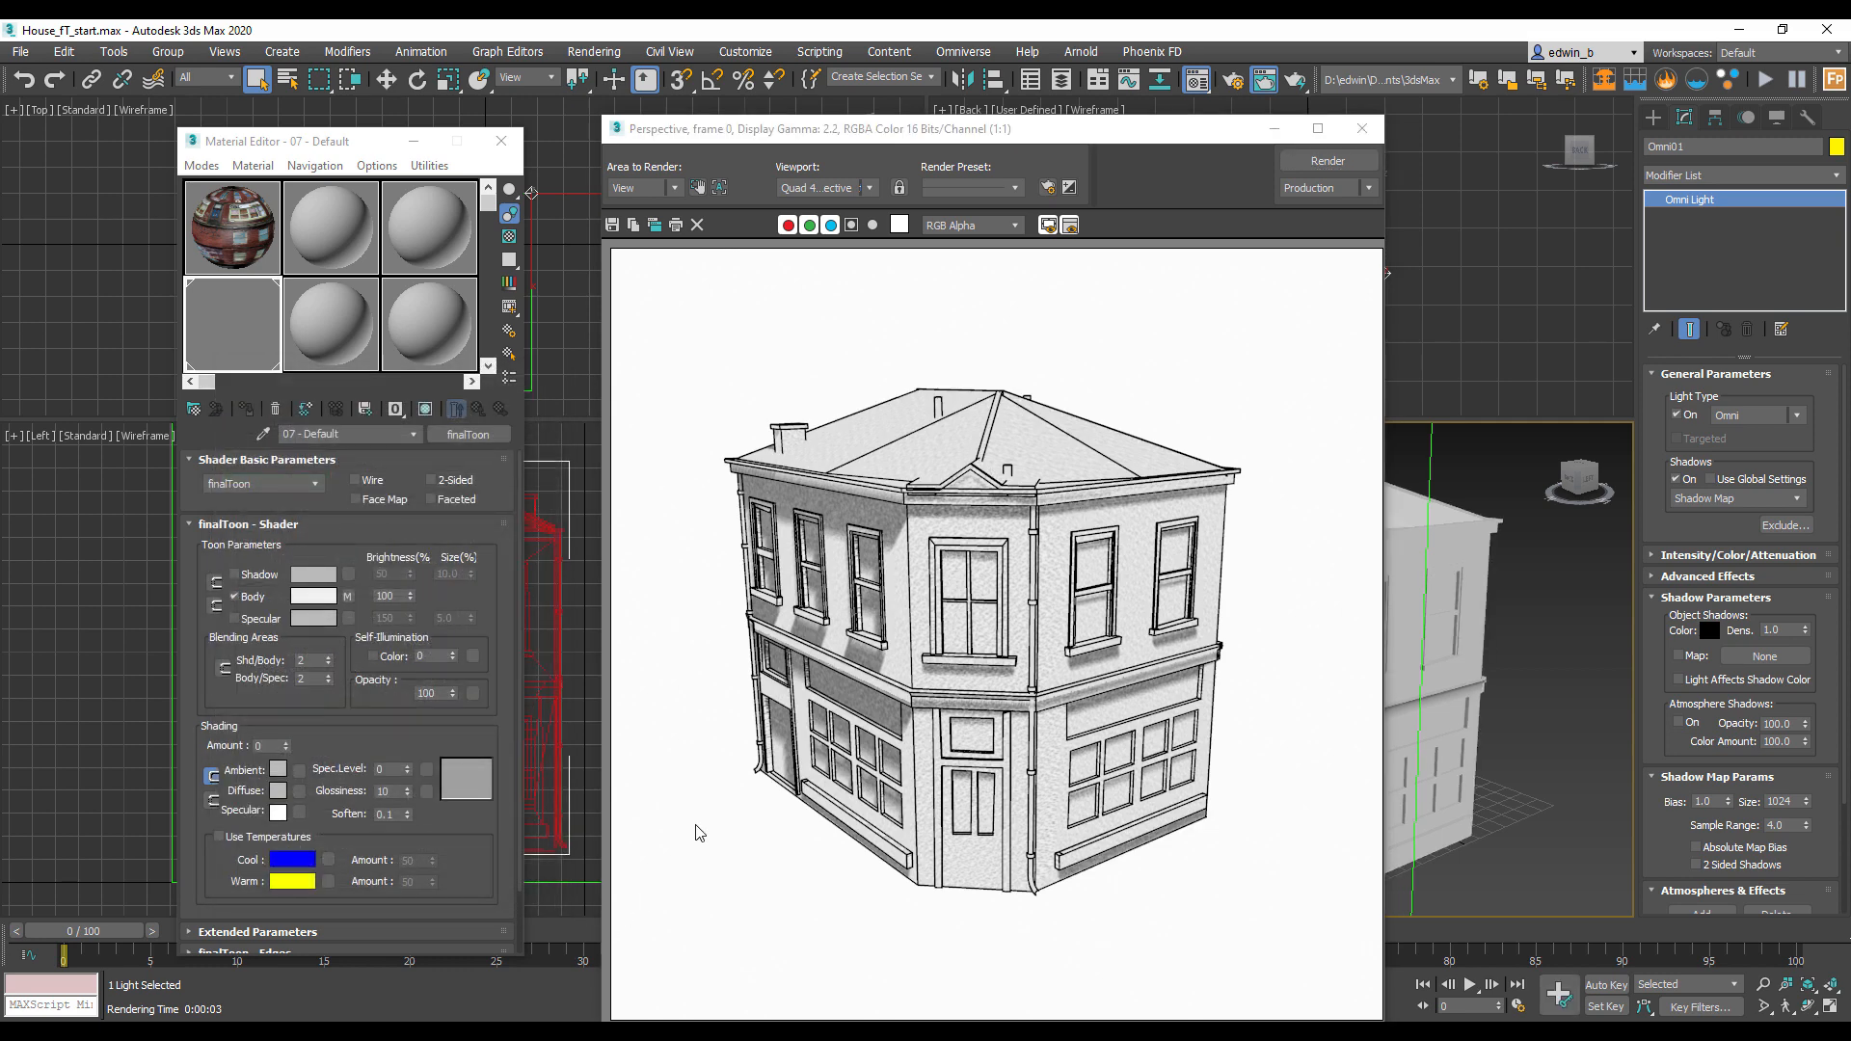
Step: Change the body hatching map's stroke style to Points
drag(340, 731, 330, 736)
click(347, 597)
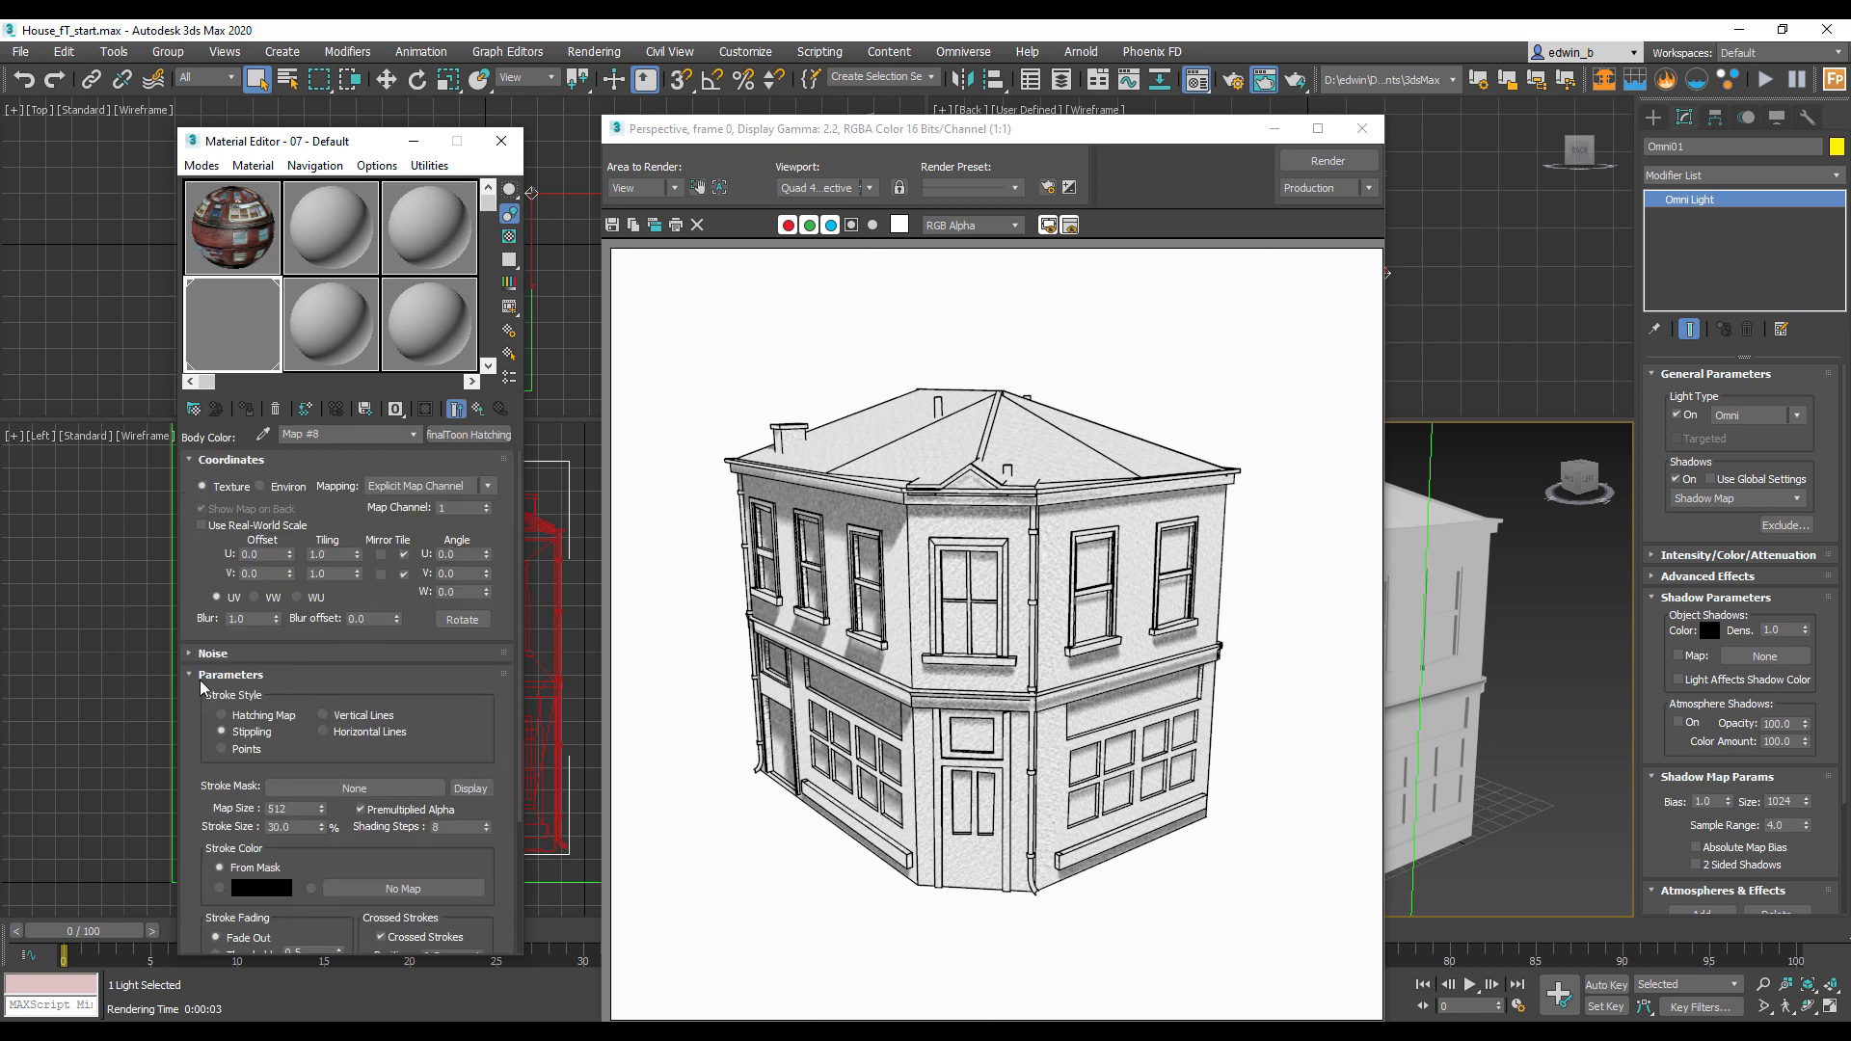
drag(487, 708, 419, 562)
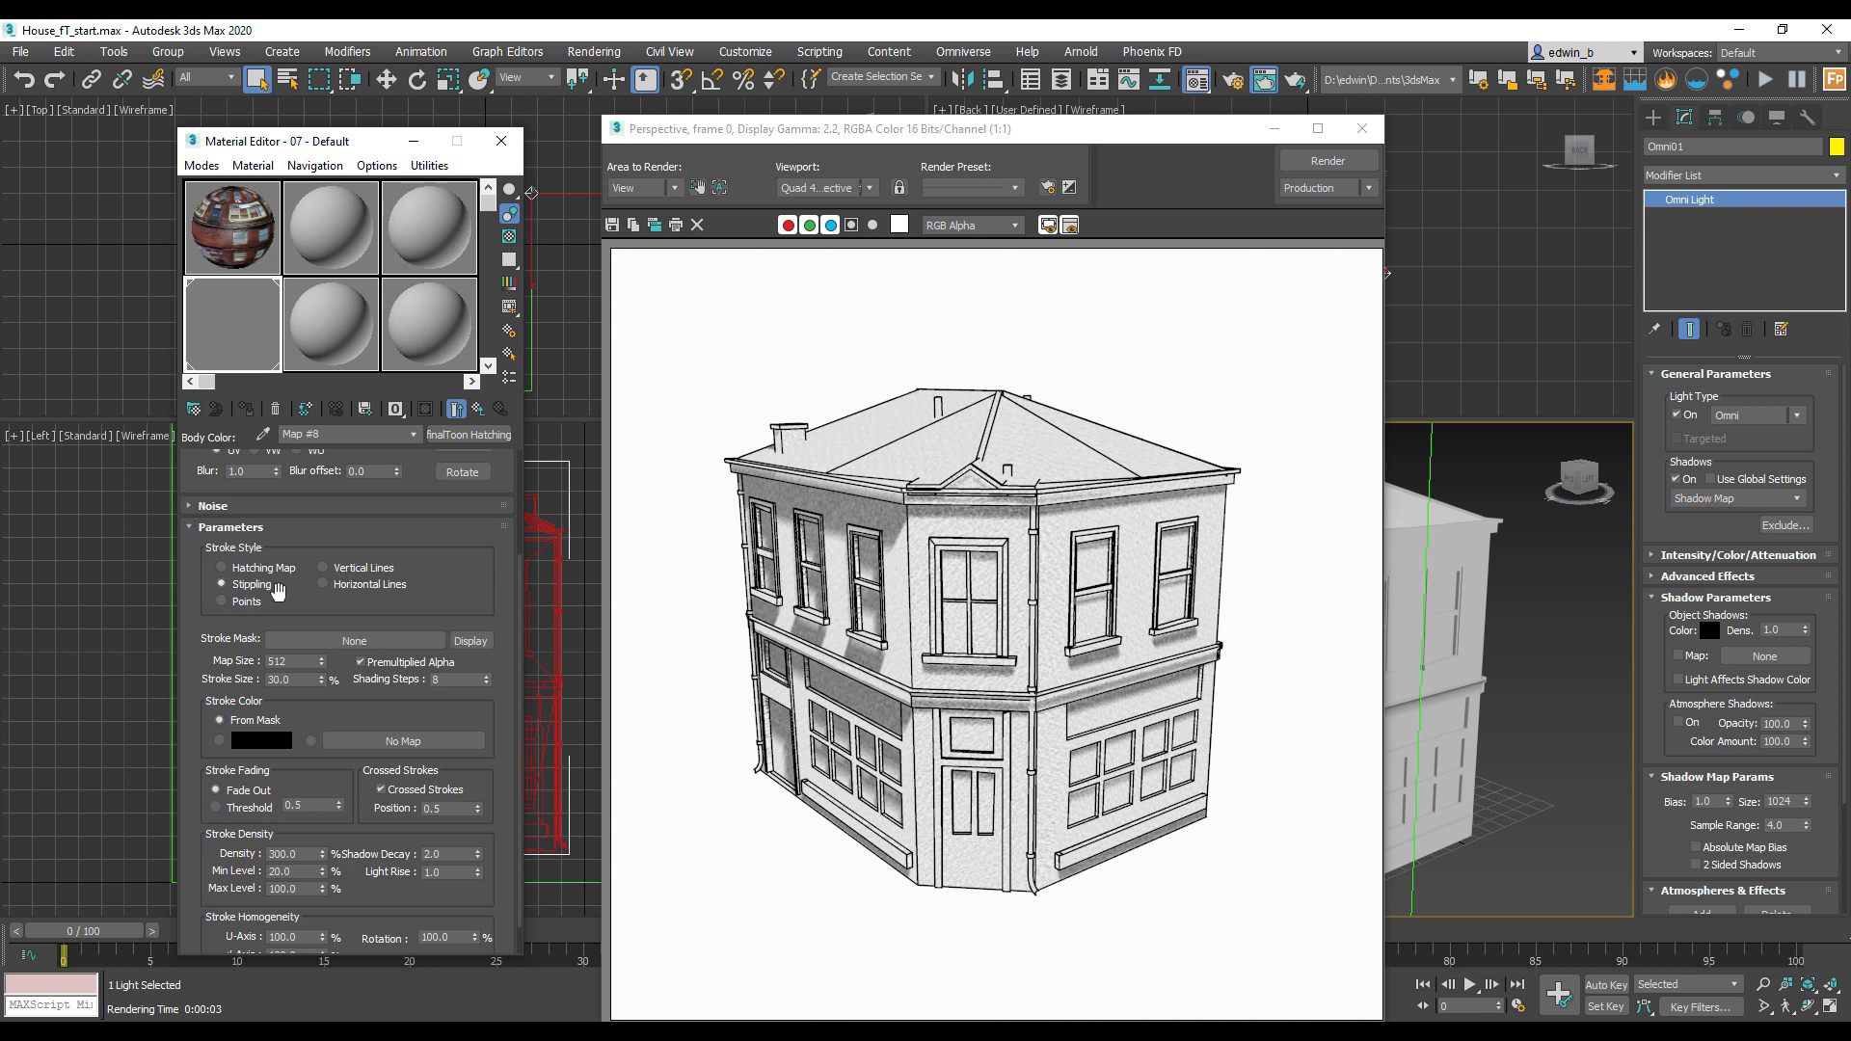
scroll(277, 592, down, 1)
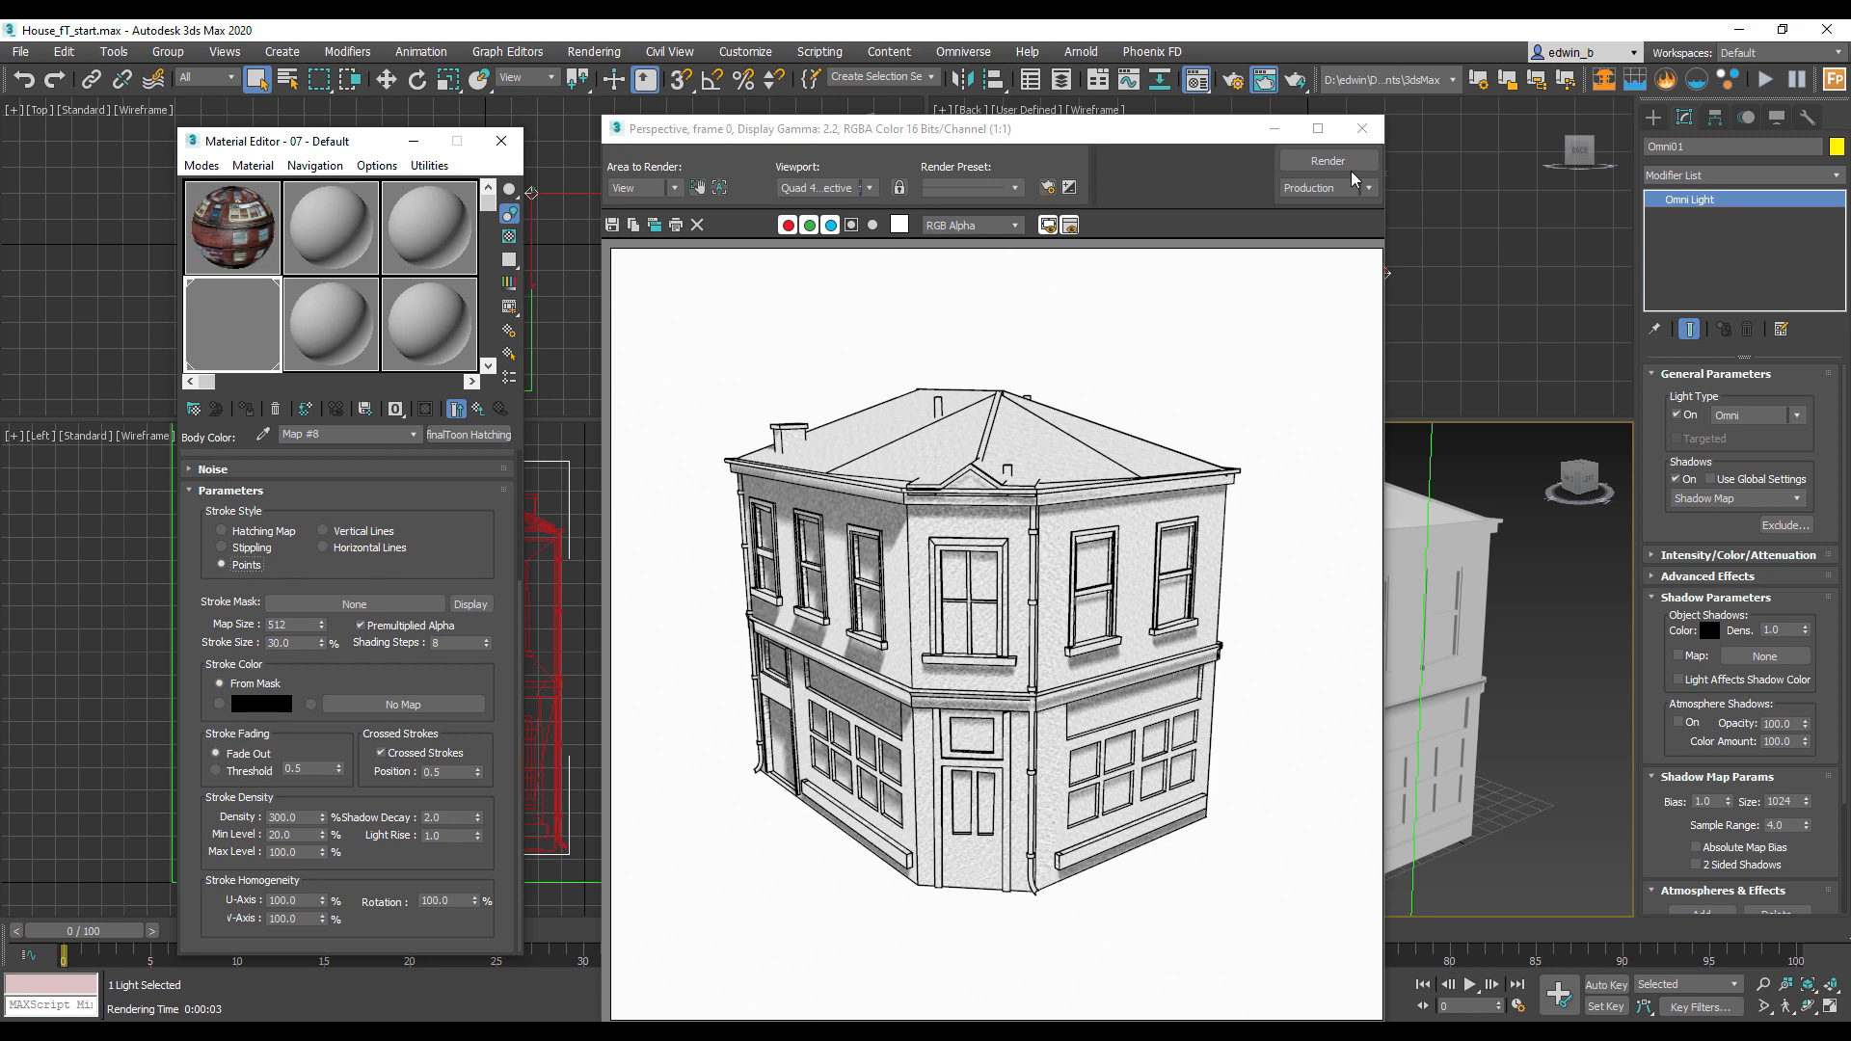
Step: Render the perspective view with the Points strokes, and re-render it with the hatching map's stroke Density set to 150%
click(1327, 160)
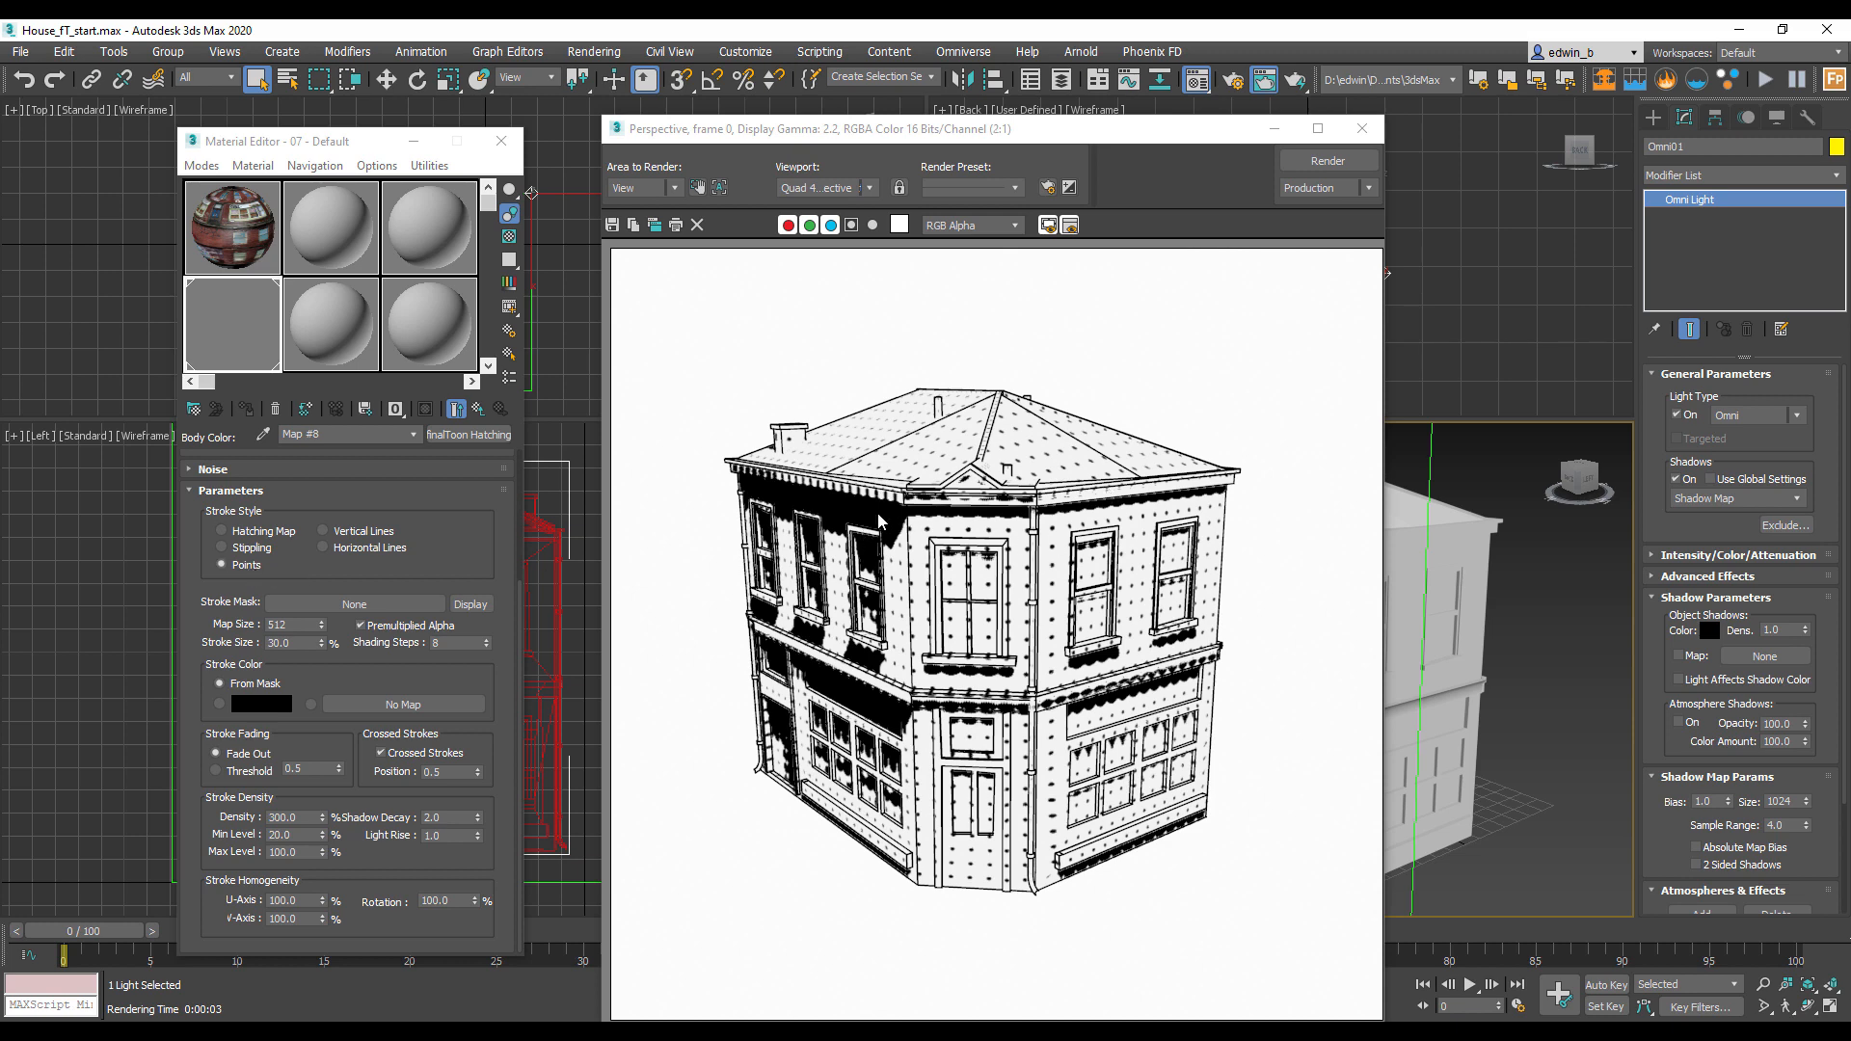
scroll(877, 520, up, 3)
scroll(911, 524, down, 2)
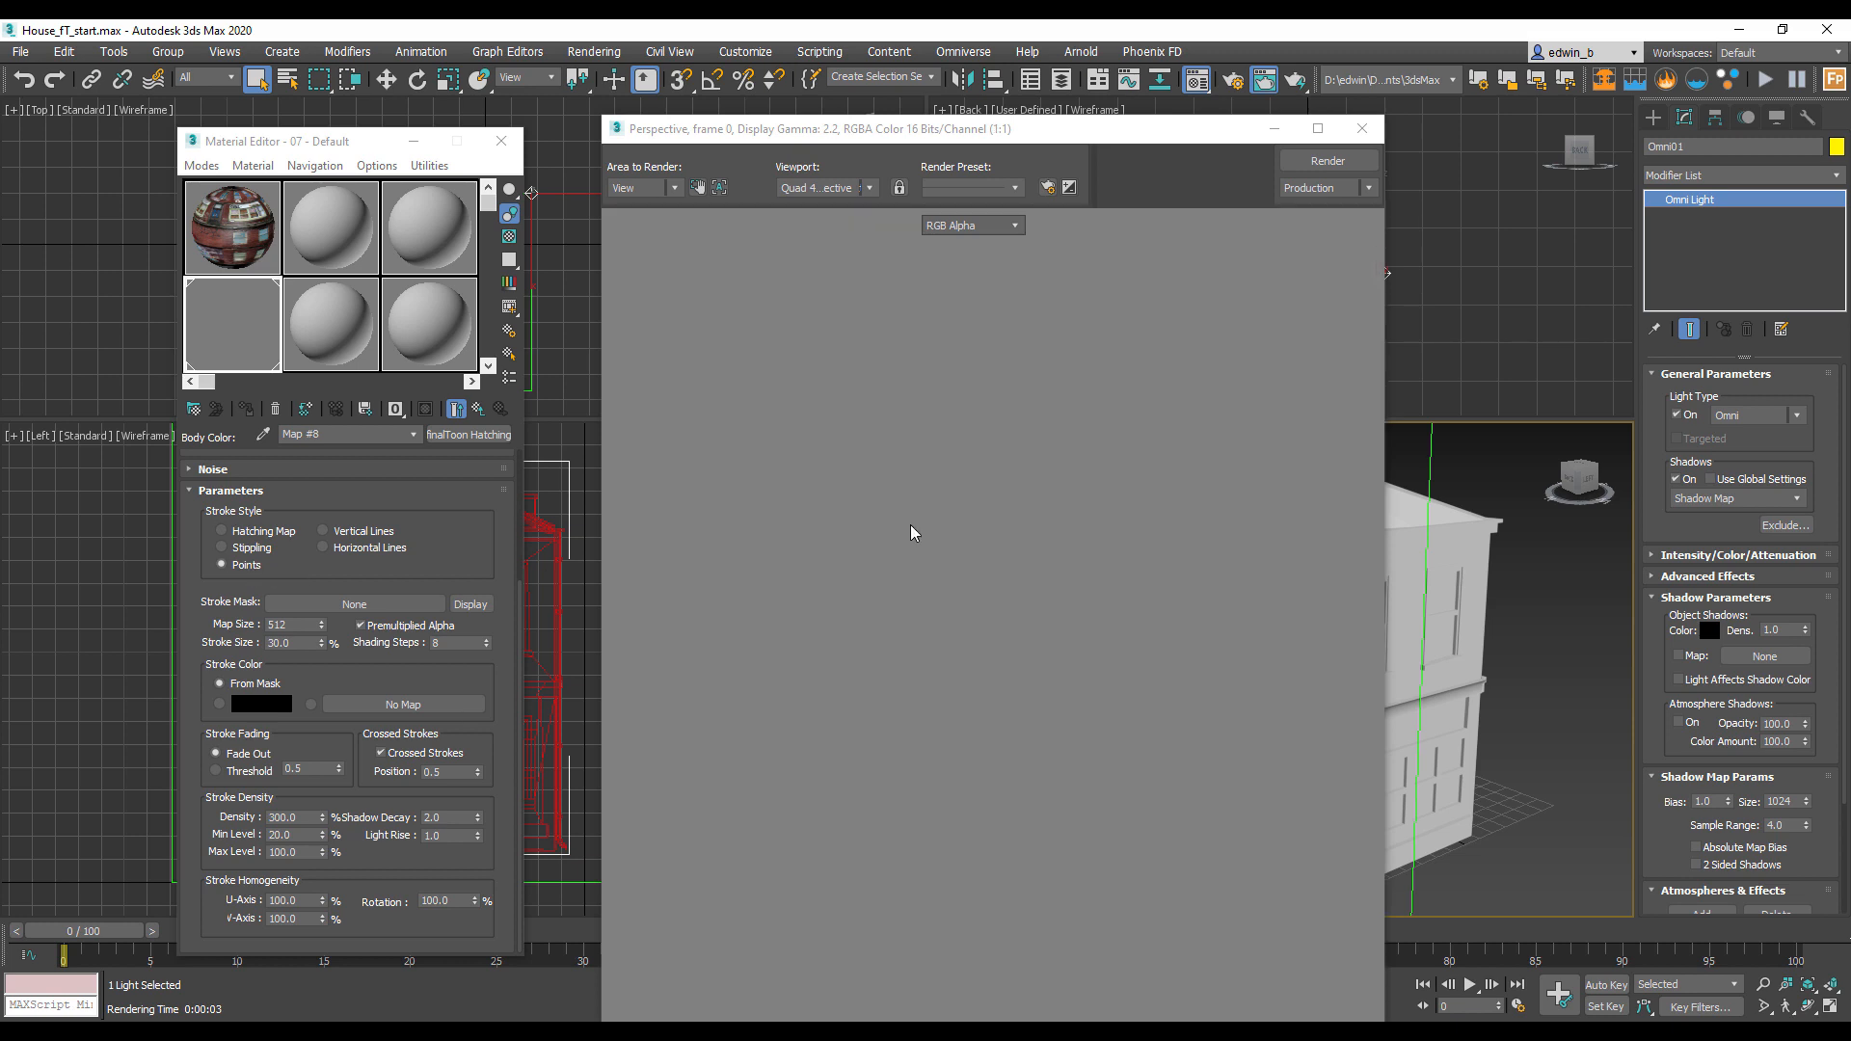
click(300, 815)
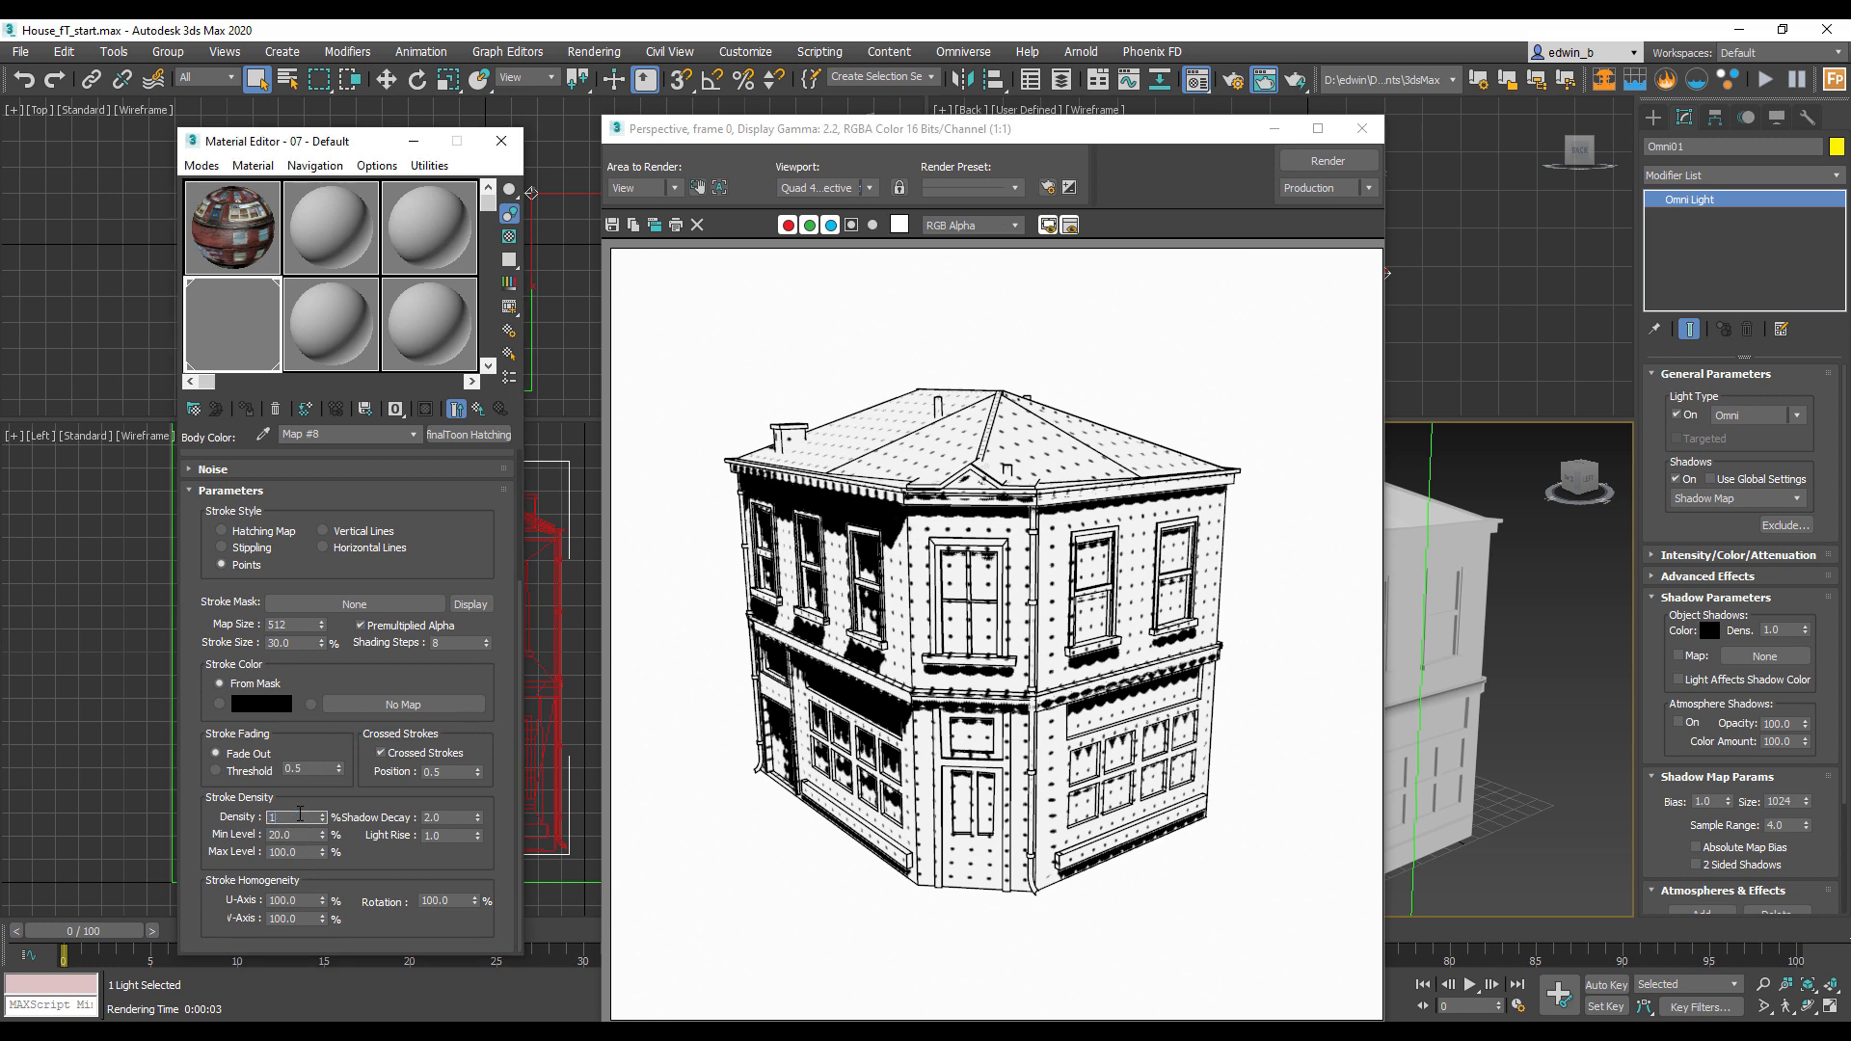
click(1373, 160)
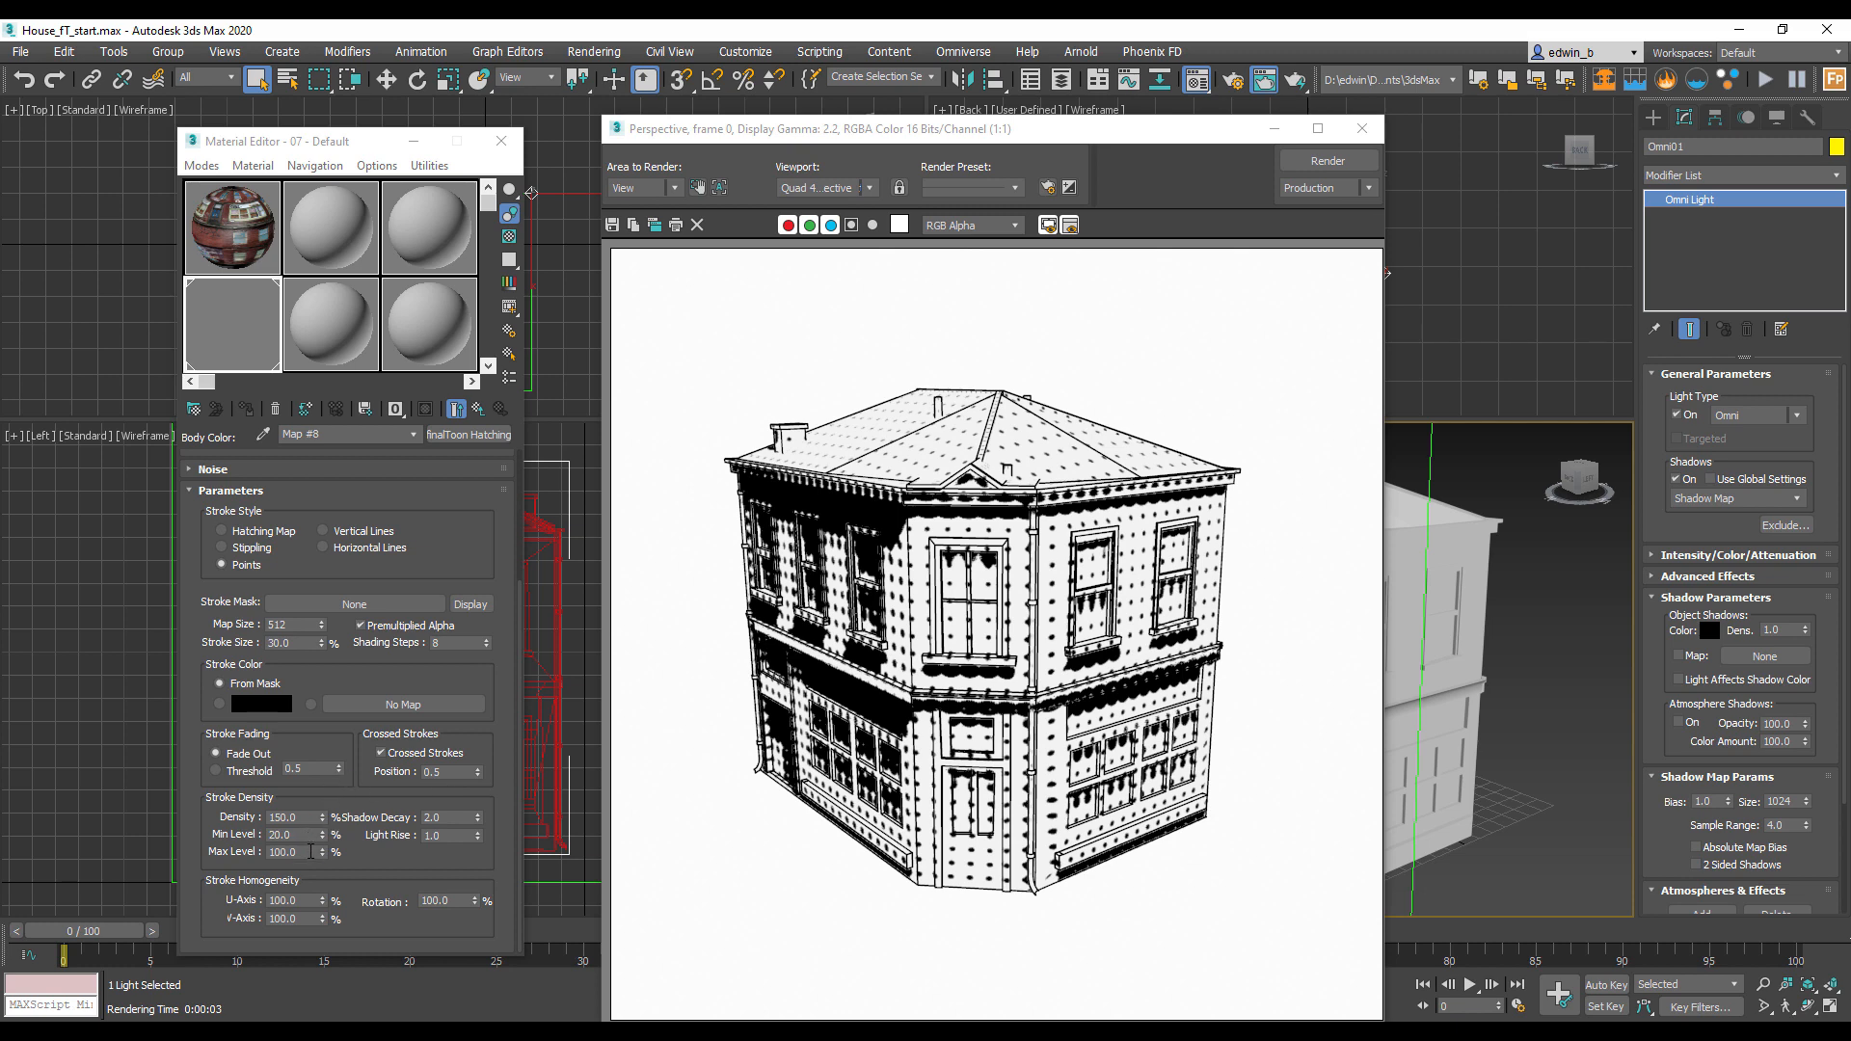
Step: Set the hatching map's Max Level to 80% and Stroke Size to 15%, rendering the perspective view after each change
double_click(306, 852)
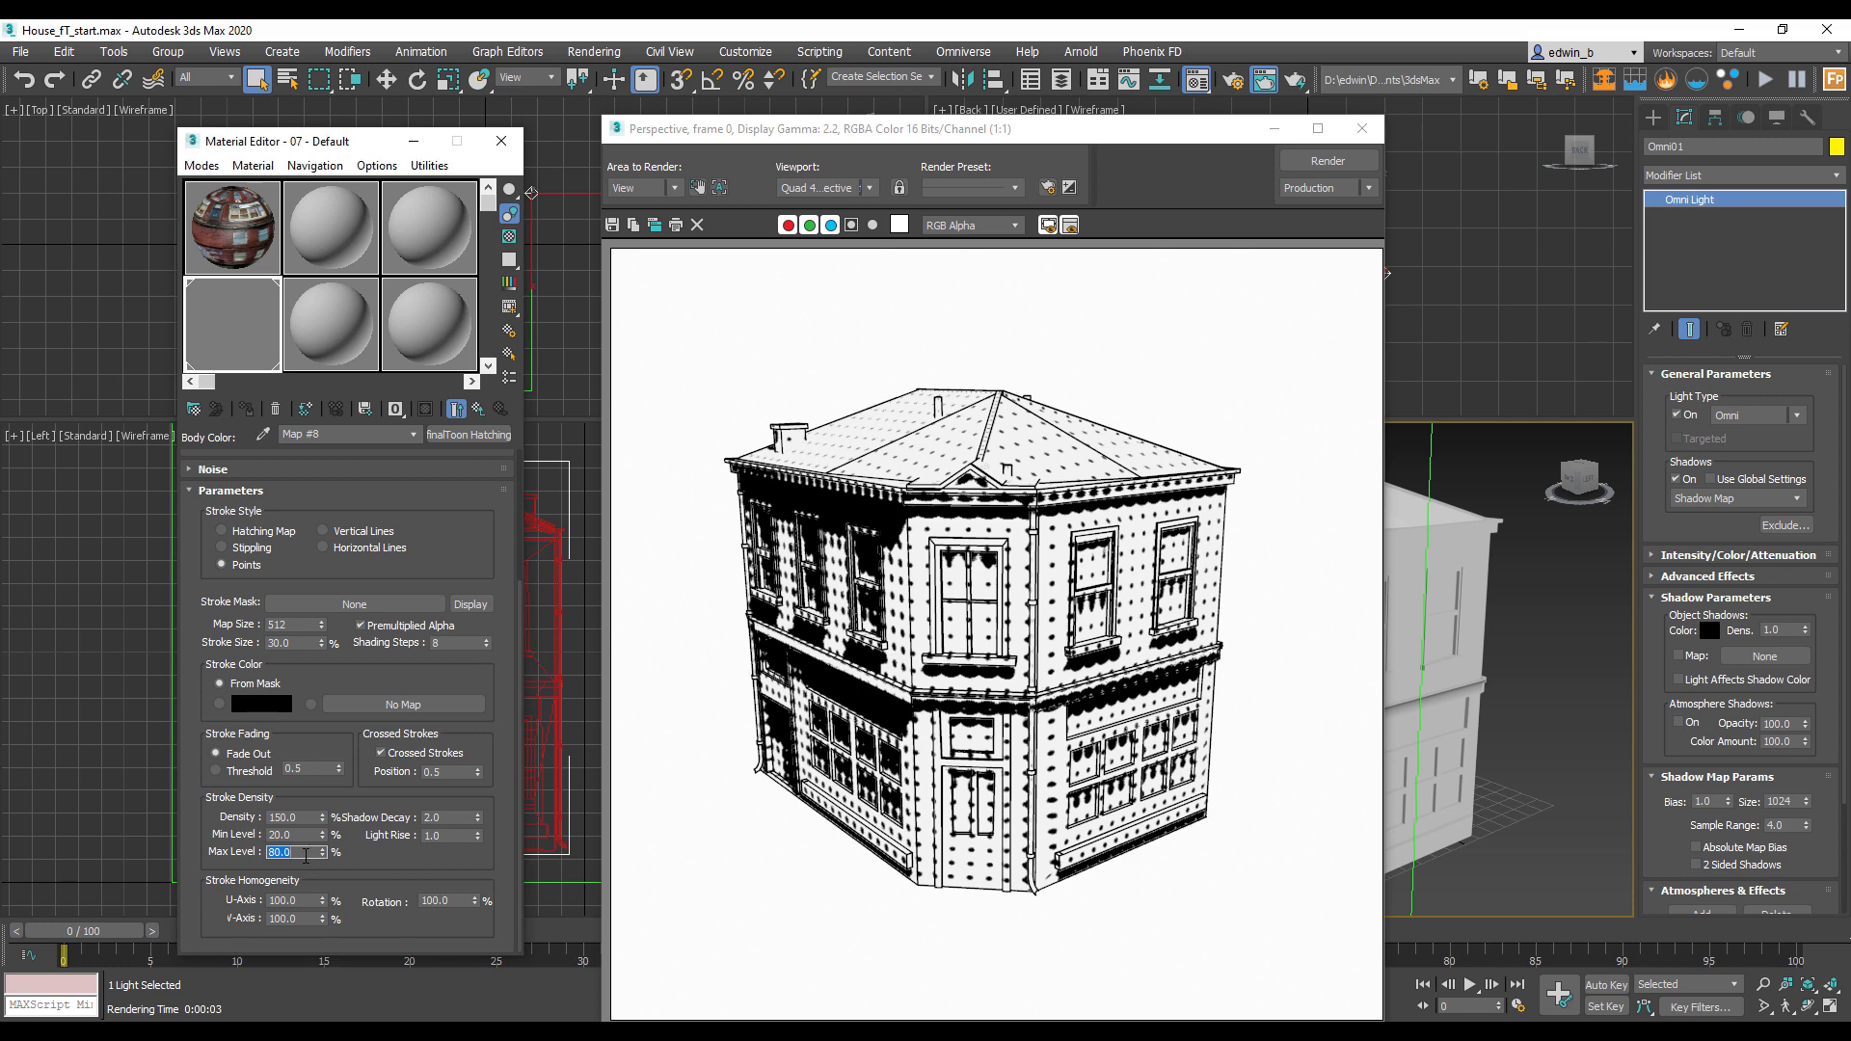
click(1328, 161)
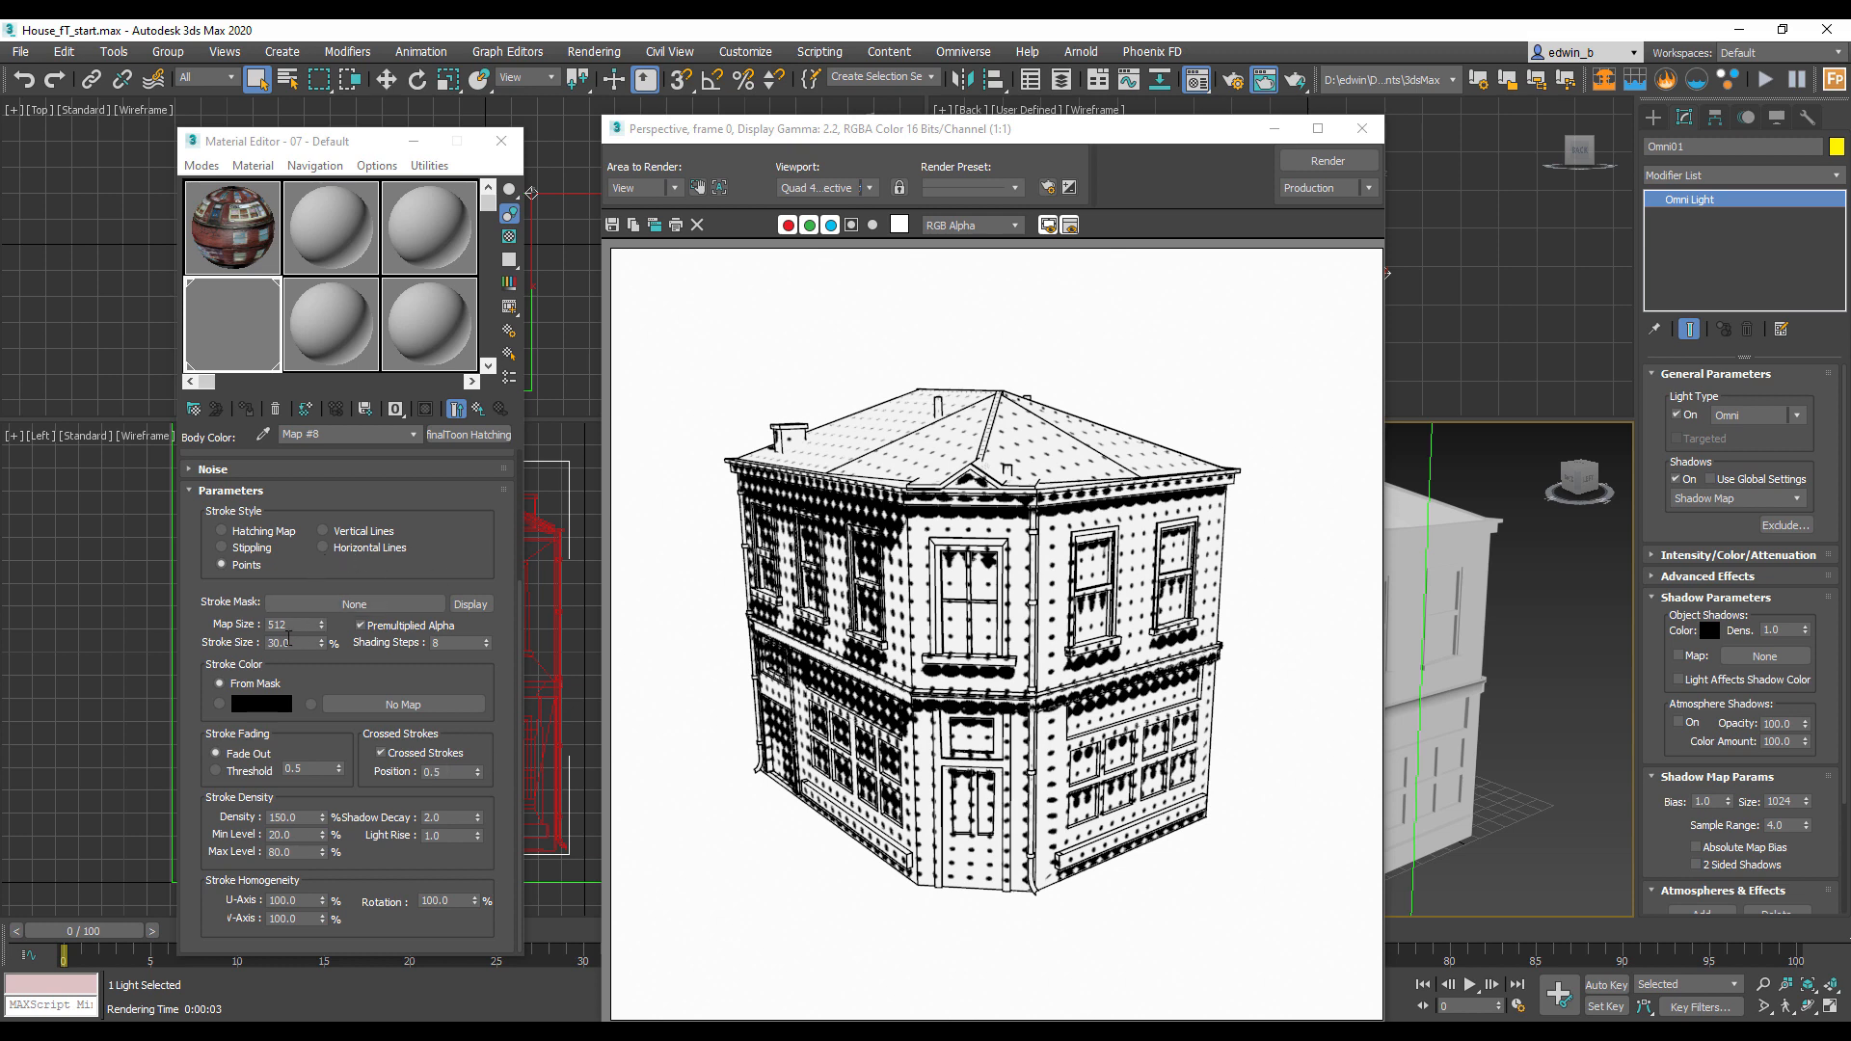
double_click(302, 644)
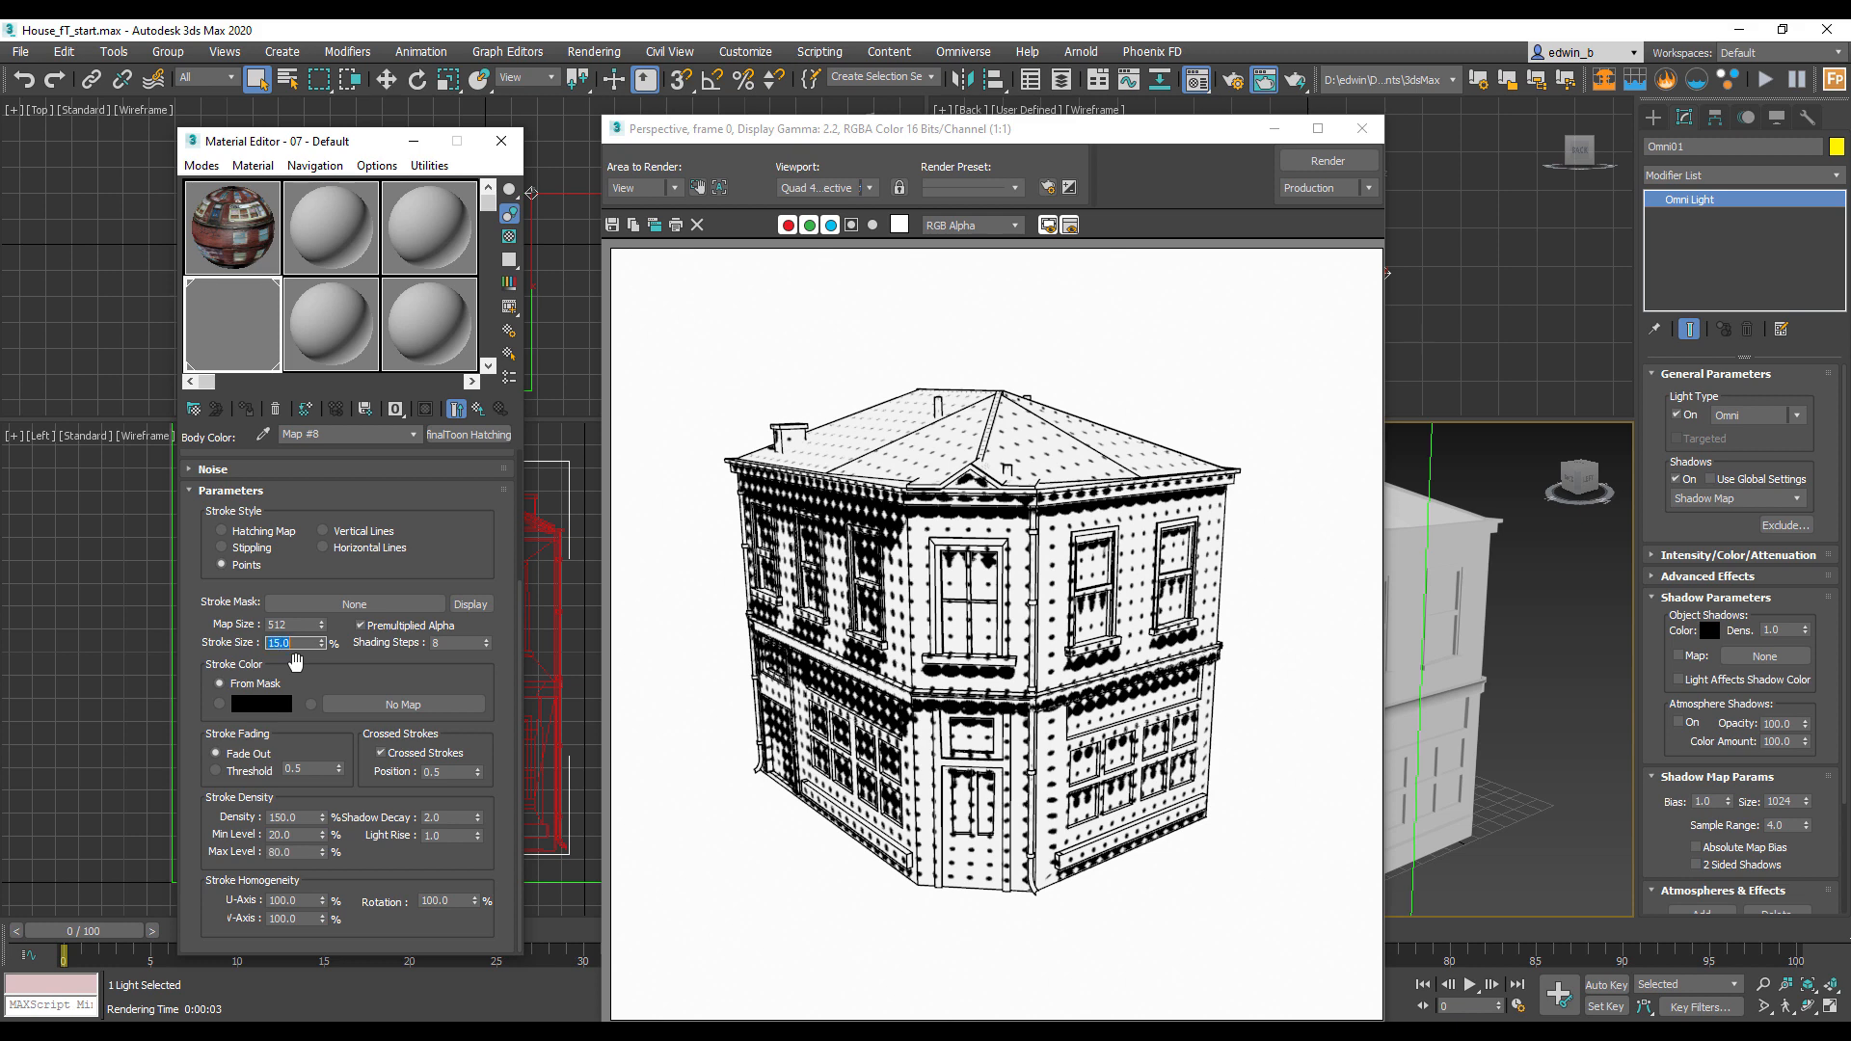
click(1329, 160)
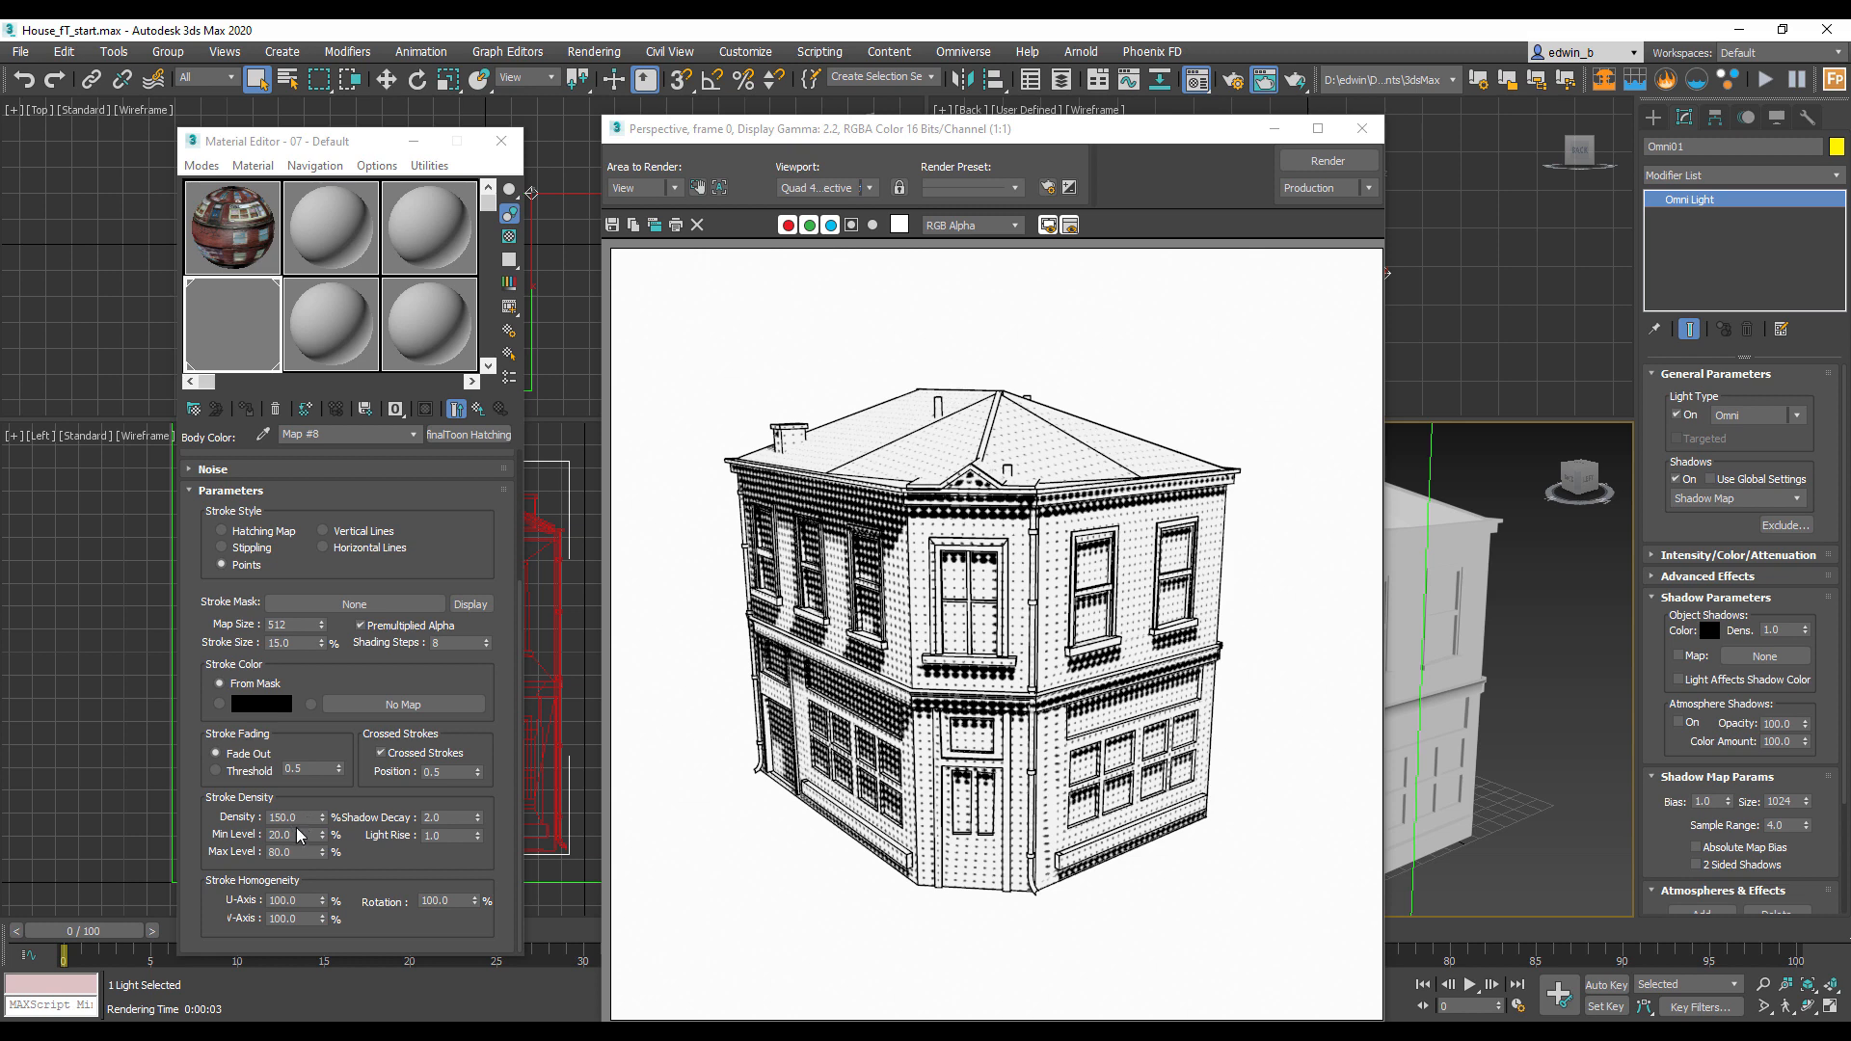
Step: Enable the finalToon material's Shadow and Specular components, copy the Body color onto both, and render the perspective view
click(480, 410)
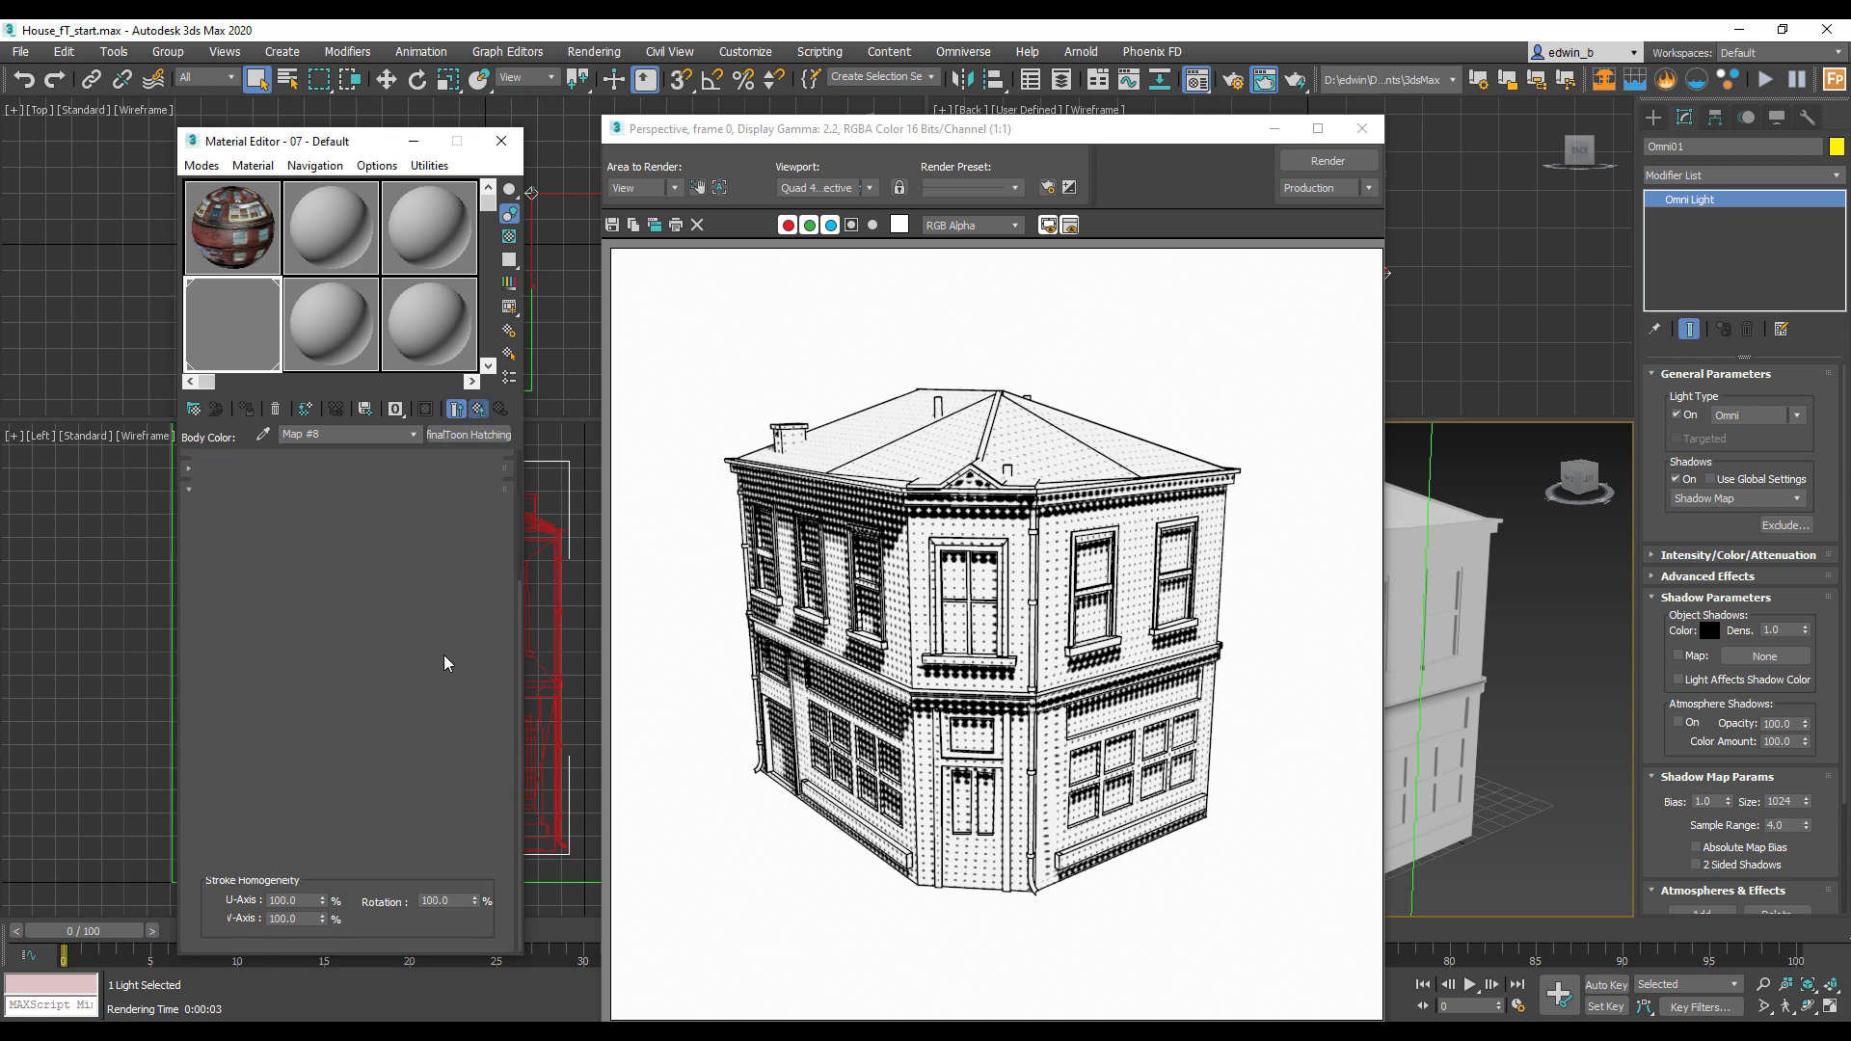
drag(314, 597, 322, 578)
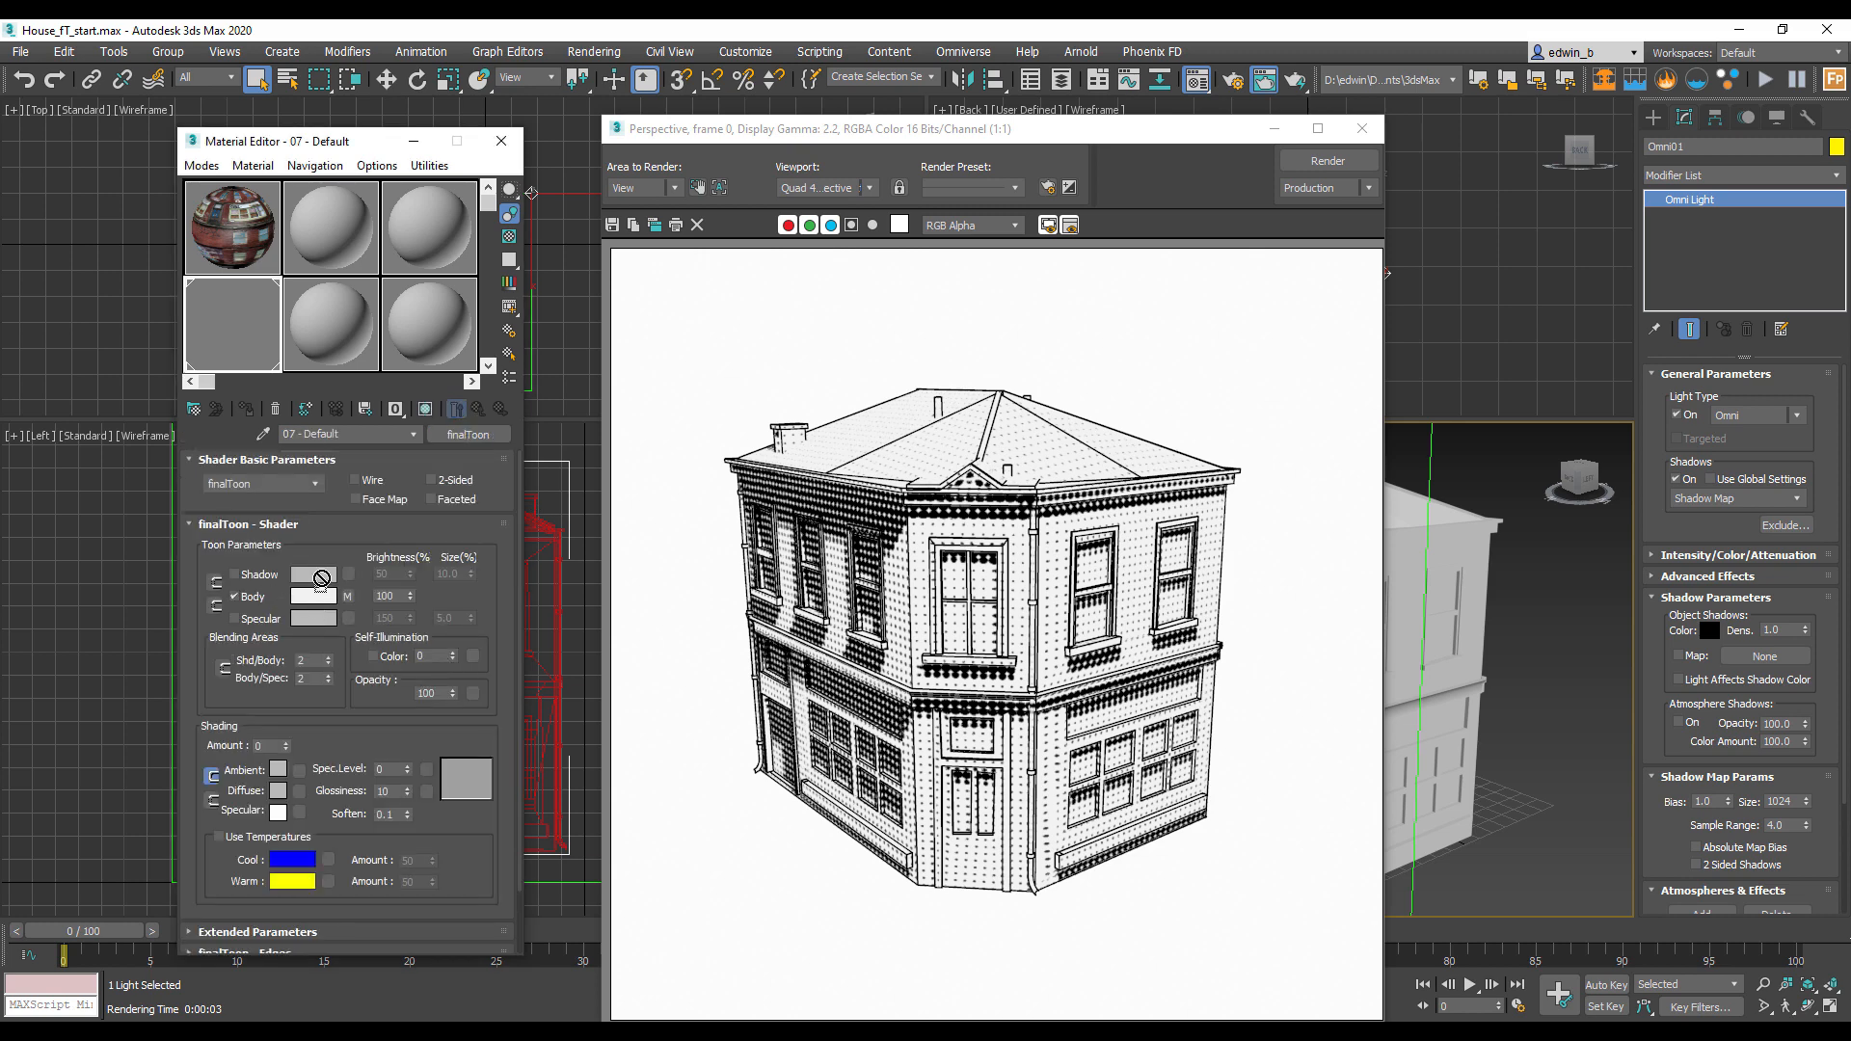
click(233, 575)
click(234, 618)
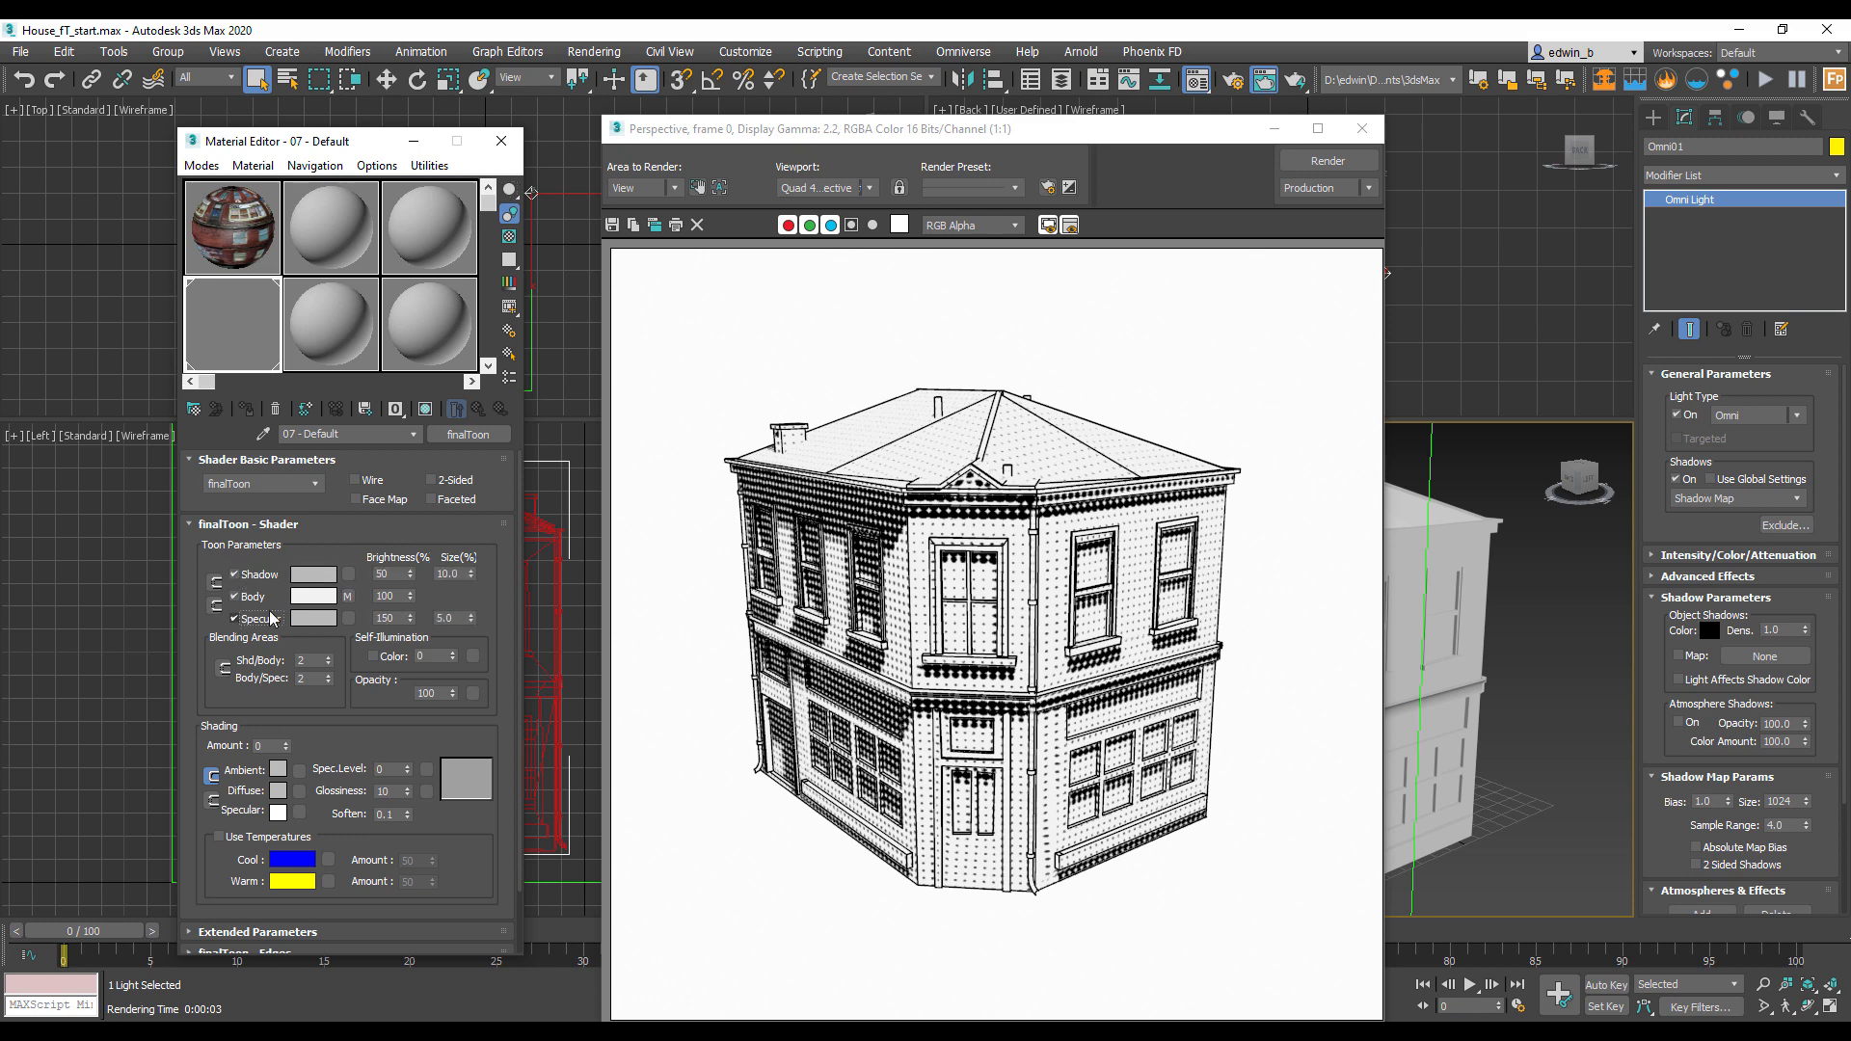
drag(306, 604, 314, 577)
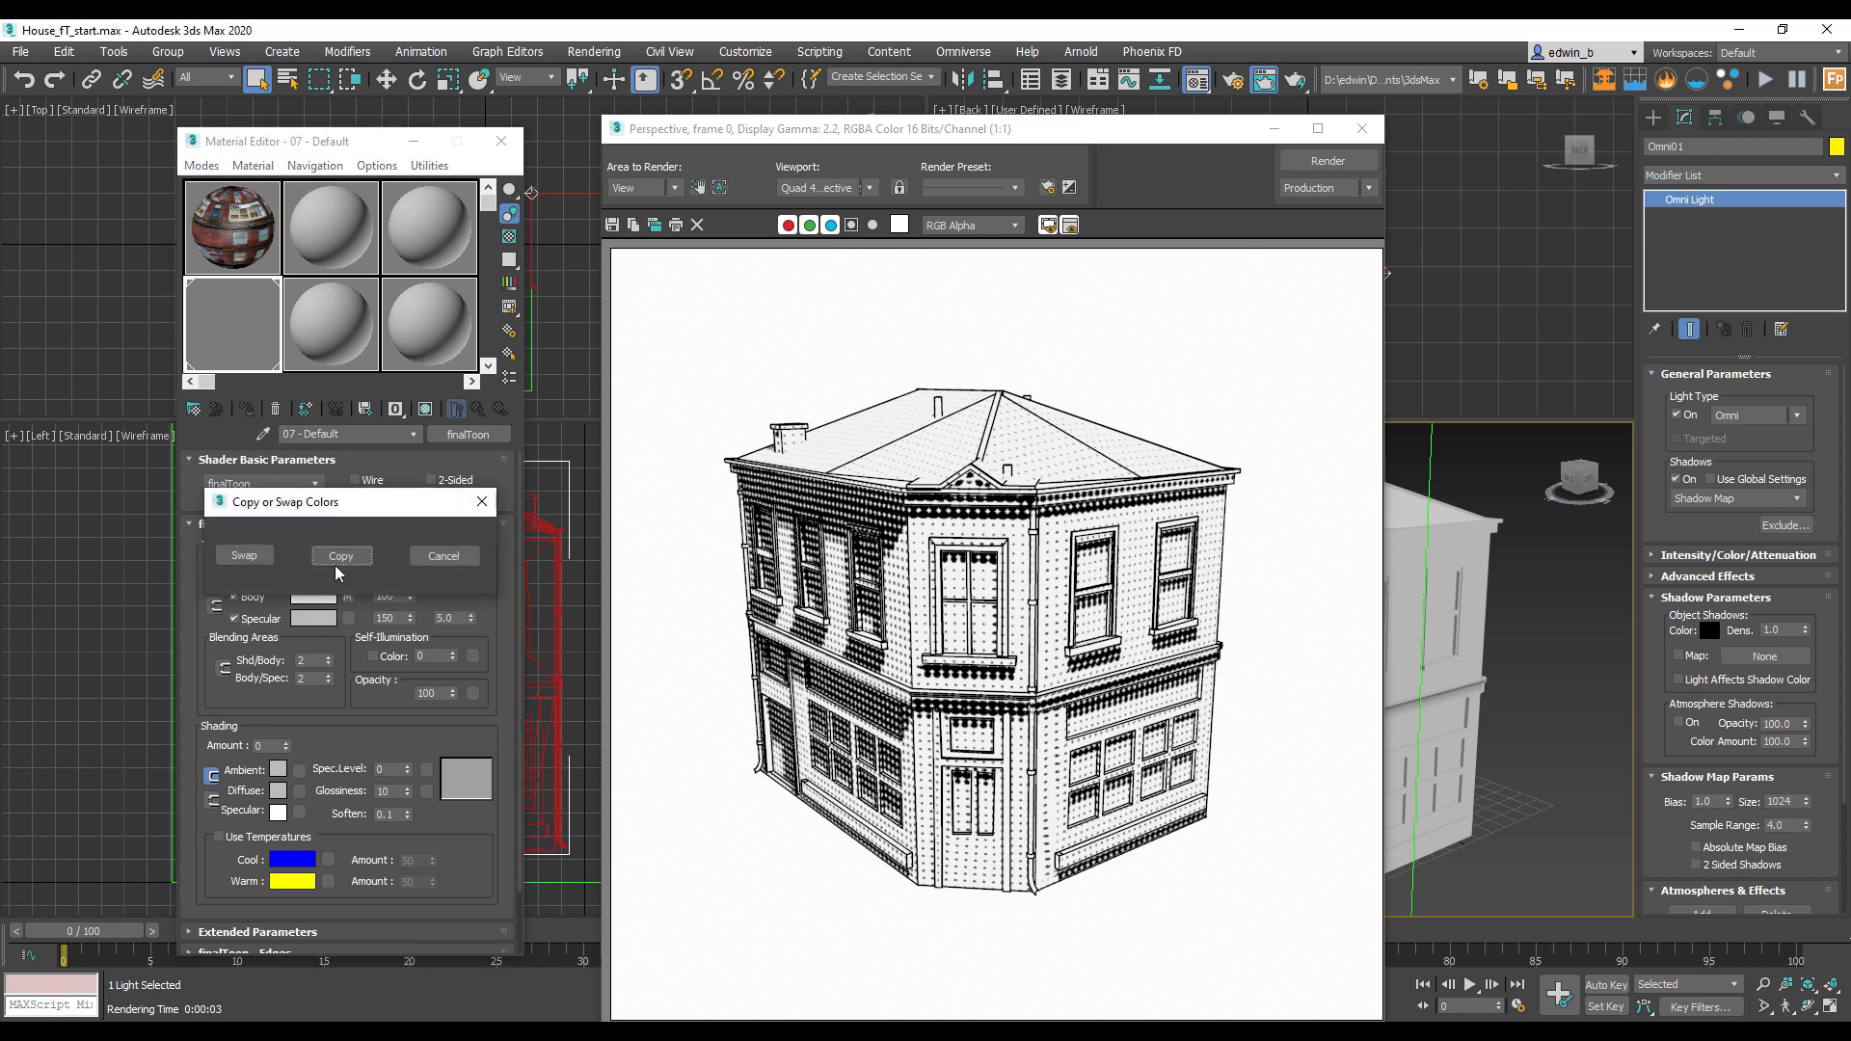
click(365, 575)
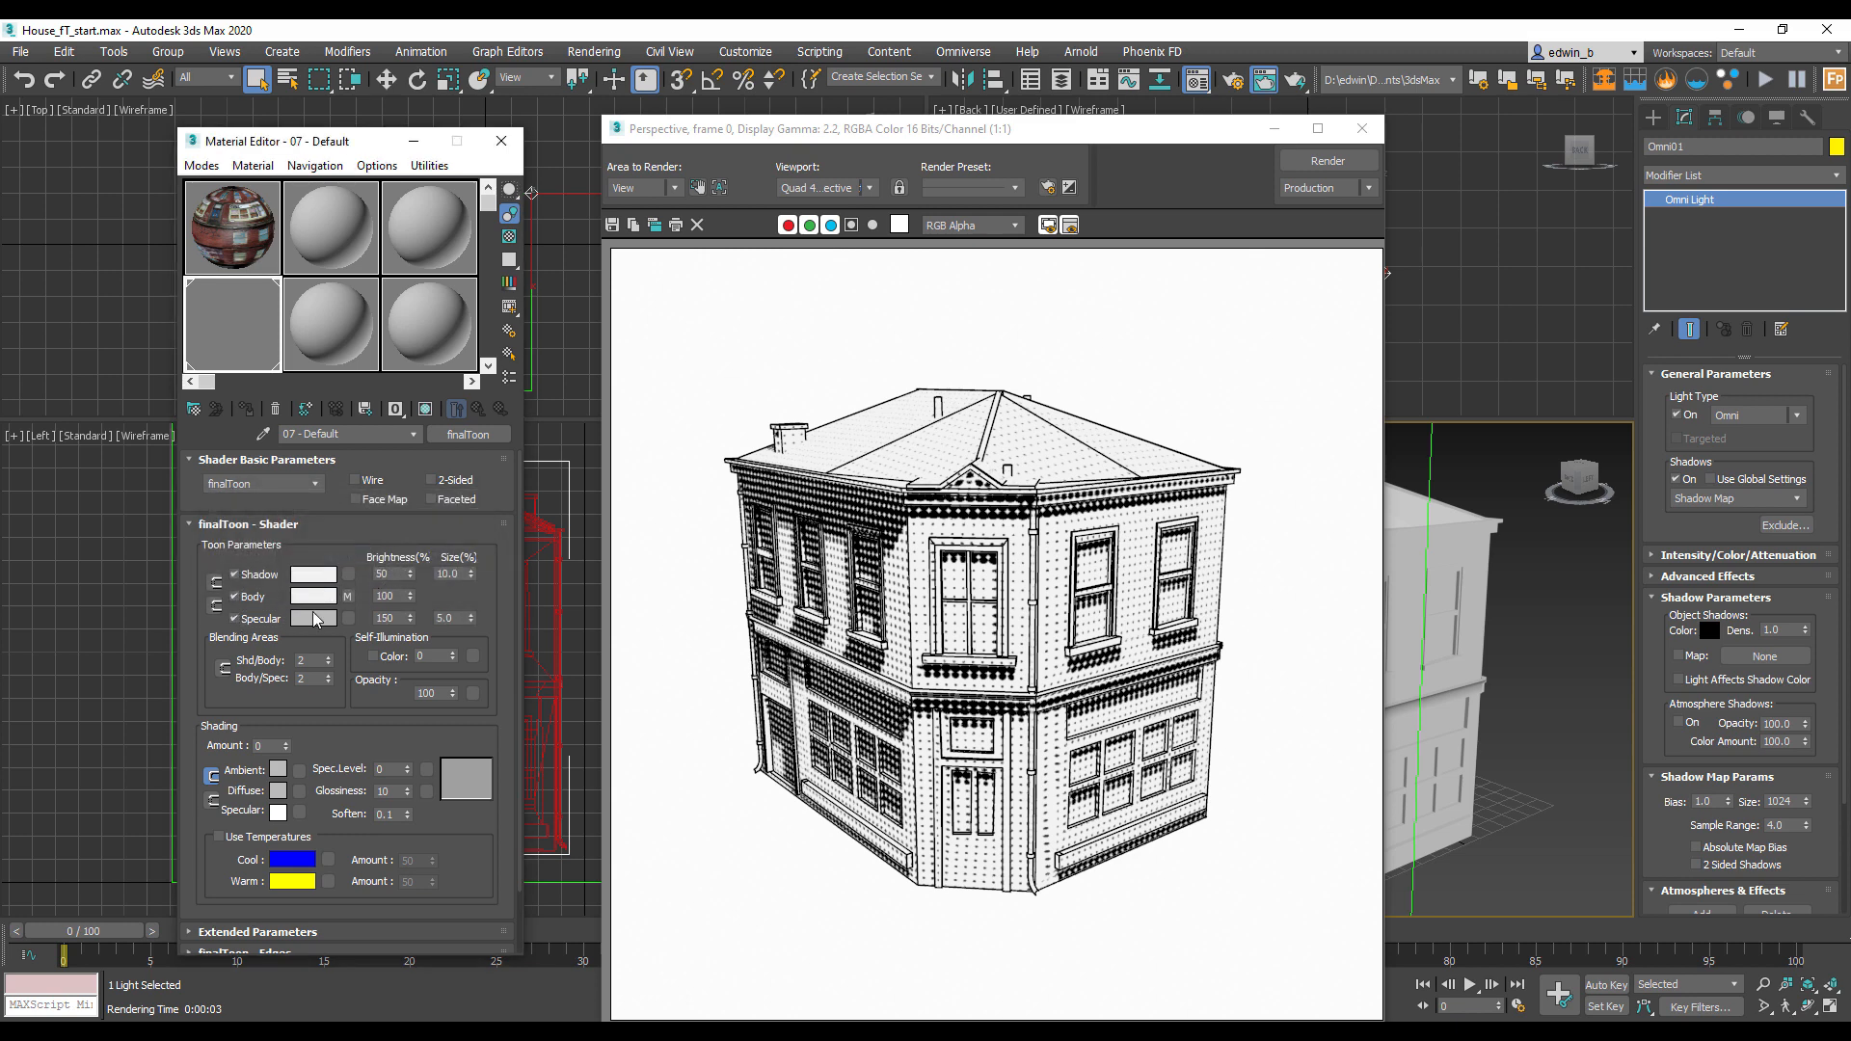
mouse_move(315, 582)
mouse_down()
mouse_move(313, 641)
mouse_move(310, 618)
mouse_up()
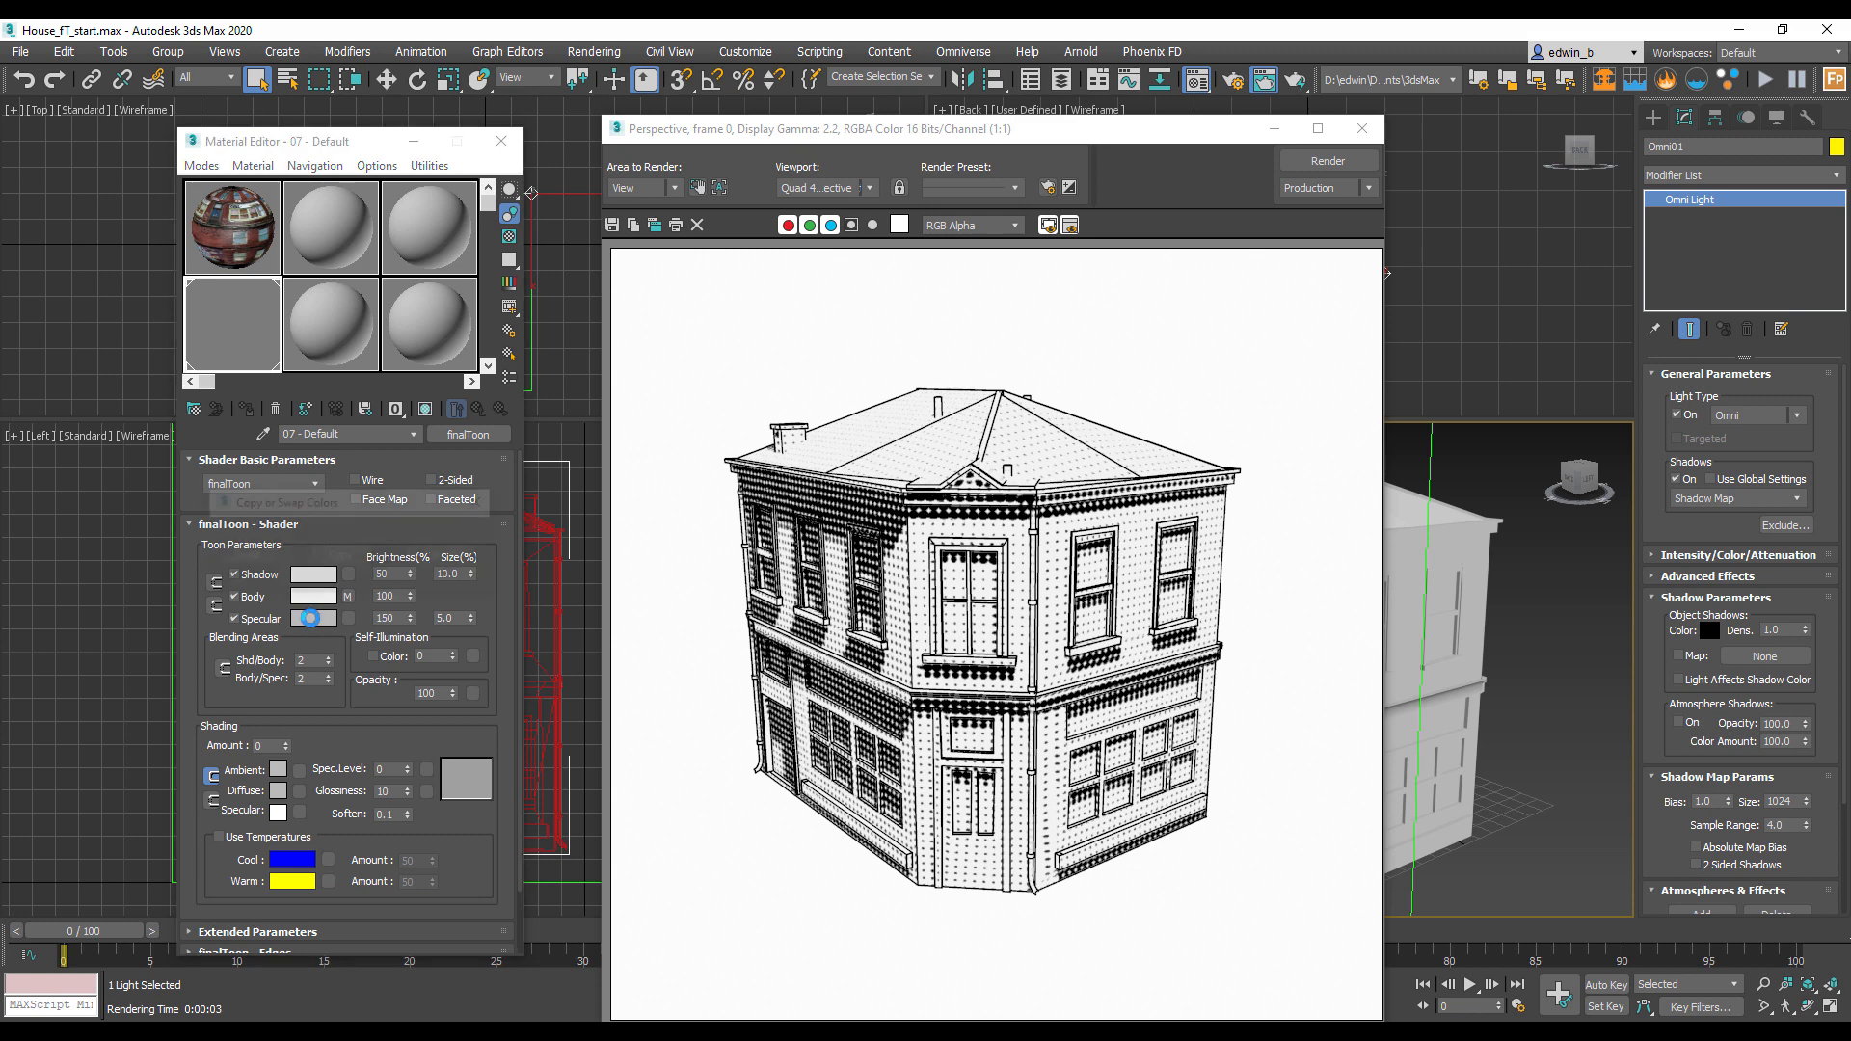
click(342, 572)
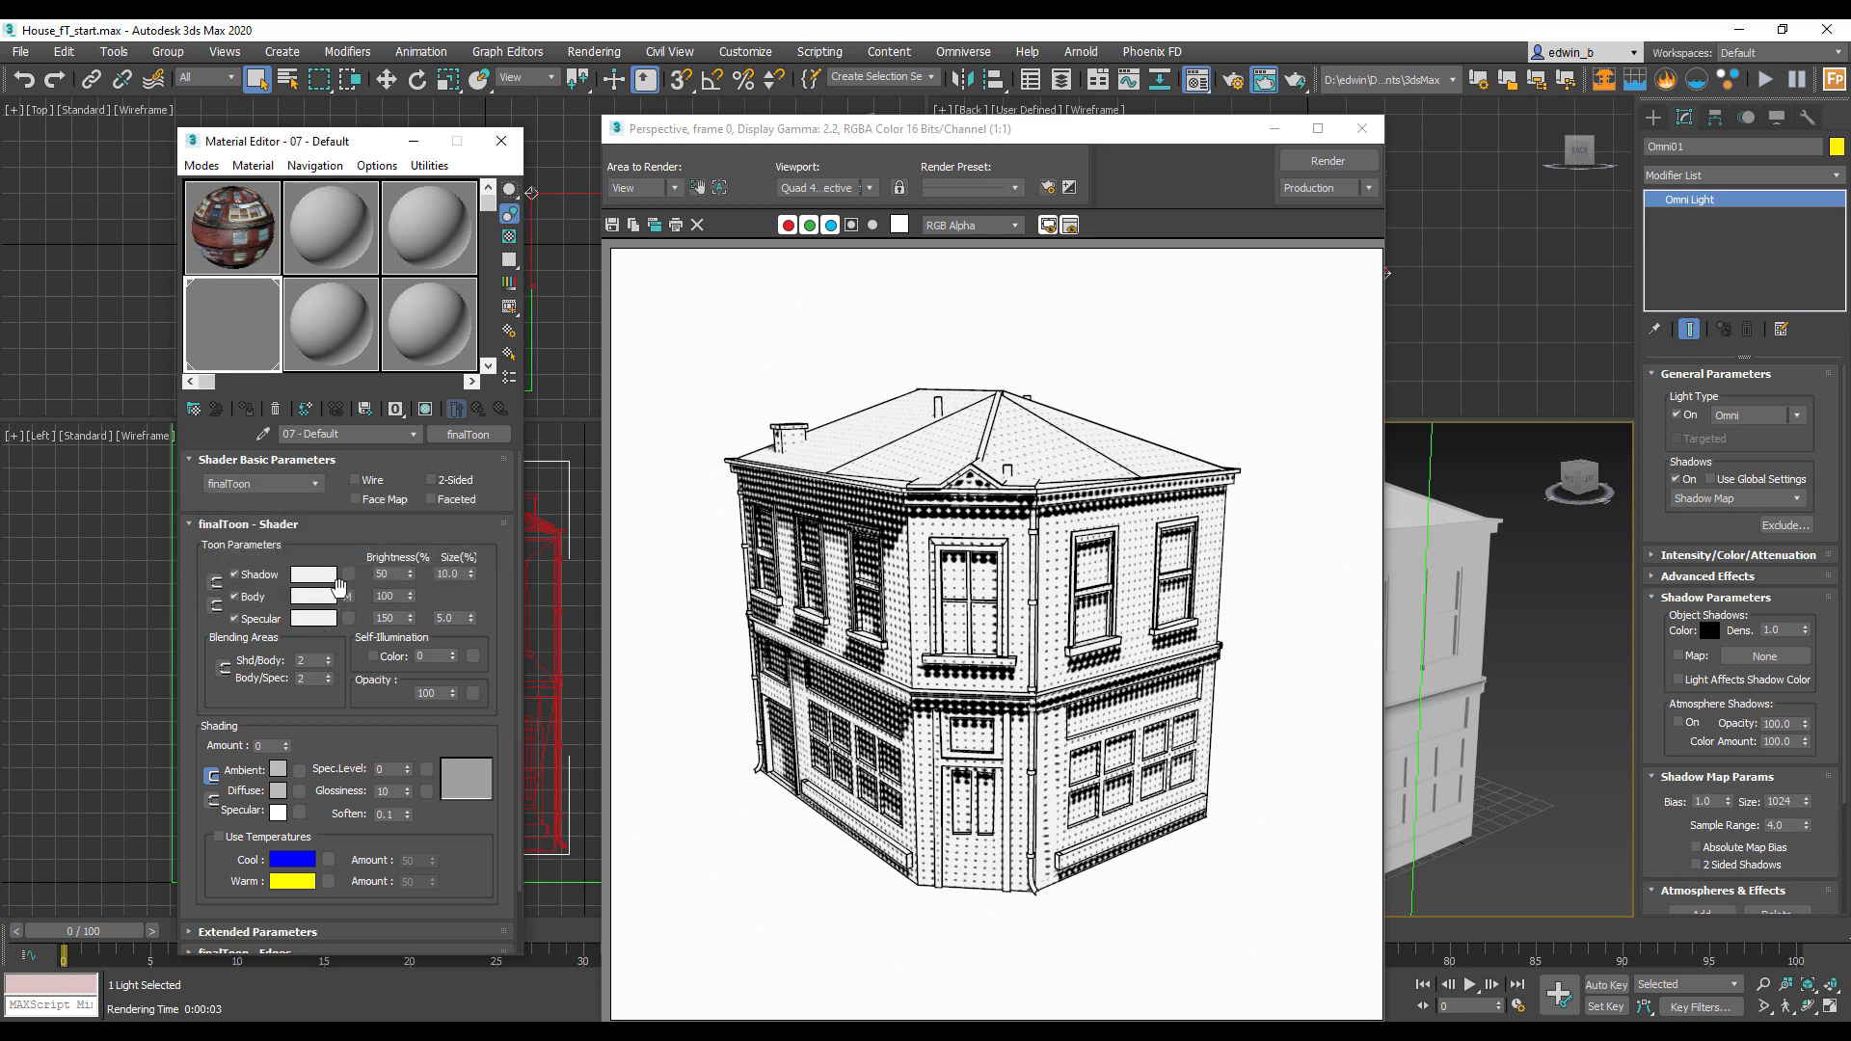
click(1328, 162)
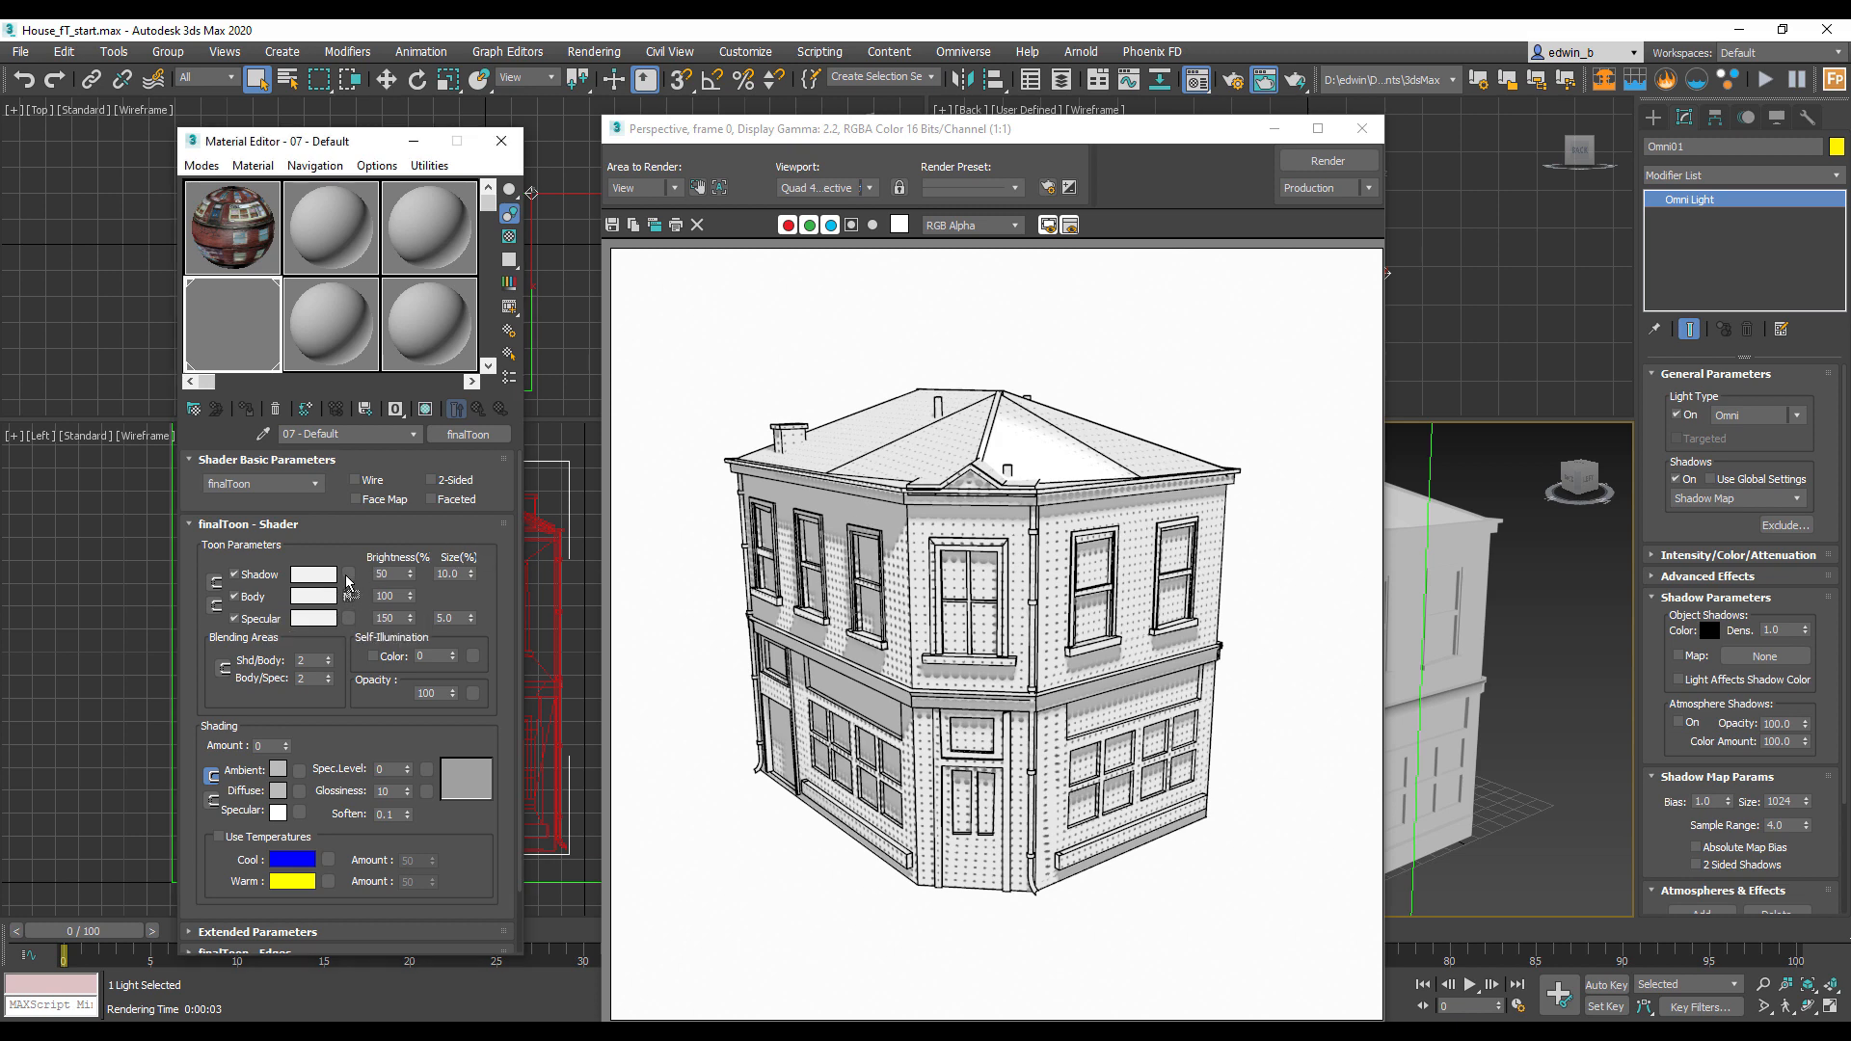
Step: Copy the Body hatching map as an instance to the Shadow and Specular map slots and render the perspective view
drag(349, 580, 349, 577)
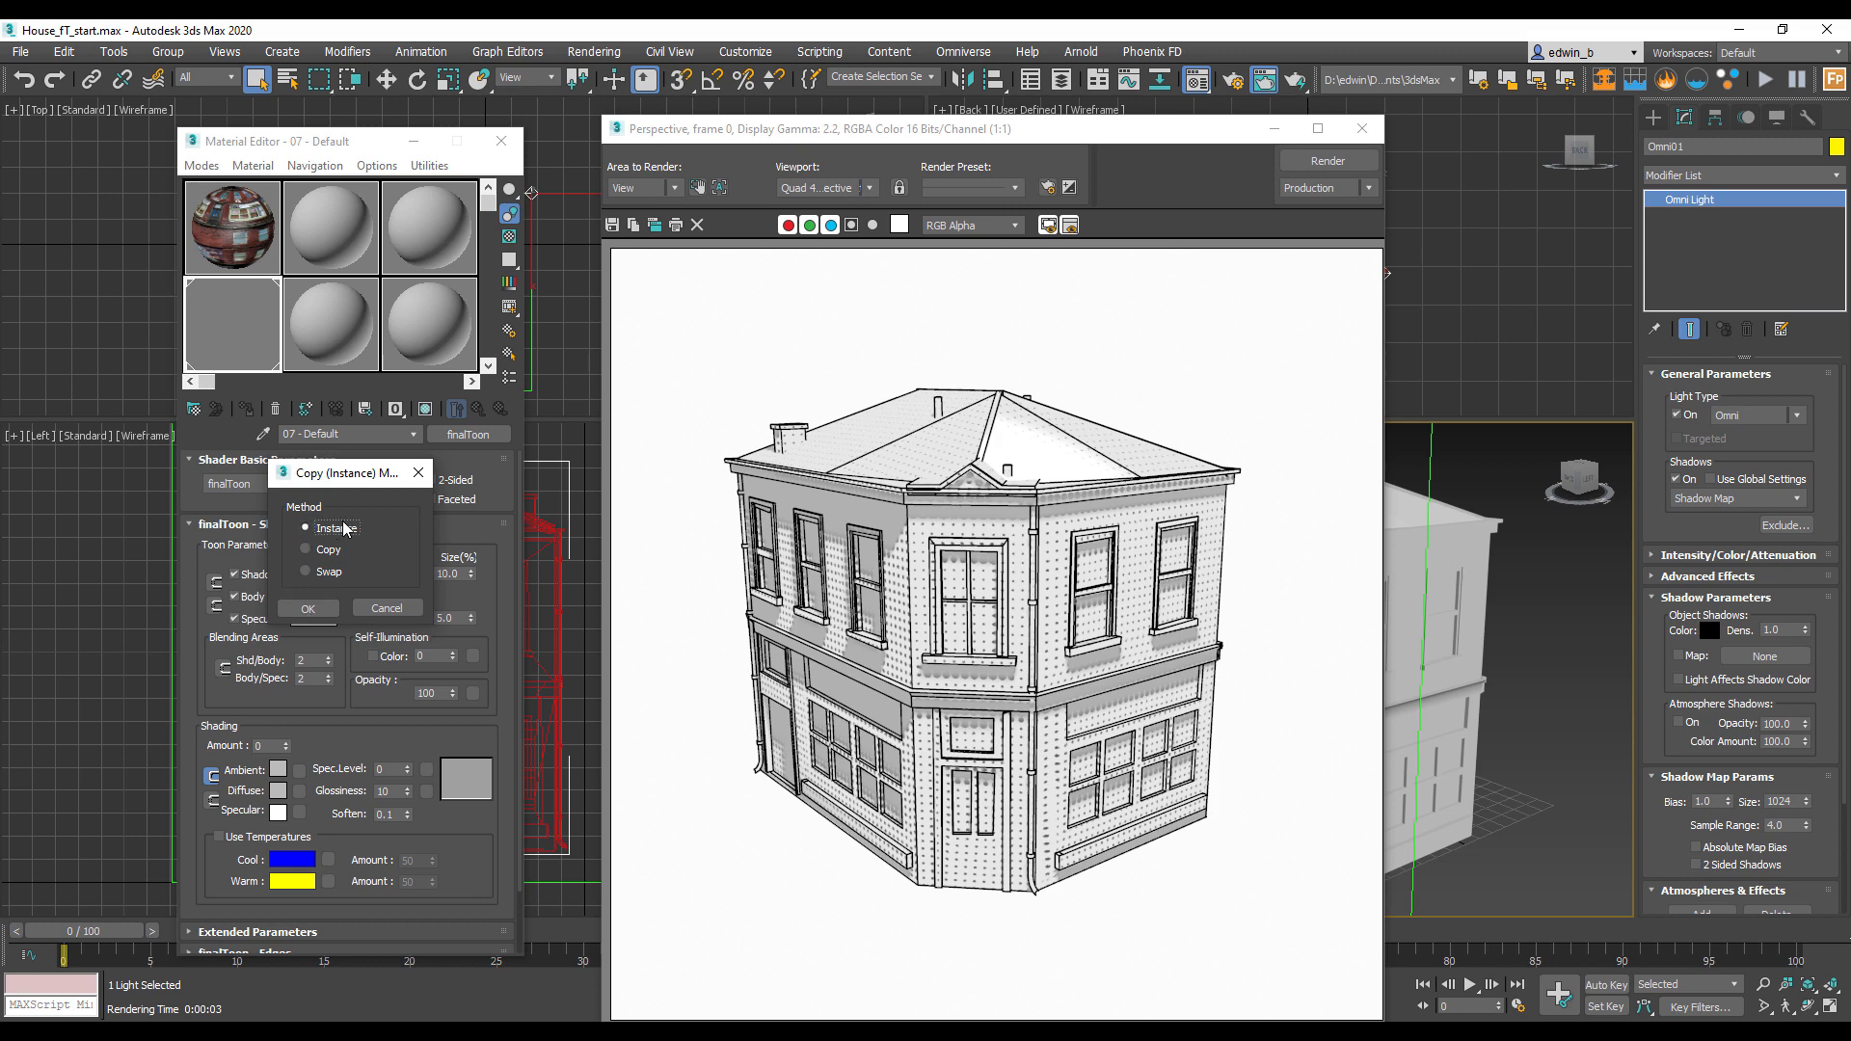
click(308, 607)
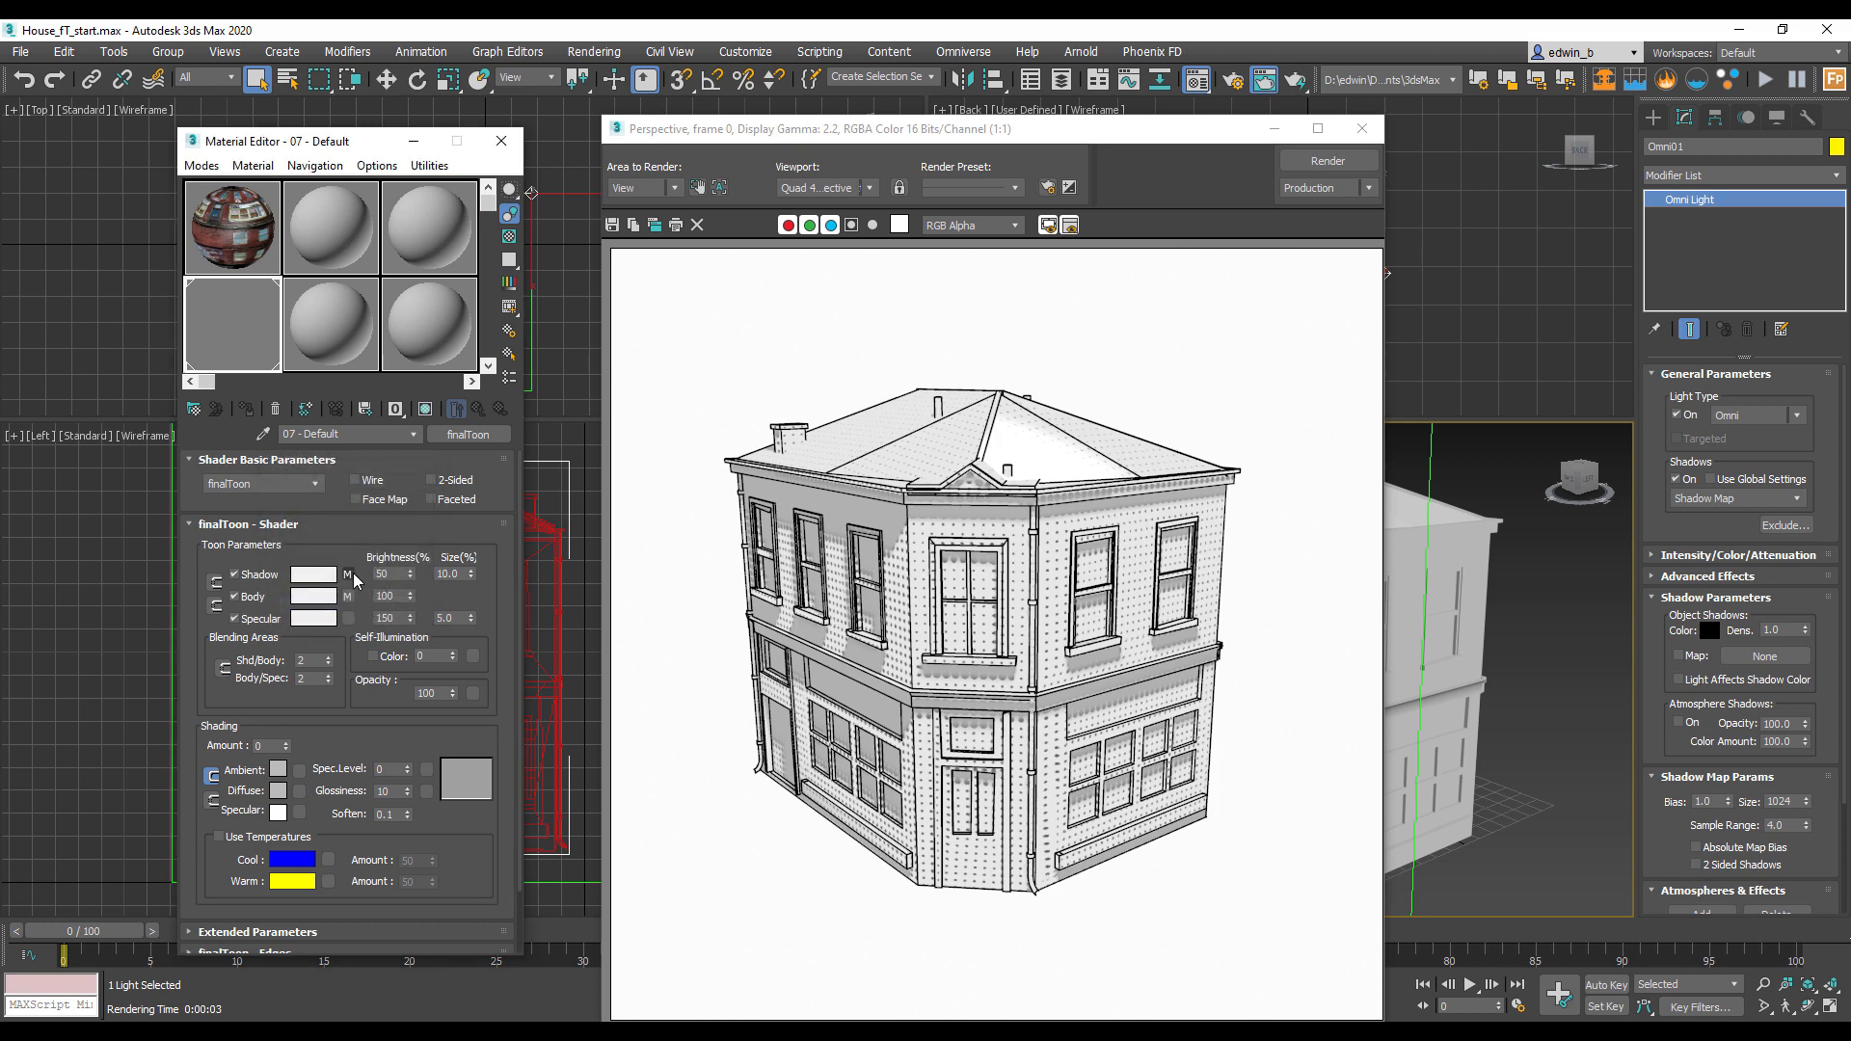
drag(353, 577, 351, 620)
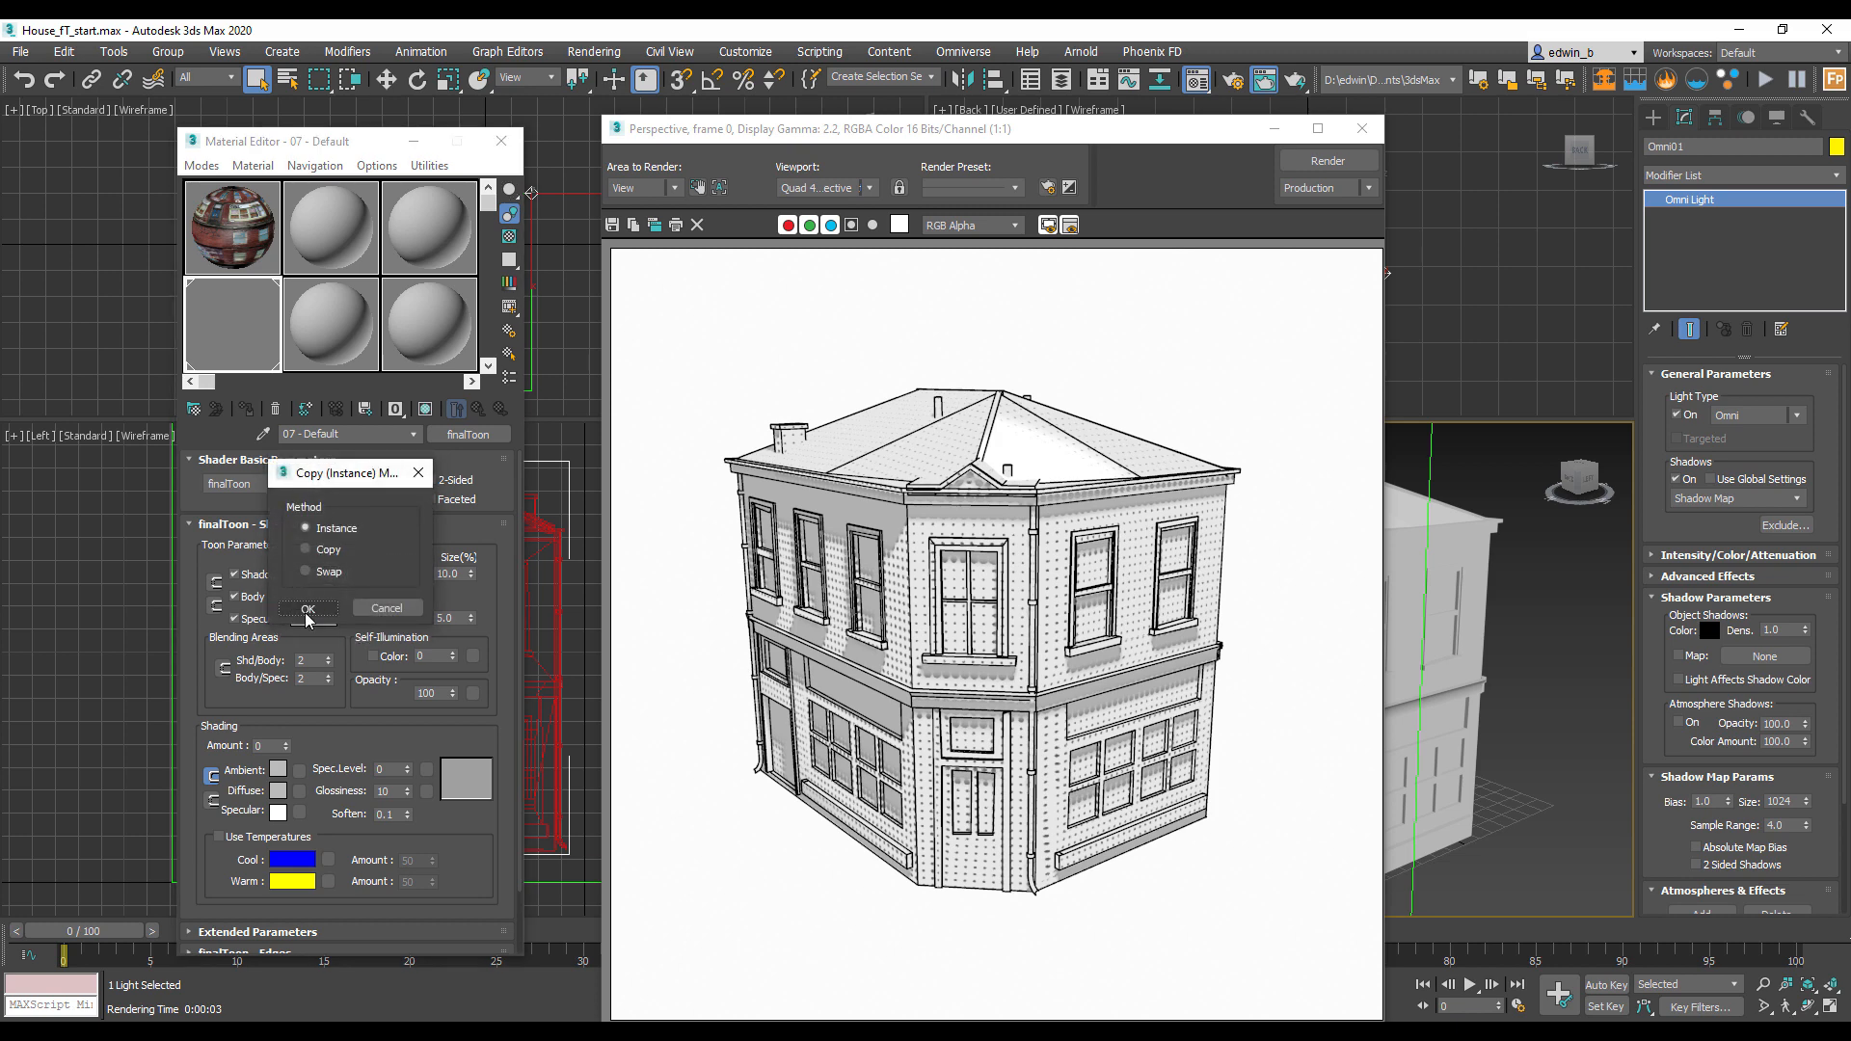
click(308, 608)
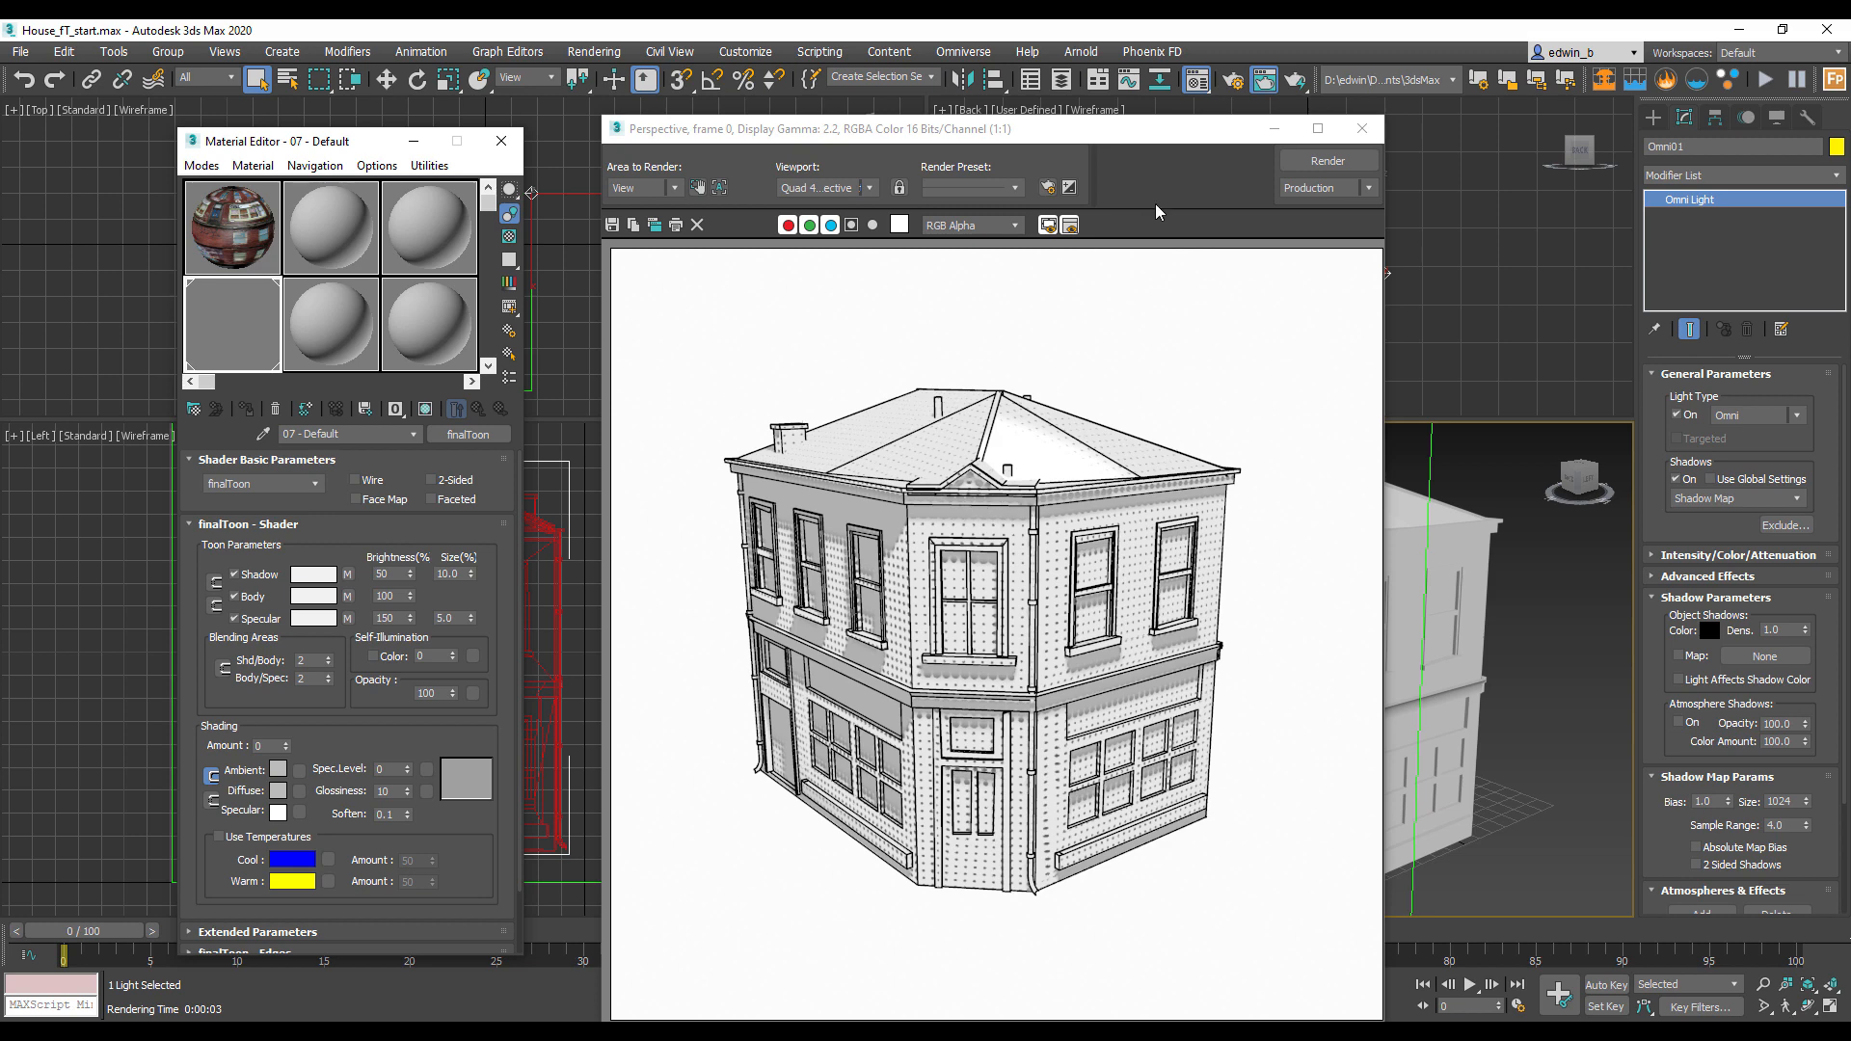
click(1328, 161)
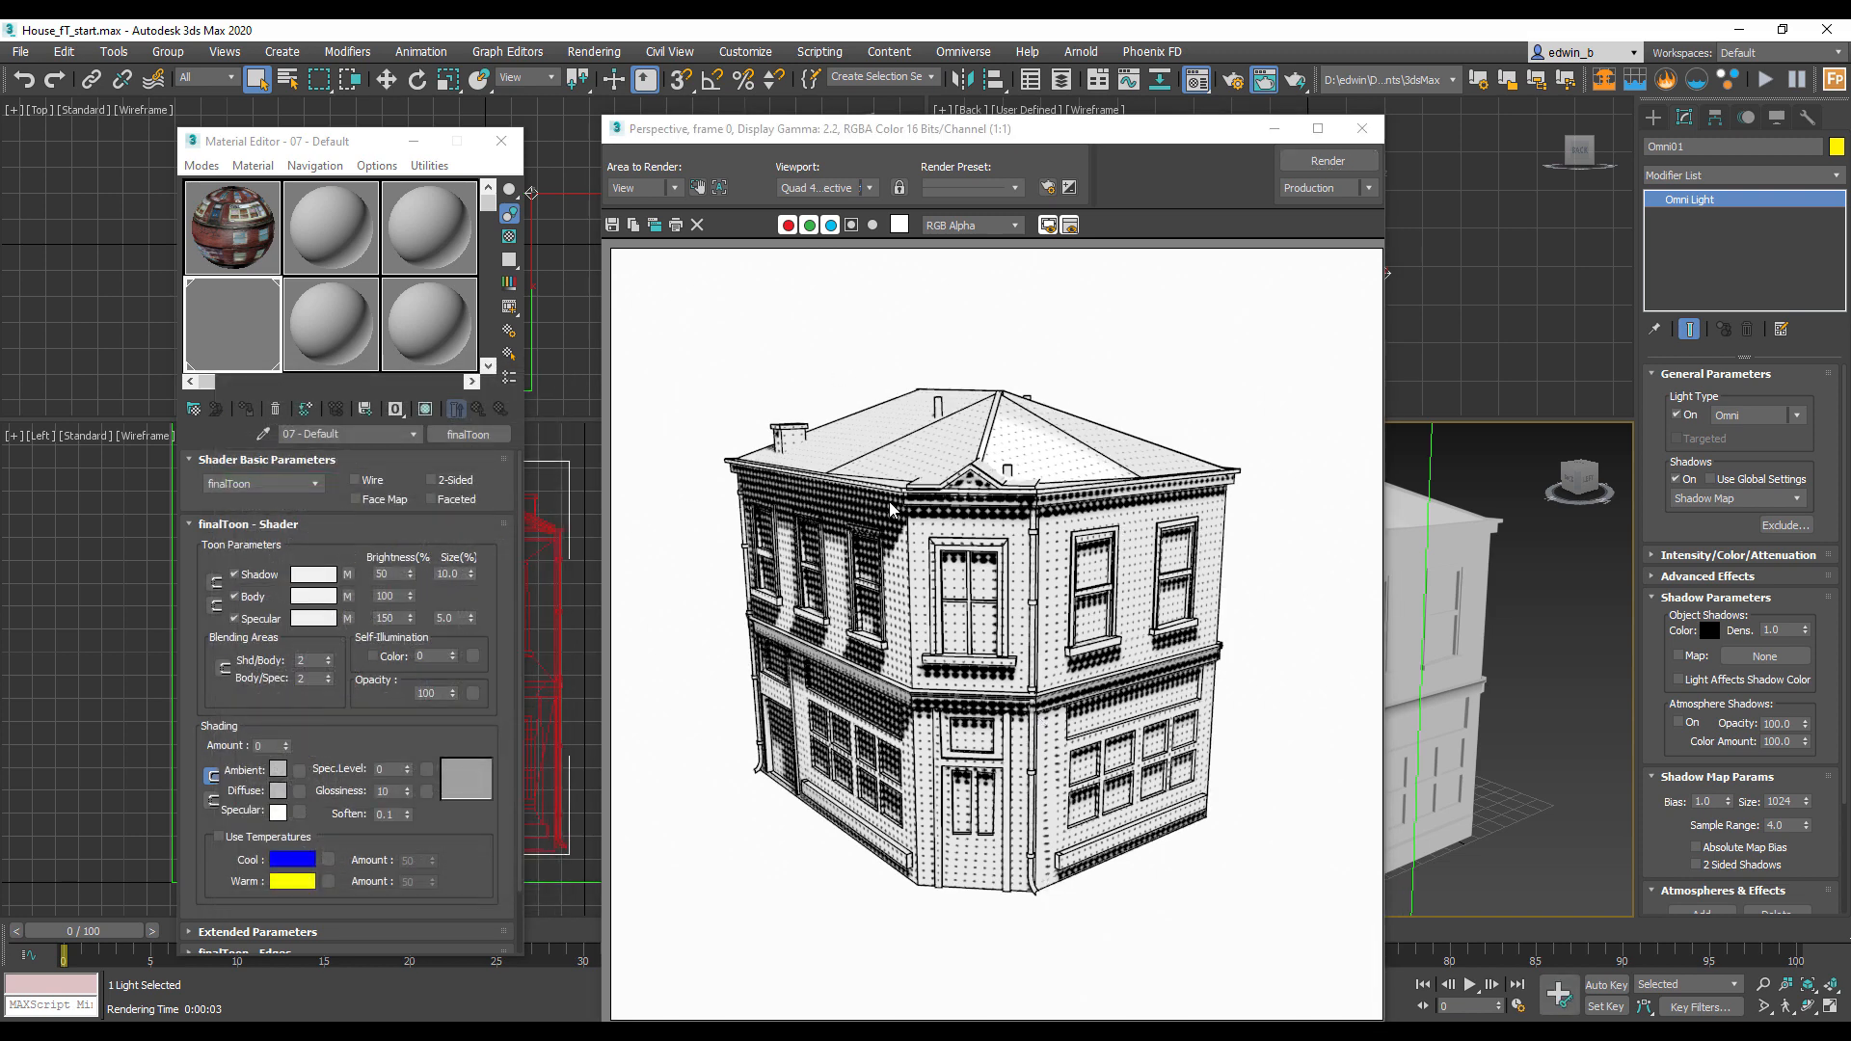
Step: Examine the point strokes and tones on the shadowed wall and the roof up close in the render
scroll(863, 521, up, 2)
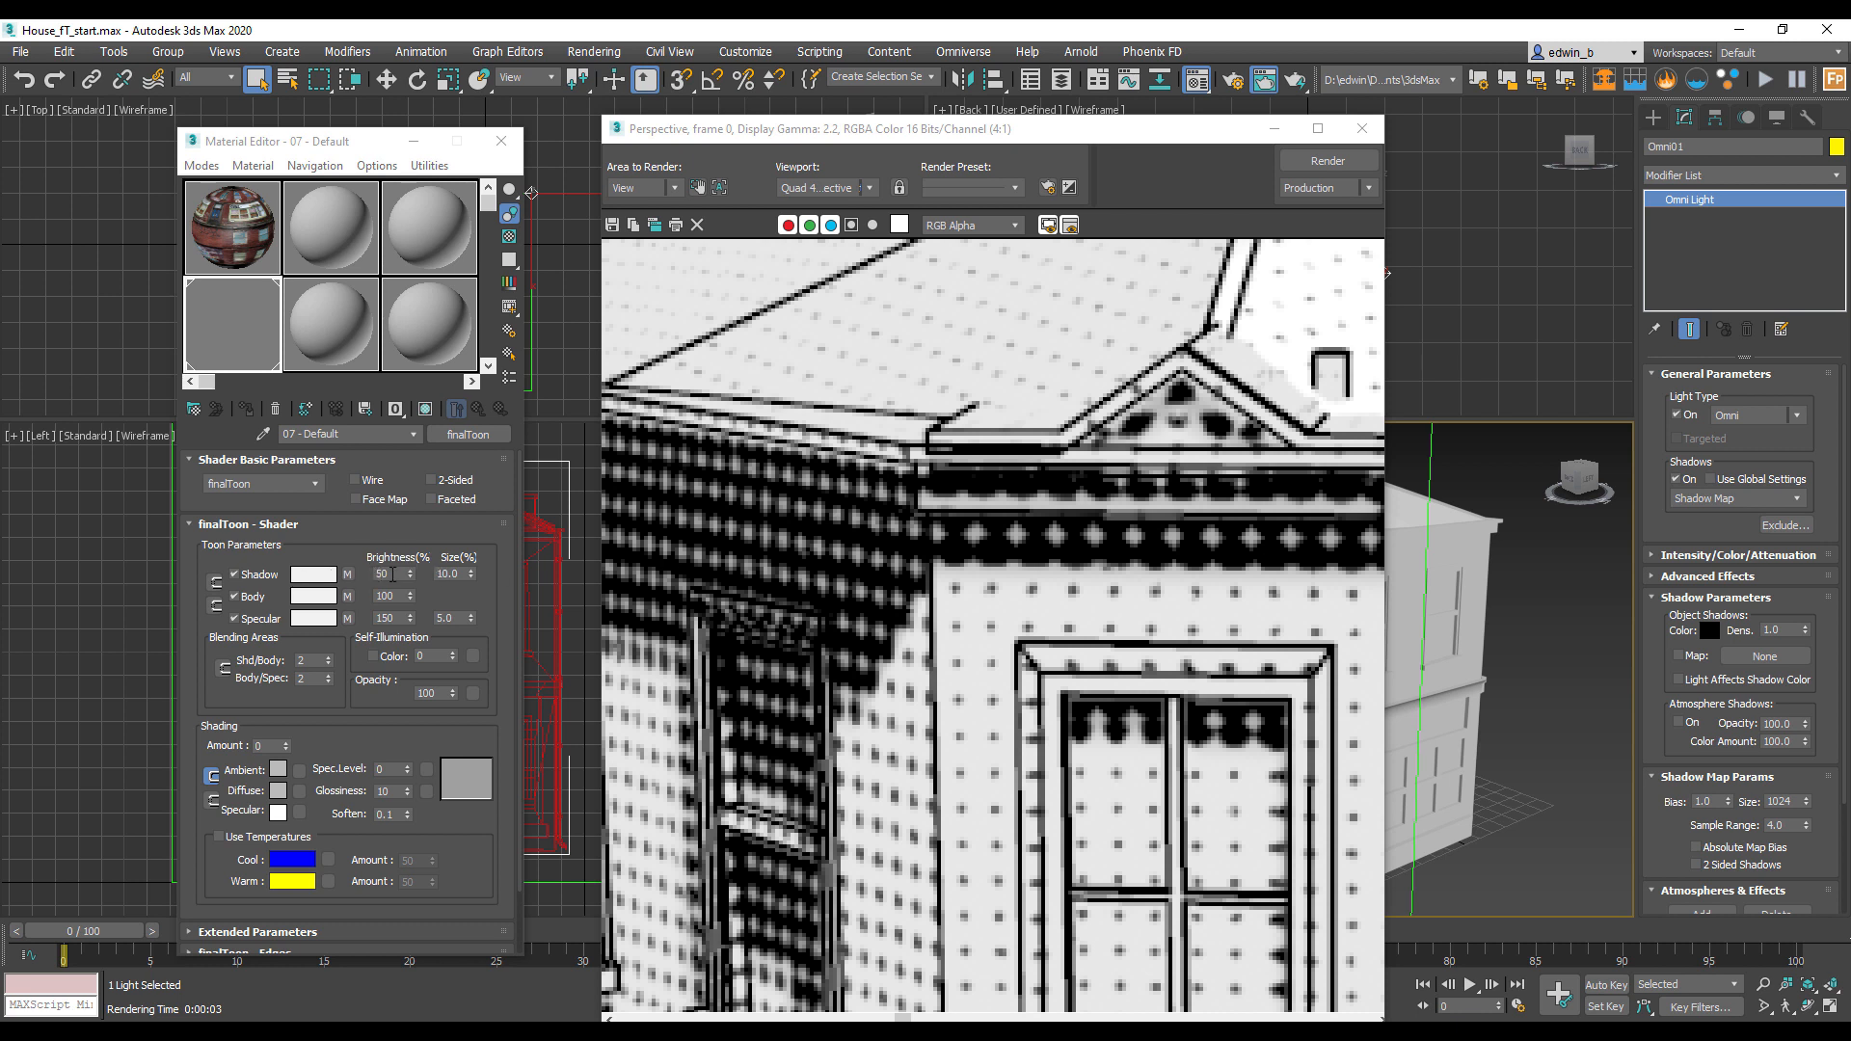
double_click(393, 575)
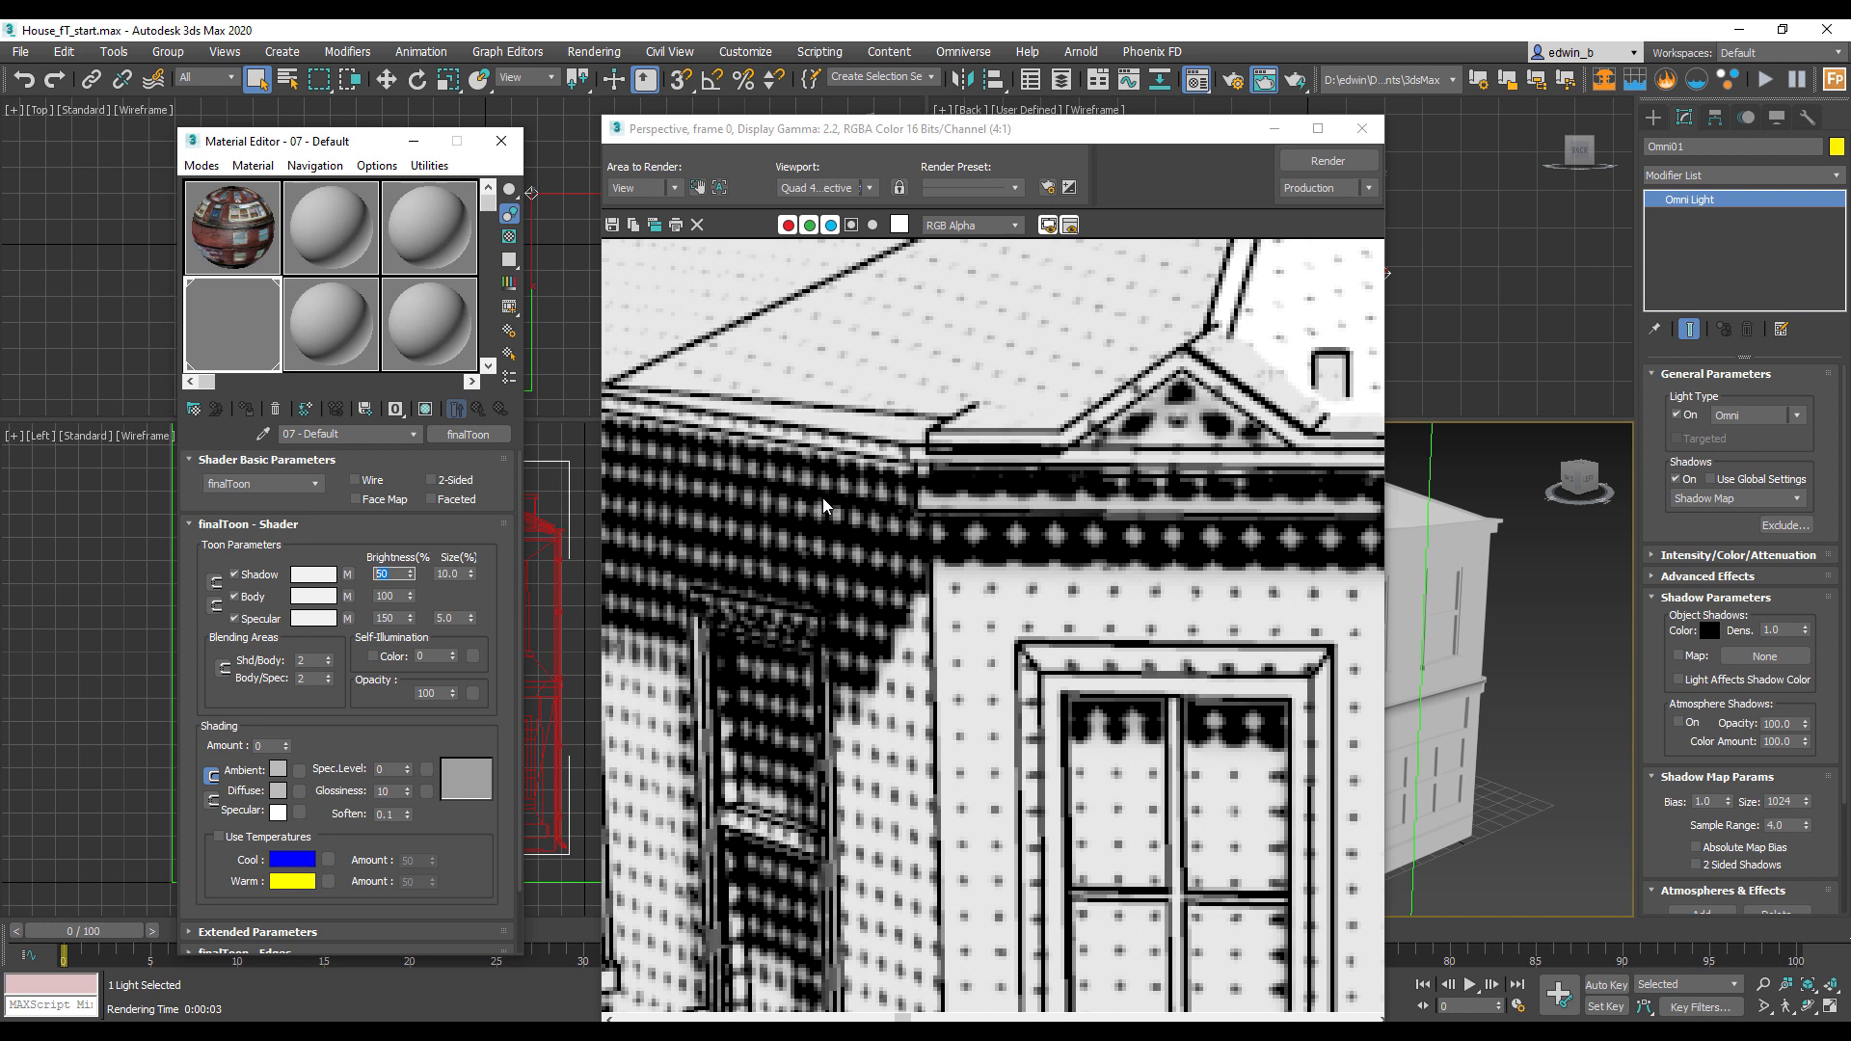
scroll(839, 543, down, 1)
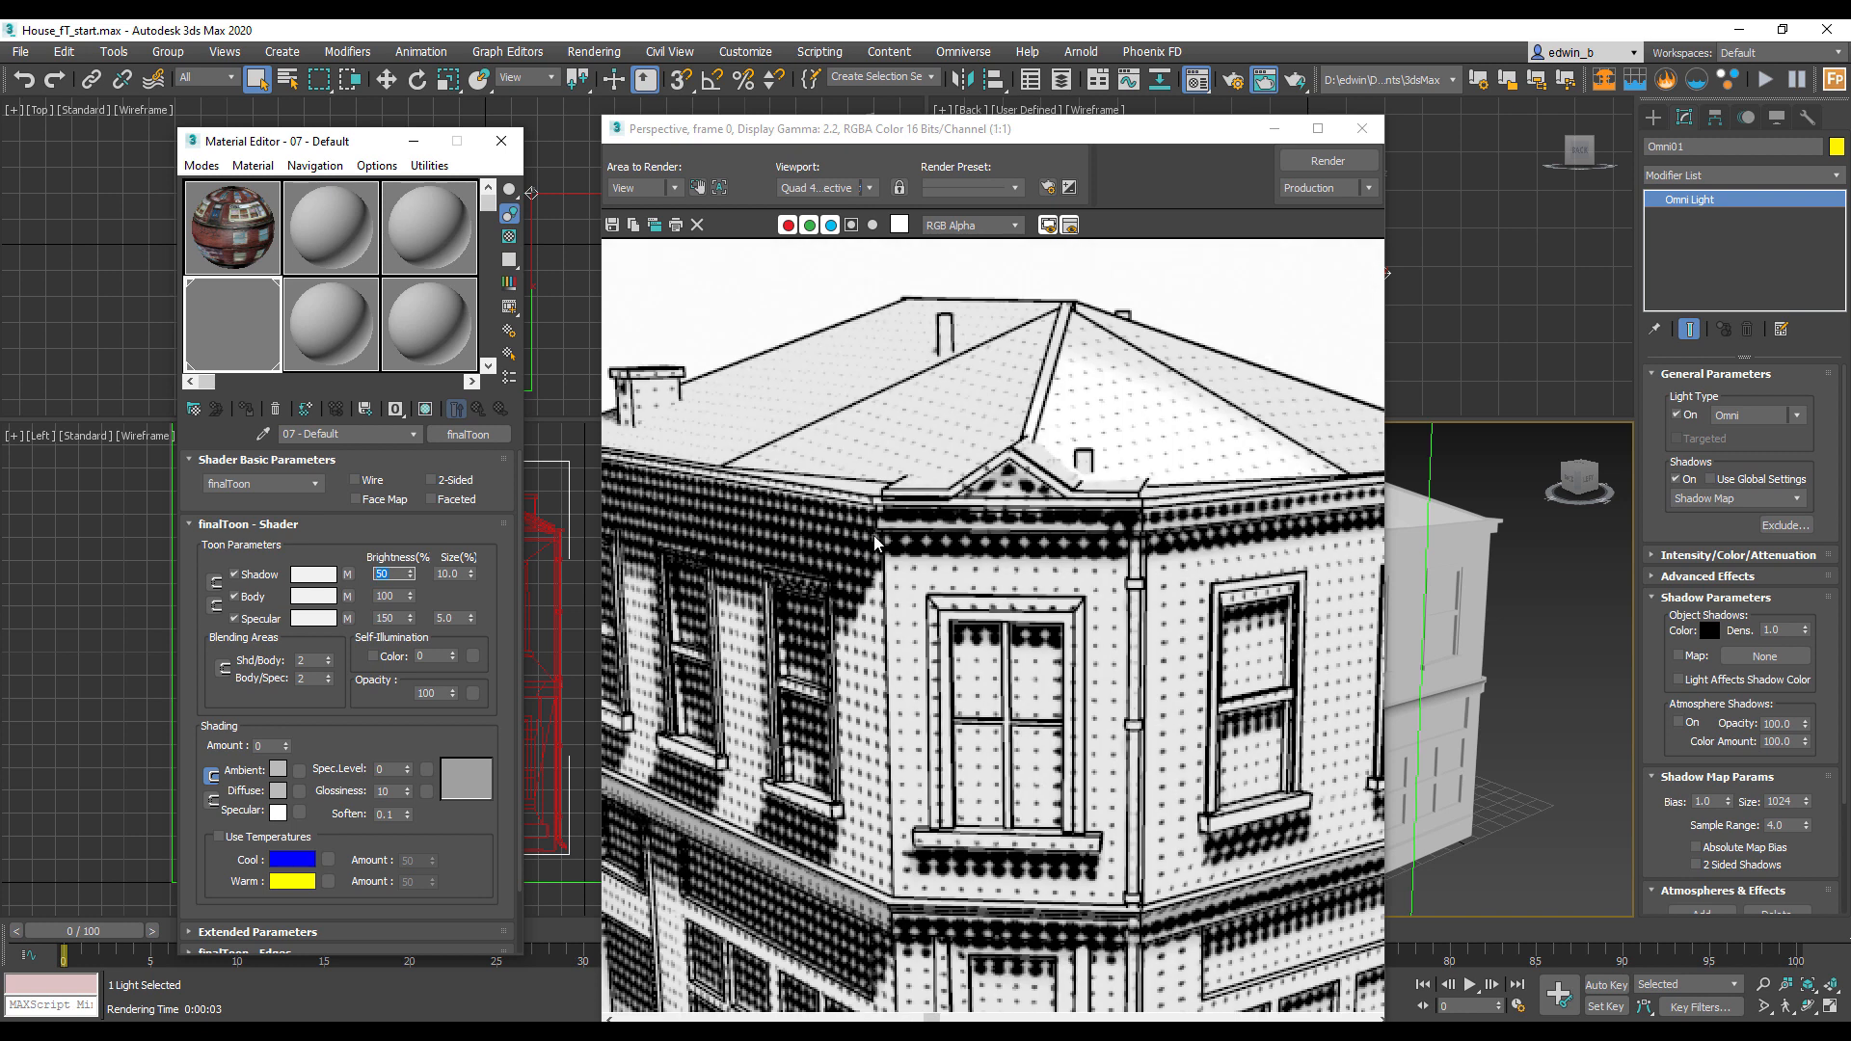
scroll(873, 535, down, 1)
scroll(1051, 455, up, 1)
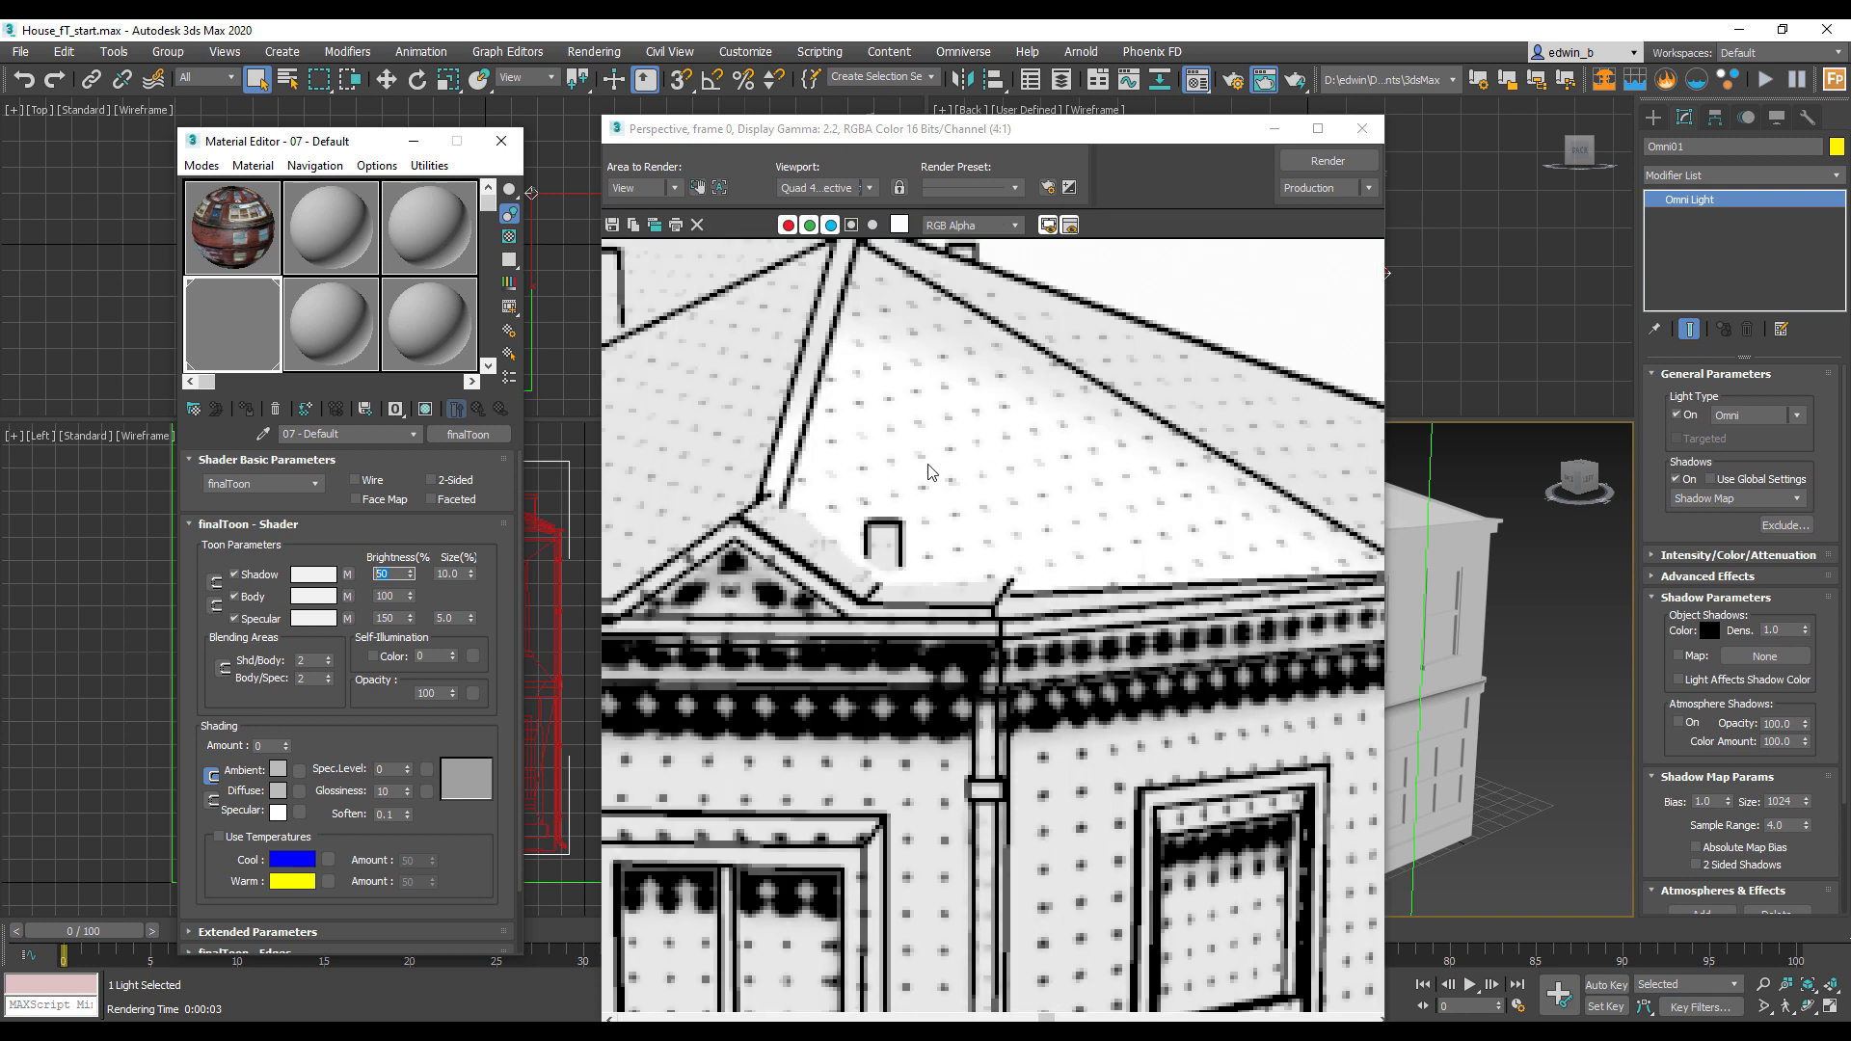
scroll(995, 514, up, 1)
scroll(993, 514, down, 1)
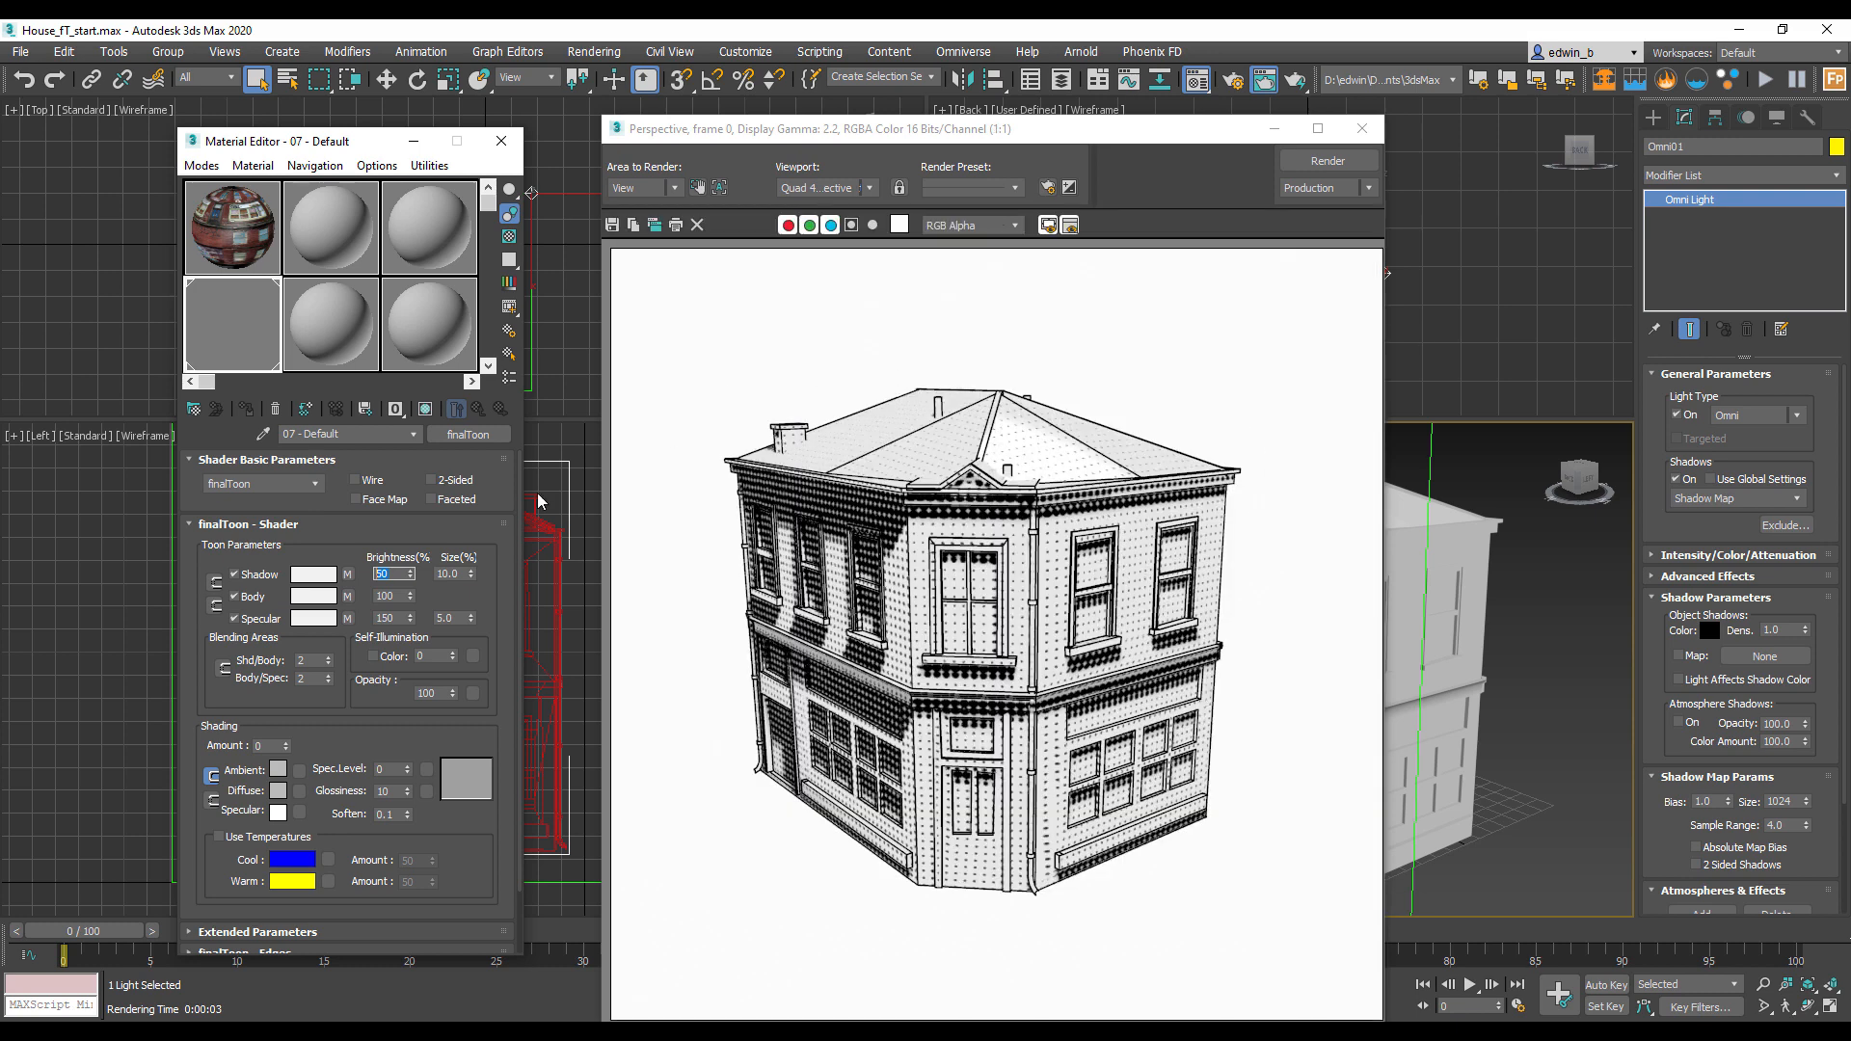
Step: Disable the material's Shadow and Specular components and render the perspective view
click(234, 575)
click(234, 619)
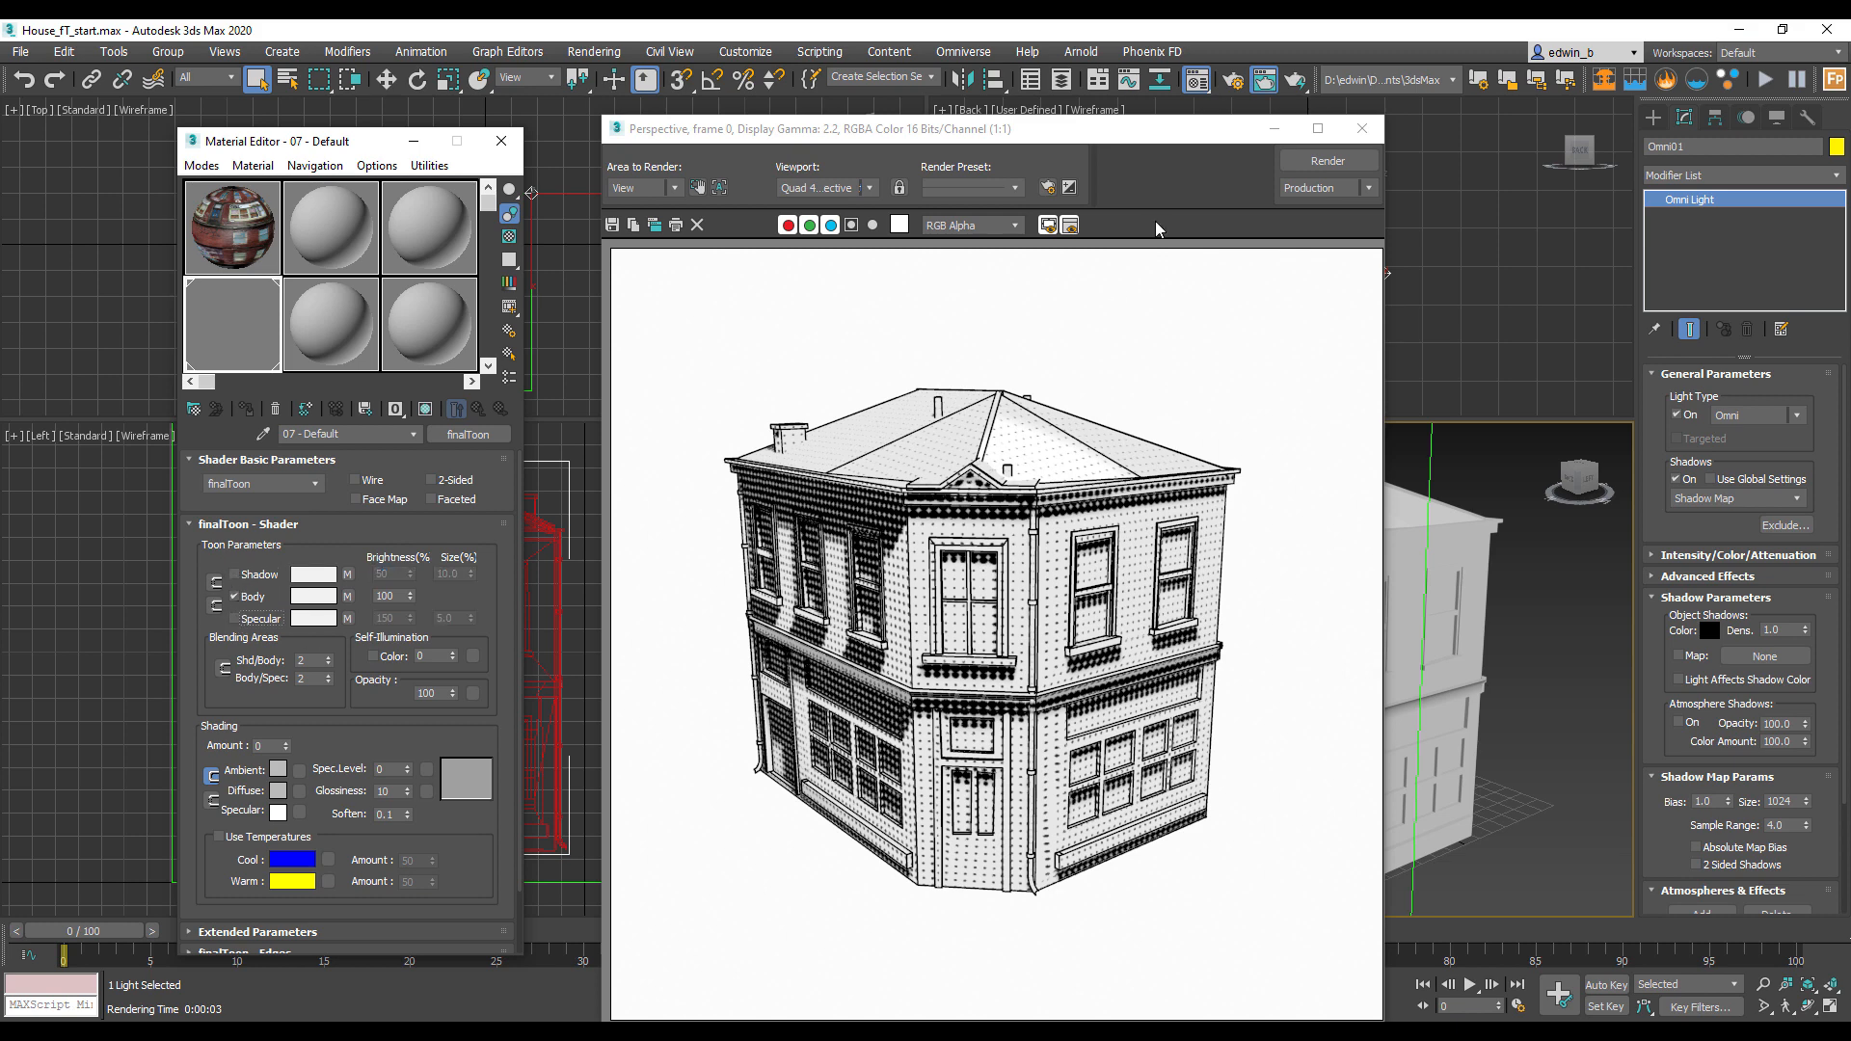
click(1321, 162)
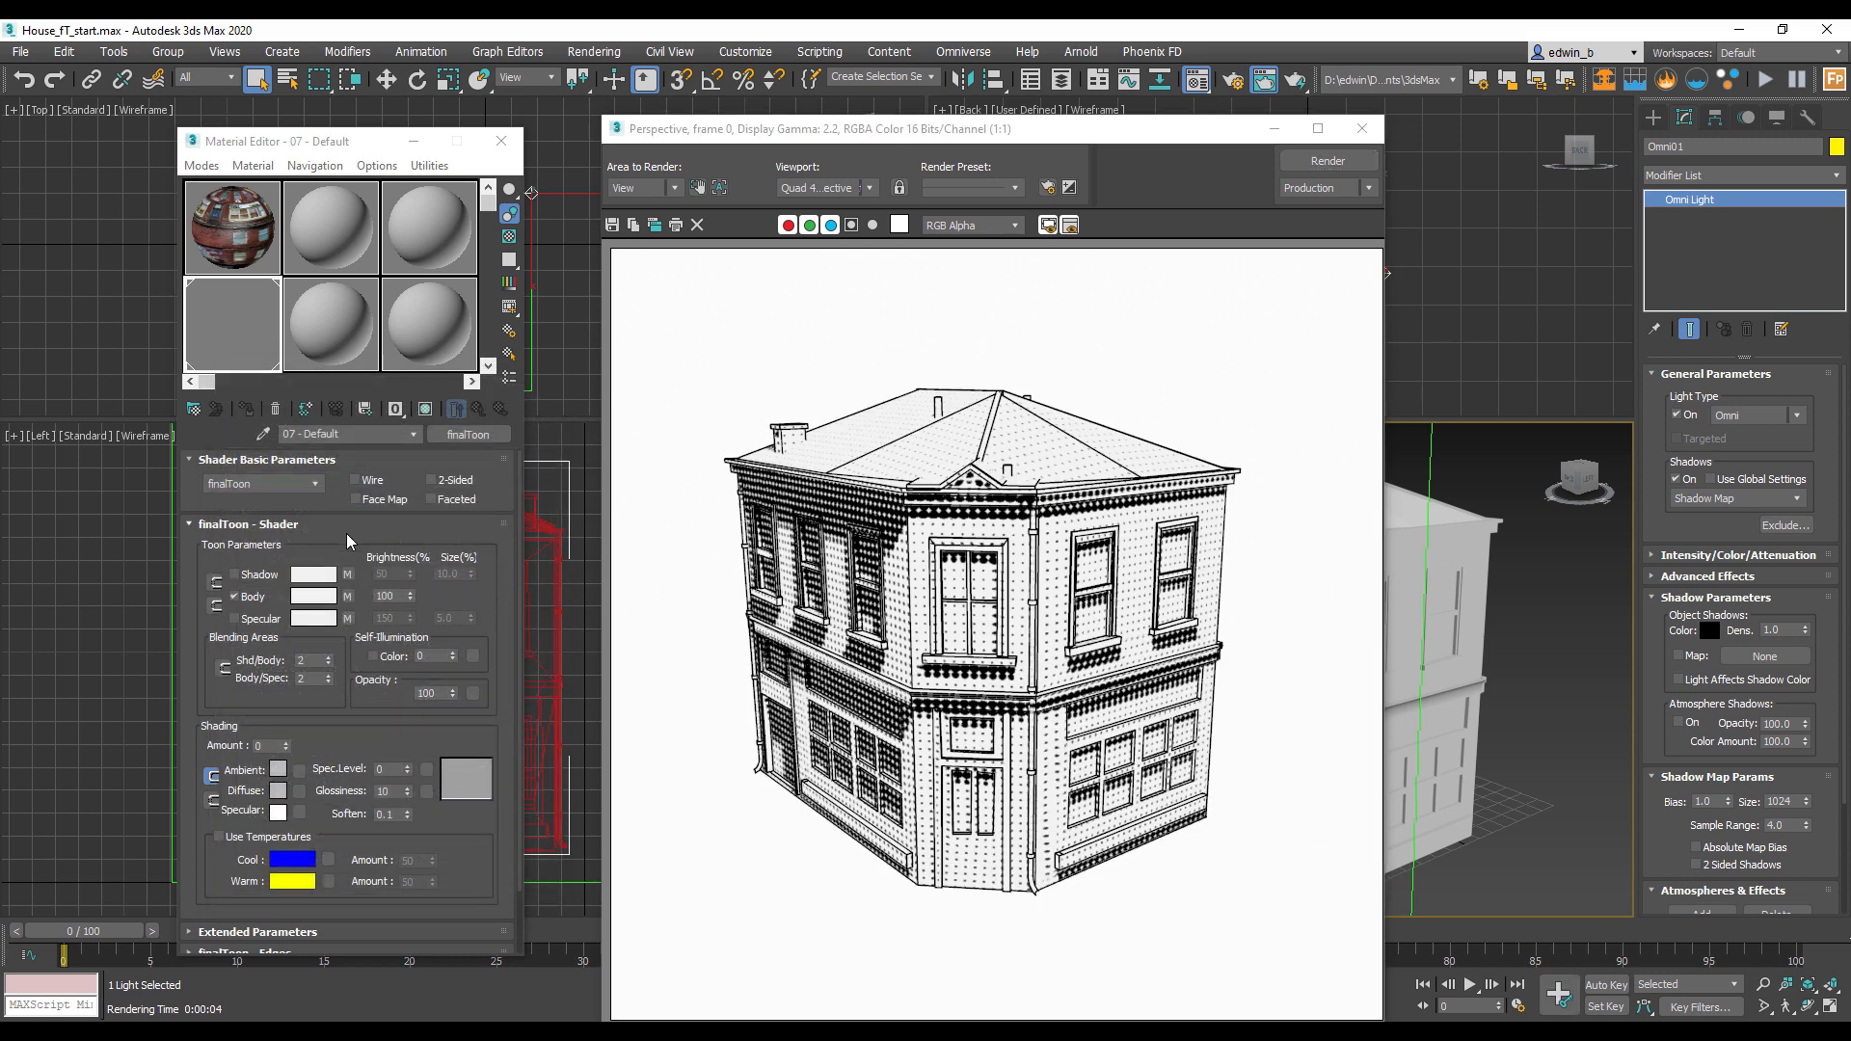
Step: Change the Body hatching map's stroke style to Vertical Lines and render the perspective view
click(348, 597)
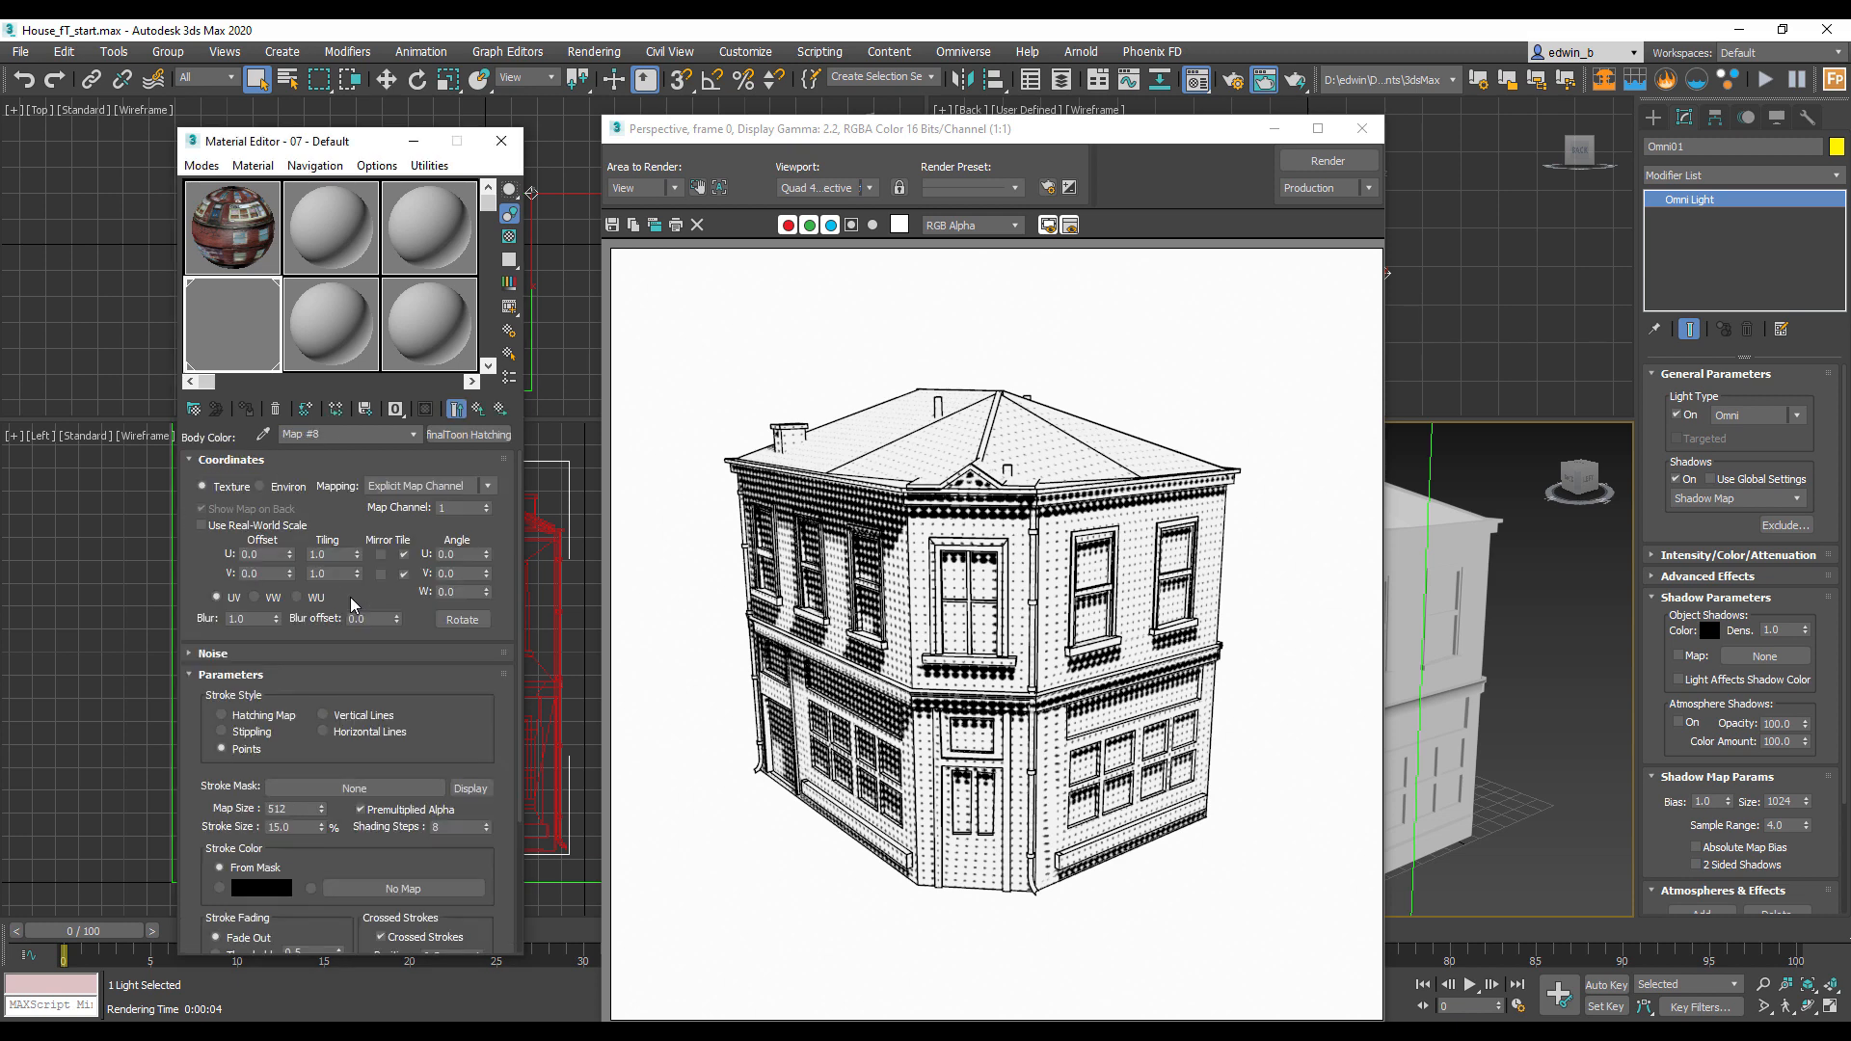
scroll(422, 685, down, 5)
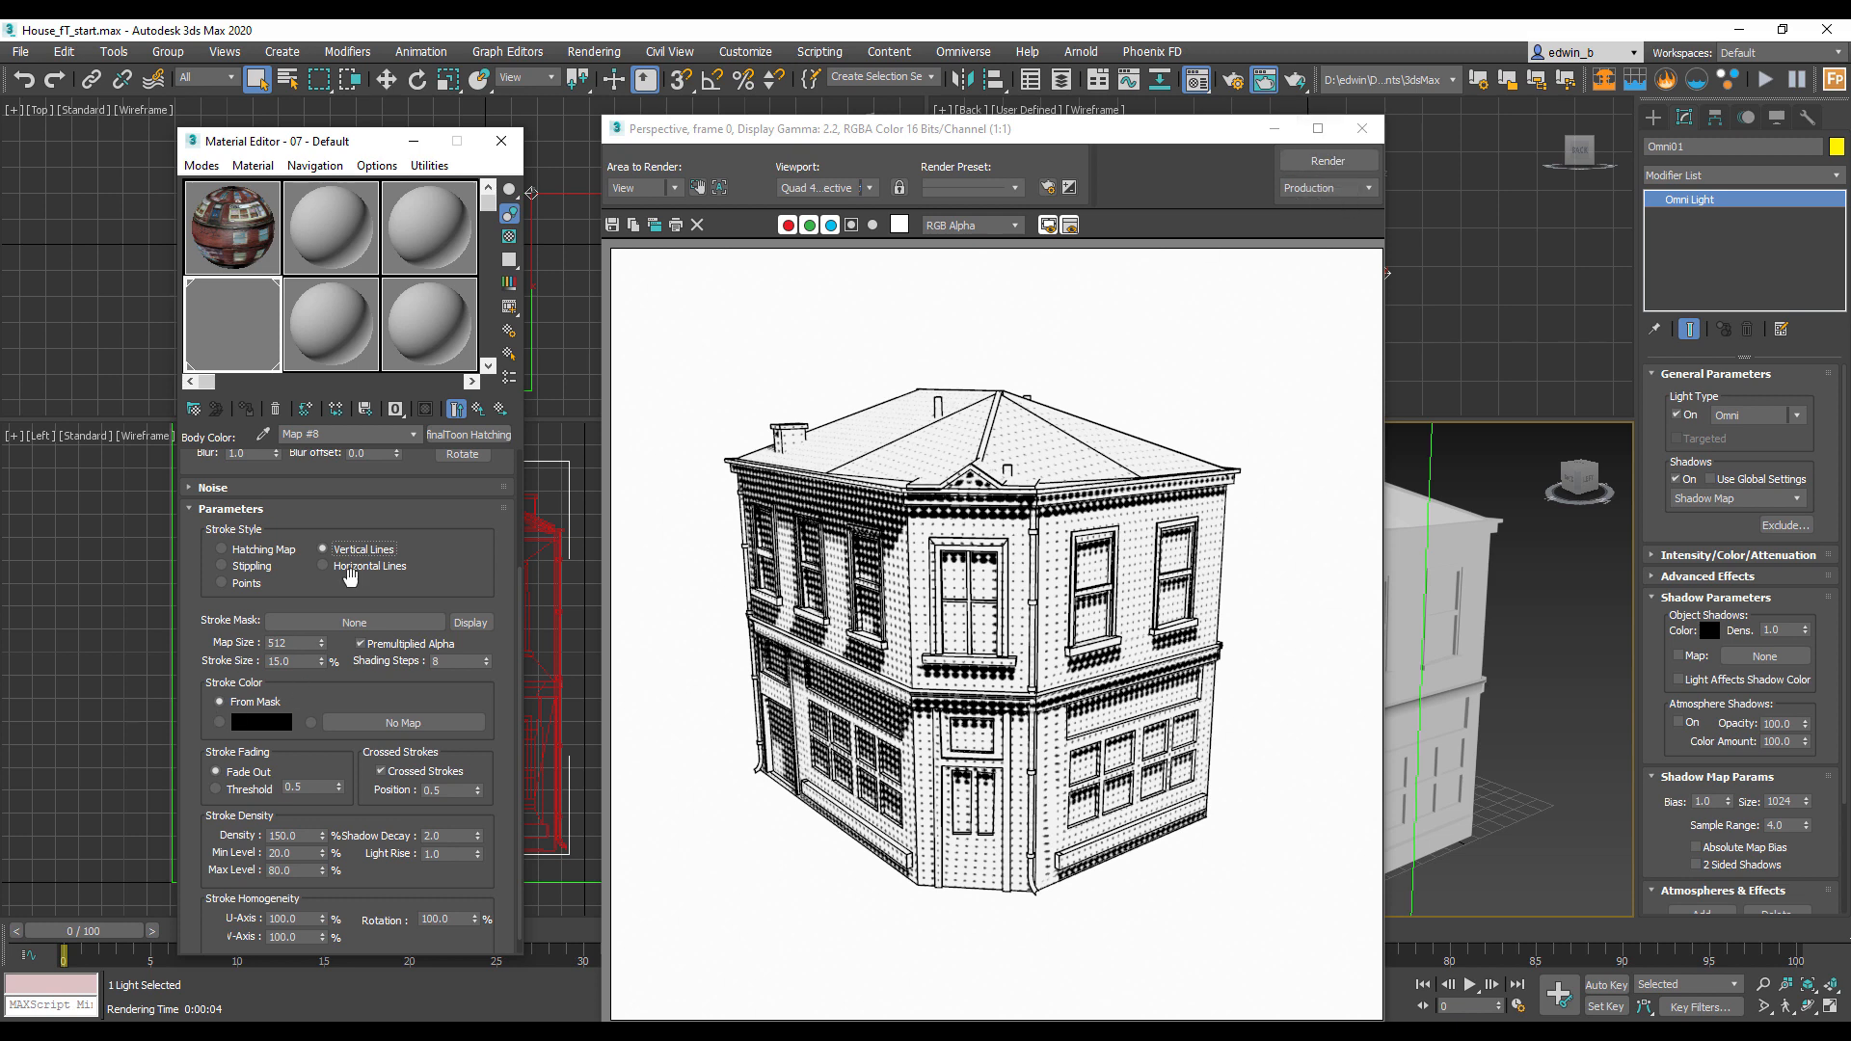
click(1327, 160)
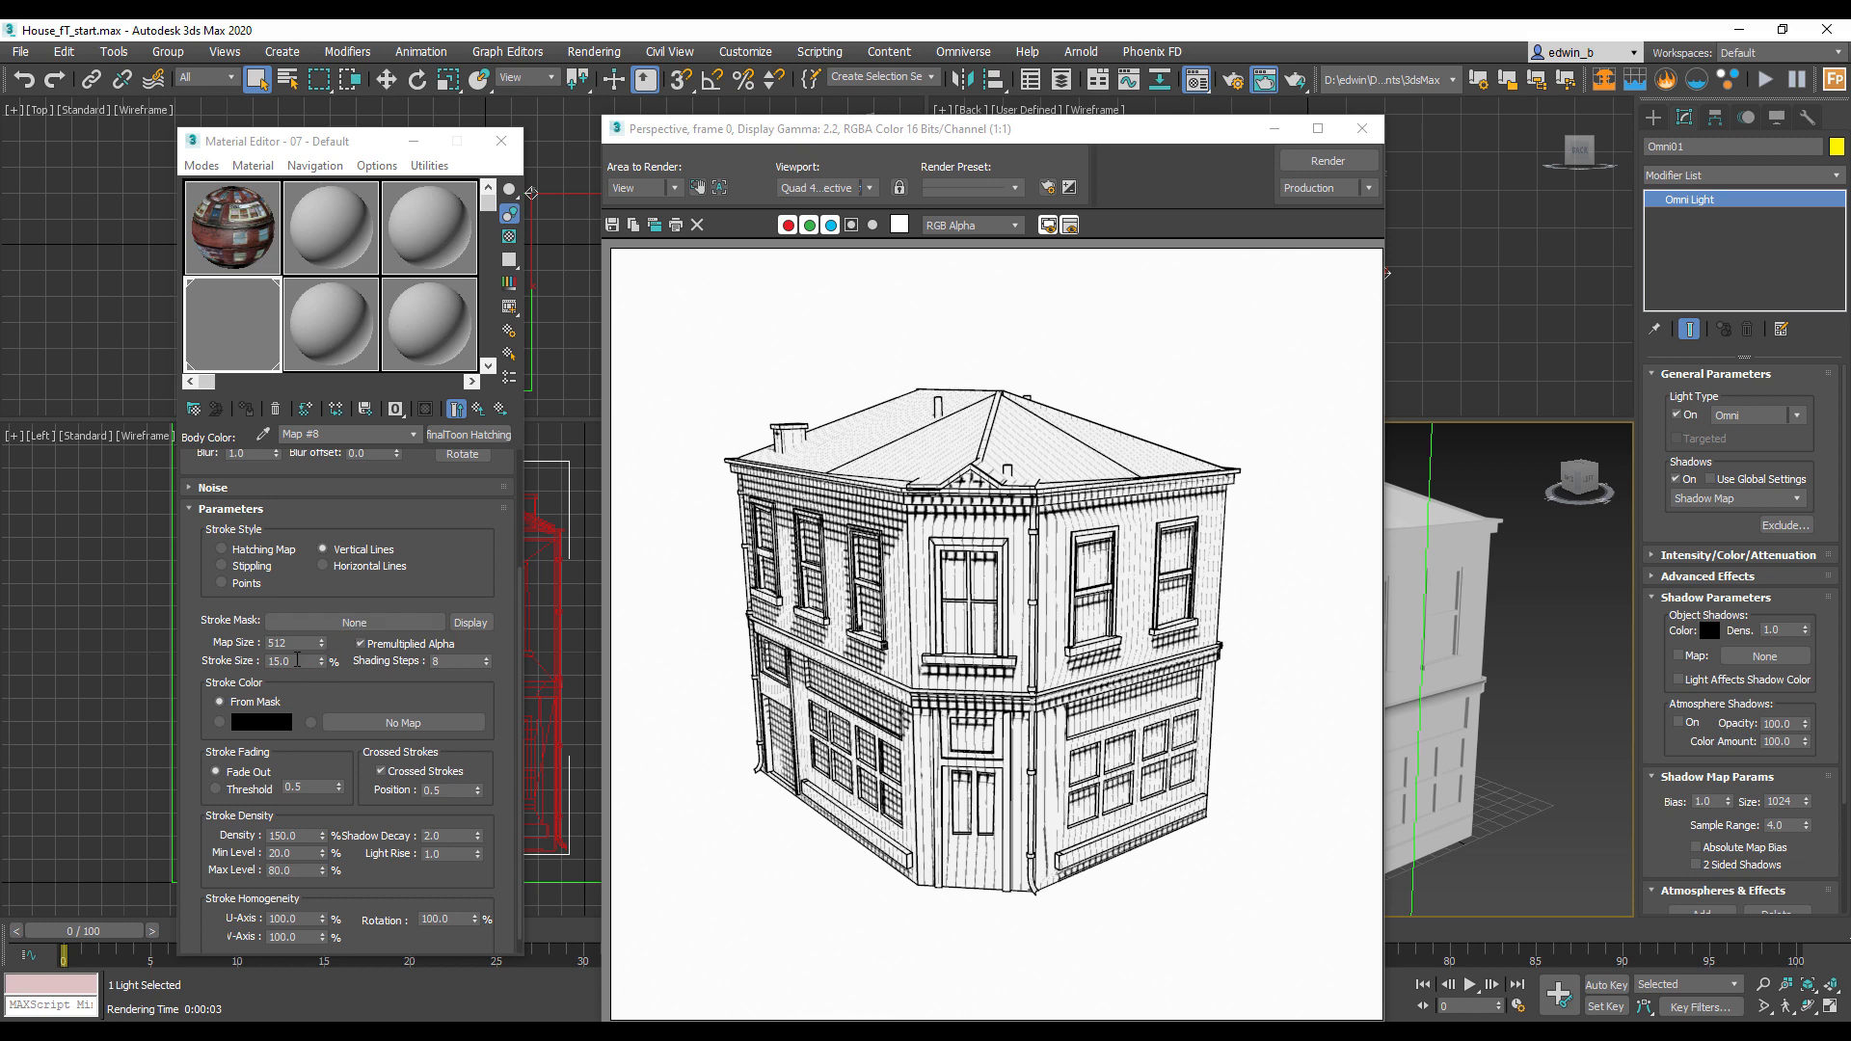
Step: Set the hatching map's Stroke Size to 20% and turn off Crossed Strokes, rendering the perspective view after each change
drag(310, 661, 238, 668)
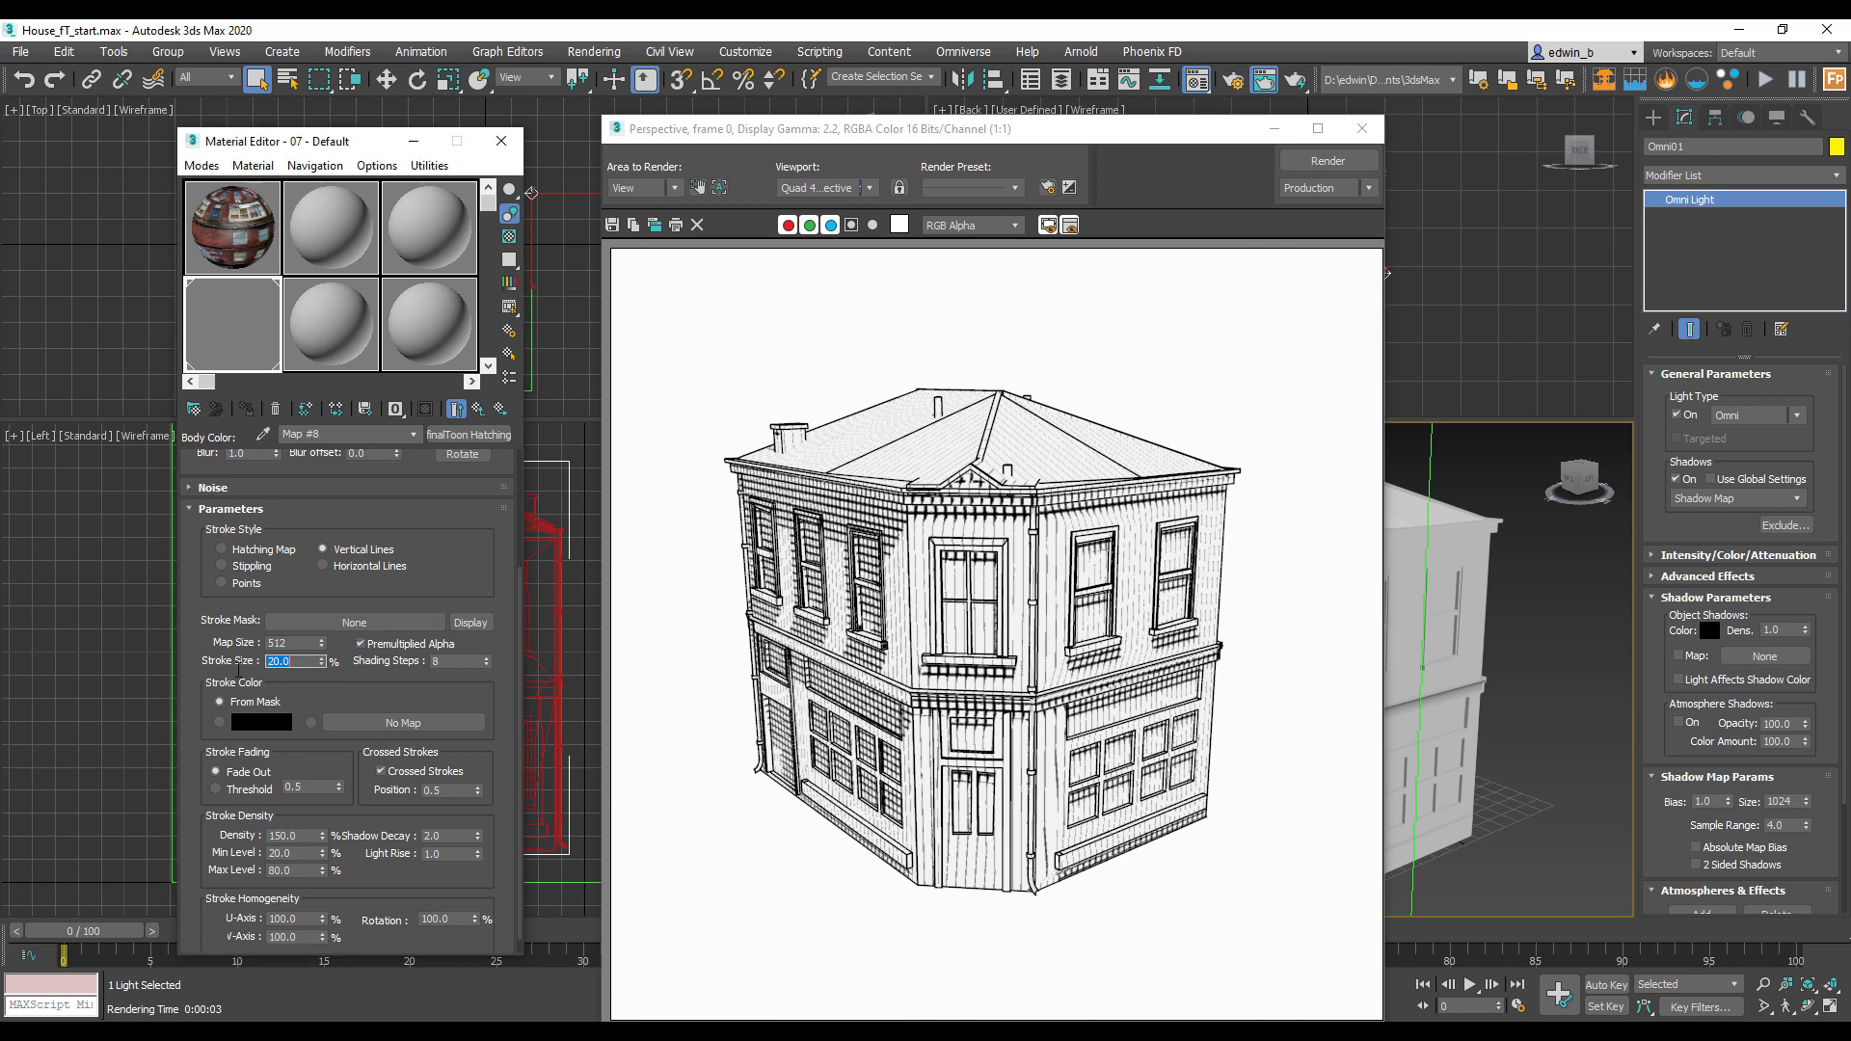
click(1328, 160)
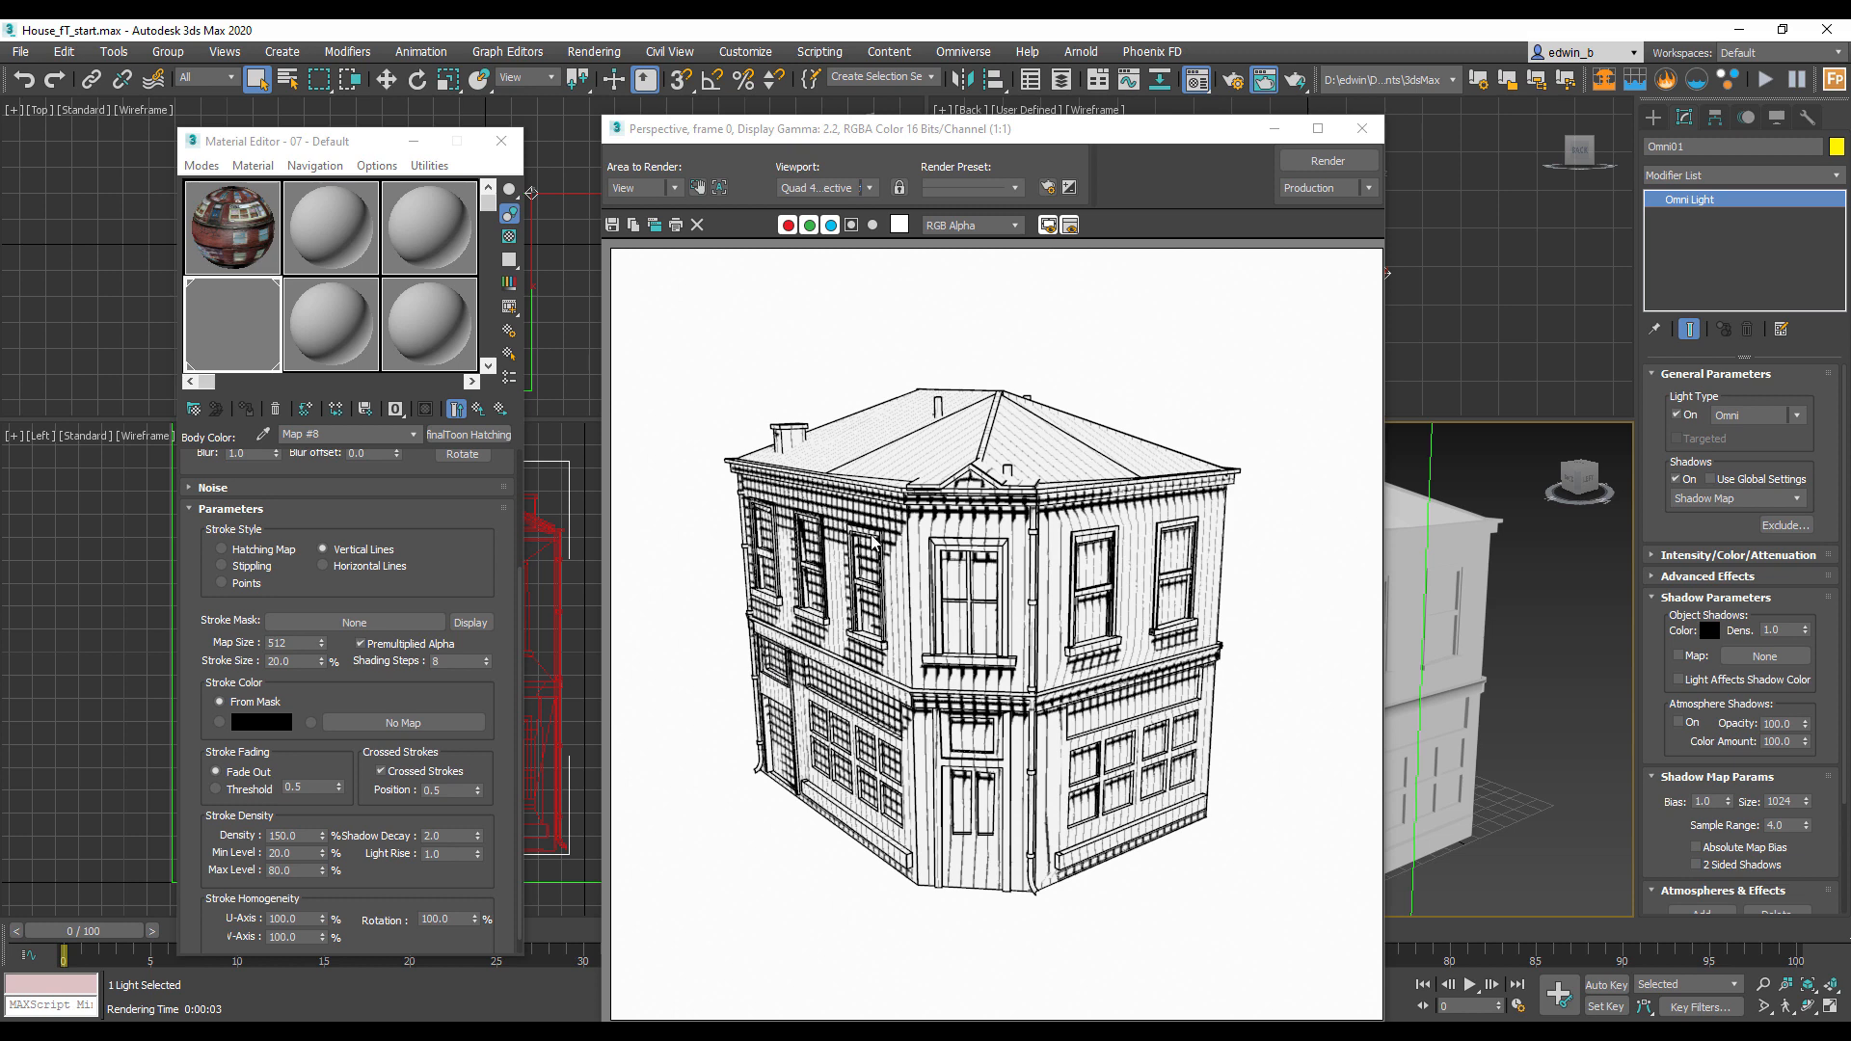
click(380, 770)
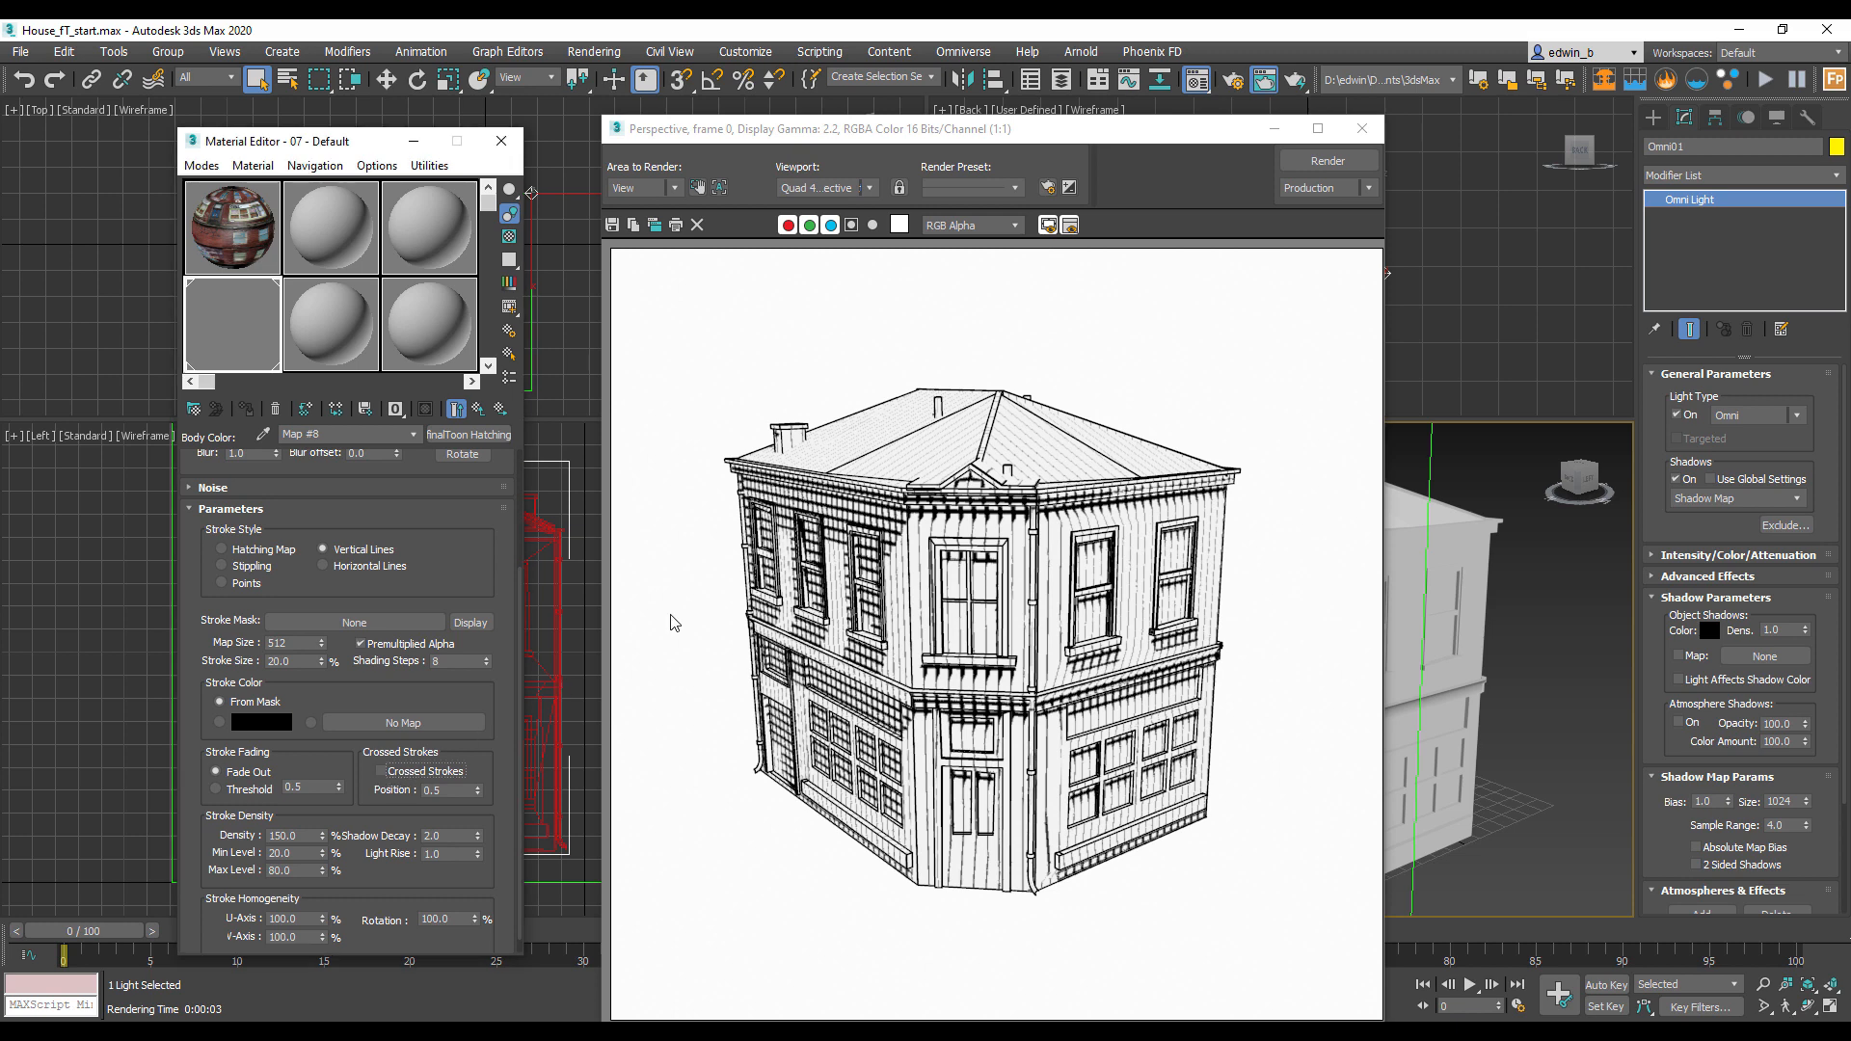
click(1328, 160)
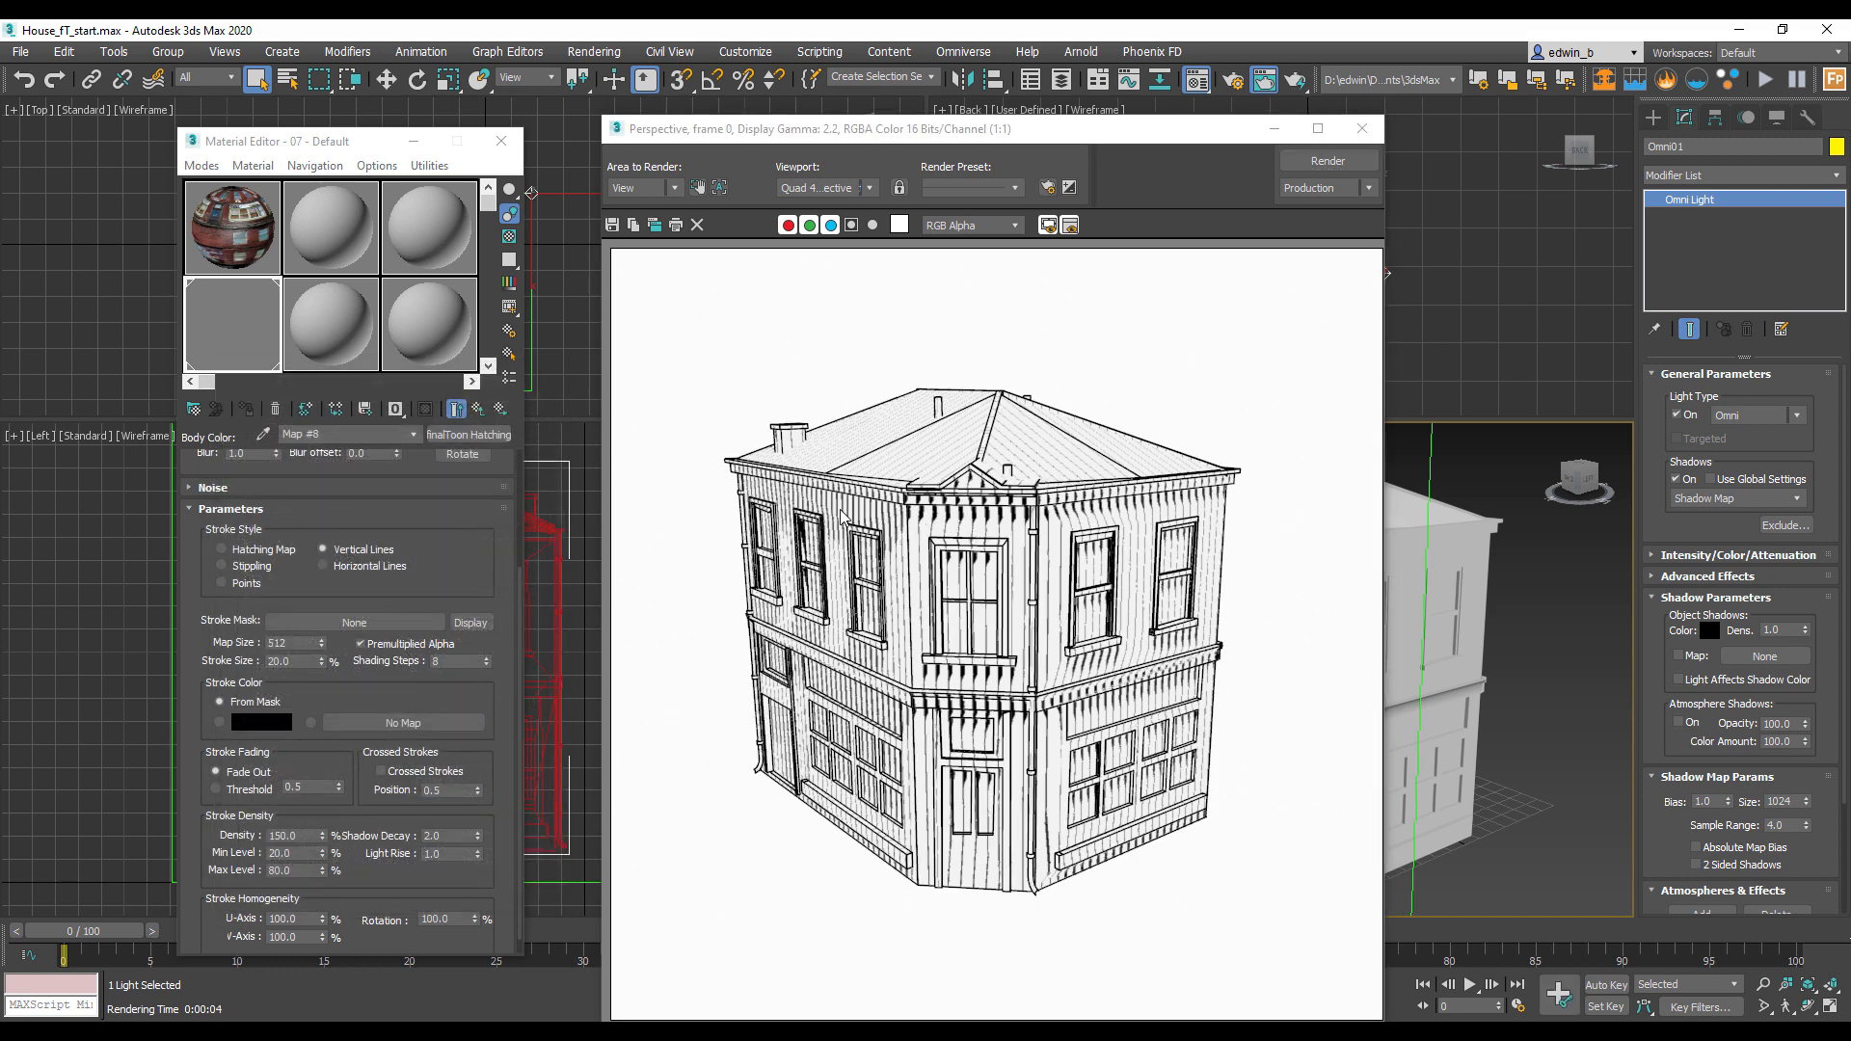
Step: Set the hatching map's Max Level to 100% and turn on Crossed Strokes, rendering the perspective view after each change
double_click(303, 872)
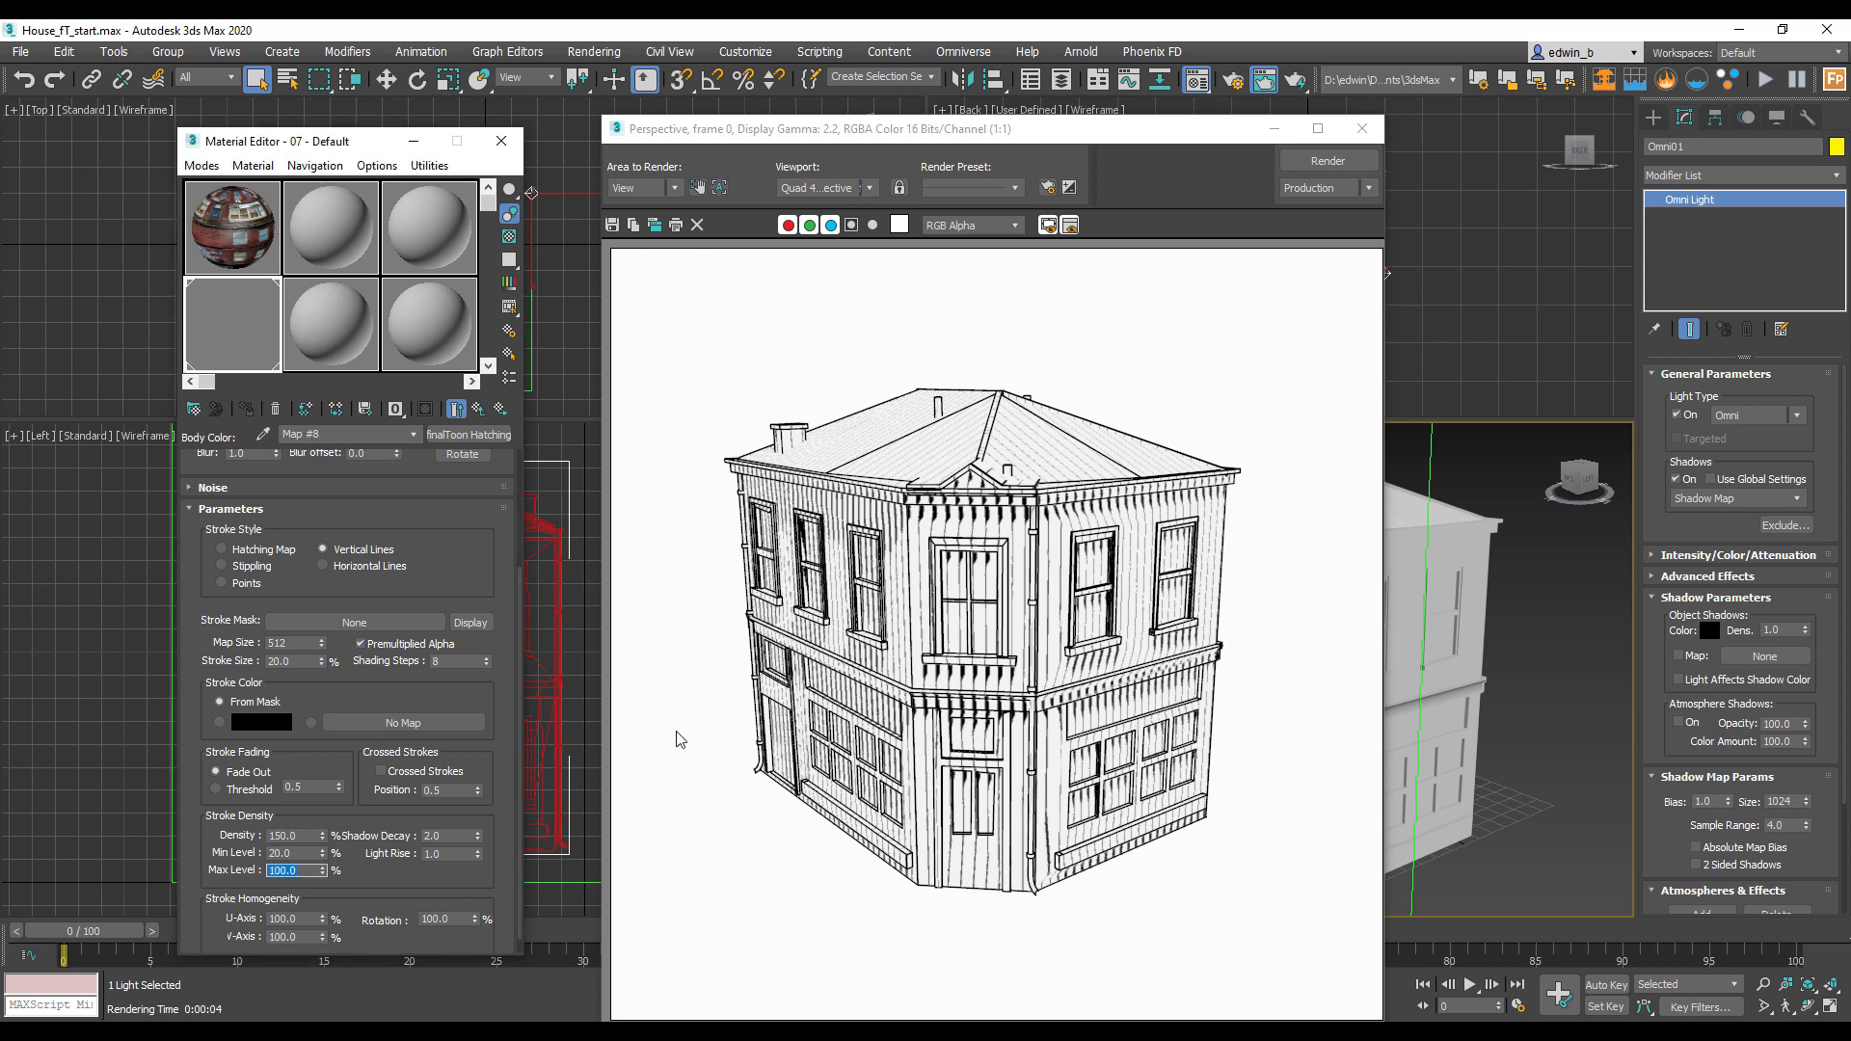
click(1326, 161)
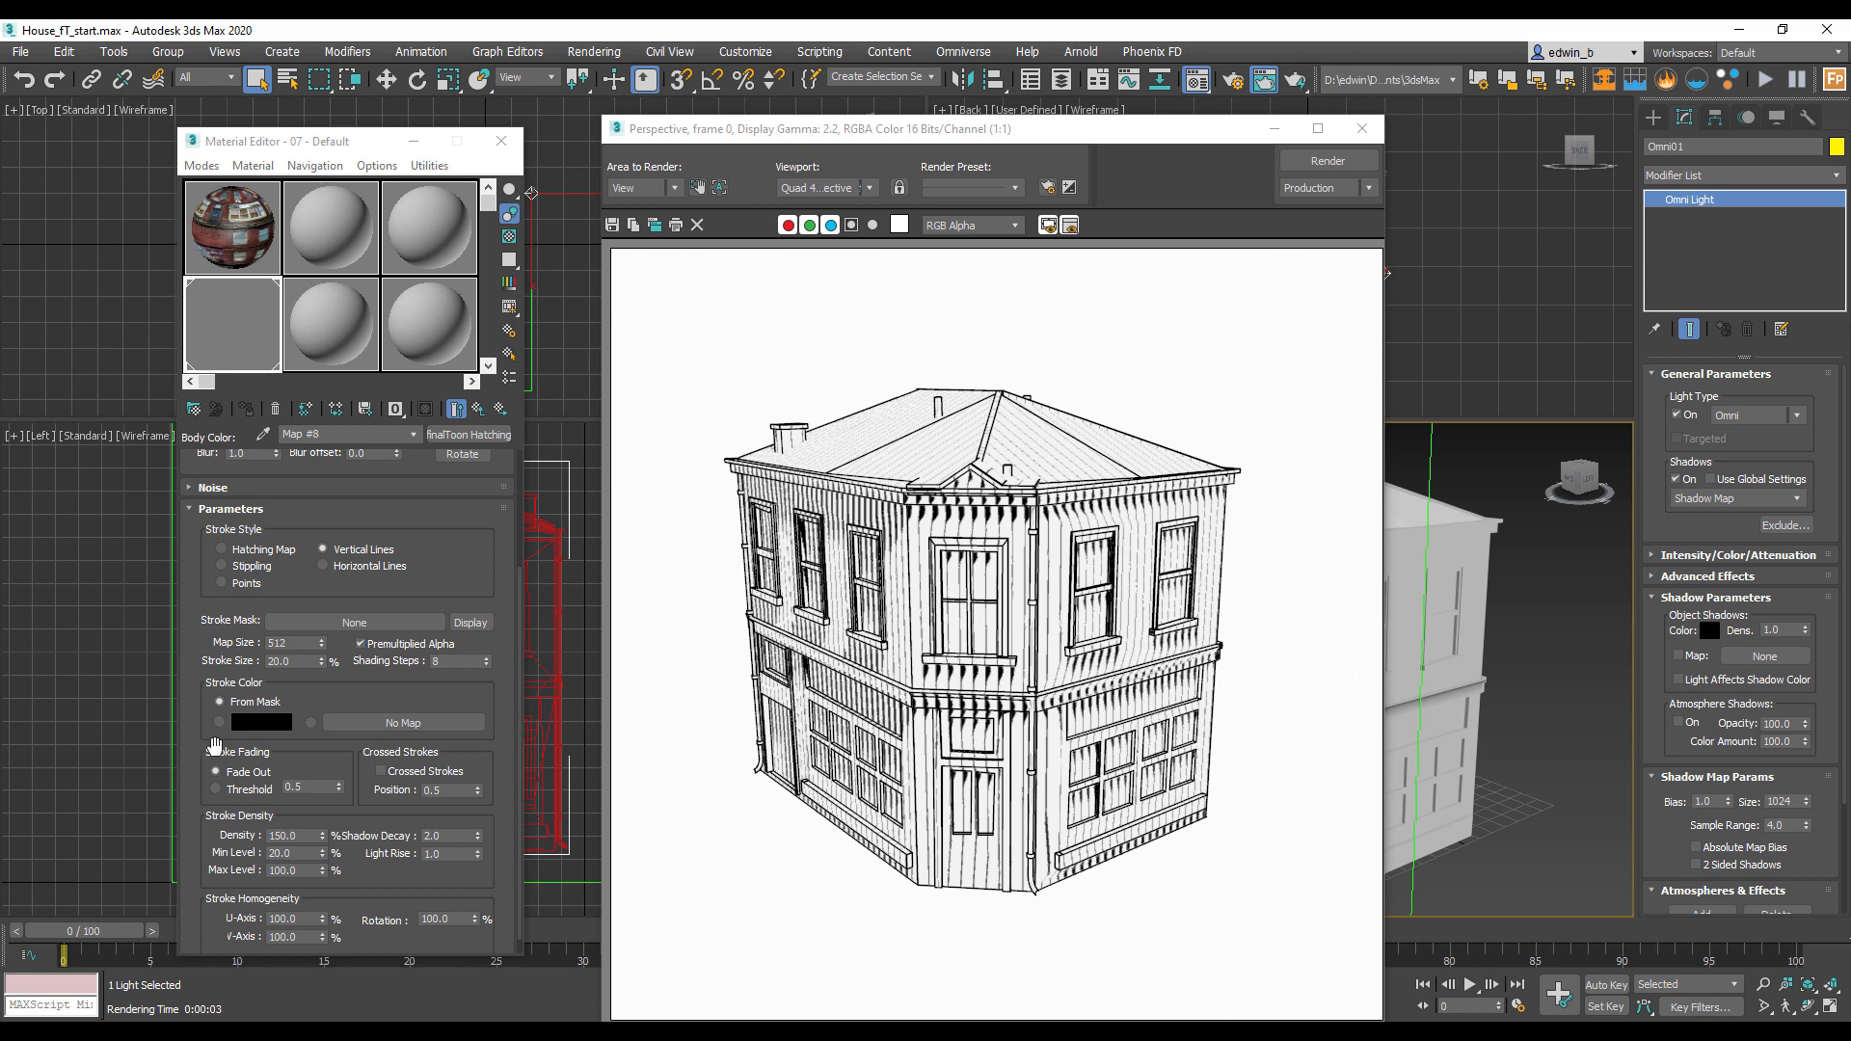
click(382, 771)
click(1327, 161)
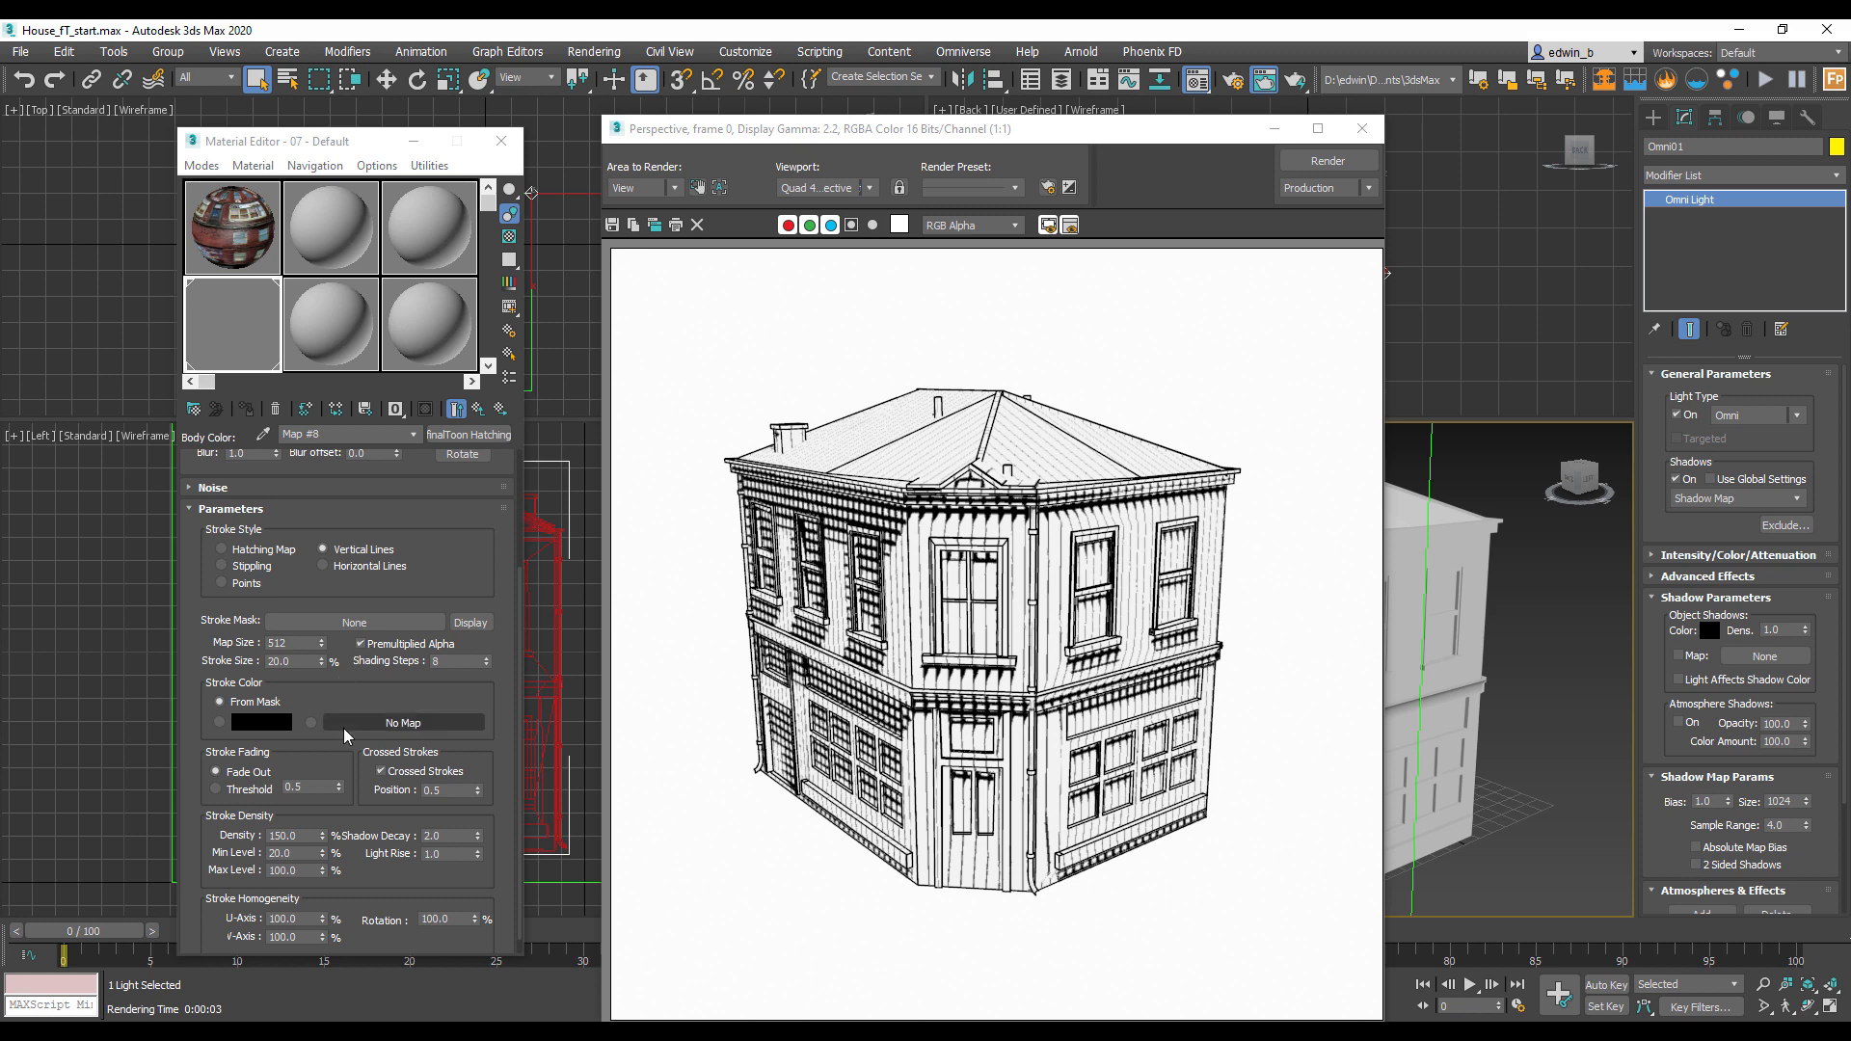
Step: Turn off Crossed Strokes, change the stroke style to Horizontal Lines and render the perspective view
click(381, 771)
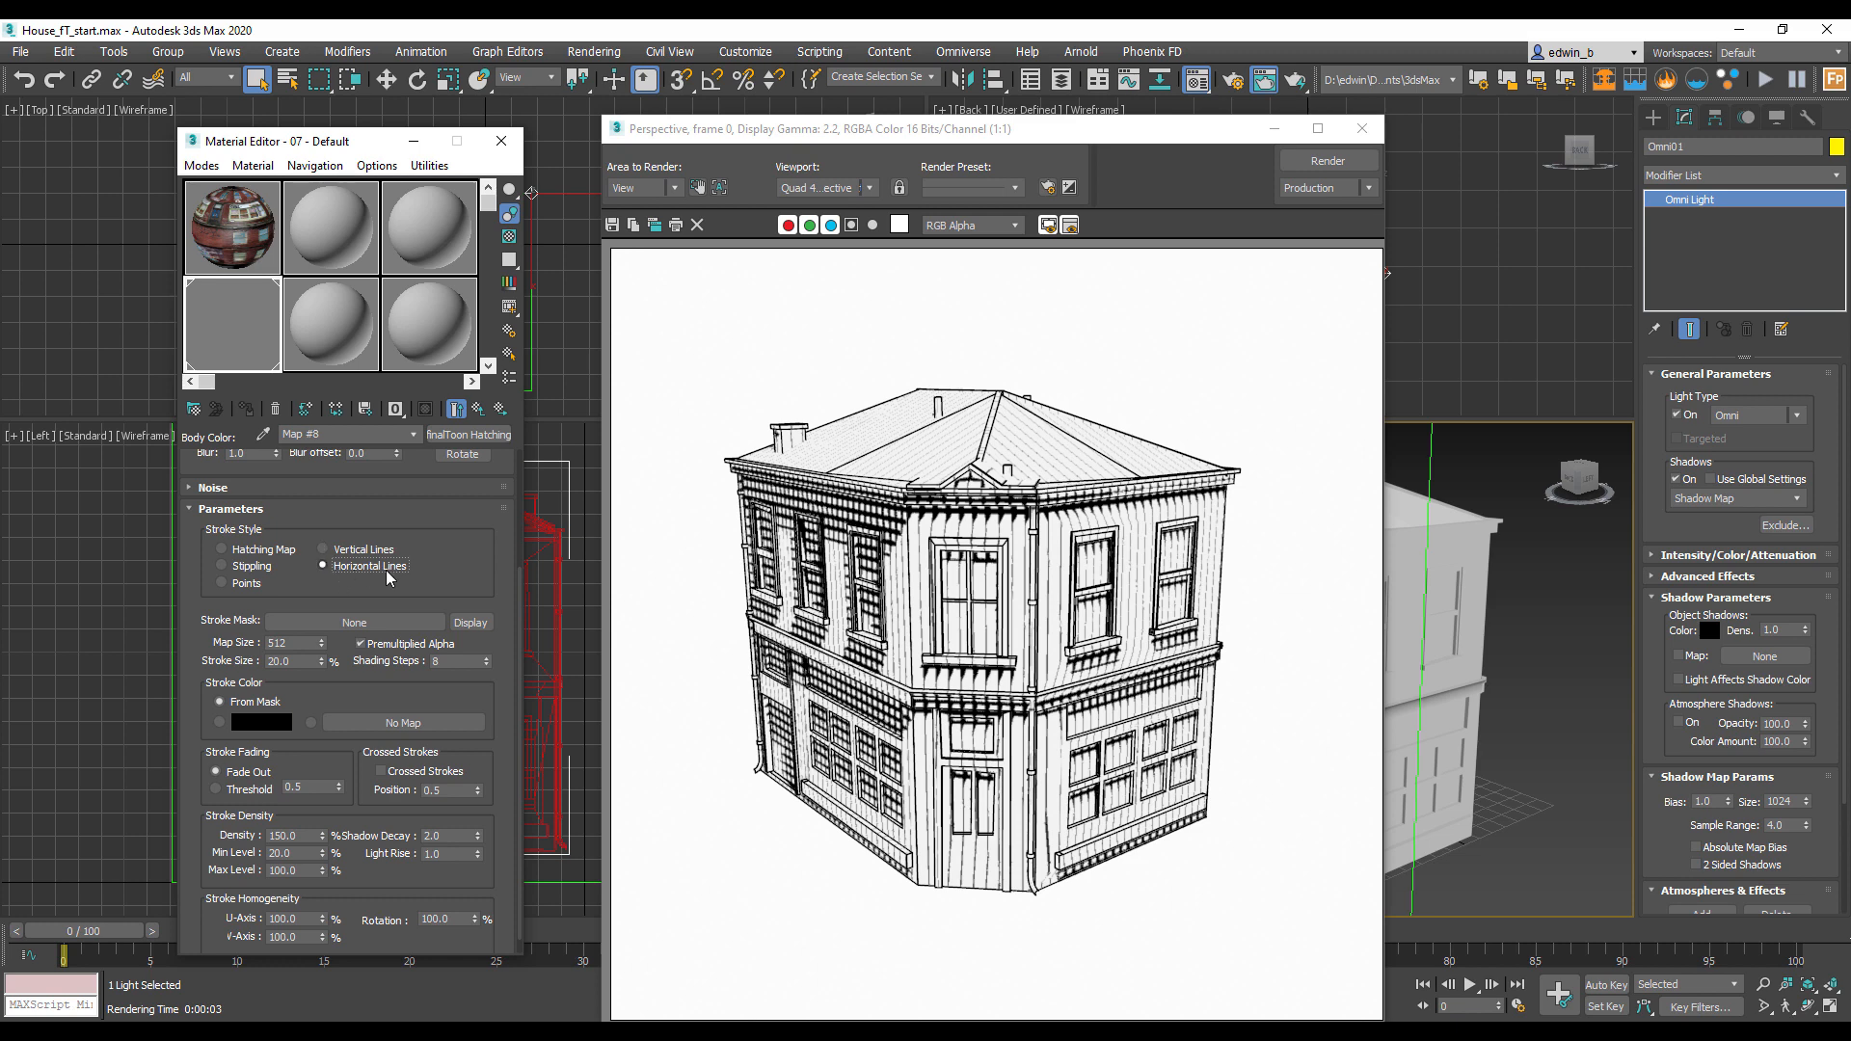
click(1327, 160)
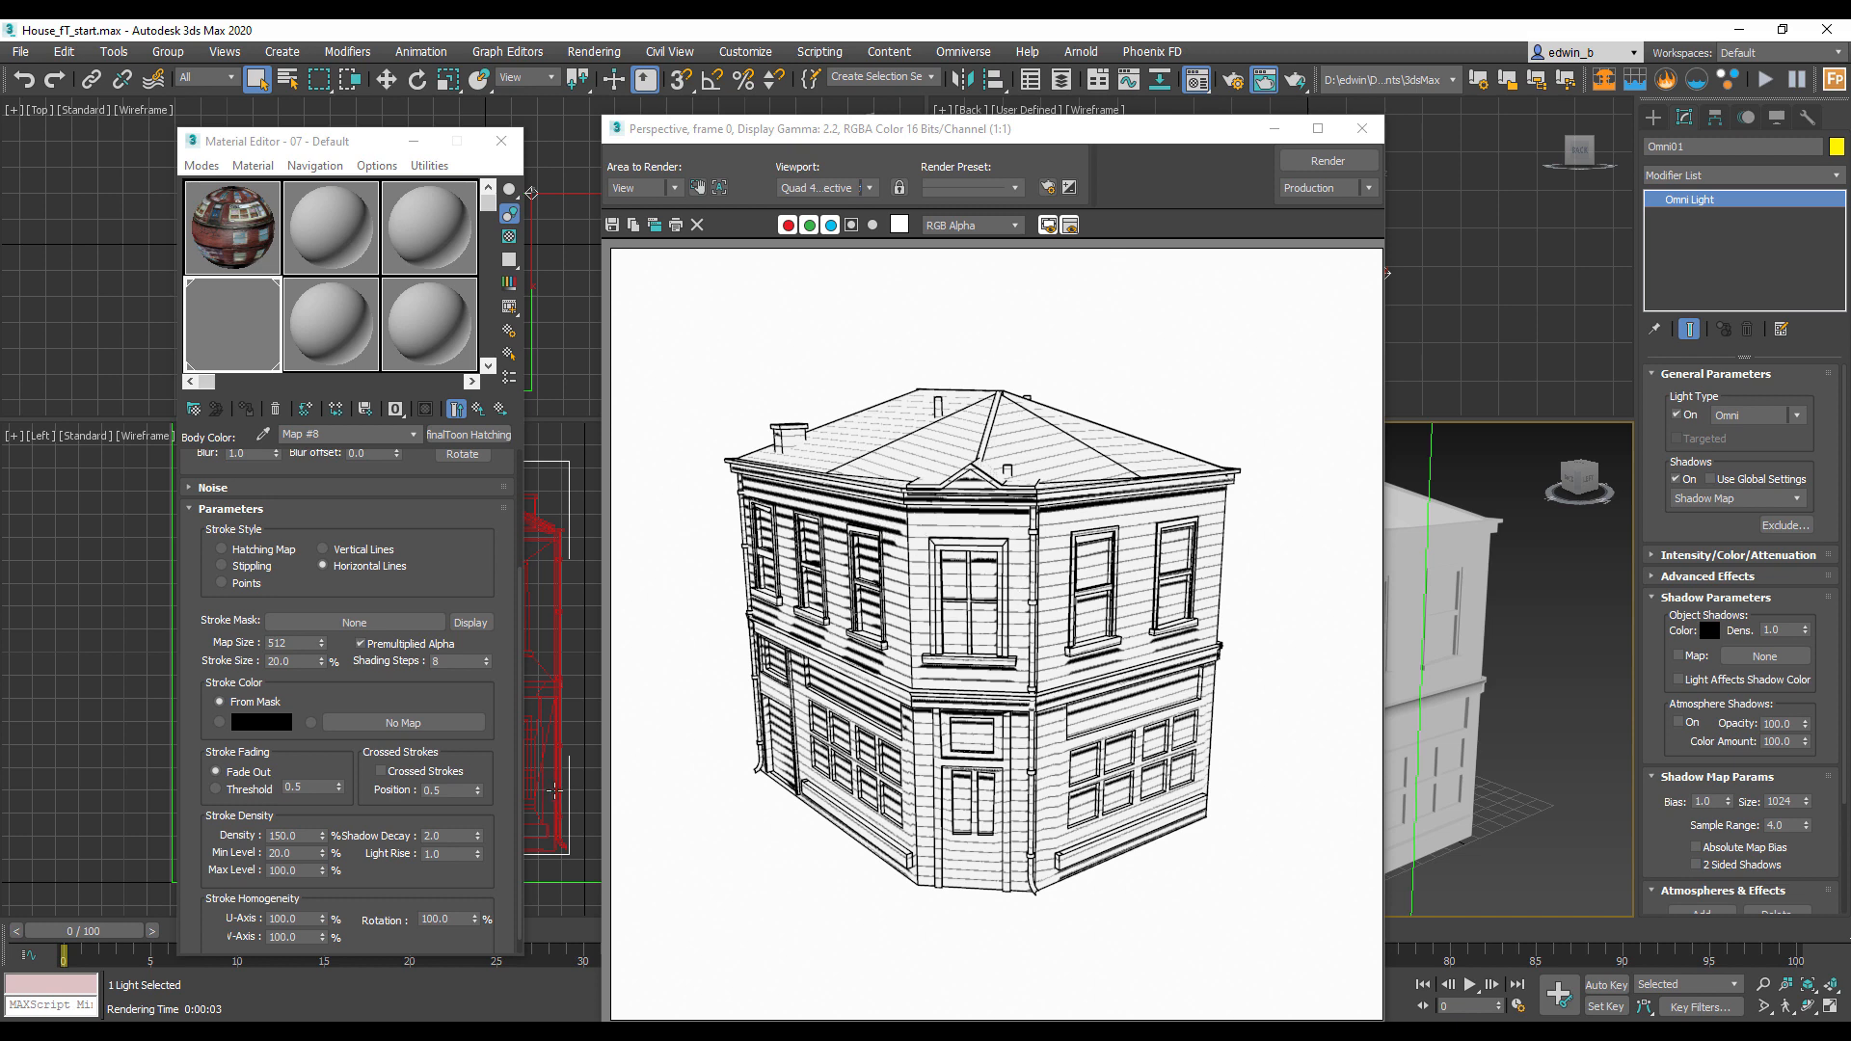
Step: Return to the parent material, enable its Shadow and Specular components and render the perspective view
click(479, 410)
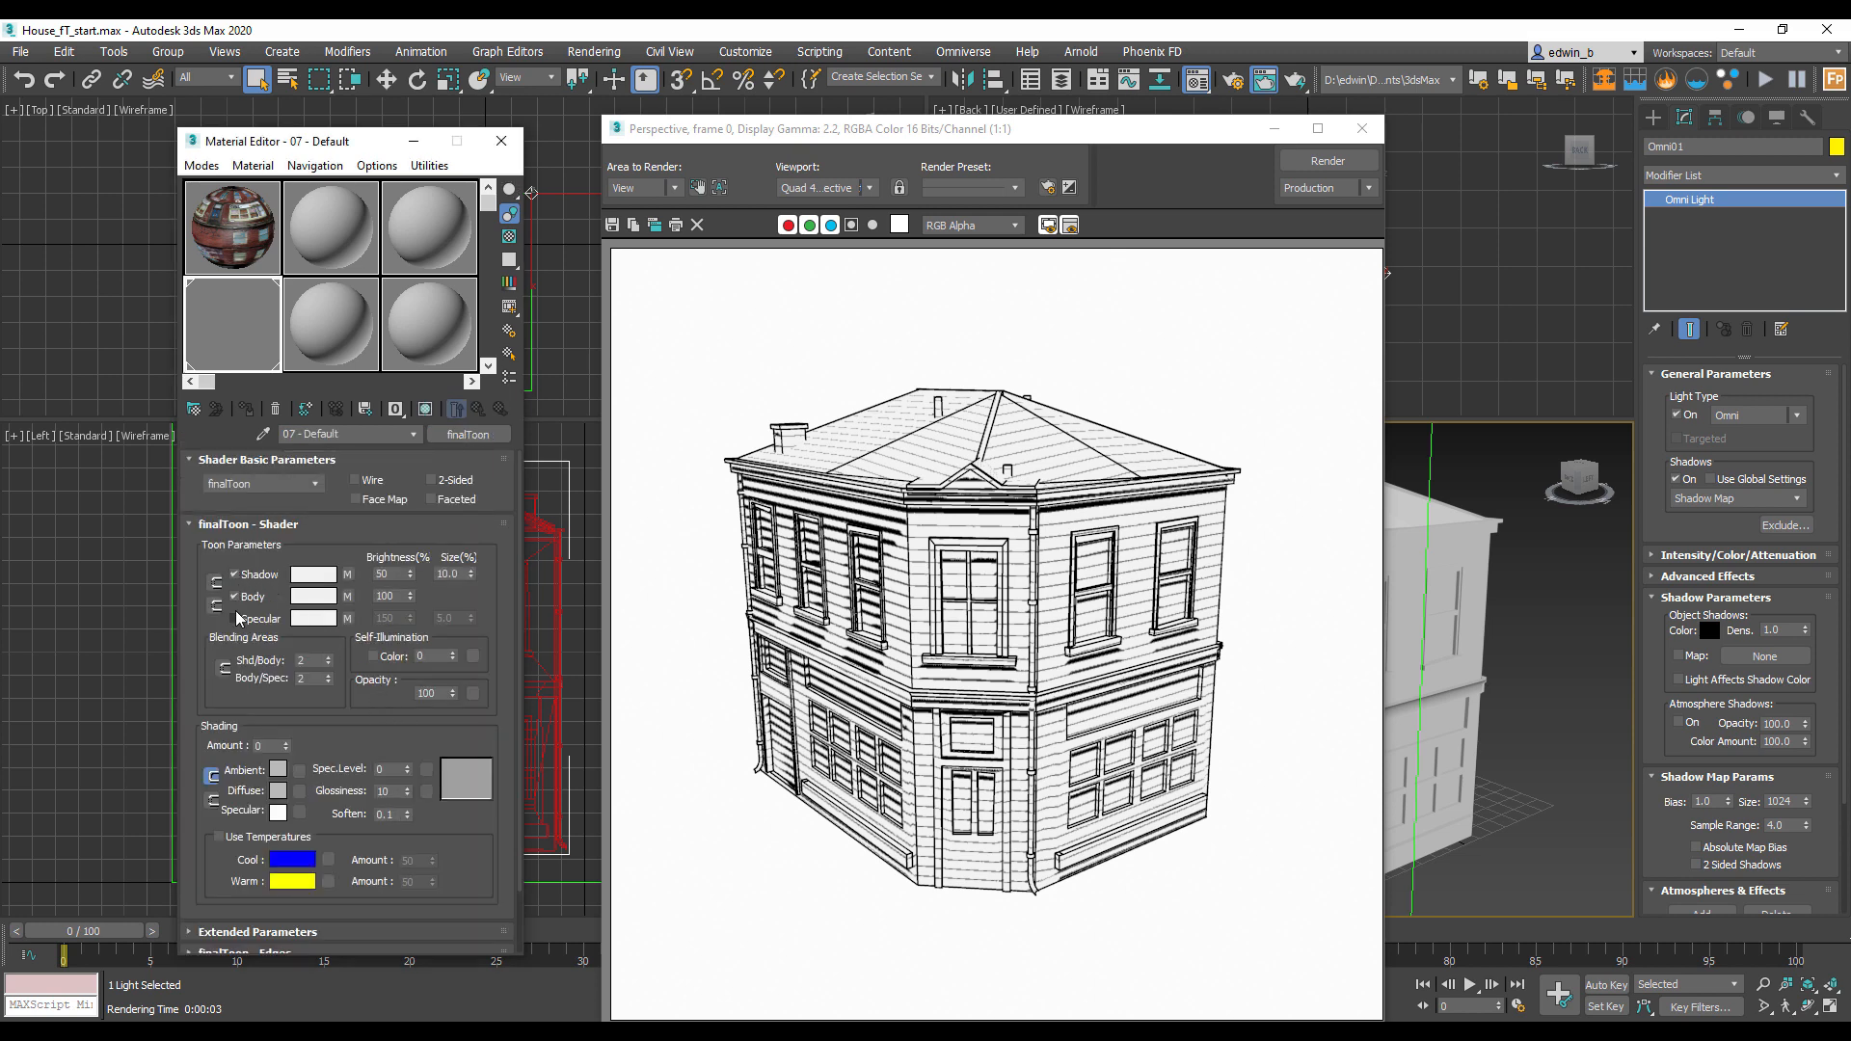
click(236, 618)
click(1314, 164)
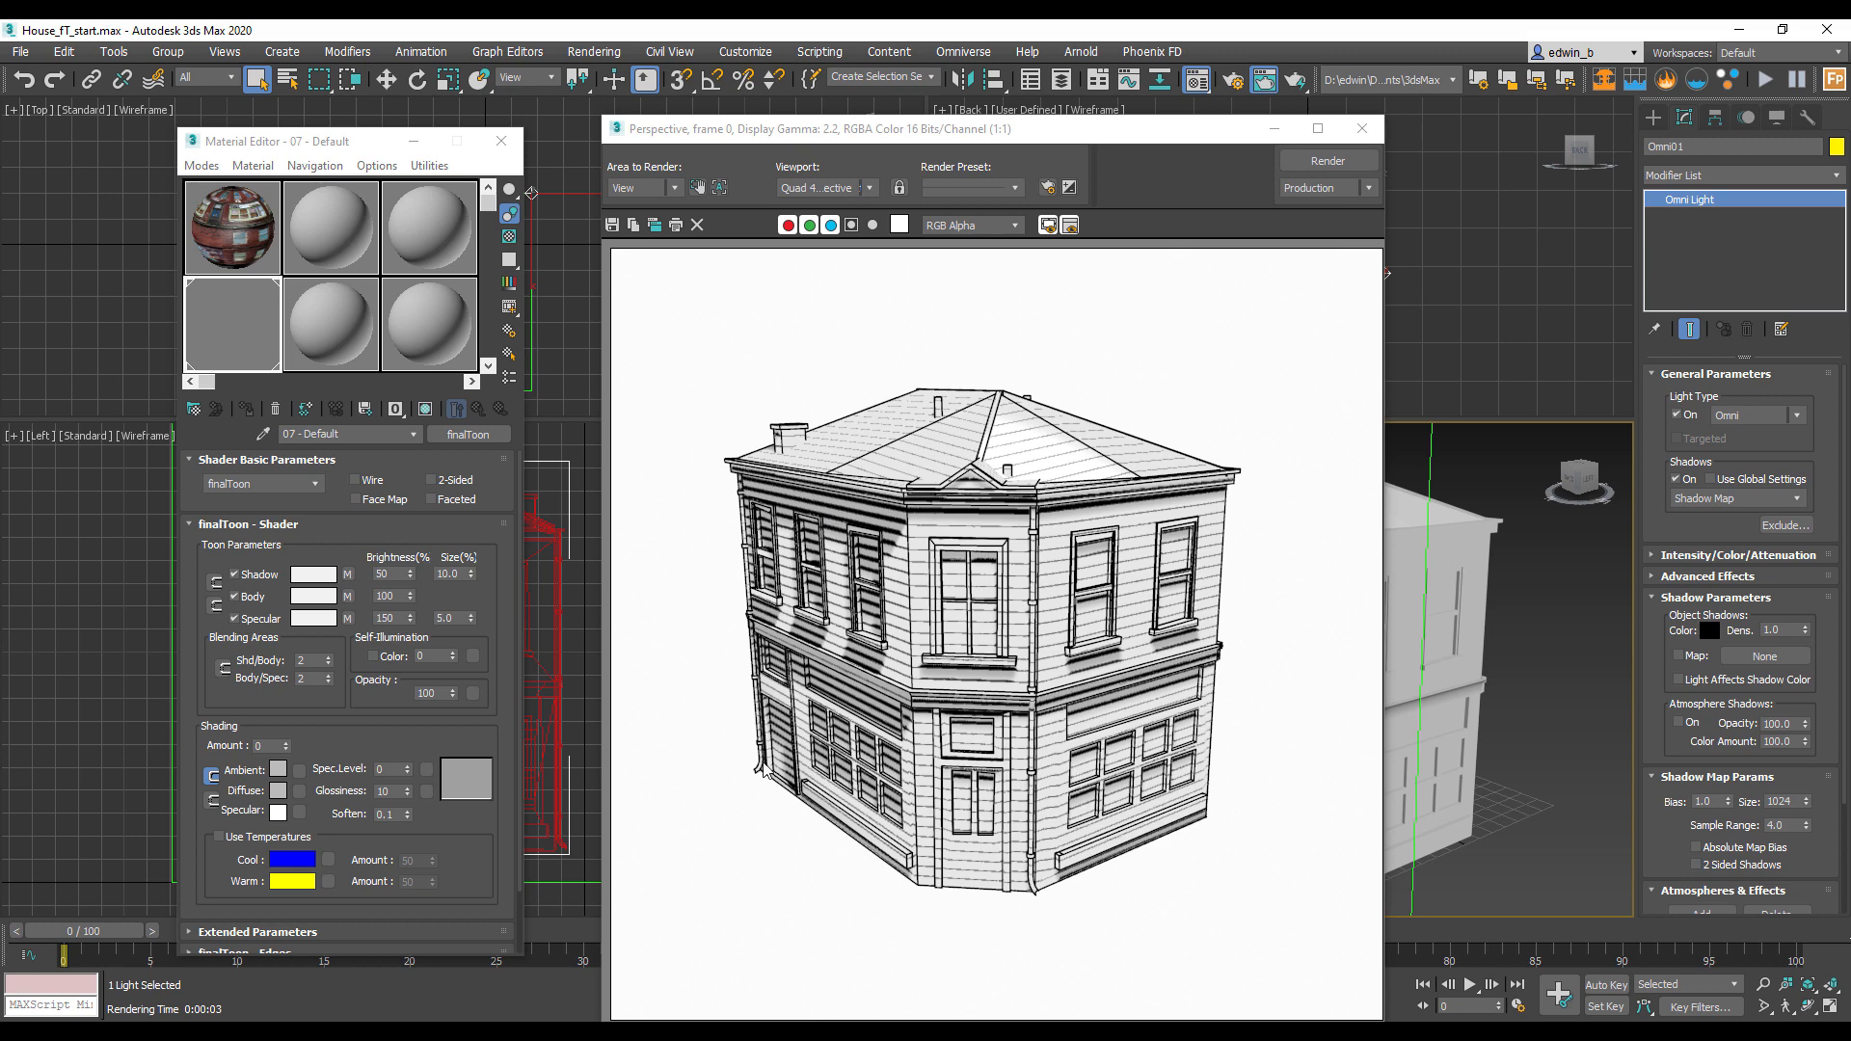
Step: Disable the material's Shadow and Specular components again and reopen the Body hatching map's parameters
click(235, 574)
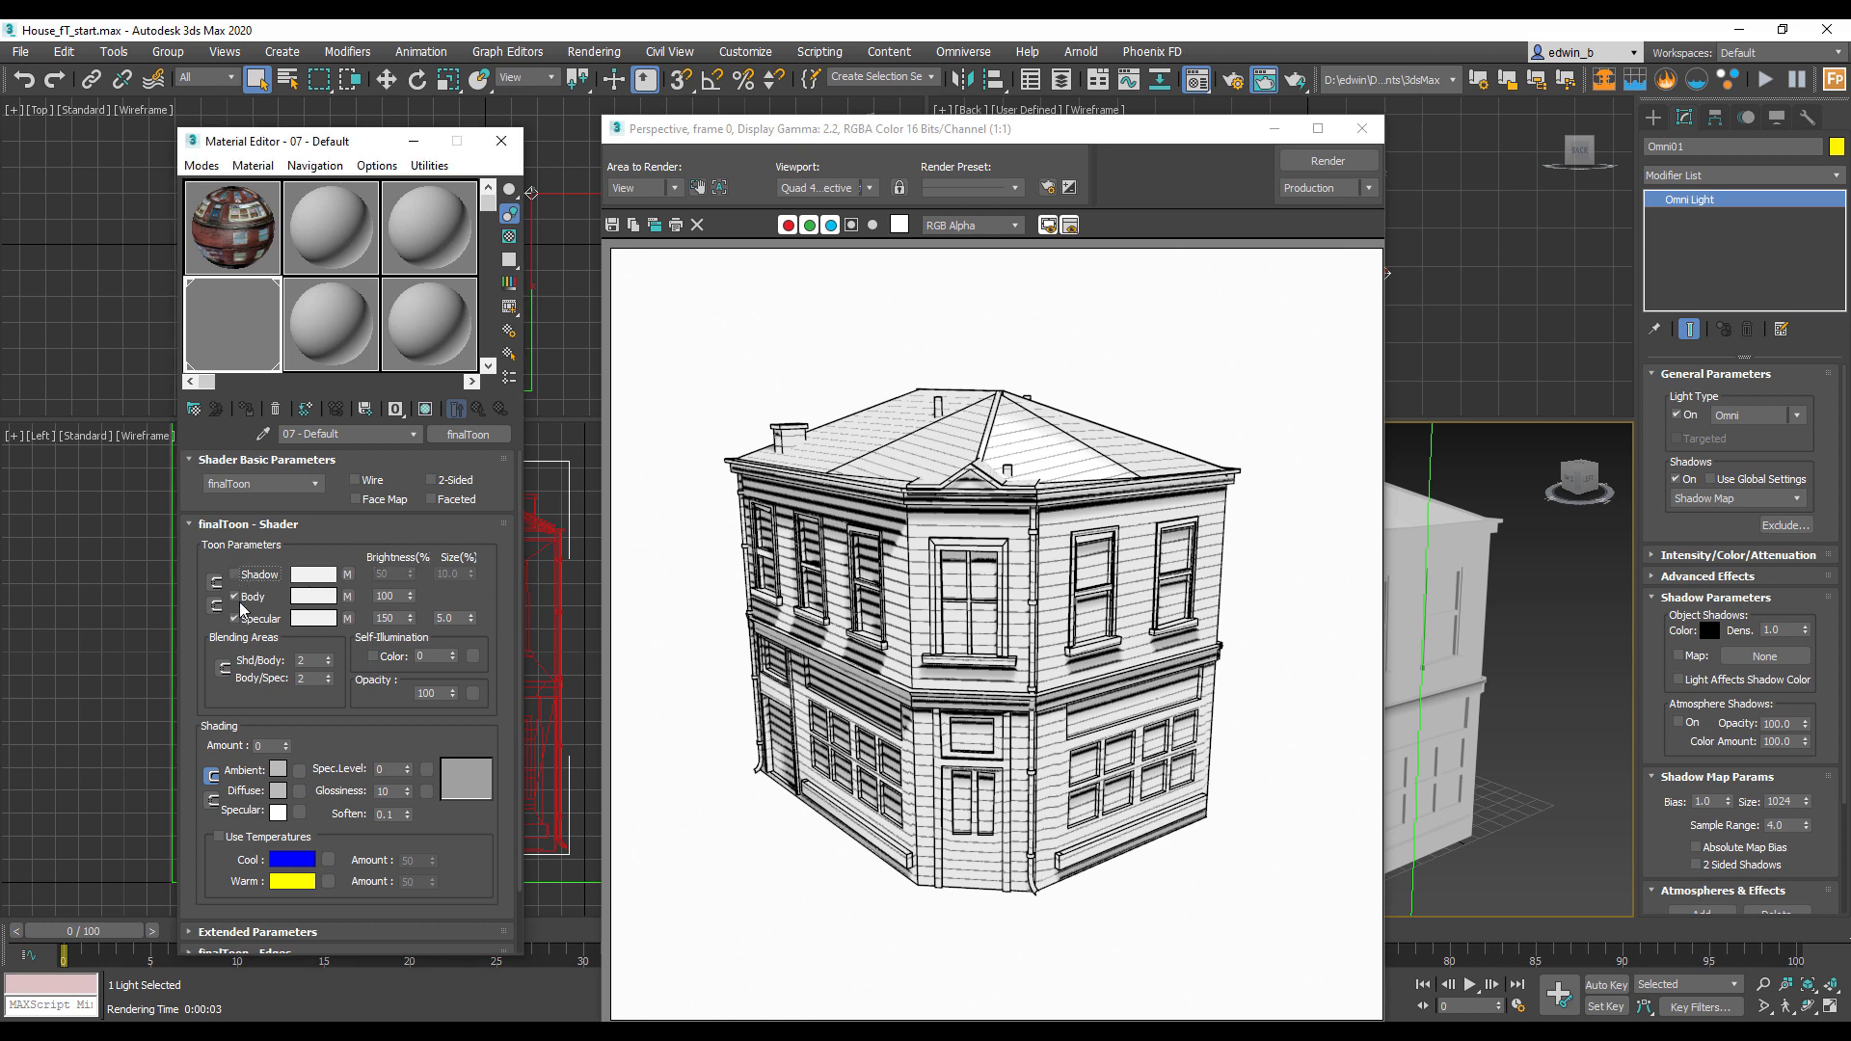
click(235, 618)
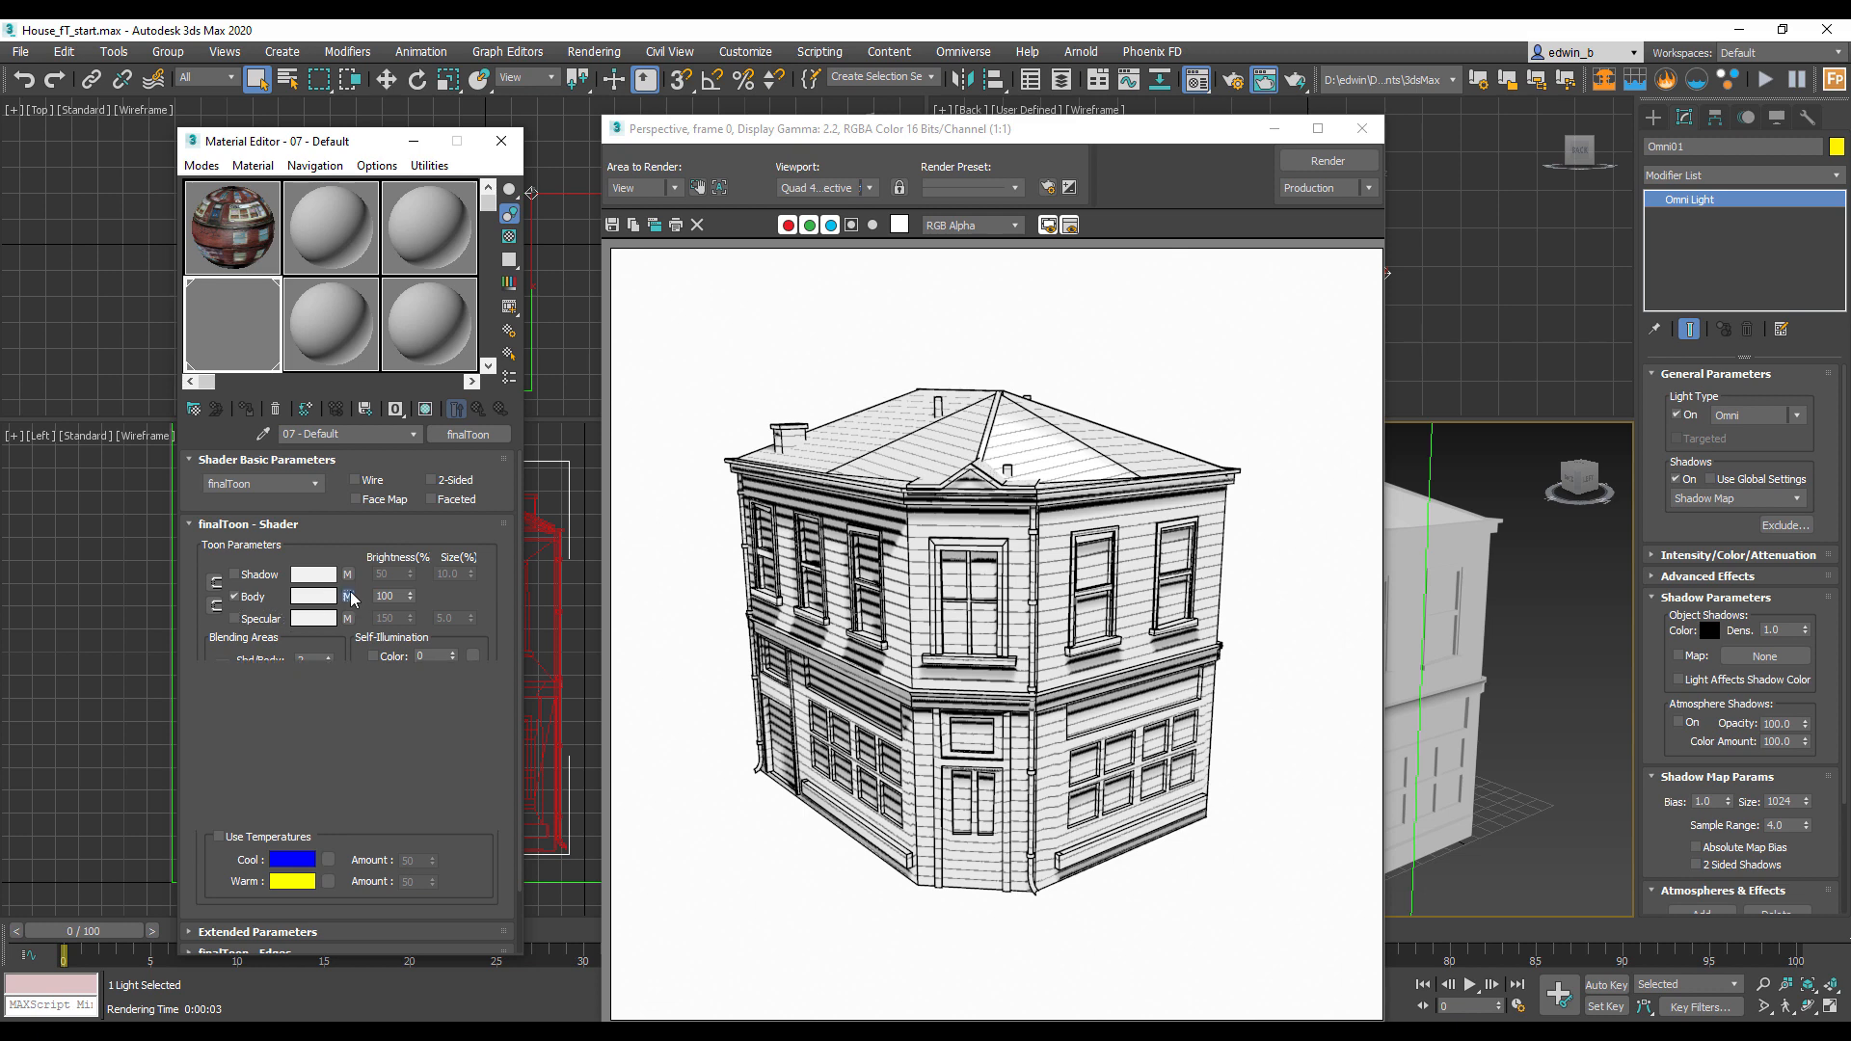
click(349, 596)
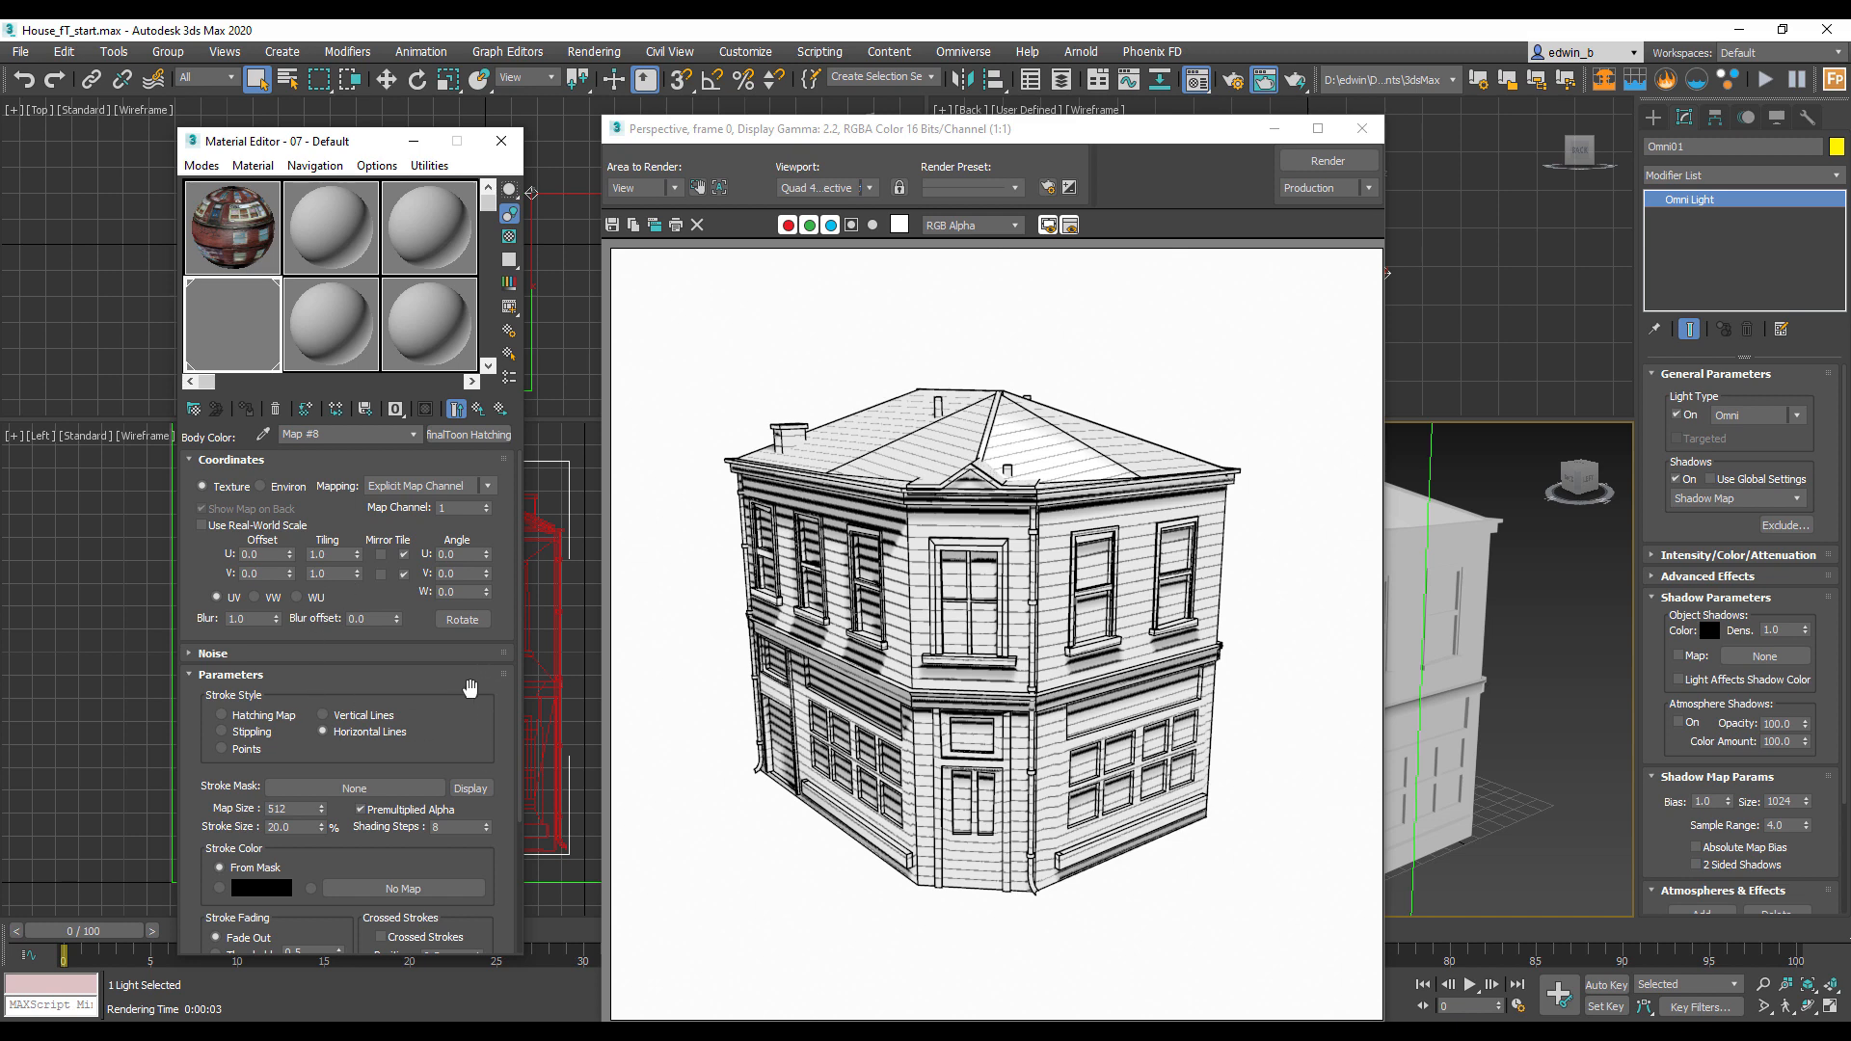
scroll(462, 709, down, 3)
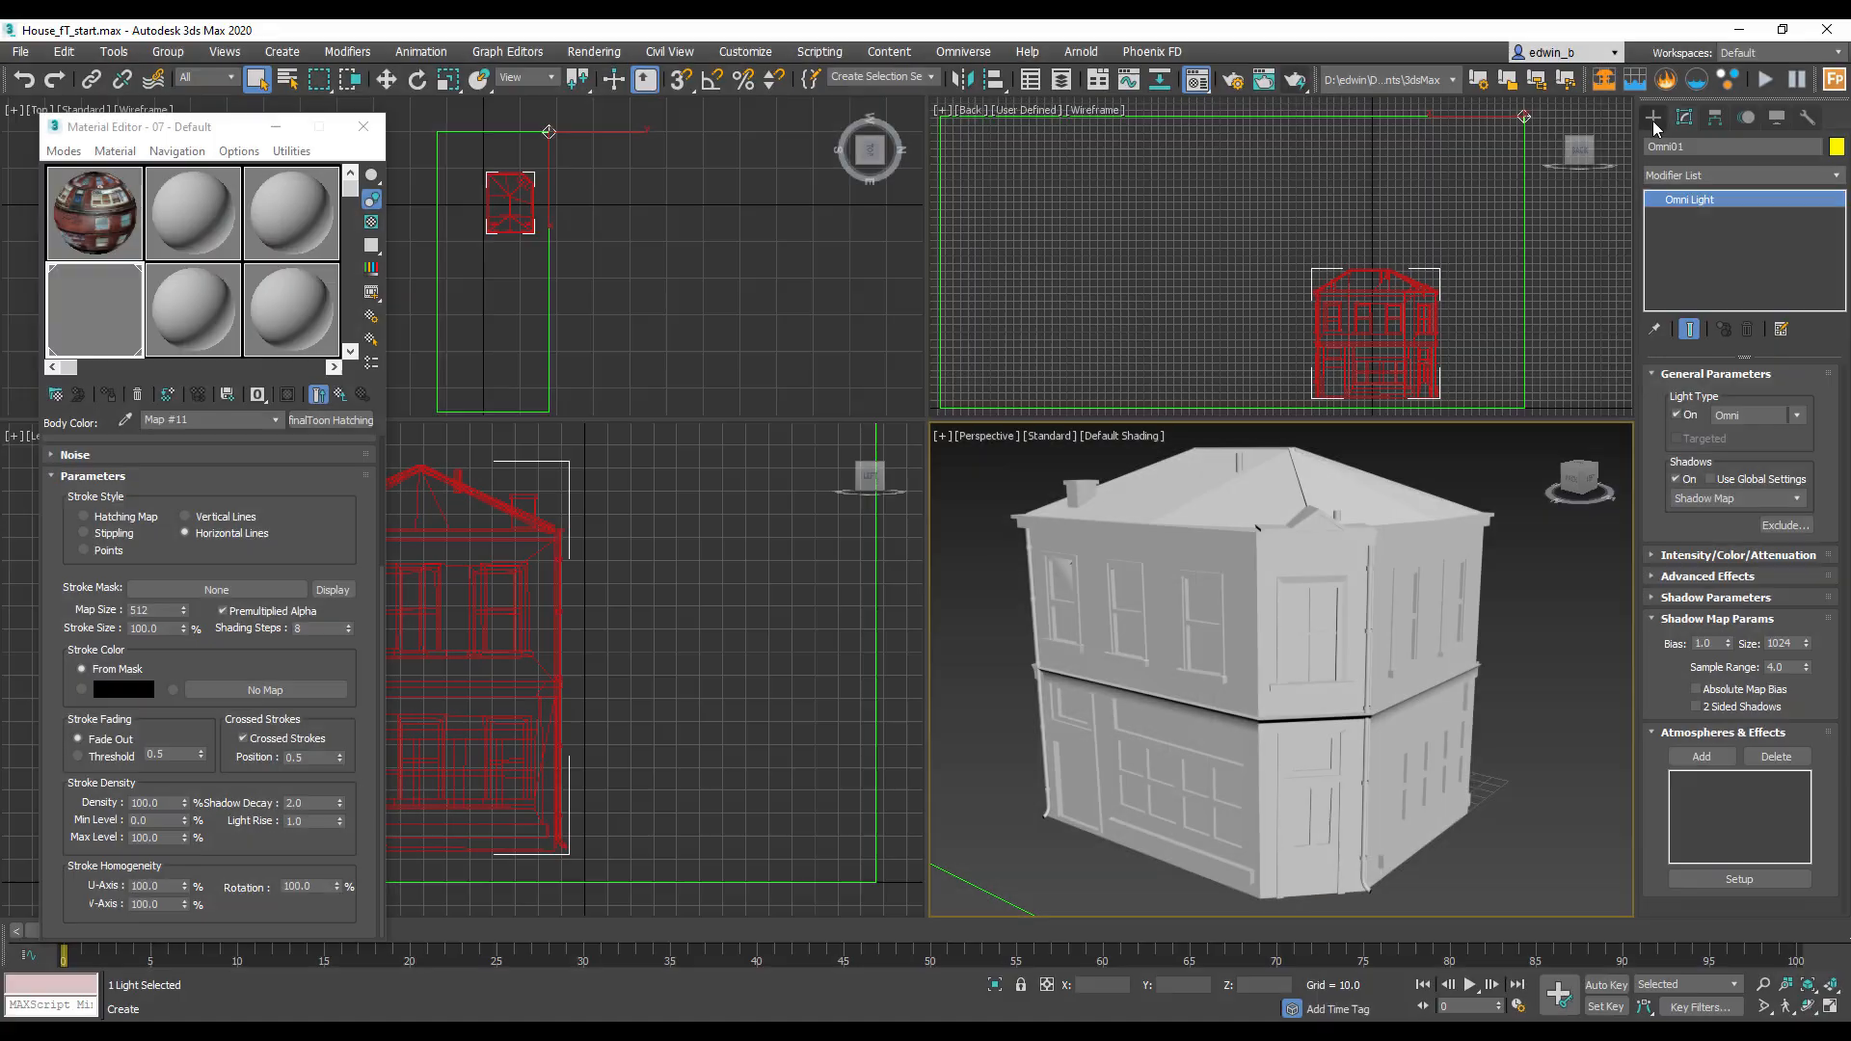
Step: Set the Body map's stroke style to Hatching Map and load stroke04.gif as its stroke mask
click(1654, 119)
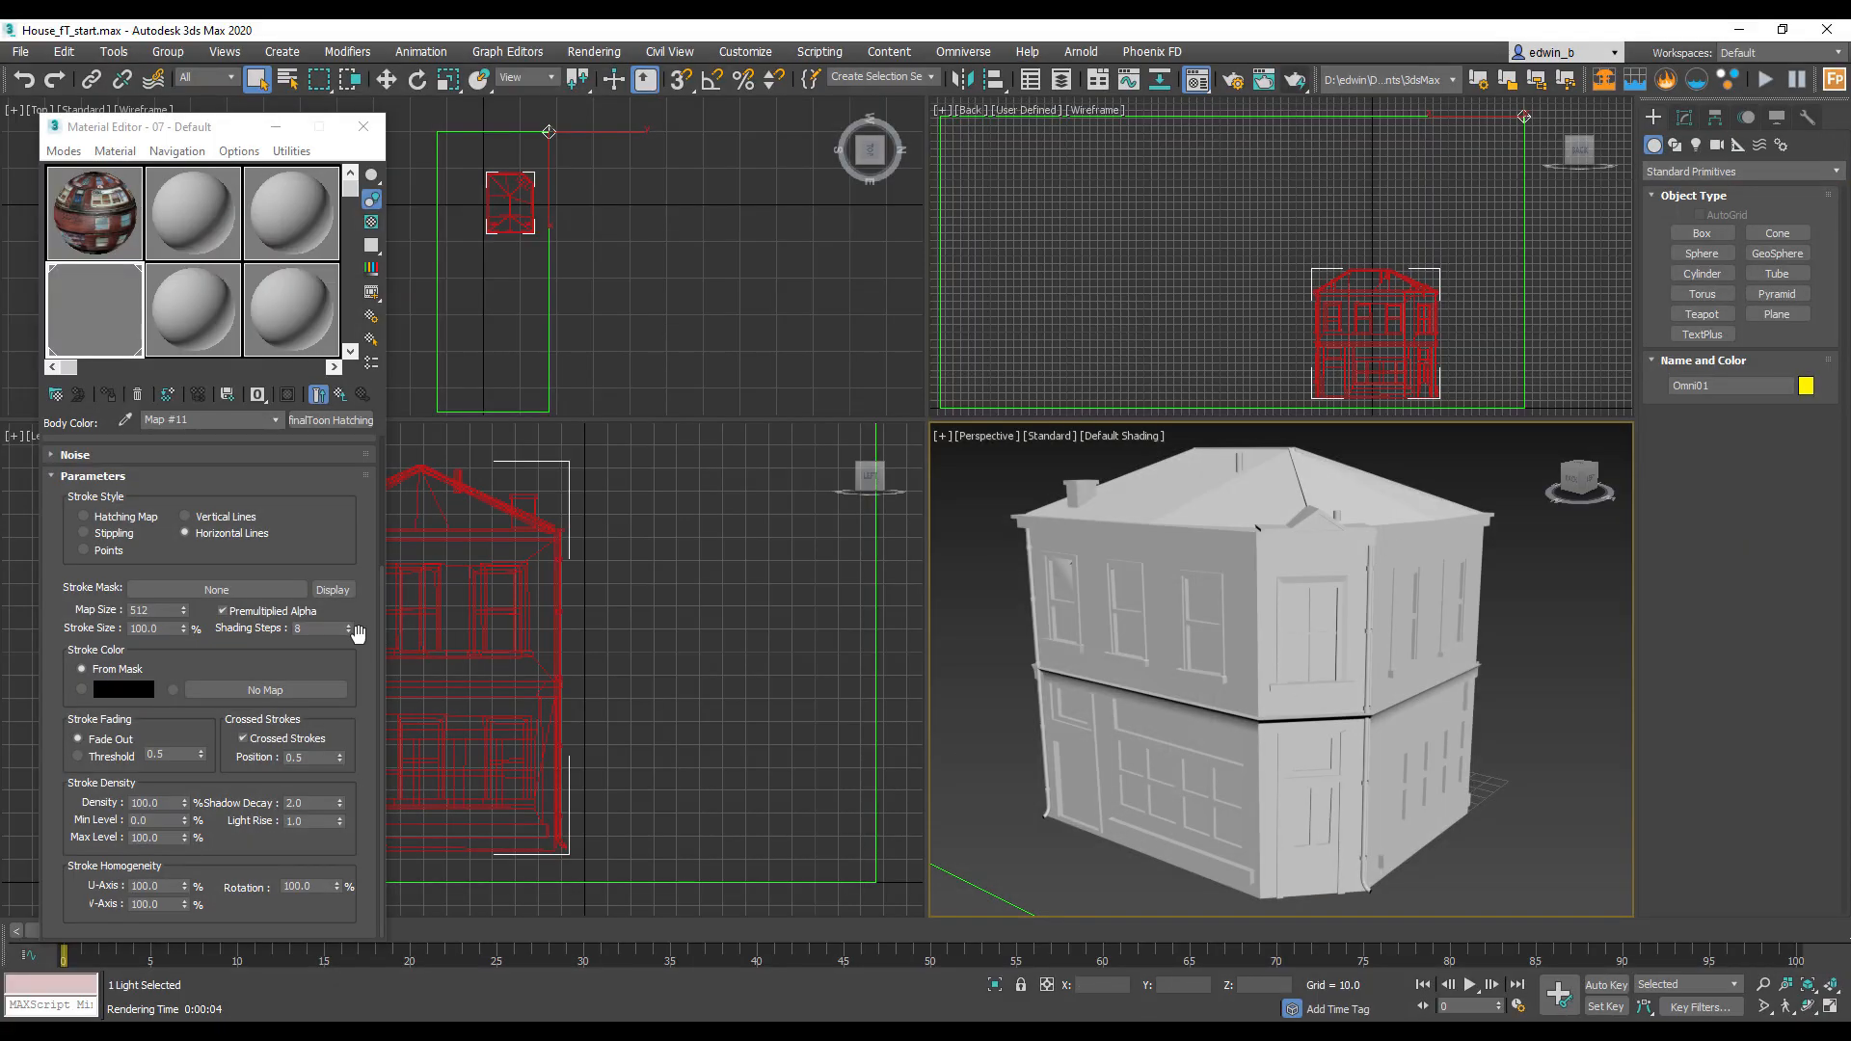
click(95, 514)
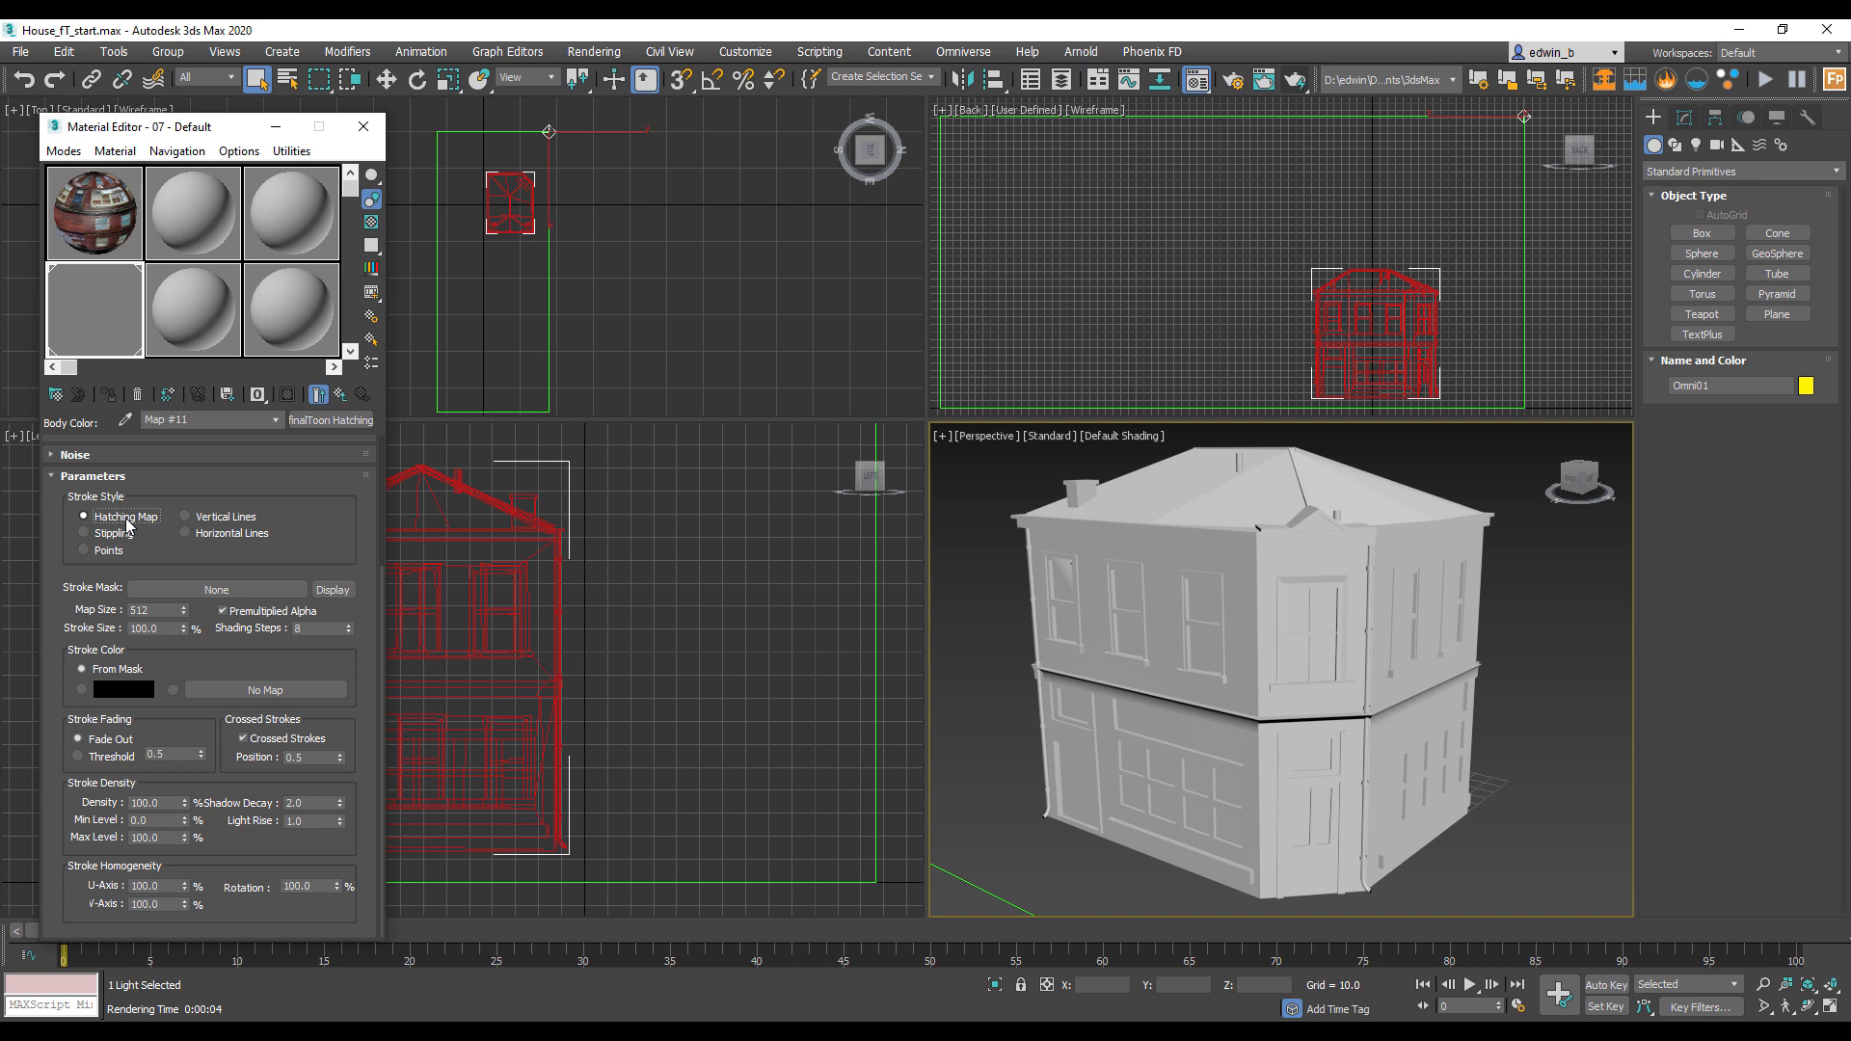
click(251, 590)
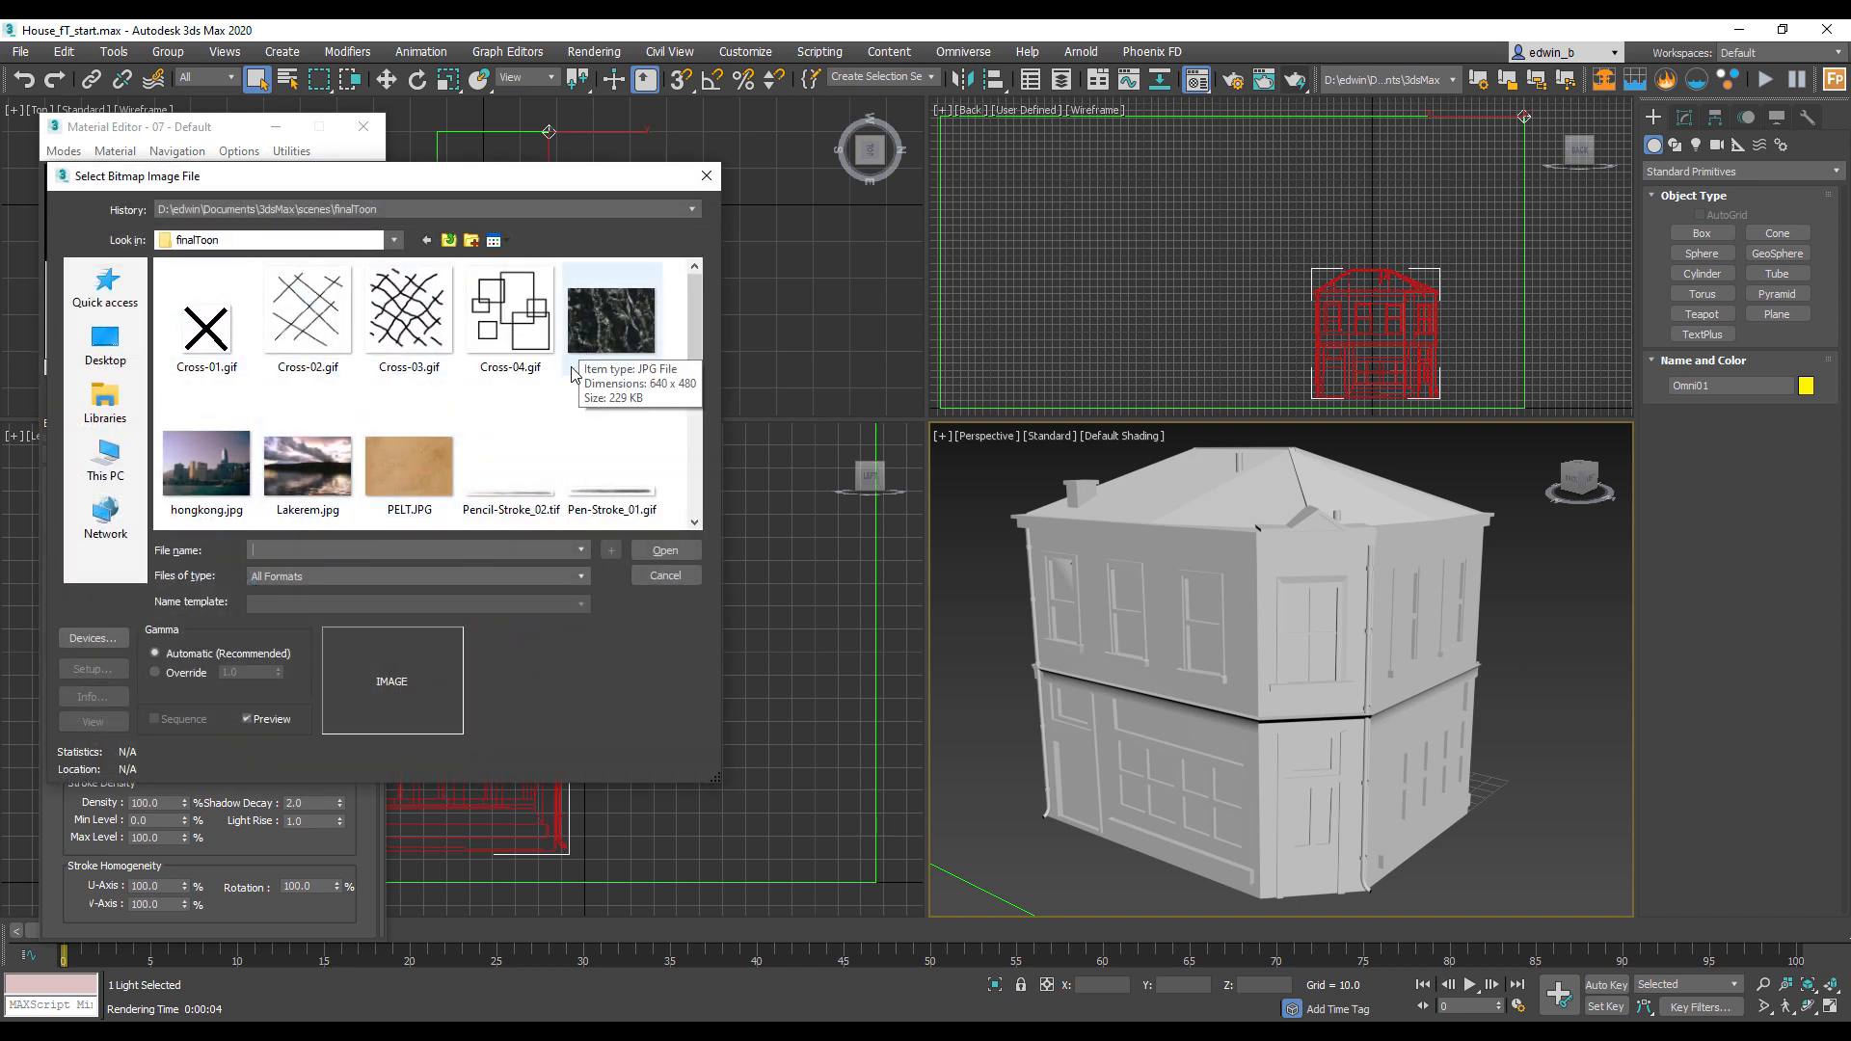
scroll(579, 378, down, 2)
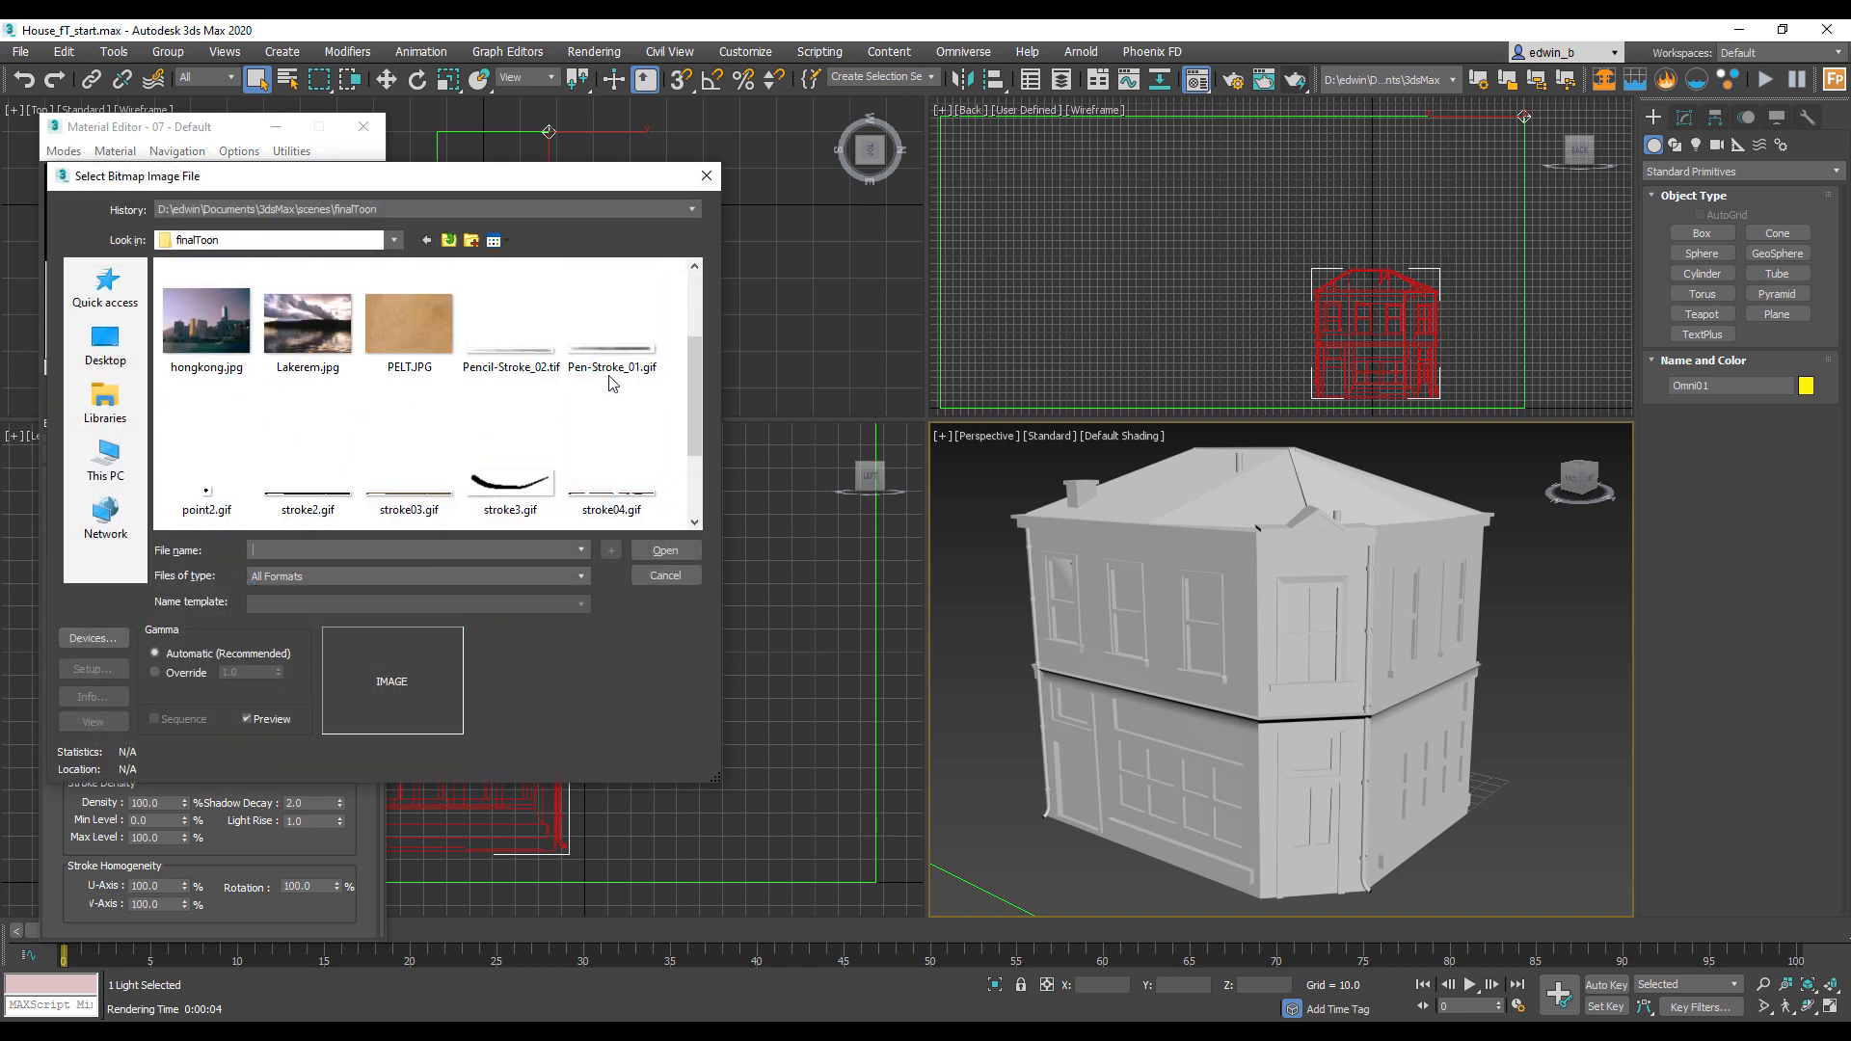
click(613, 483)
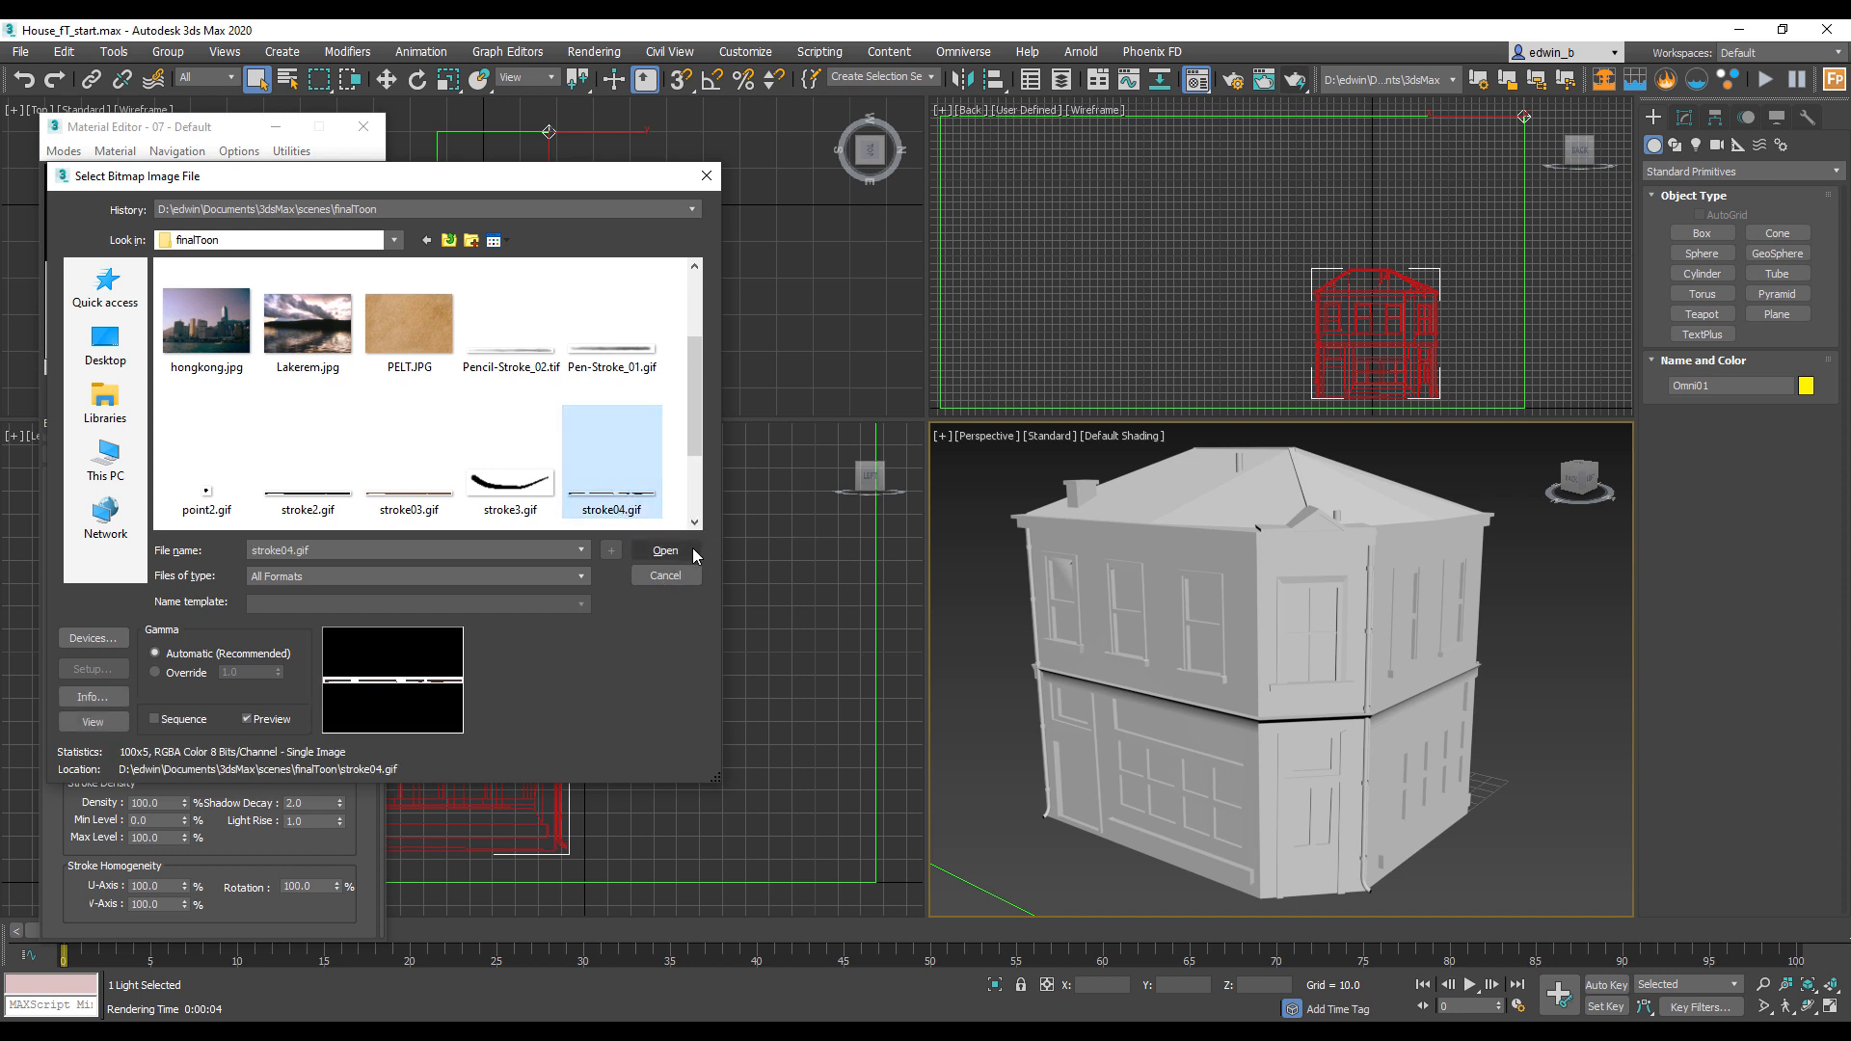
click(687, 552)
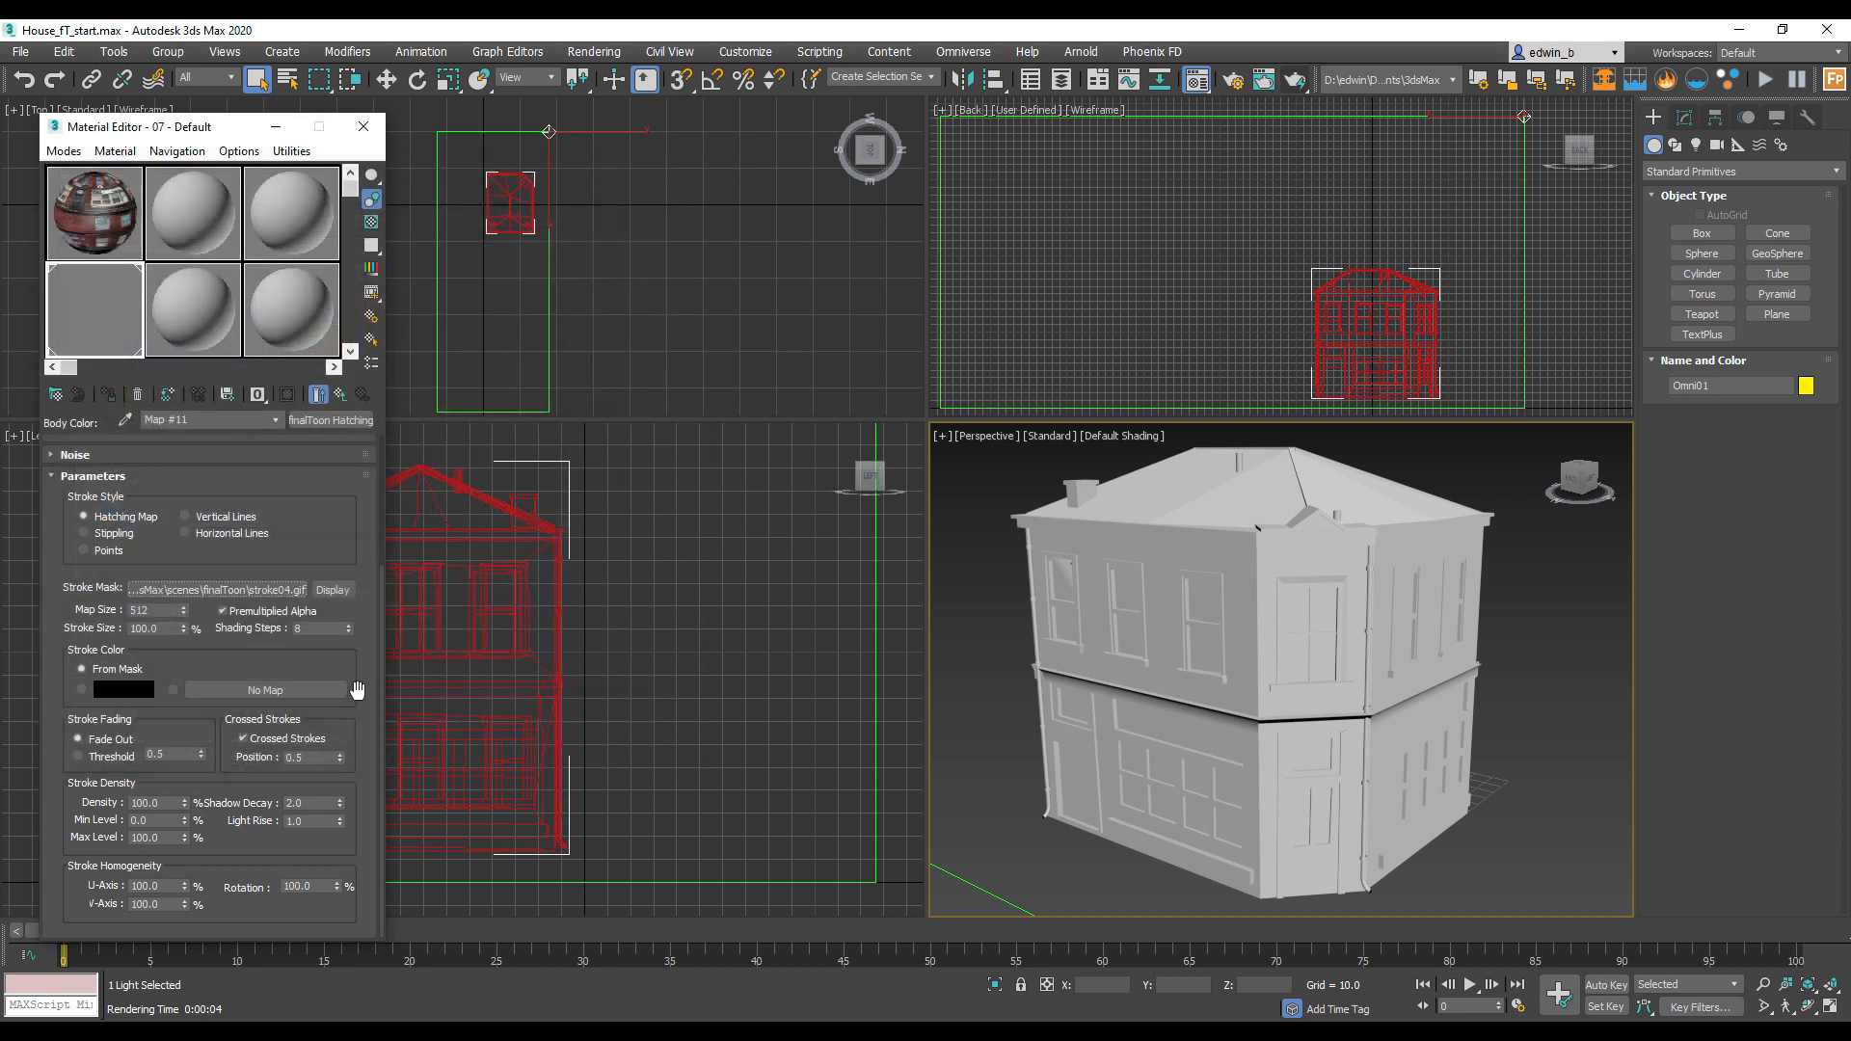
Step: Display the stroke mask image and examine its dashes and colors up close
click(340, 590)
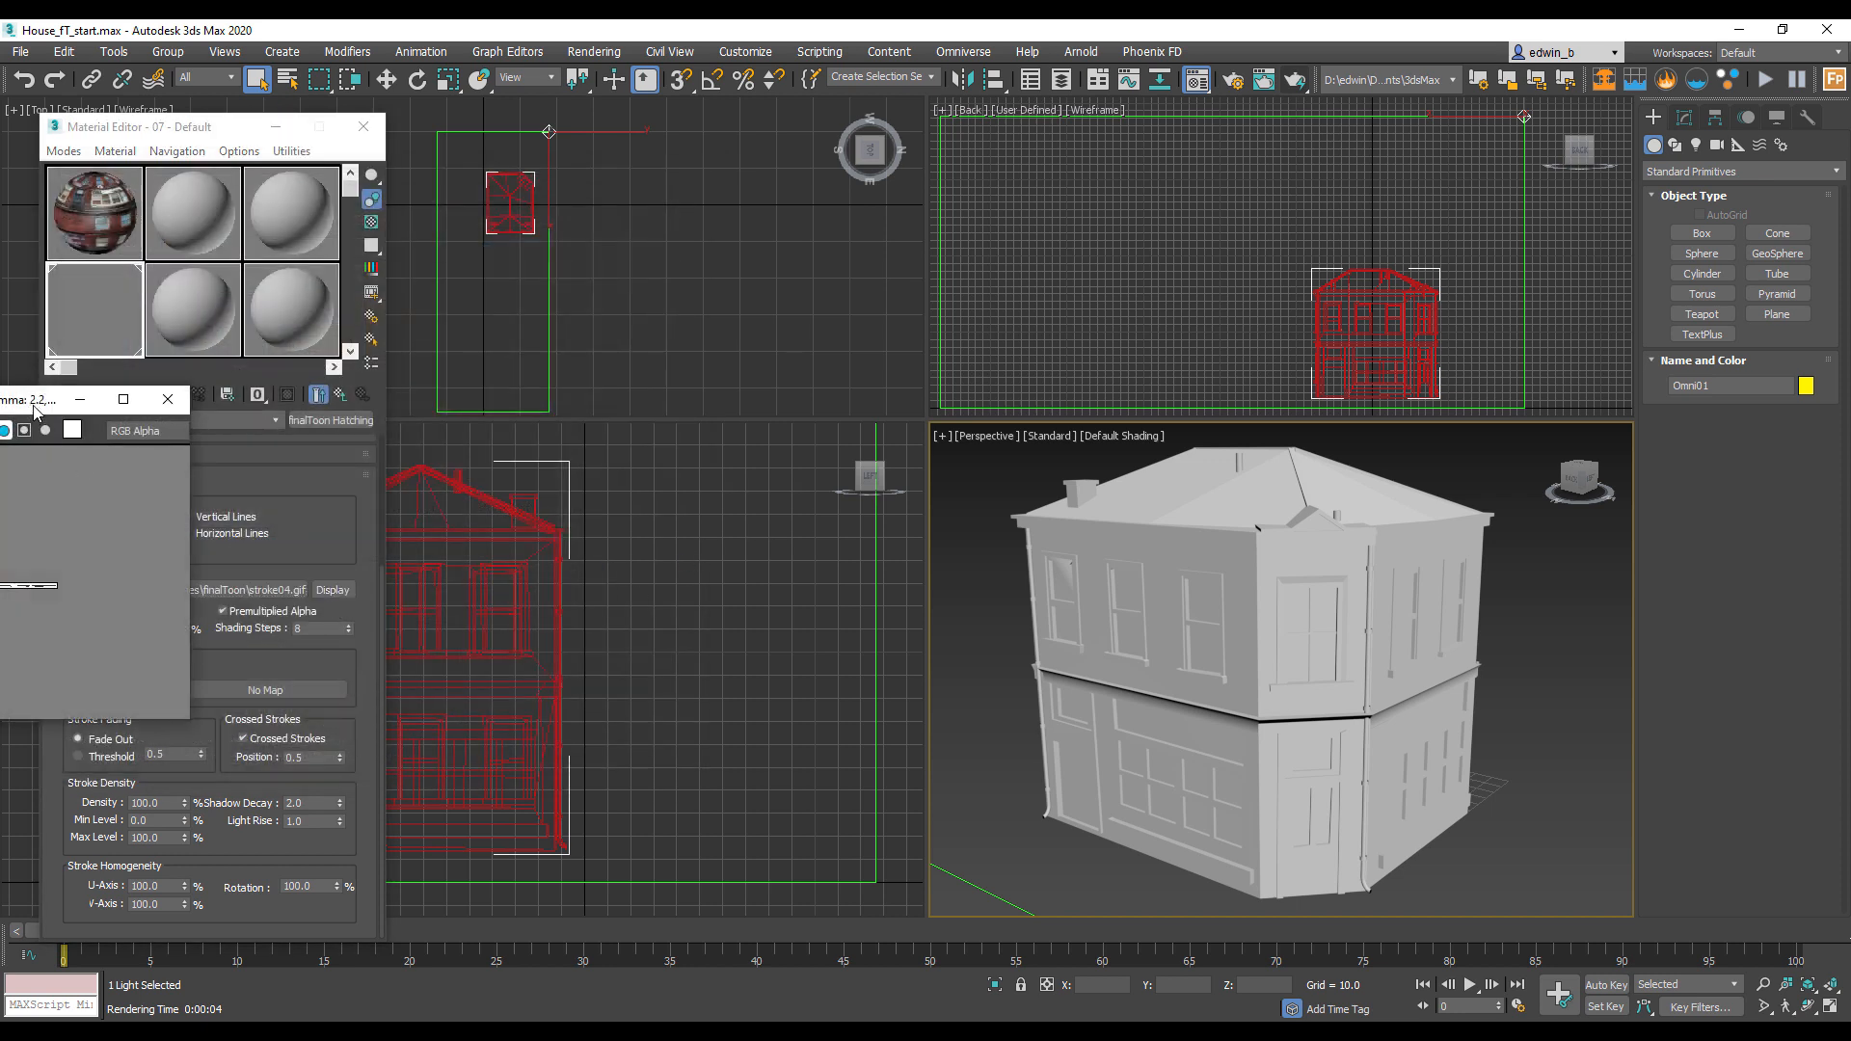
drag(96, 409, 841, 387)
scroll(774, 584, up, 3)
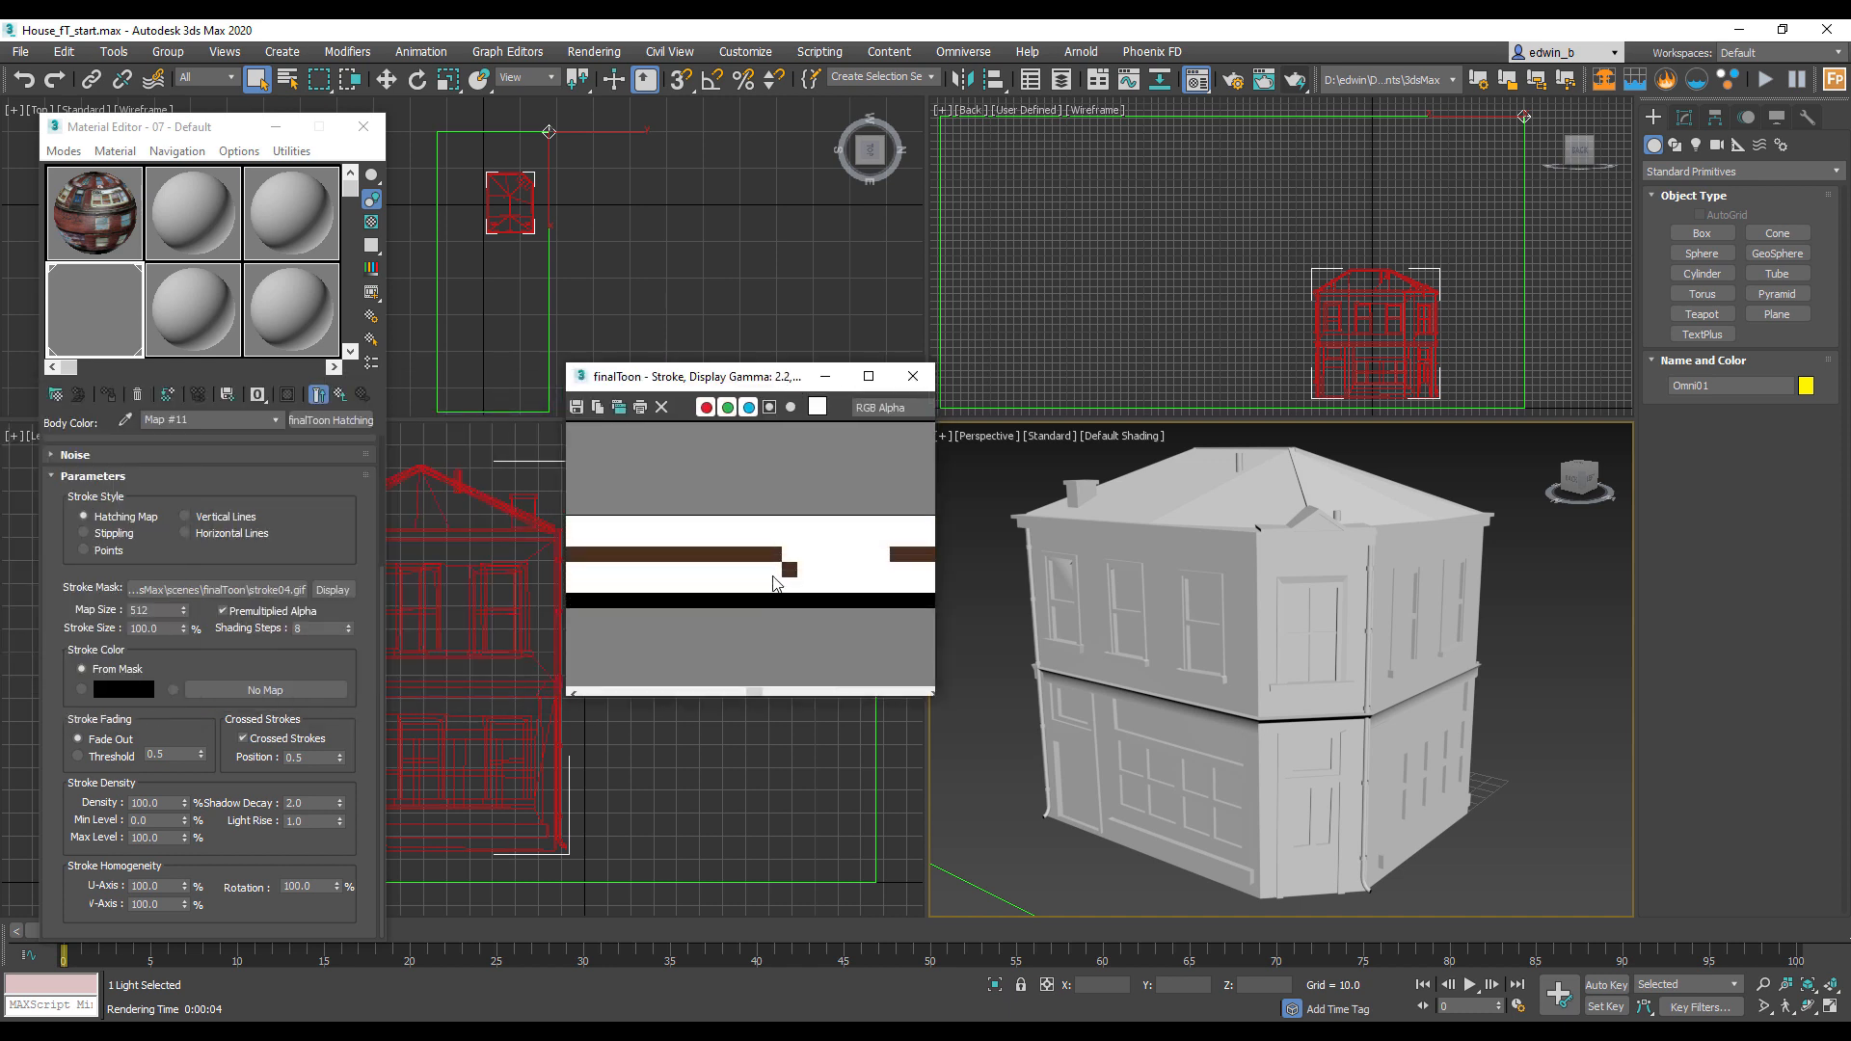
scroll(741, 564, up, 3)
scroll(779, 582, down, 4)
scroll(772, 582, down, 4)
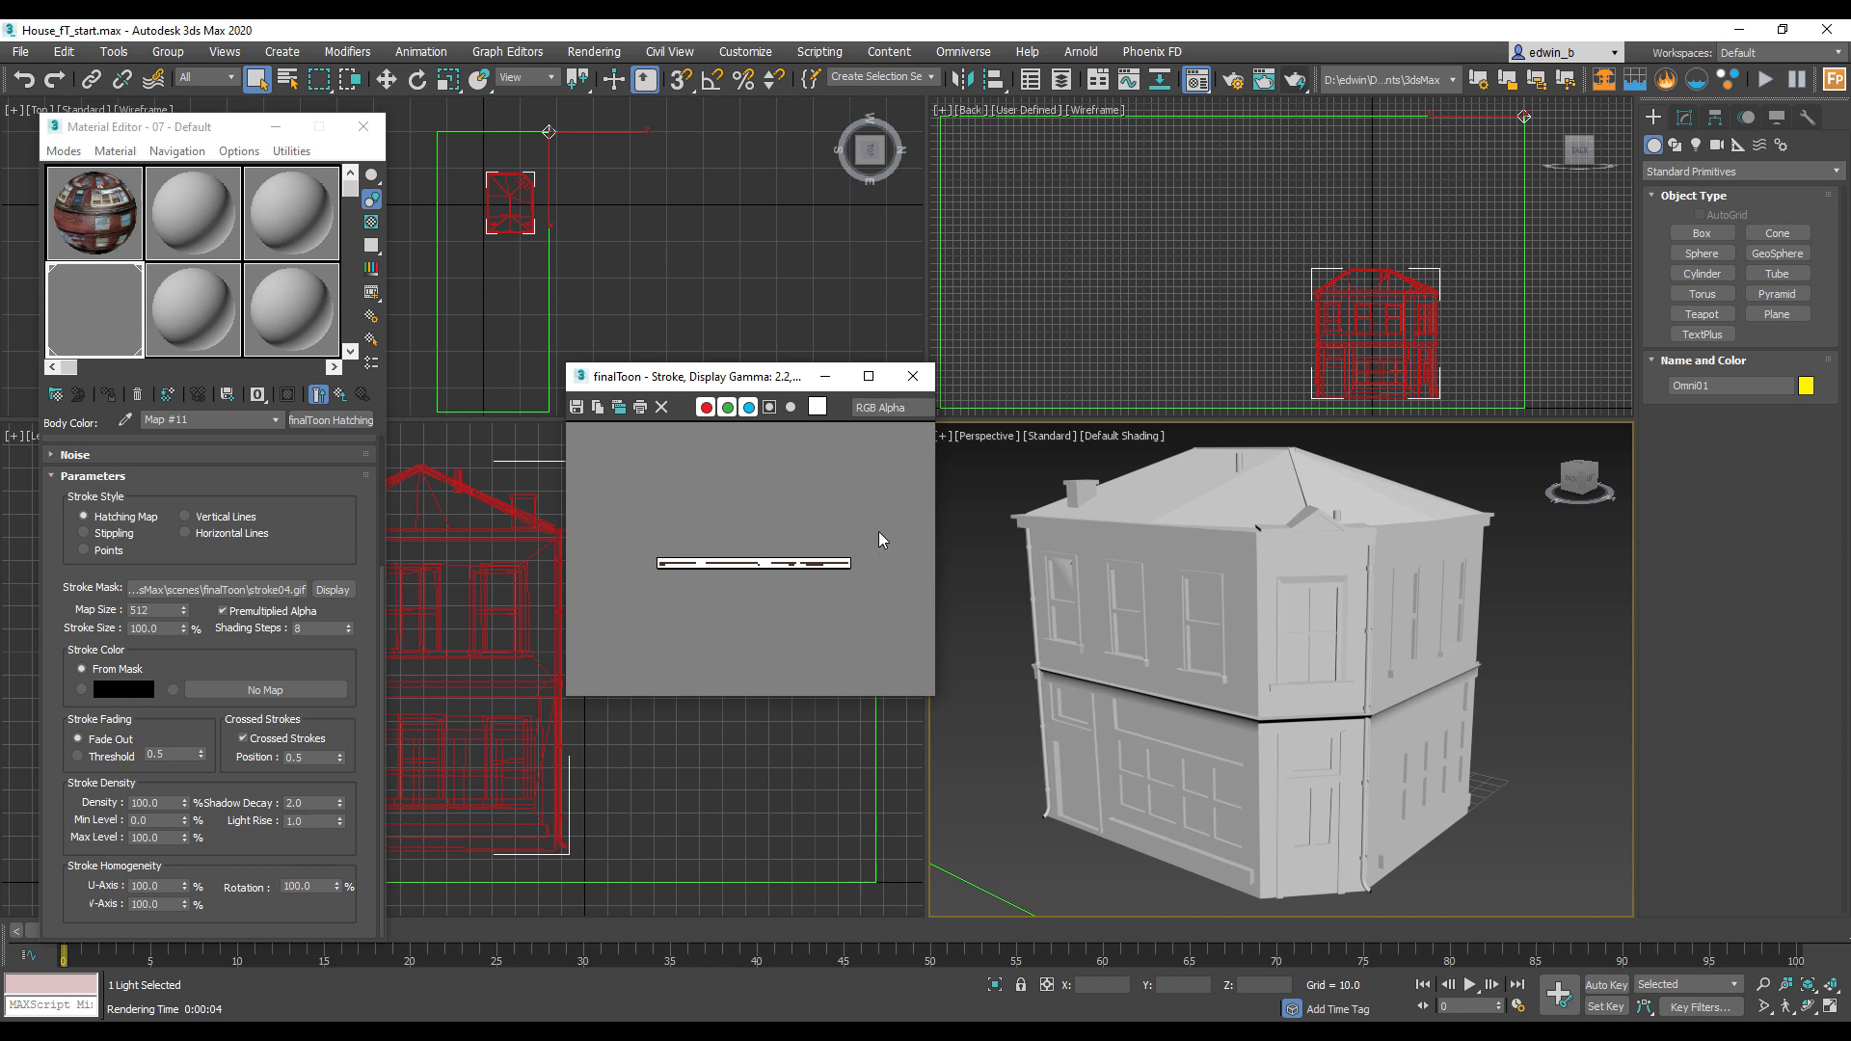
scroll(731, 530, up, 2)
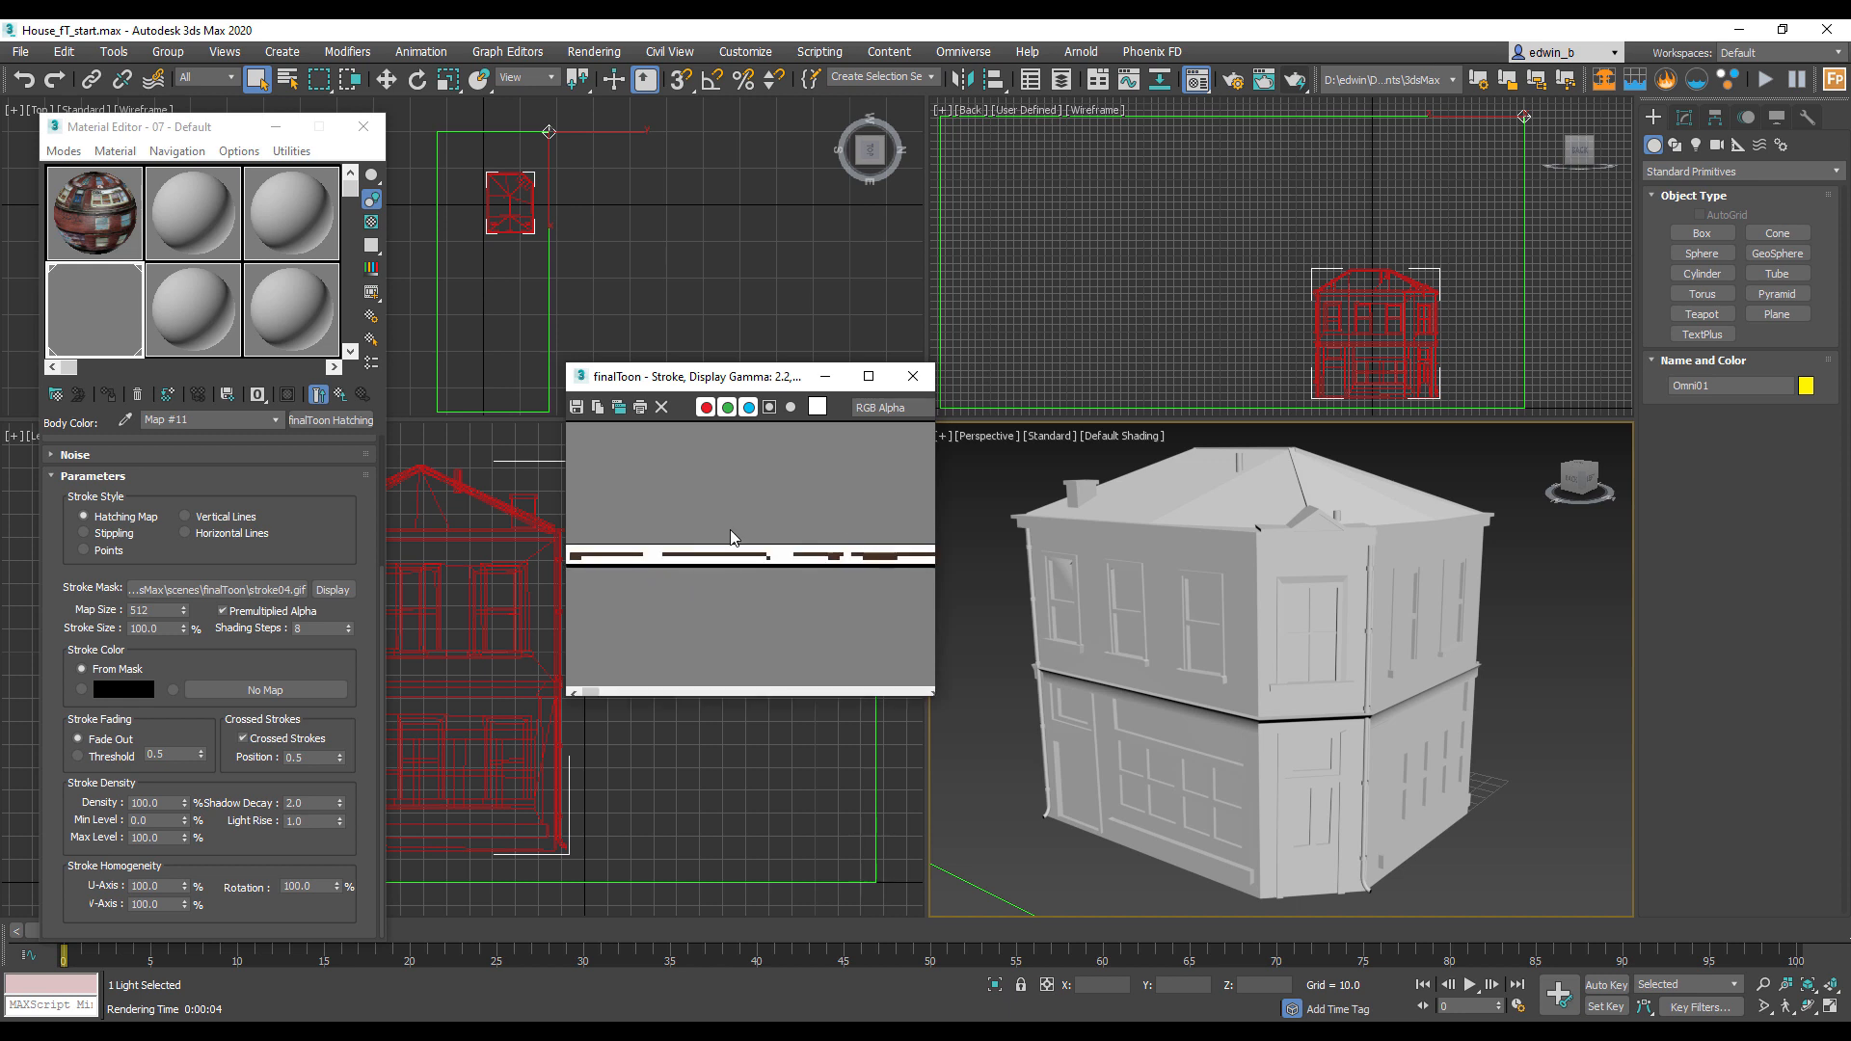
click(913, 378)
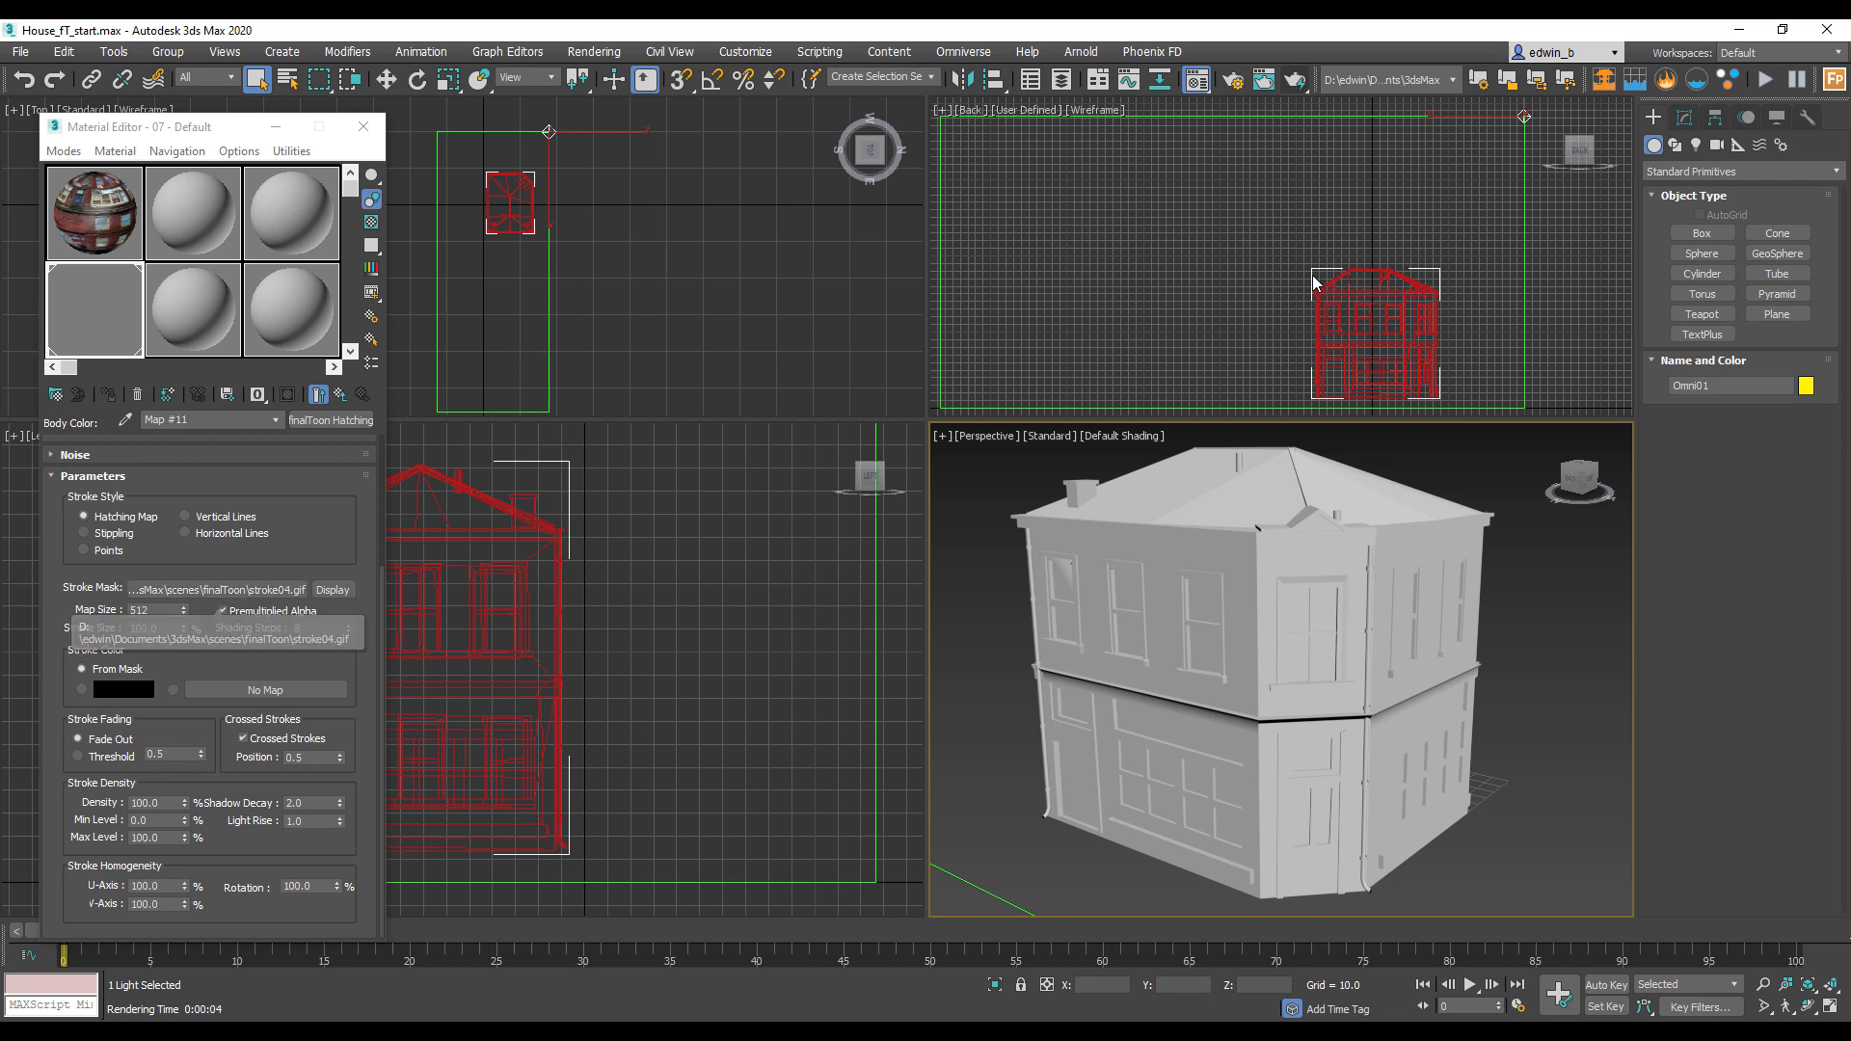
Step: Render the perspective view with the stroke mask, set Stroke Size to 15% and render it again
click(1306, 80)
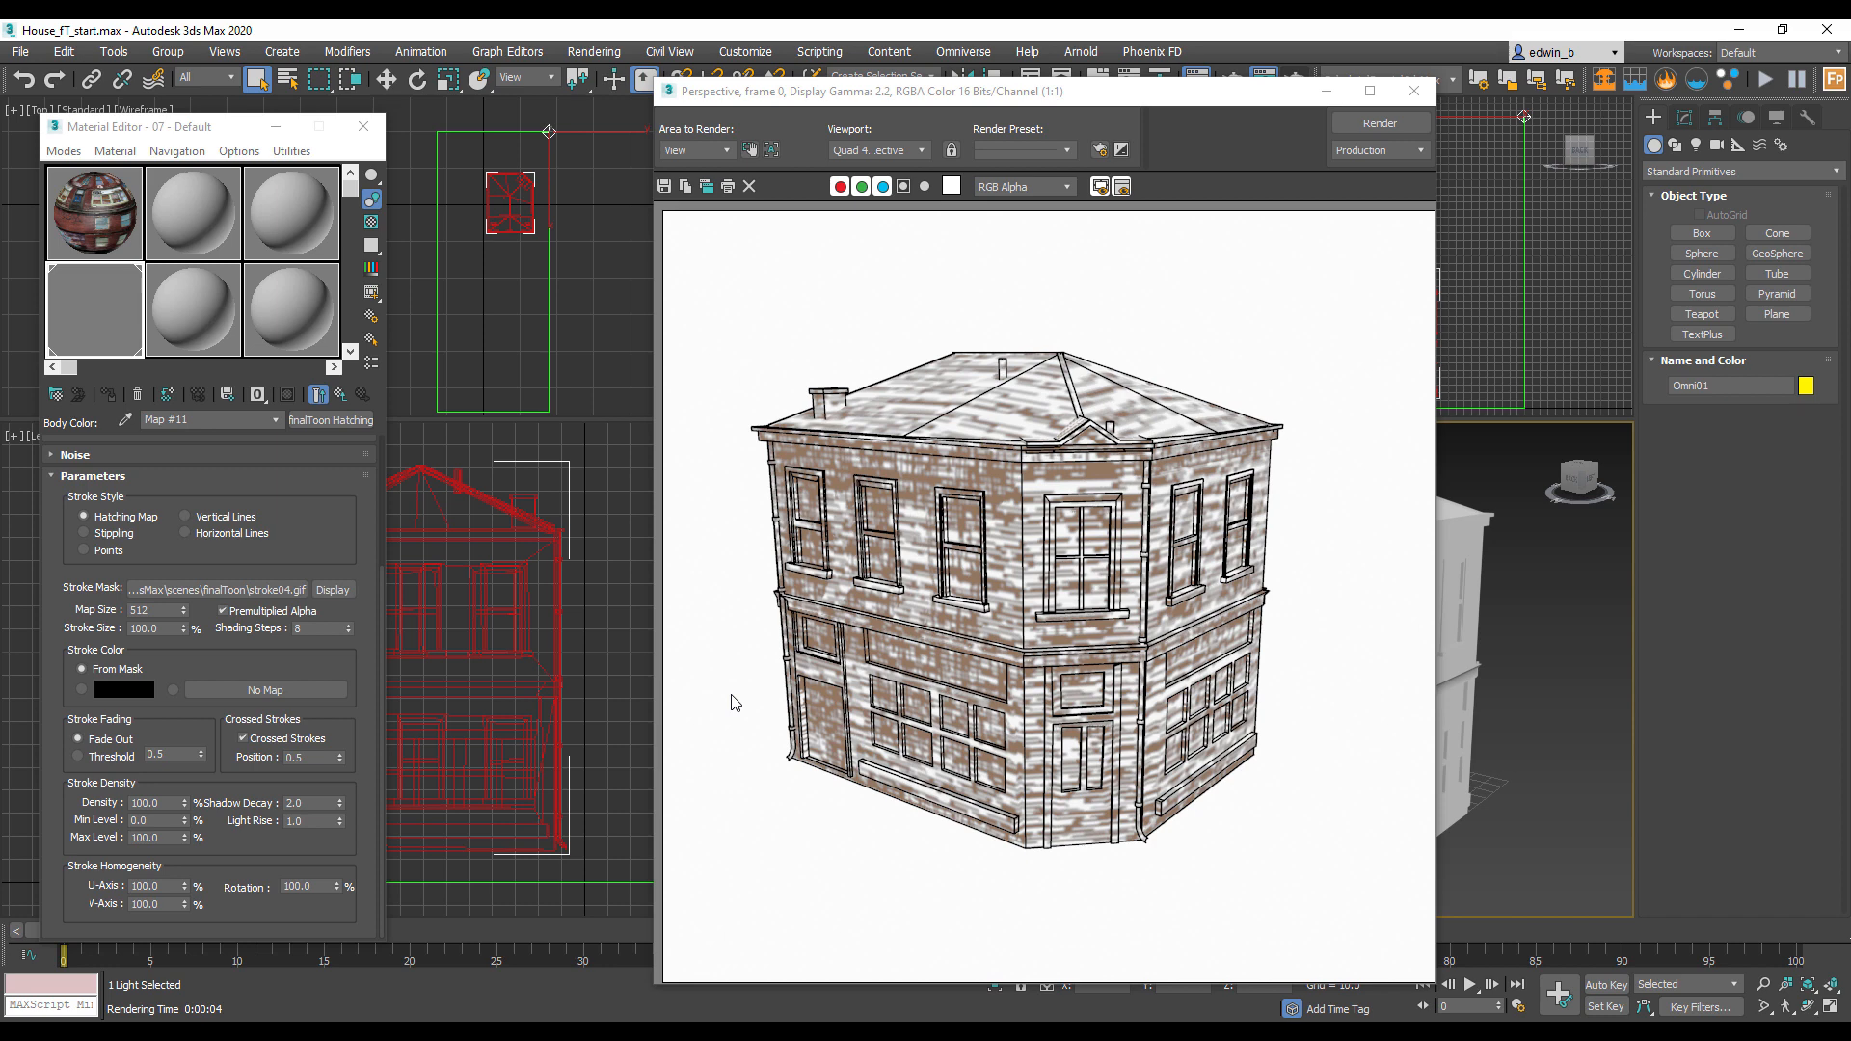
double_click(163, 628)
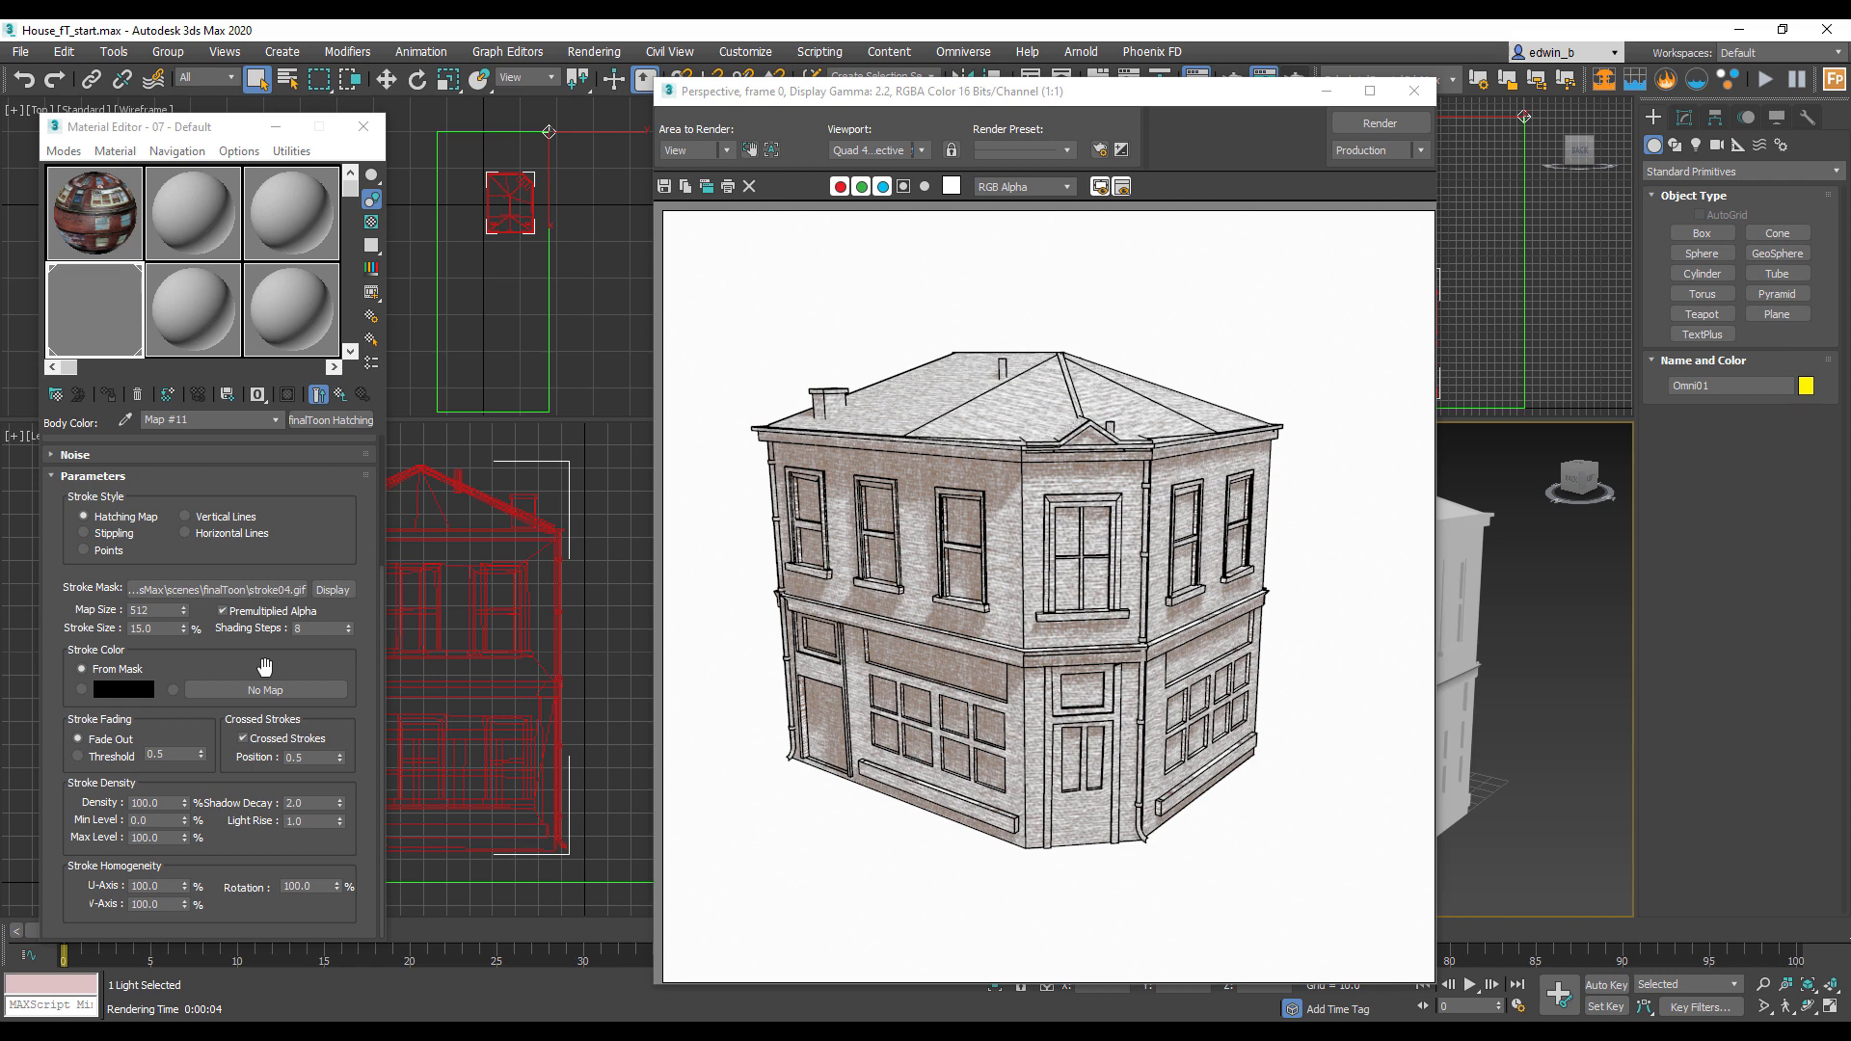
Step: Display the stroke mask again and compare its stroke colors with the render
click(342, 594)
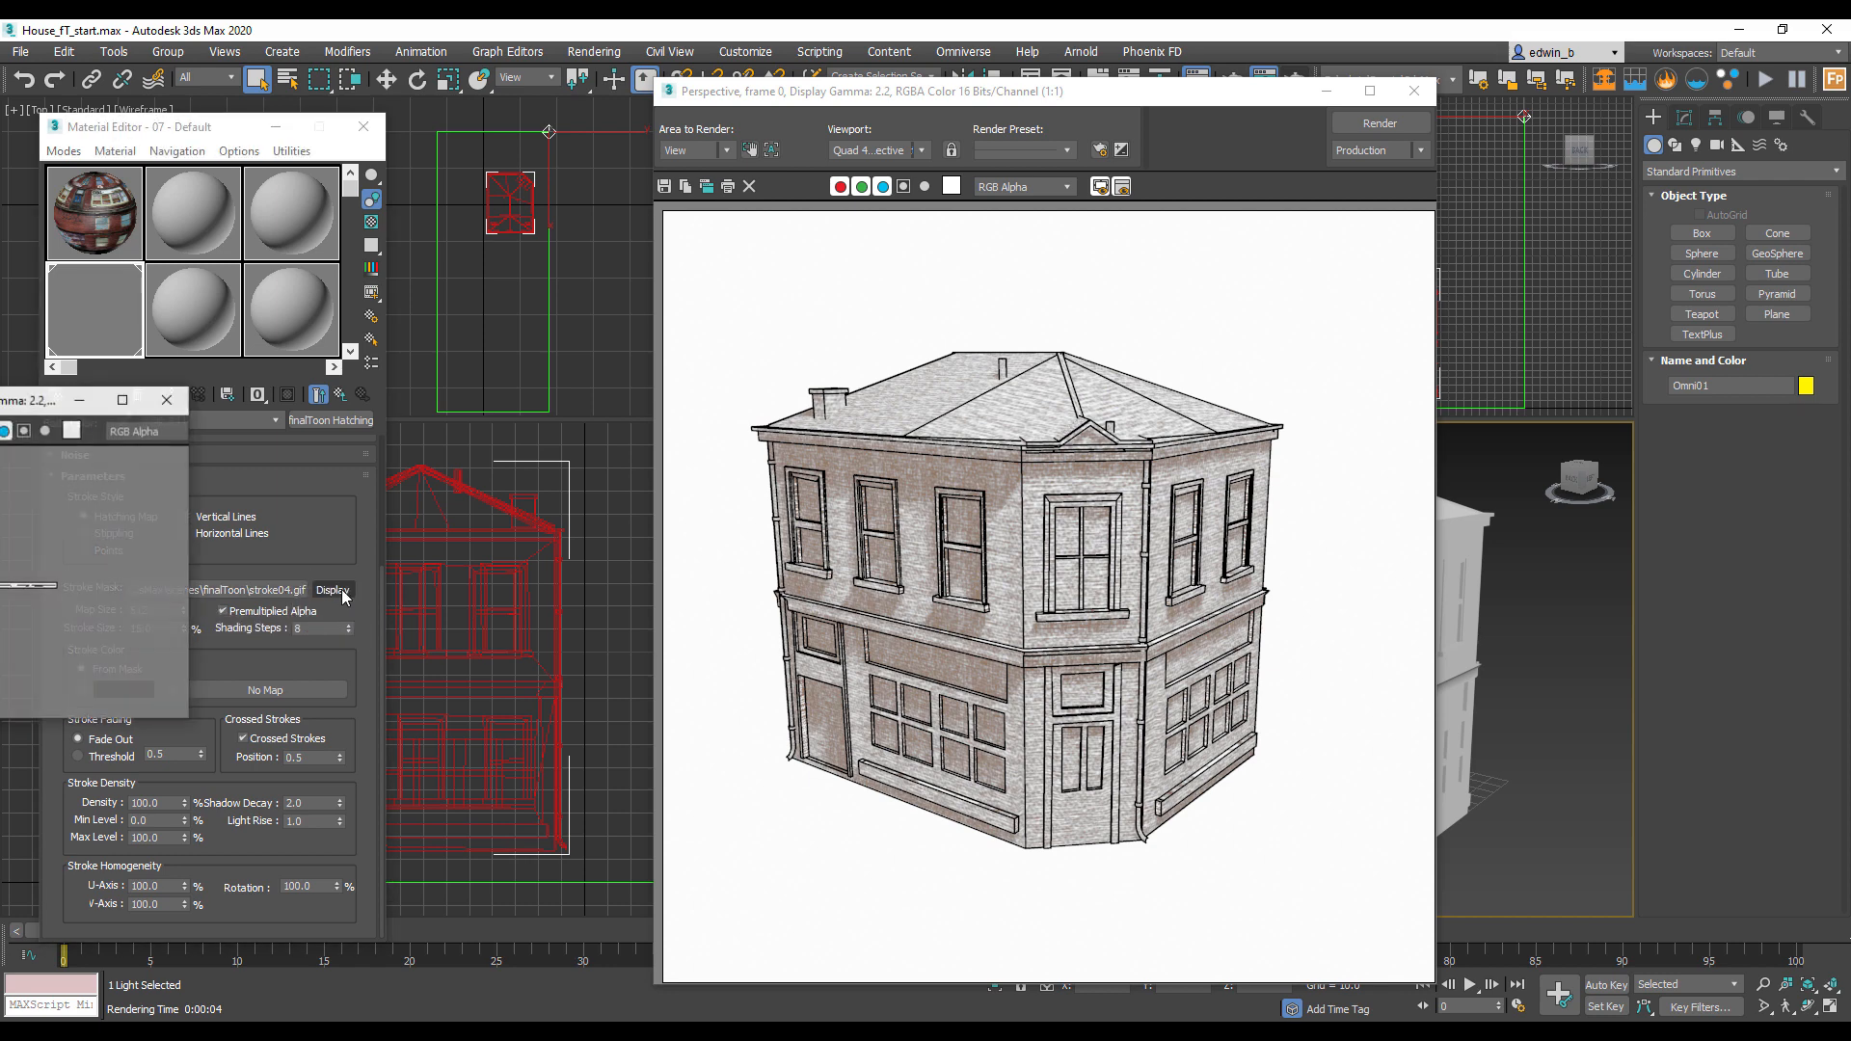
mouse_move(2, 398)
mouse_down()
mouse_move(556, 396)
mouse_move(539, 394)
mouse_up()
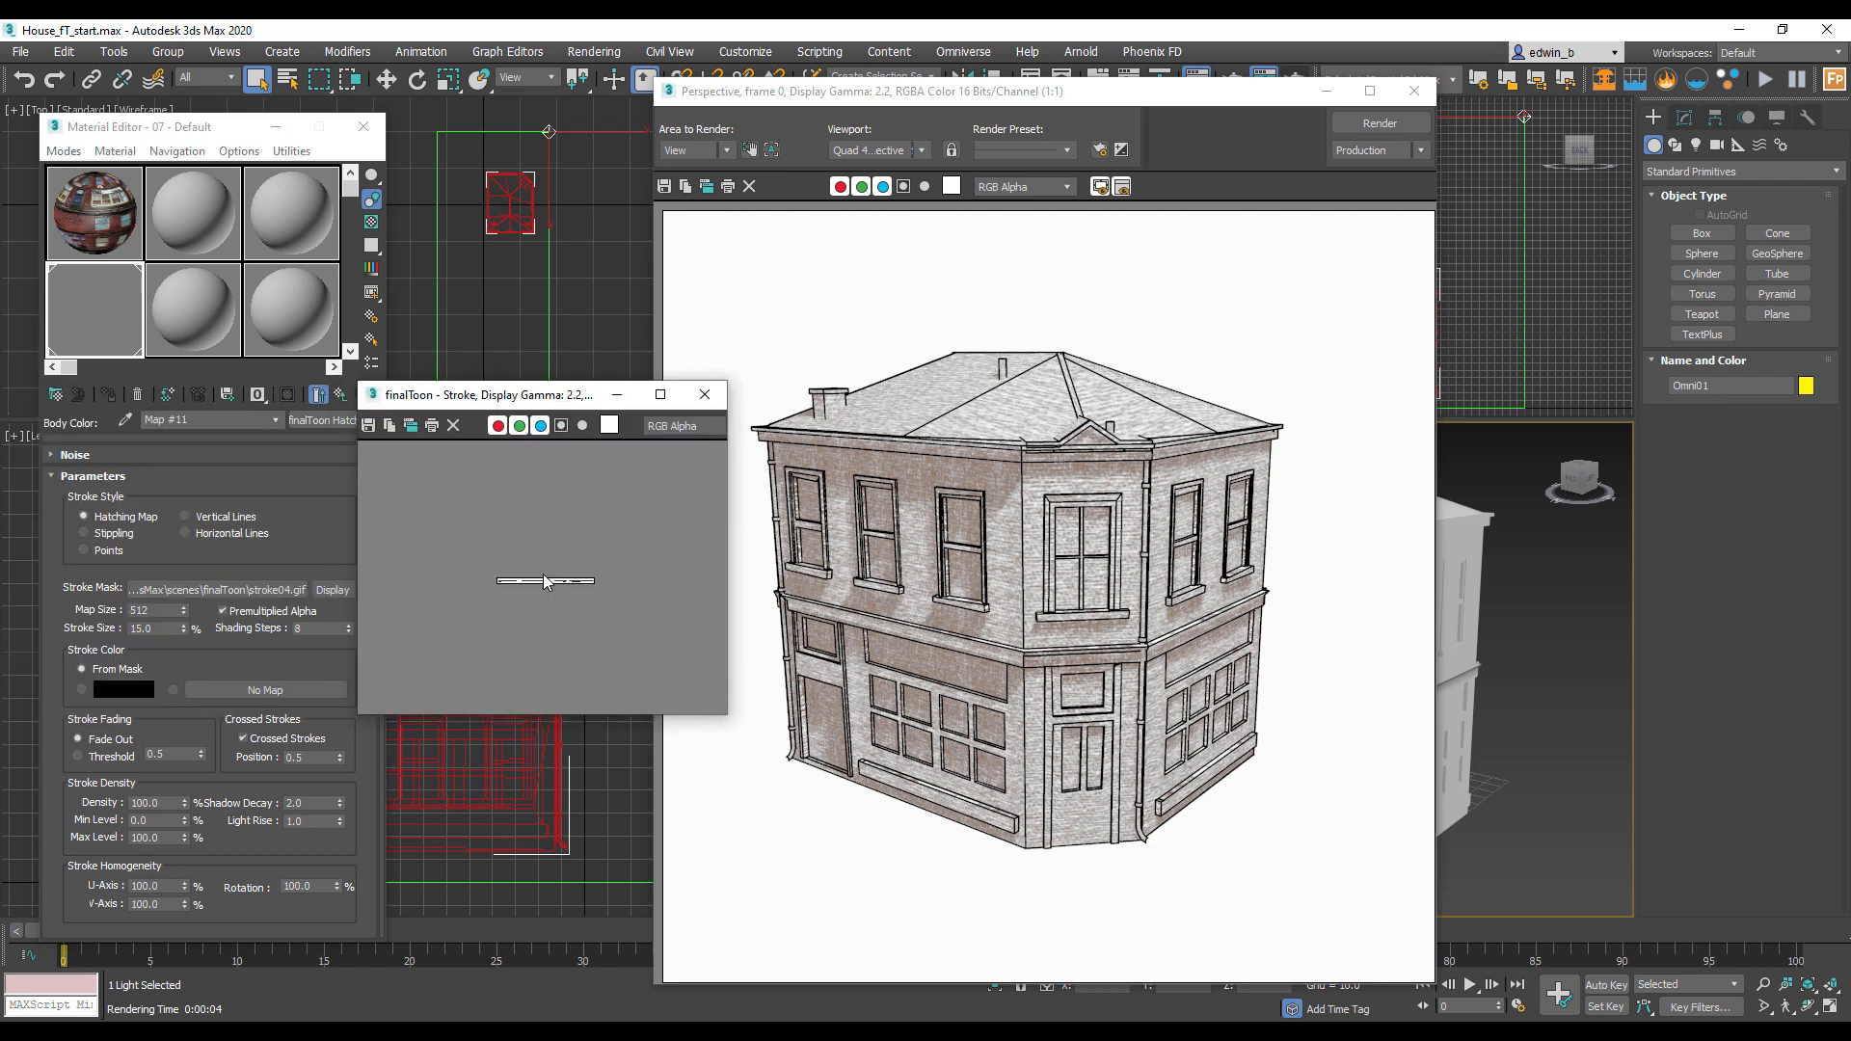
scroll(556, 589, up, 5)
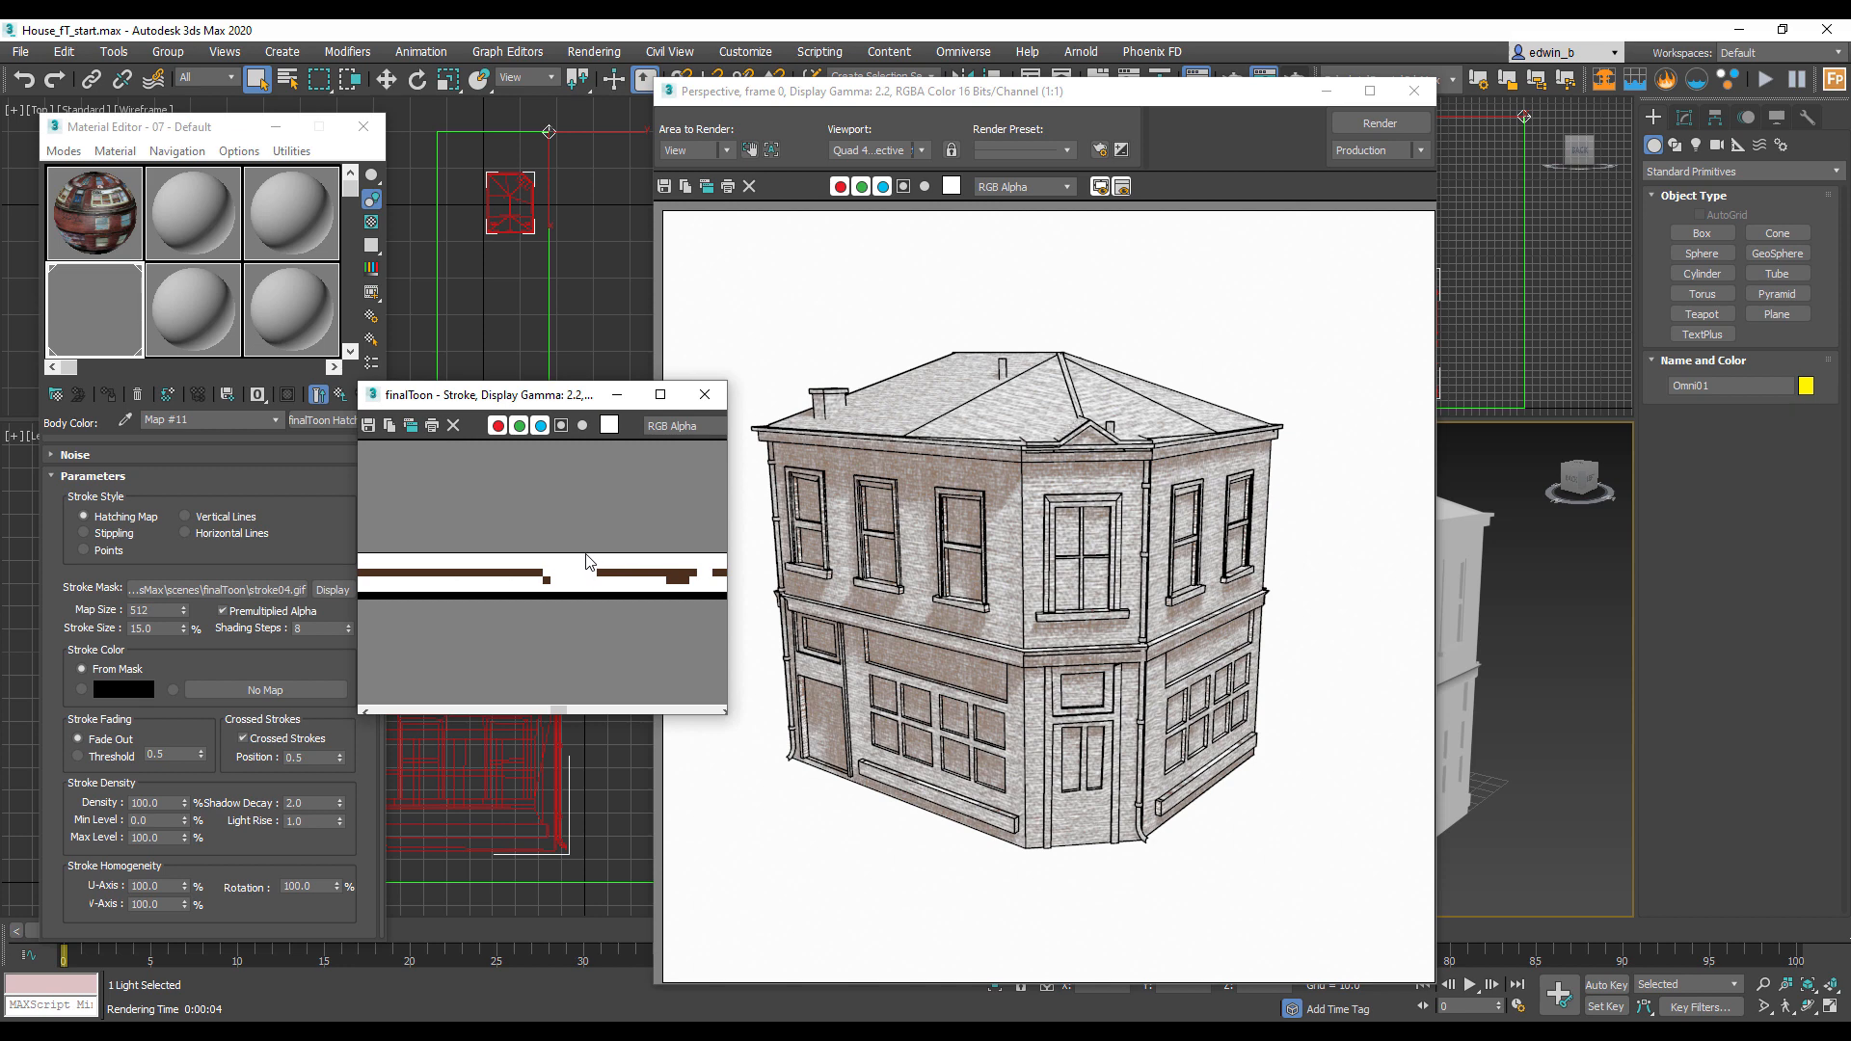
click(704, 394)
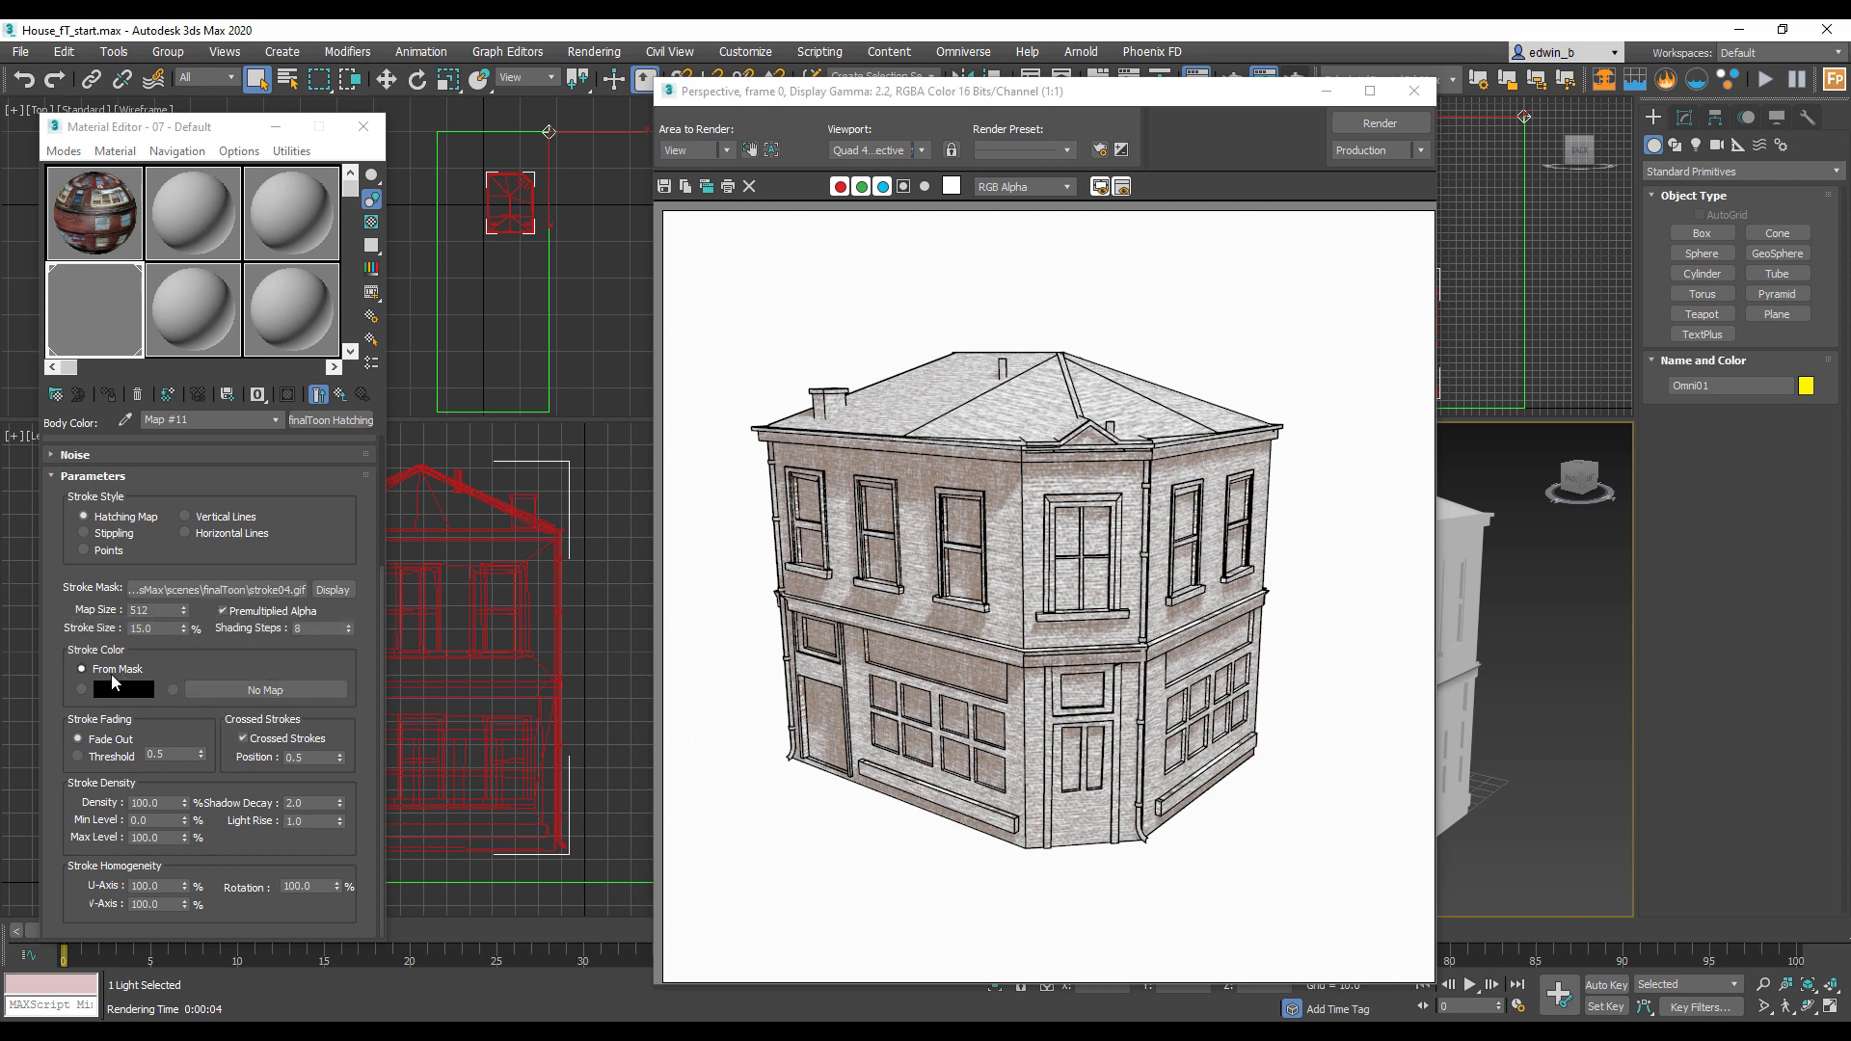
Step: Switch the Stroke Color from the mask to the solid black color and render the perspective view
click(81, 690)
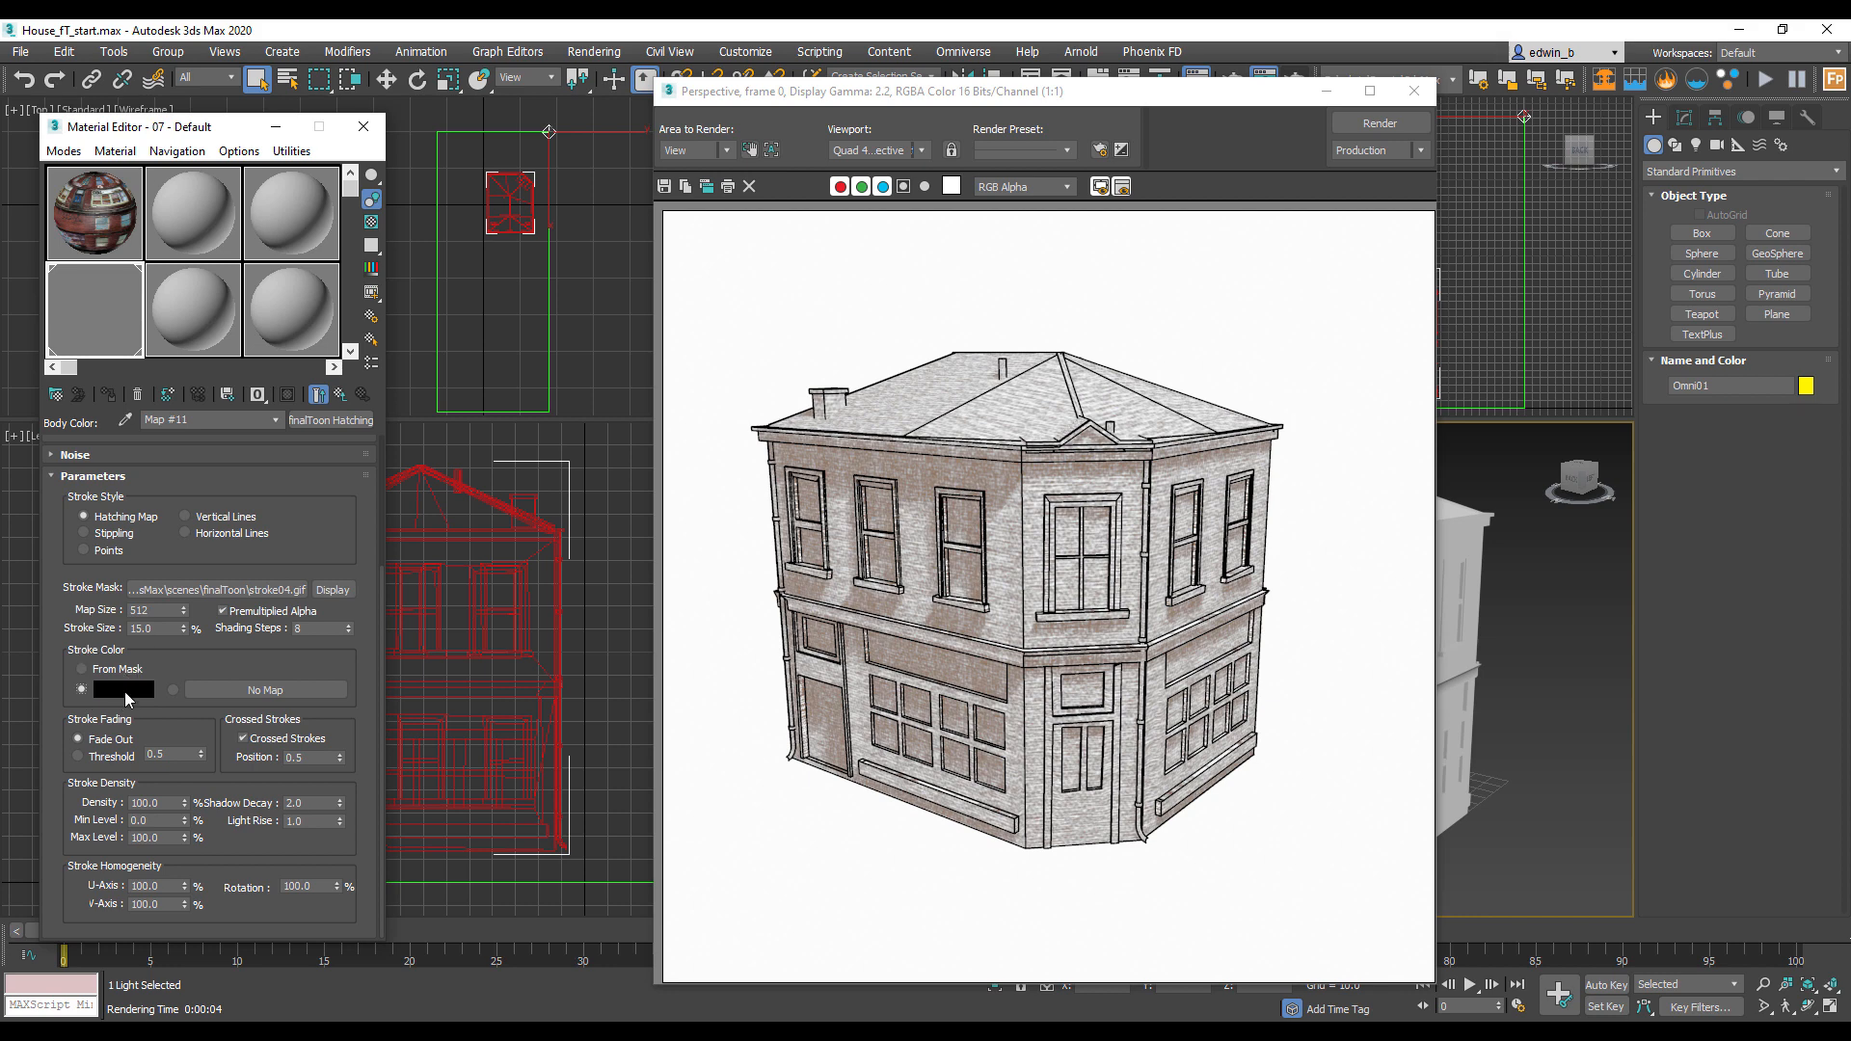
click(1382, 131)
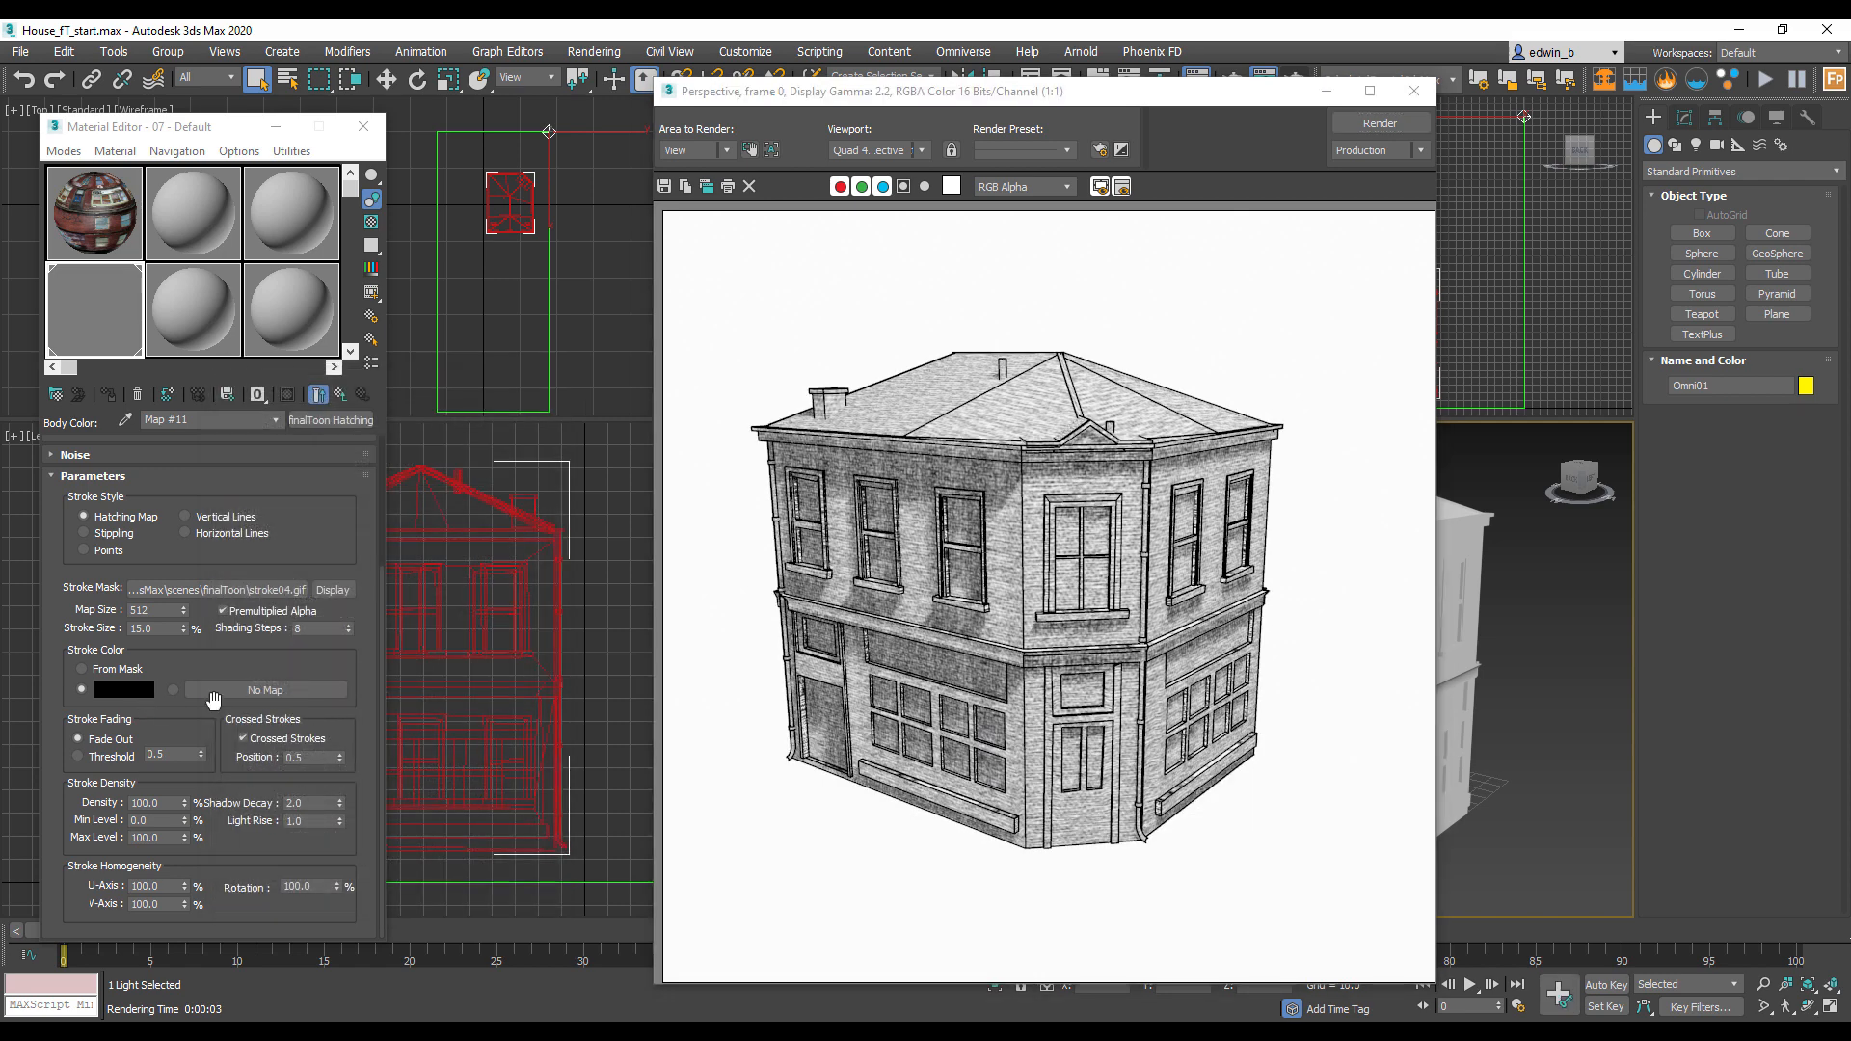
Step: Reopen the stroke mask image and inspect the original color of its strokes at high magnification
click(332, 589)
drag(40, 405, 440, 429)
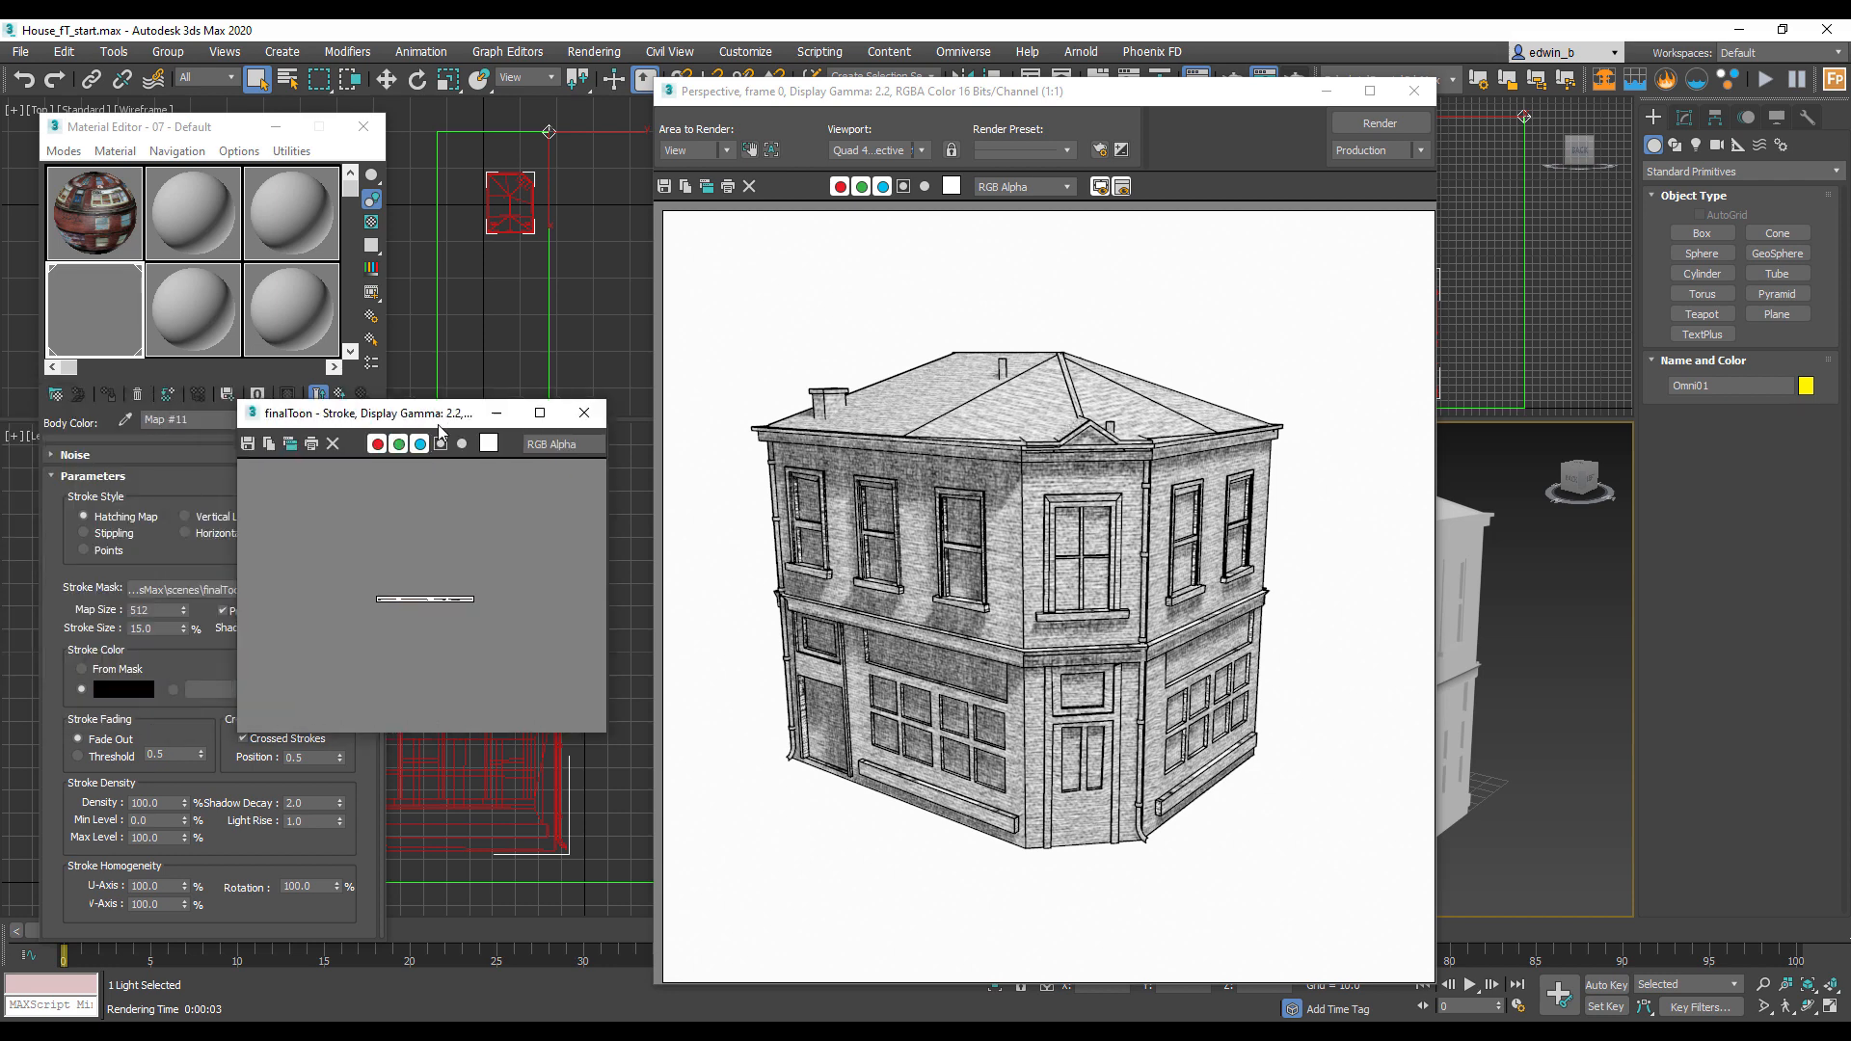
scroll(452, 599, up, 3)
scroll(494, 598, up, 3)
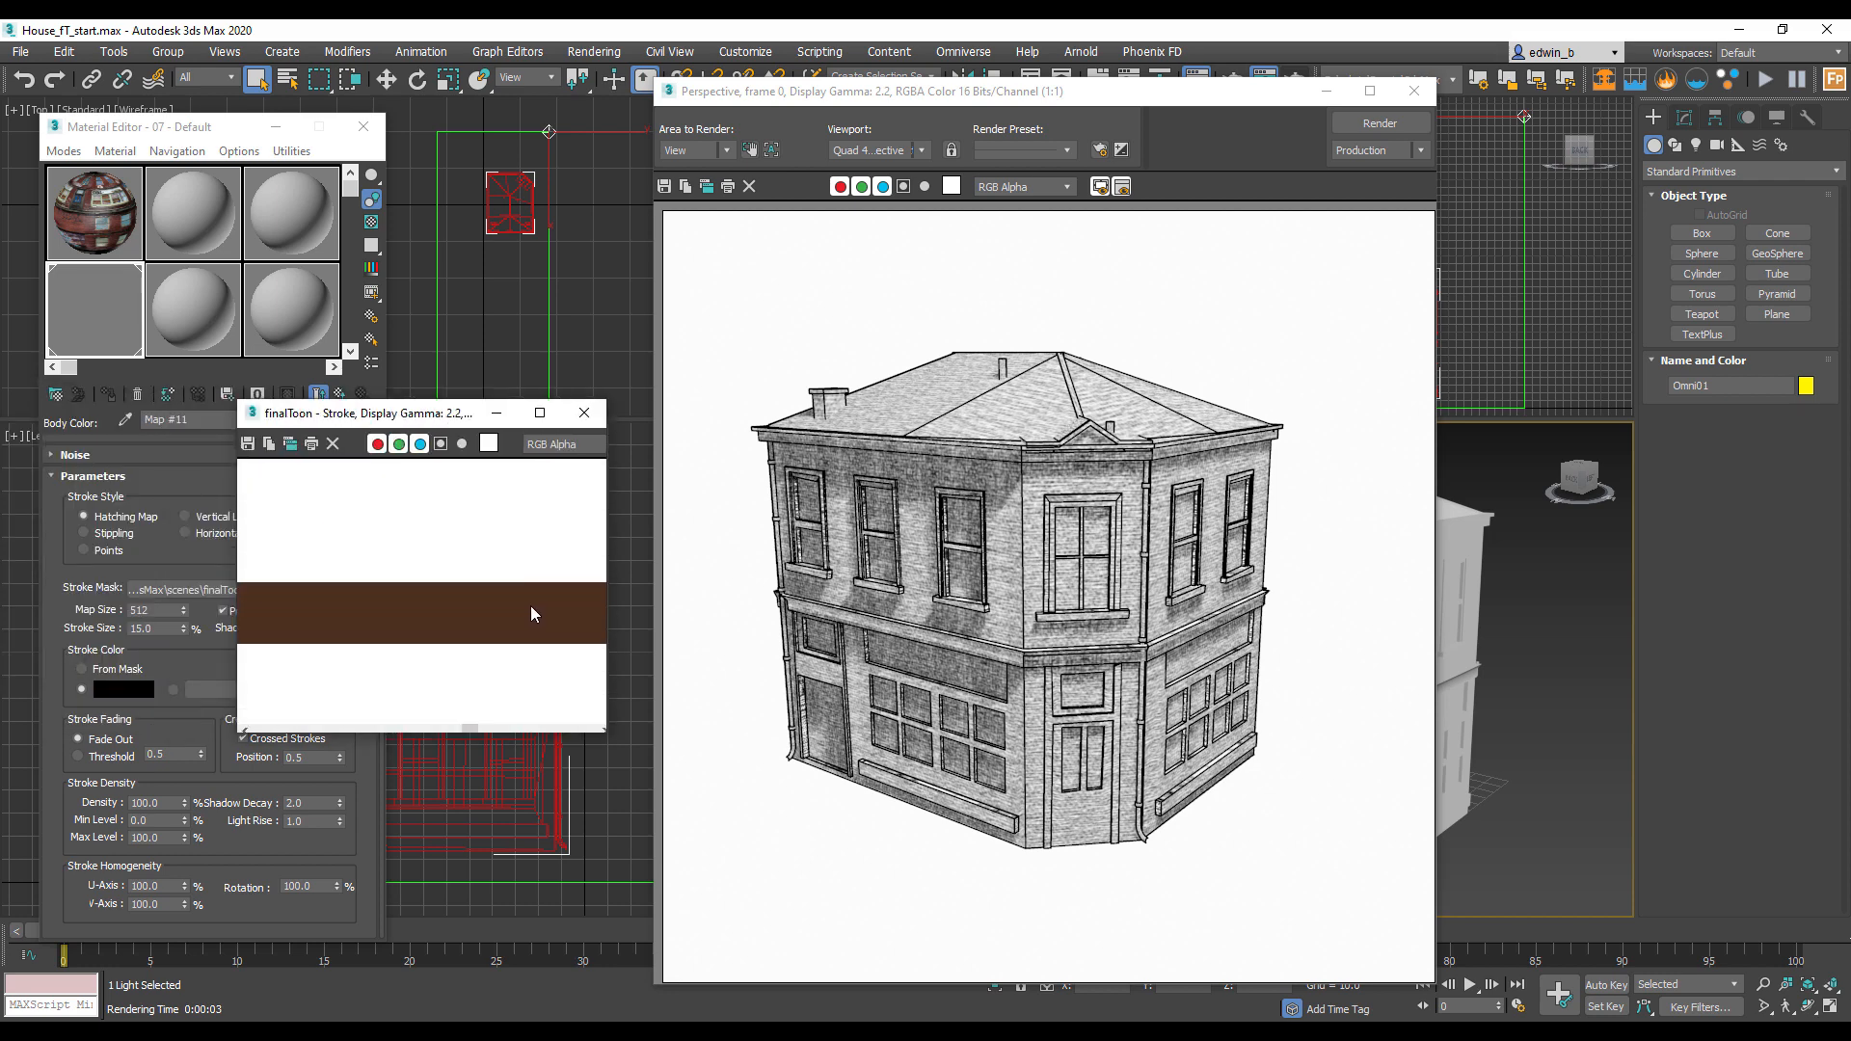
click(584, 413)
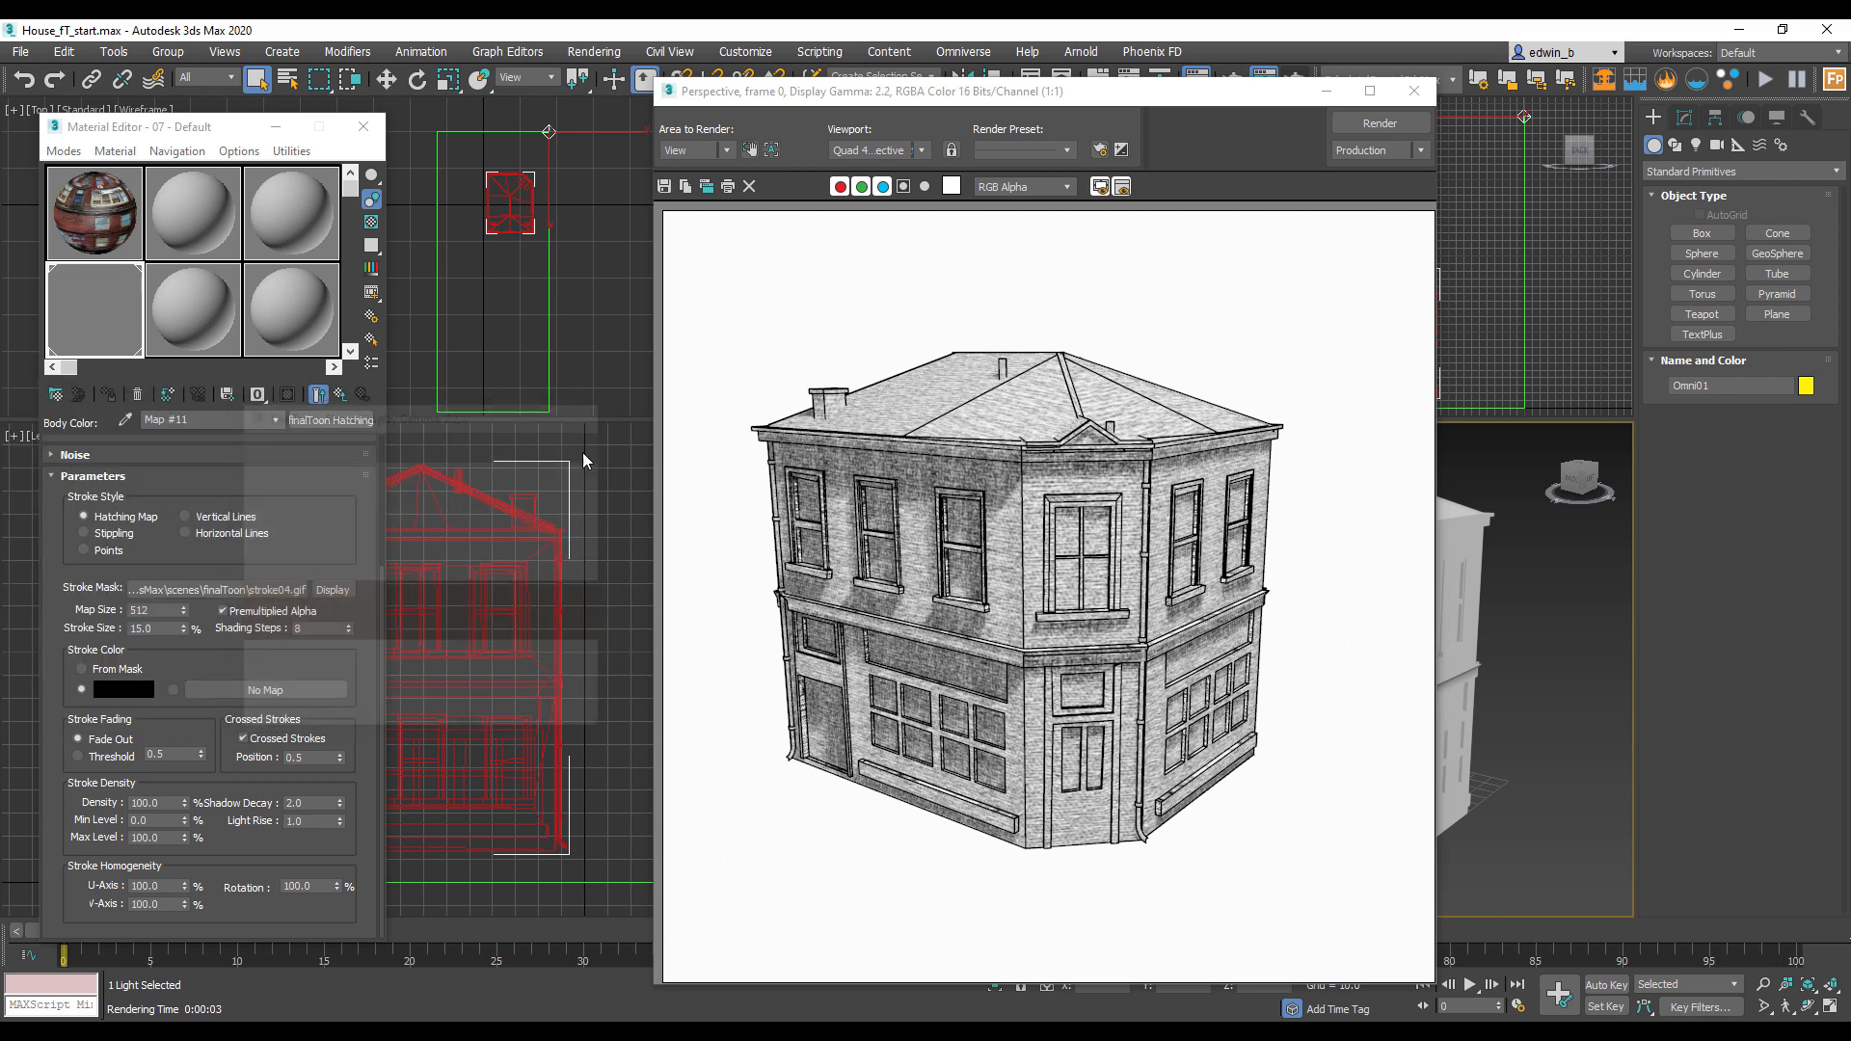
Step: Set the solid stroke color of the hatching to a dark blue and render the perspective view
click(103, 690)
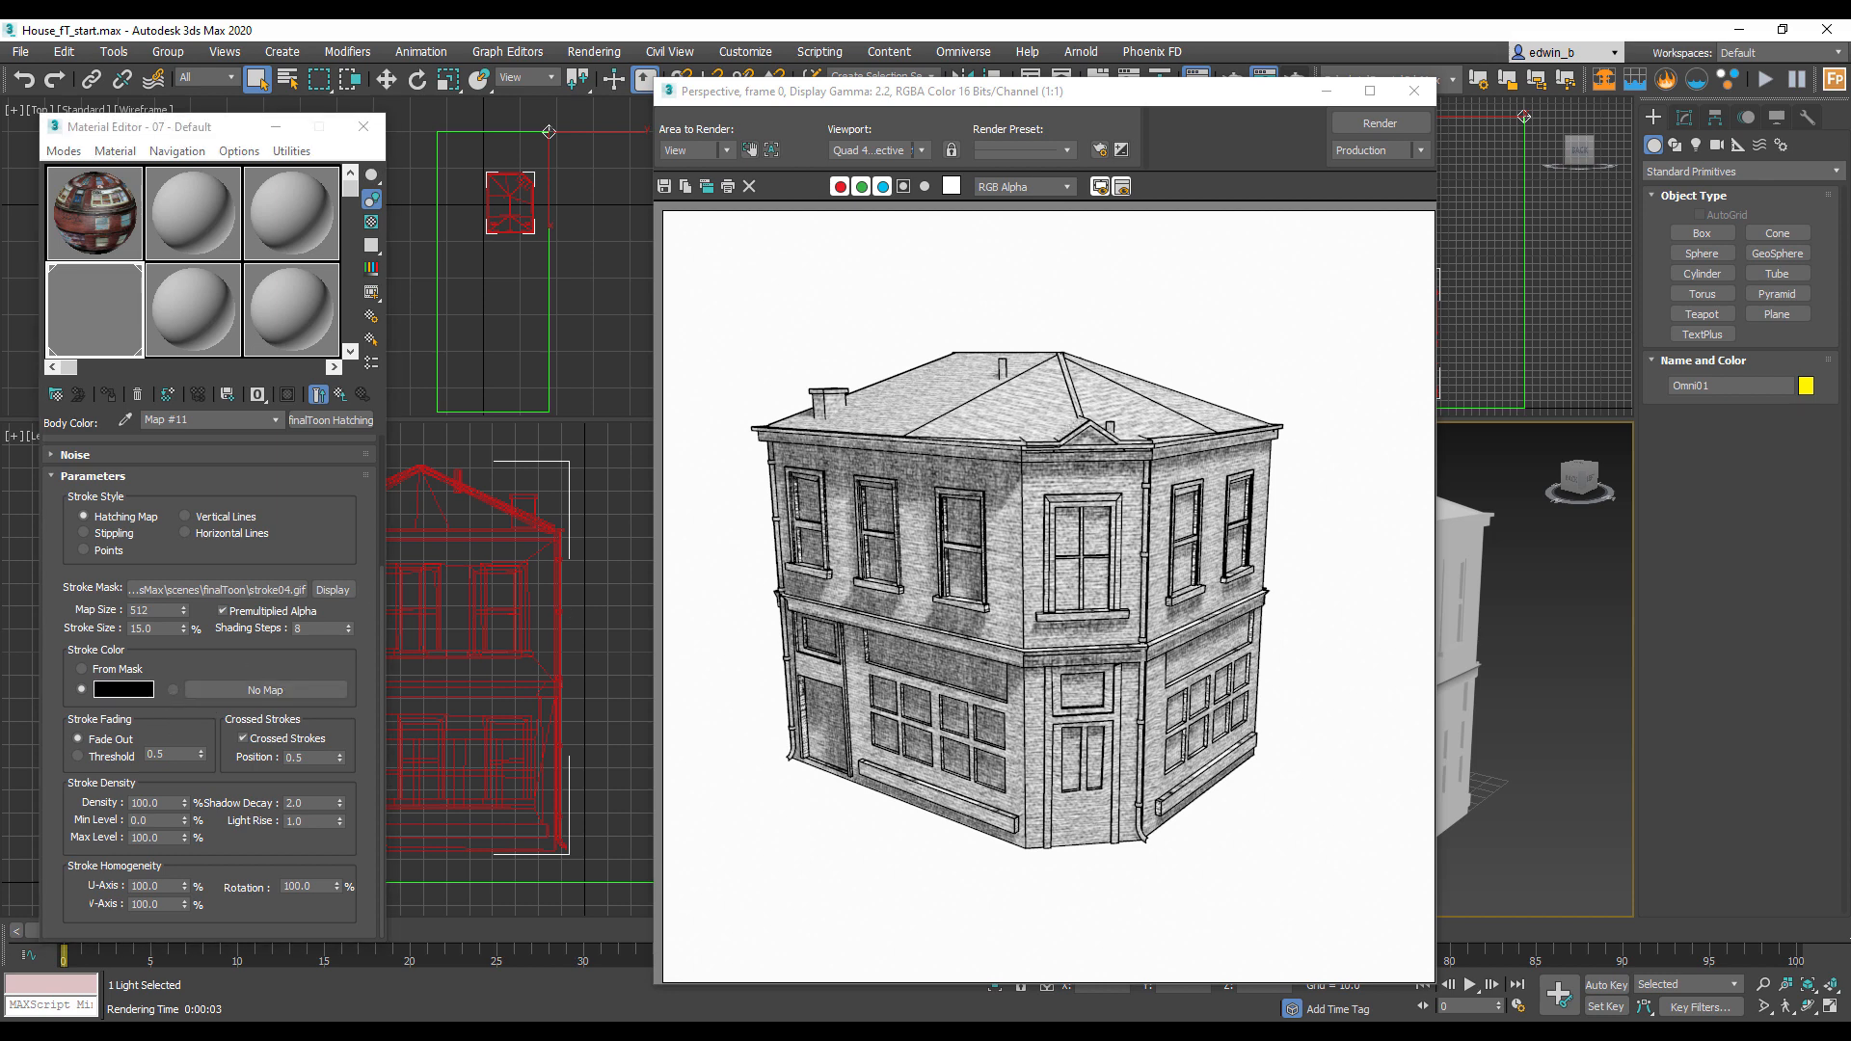
drag(0, 300, 546, 298)
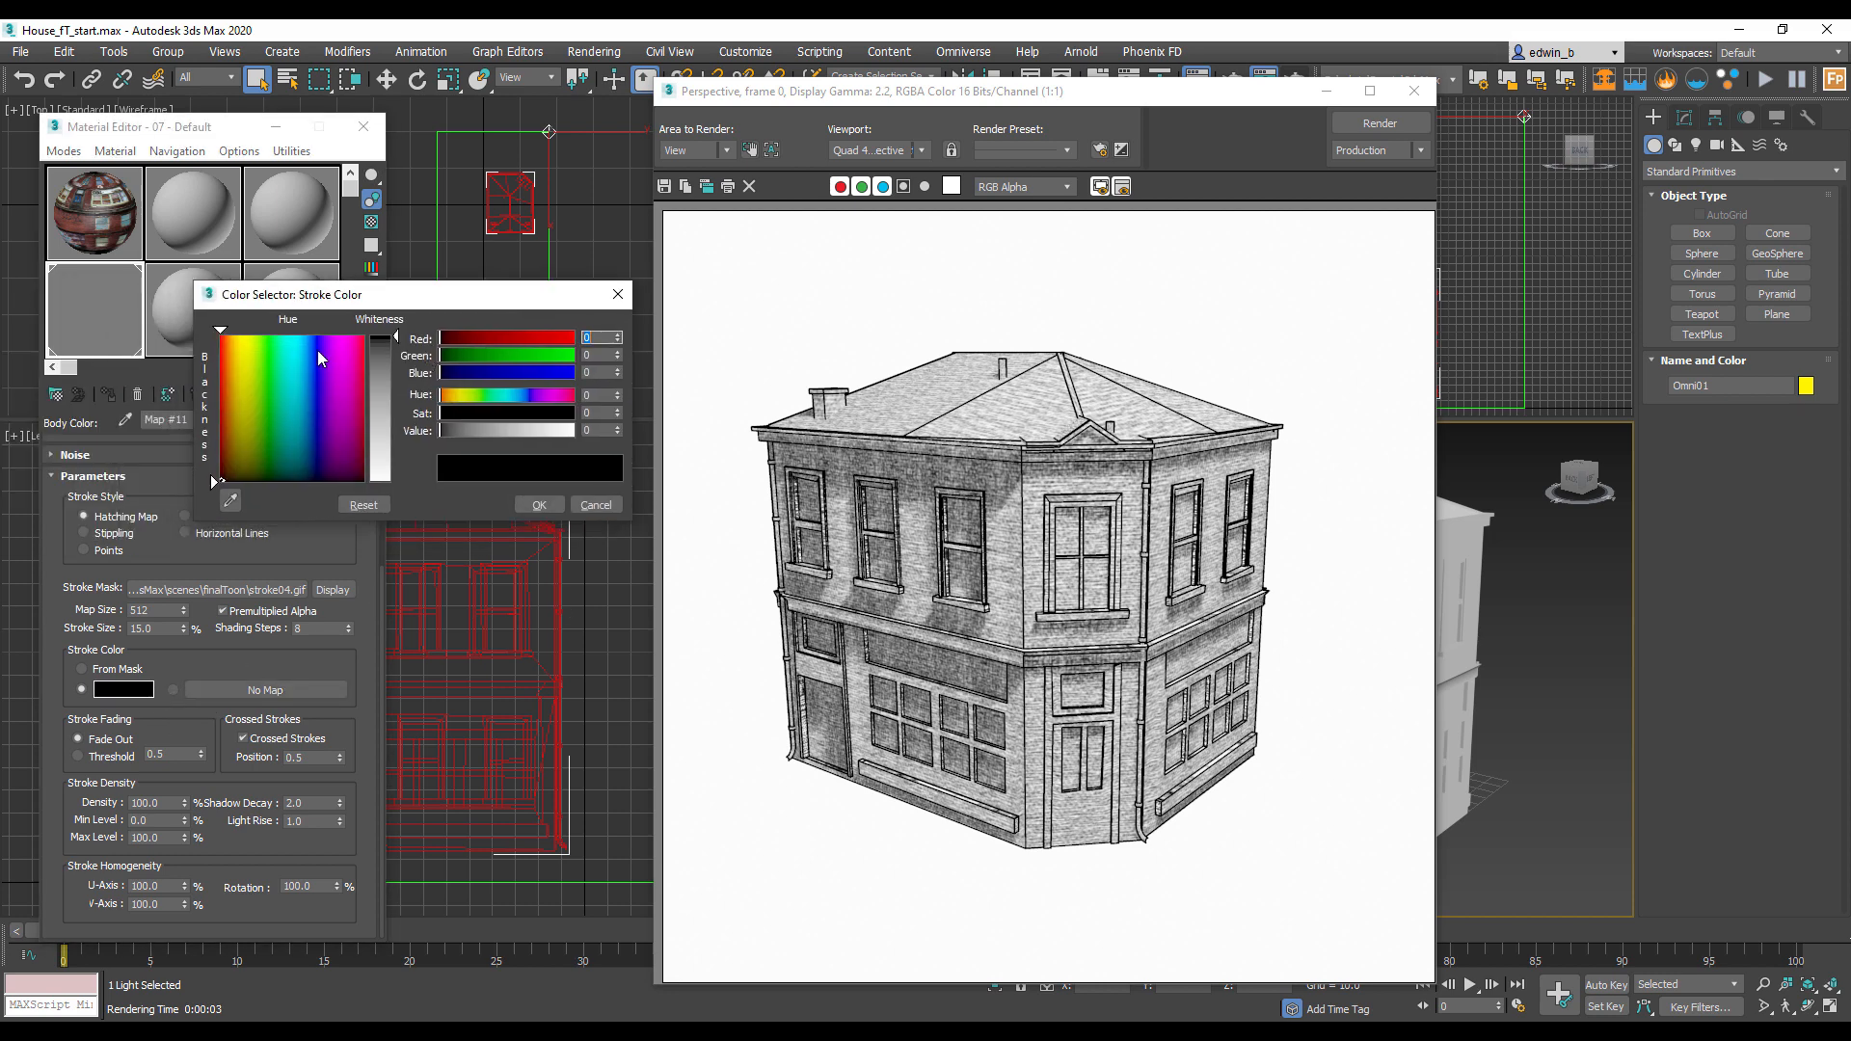
click(318, 351)
drag(461, 430, 466, 428)
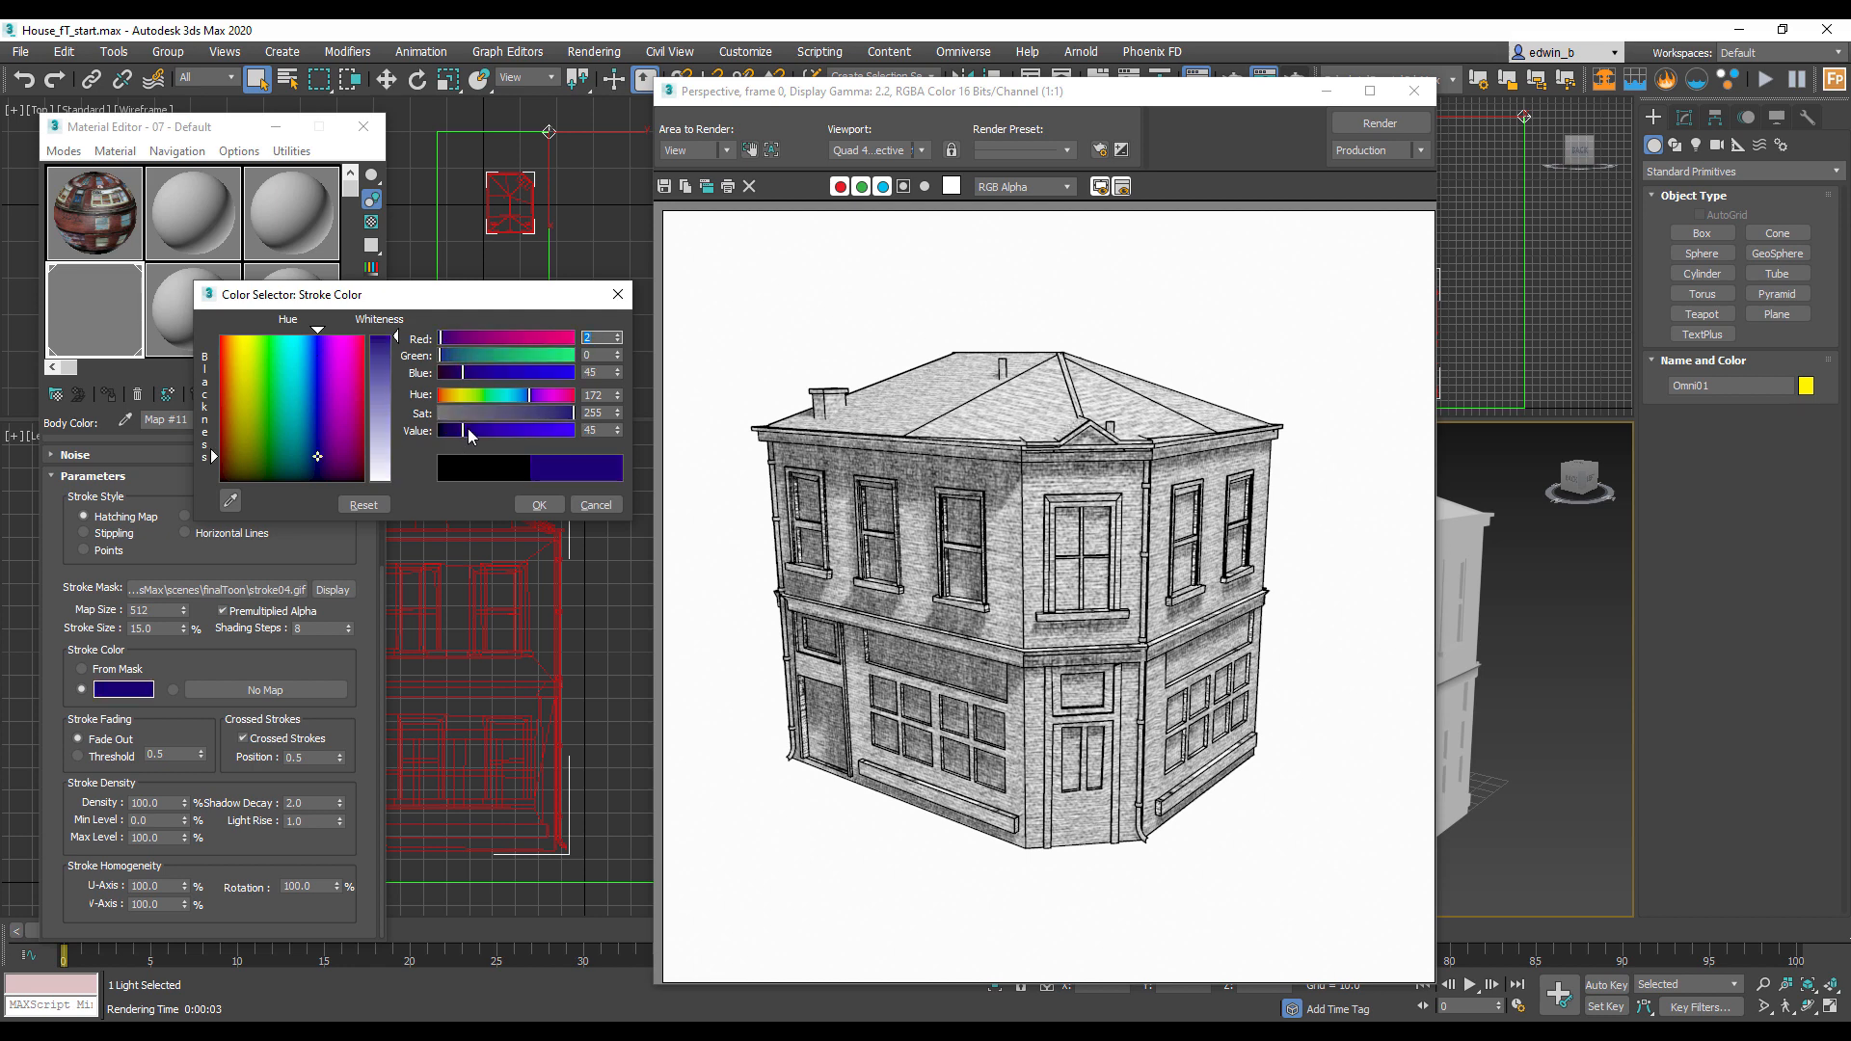
click(539, 504)
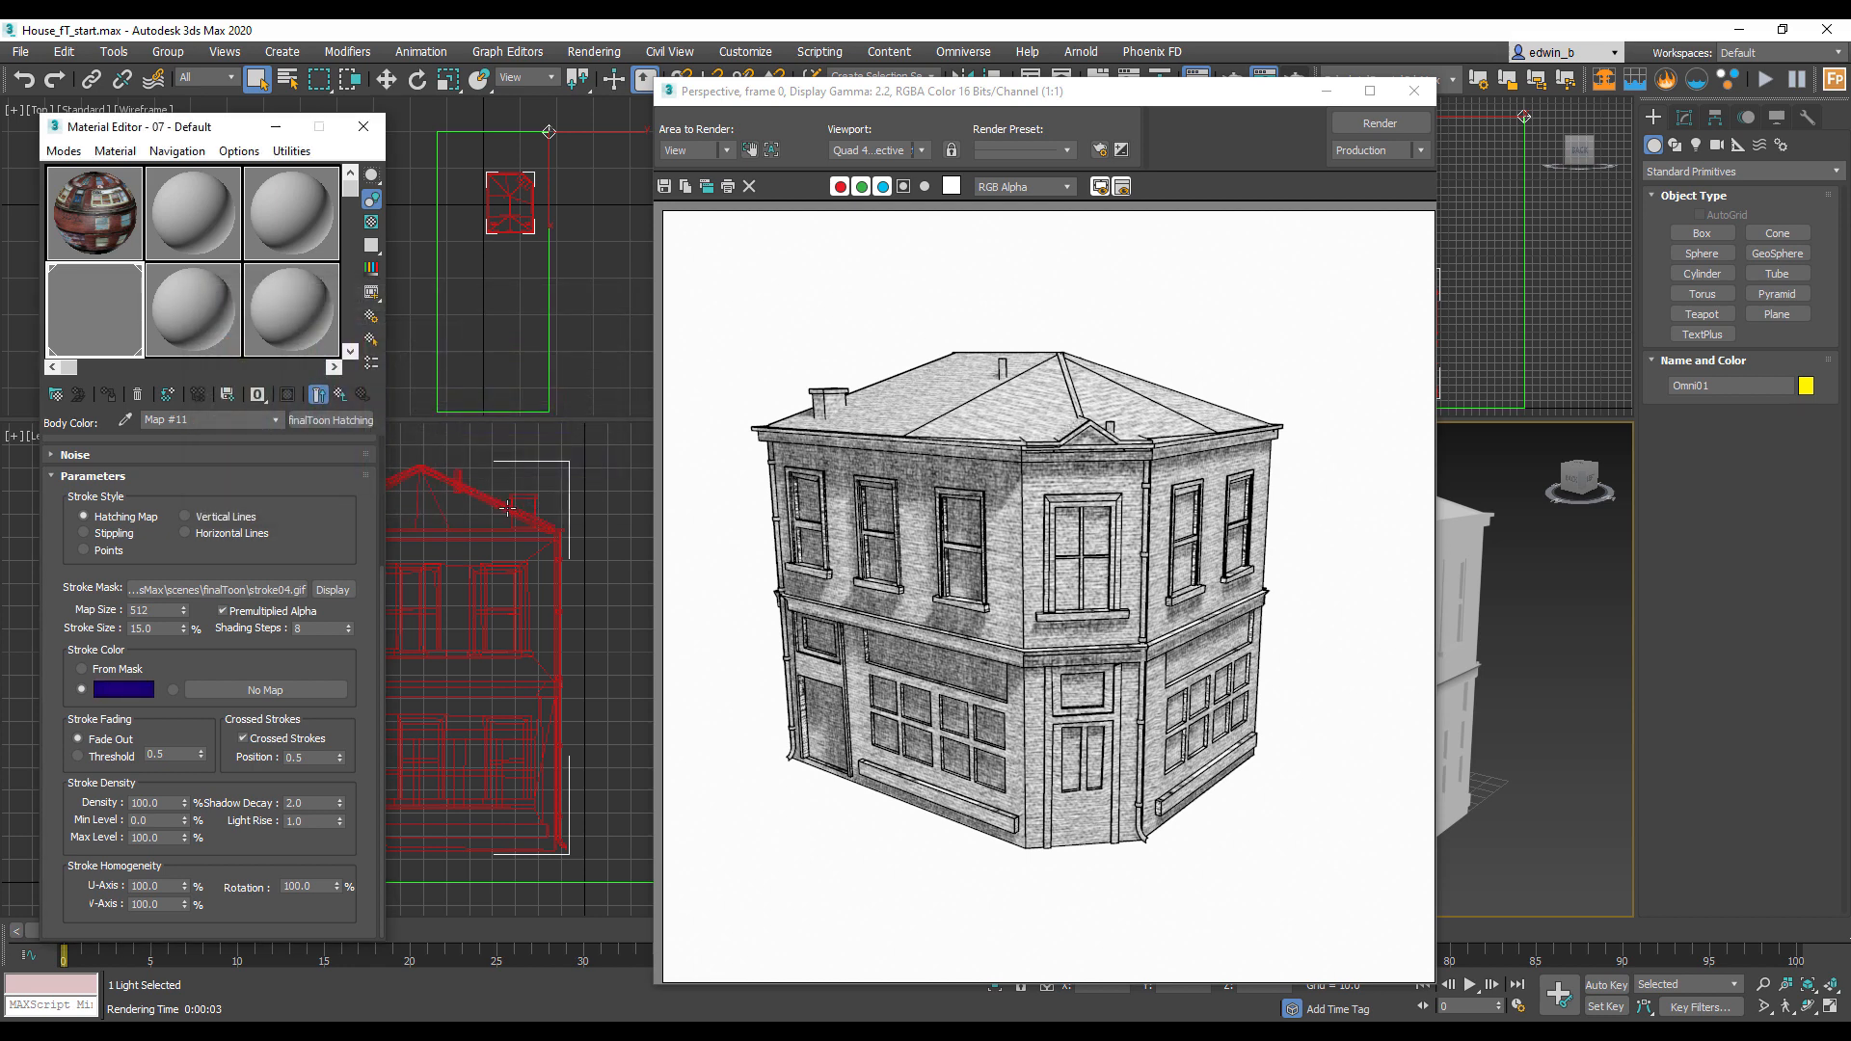
click(1377, 124)
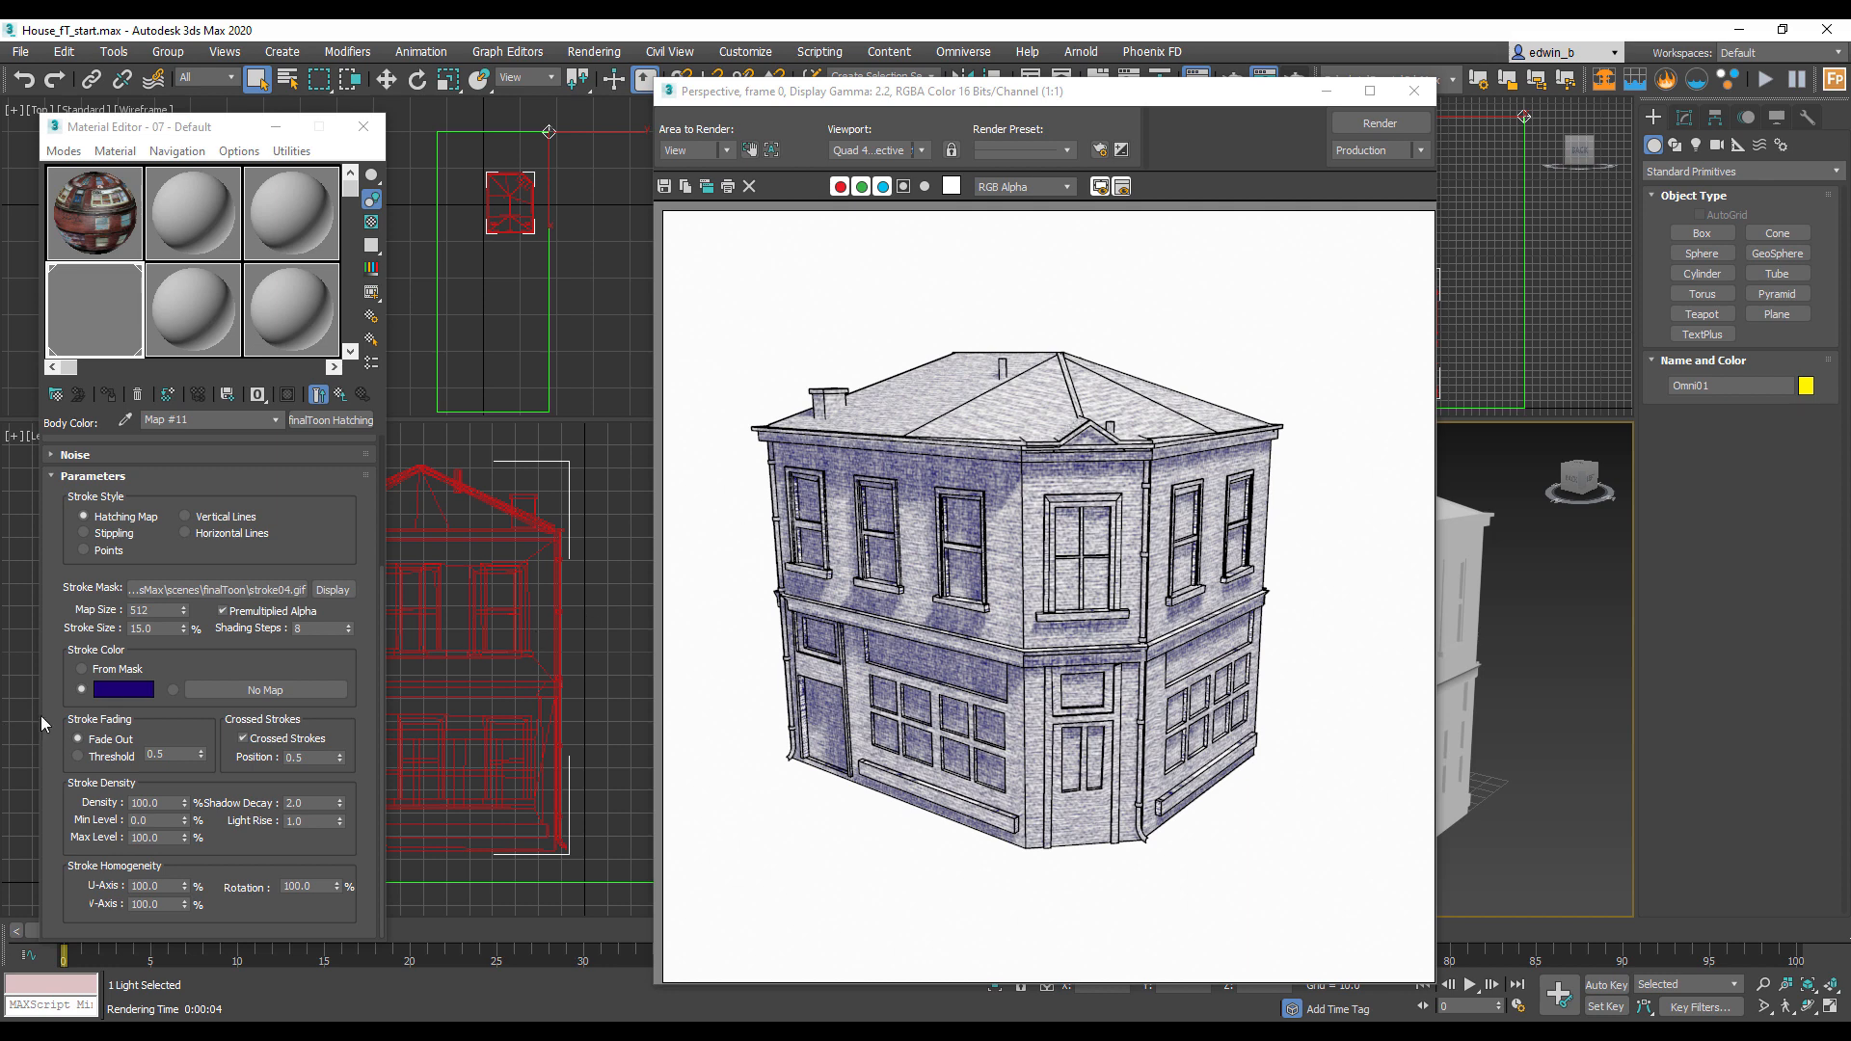
Step: Switch Stroke Color to a map and paste in a copy of the house material's diffuse bitmap DSC_5871_.jpg
click(174, 690)
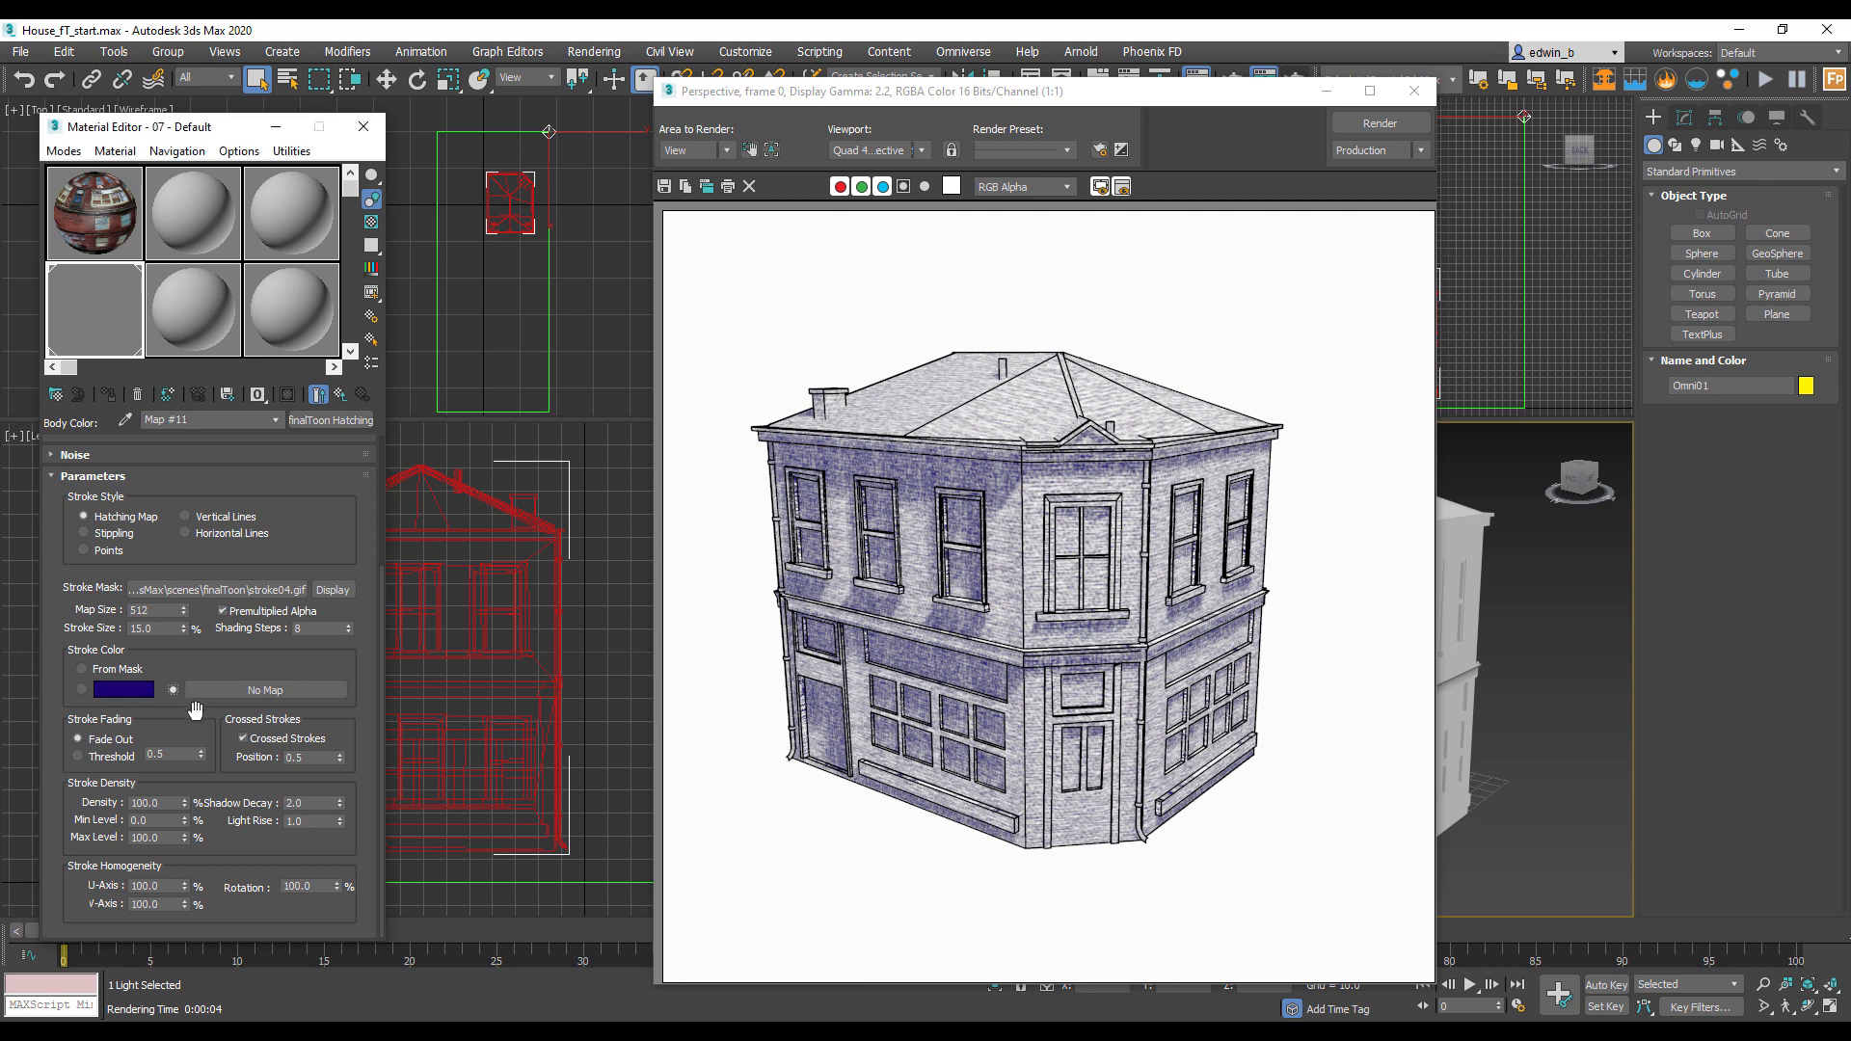
click(108, 232)
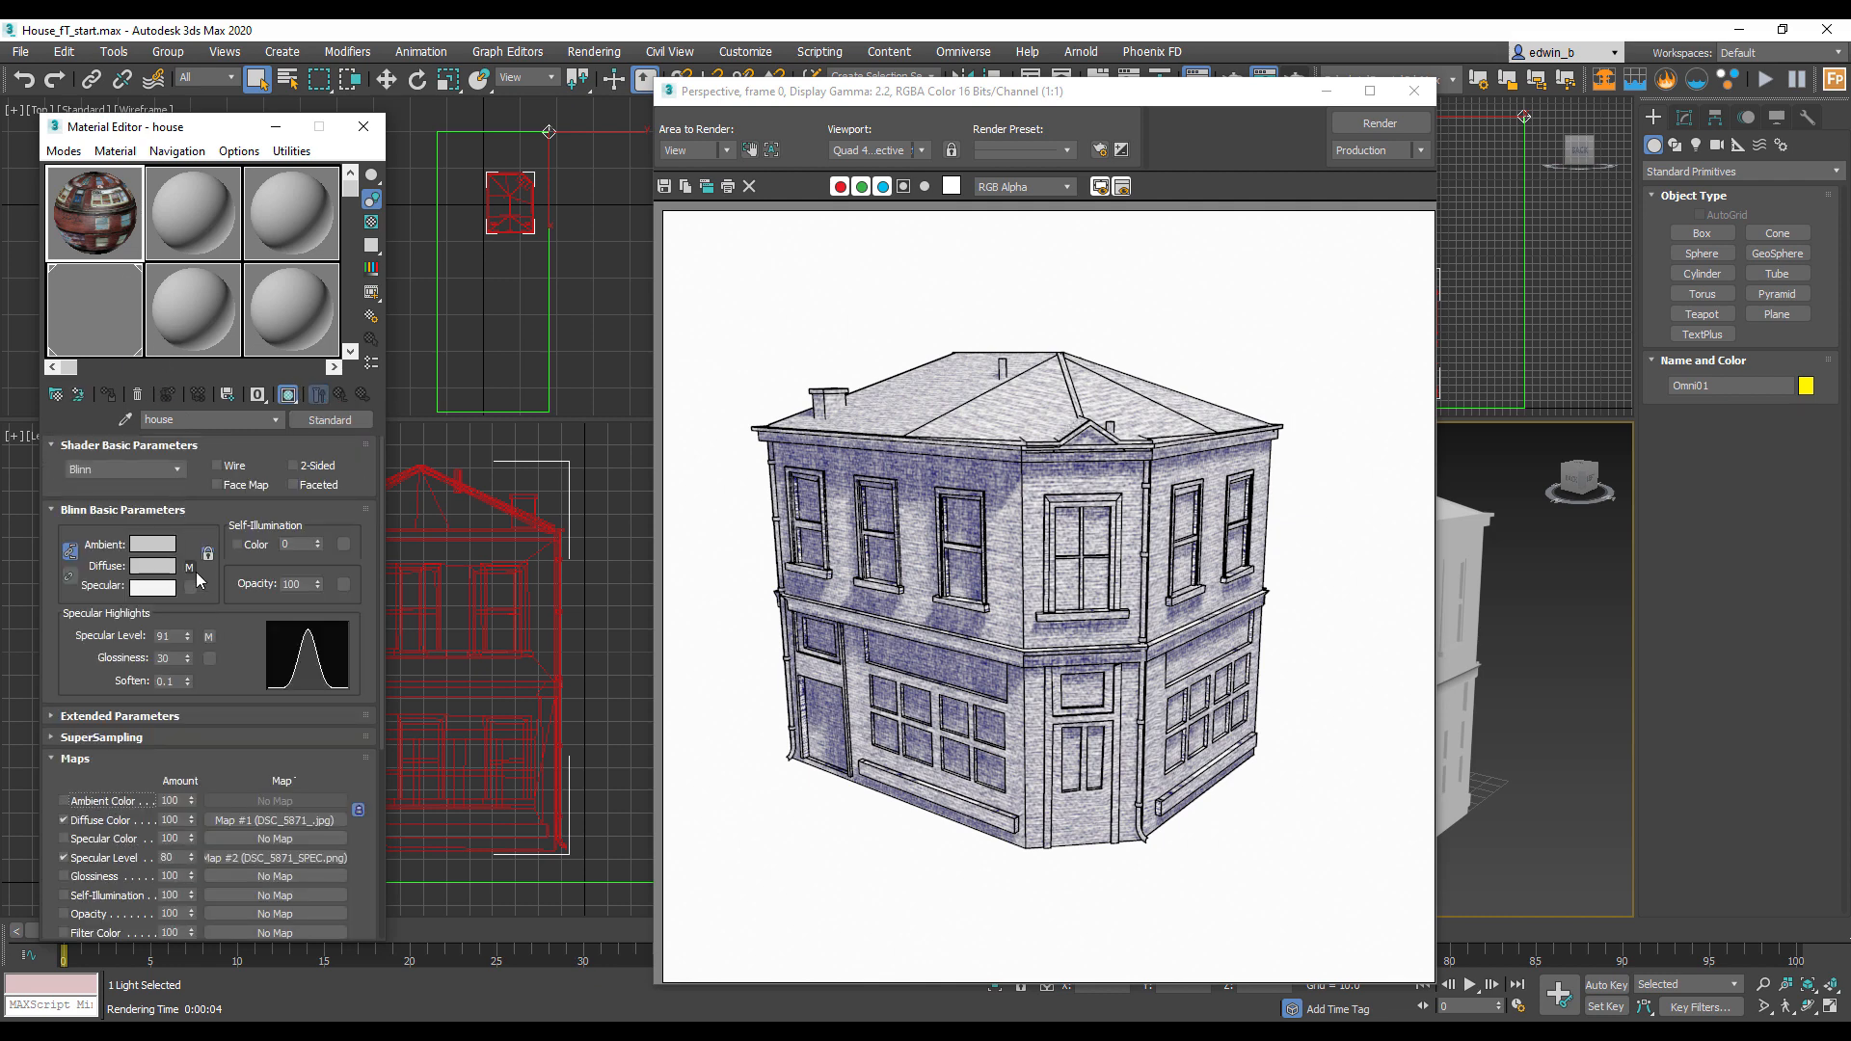
right_click(196, 573)
click(251, 605)
click(95, 309)
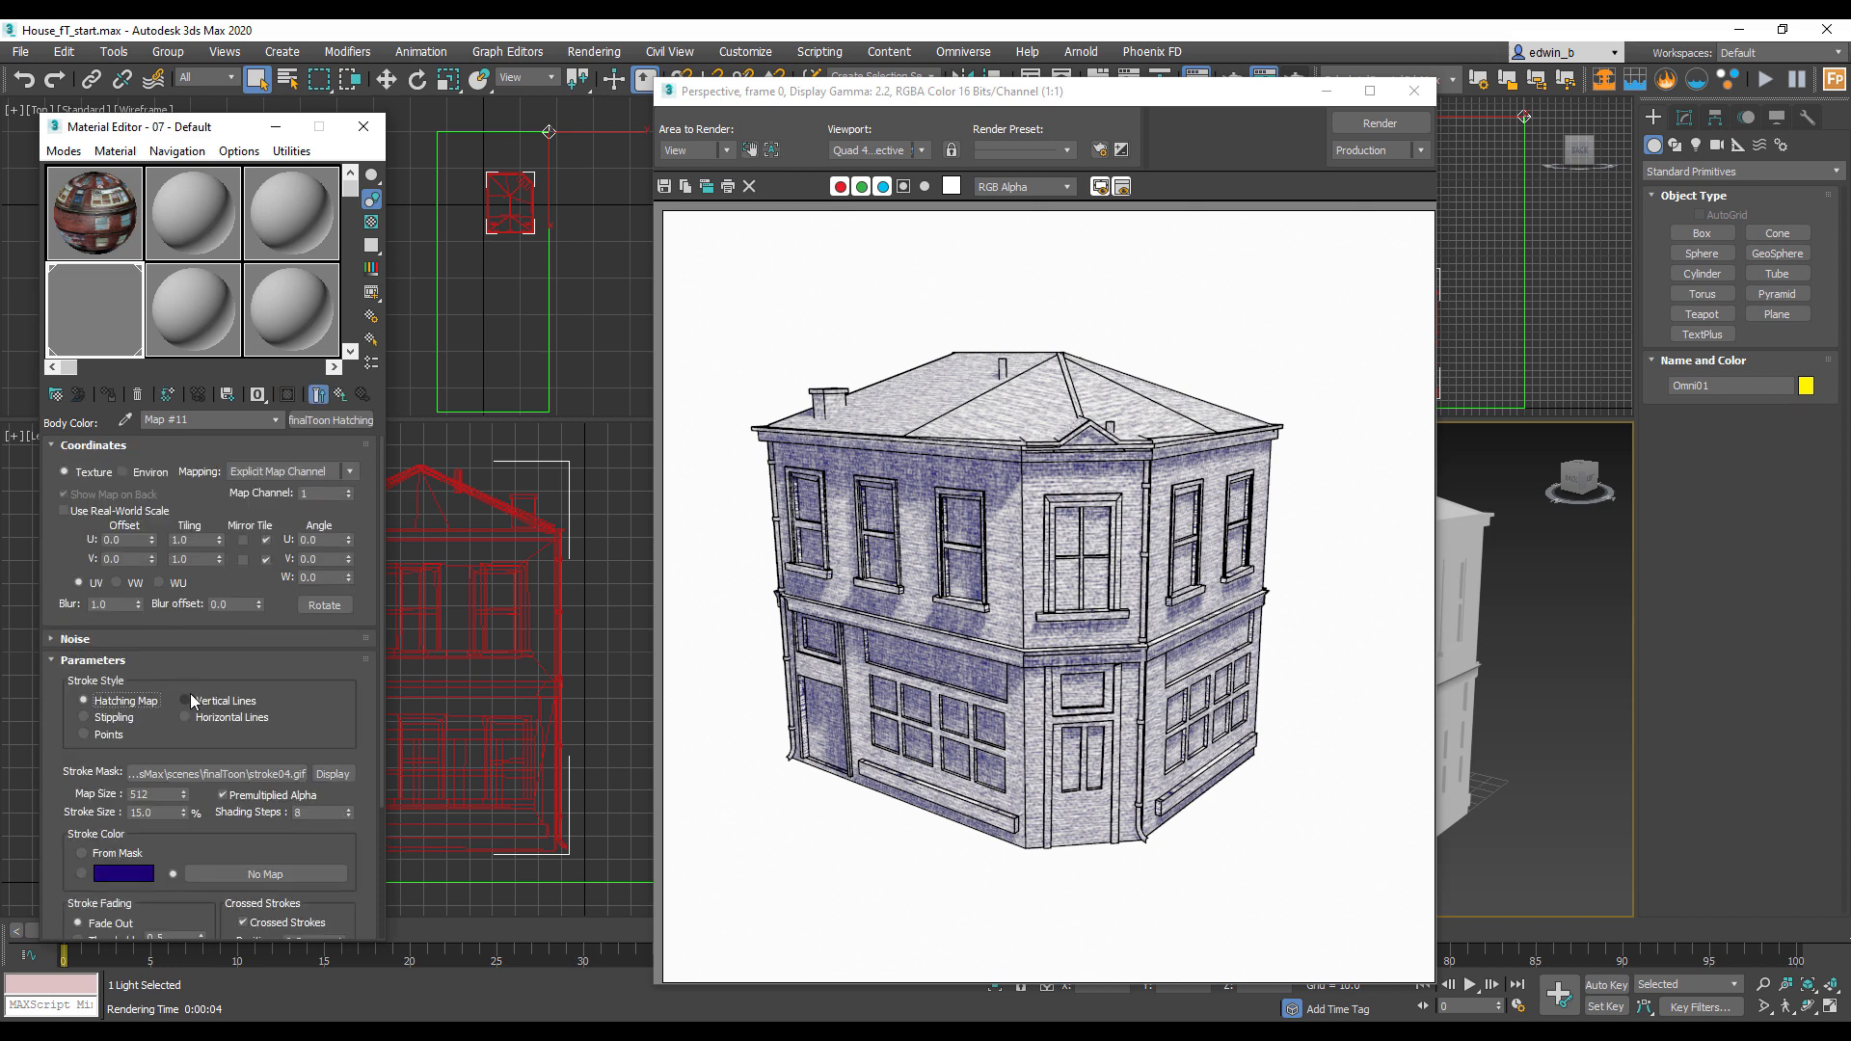
drag(265, 842, 265, 668)
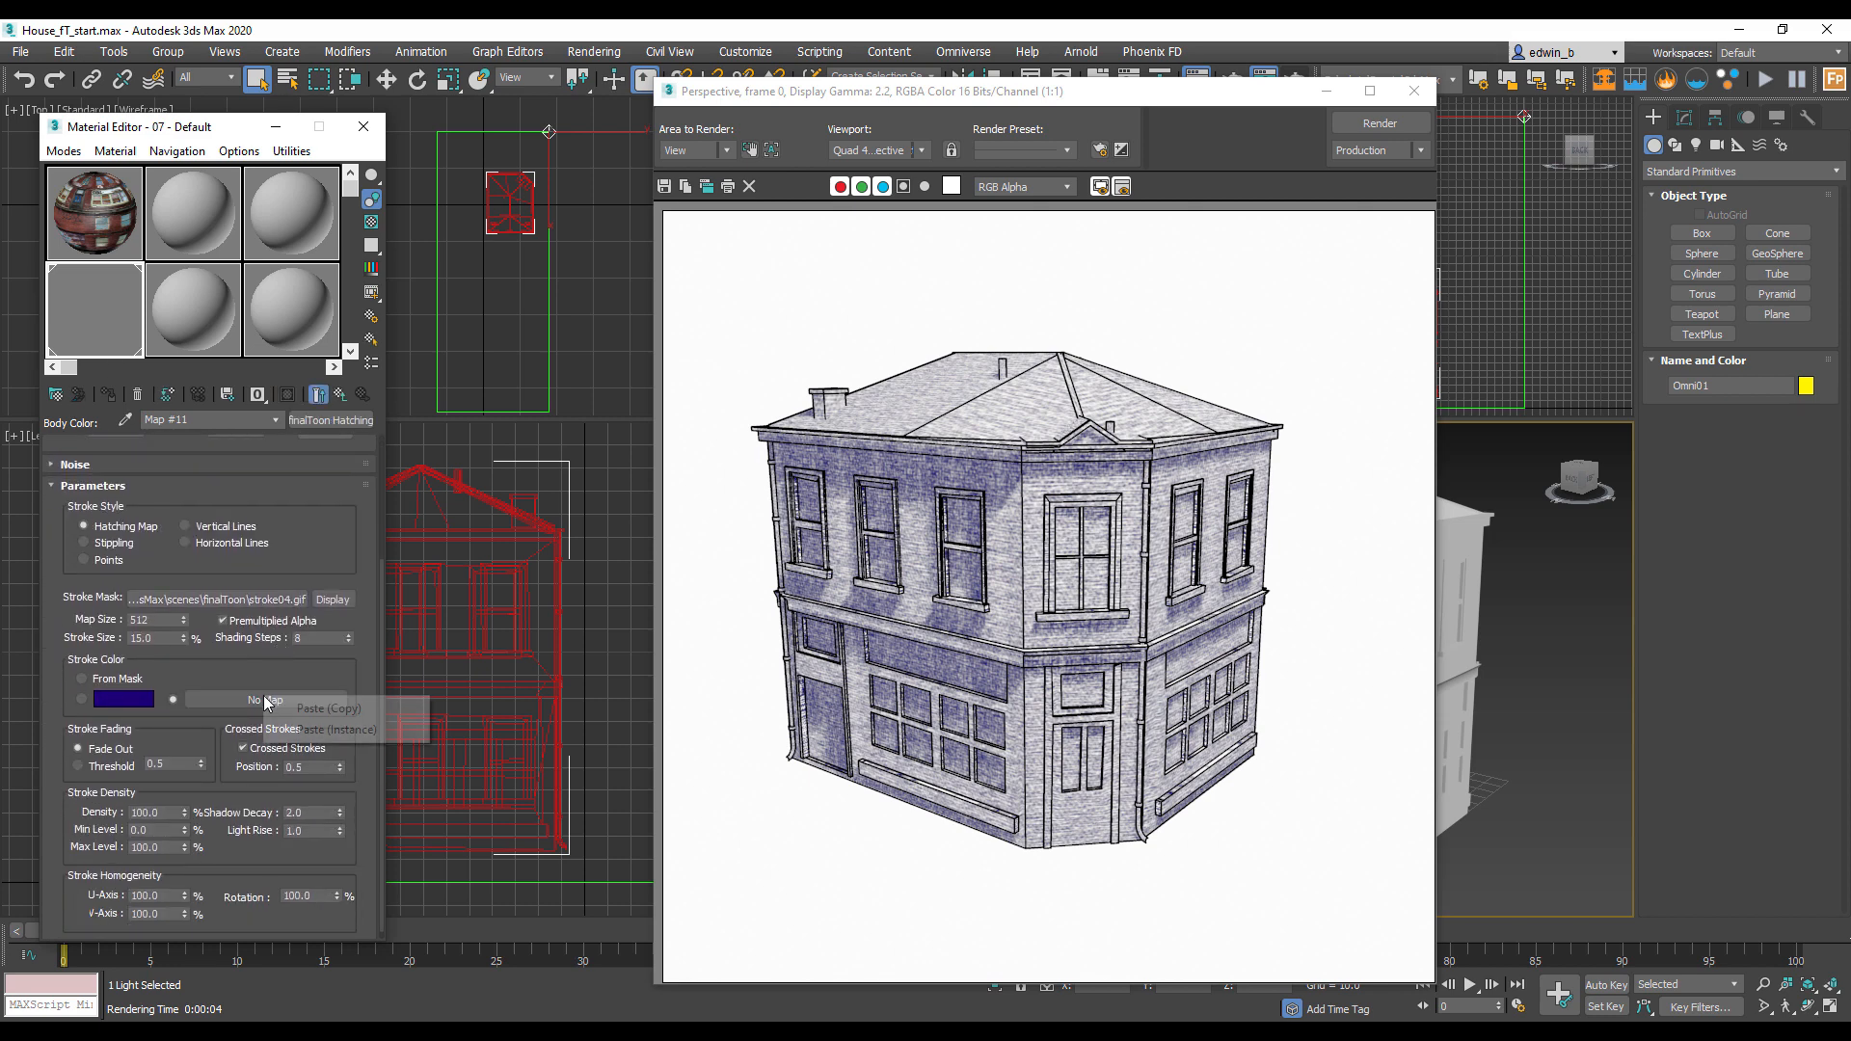
right_click(266, 699)
click(328, 709)
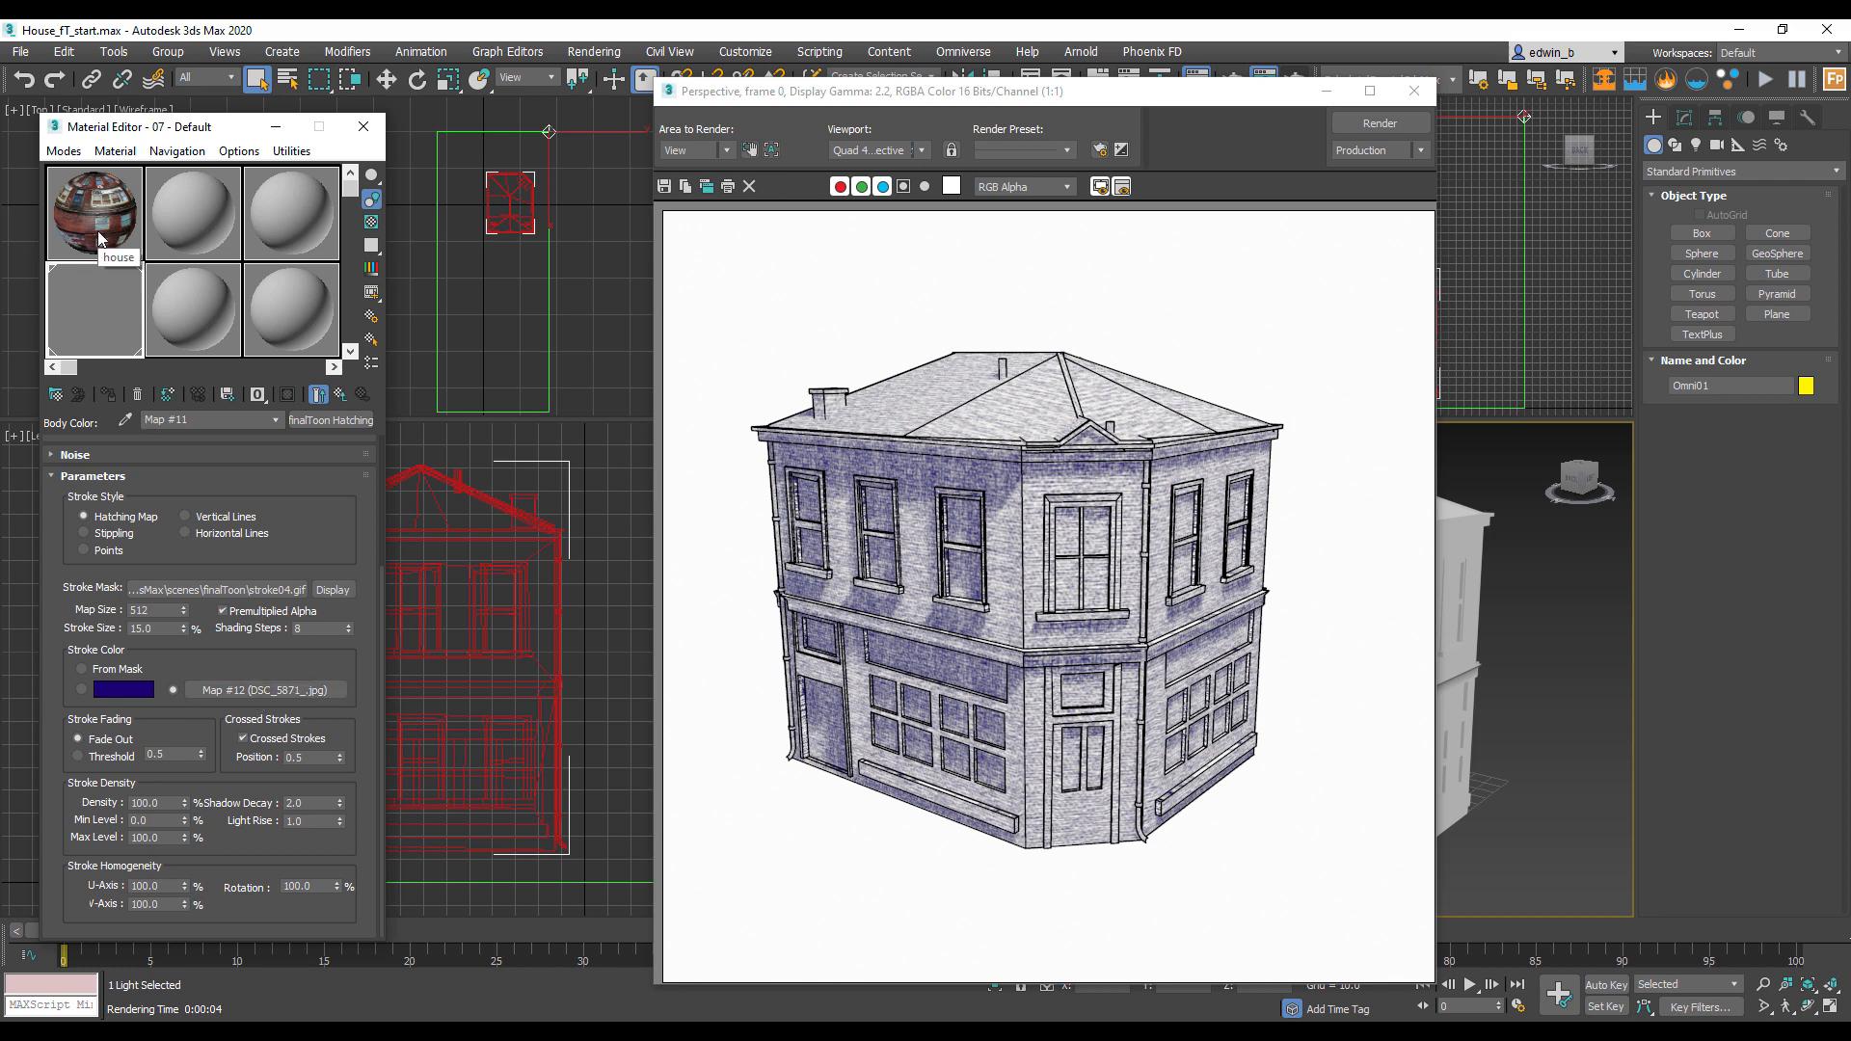
Step: View the house texture image used for the stroke color and return to the hatching map's parameters
click(304, 691)
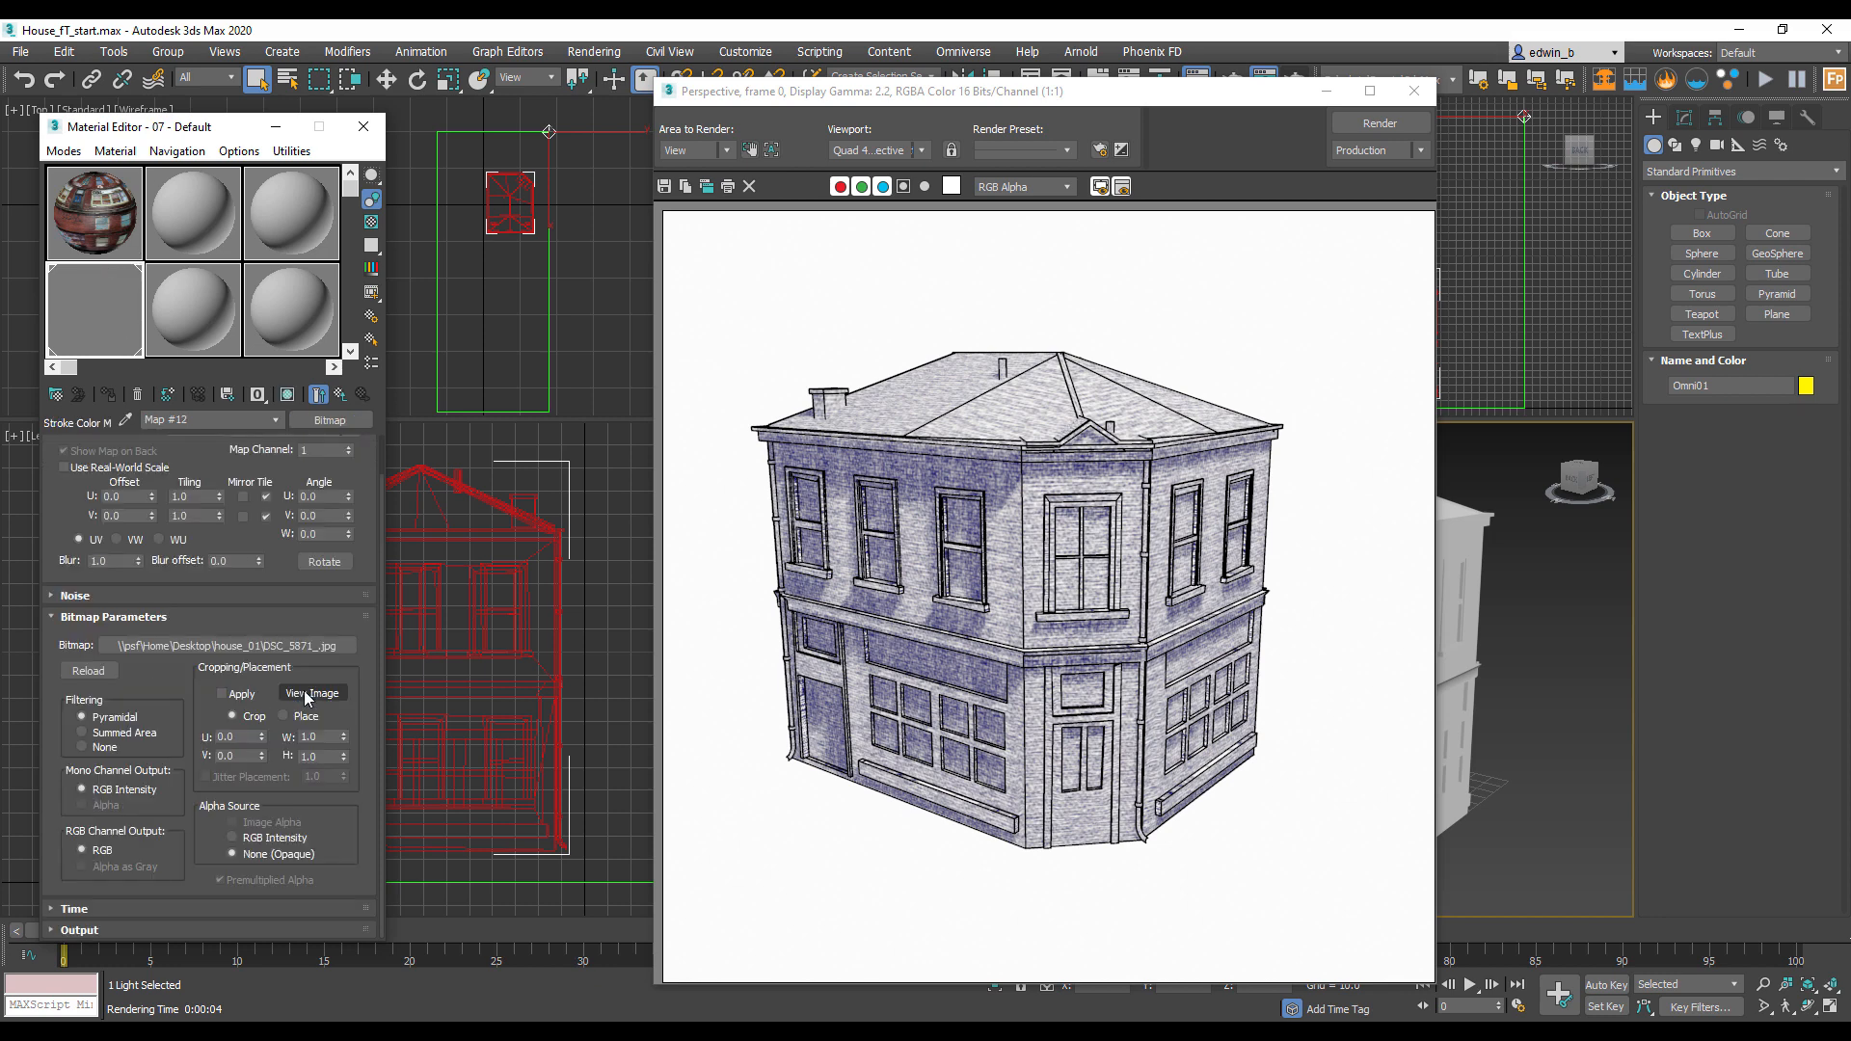
click(314, 693)
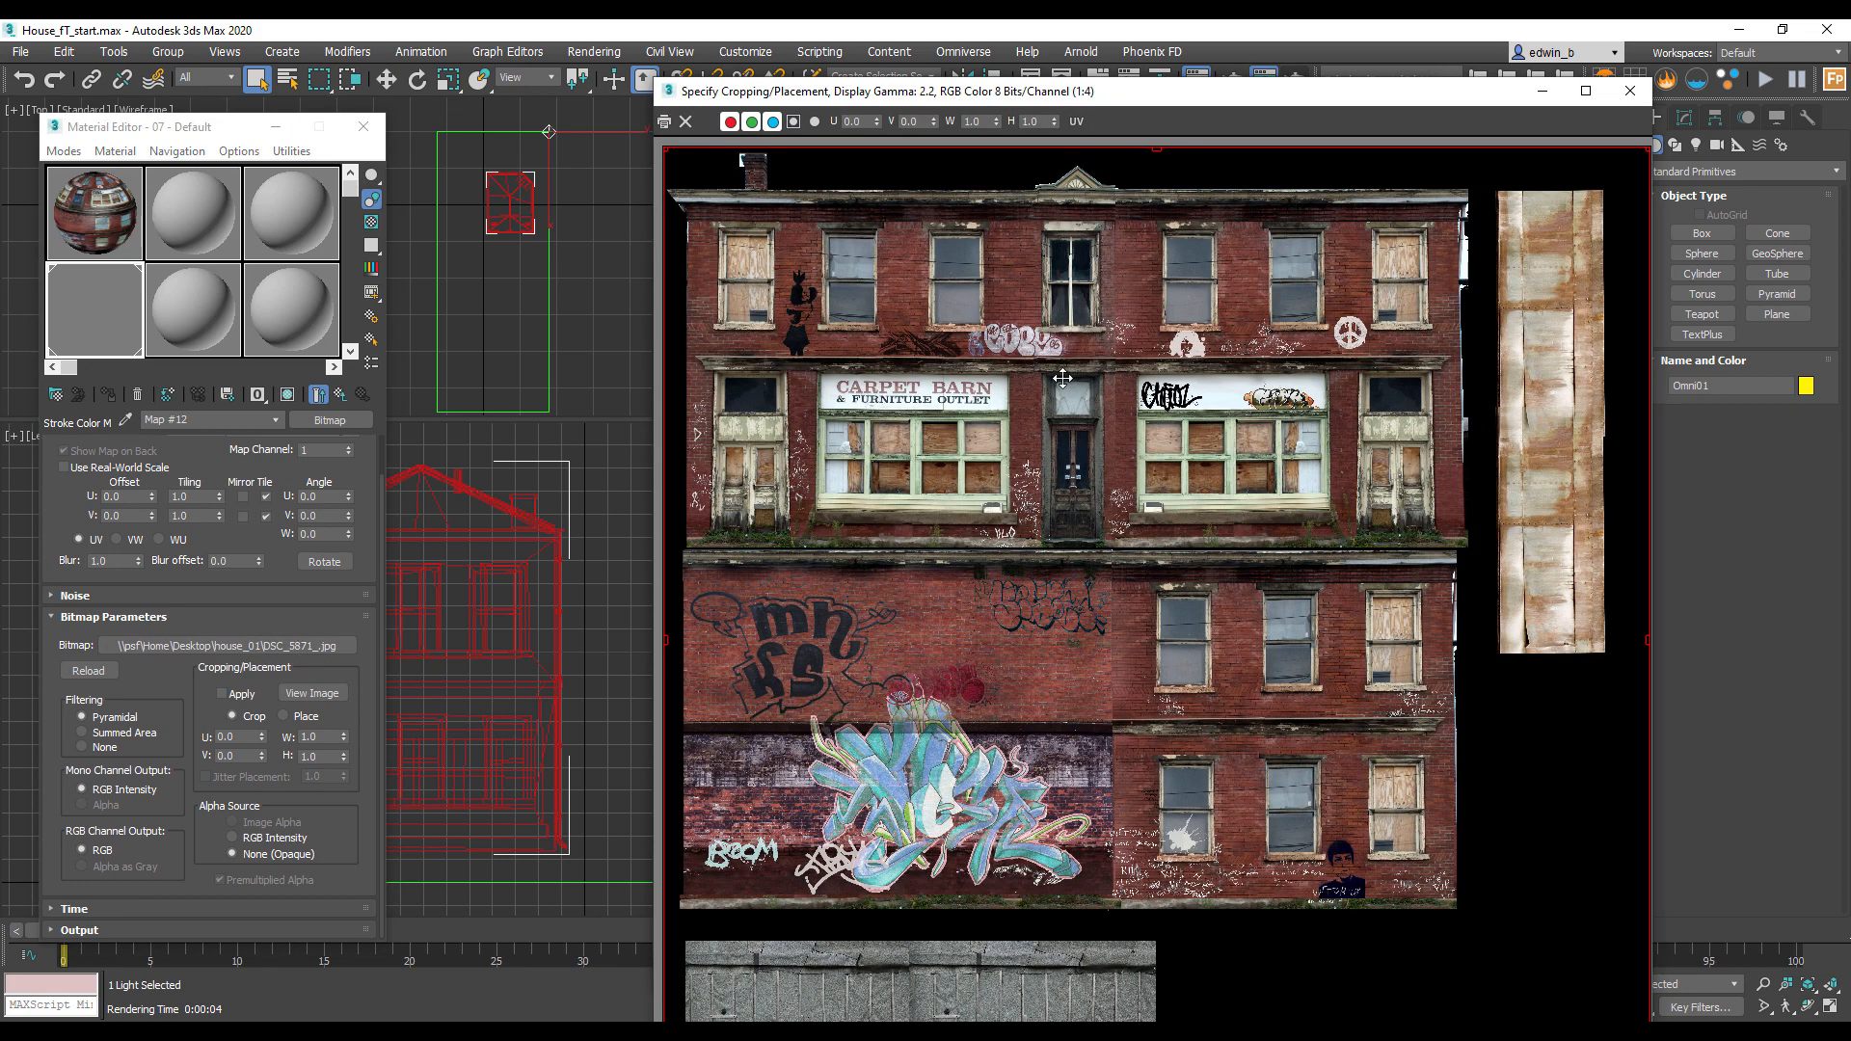
click(1631, 90)
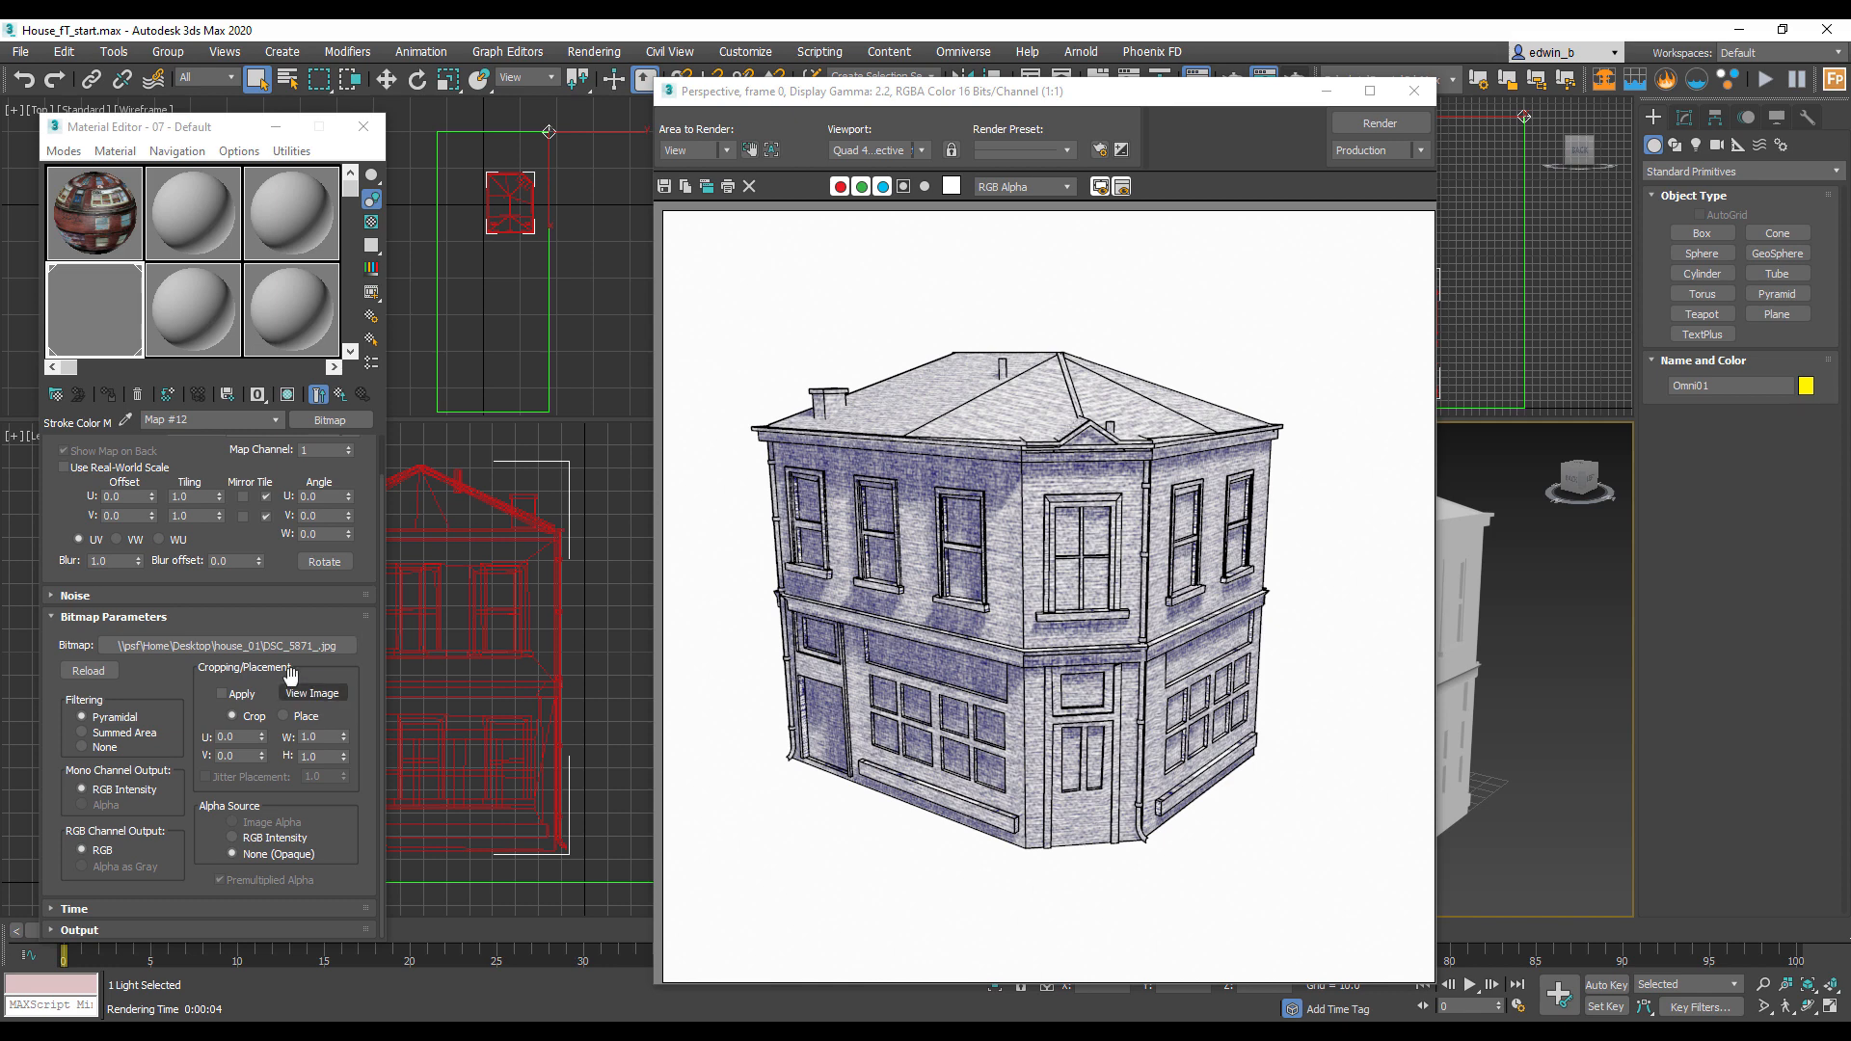
click(338, 395)
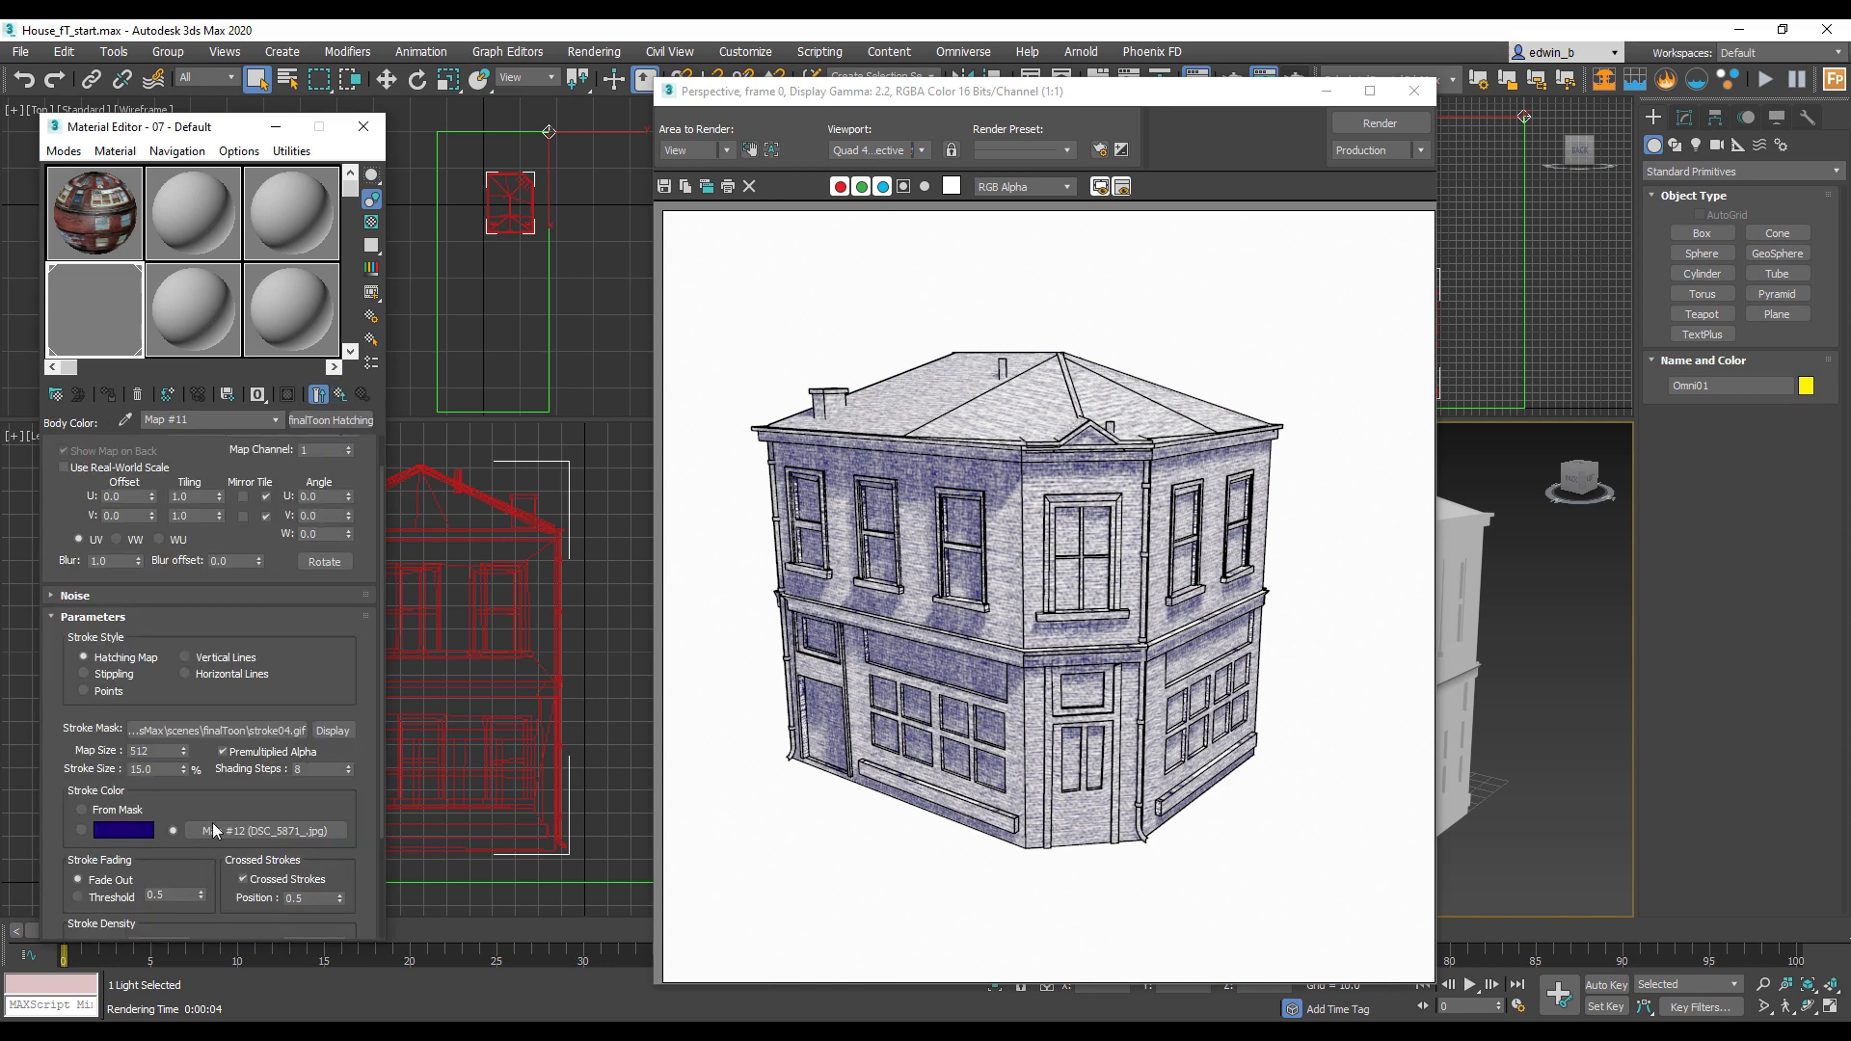
Step: Render the perspective view with the texture-colored strokes, set the stroke Density to 200% and render again
drag(241, 813, 220, 697)
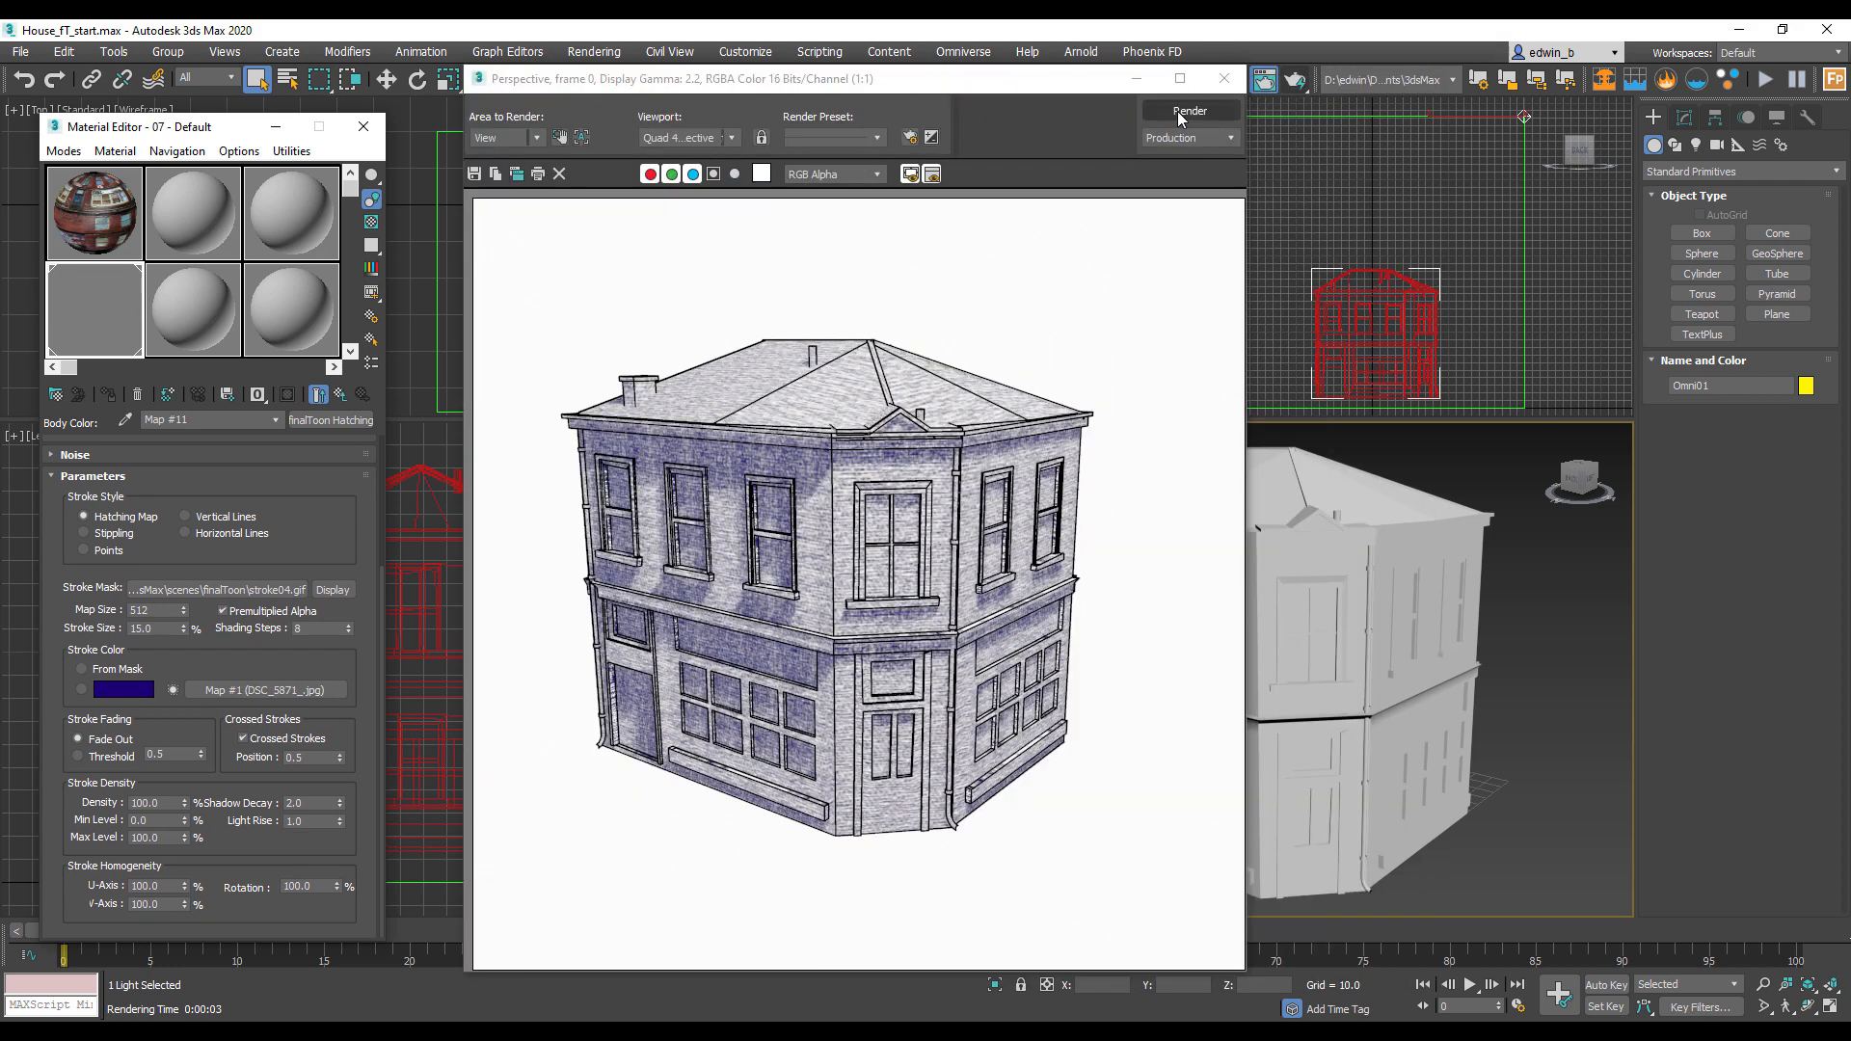
click(1190, 110)
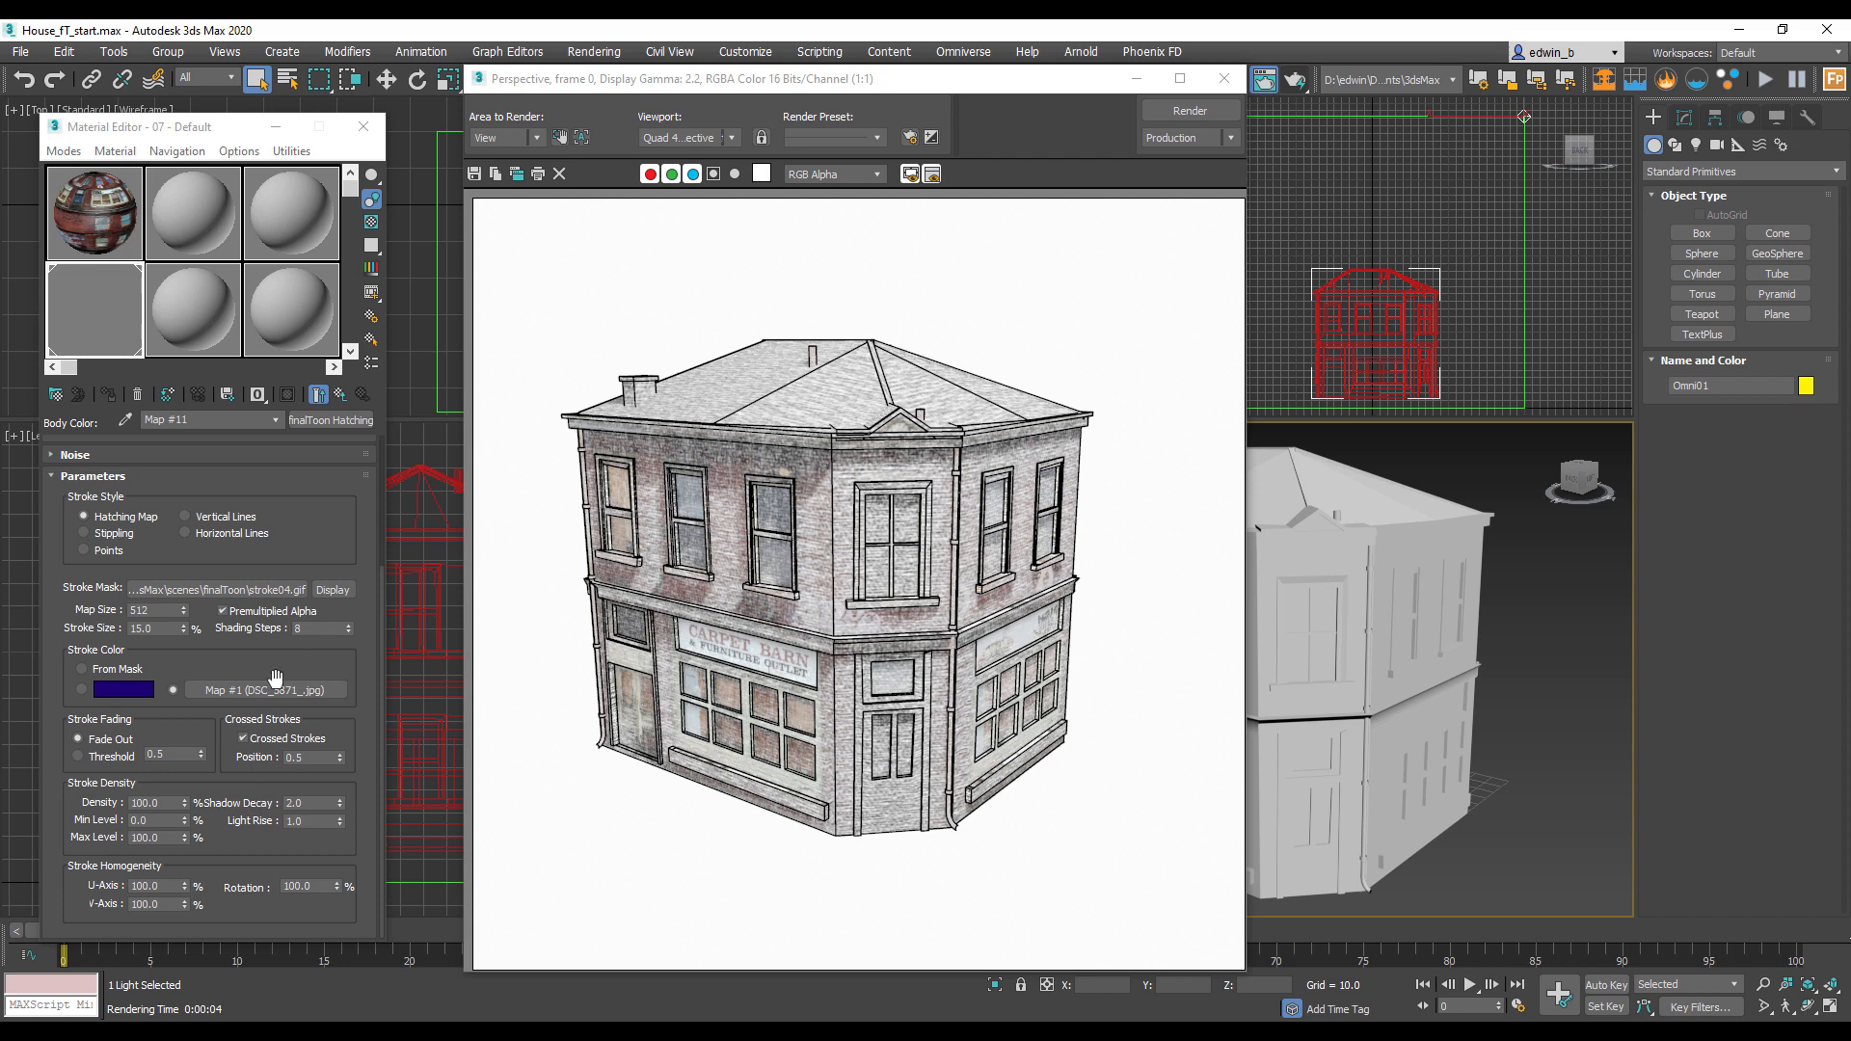
double_click(160, 805)
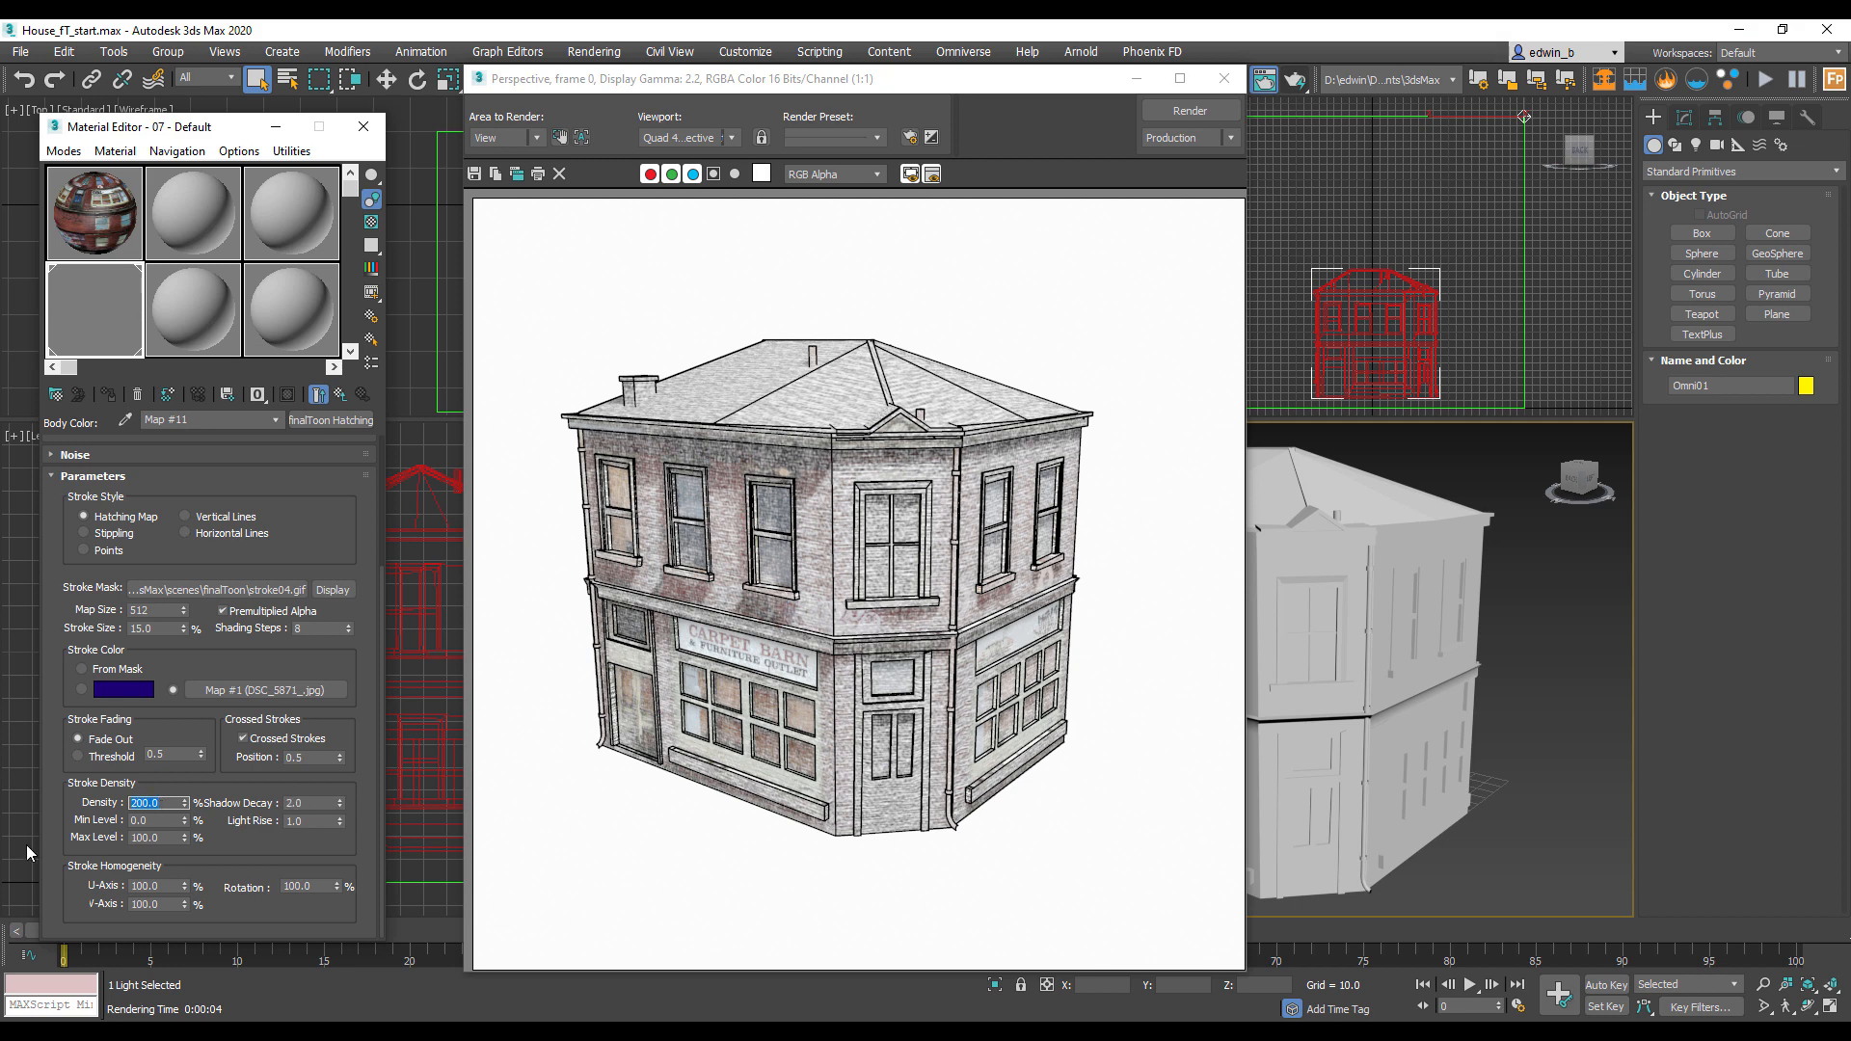
click(1190, 110)
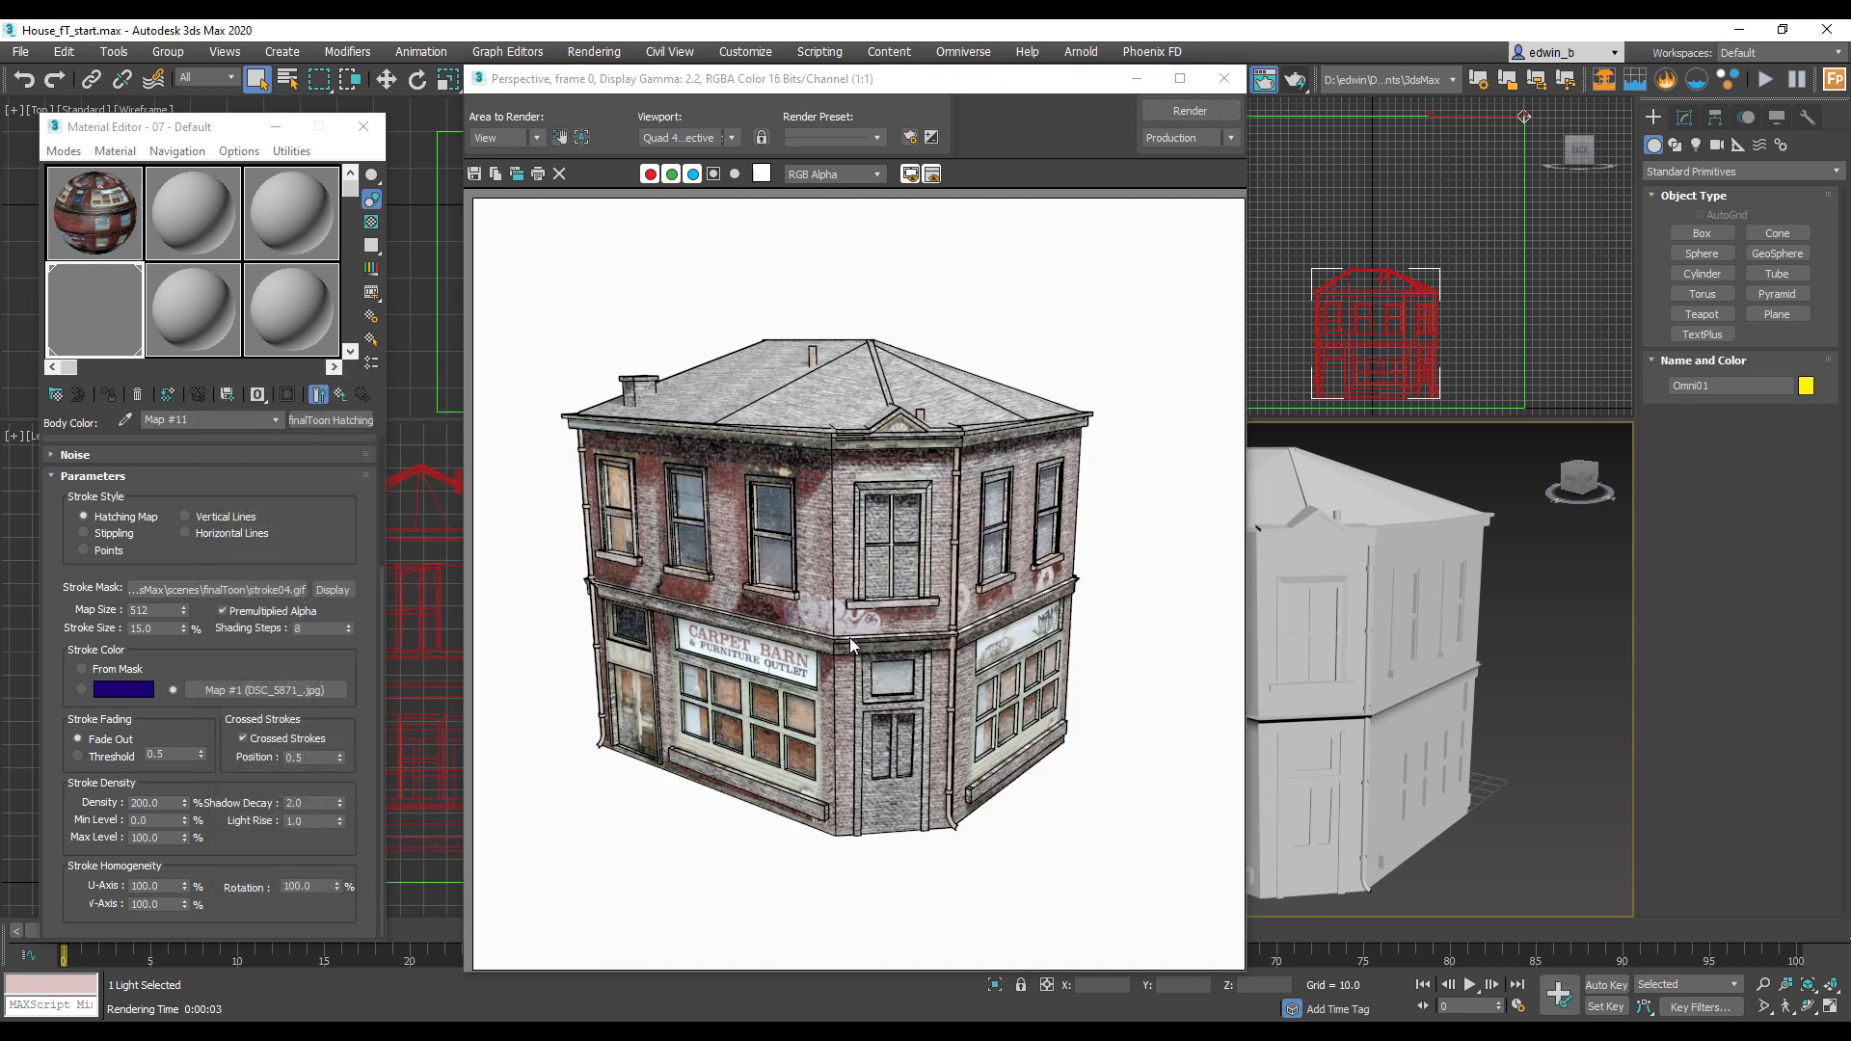
Step: Render the house with a stroke Density of 400%, restore the Density to 100% and render again
double_click(154, 803)
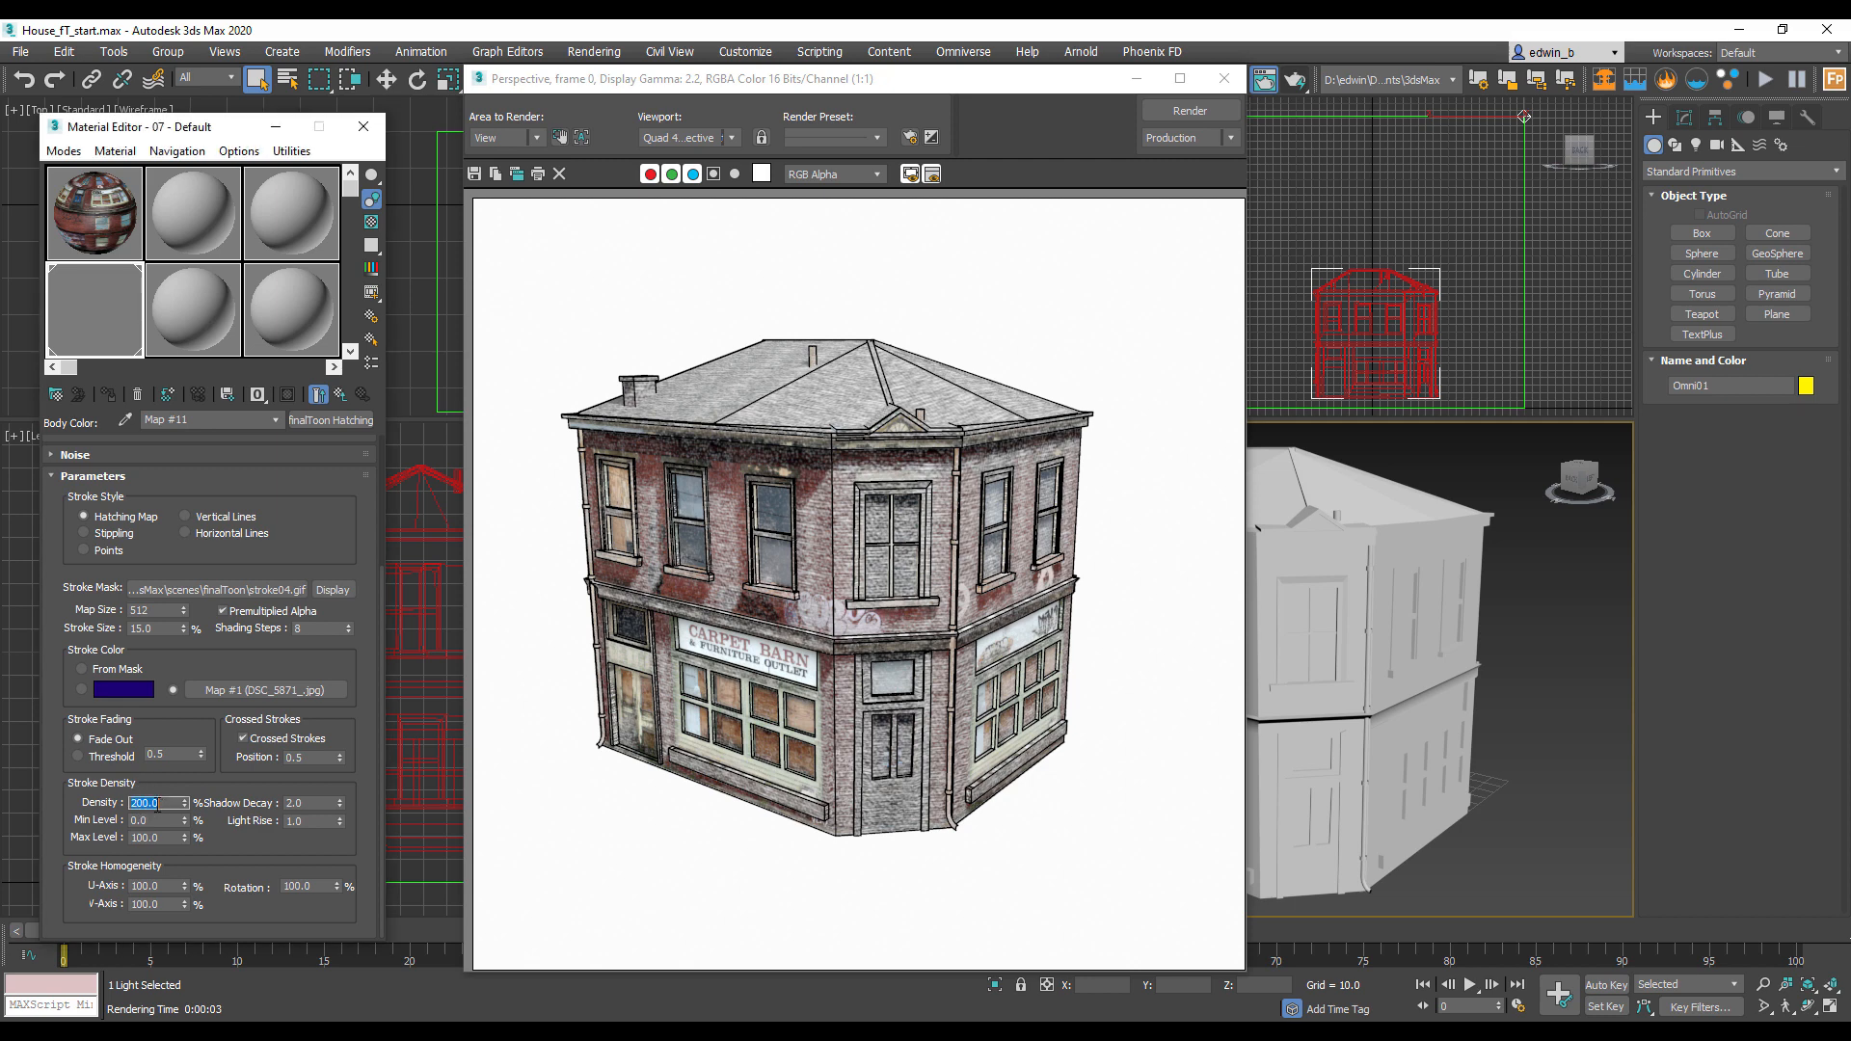
text(400)
key(Return)
click(1188, 111)
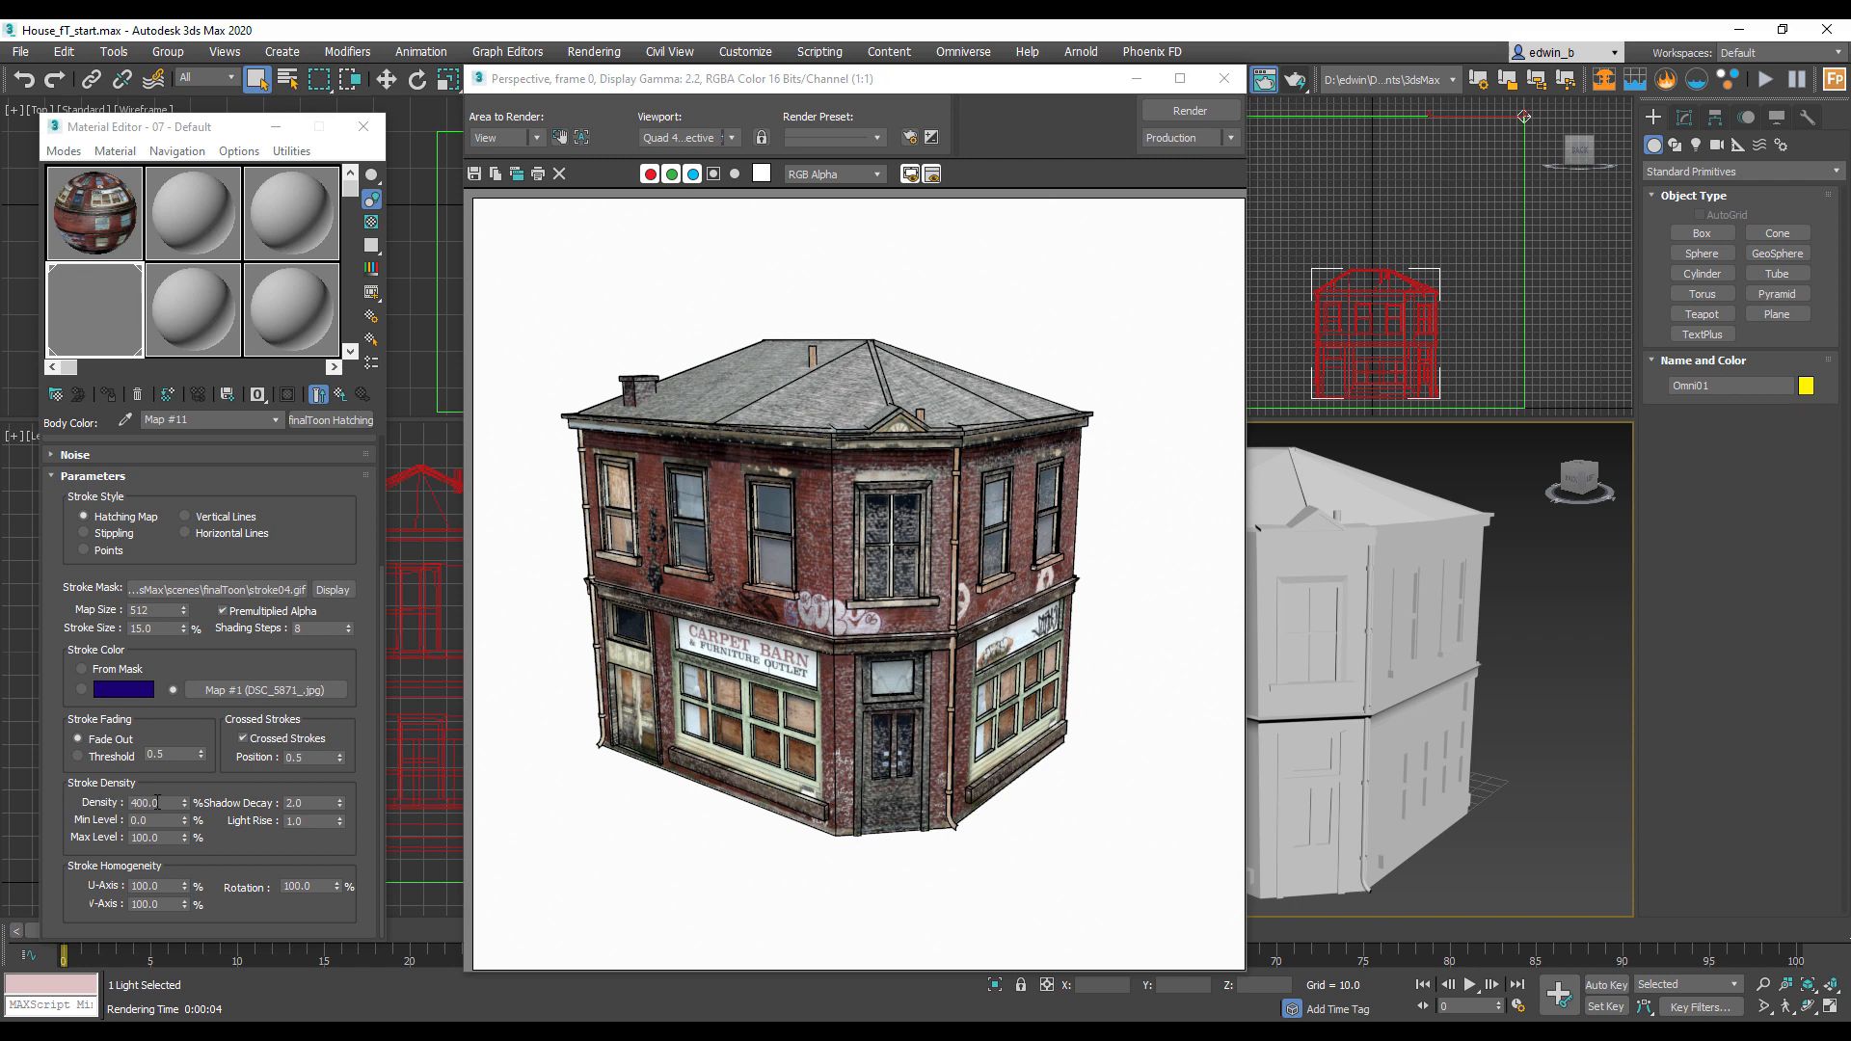
double_click(157, 802)
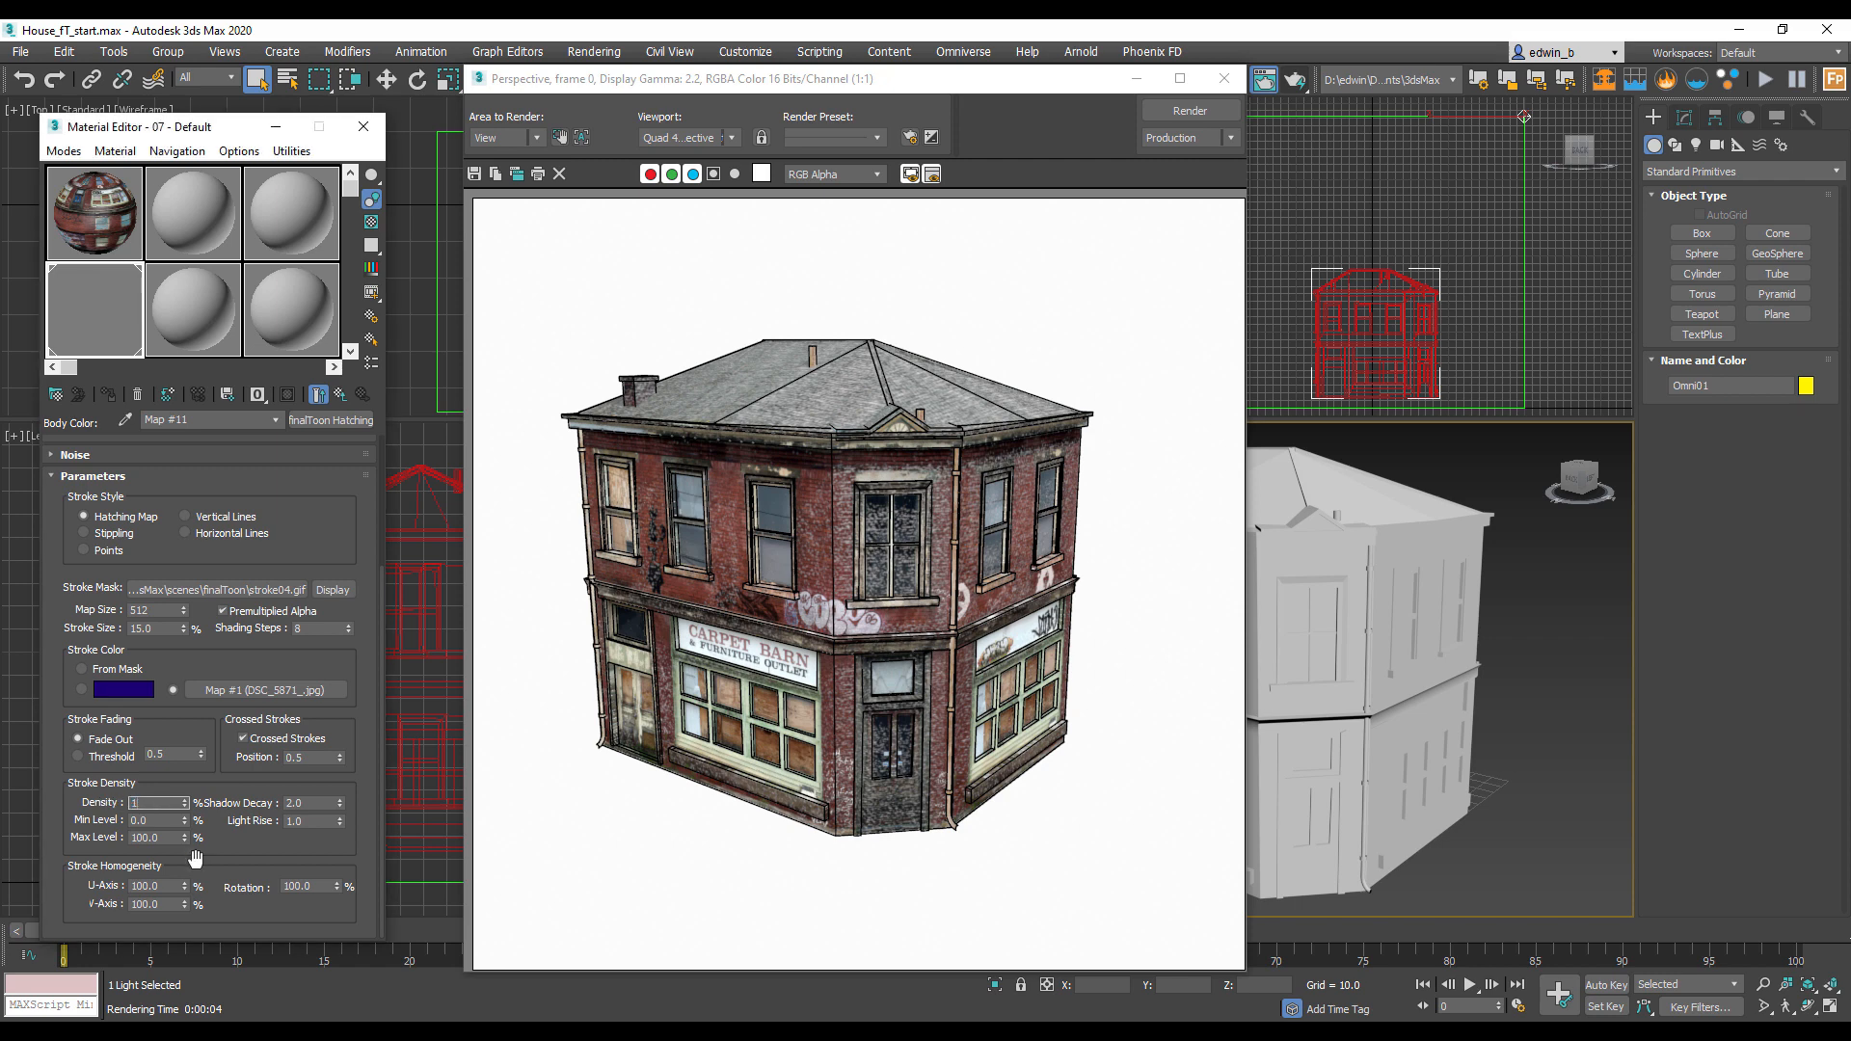
click(1194, 115)
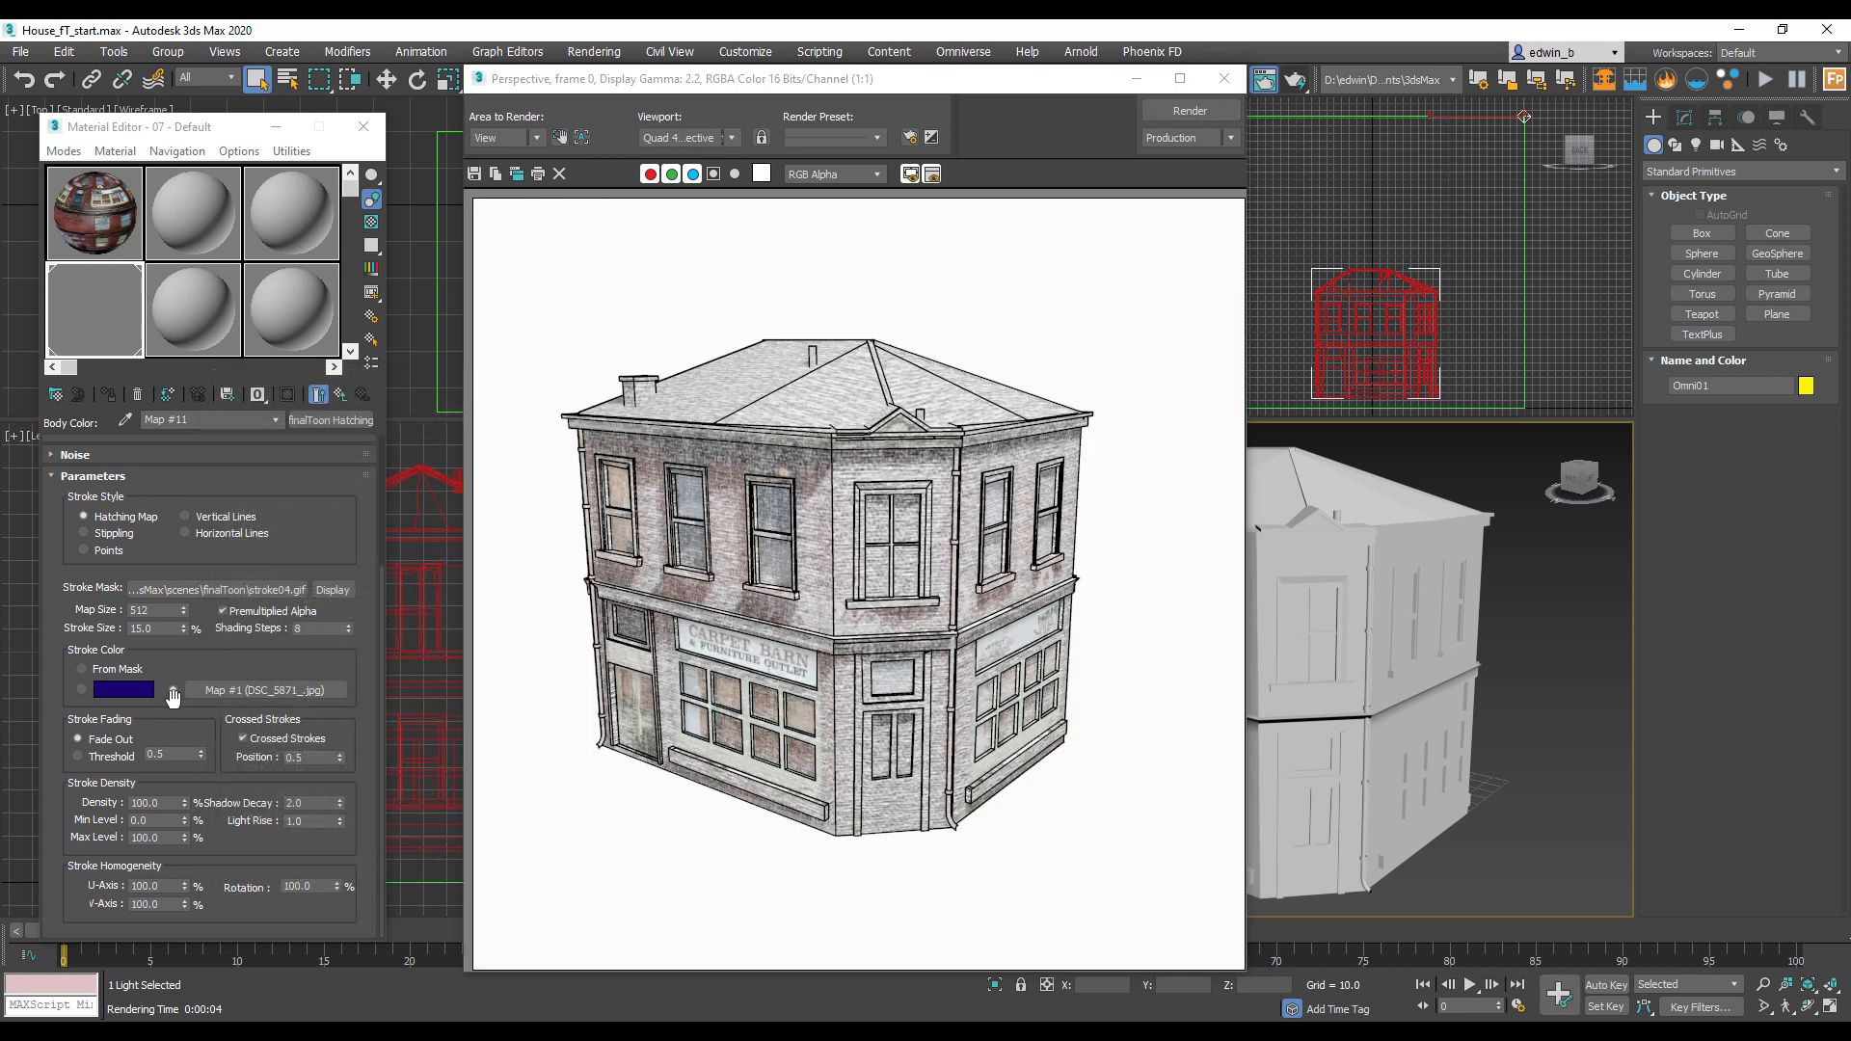
Step: Render the house with the solid blue stroke color, switch Stroke Color to From Mask and render again
click(81, 690)
click(1178, 112)
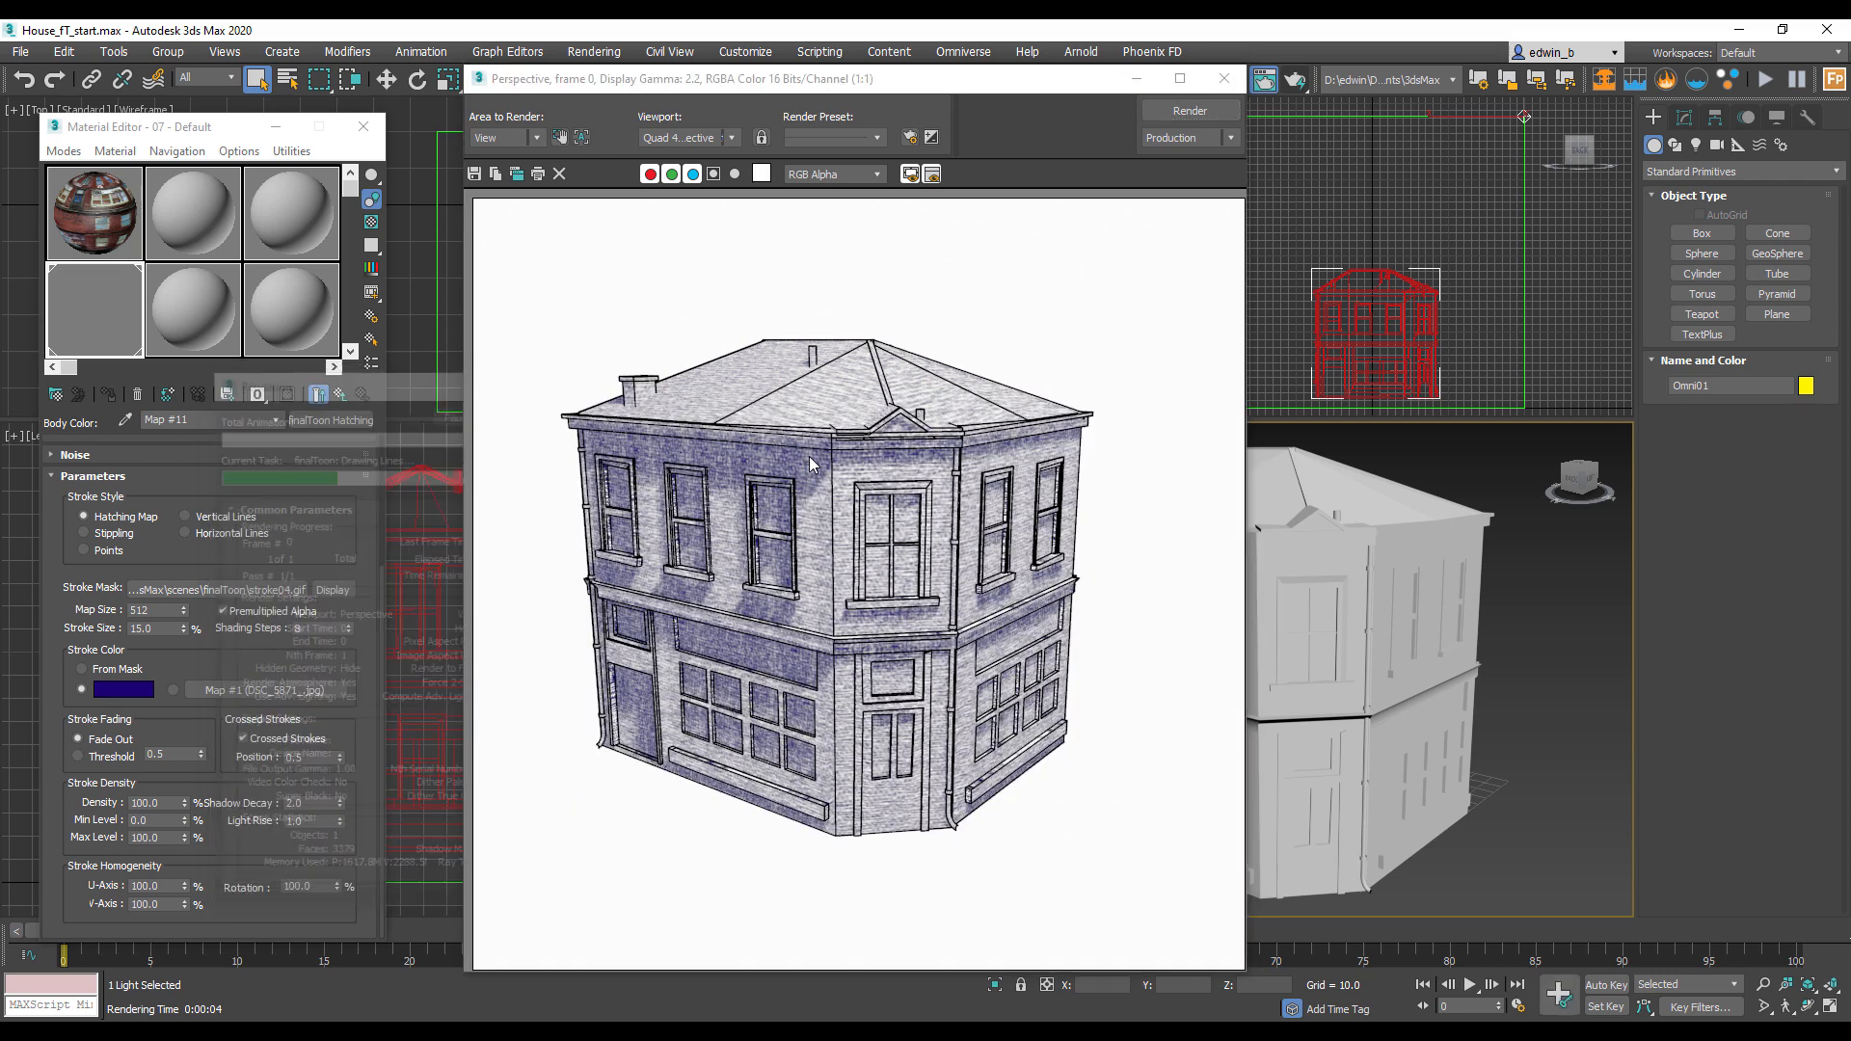
click(82, 669)
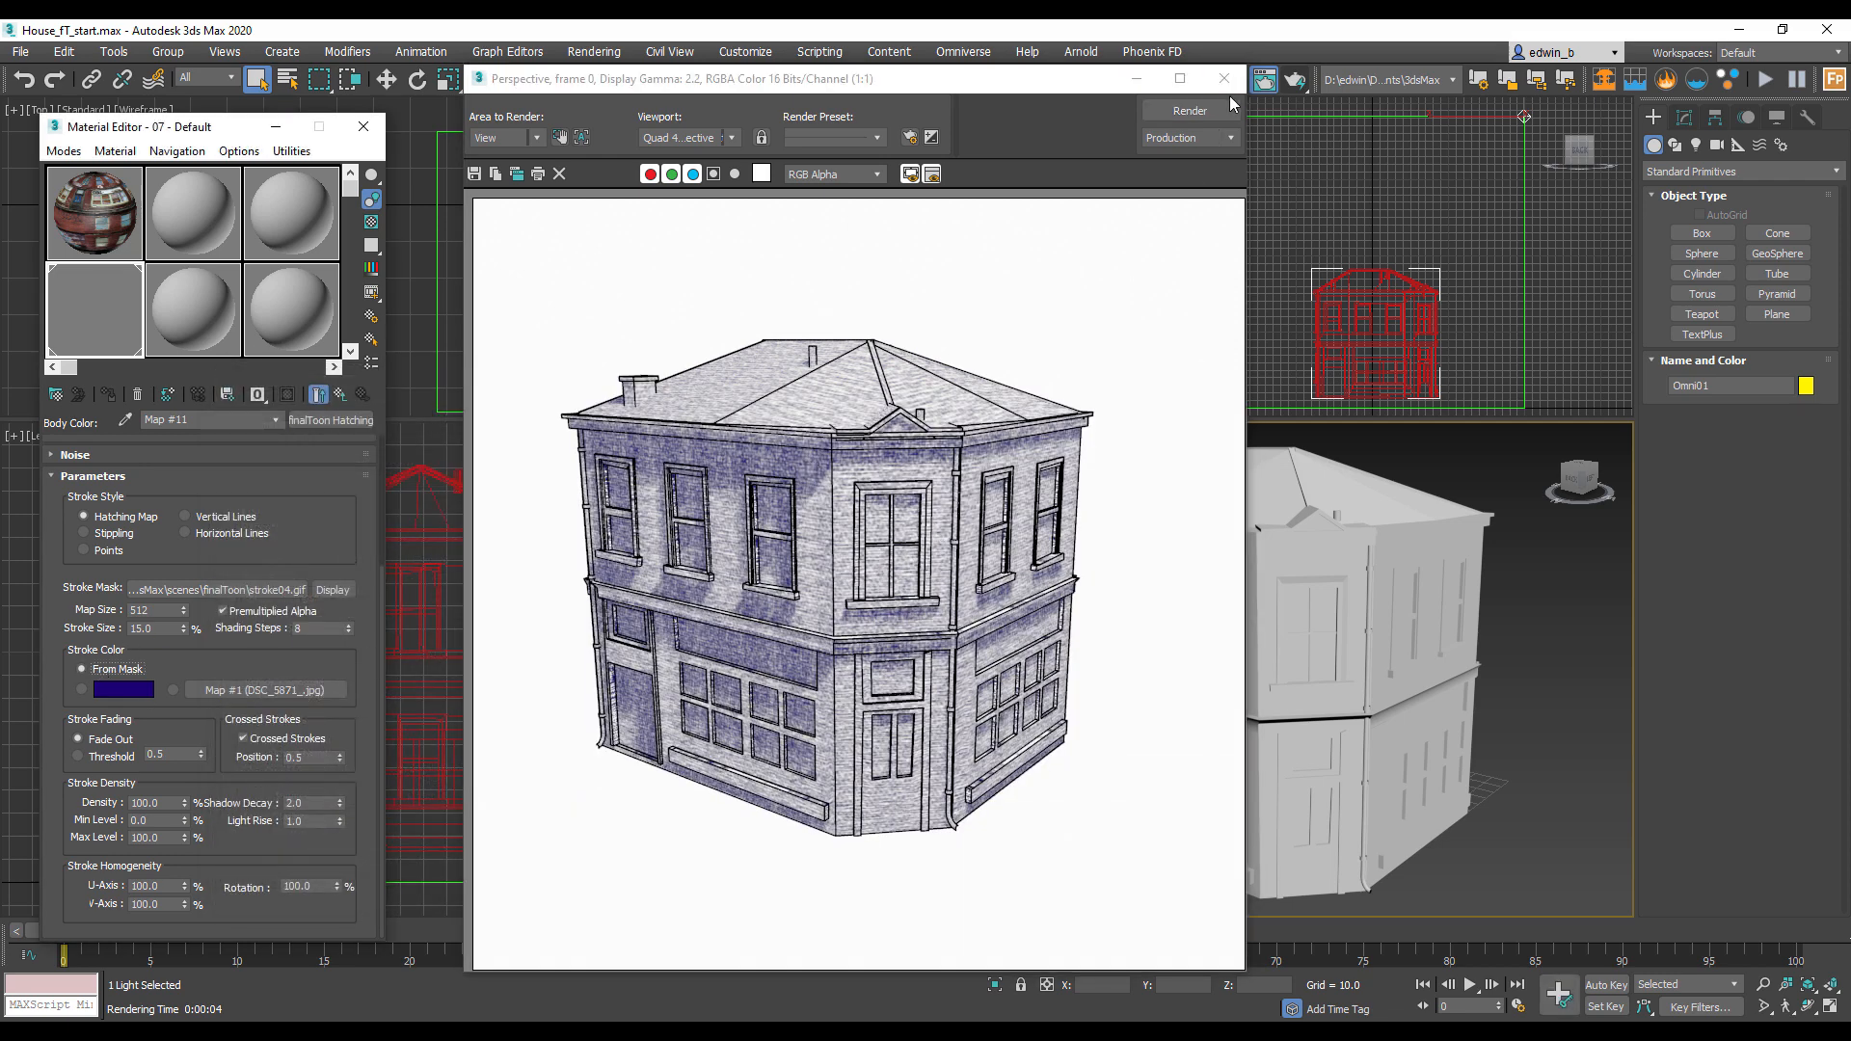
click(1205, 110)
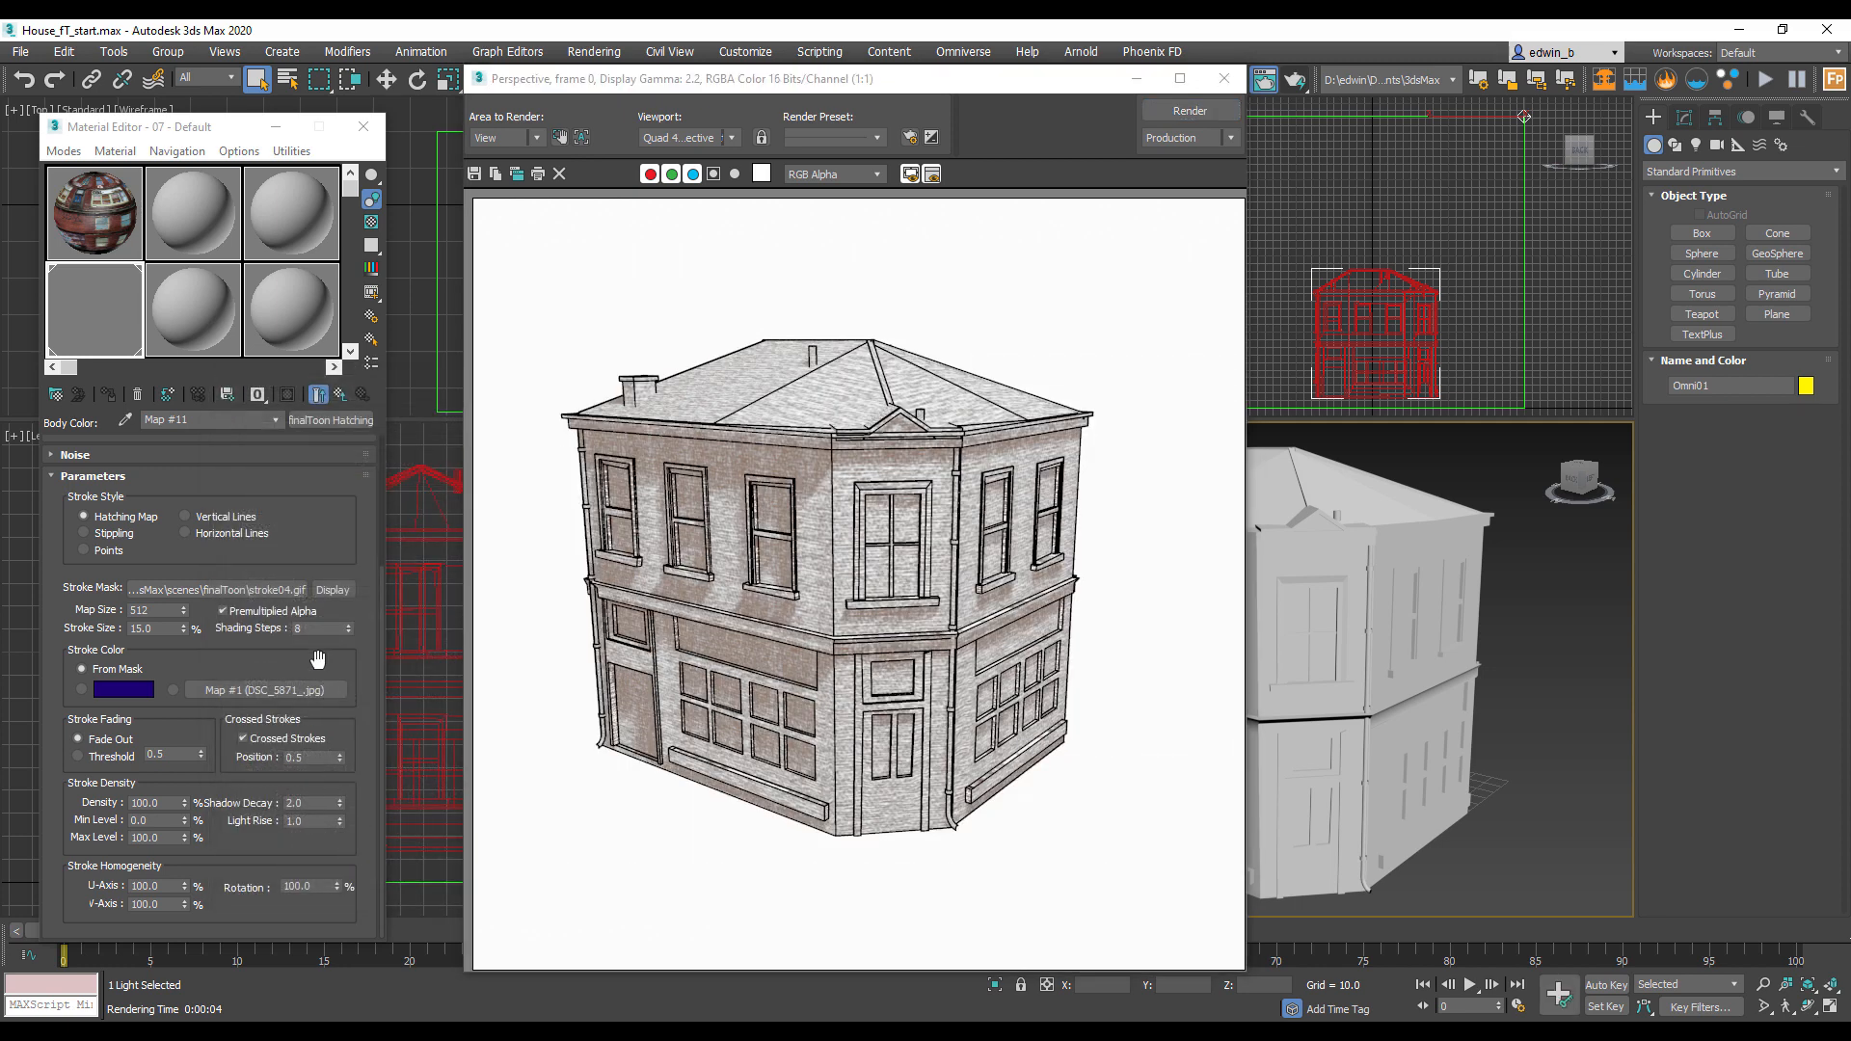
Step: Load Cross-03.gif as the stroke mask of the hatching map and display the mask image to check it
click(230, 590)
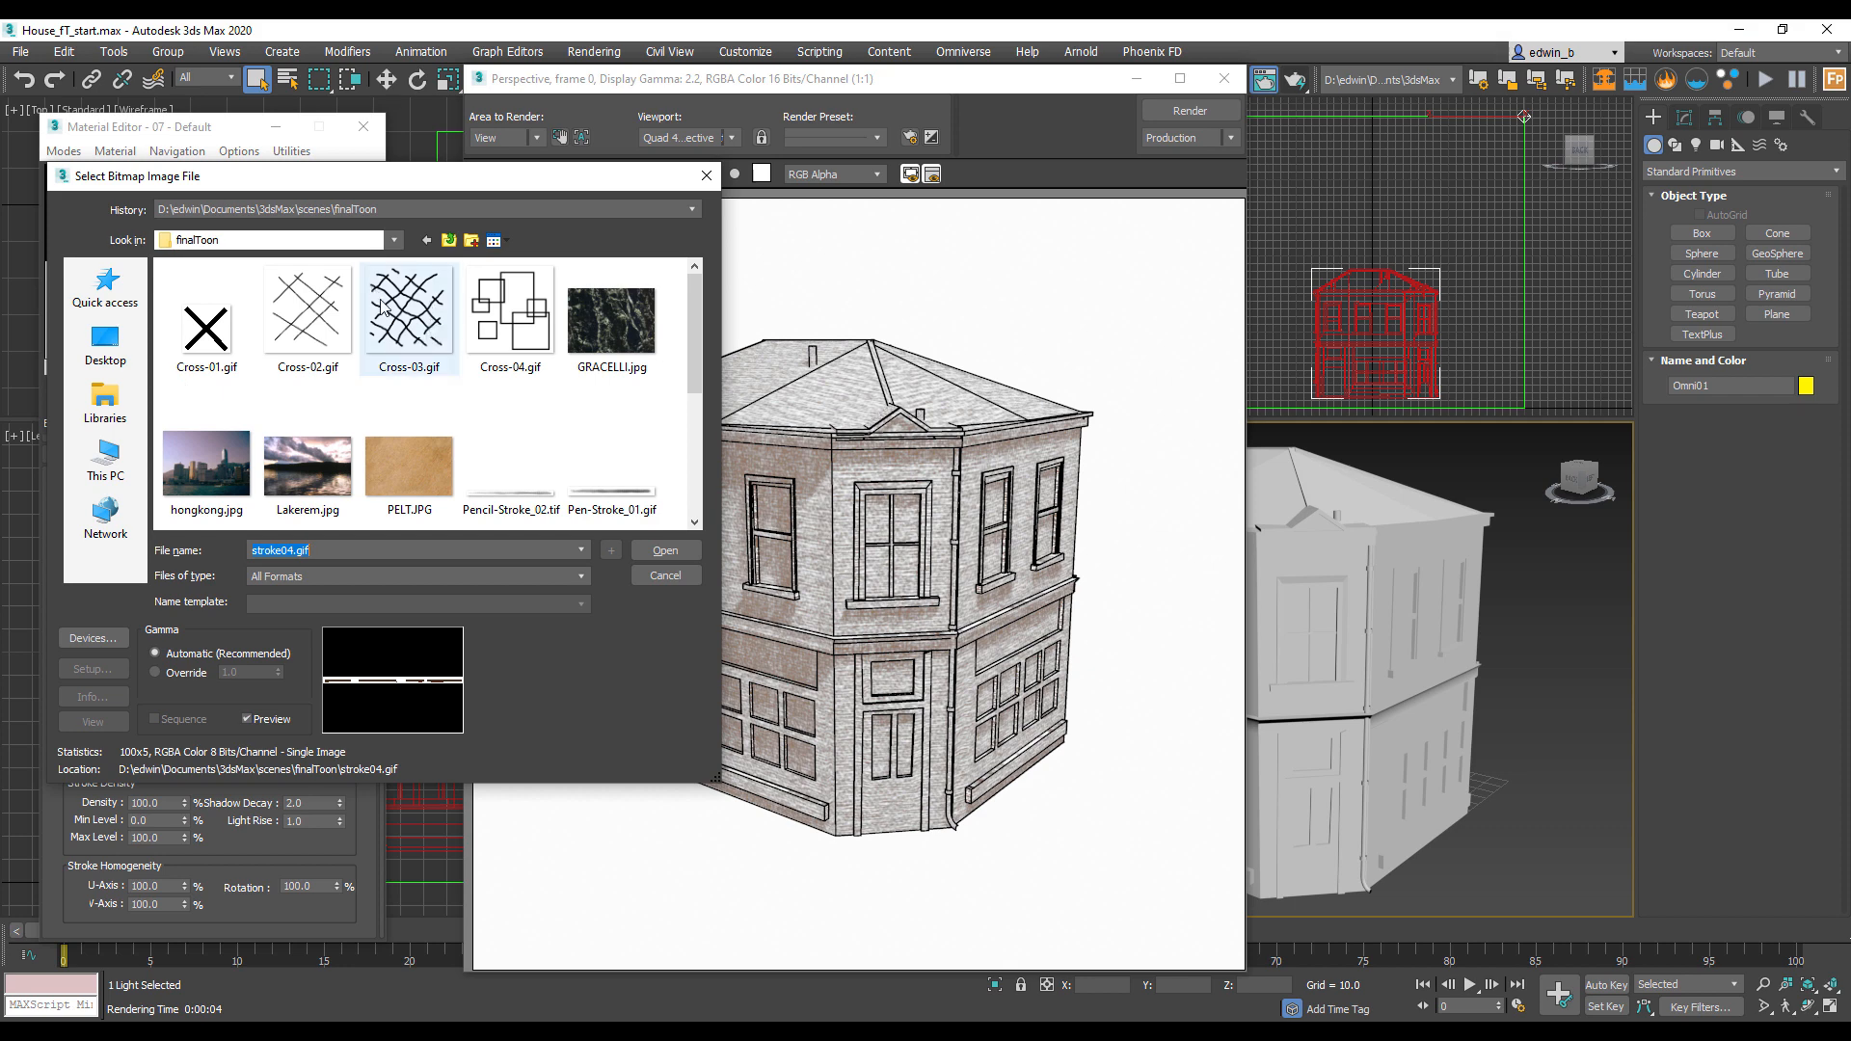
click(409, 321)
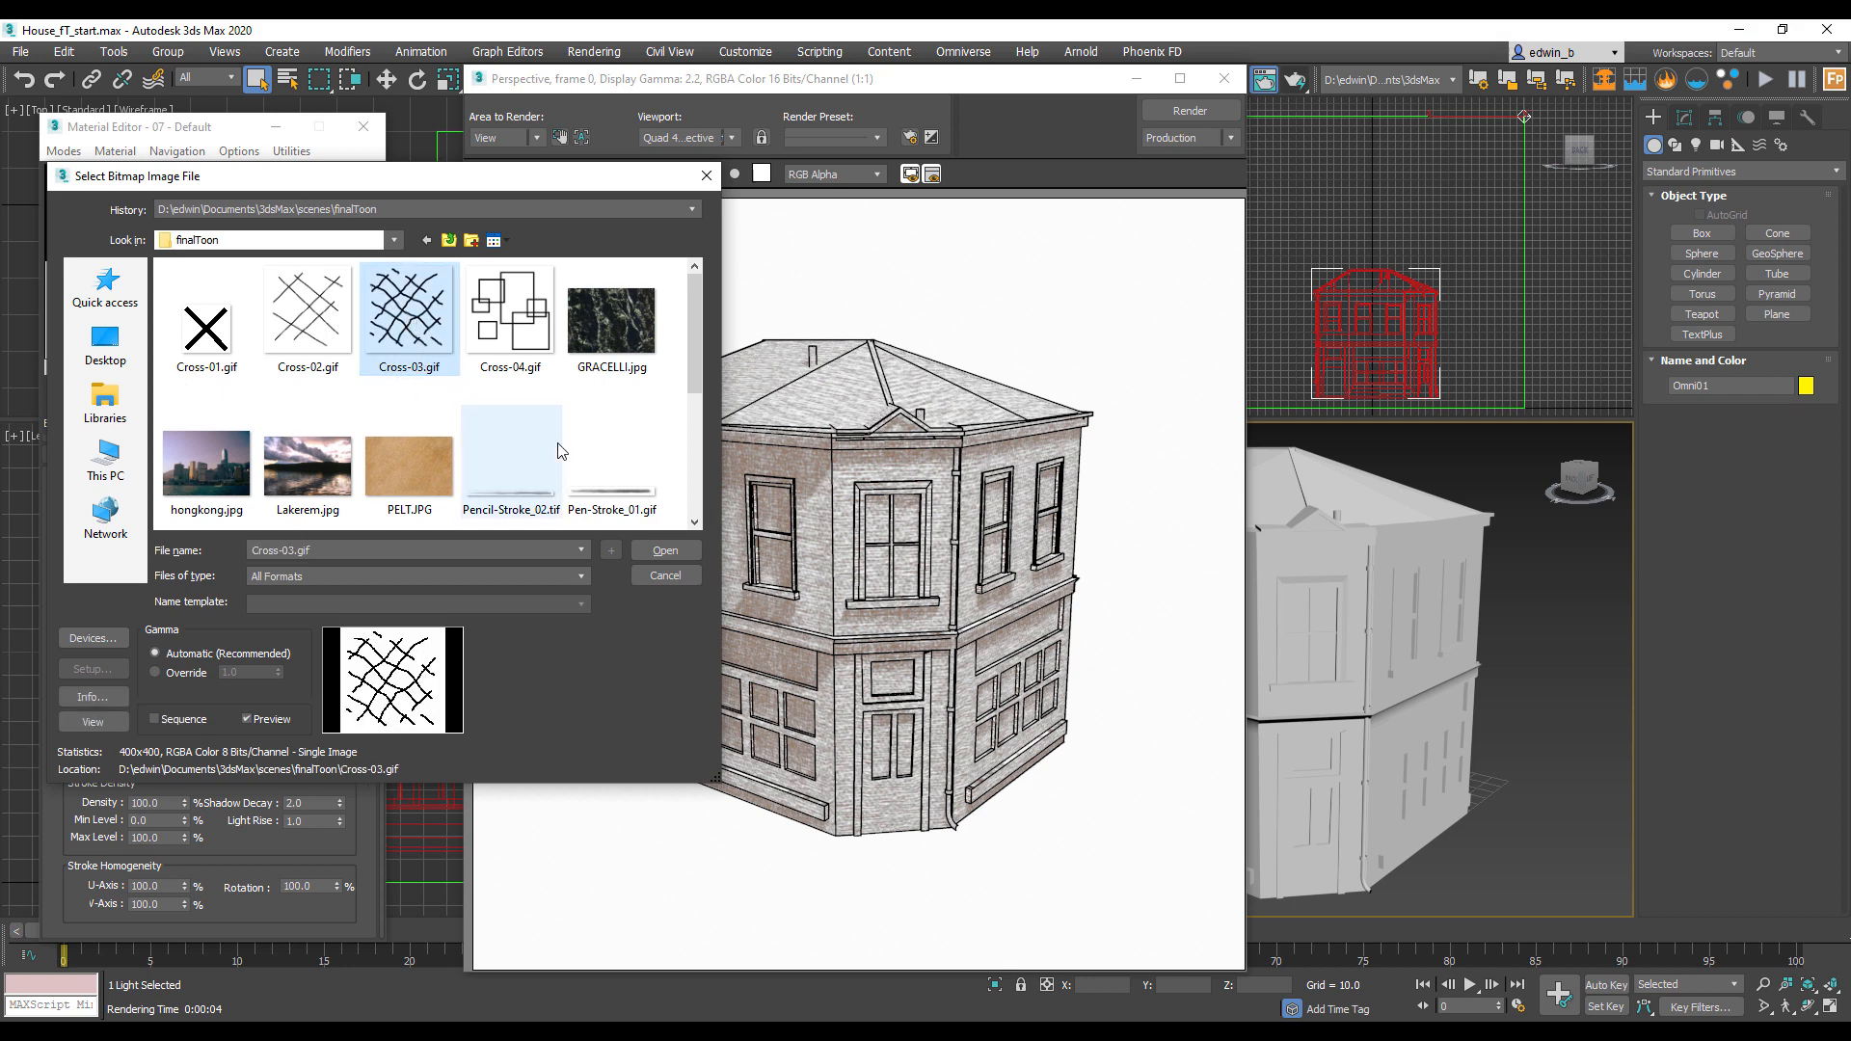
click(664, 548)
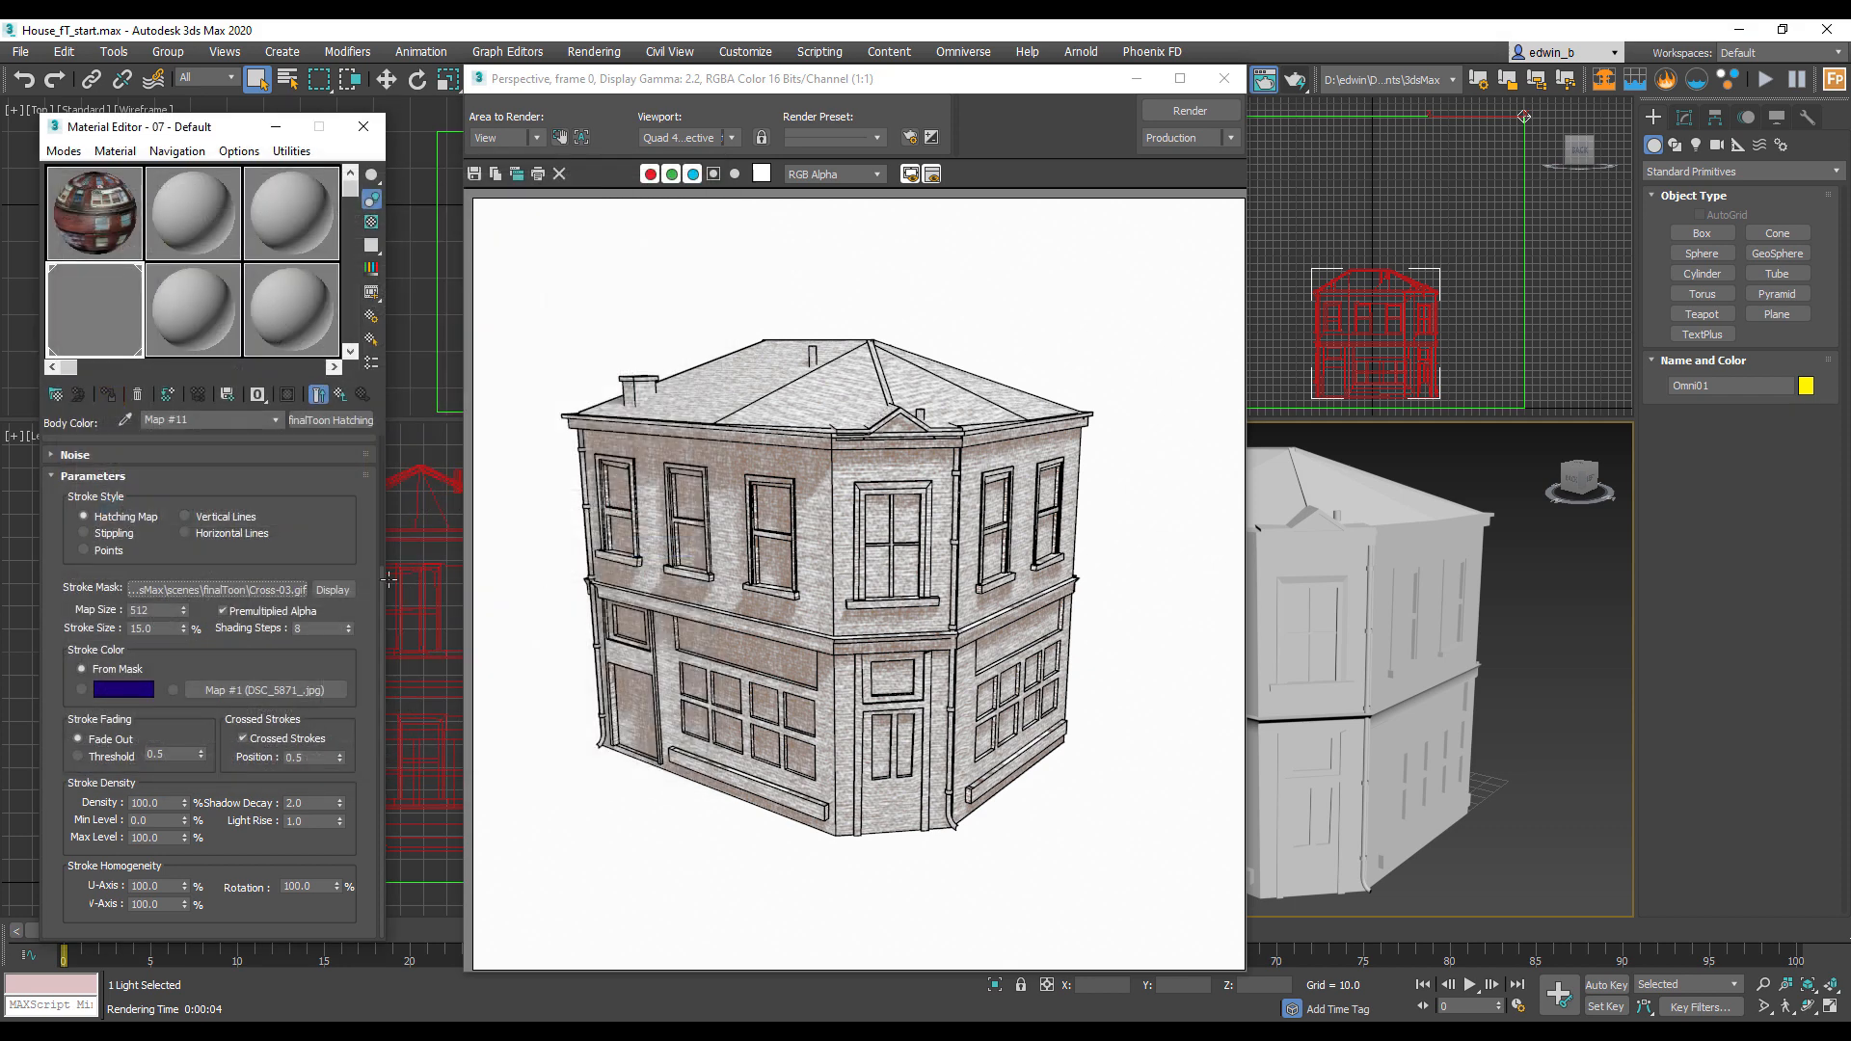
click(333, 590)
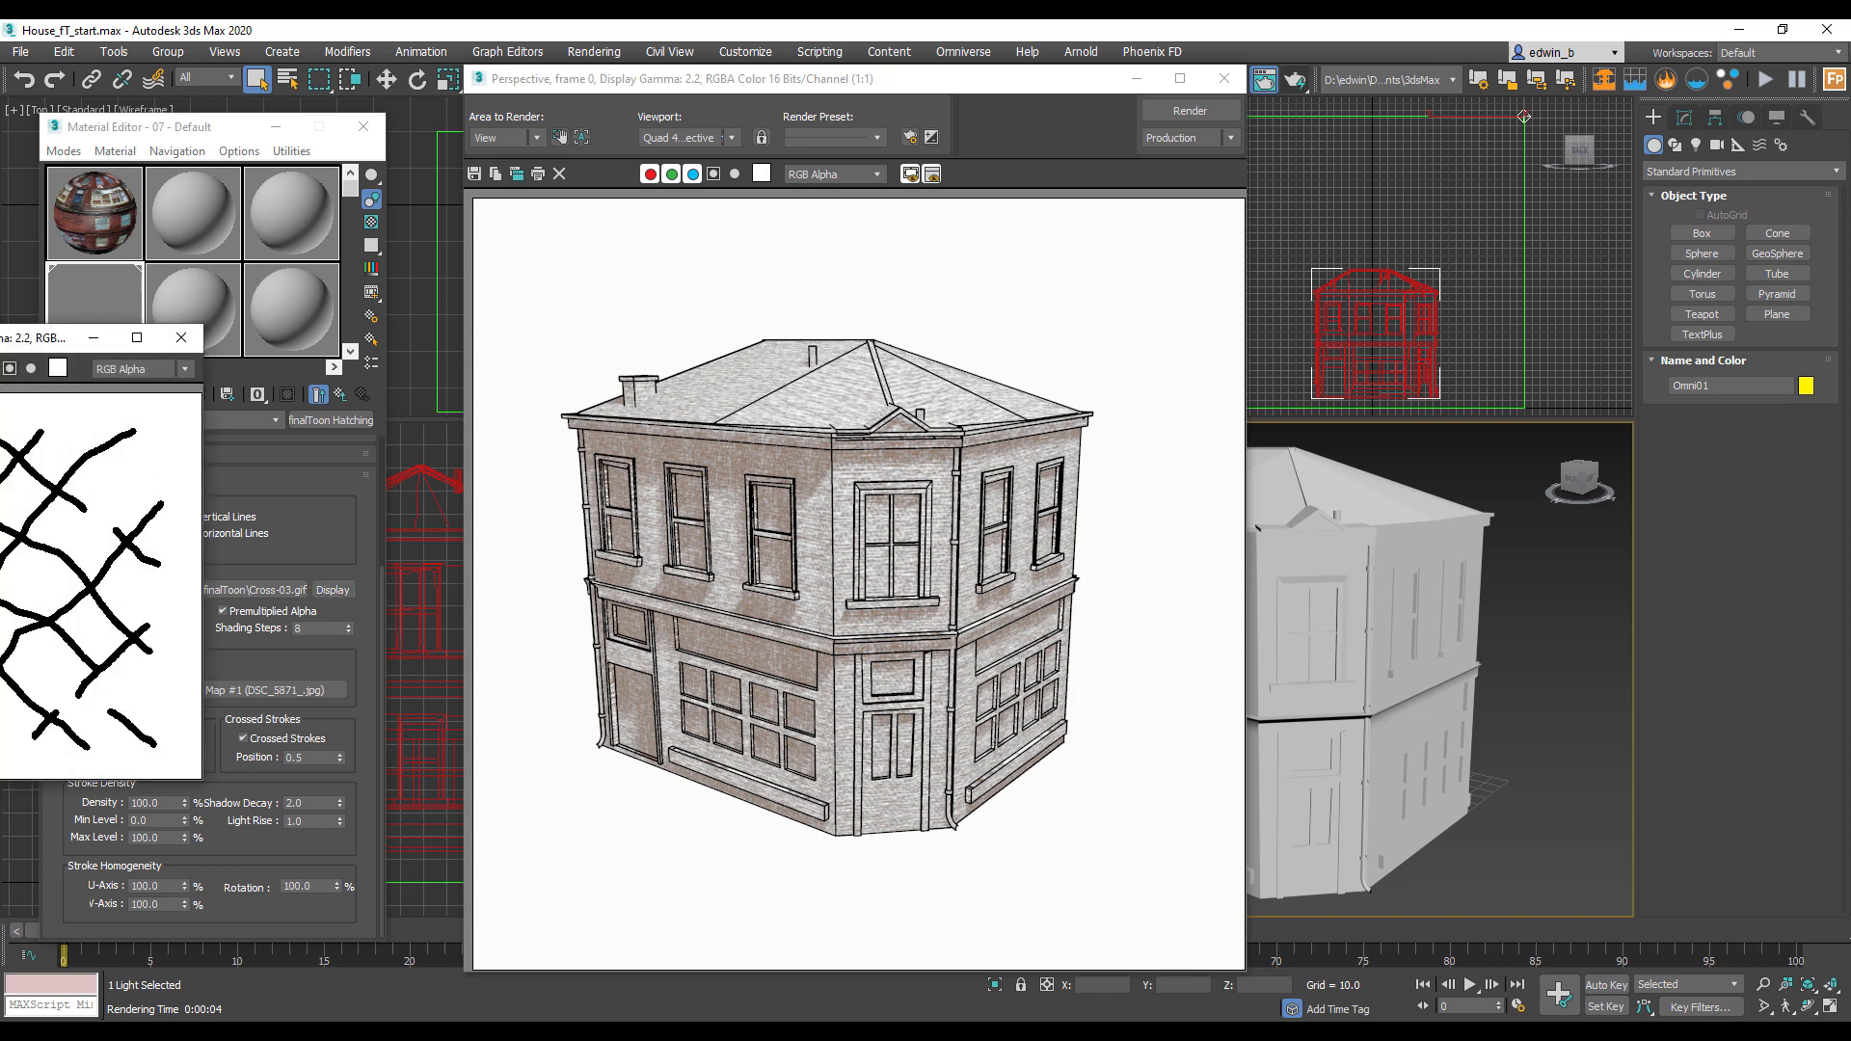
drag(0, 334, 439, 305)
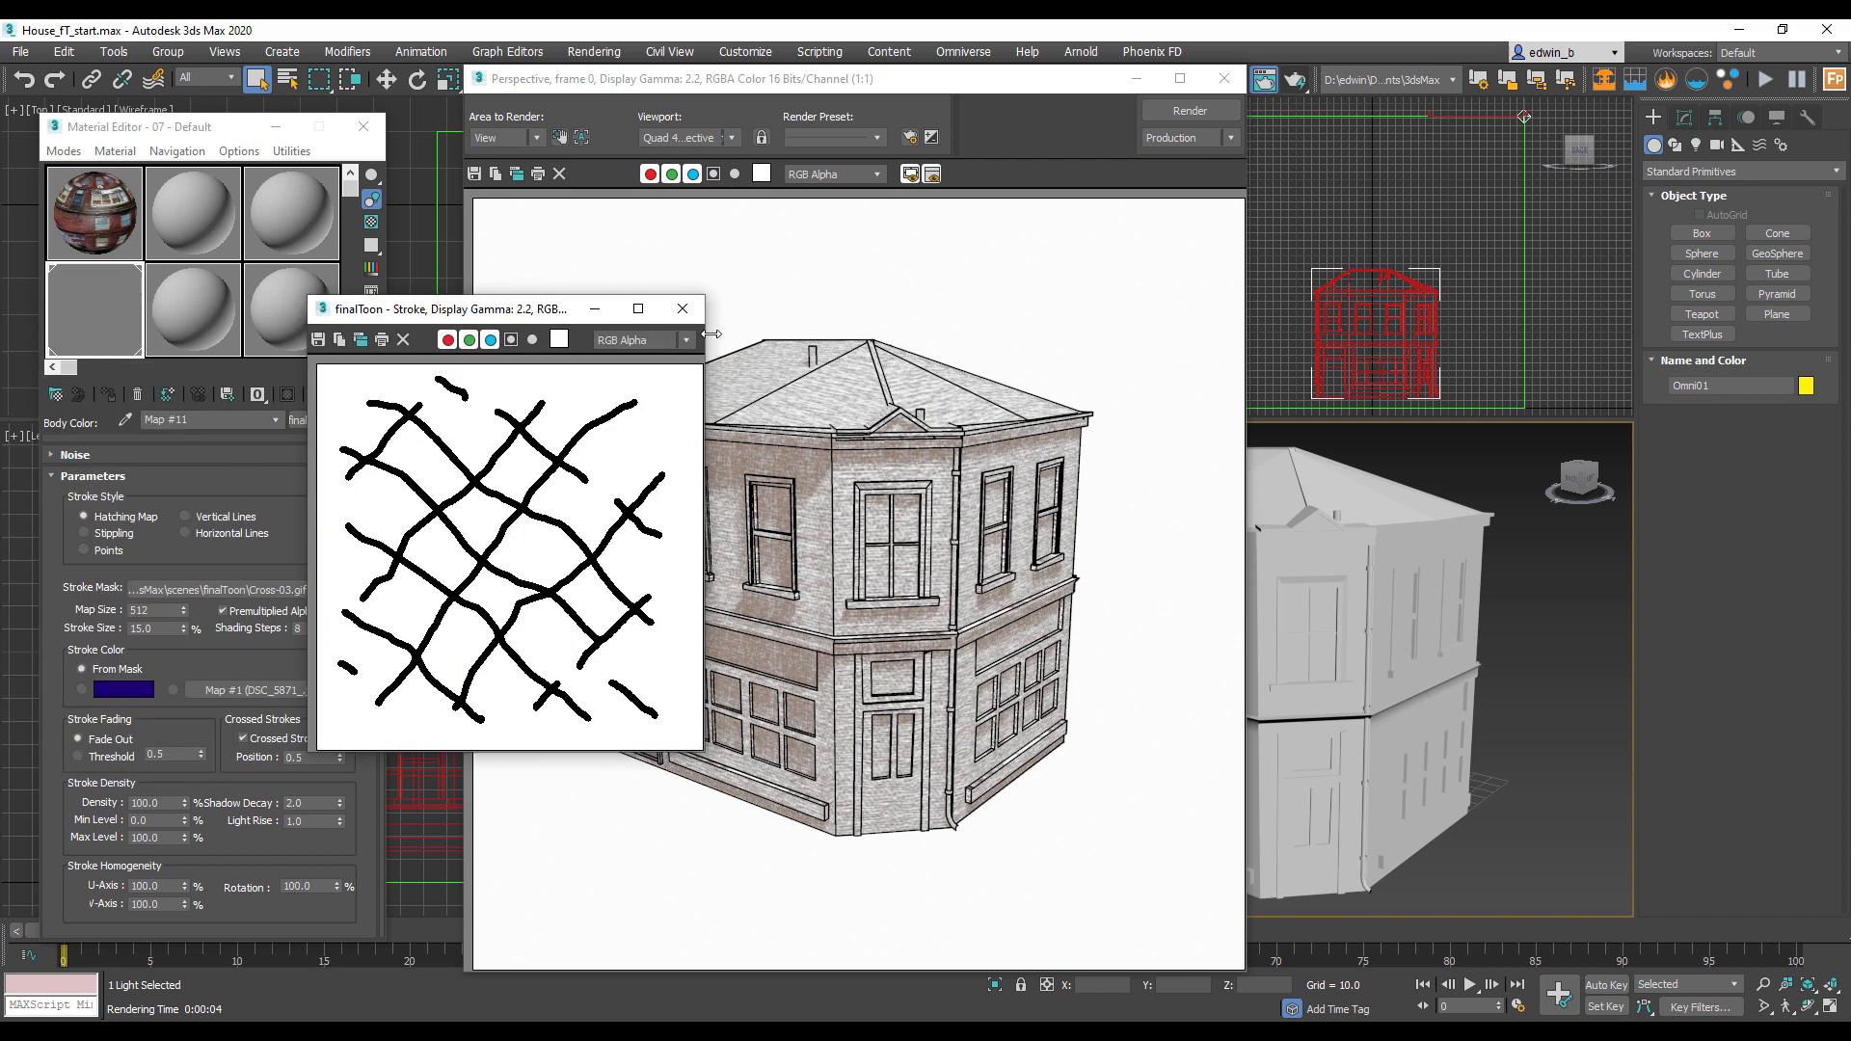
click(681, 309)
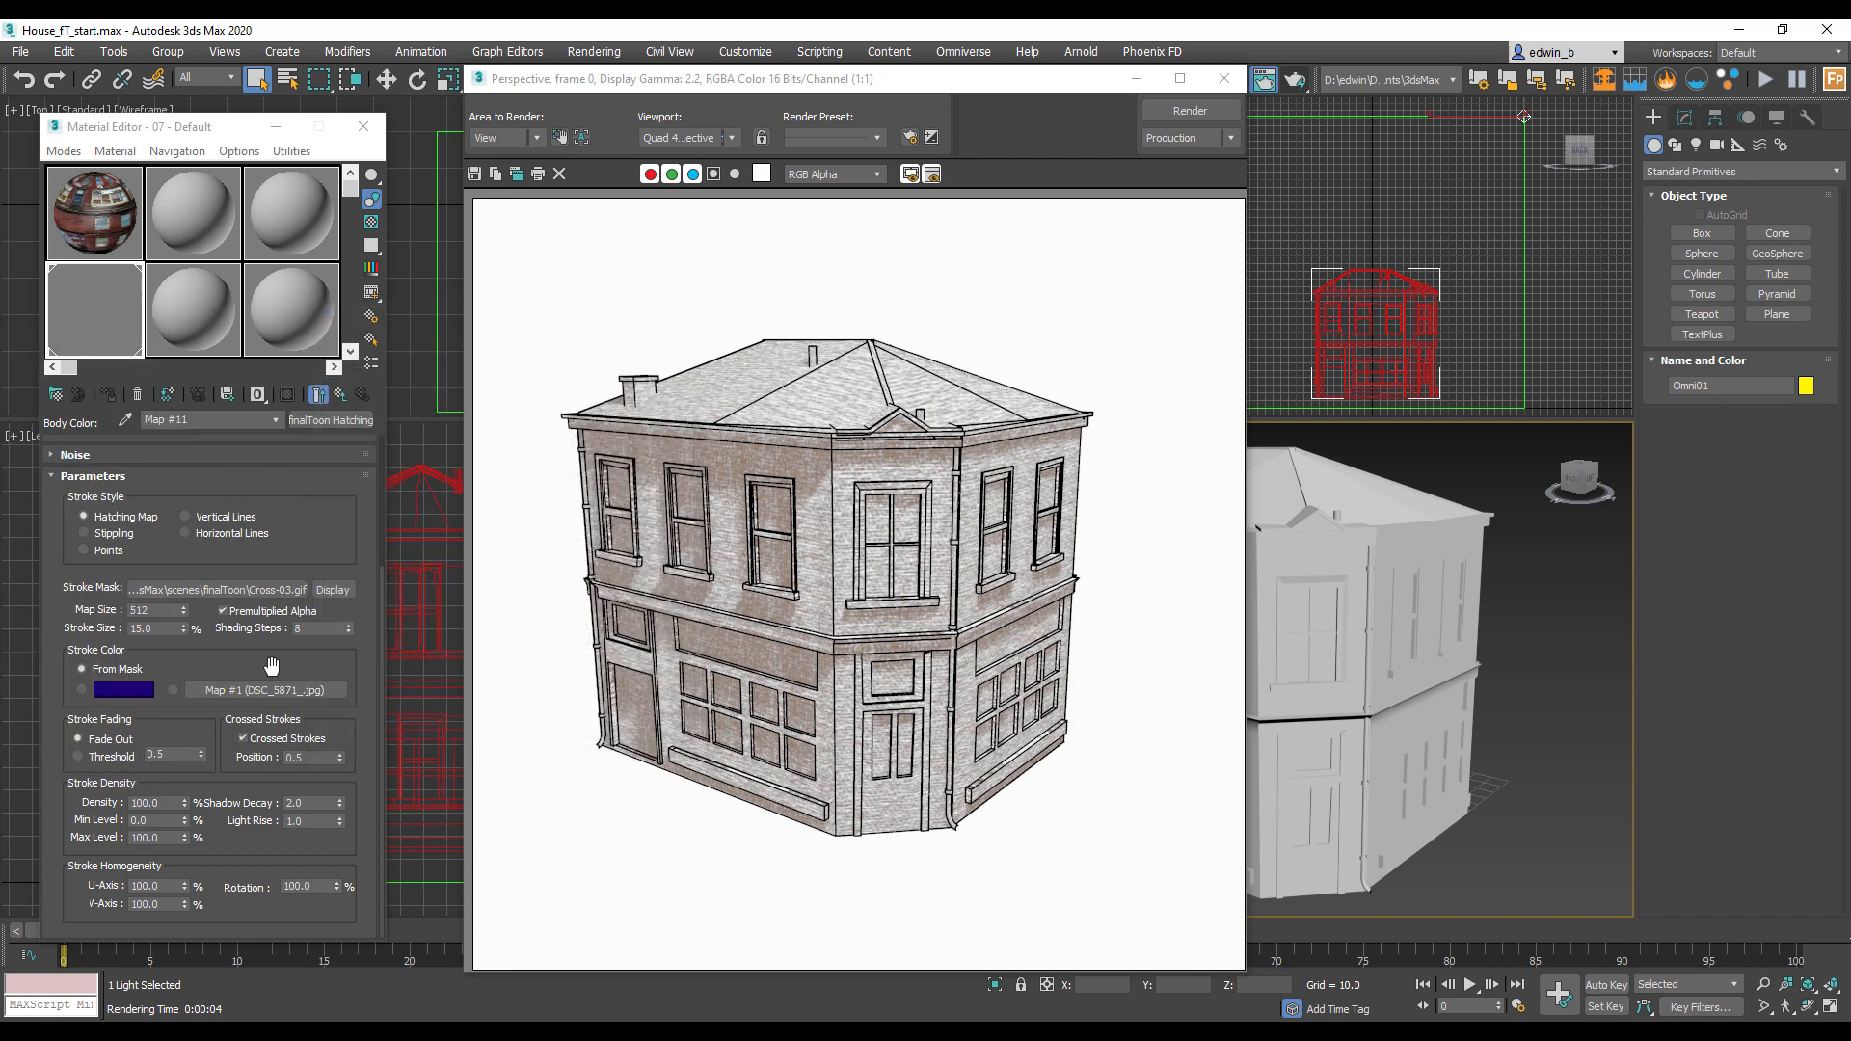
Step: Render the perspective view with the cross mask, set Stroke Size to 8% and render it again
click(1170, 116)
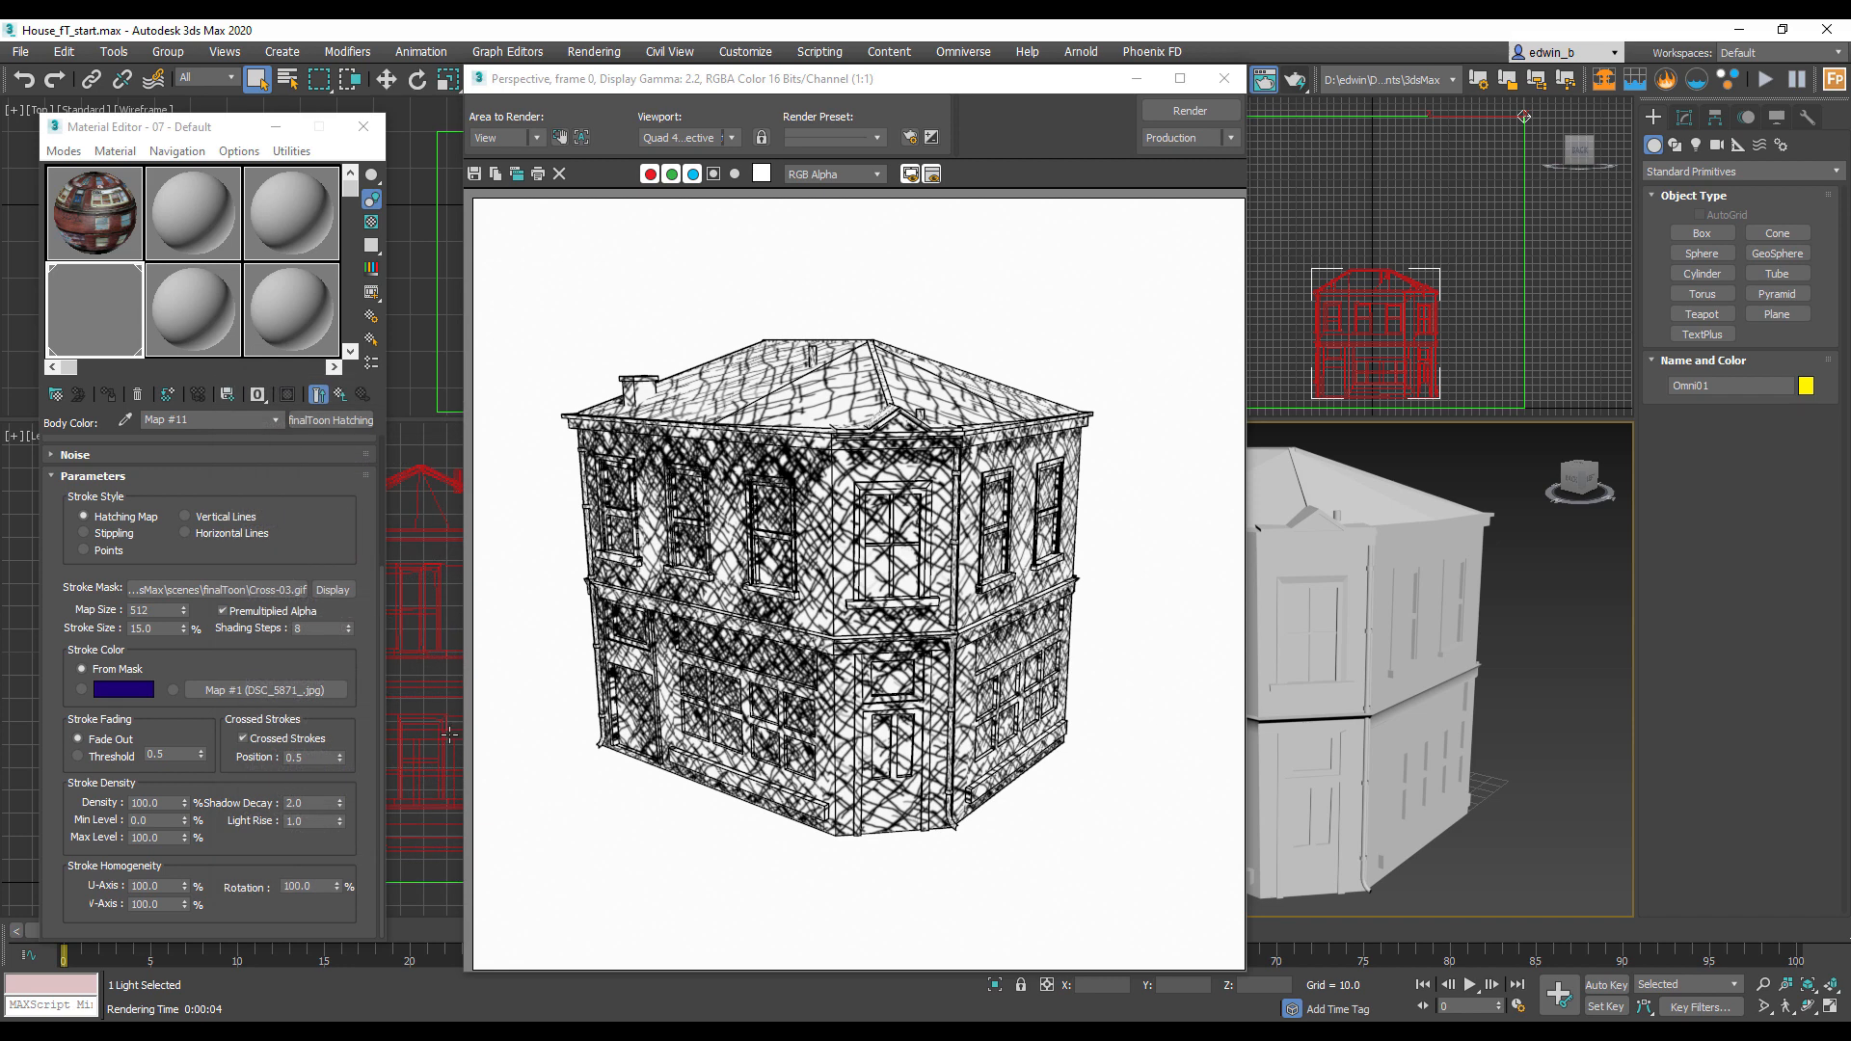
double_click(157, 628)
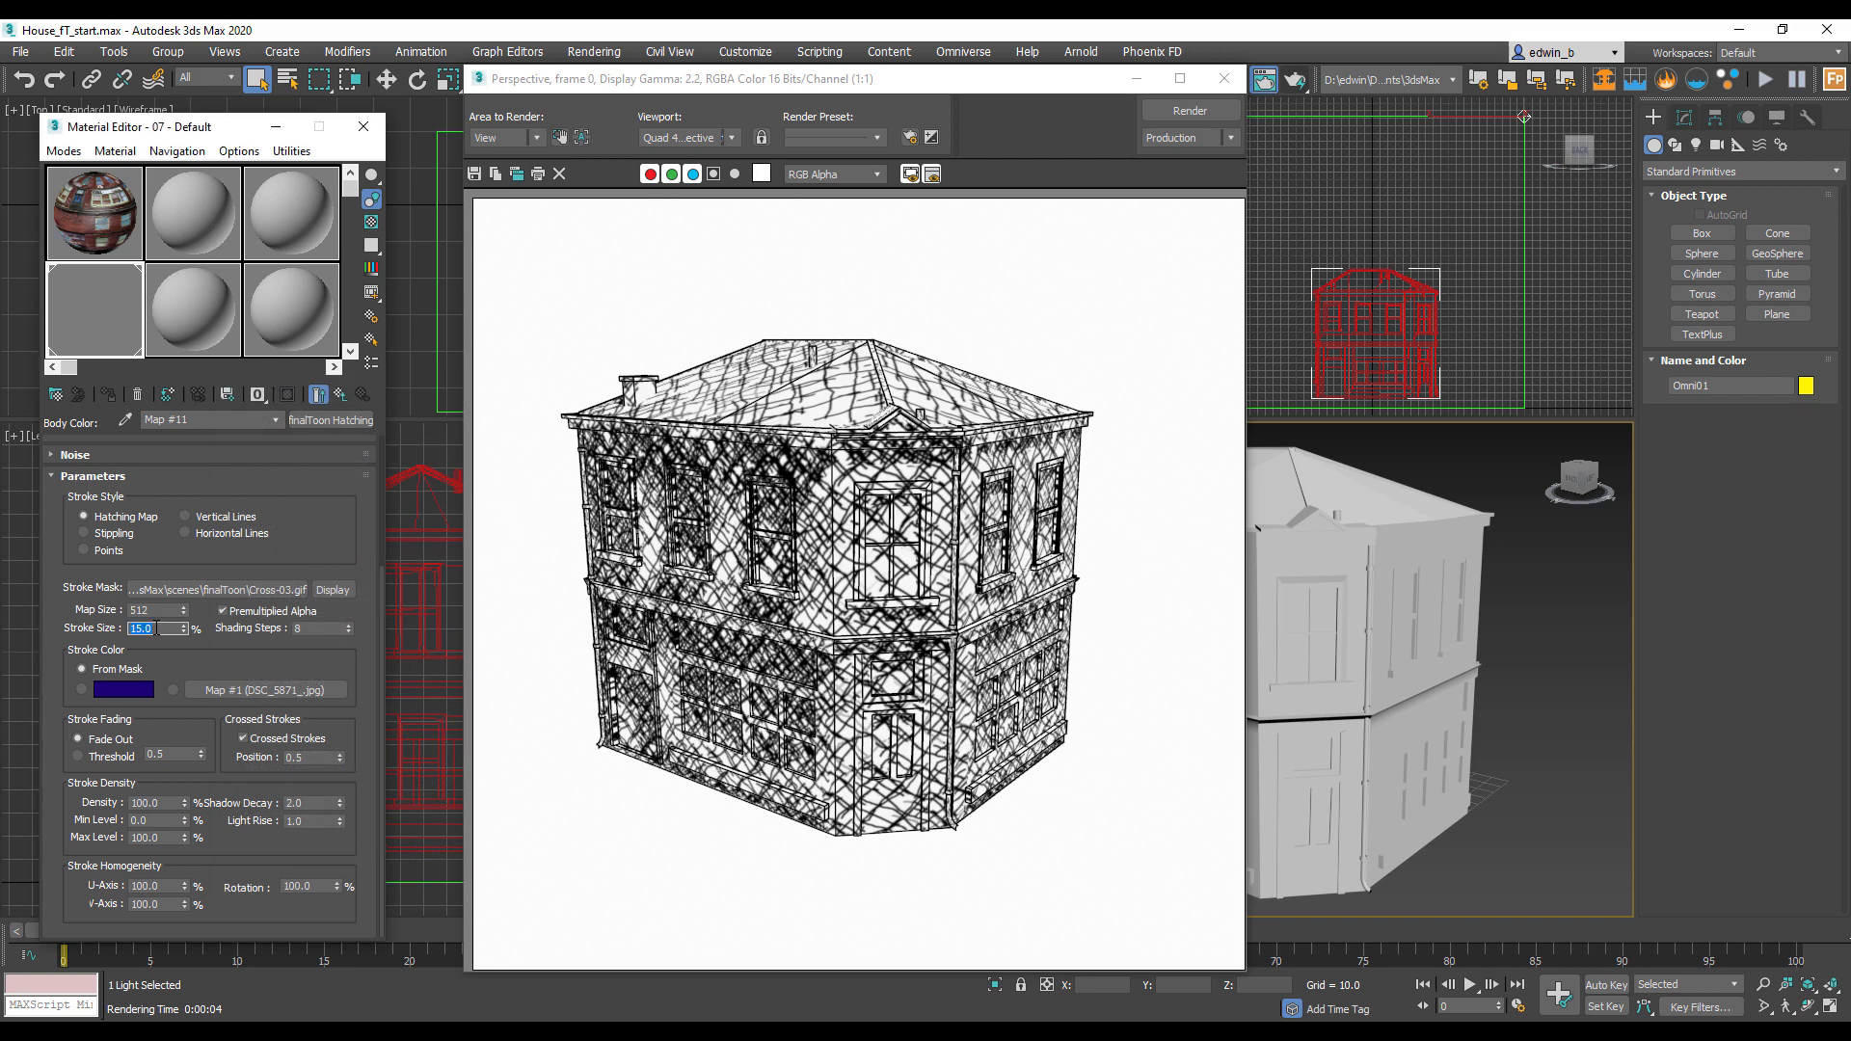
click(1190, 111)
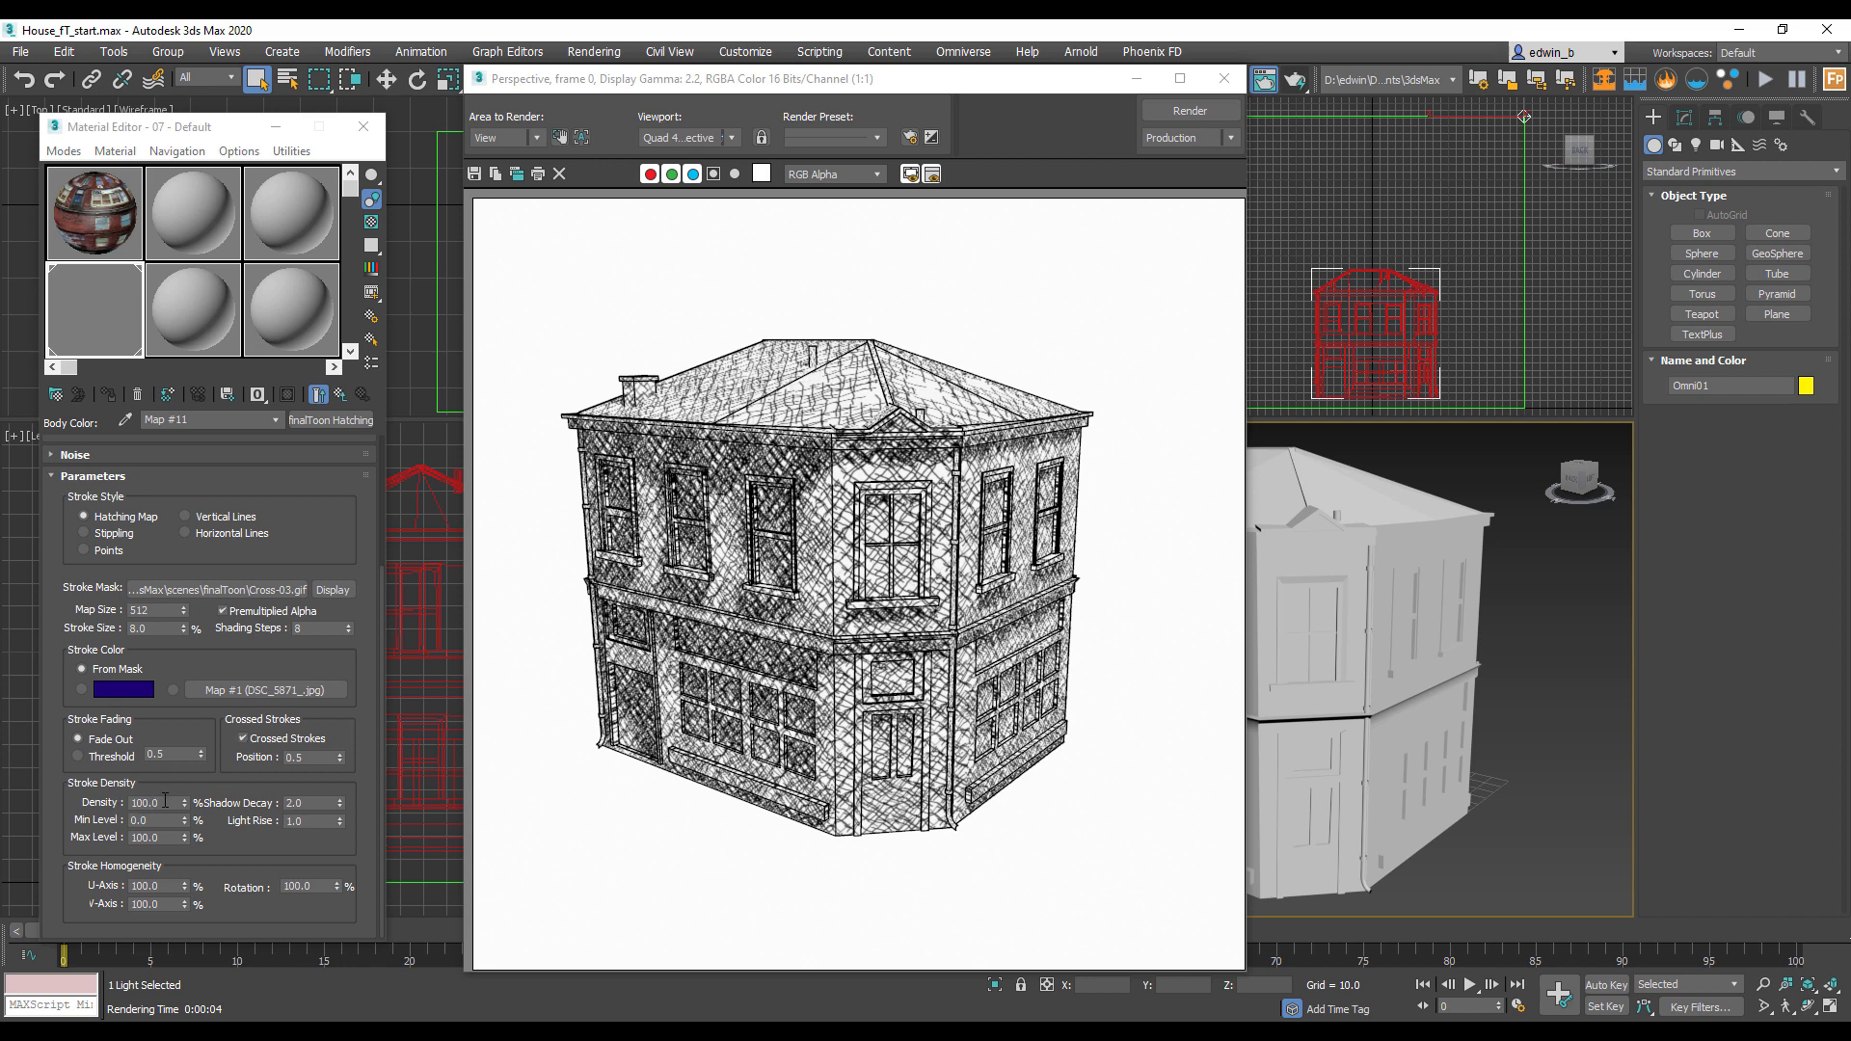
Step: Render the house with a stroke Density of 50%, then restore the Density to 100%
double_click(165, 801)
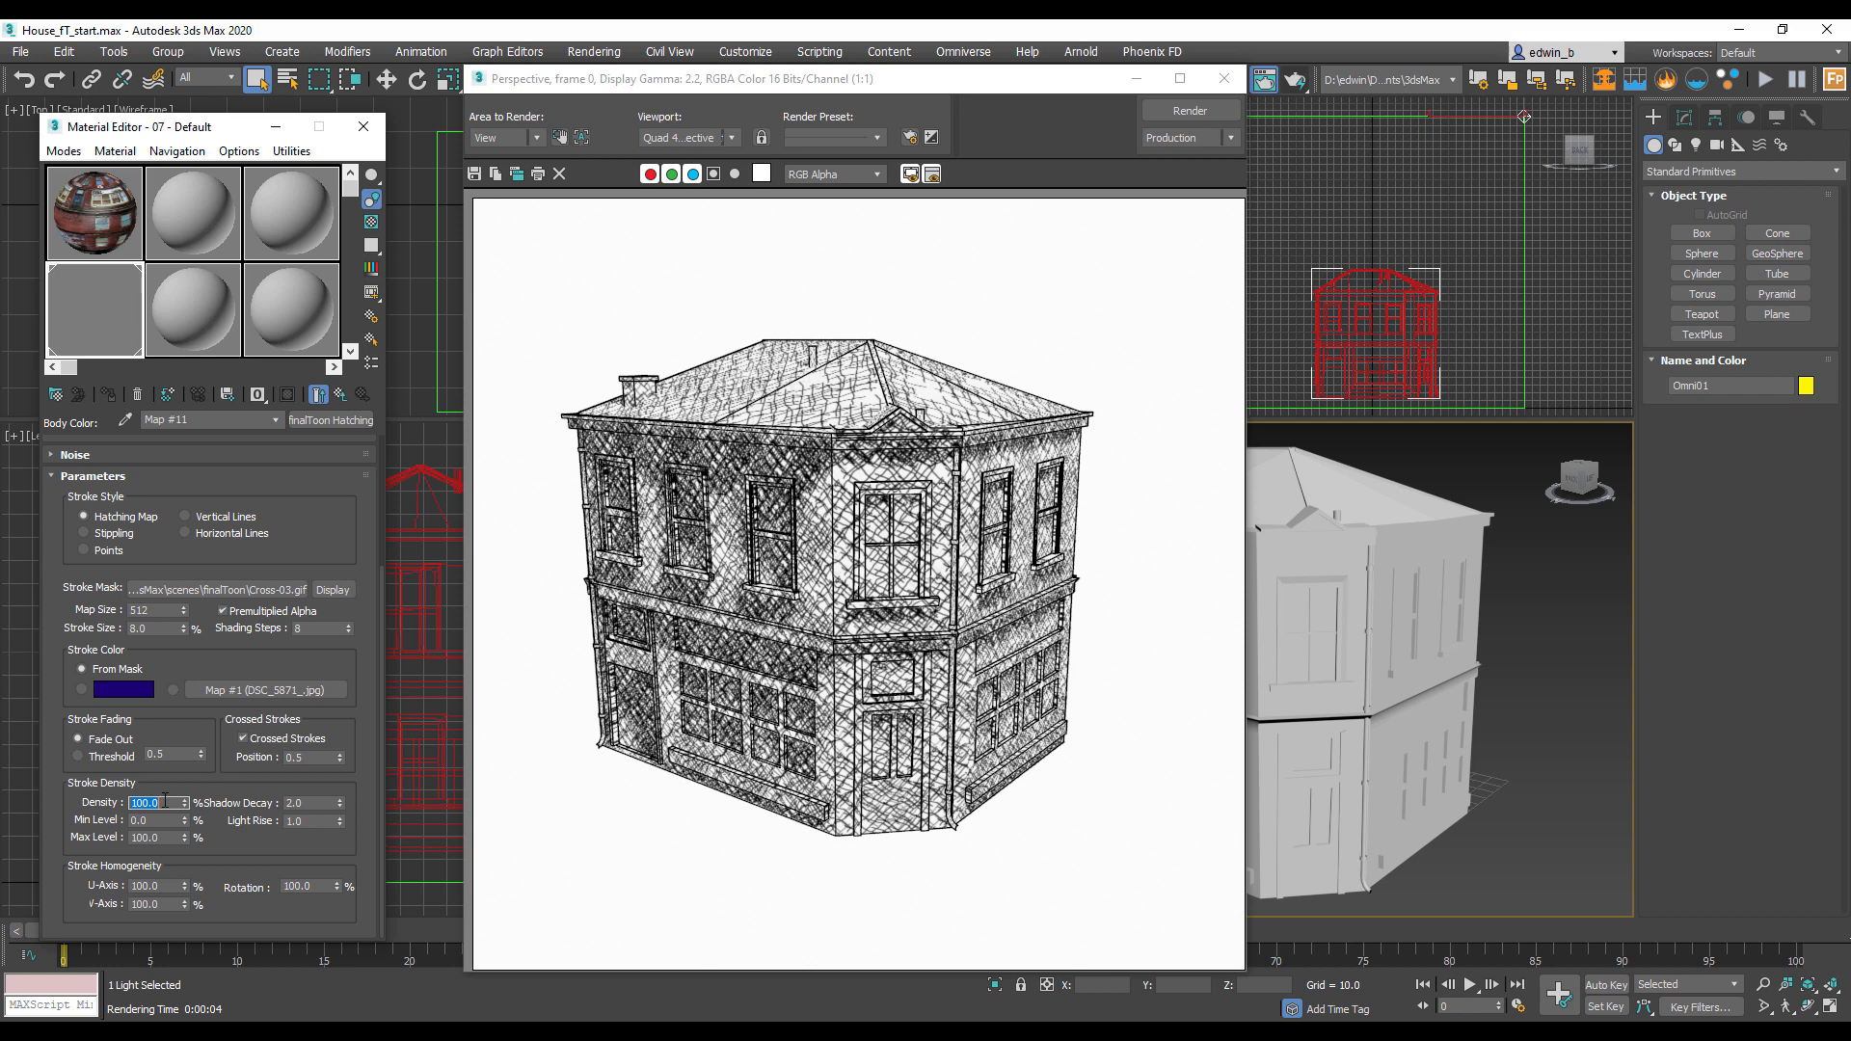
click(1188, 108)
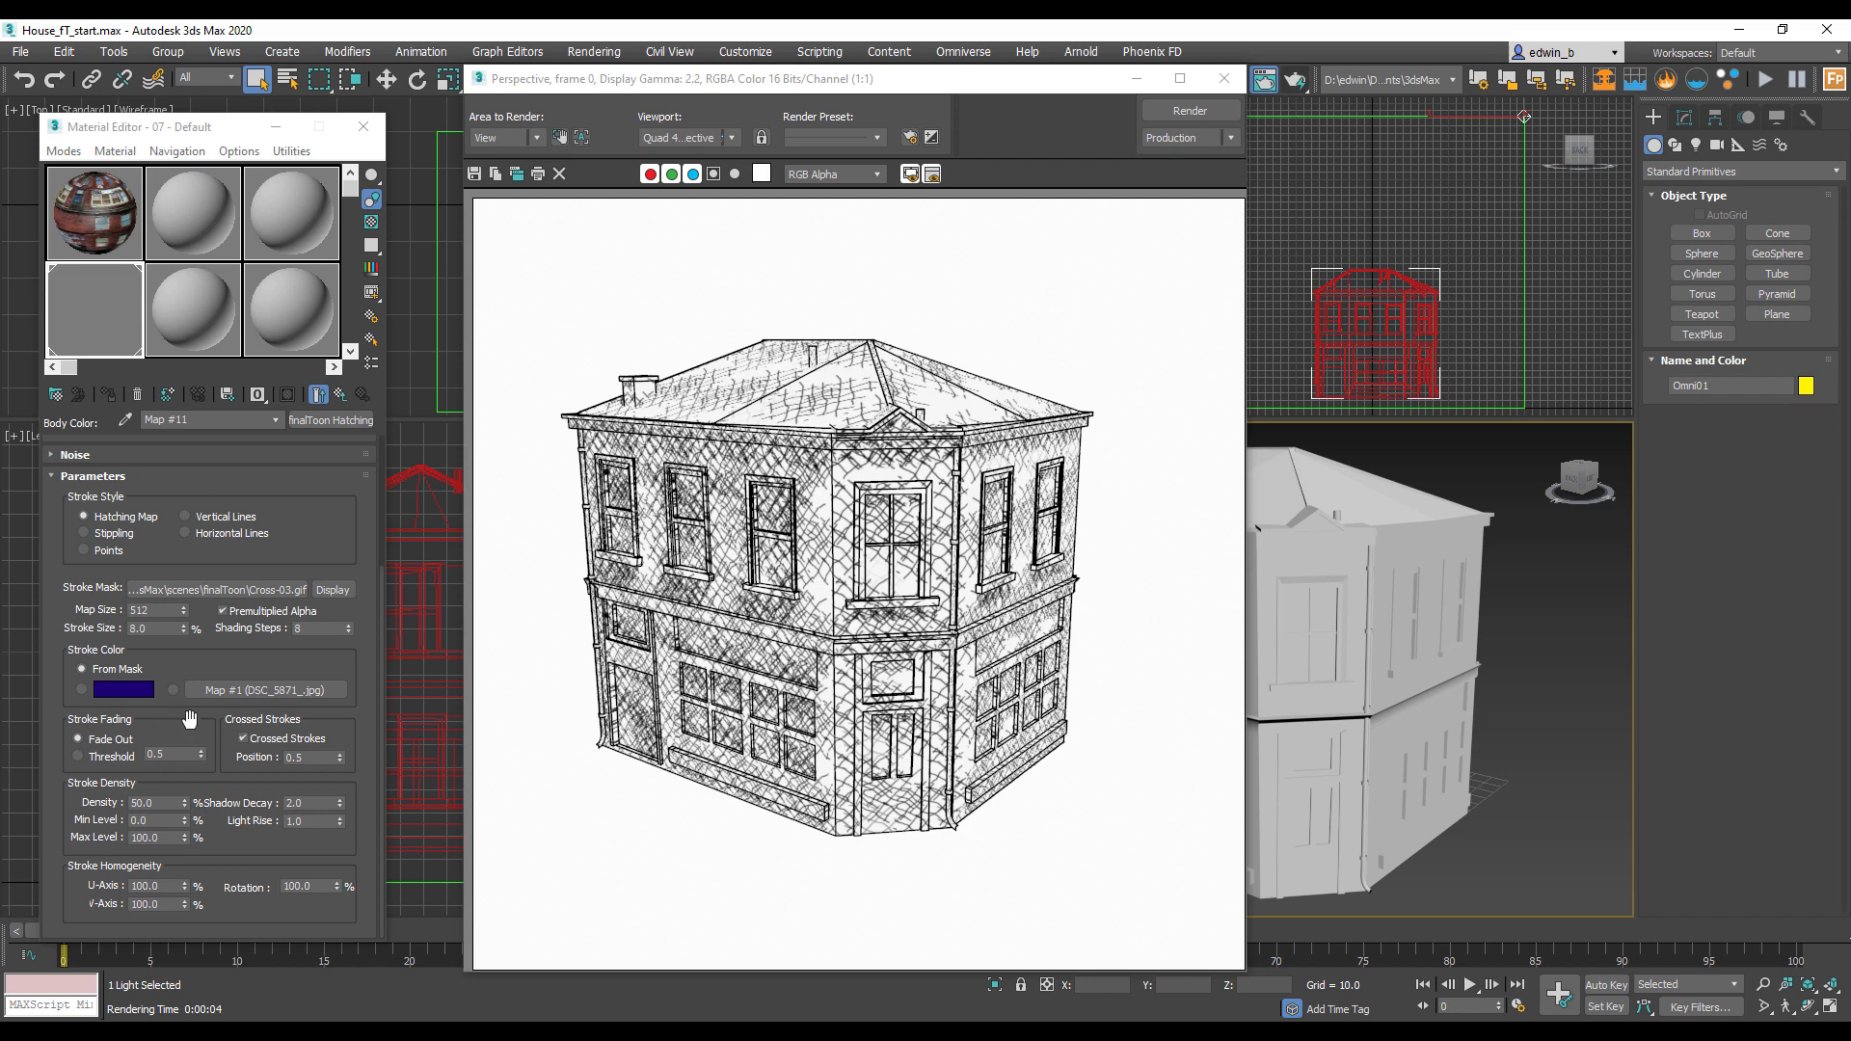
double_click(156, 803)
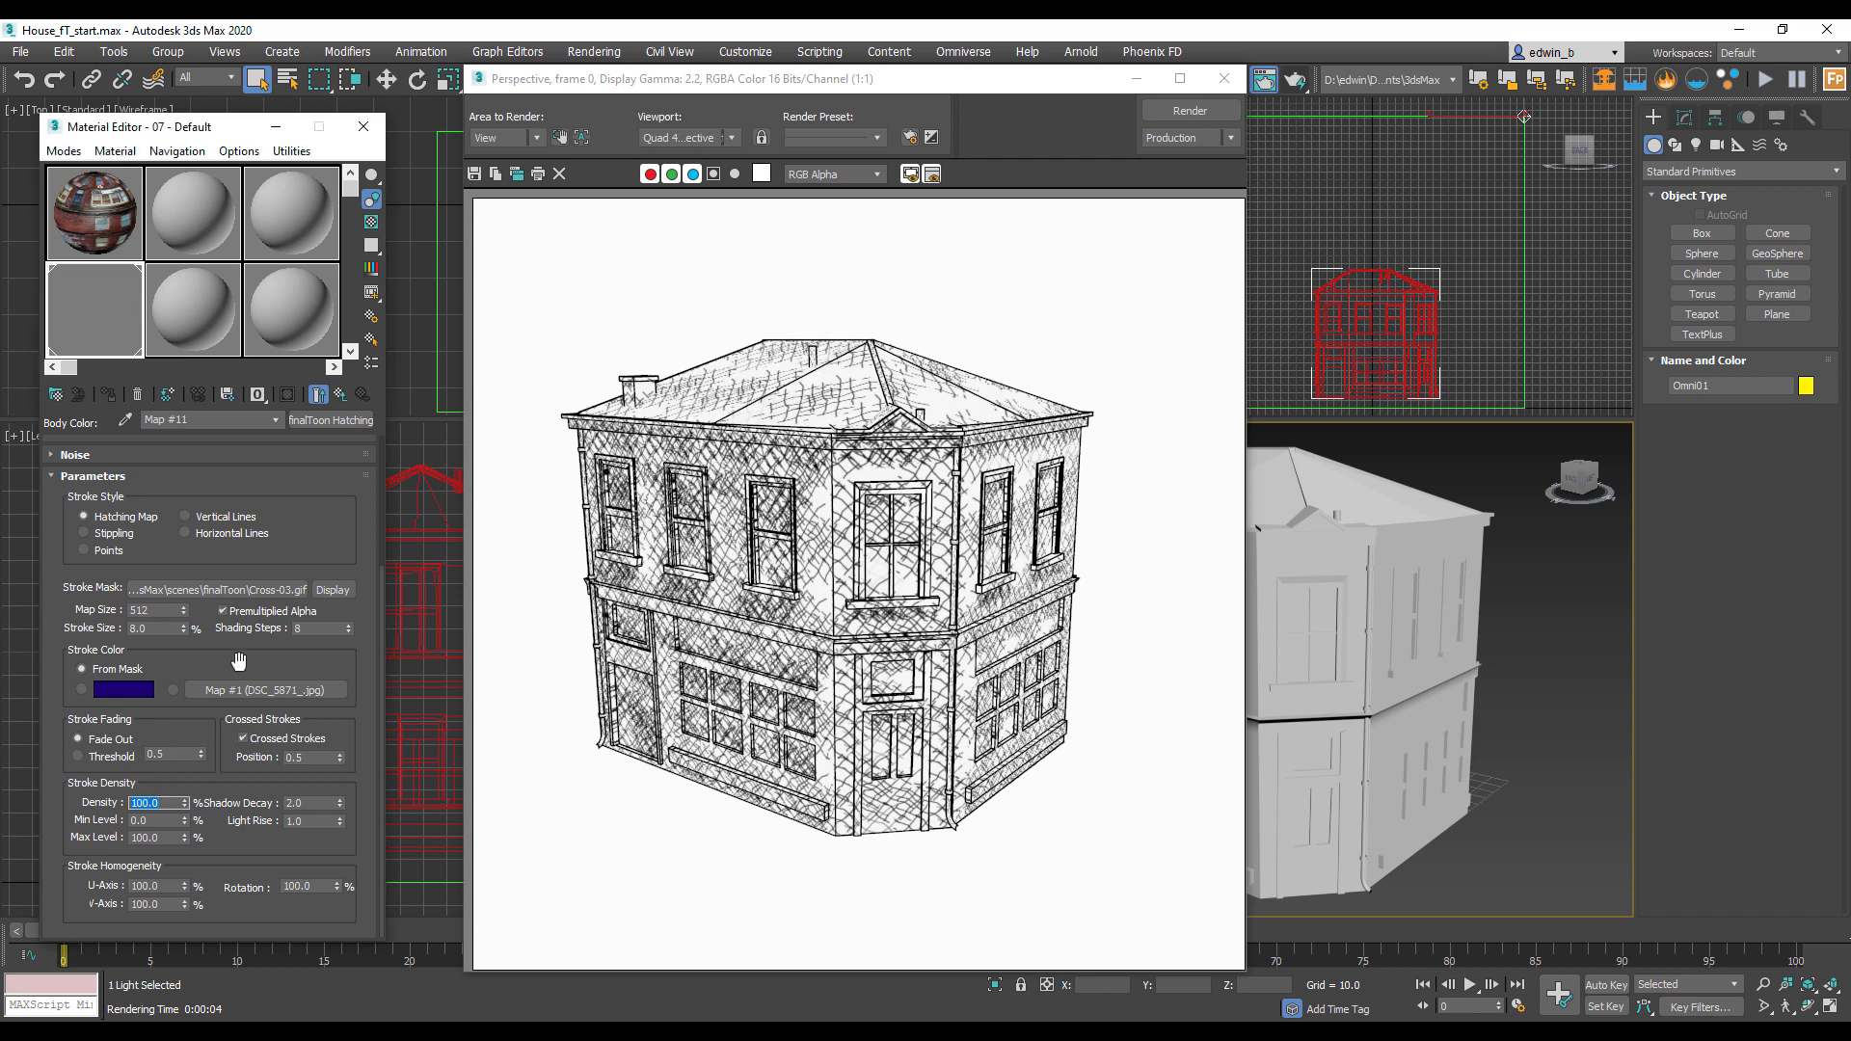
Step: Load Cross-01.gif as the stroke mask of the hatching map and render the perspective view
click(256, 591)
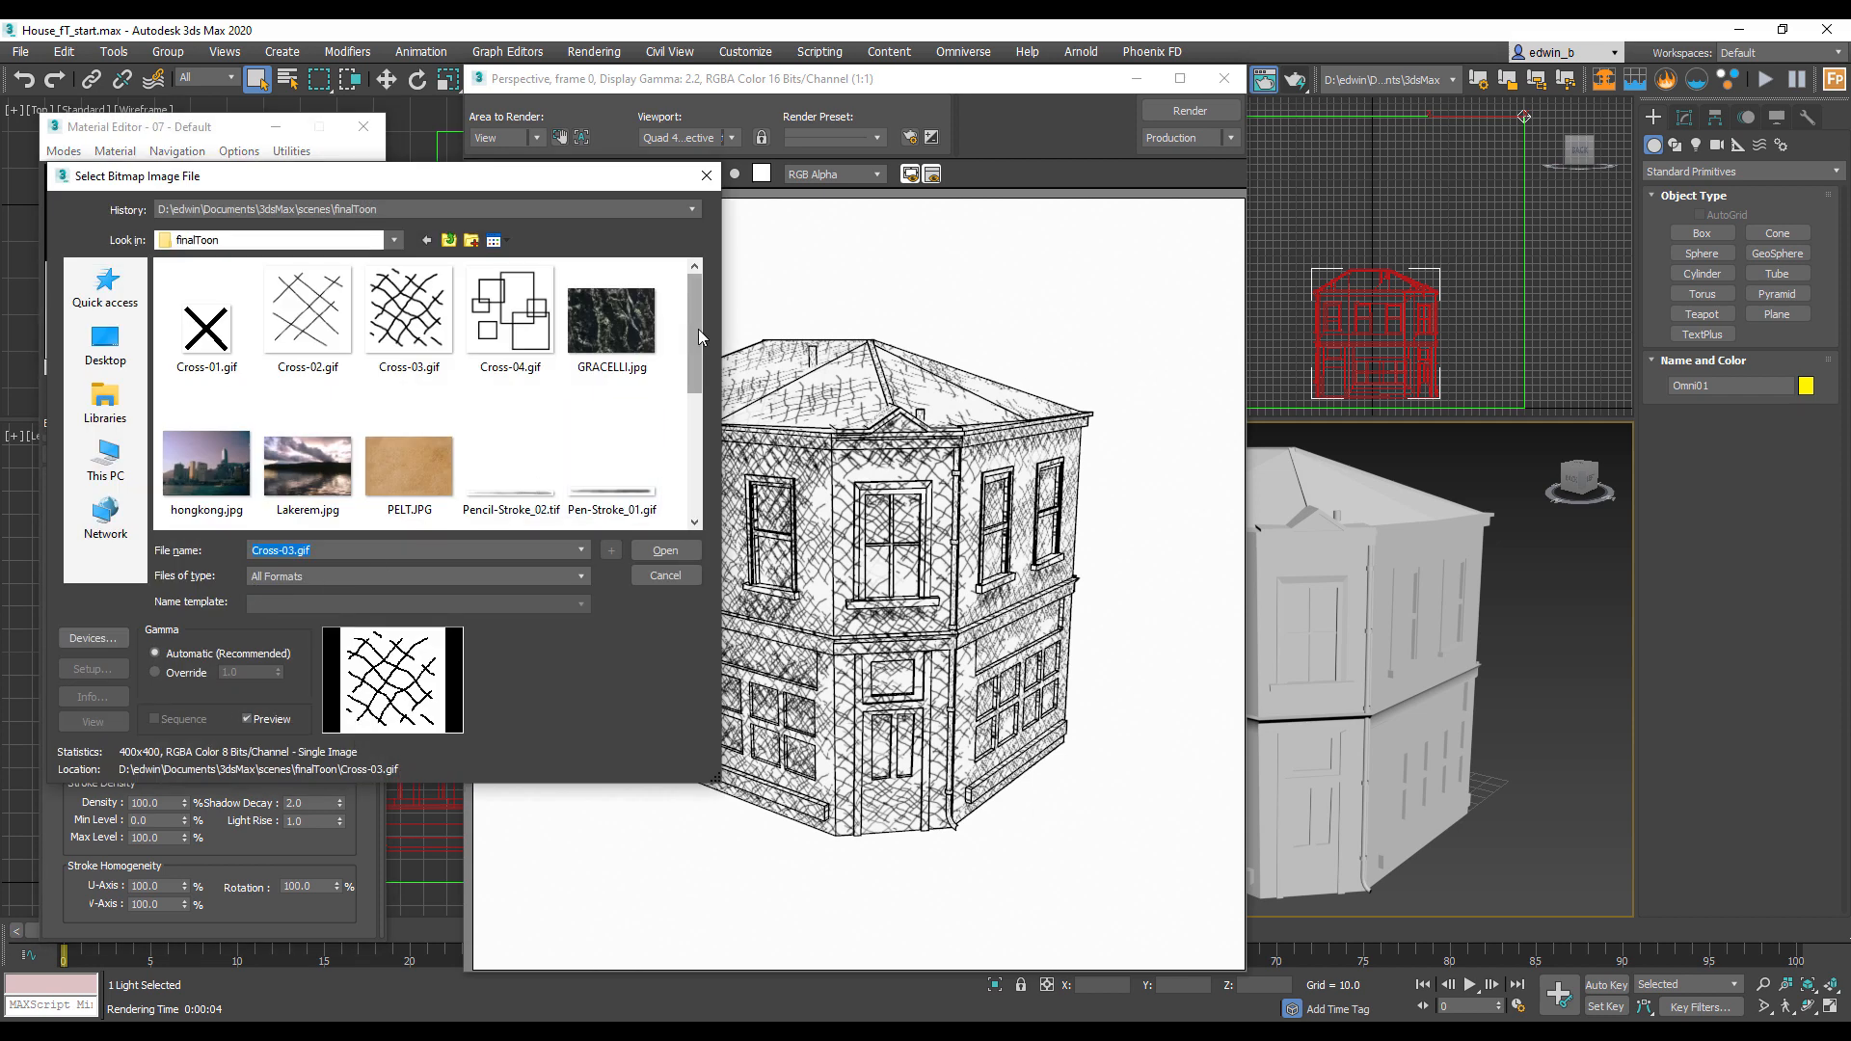
click(222, 325)
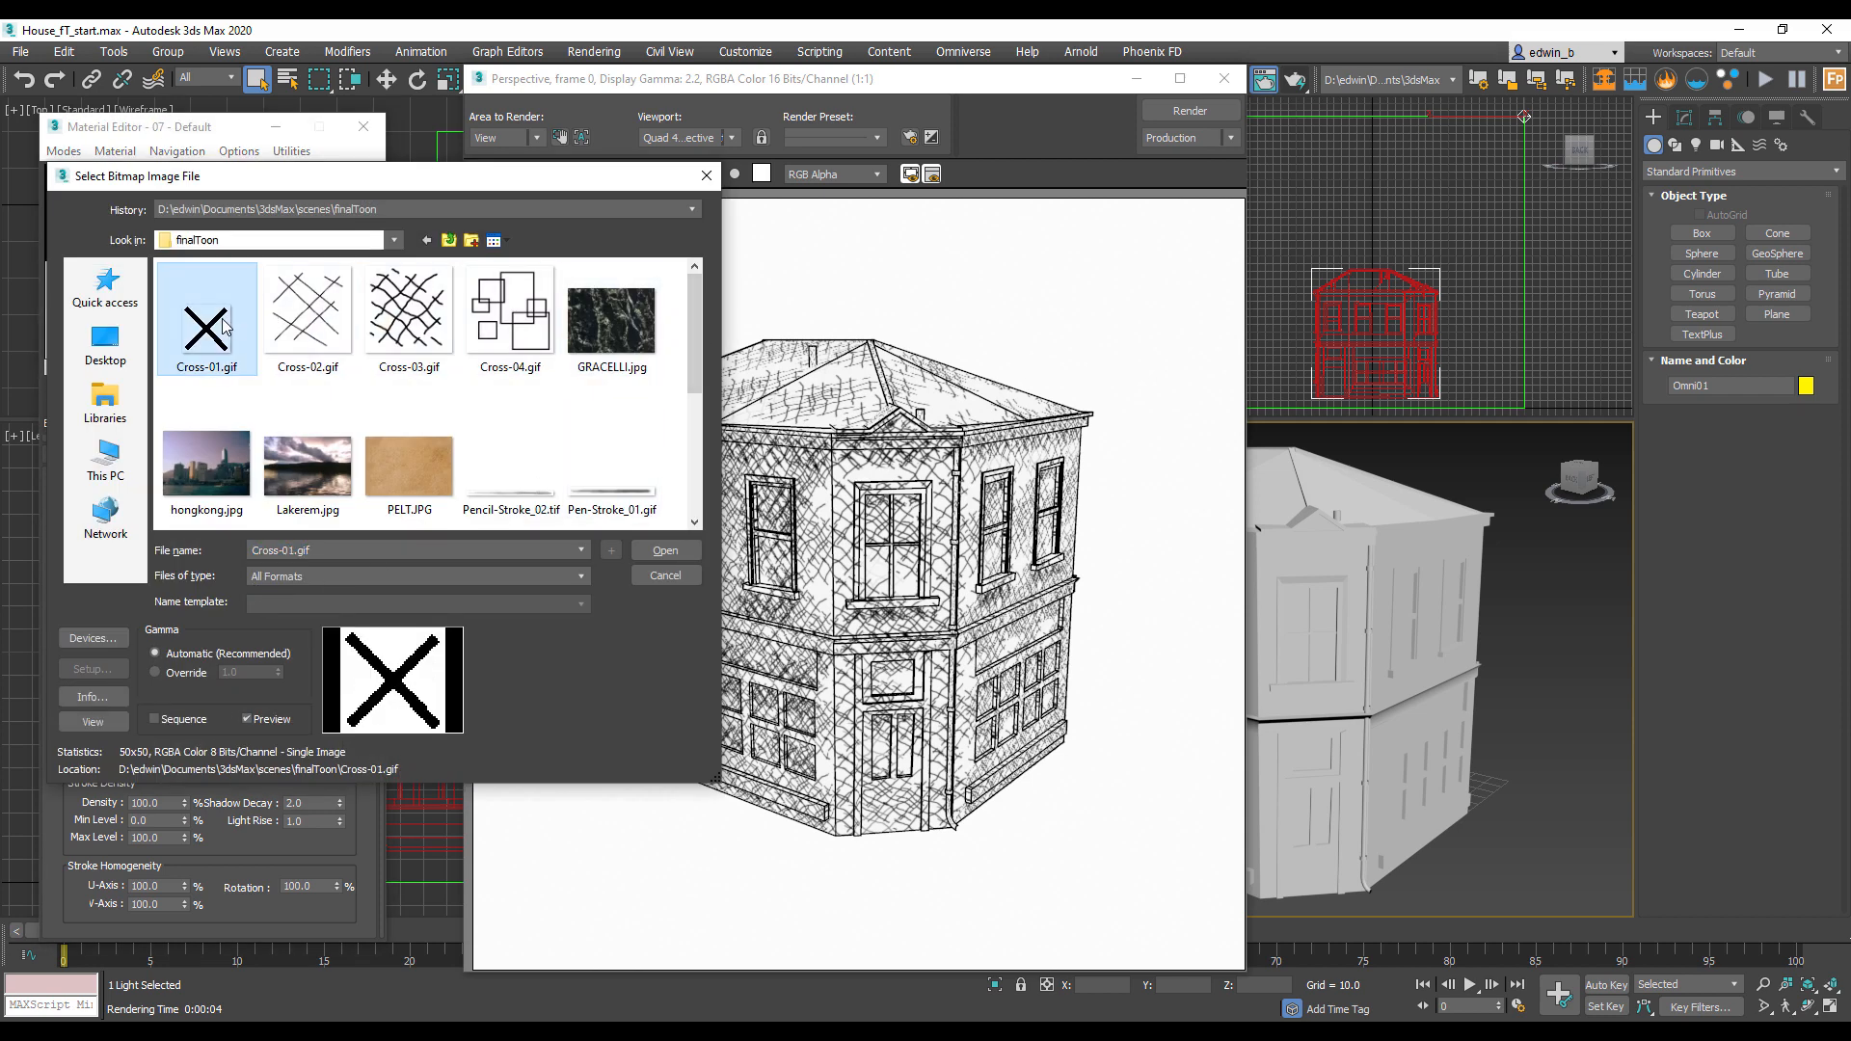
click(667, 551)
click(1182, 118)
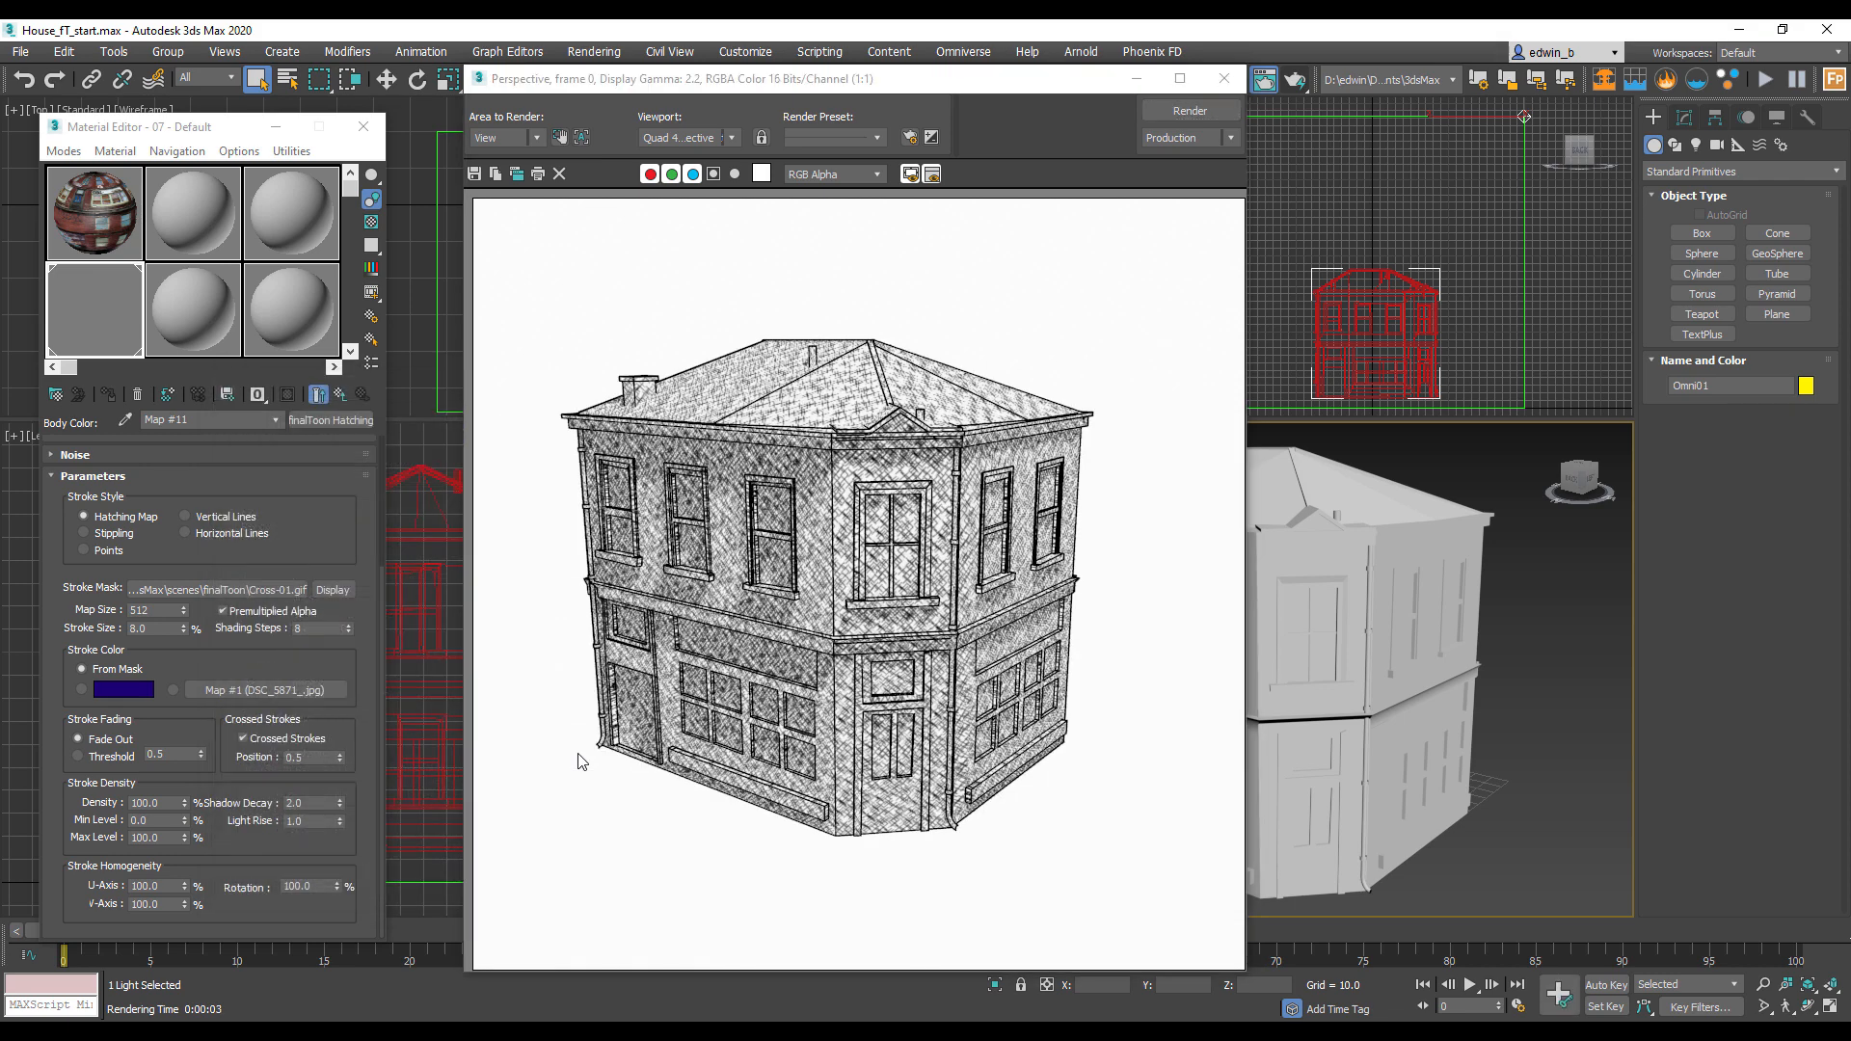
Step: Set the Stroke Size of the hatching map to 4% and render the house again
double_click(157, 628)
text(4)
key(Return)
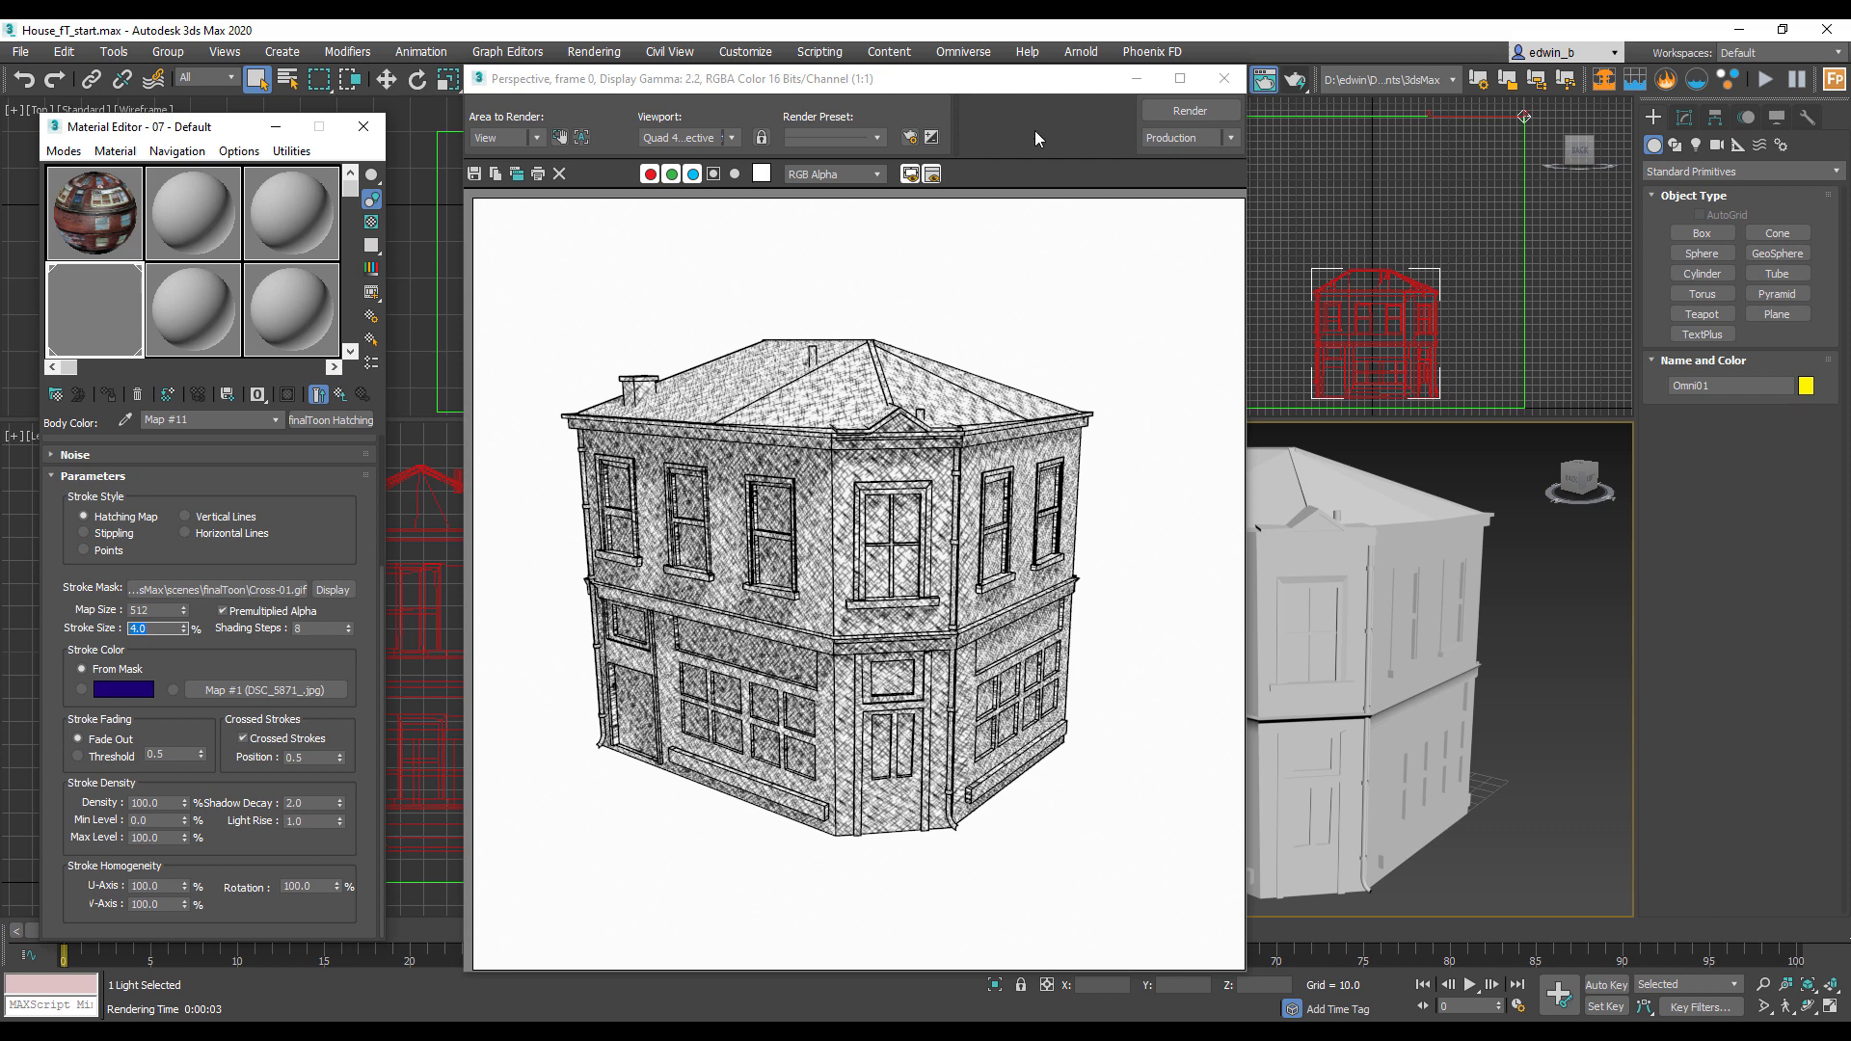
click(1202, 112)
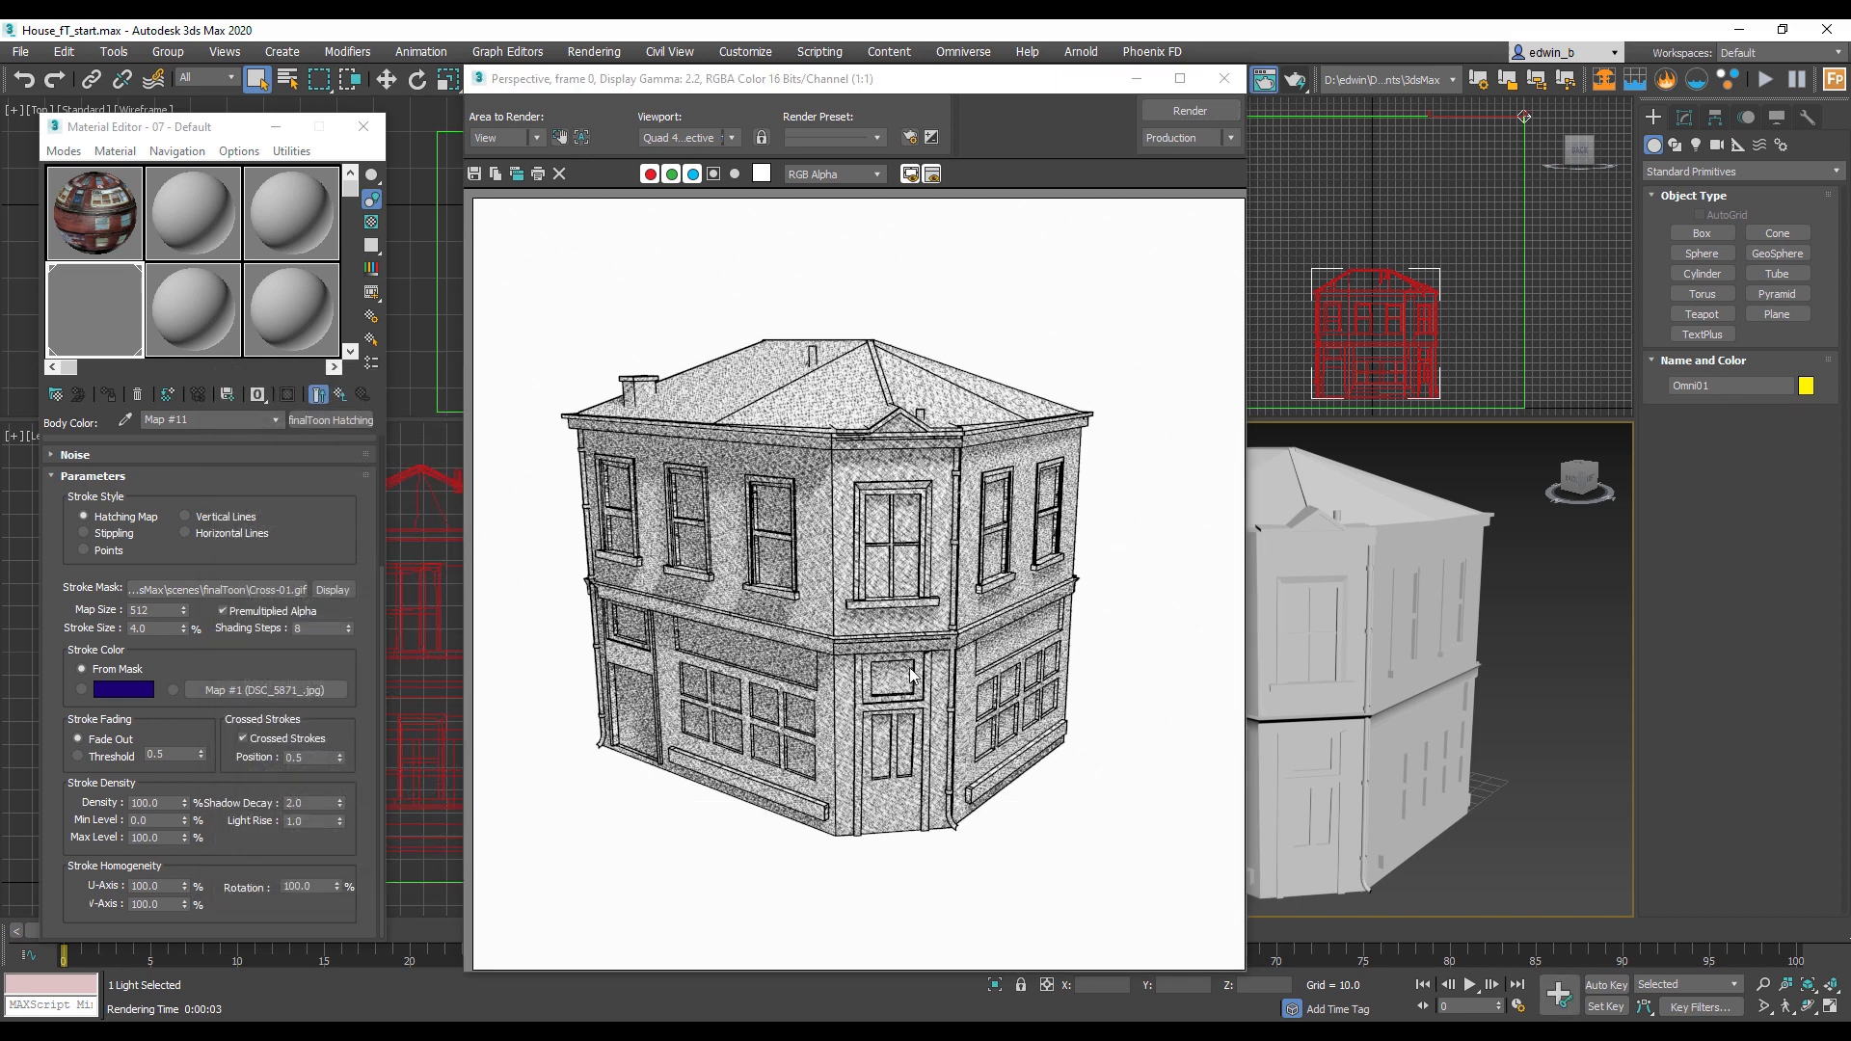
Step: Render the house with a stroke density Max Level of 70% and restore the Max Level to 100%
double_click(162, 838)
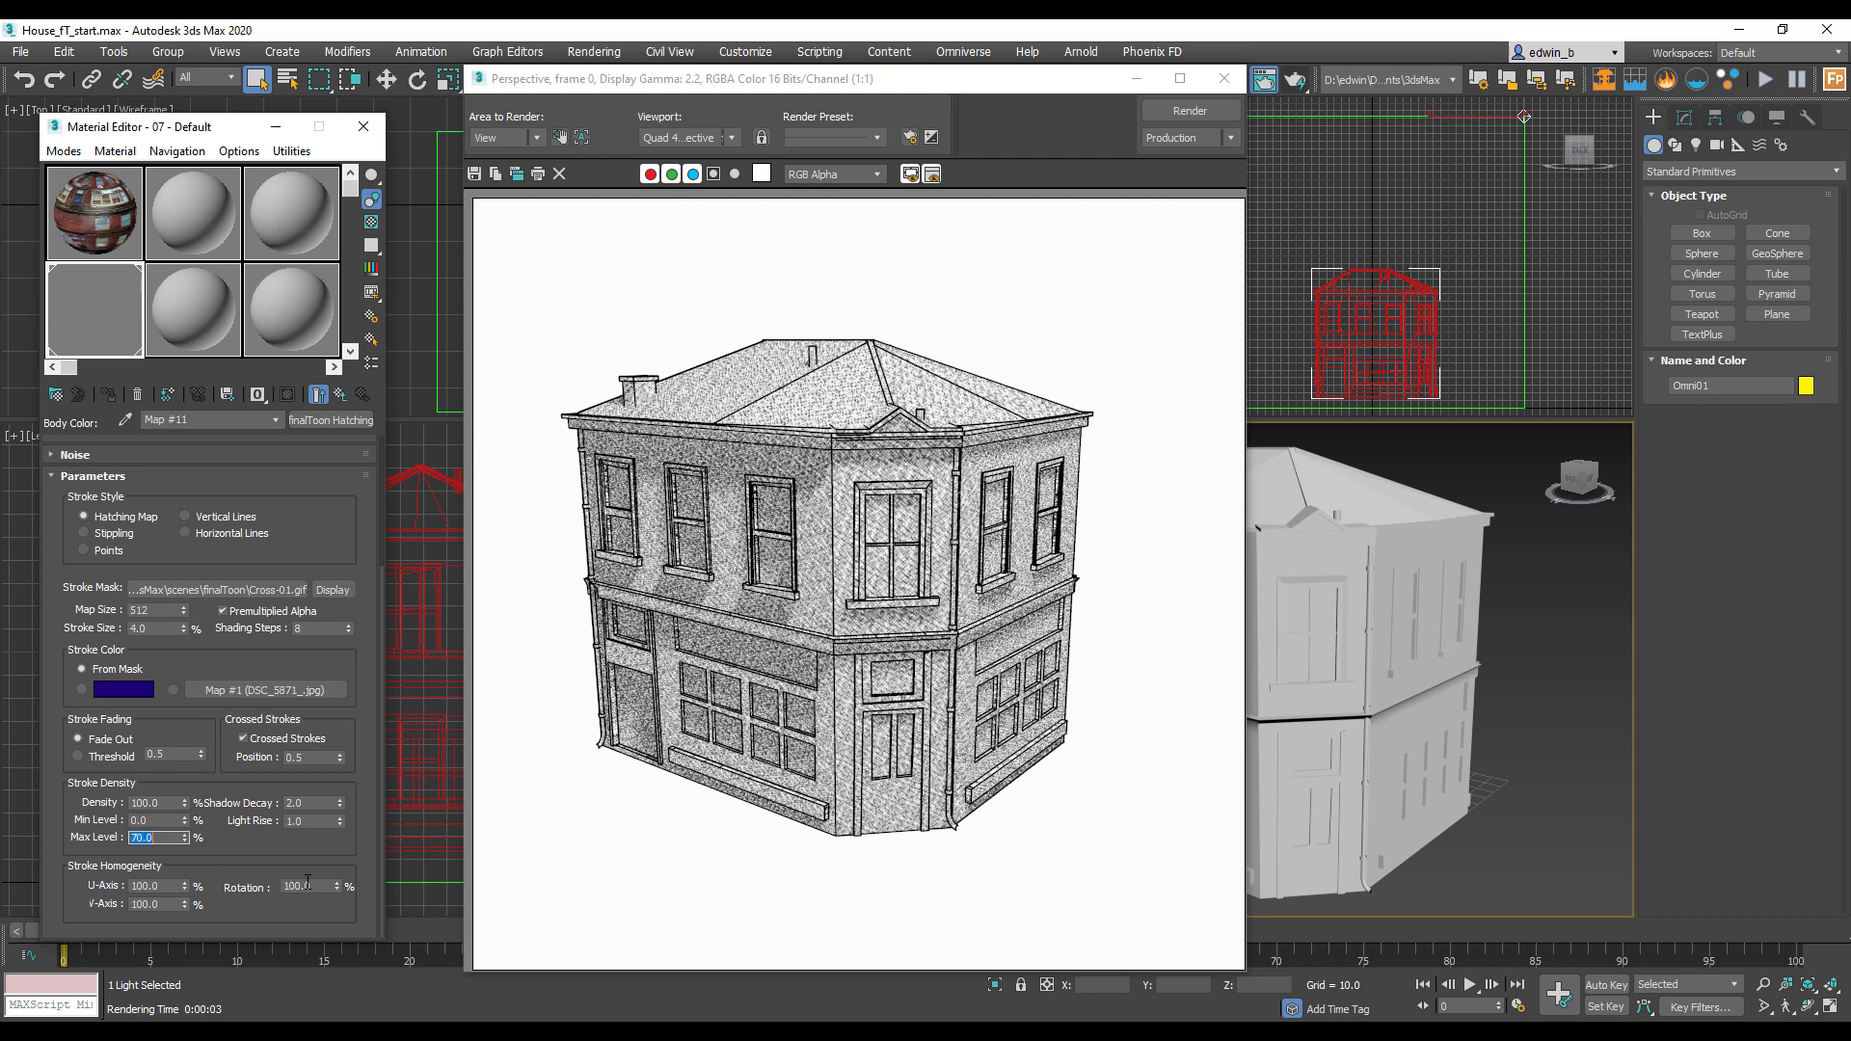
click(1191, 112)
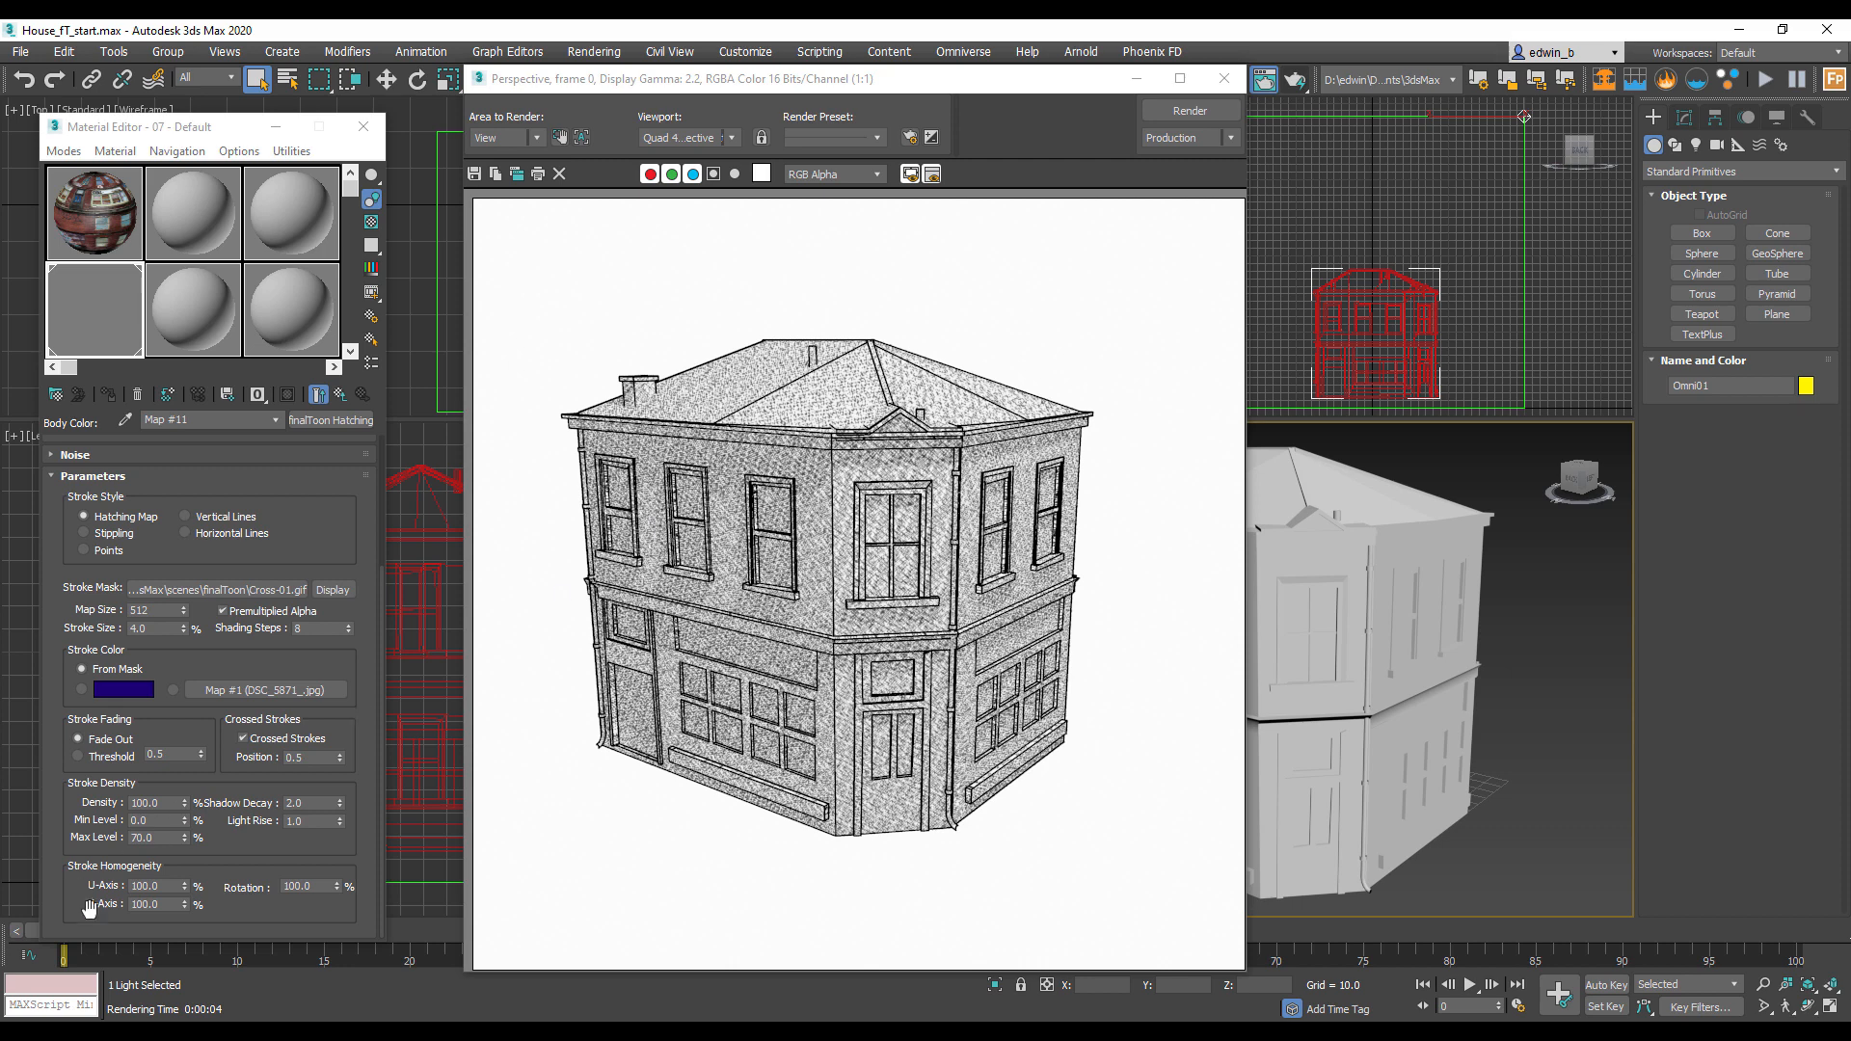
double_click(162, 838)
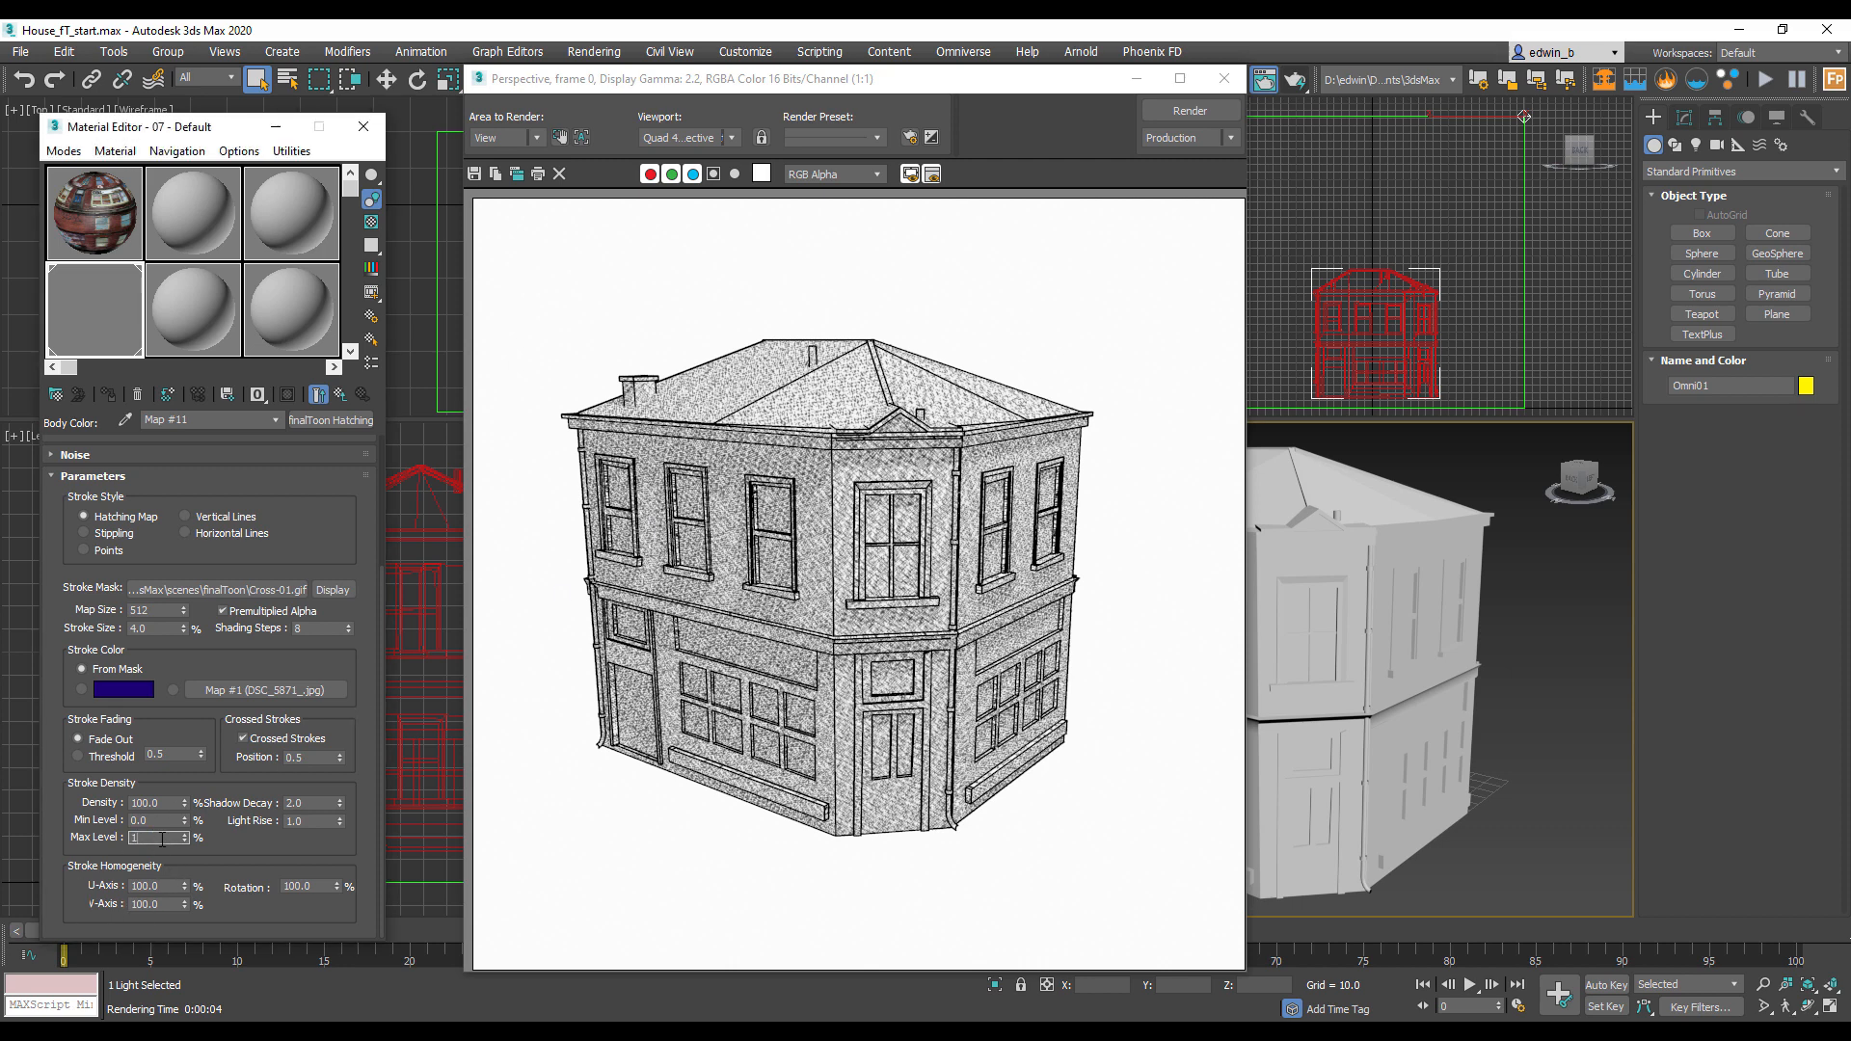
Step: Load Cross-04.gif as the stroke mask and display the mask image to check its overlapping squares
click(227, 592)
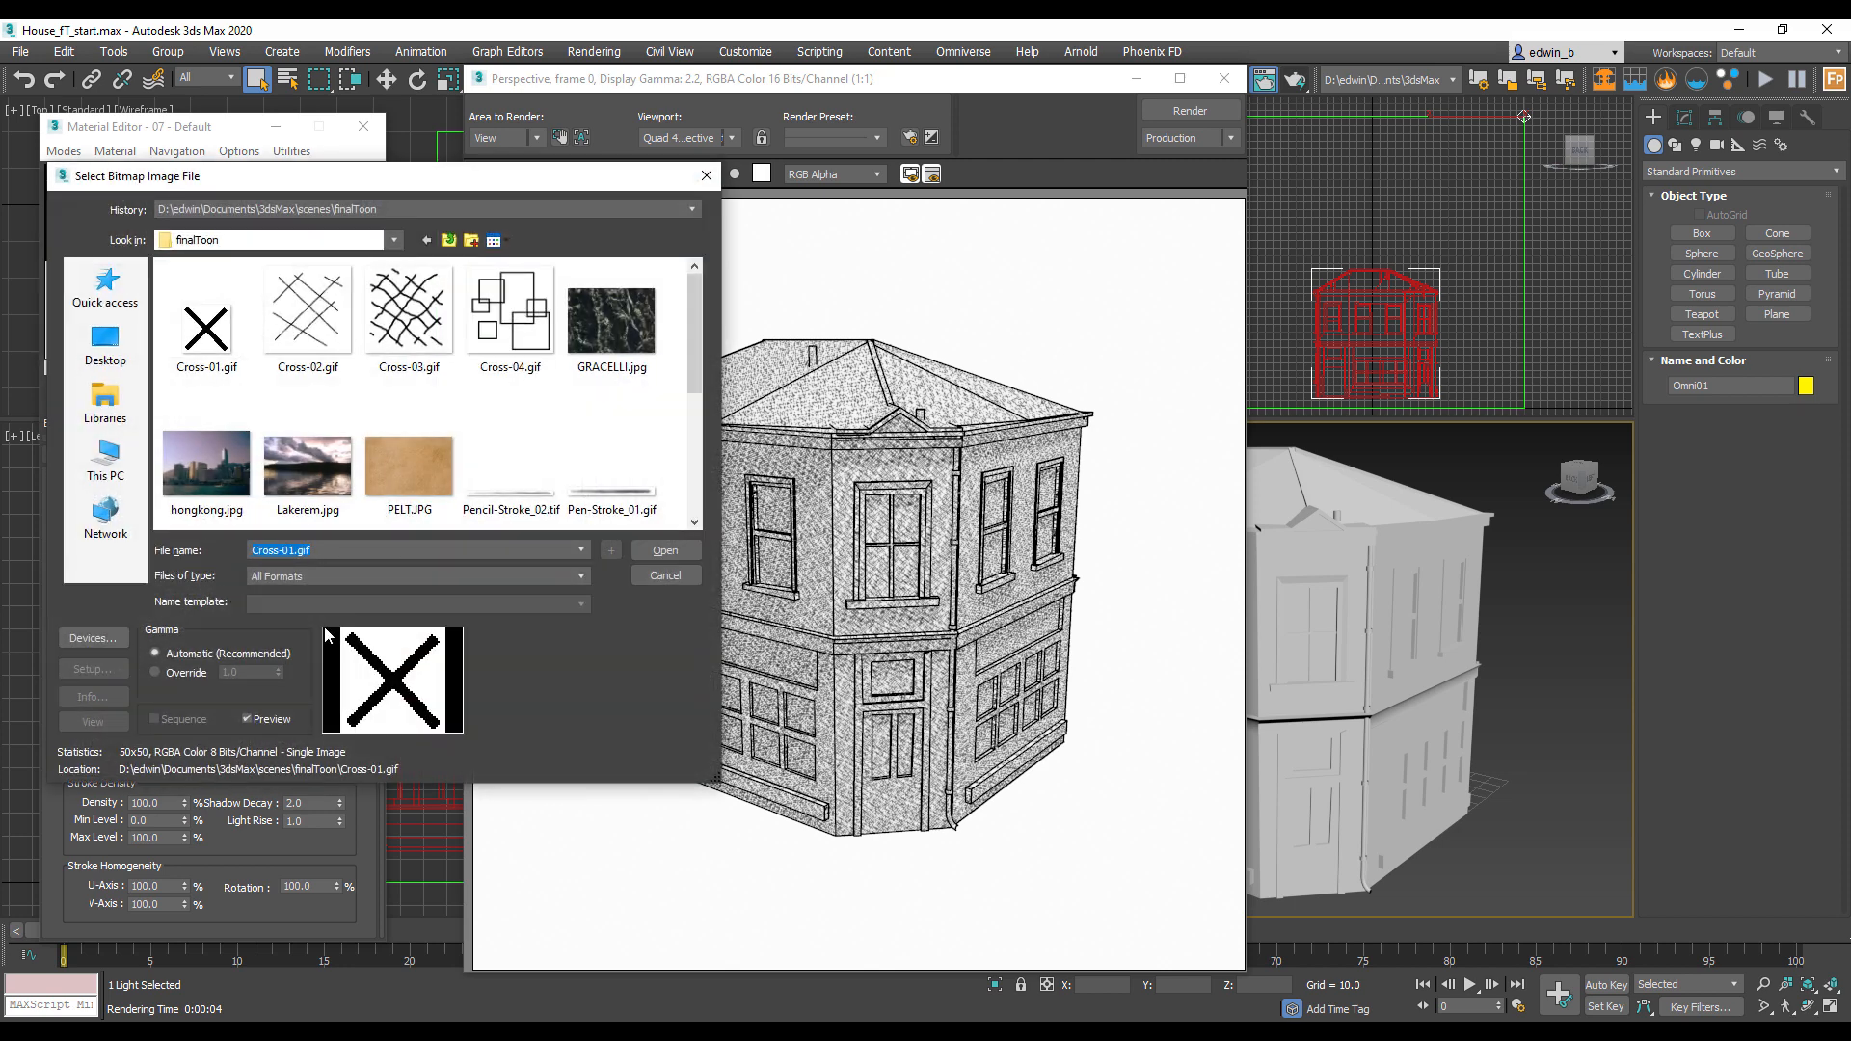
click(517, 317)
click(658, 554)
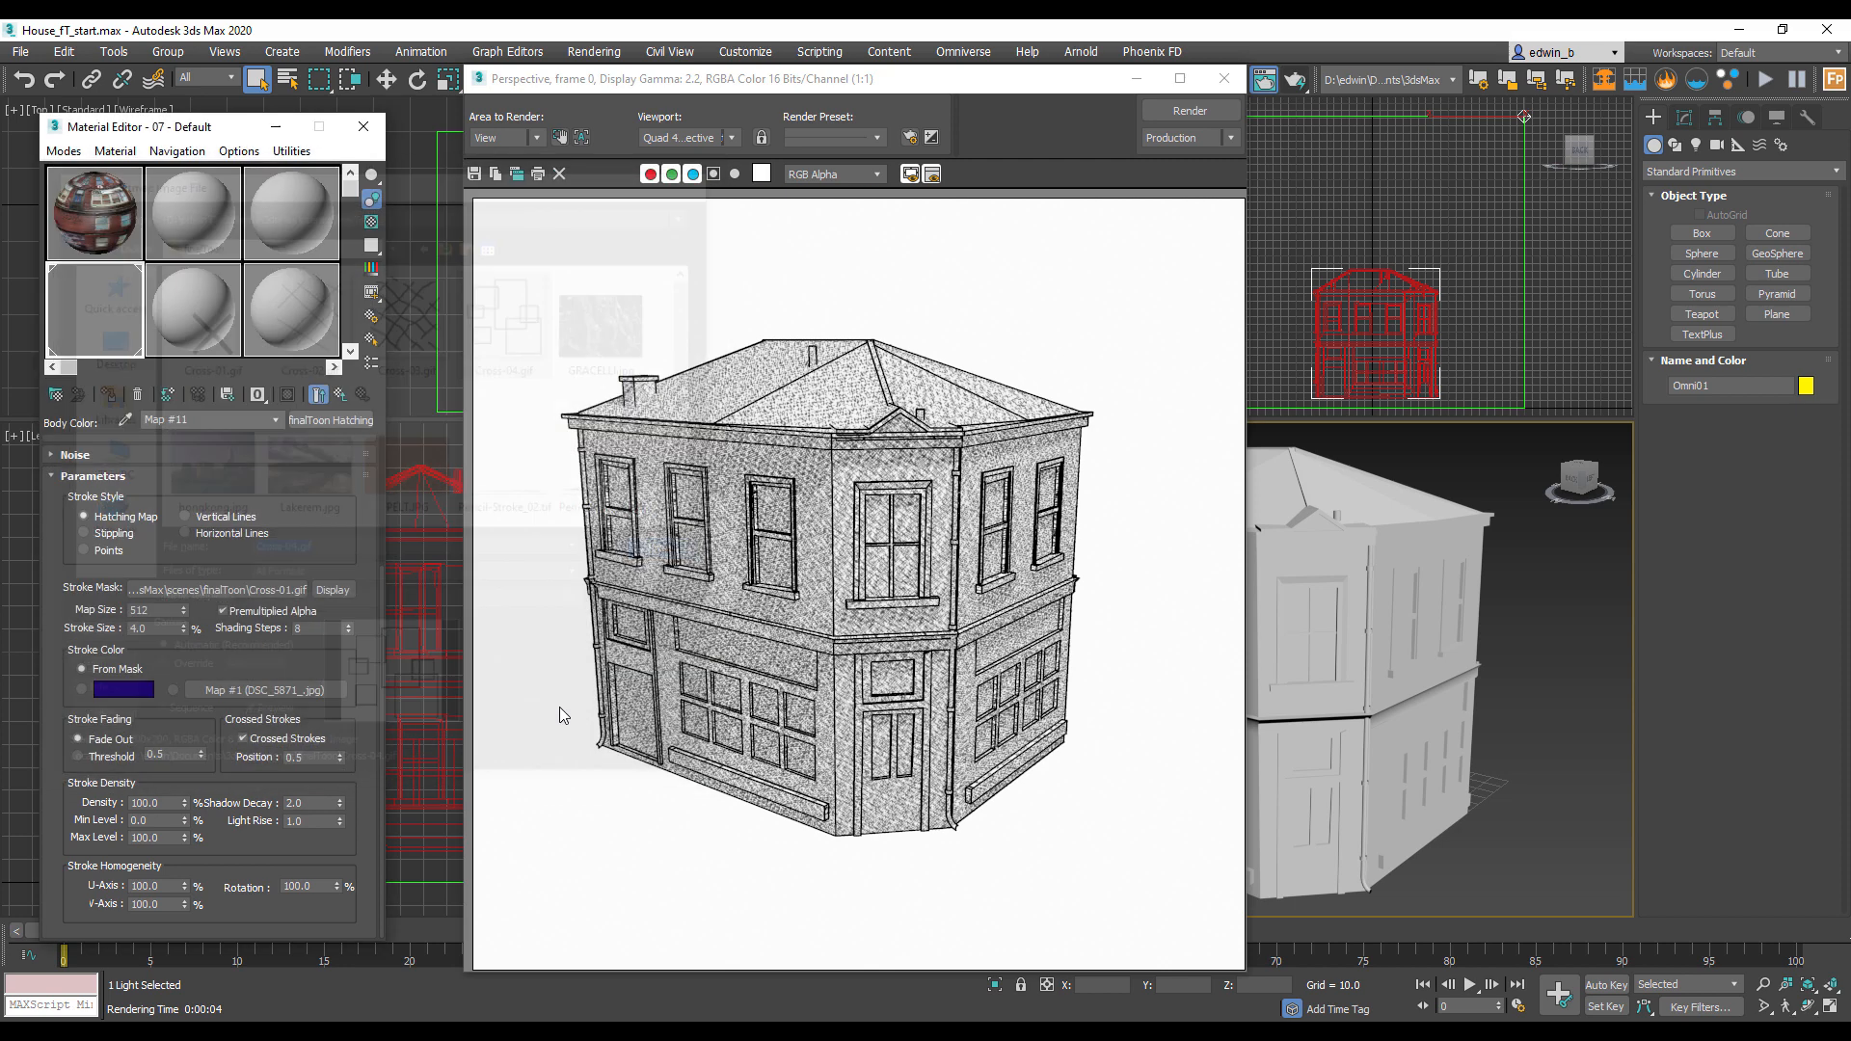
click(332, 589)
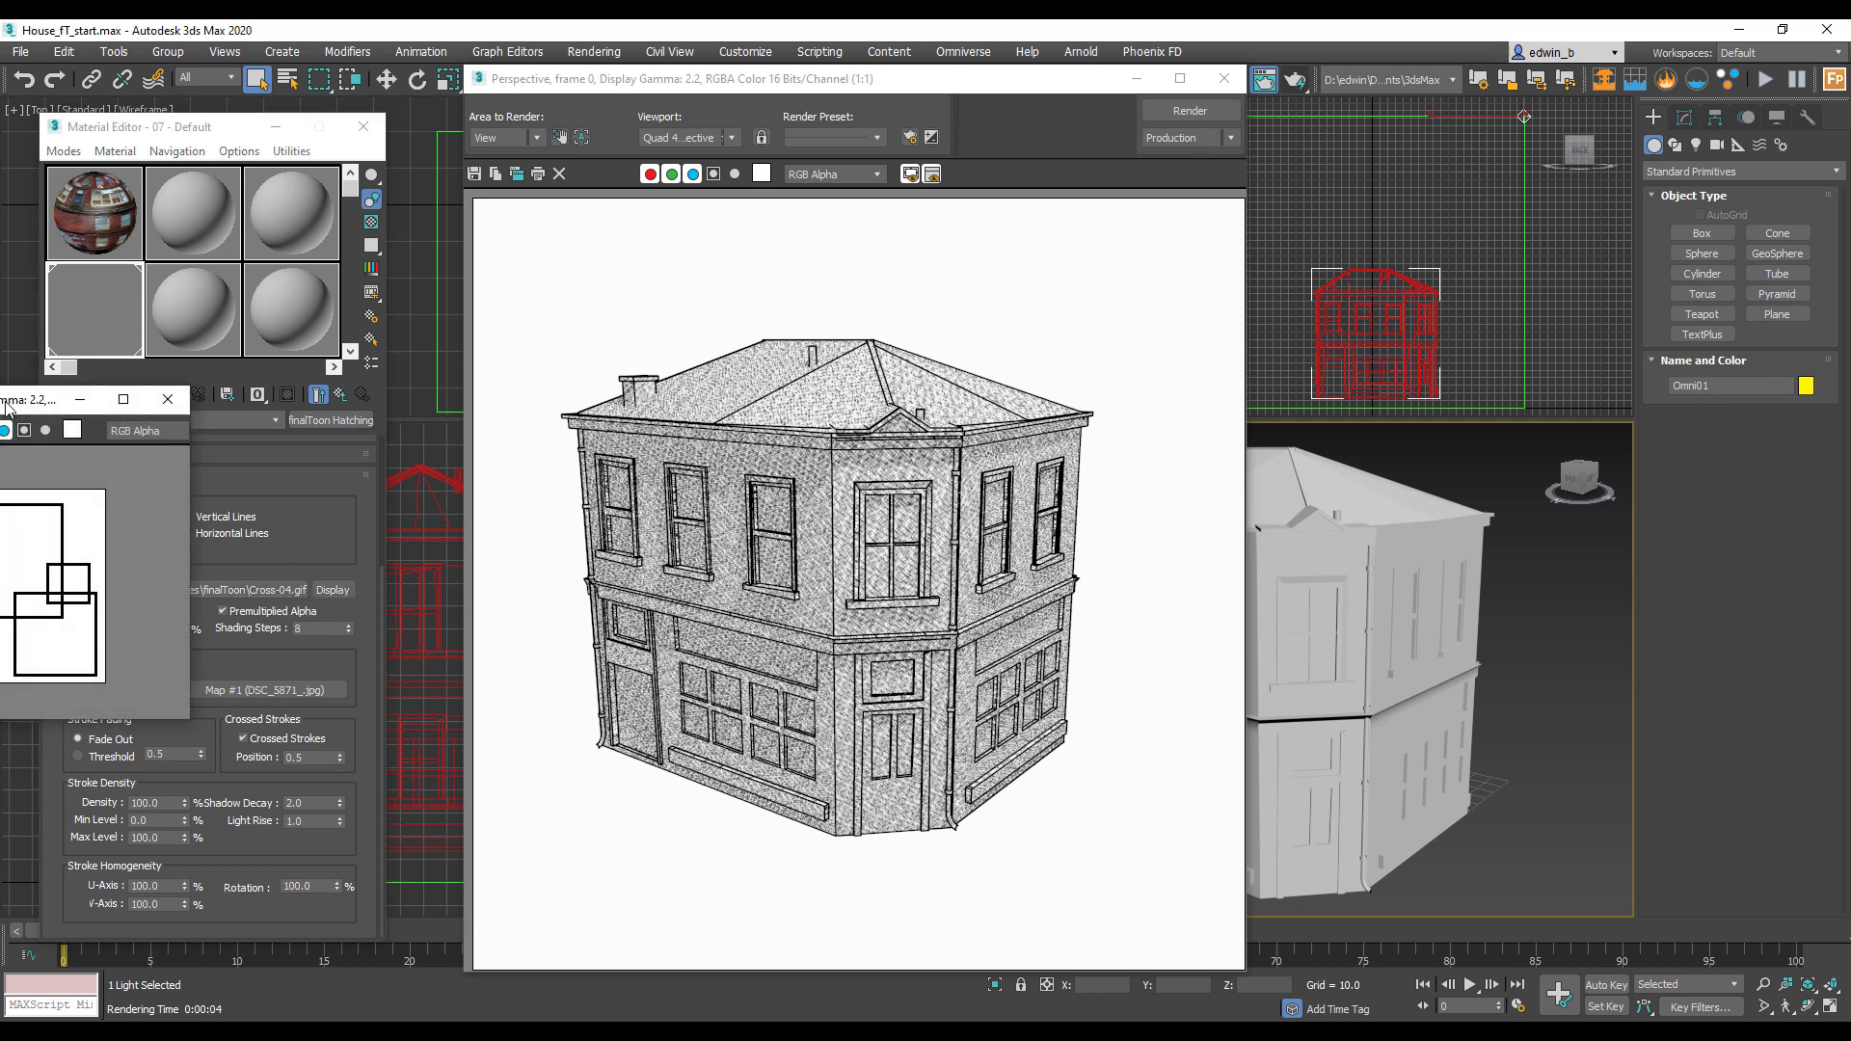
drag(5, 405, 443, 421)
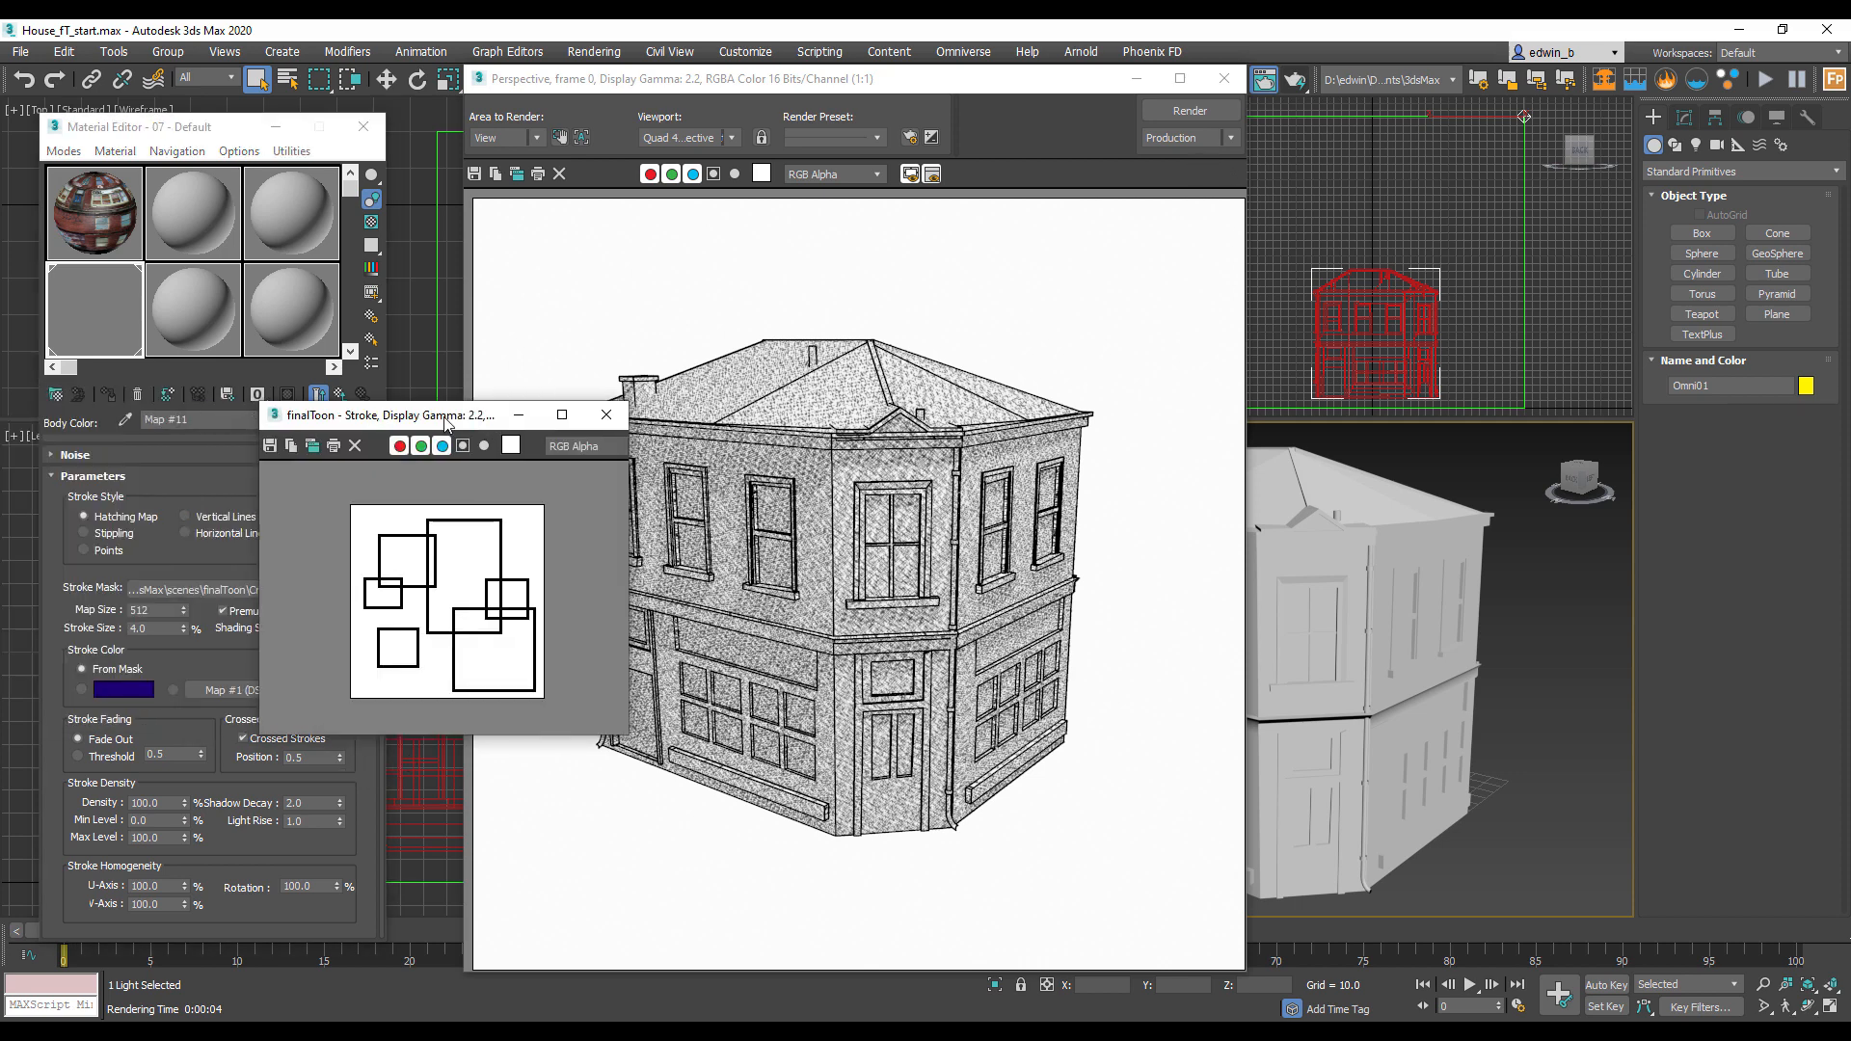
click(605, 414)
Step: Render the house with the squares mask, set Stroke Size to 15% and render it again
click(1192, 111)
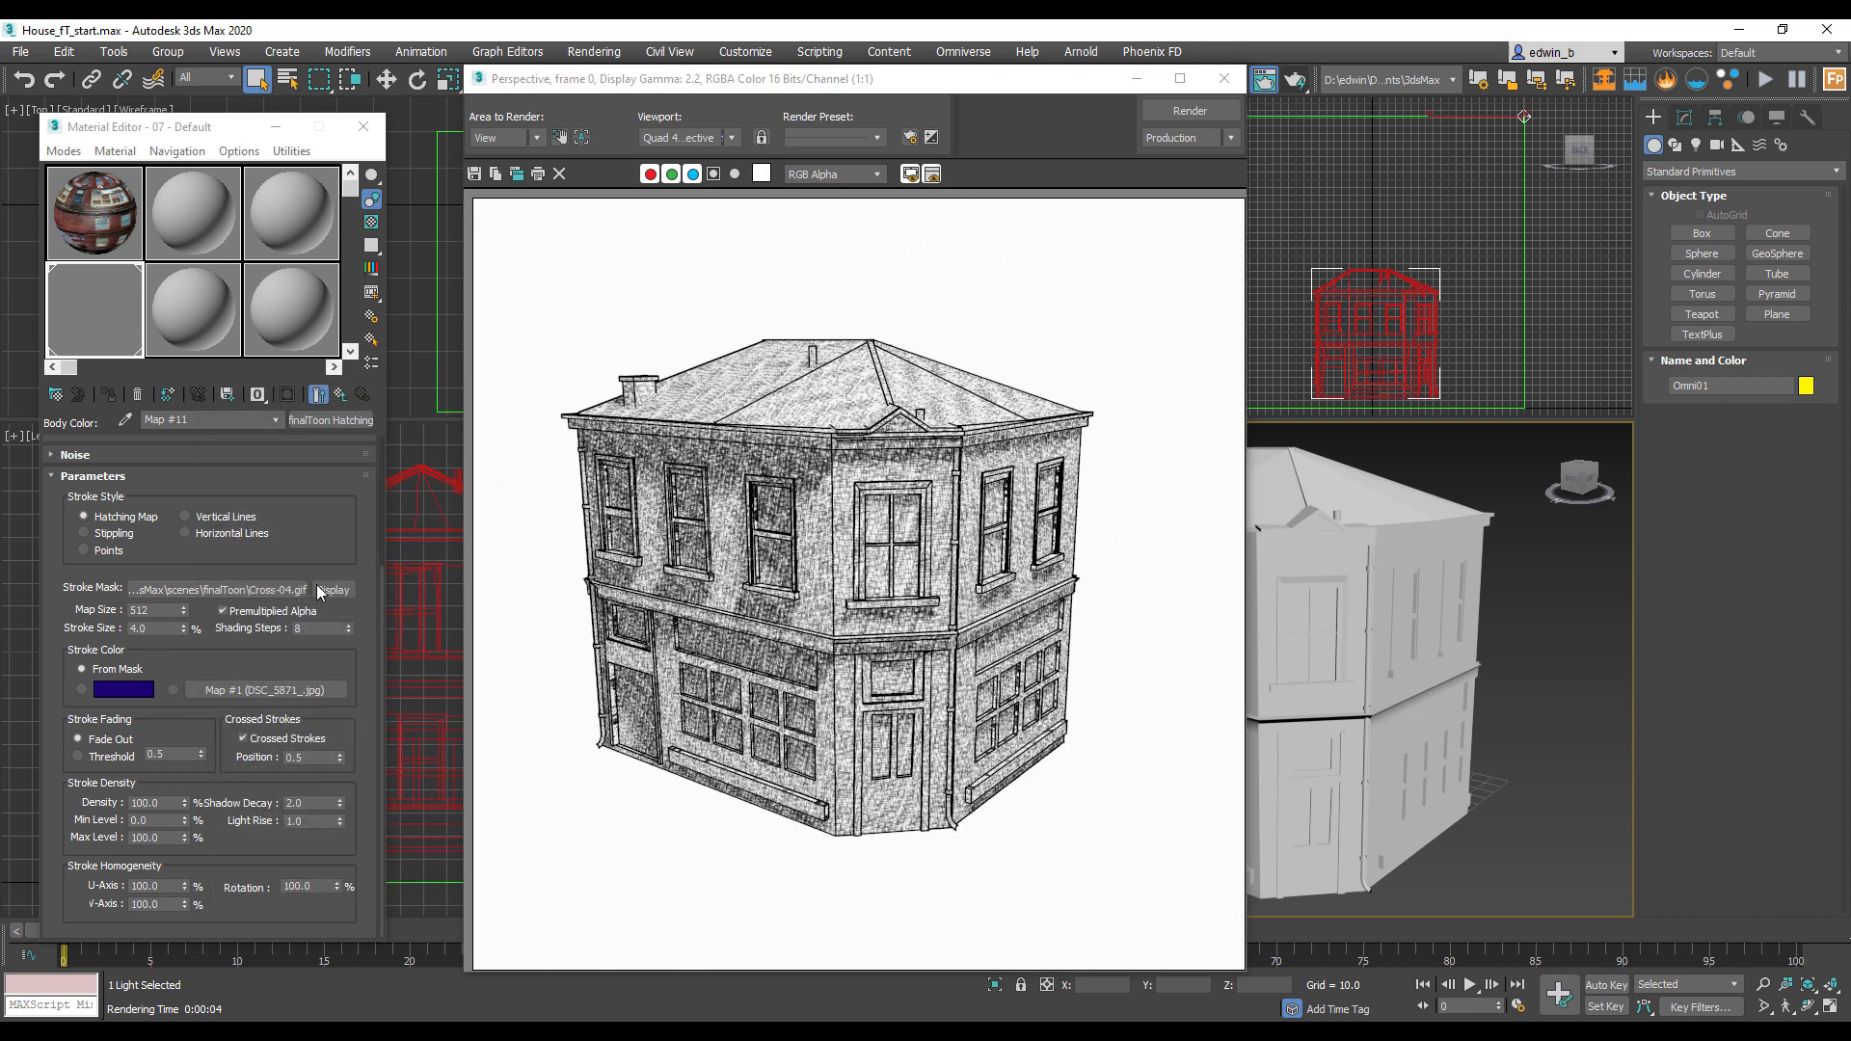
double_click(161, 624)
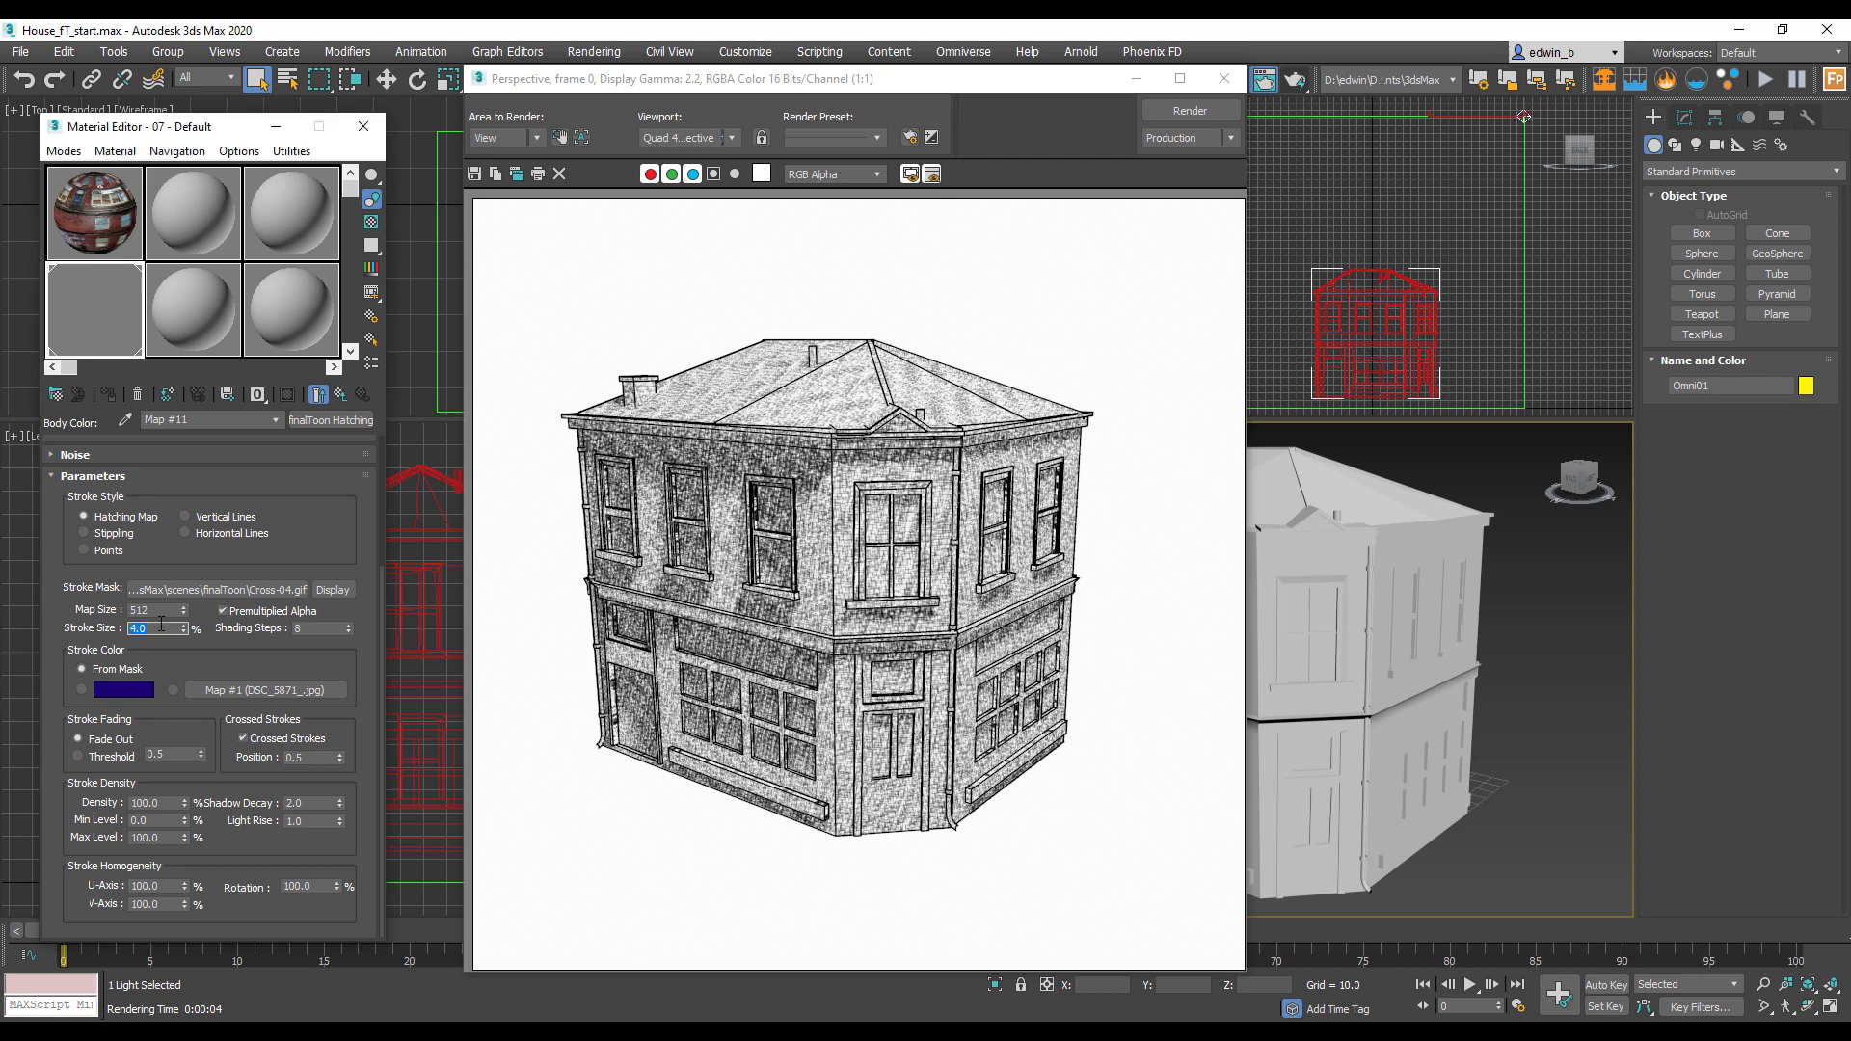
click(1165, 114)
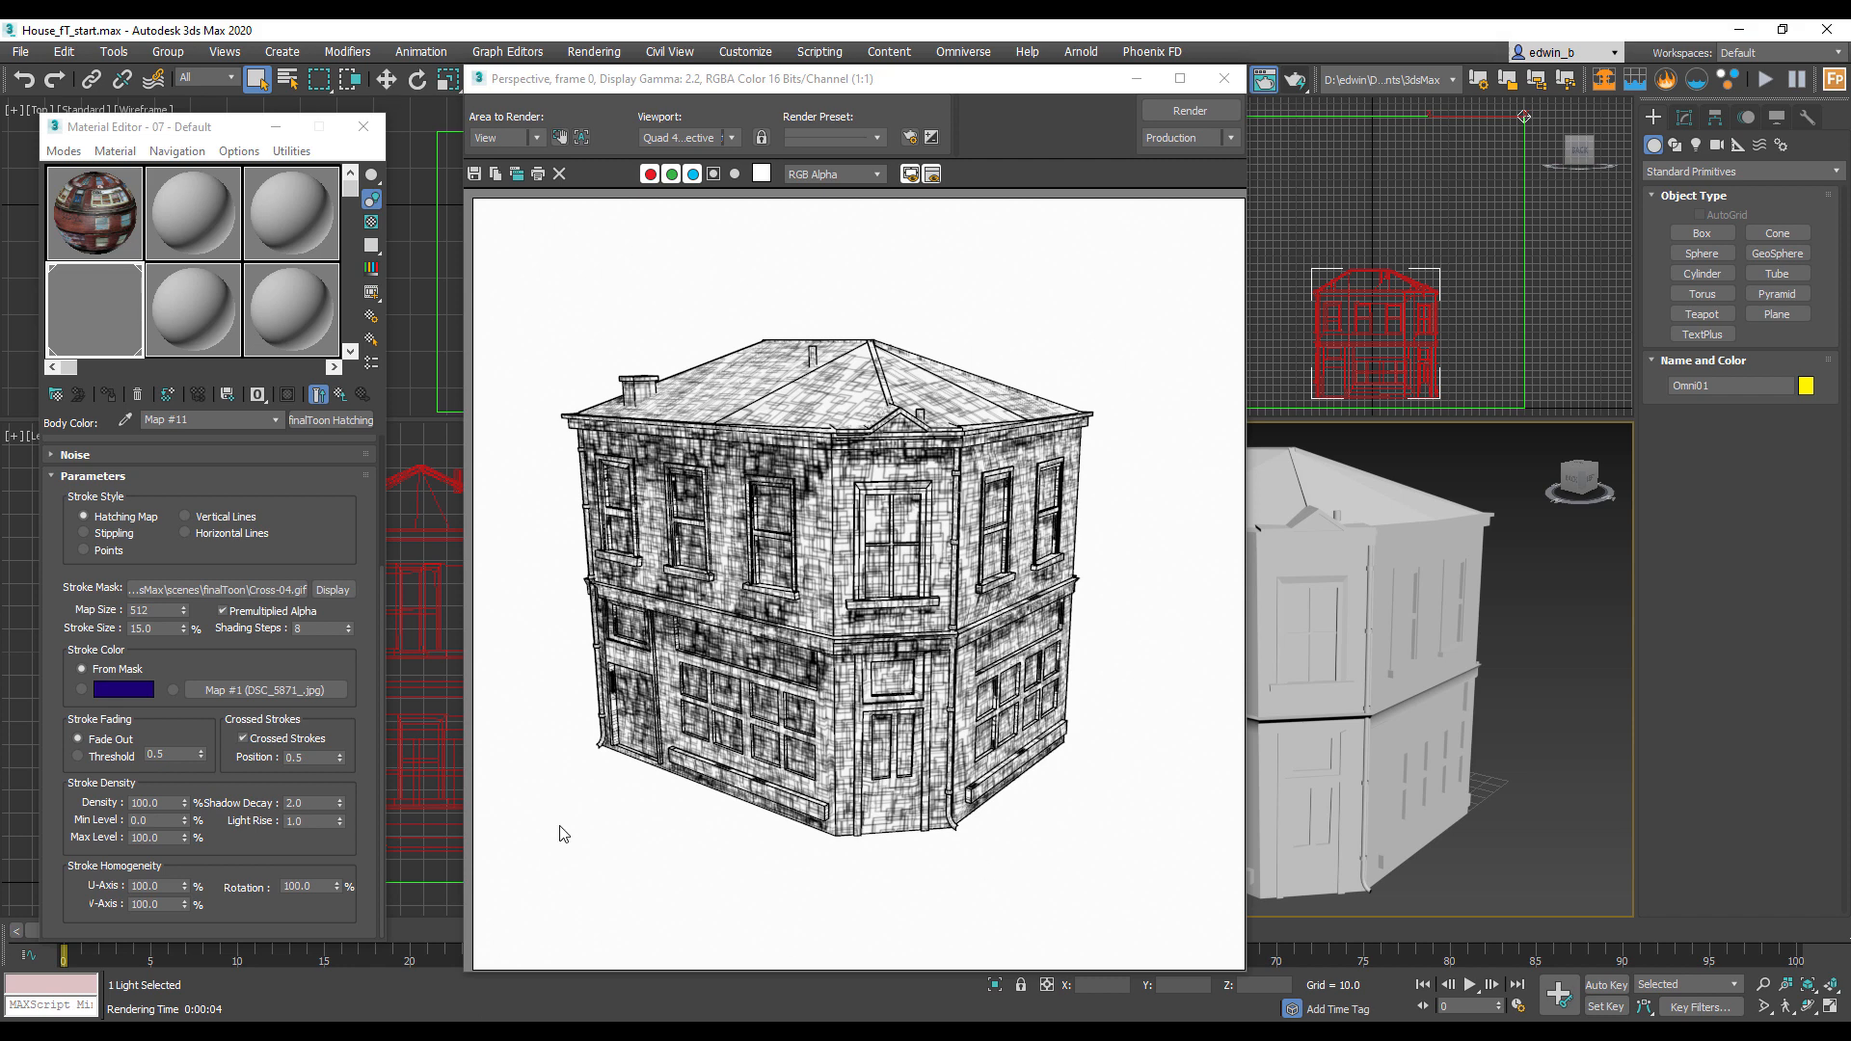
Step: Replace the stroke mask with the text image Text_01.gif and render the perspective view
click(253, 589)
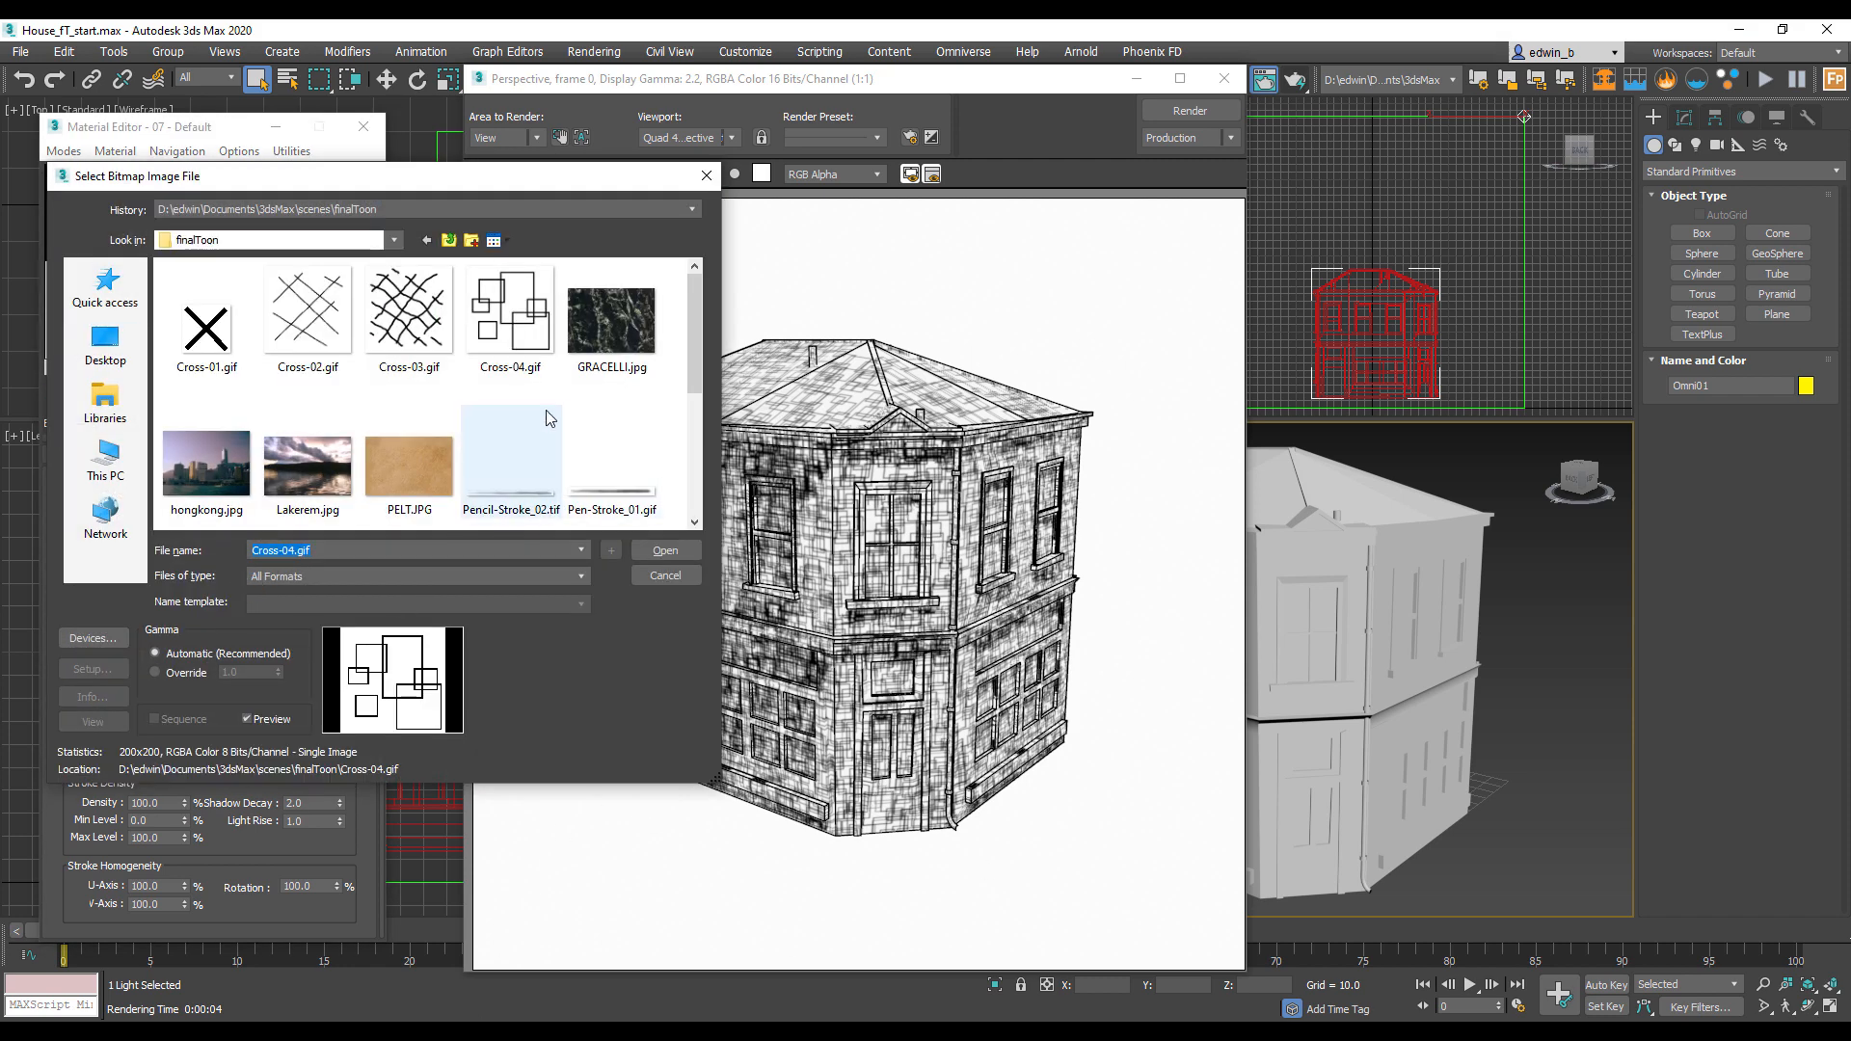
scroll(560, 412, down, 3)
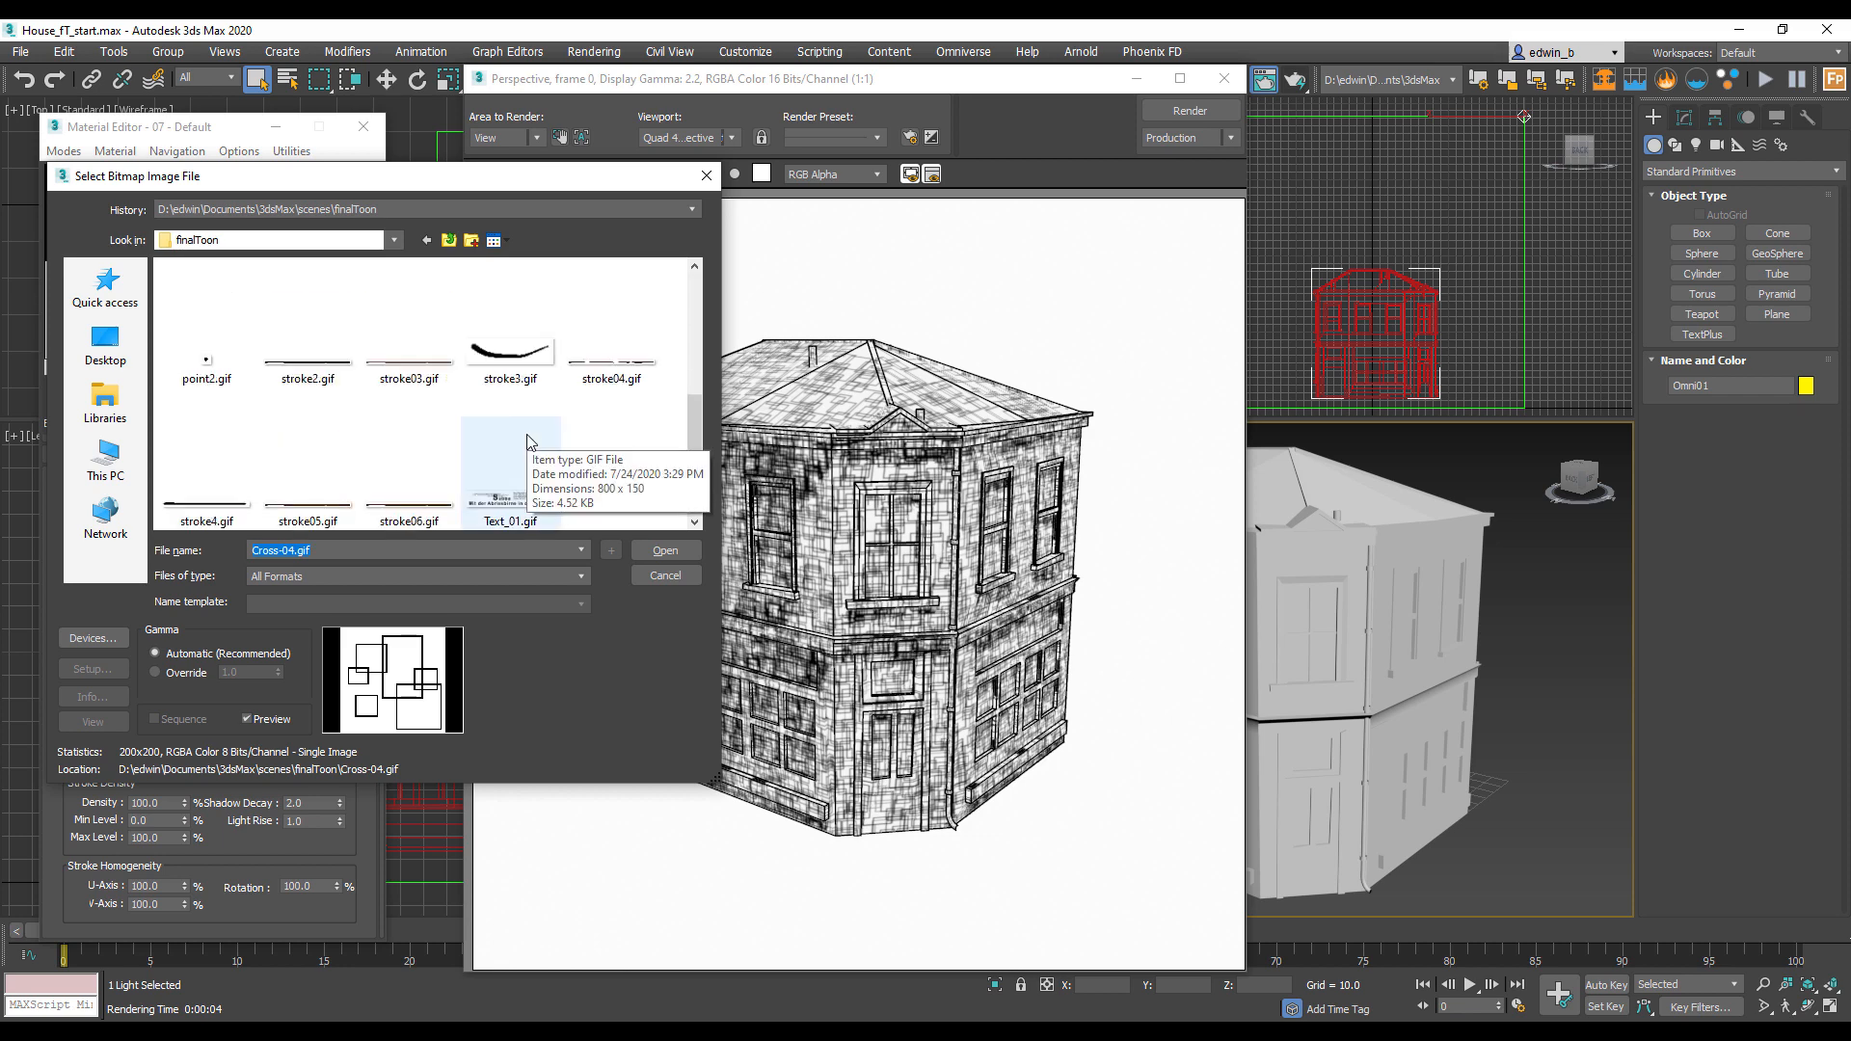
click(511, 477)
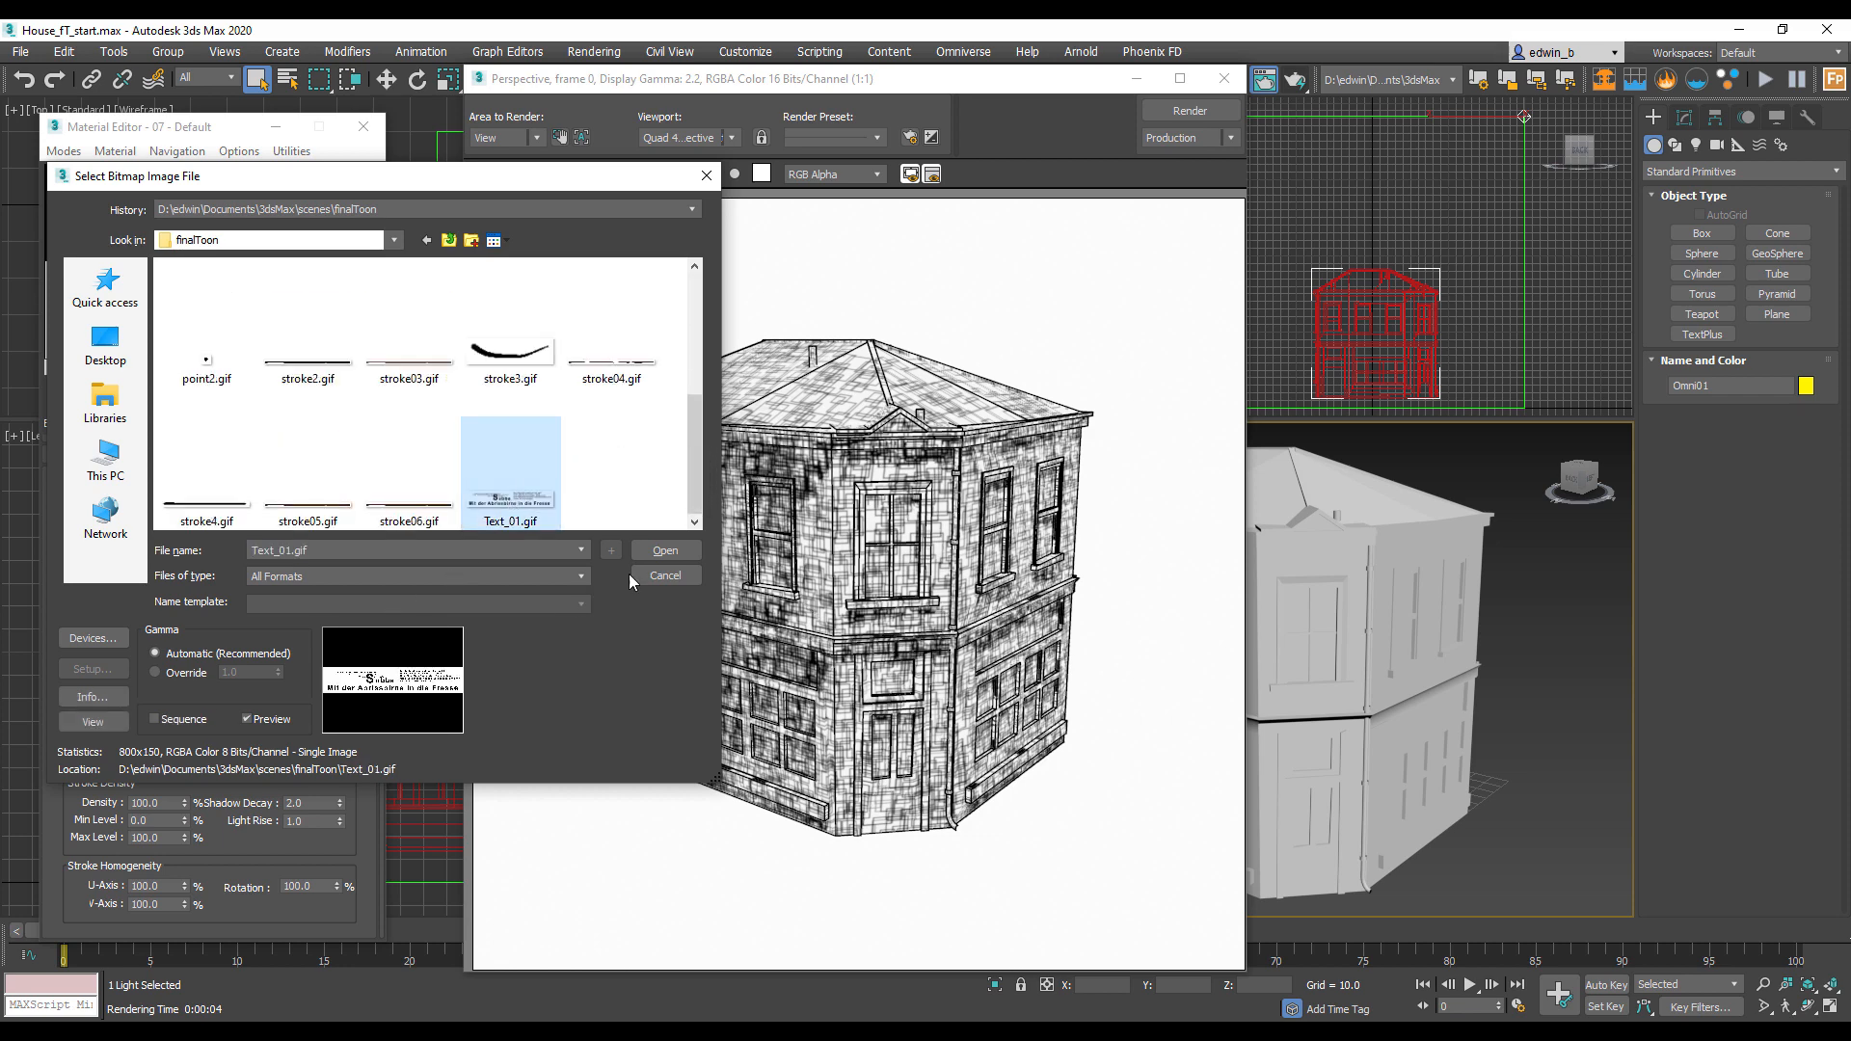
click(665, 550)
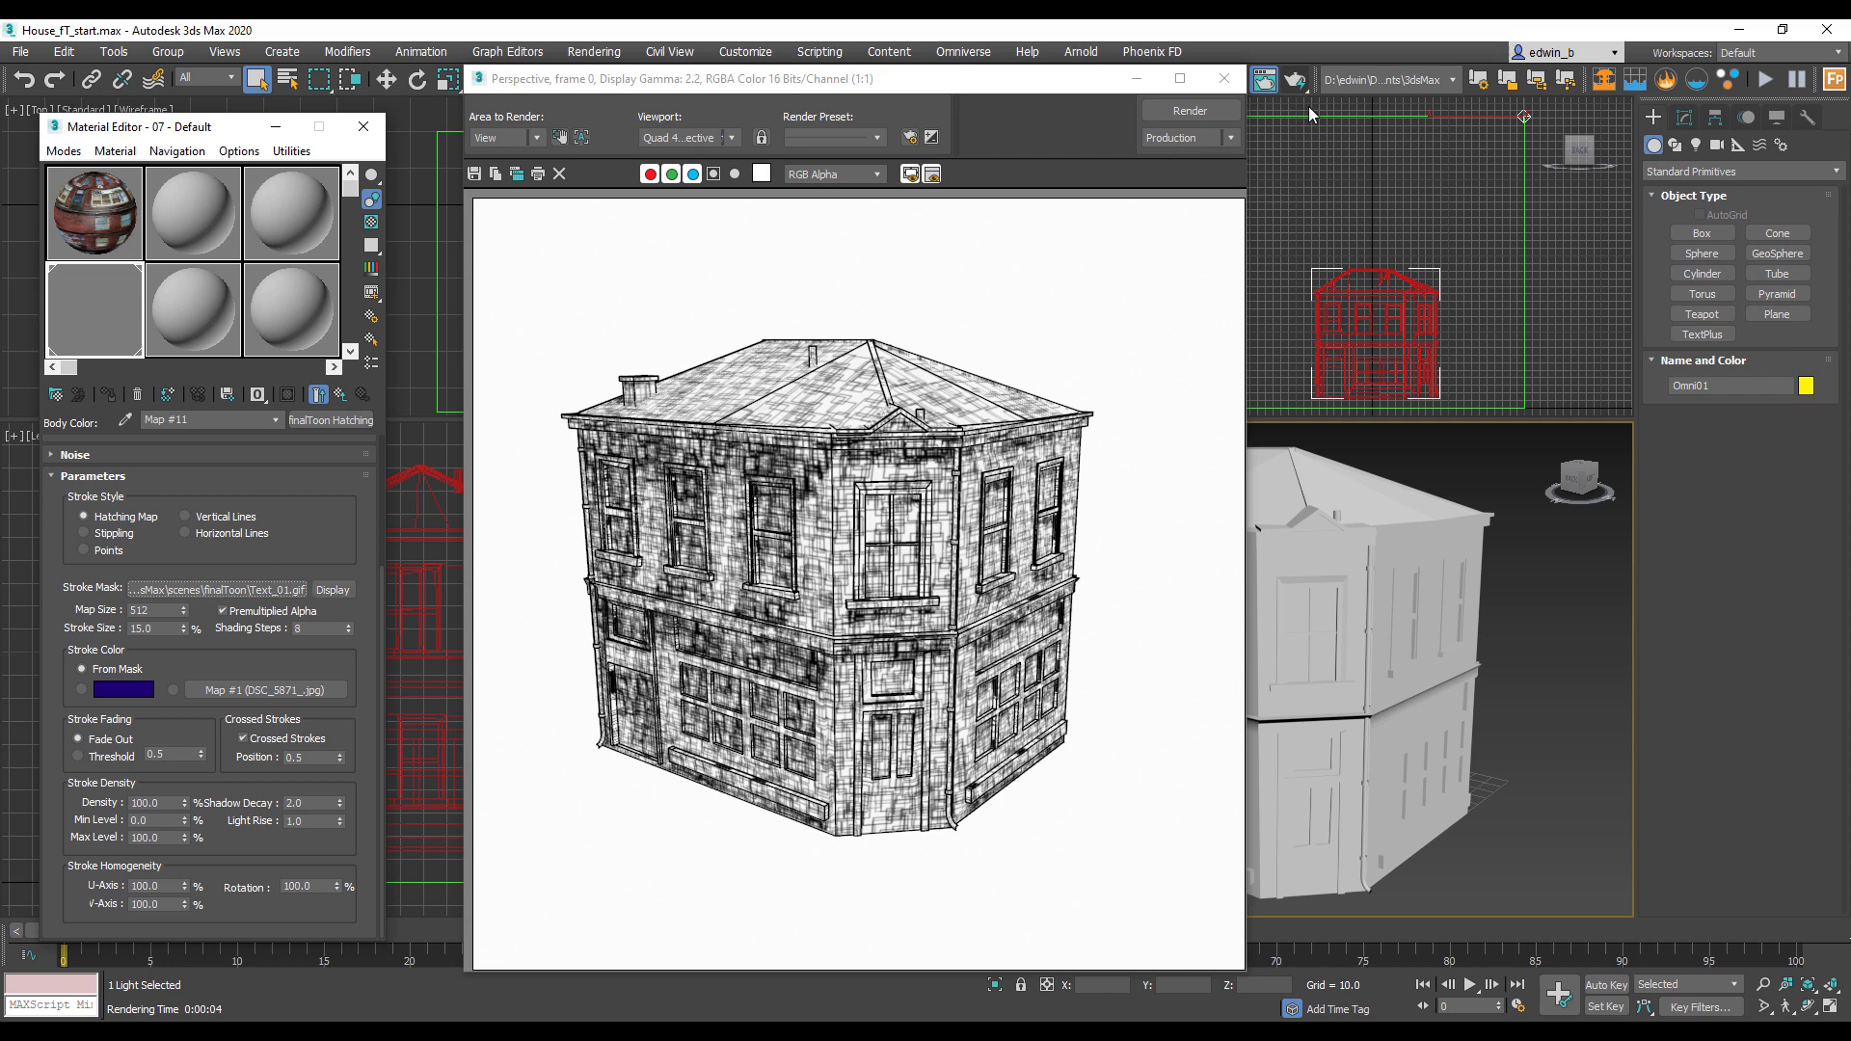
click(1192, 111)
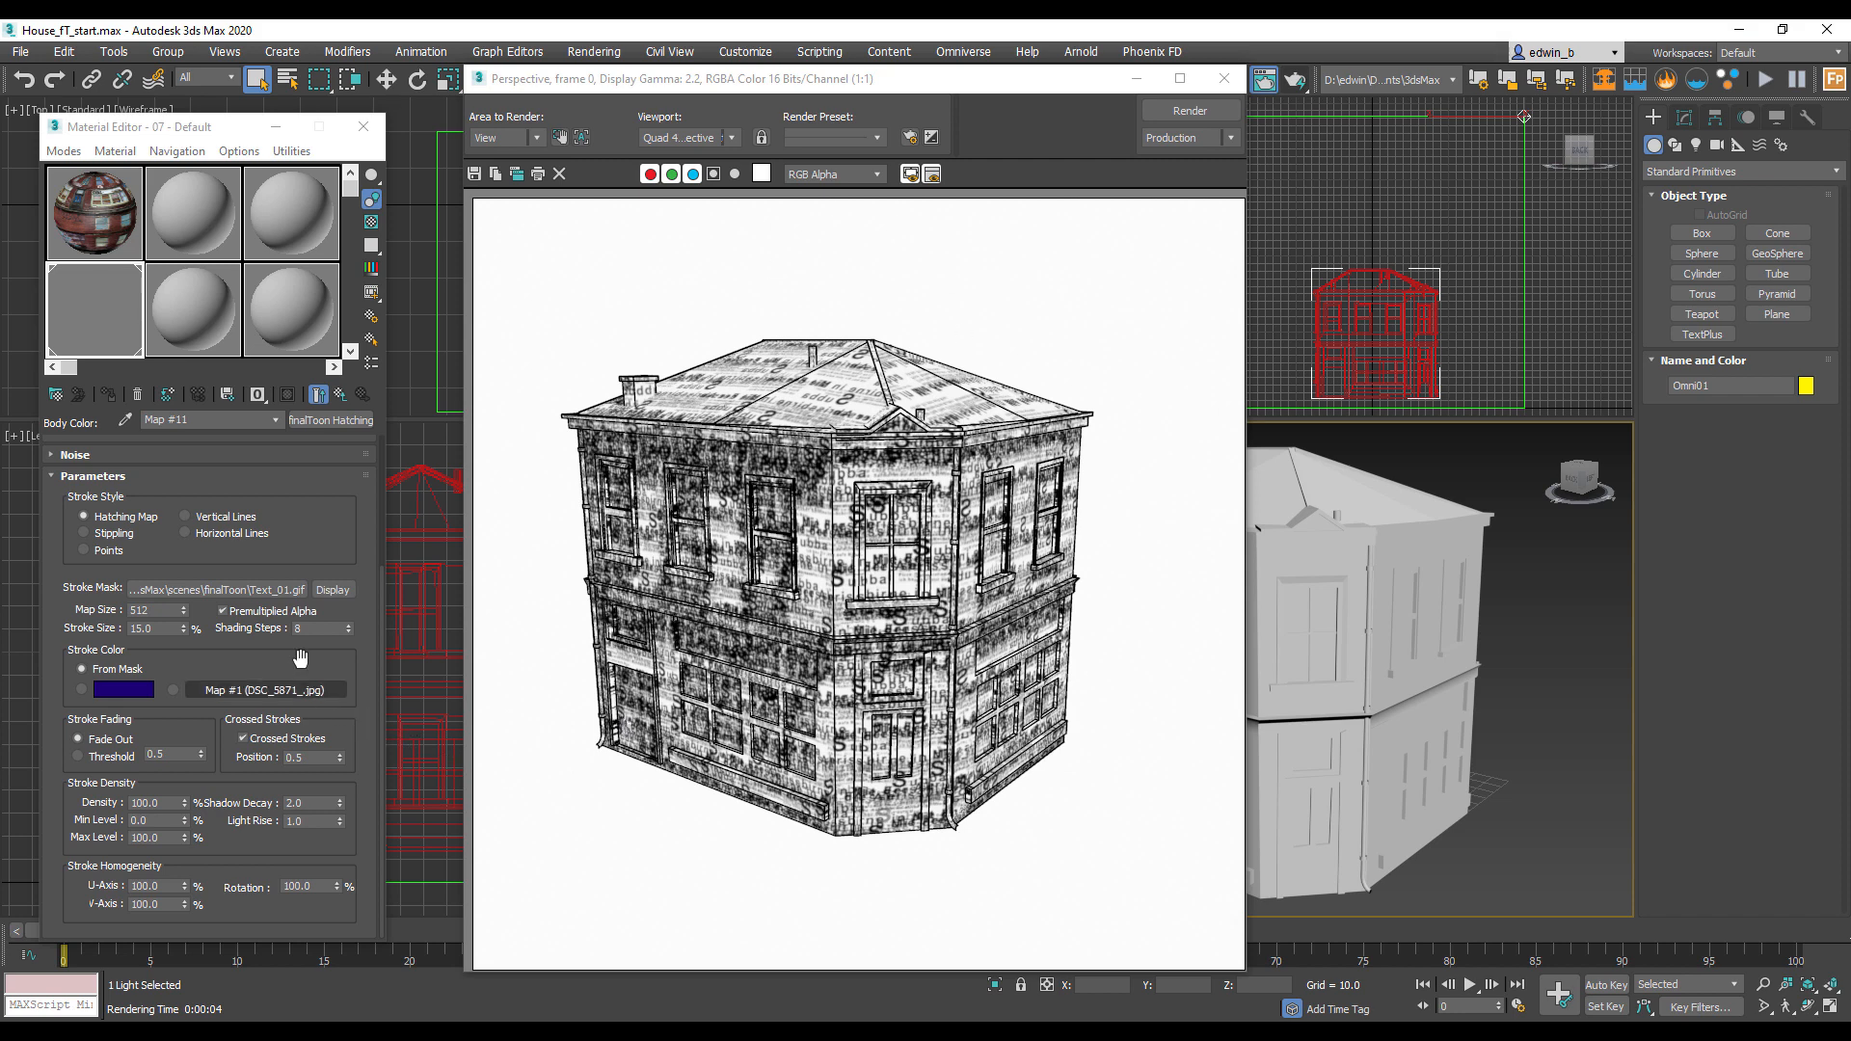
Step: Load stroke3.gif as the stroke mask and display the mask image to check the curved brush stroke
click(233, 589)
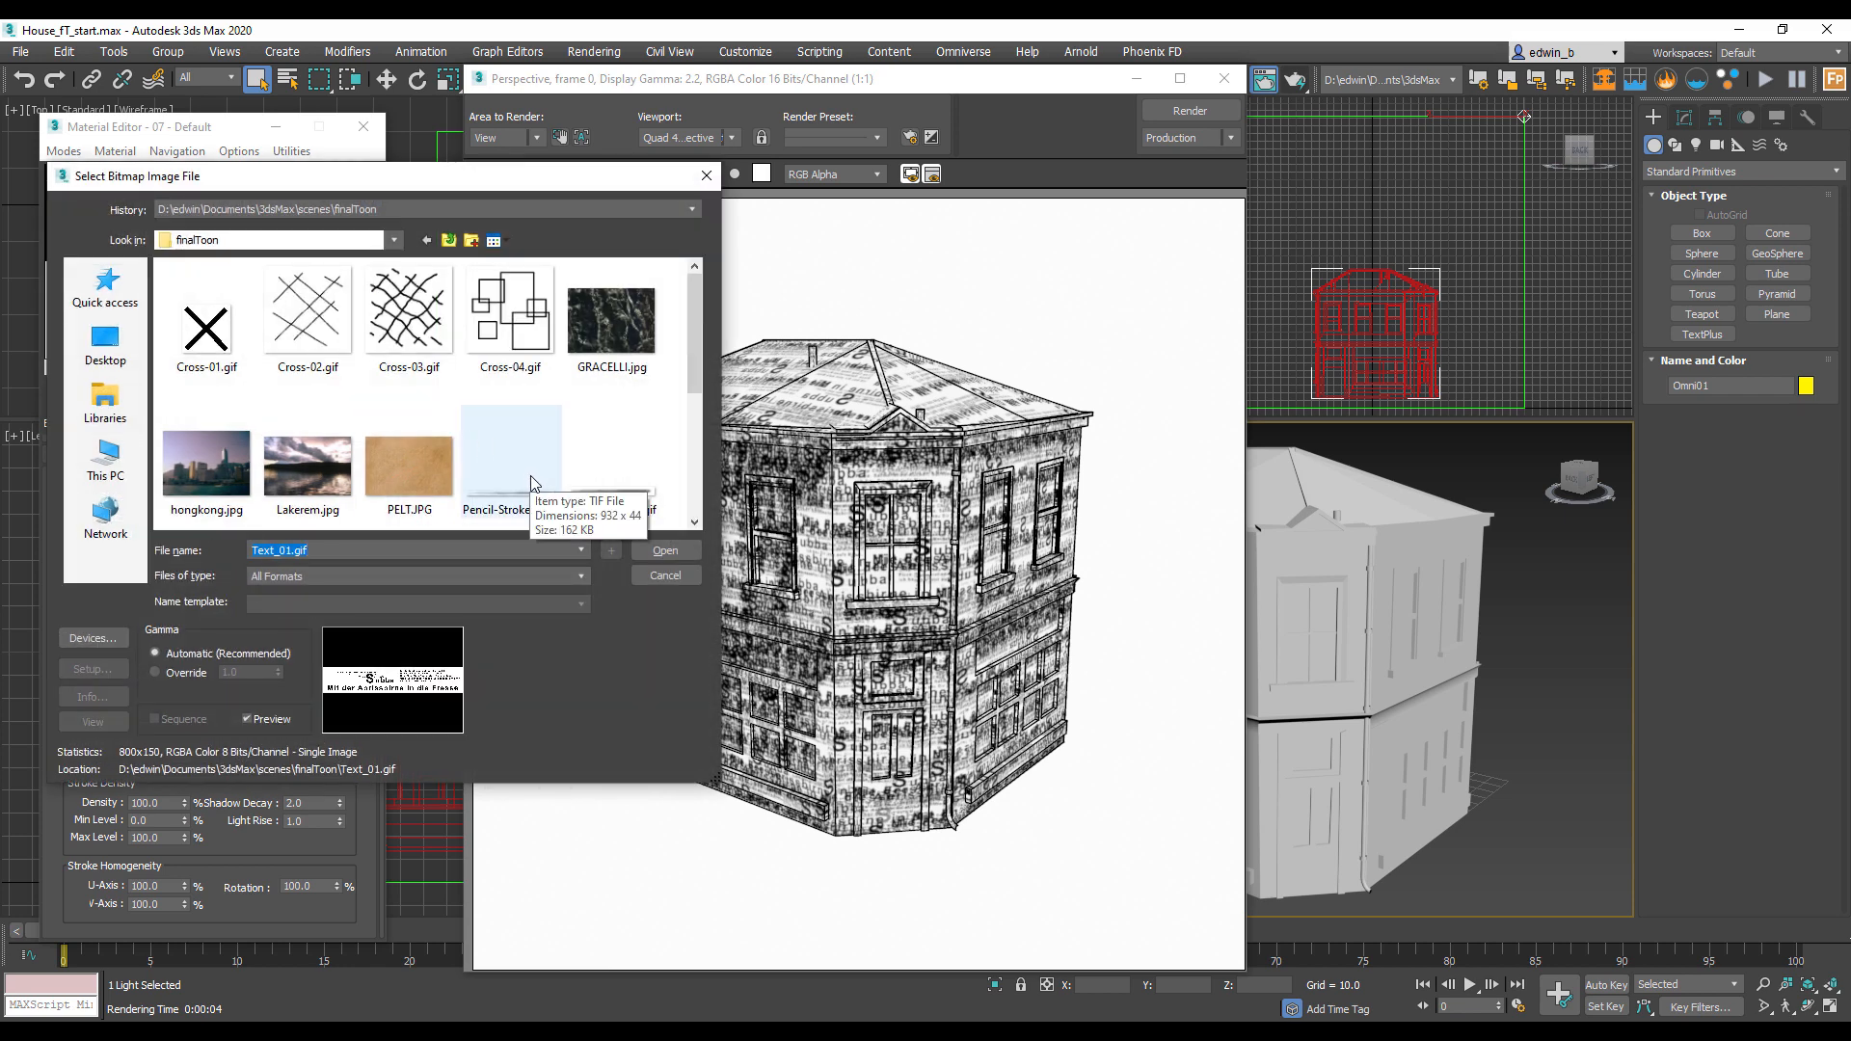
scroll(526, 480, down, 3)
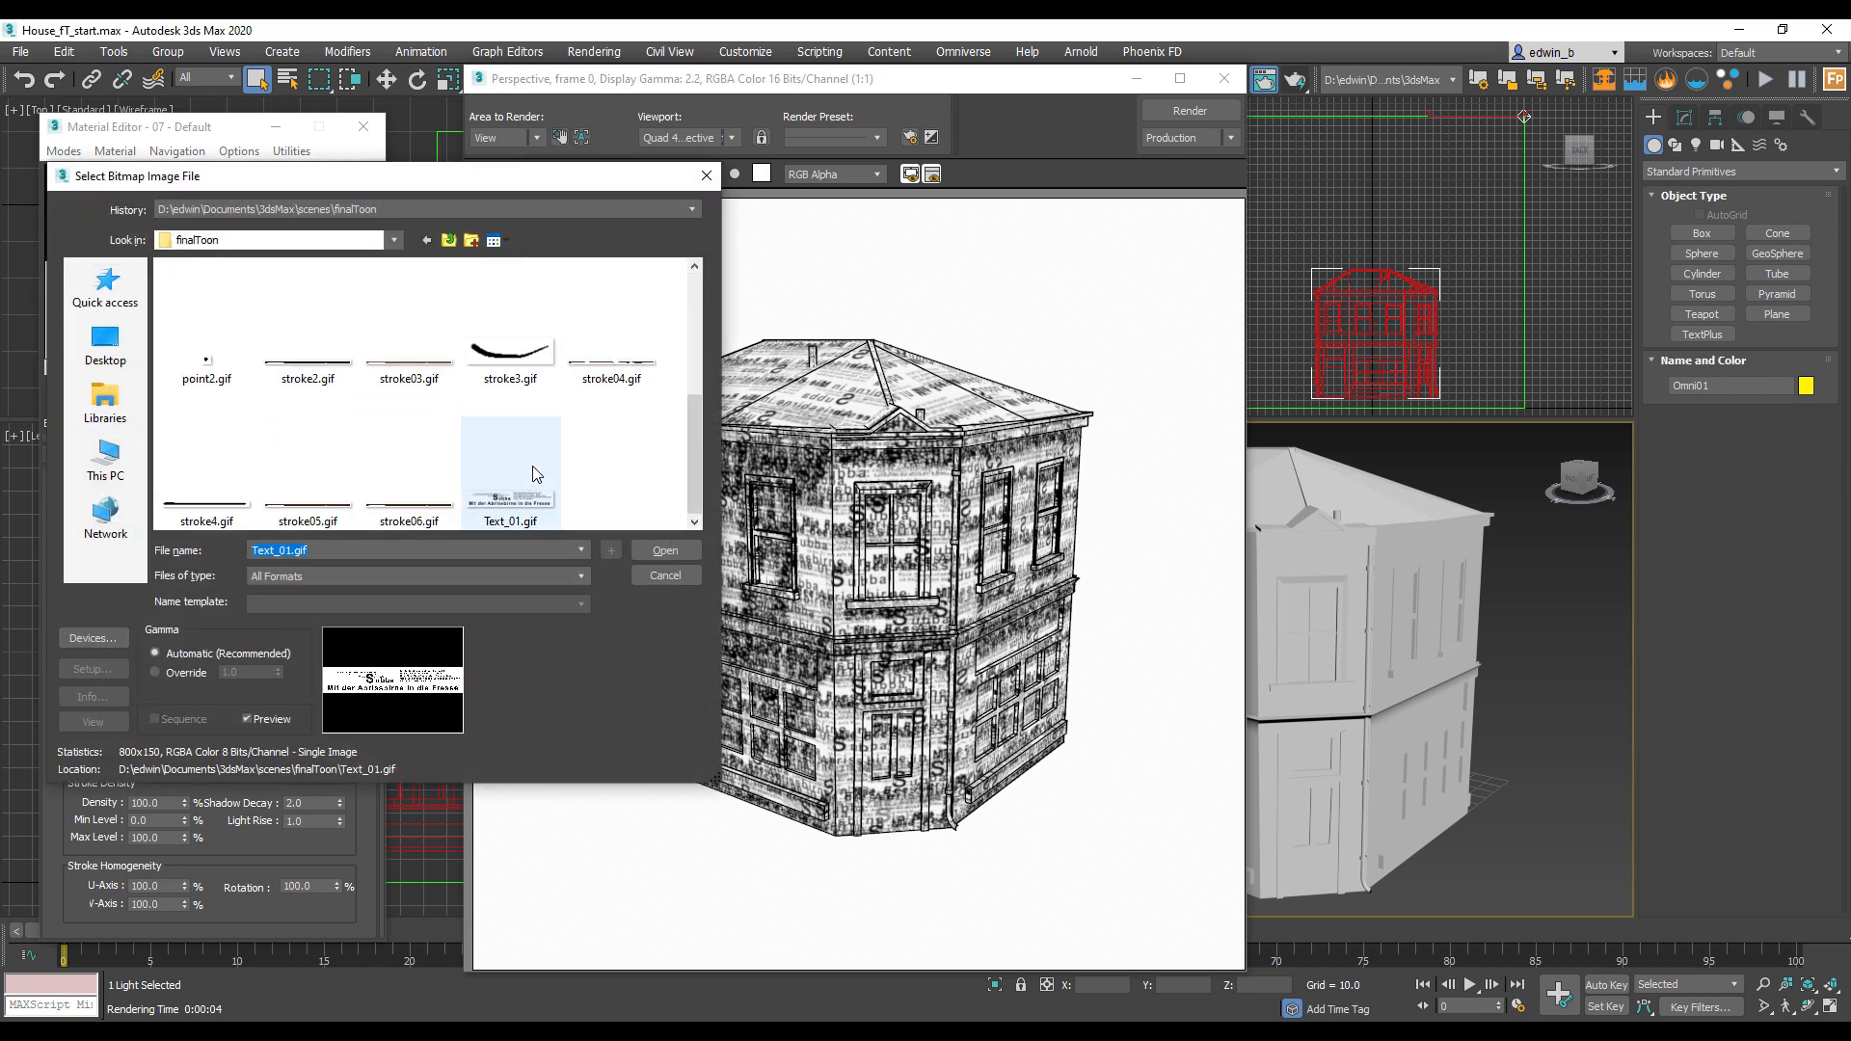
click(498, 366)
double_click(499, 366)
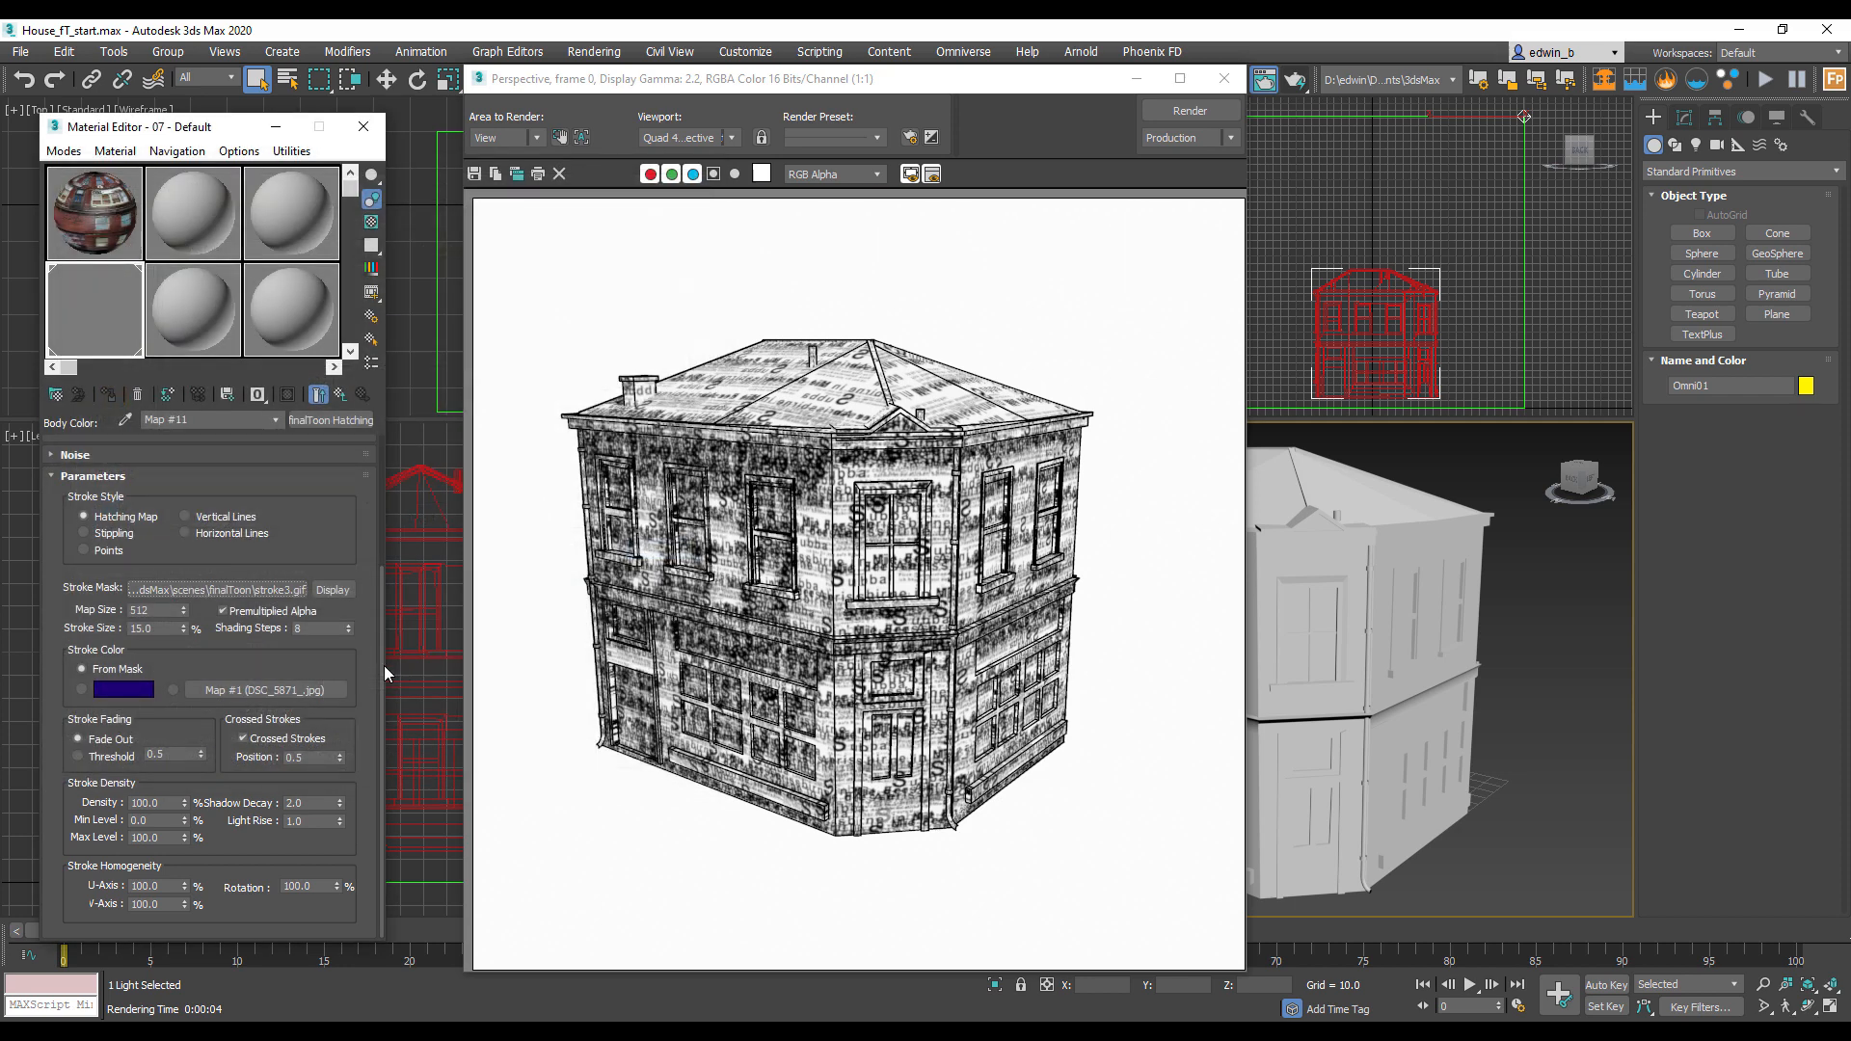
click(333, 589)
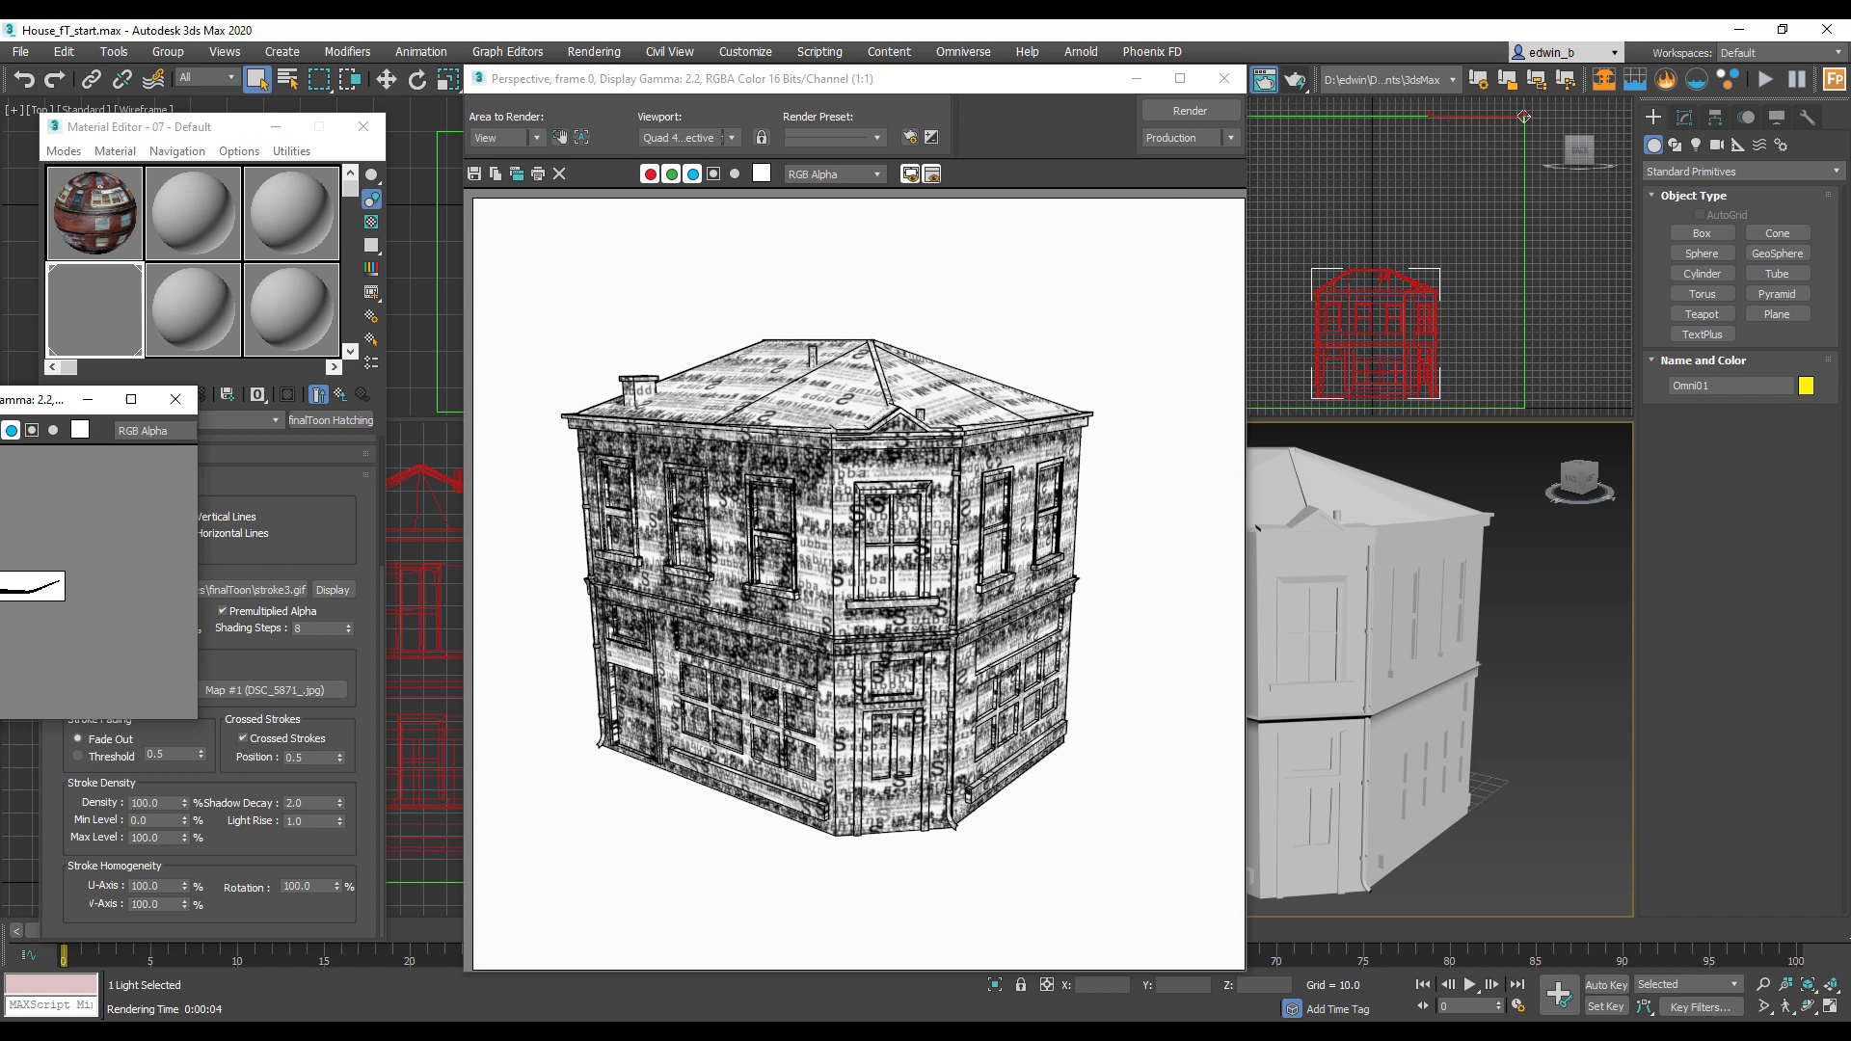
drag(29, 399, 365, 386)
scroll(474, 567, up, 1)
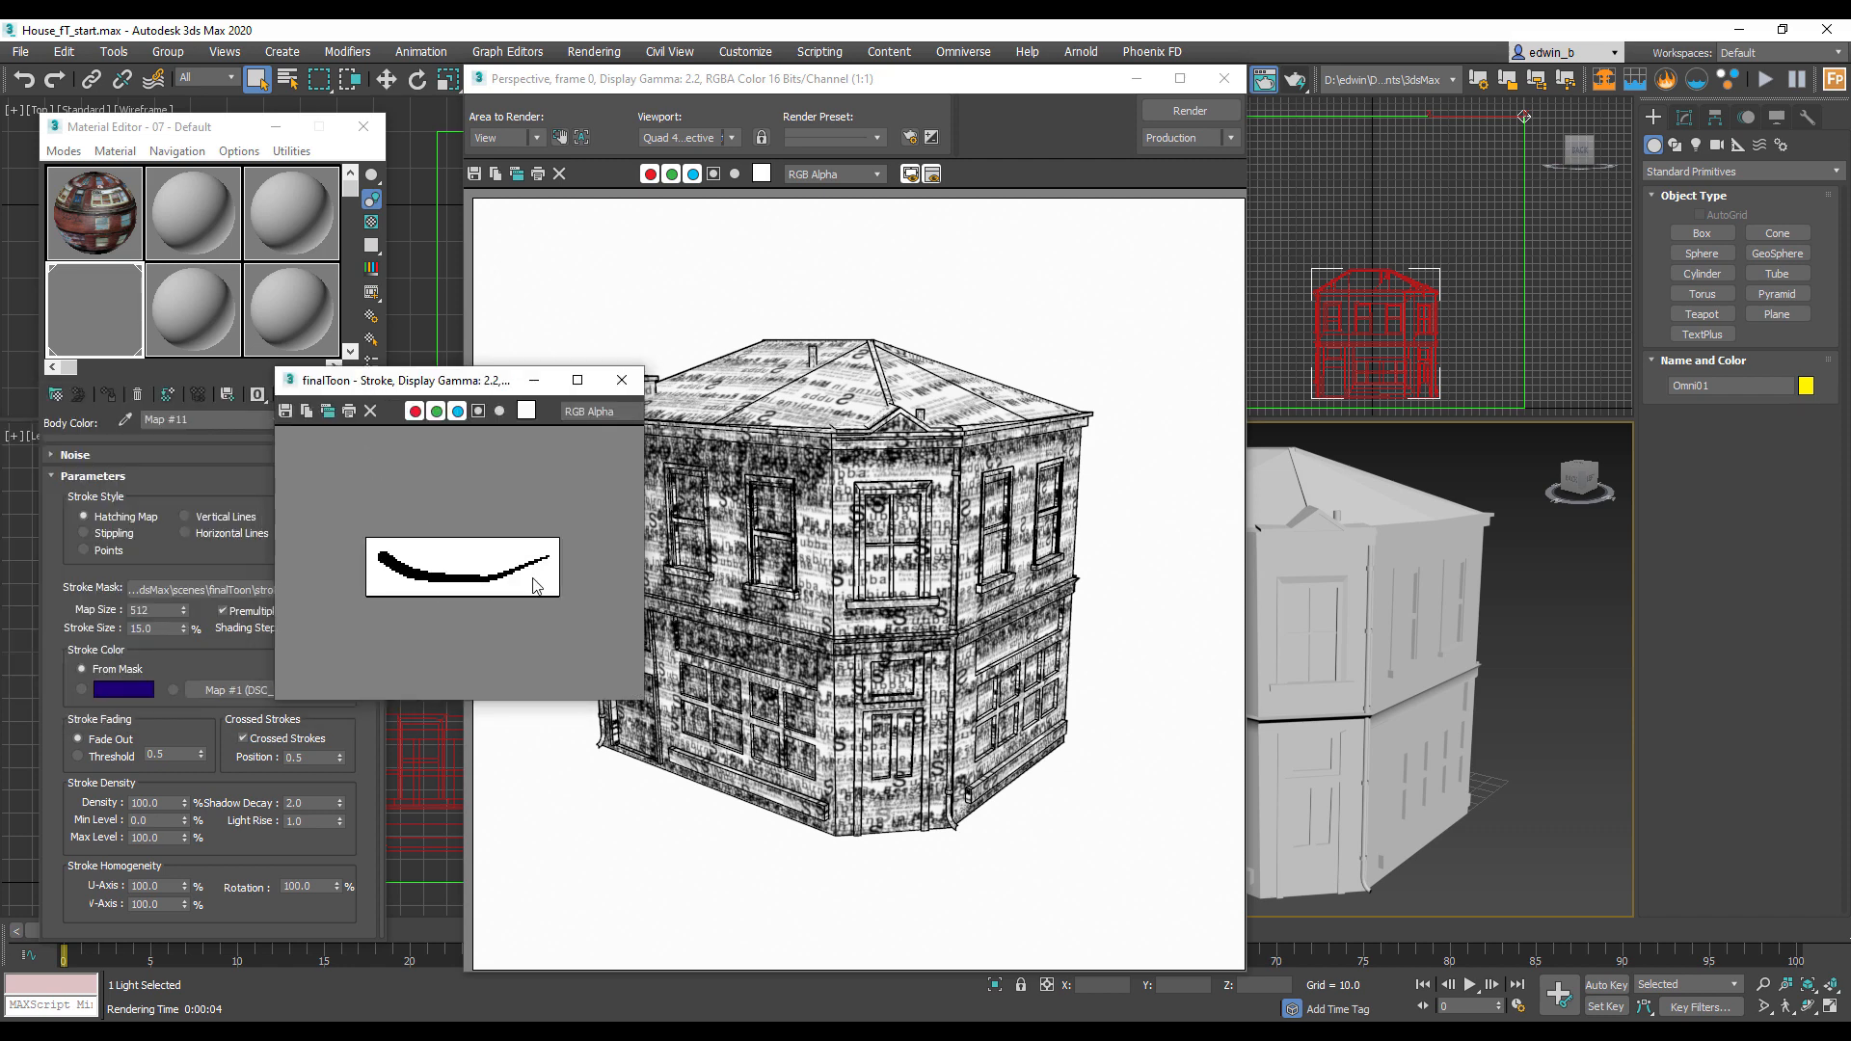
click(621, 380)
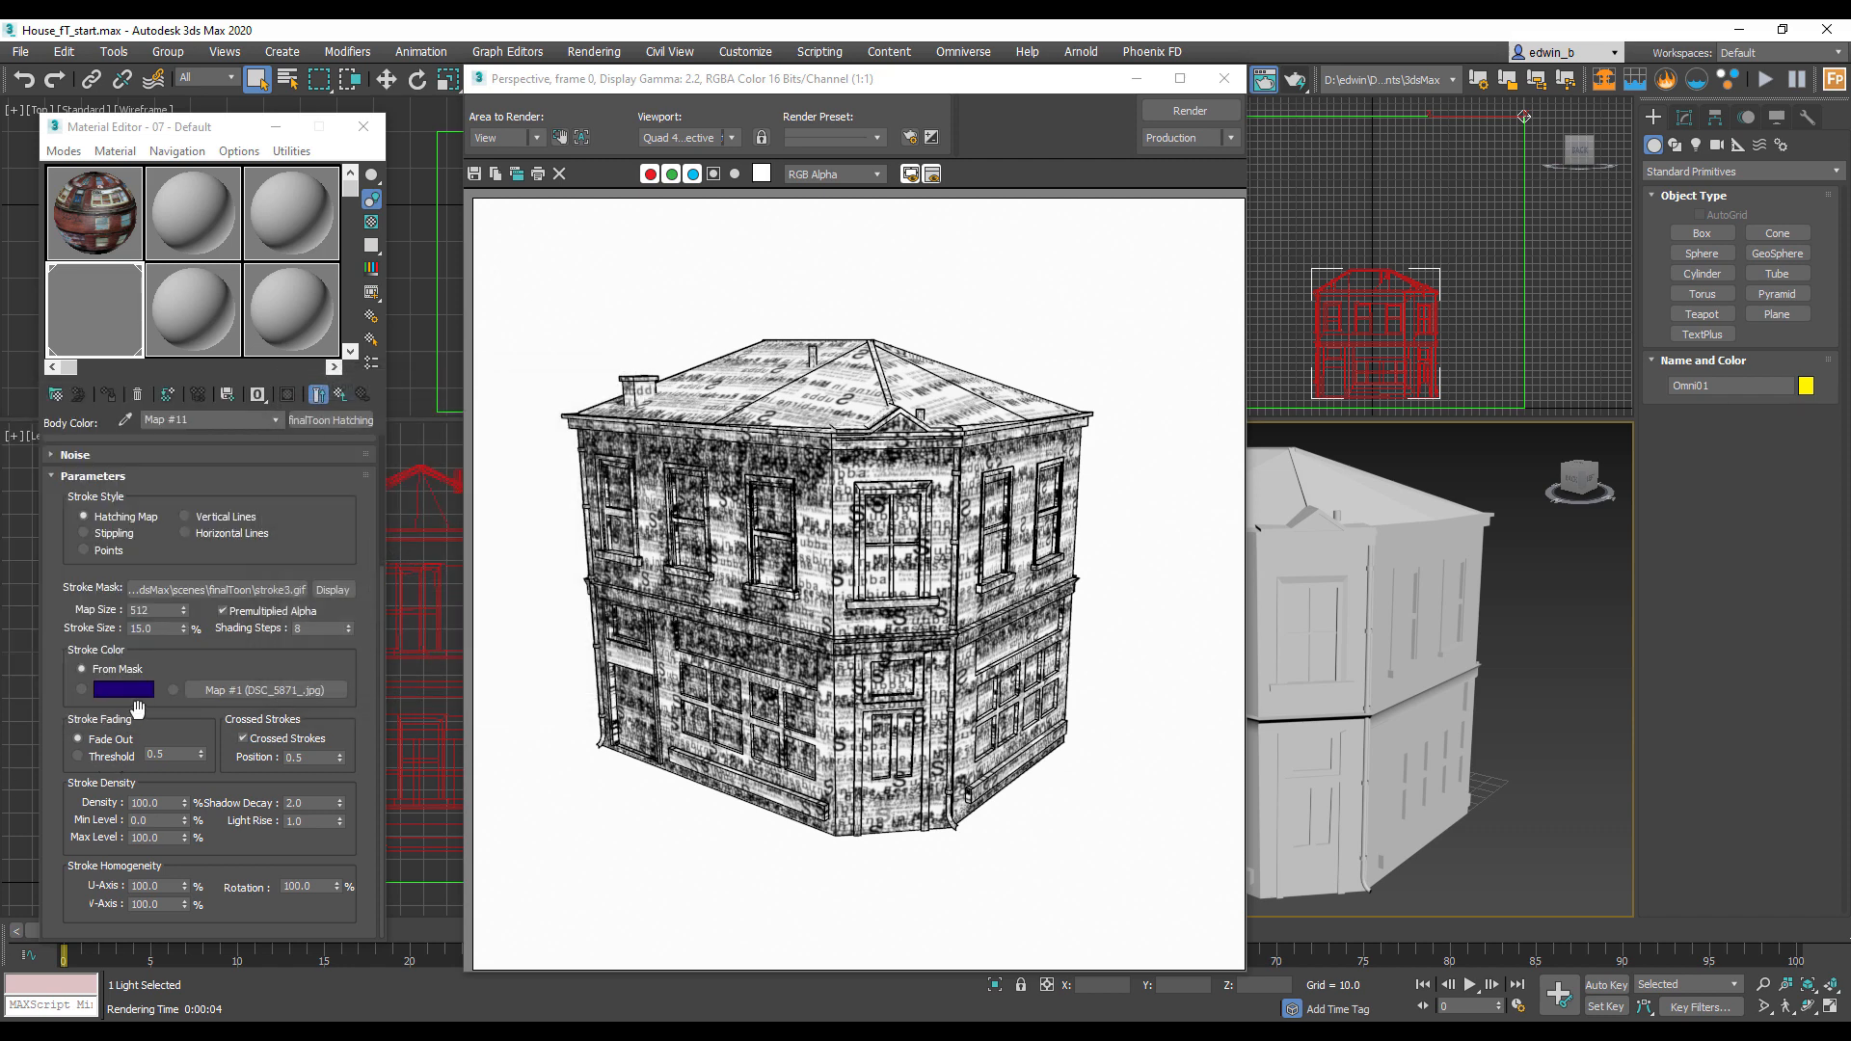
Step: Render the house with the curved stroke mask, set the U-Axis and V-Axis Stroke Homogeneity to 0% and render again
click(1190, 111)
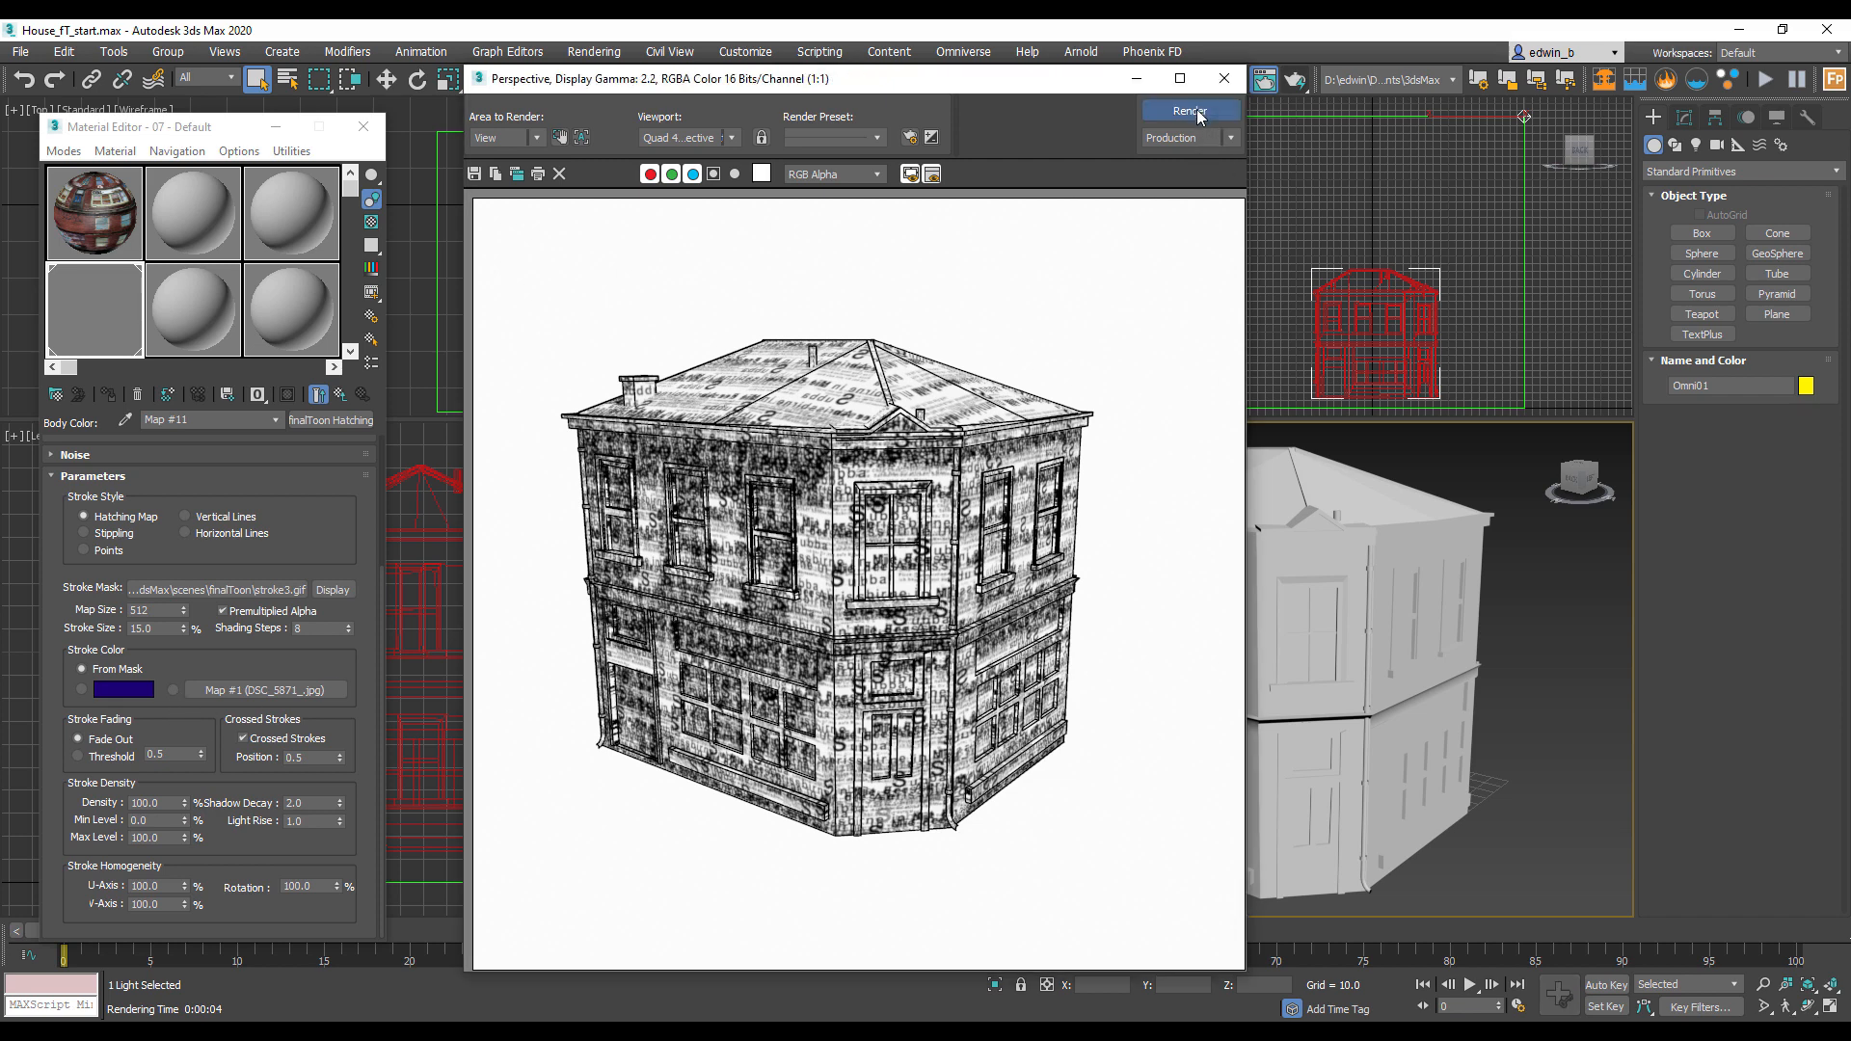
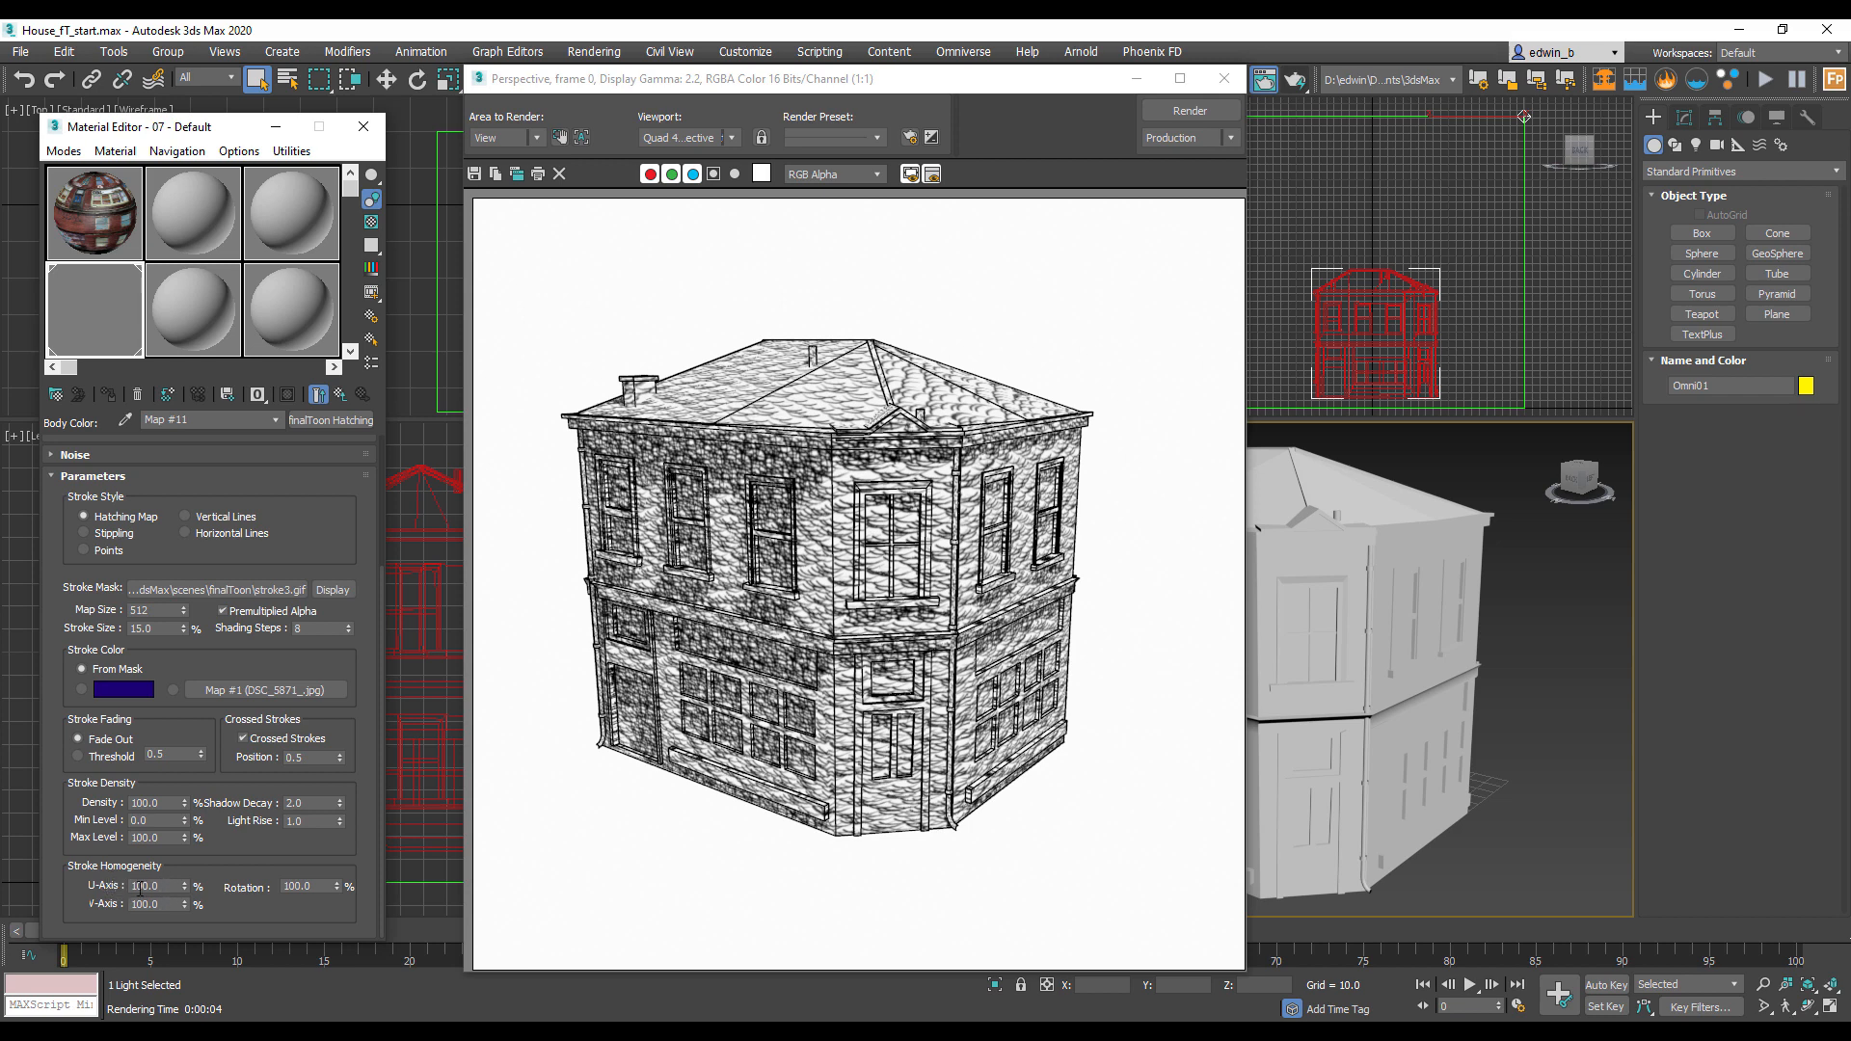
right_click(185, 885)
click(1167, 112)
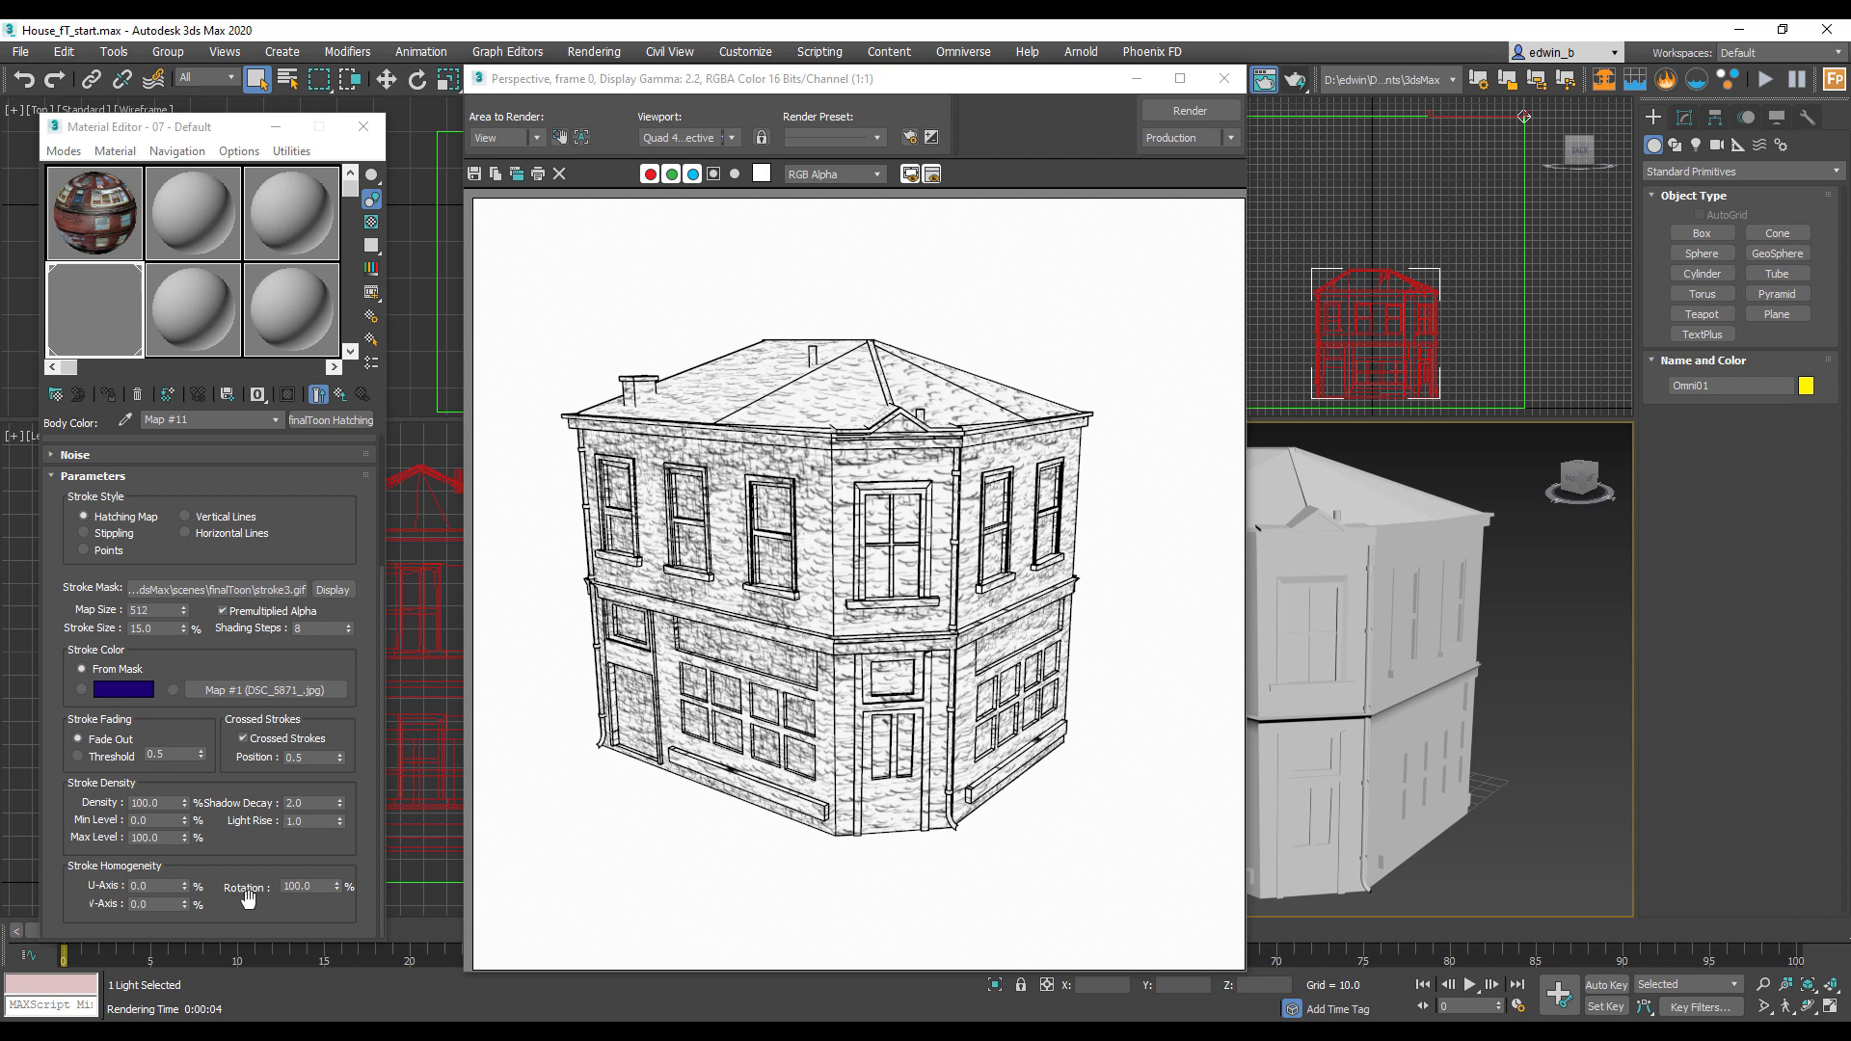
Step: Set the Stroke Homogeneity Rotation to 0% and render the perspective view again
right_click(336, 888)
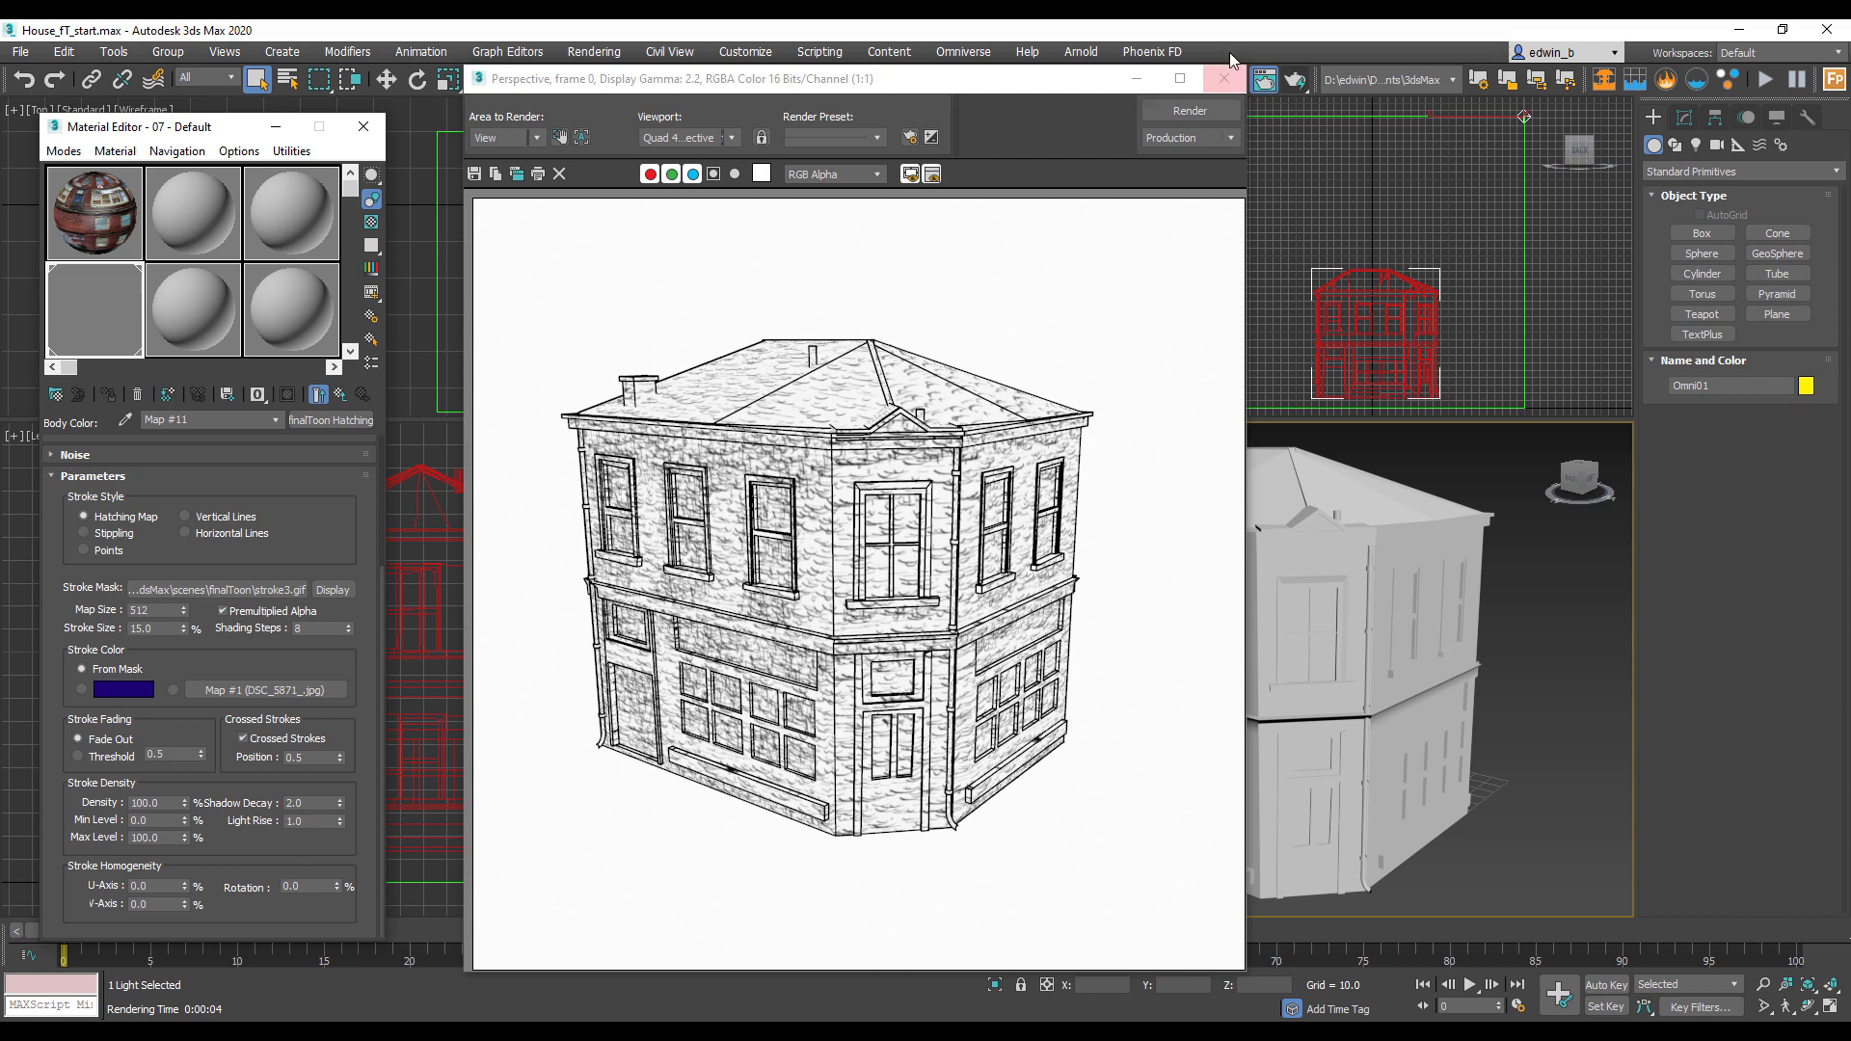
click(1192, 111)
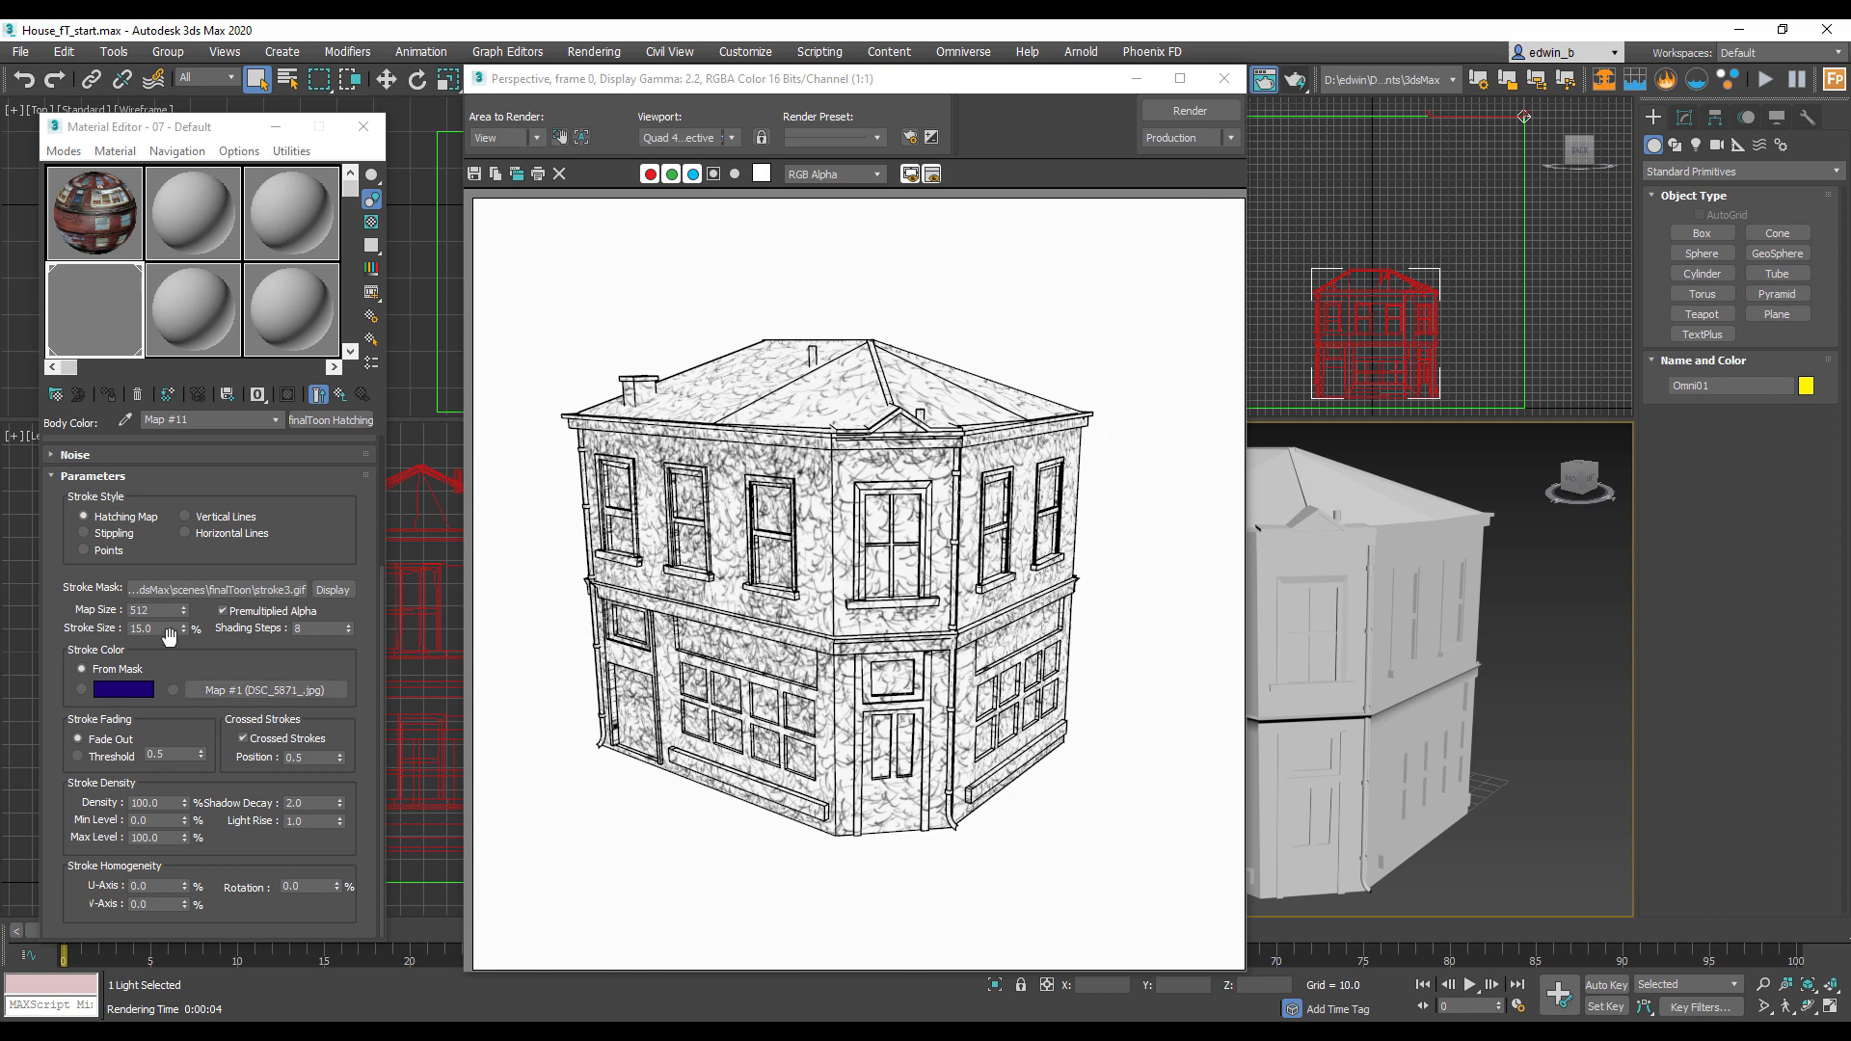
Step: Set the stroke Density to 150% and render, then reduce the Stroke Size to 8% and render the perspective view again
click(167, 804)
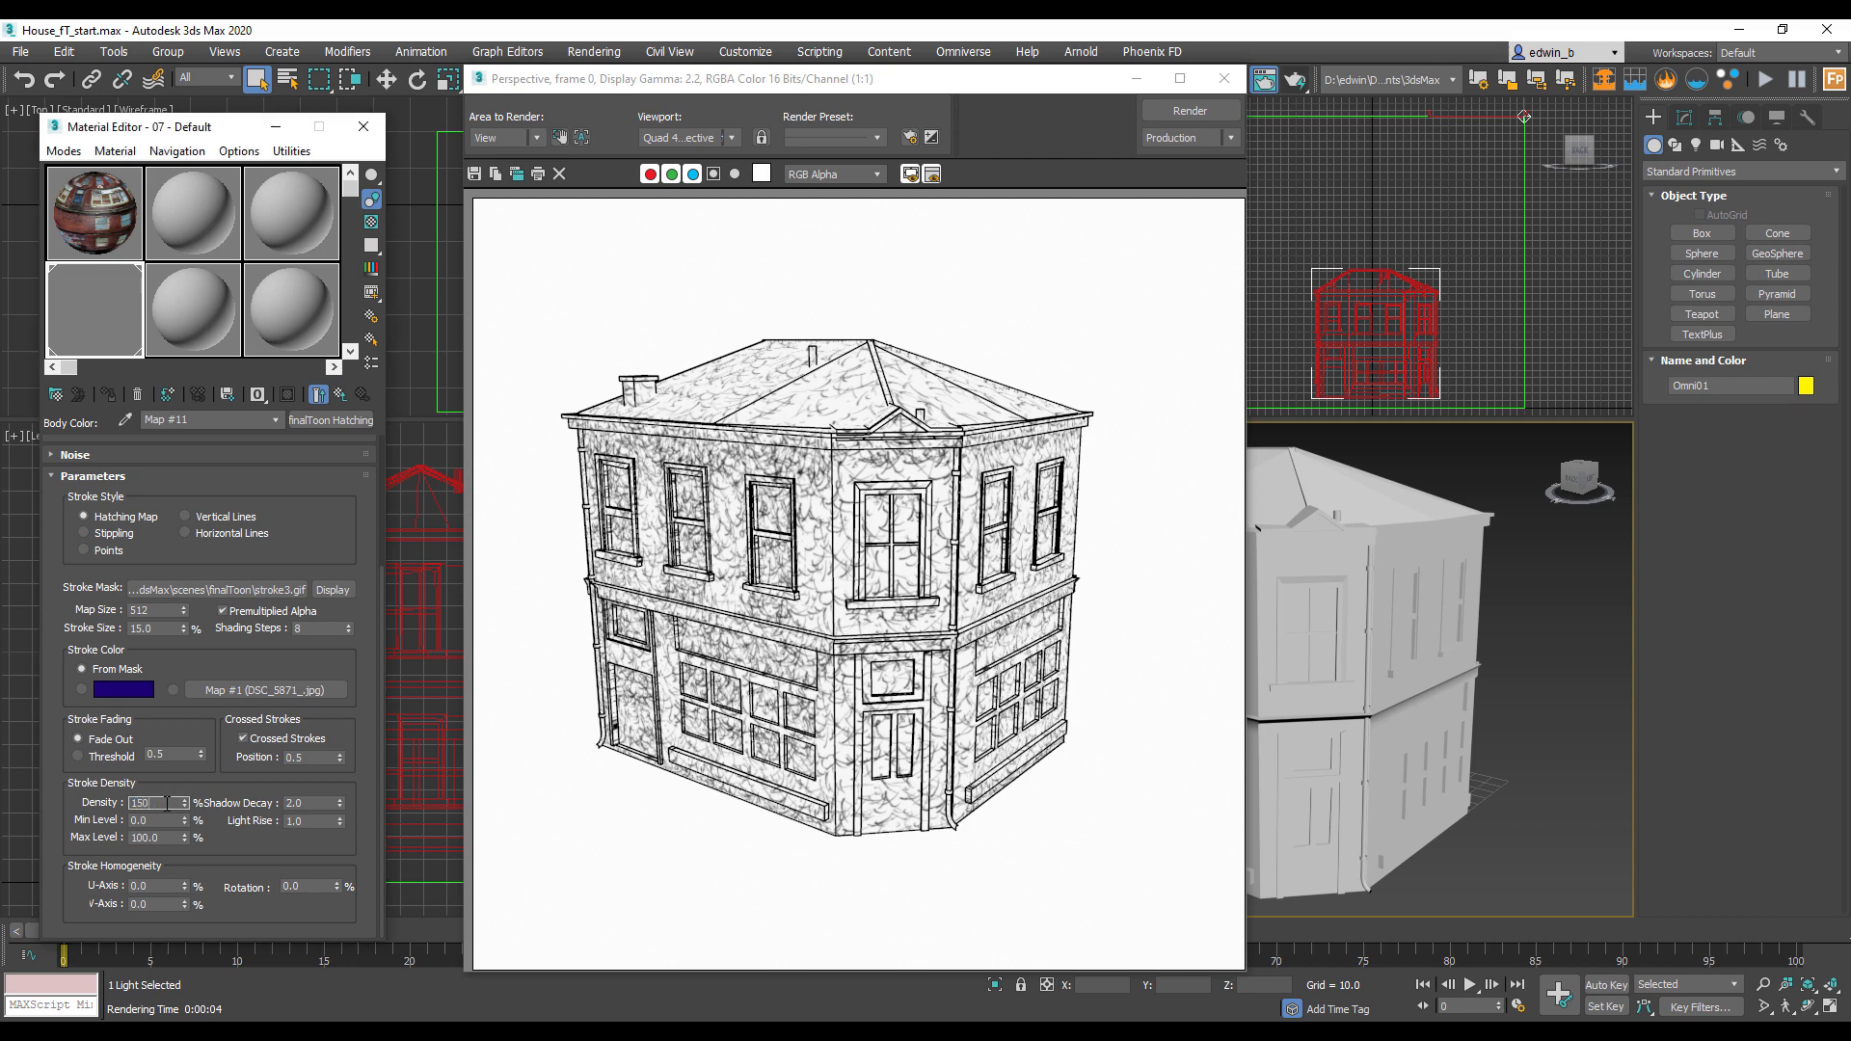
click(1186, 110)
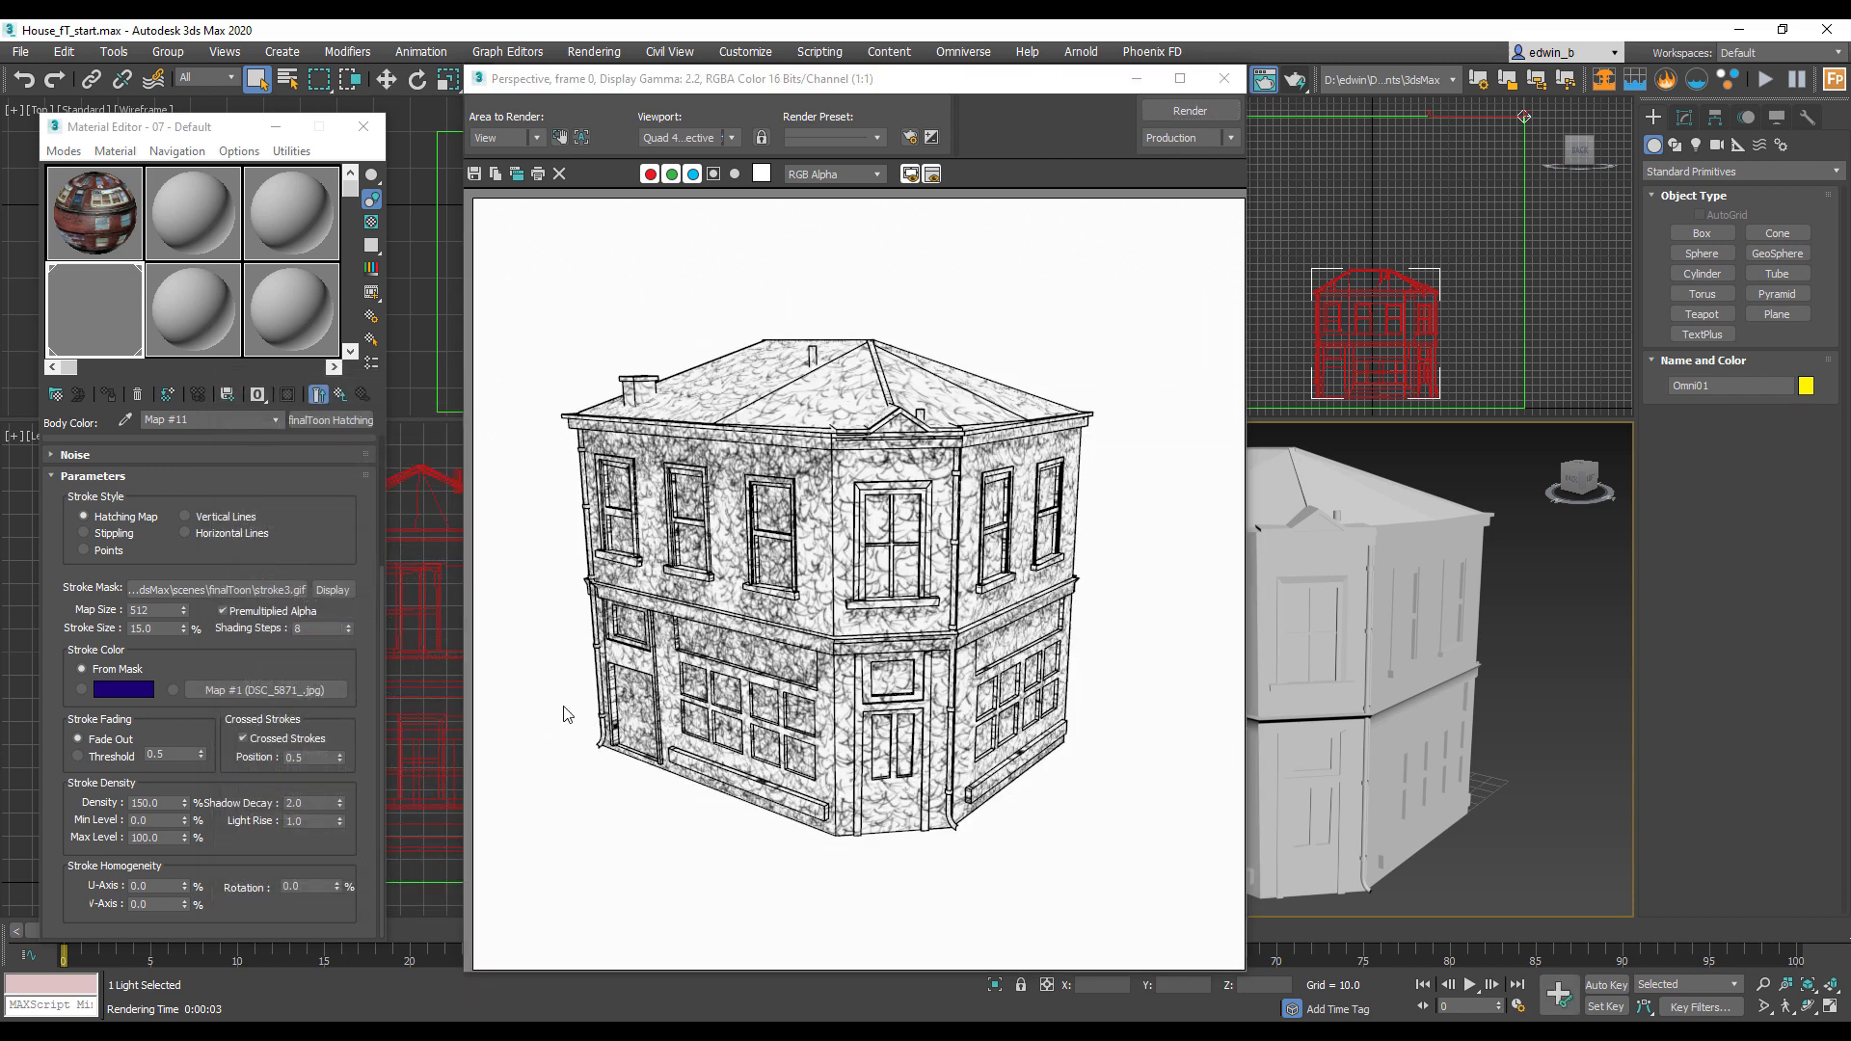
double_click(159, 628)
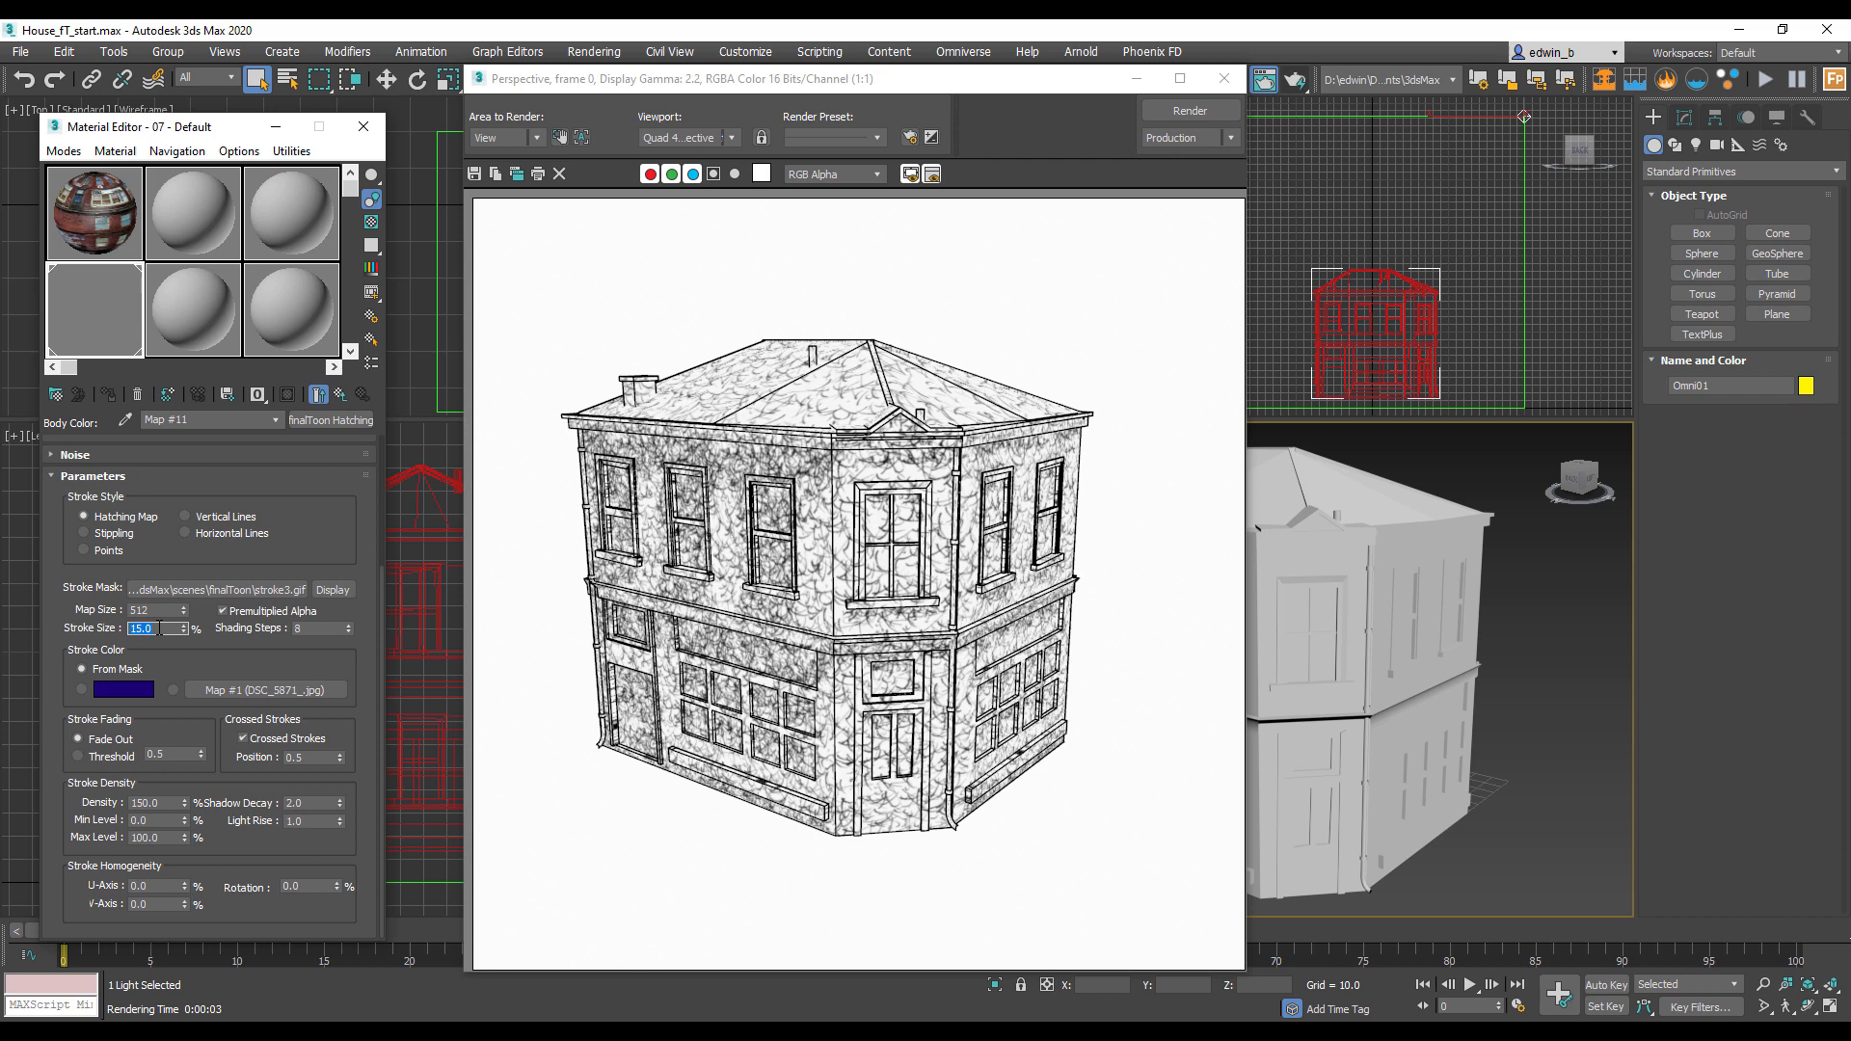
click(1192, 110)
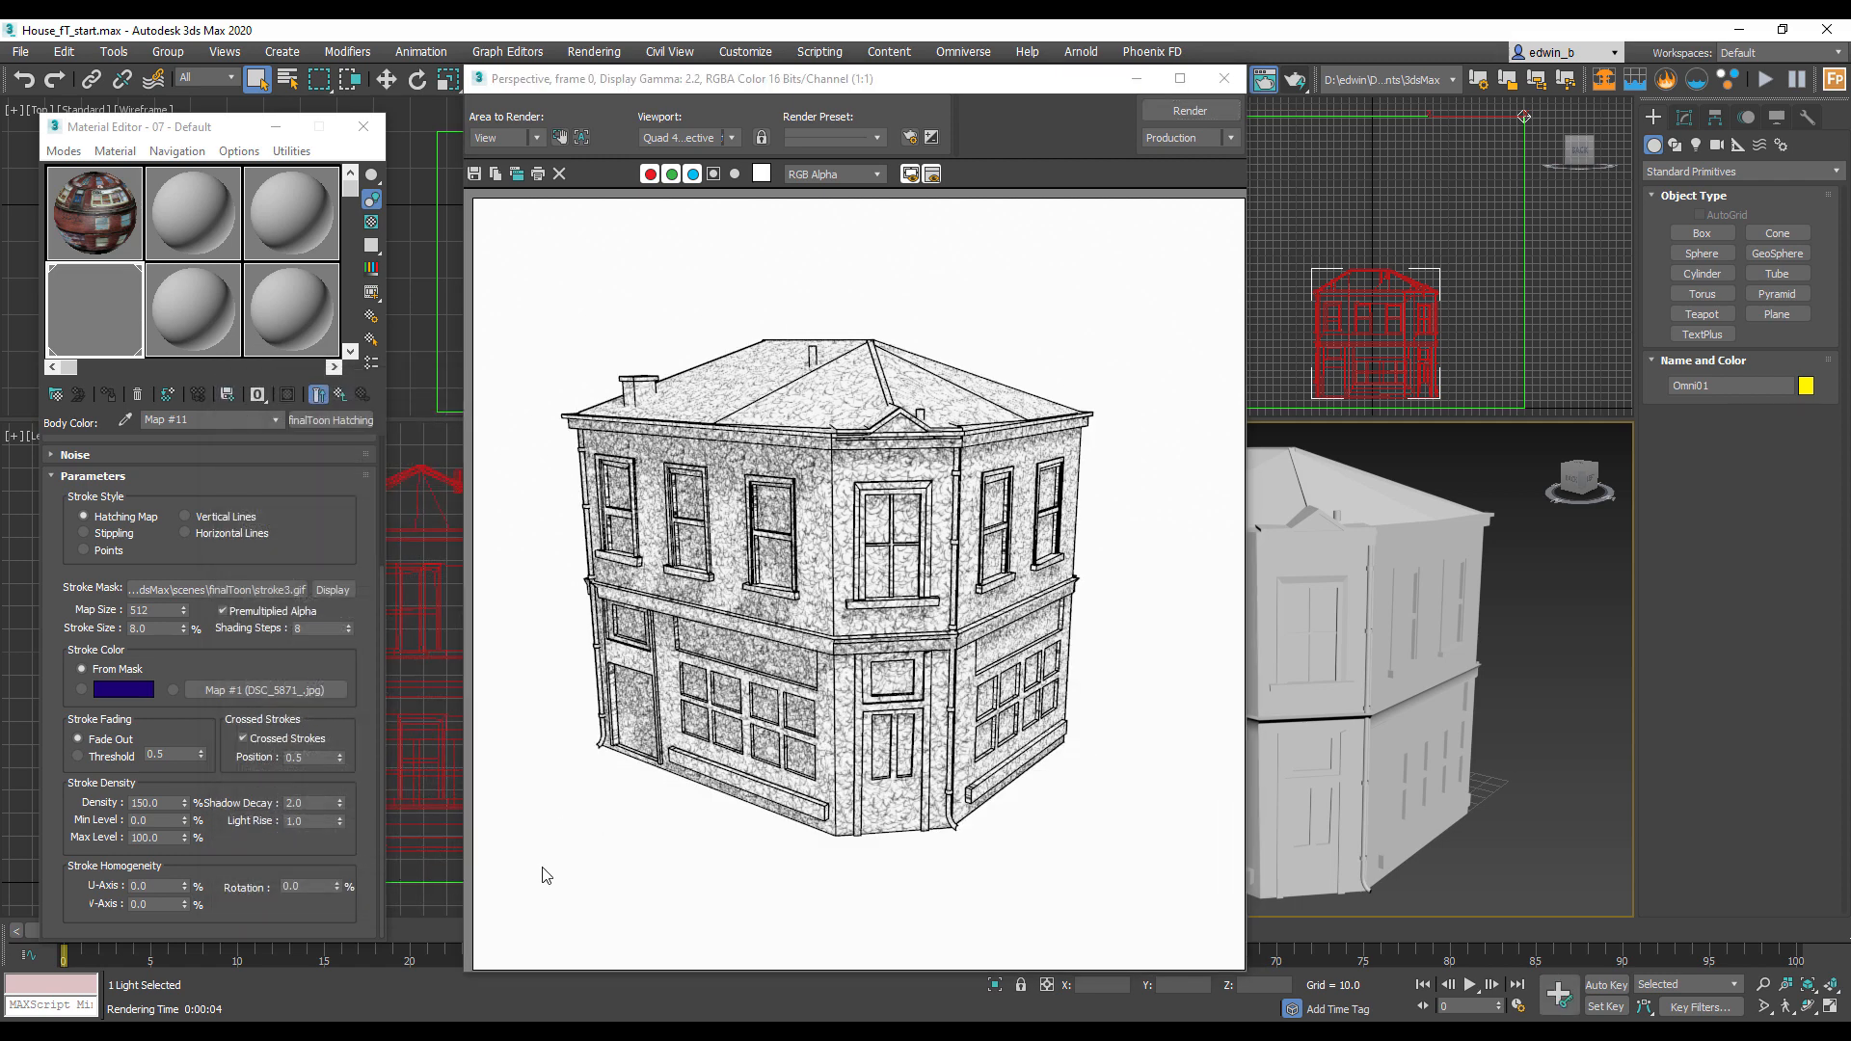
Step: Load point2.gif as the stroke mask and display the mask image enlarged to check the dot shape
click(249, 591)
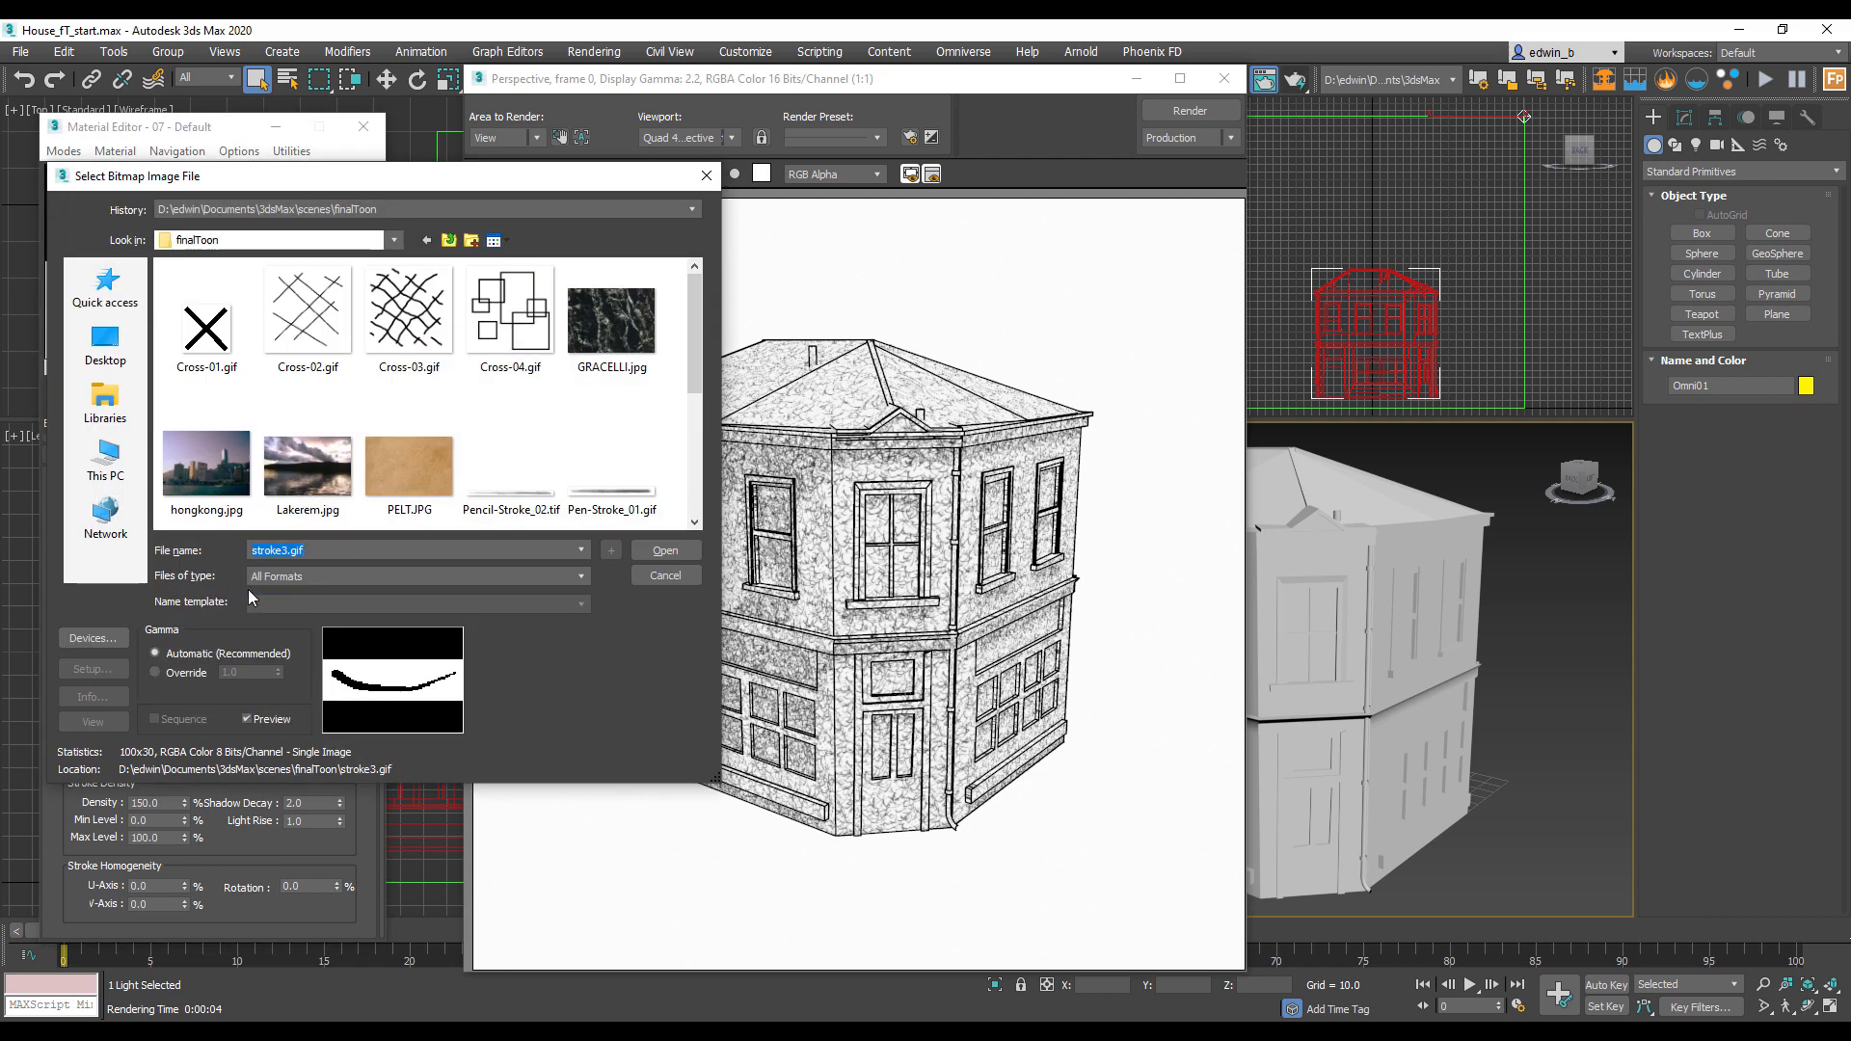
scroll(485, 396, down, 3)
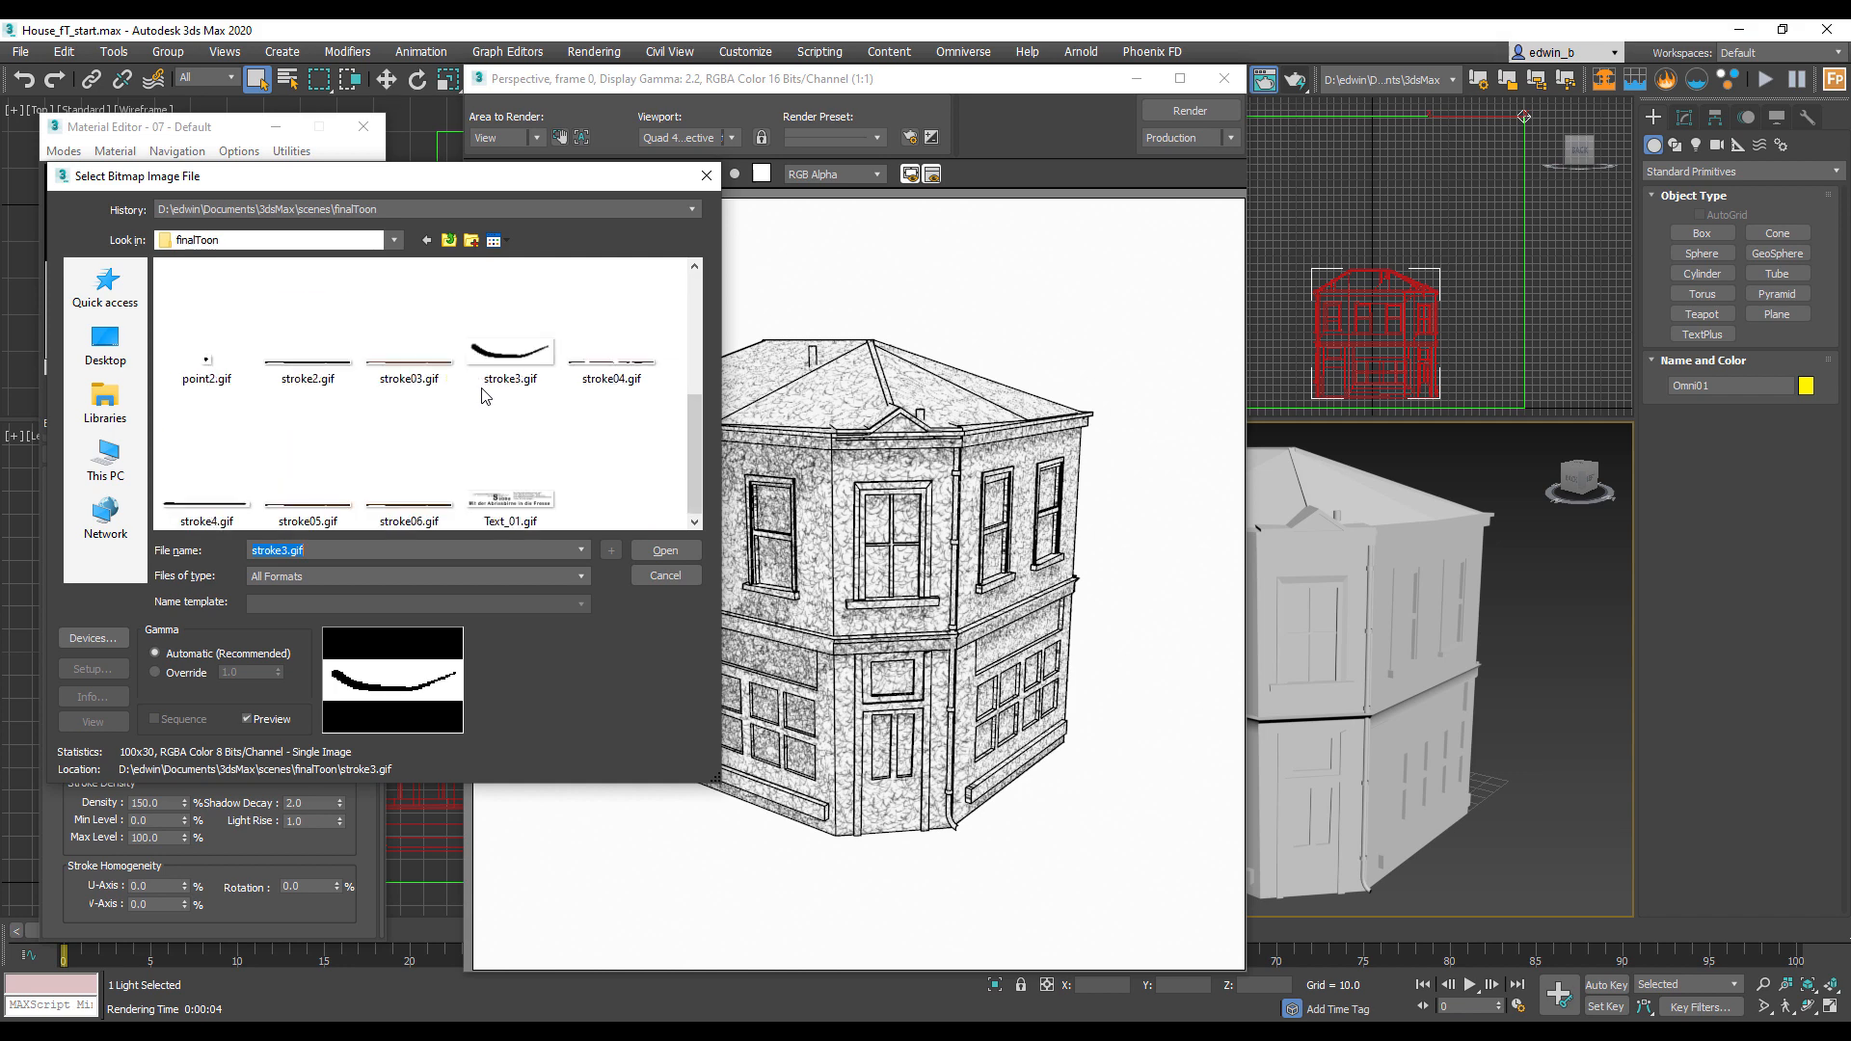
click(208, 357)
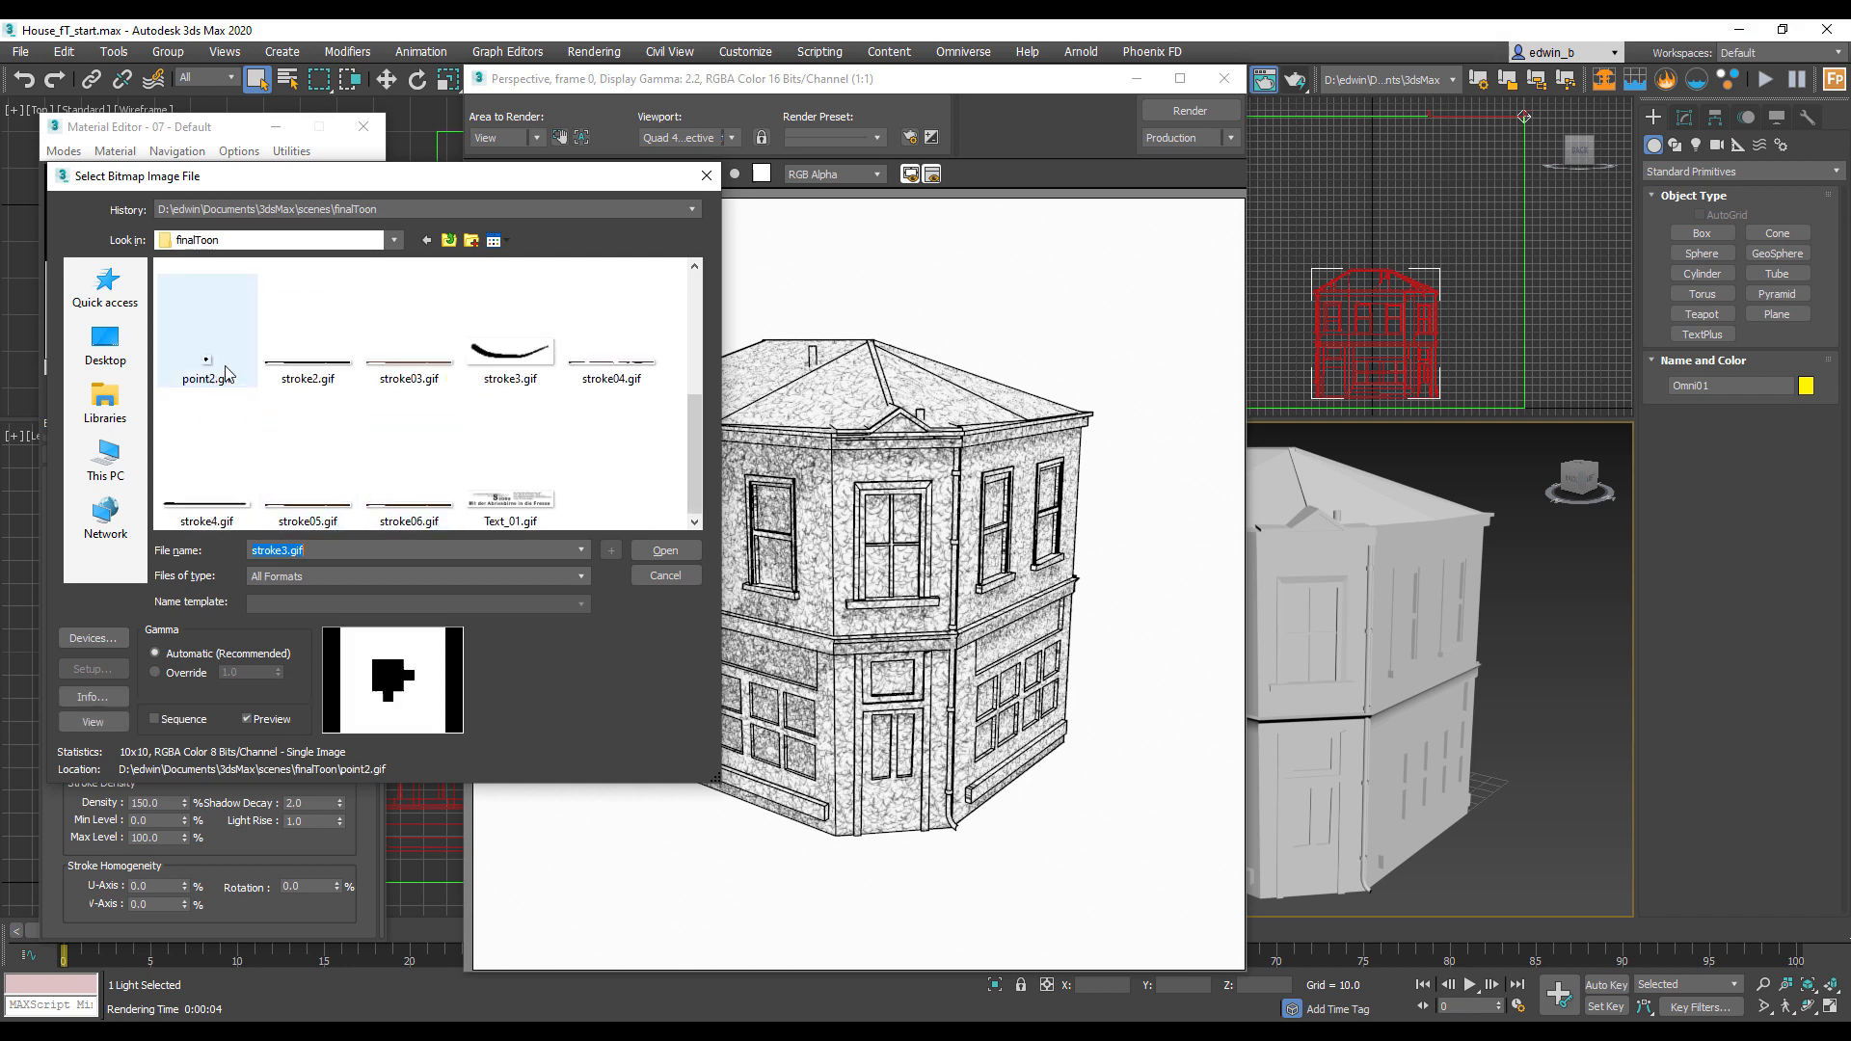
click(666, 550)
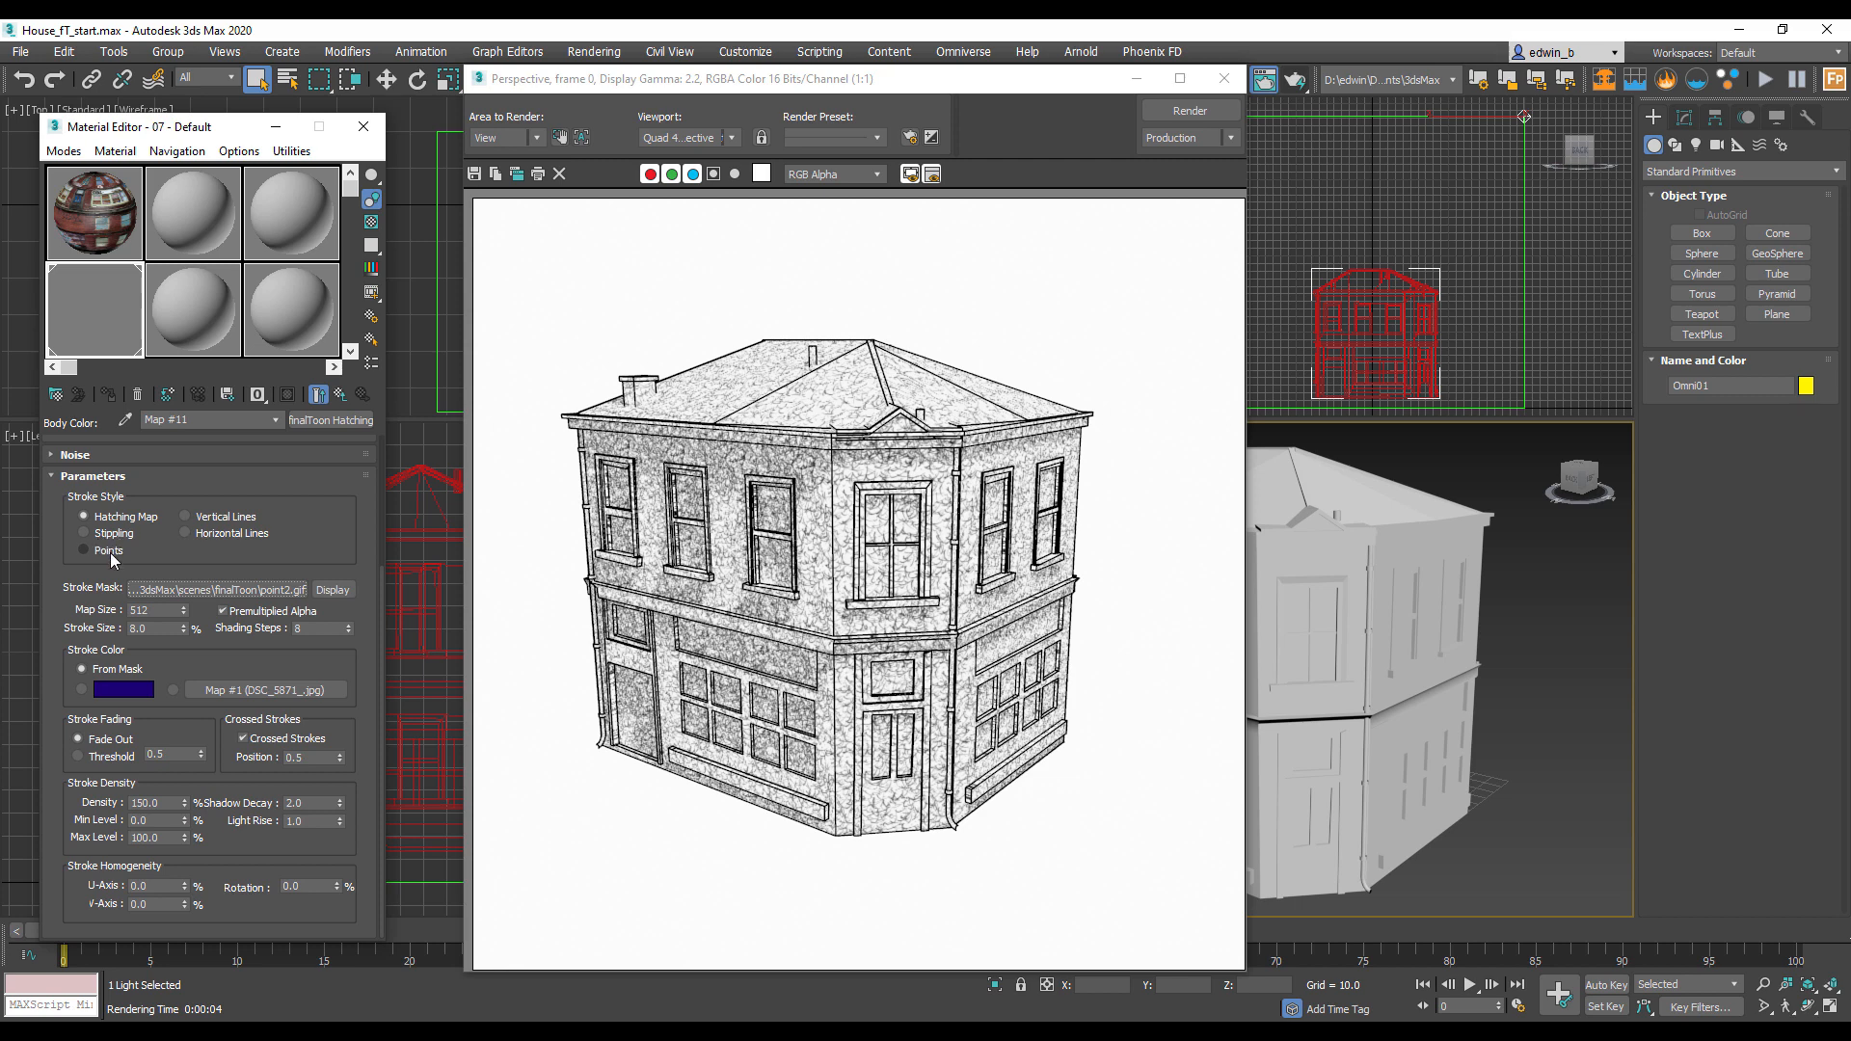
click(332, 595)
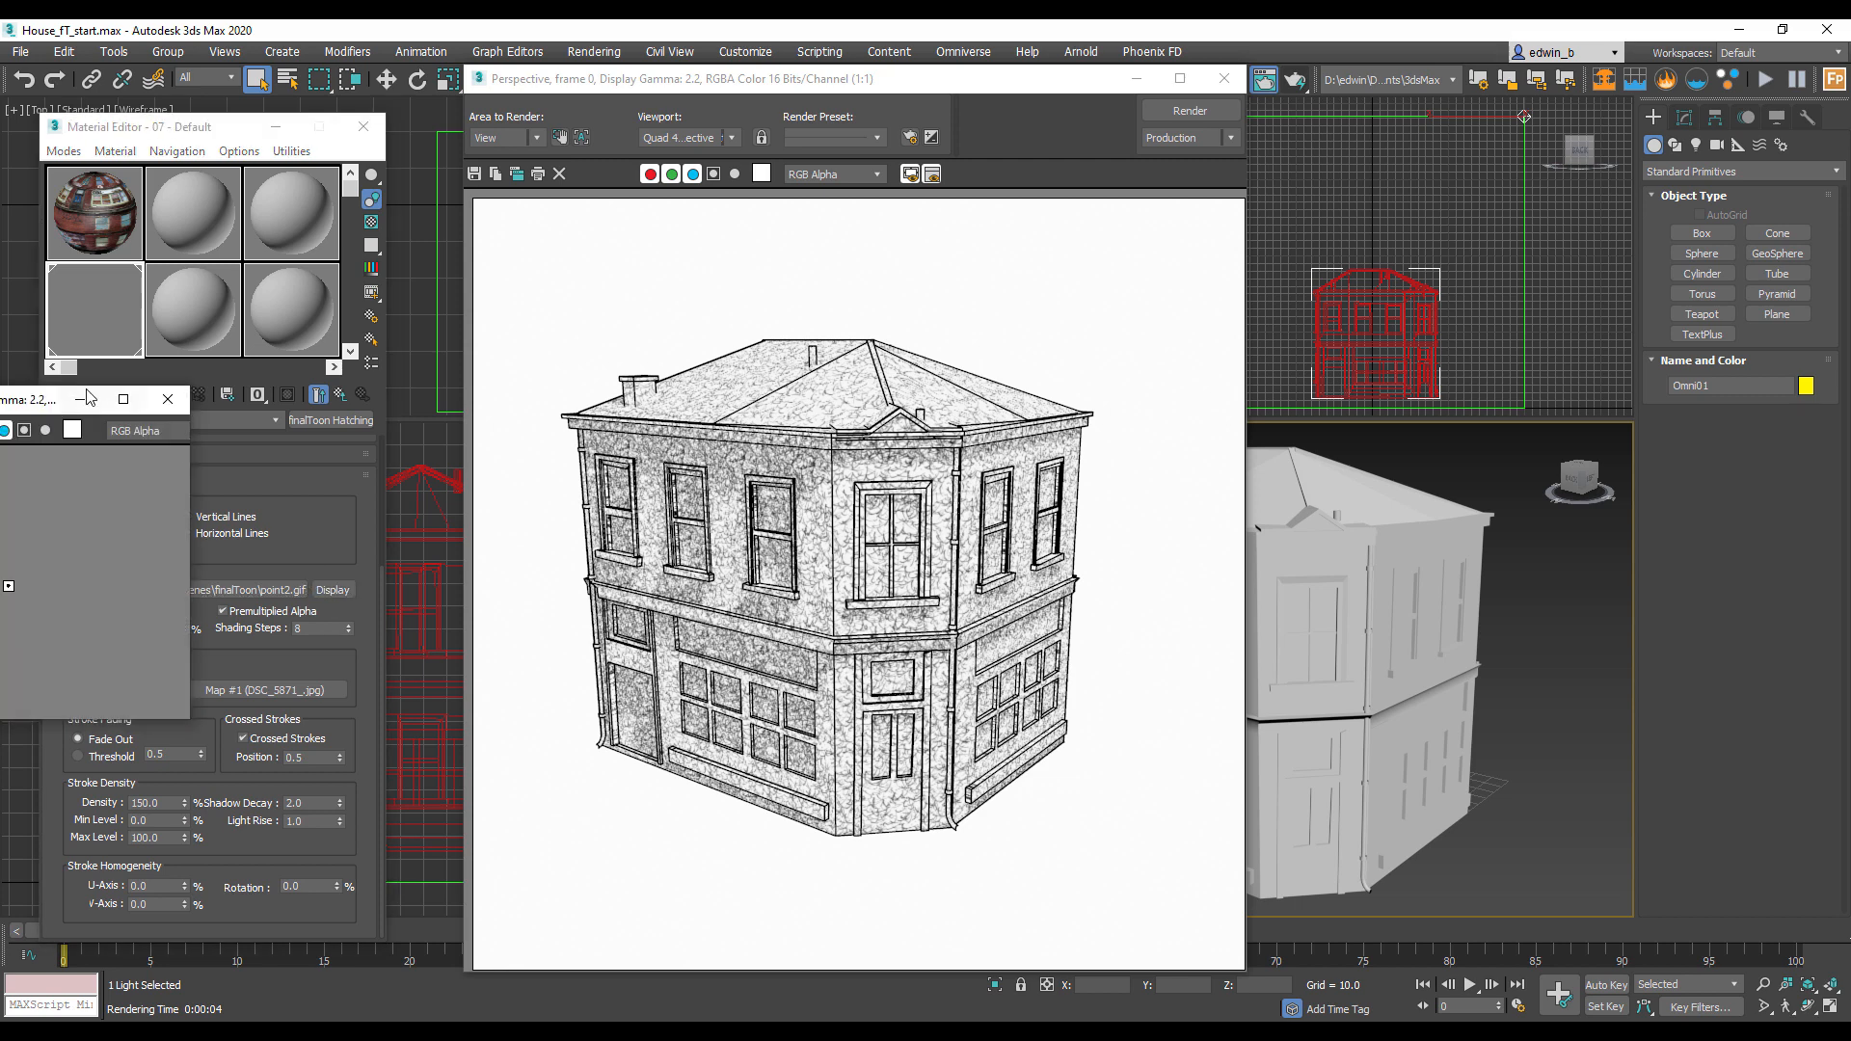
drag(22, 407, 619, 389)
scroll(604, 561, up, 4)
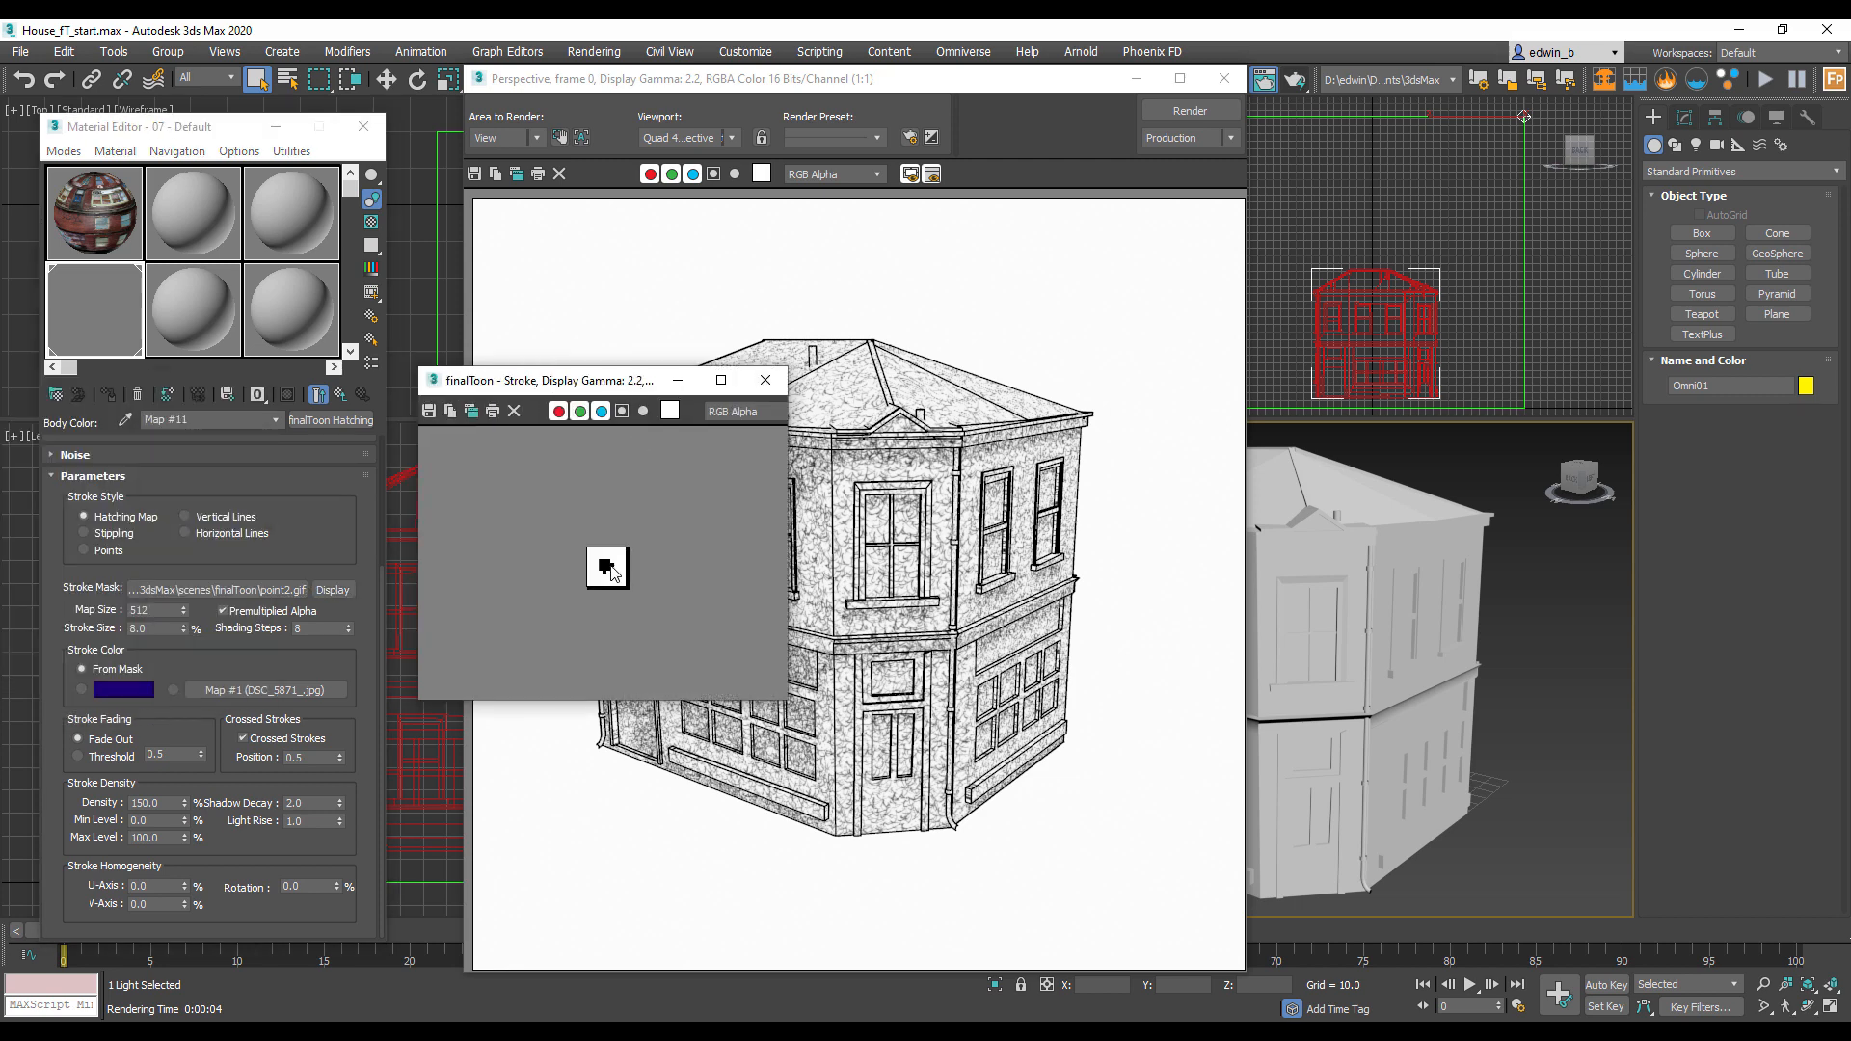
click(766, 380)
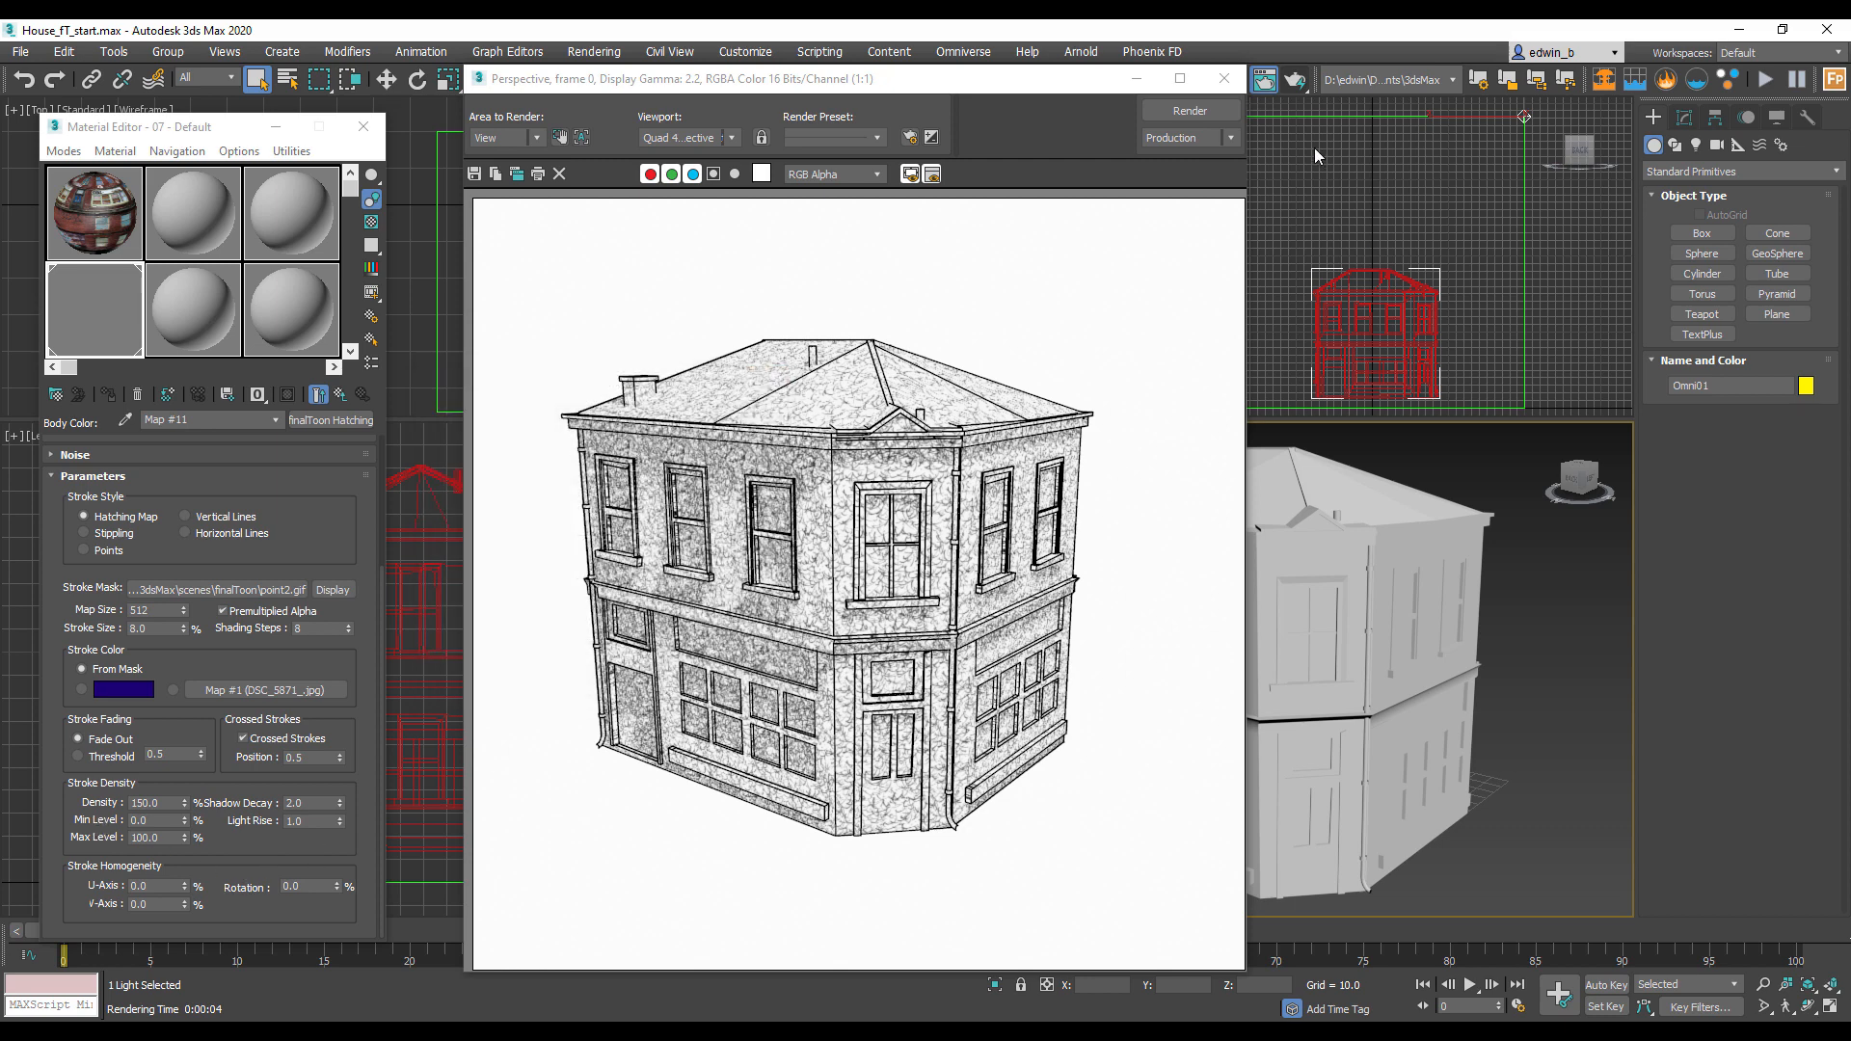
Step: Render the house with the point mask, set the Stroke Size to 15% and render again
click(1201, 110)
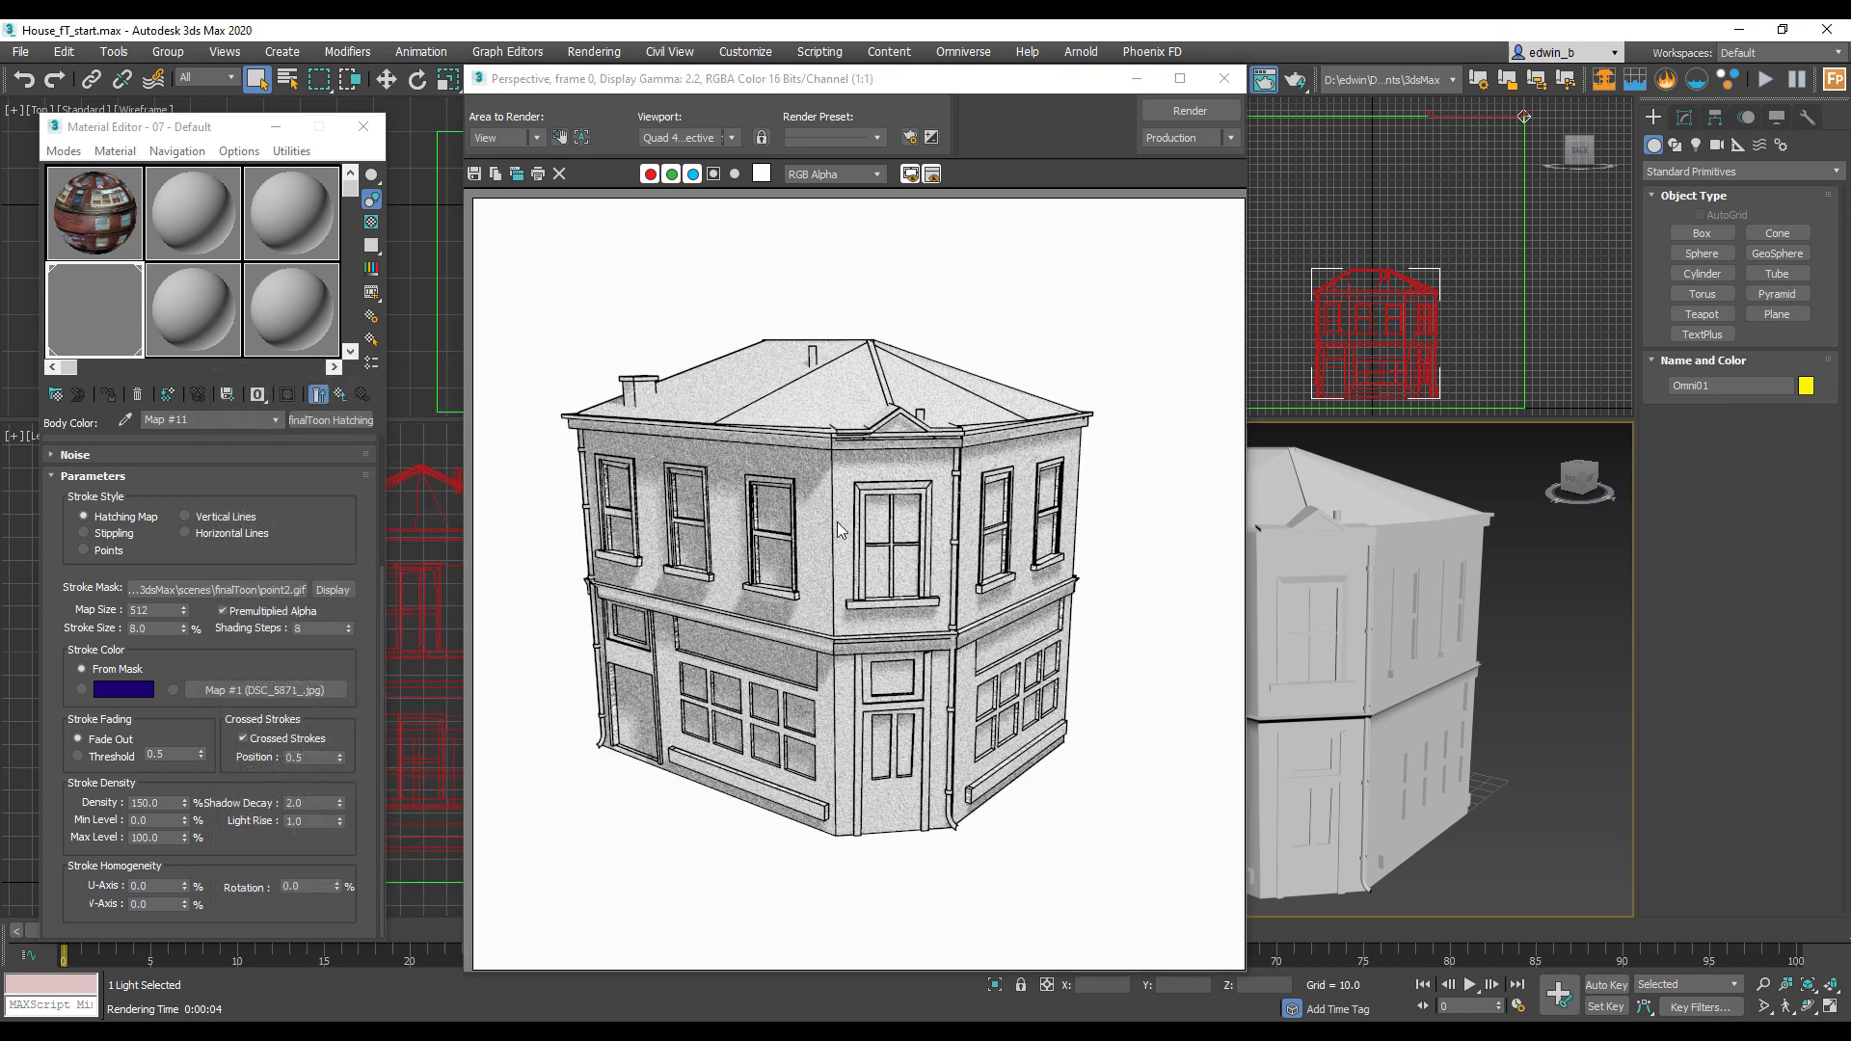
double_click(159, 629)
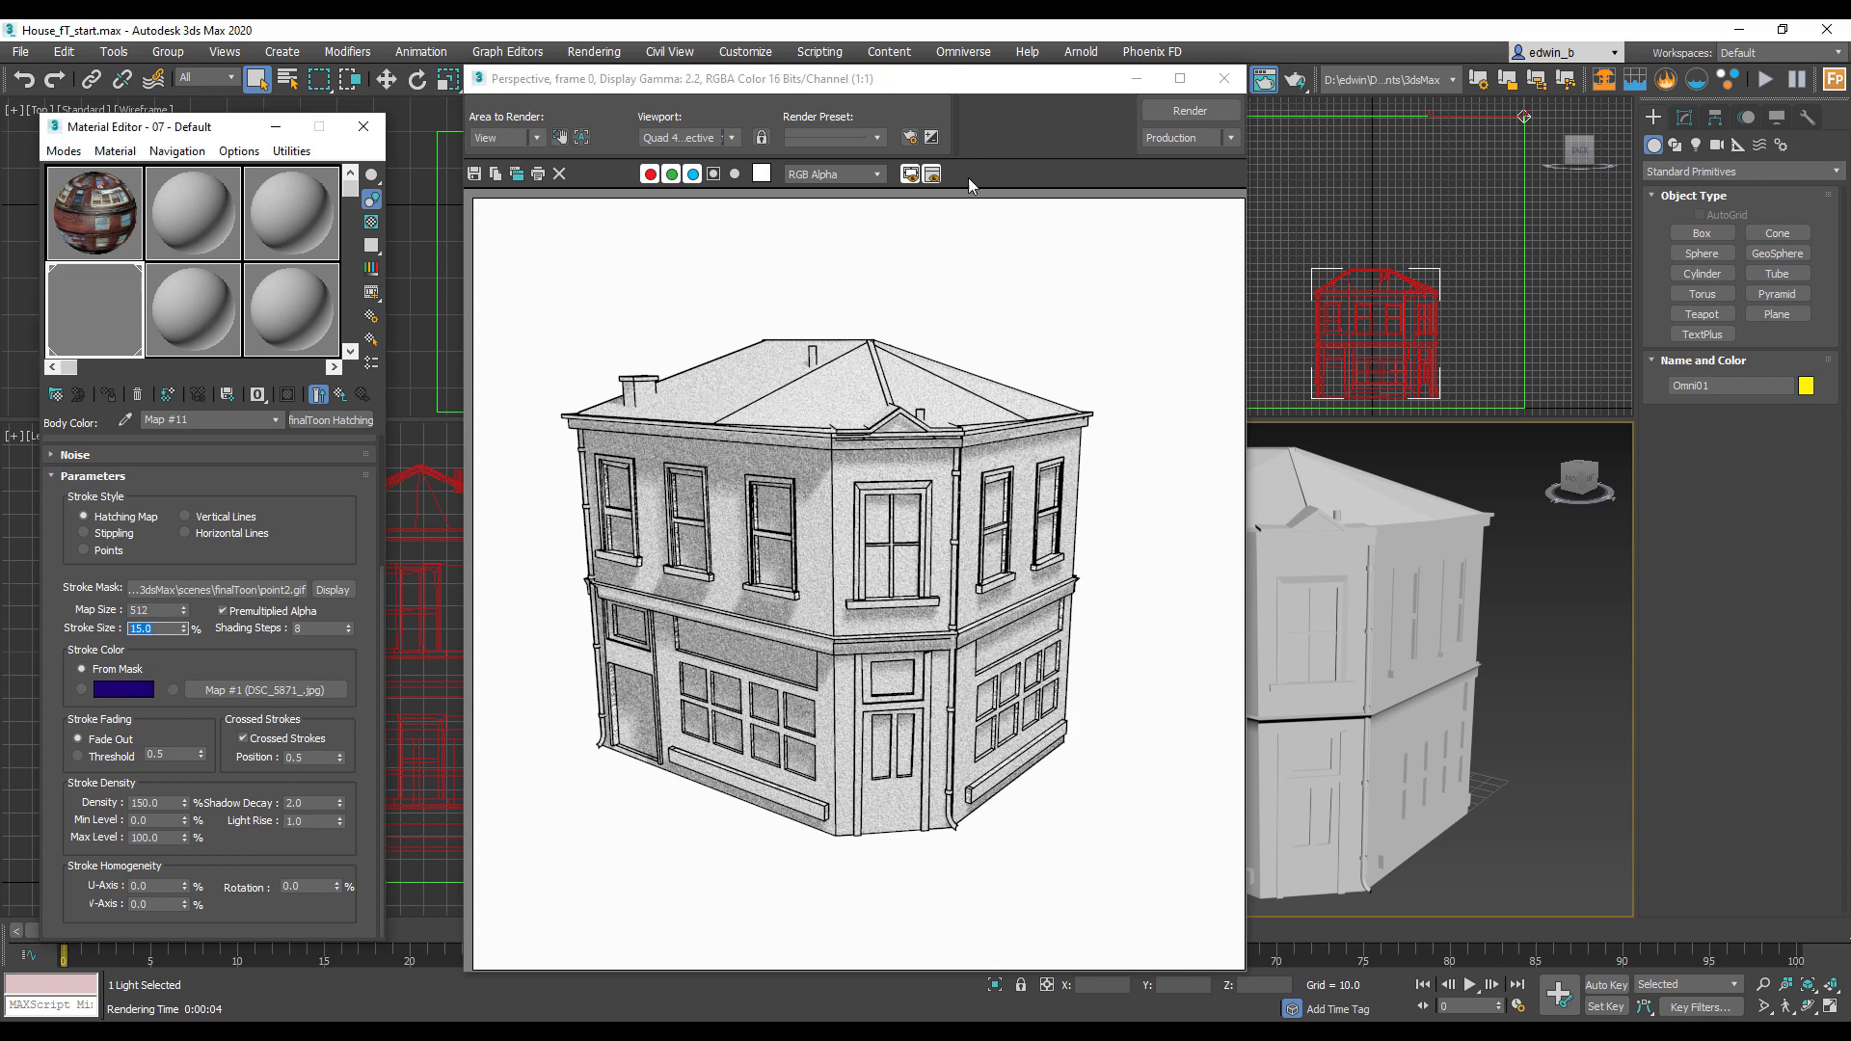
click(1176, 112)
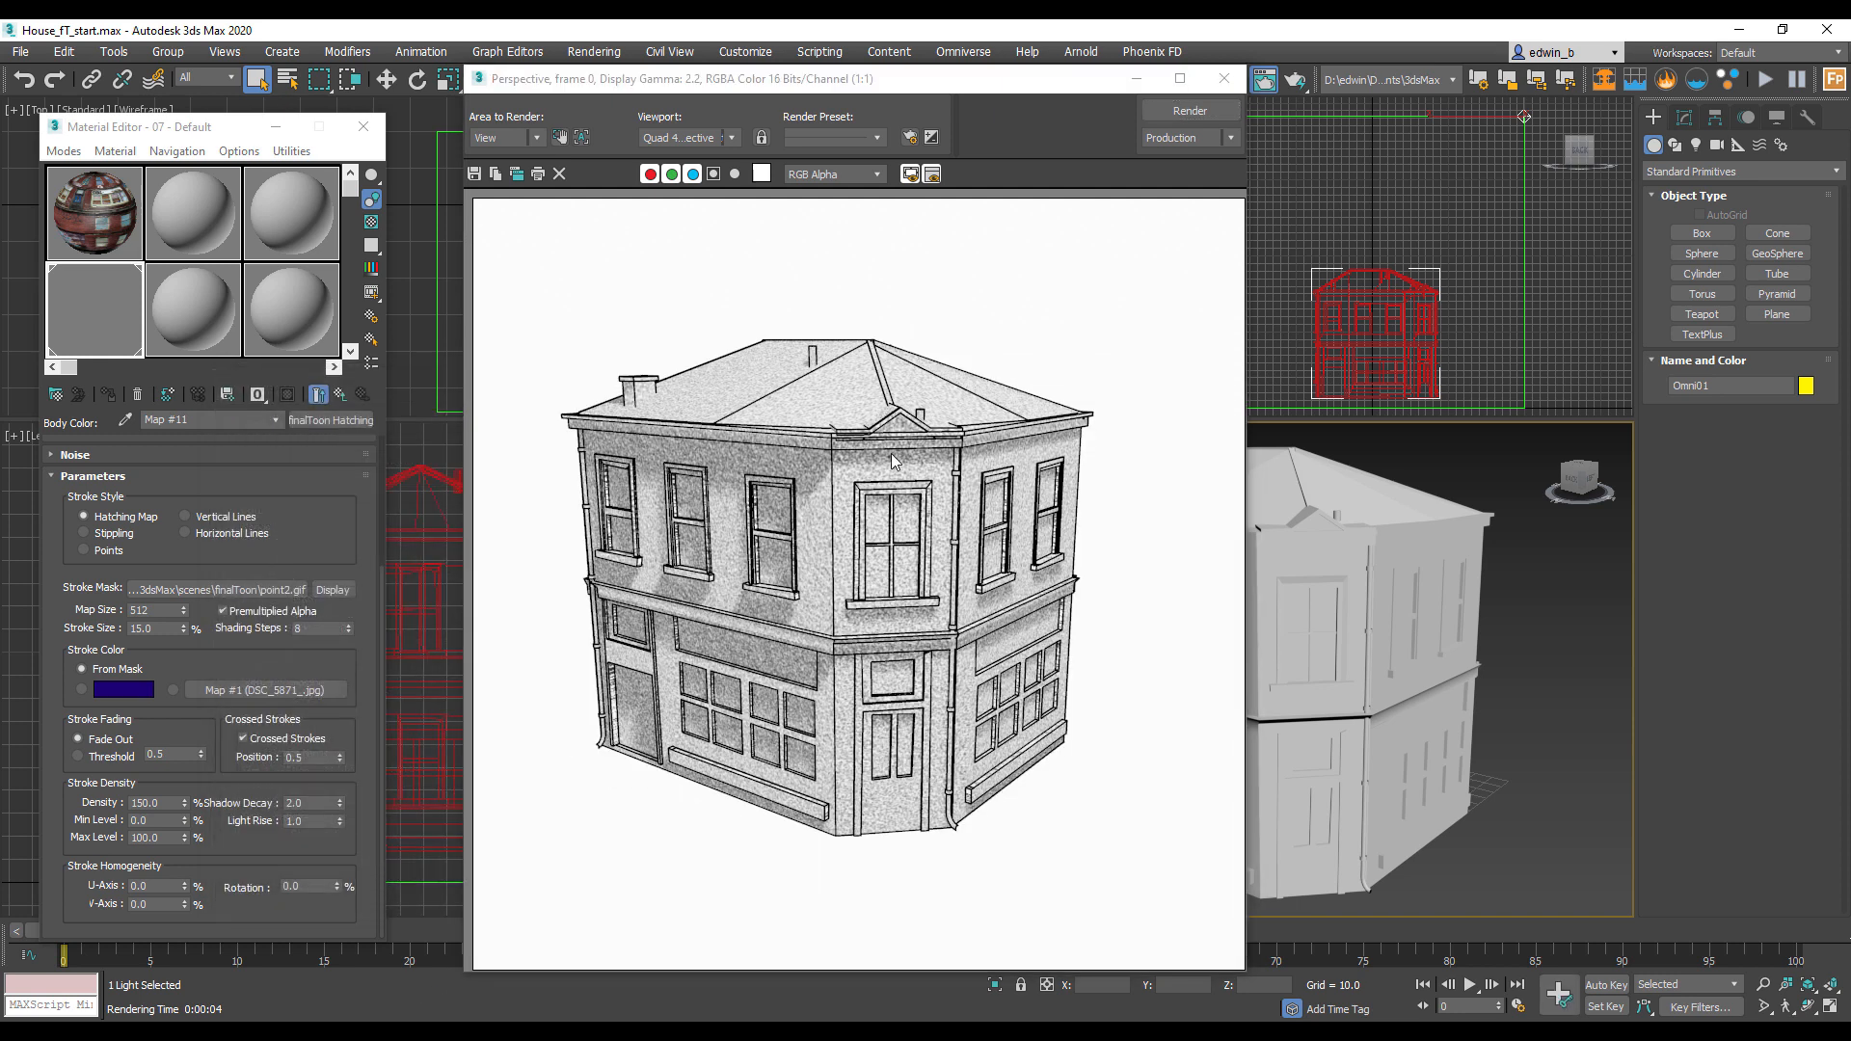
Step: Set the U-Axis and V-Axis Stroke Homogeneity to 100% and render the perspective view
drag(183, 887, 183, 858)
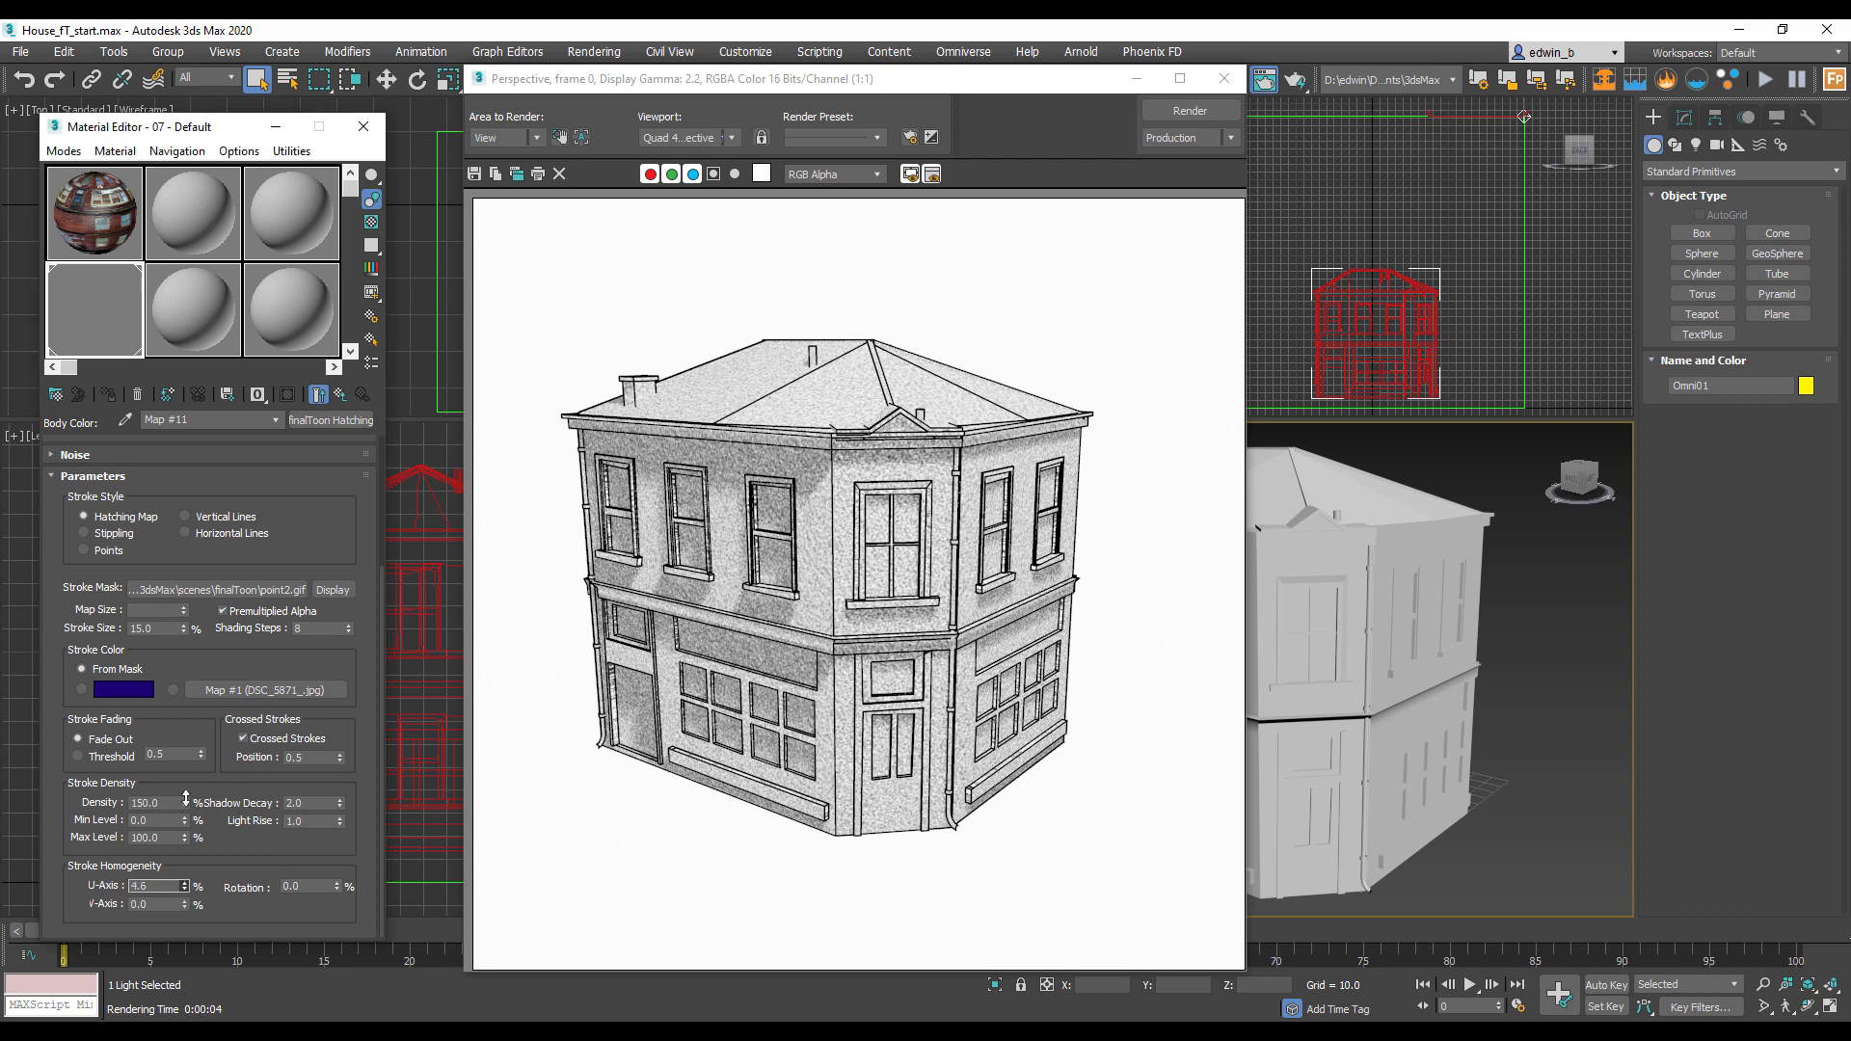
double_click(158, 885)
text(100)
key(Tab)
text(100)
key(Return)
click(1189, 116)
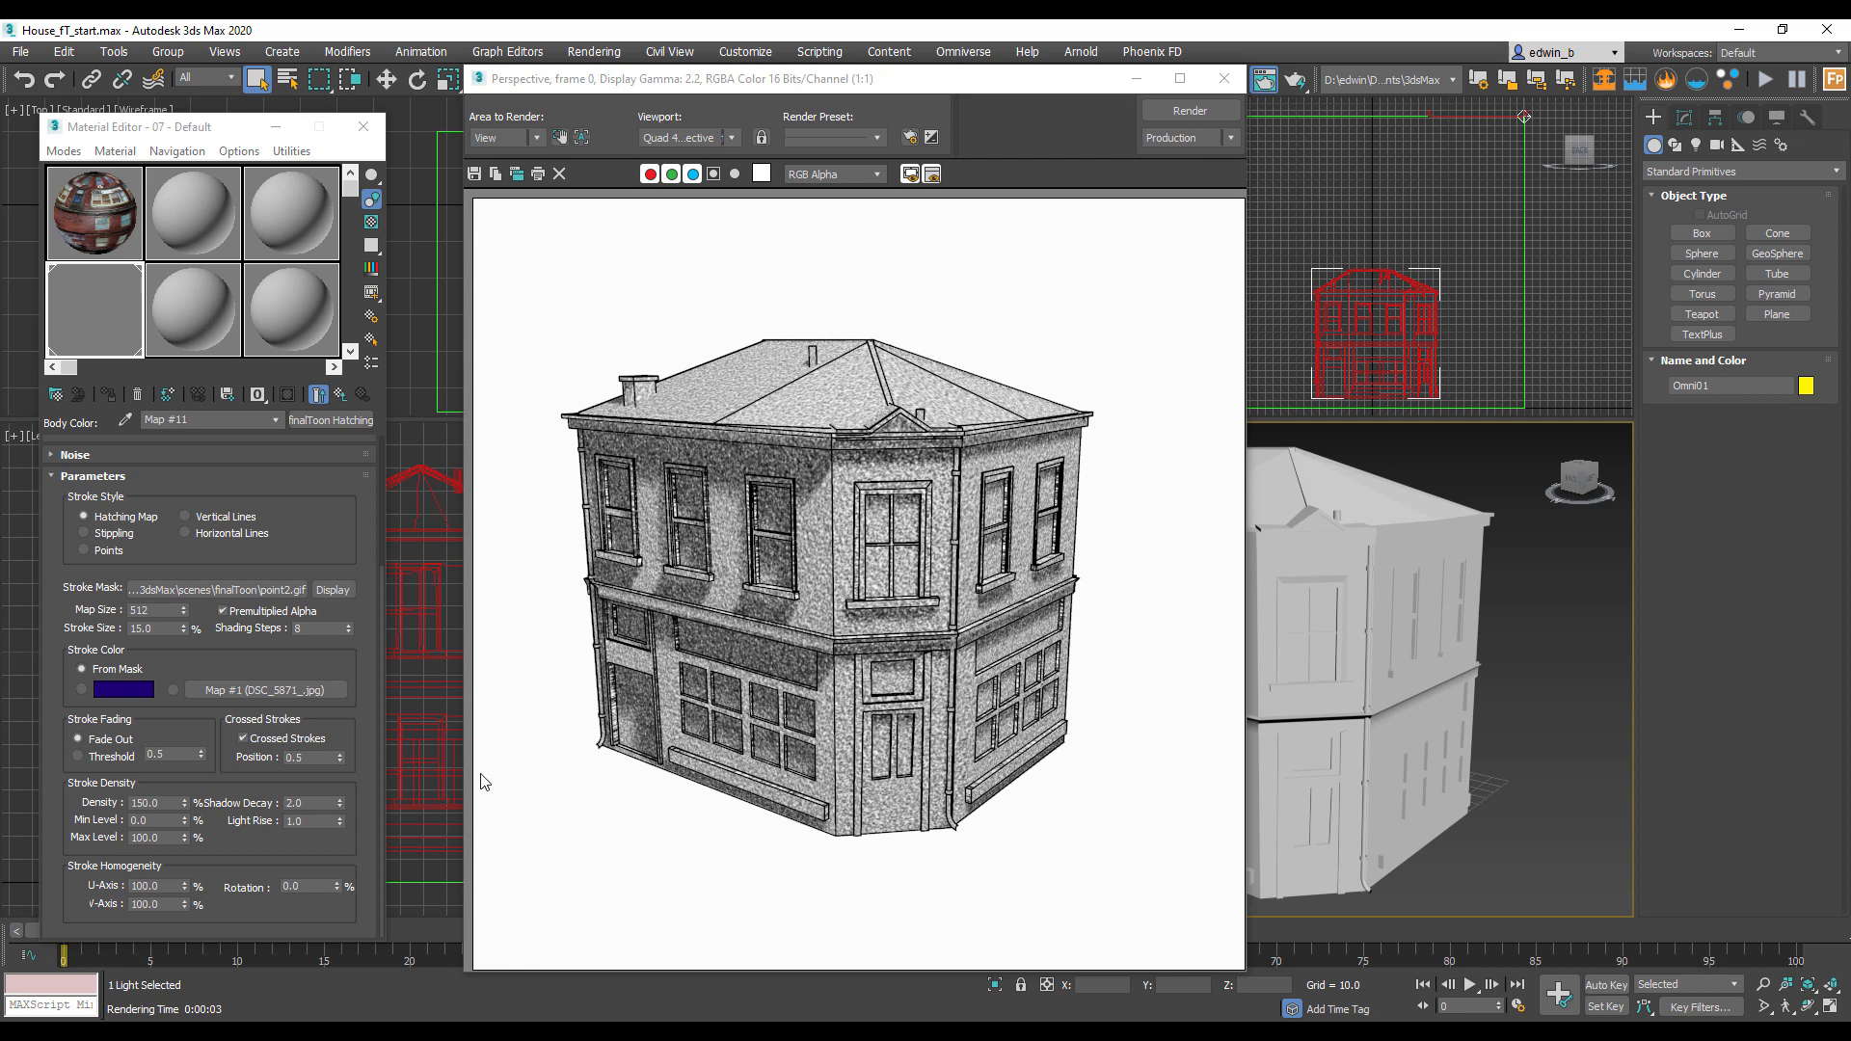
Step: Set the Stroke Homogeneity Rotation to 100% and render the perspective view
drag(337, 885, 500, 312)
click(311, 888)
drag(312, 889, 251, 890)
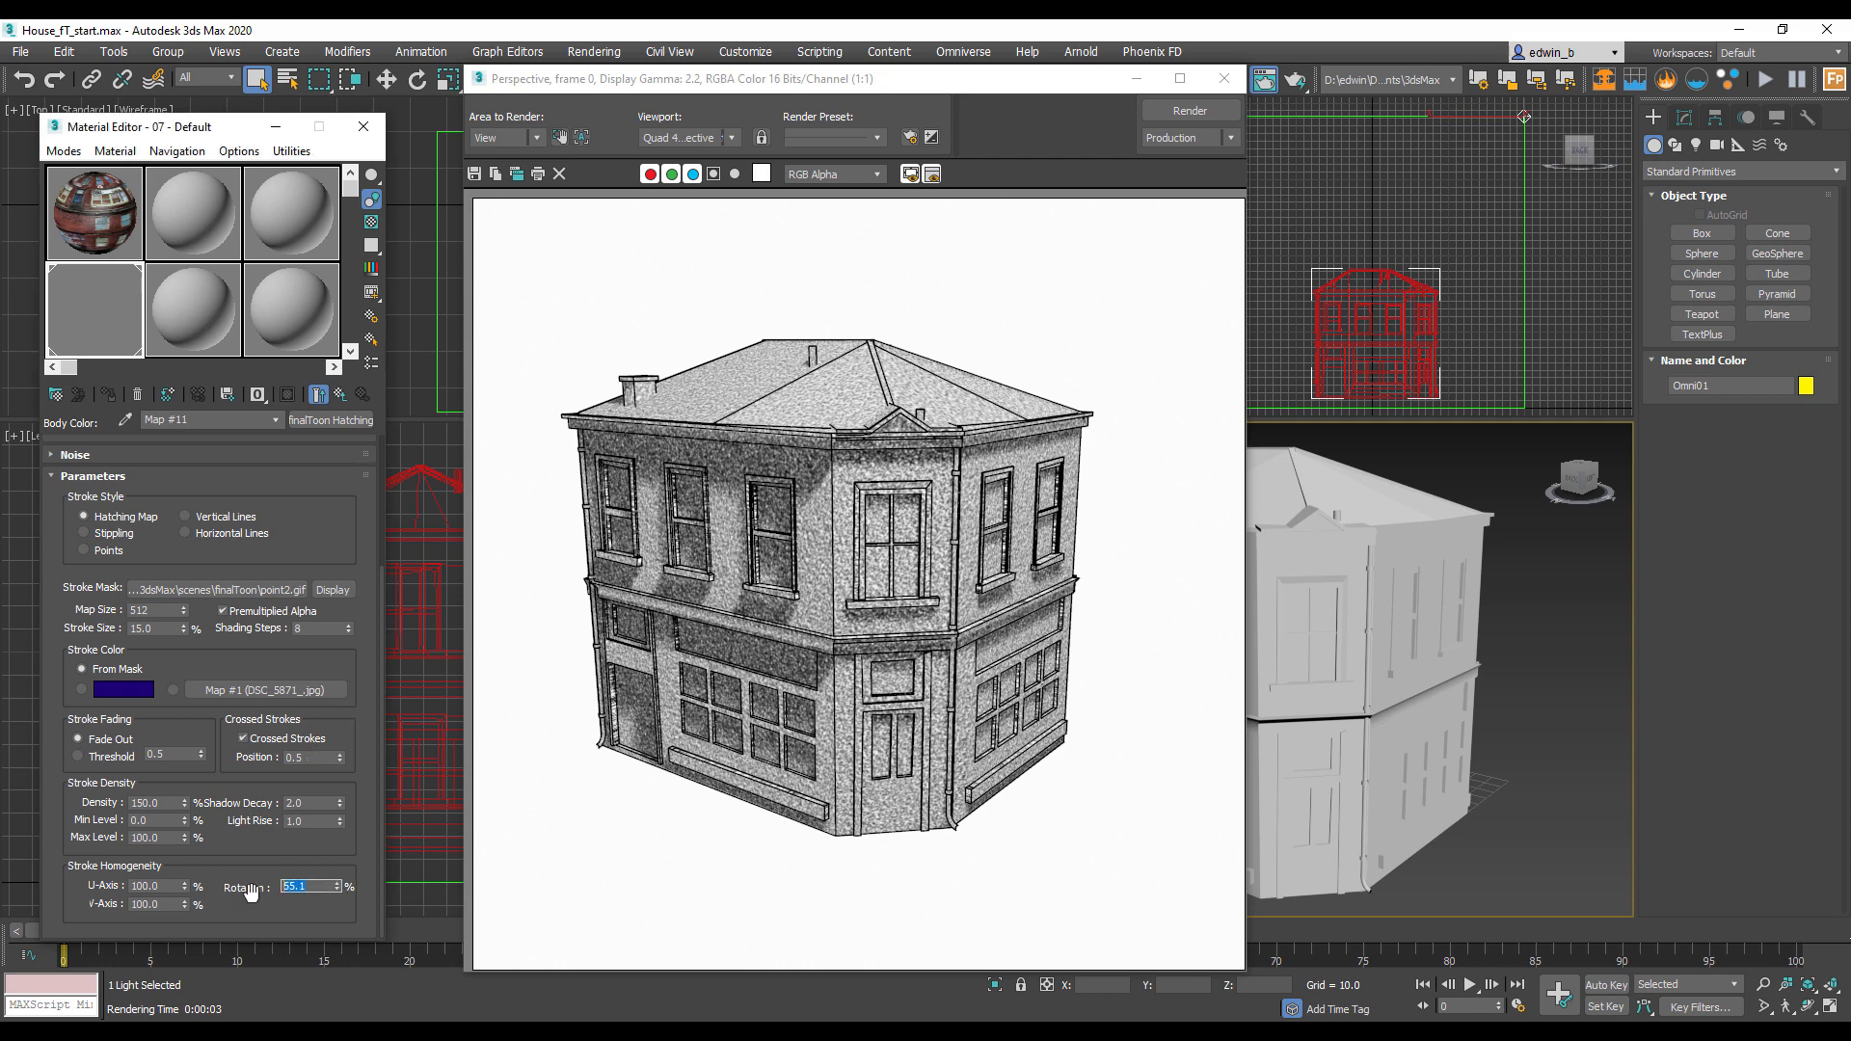
click(1190, 109)
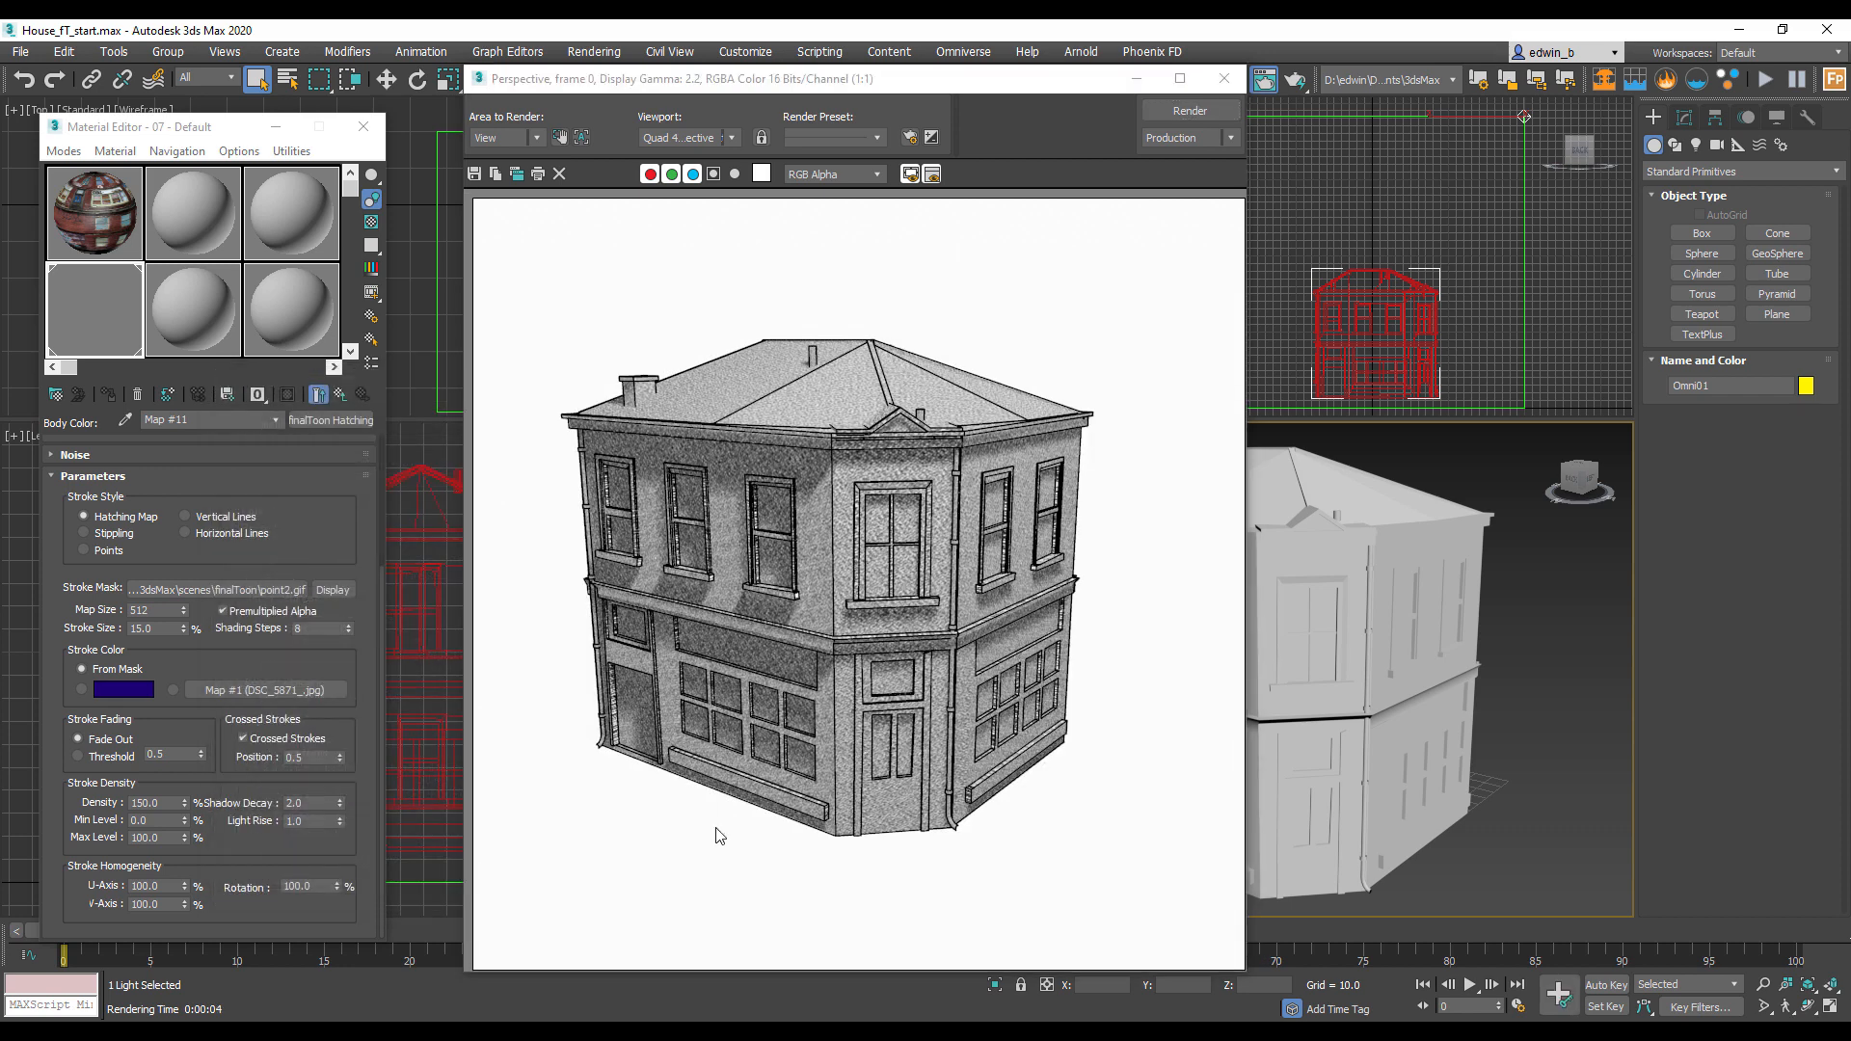
Step: Set the stroke Density to 100% and render the perspective view
click(162, 803)
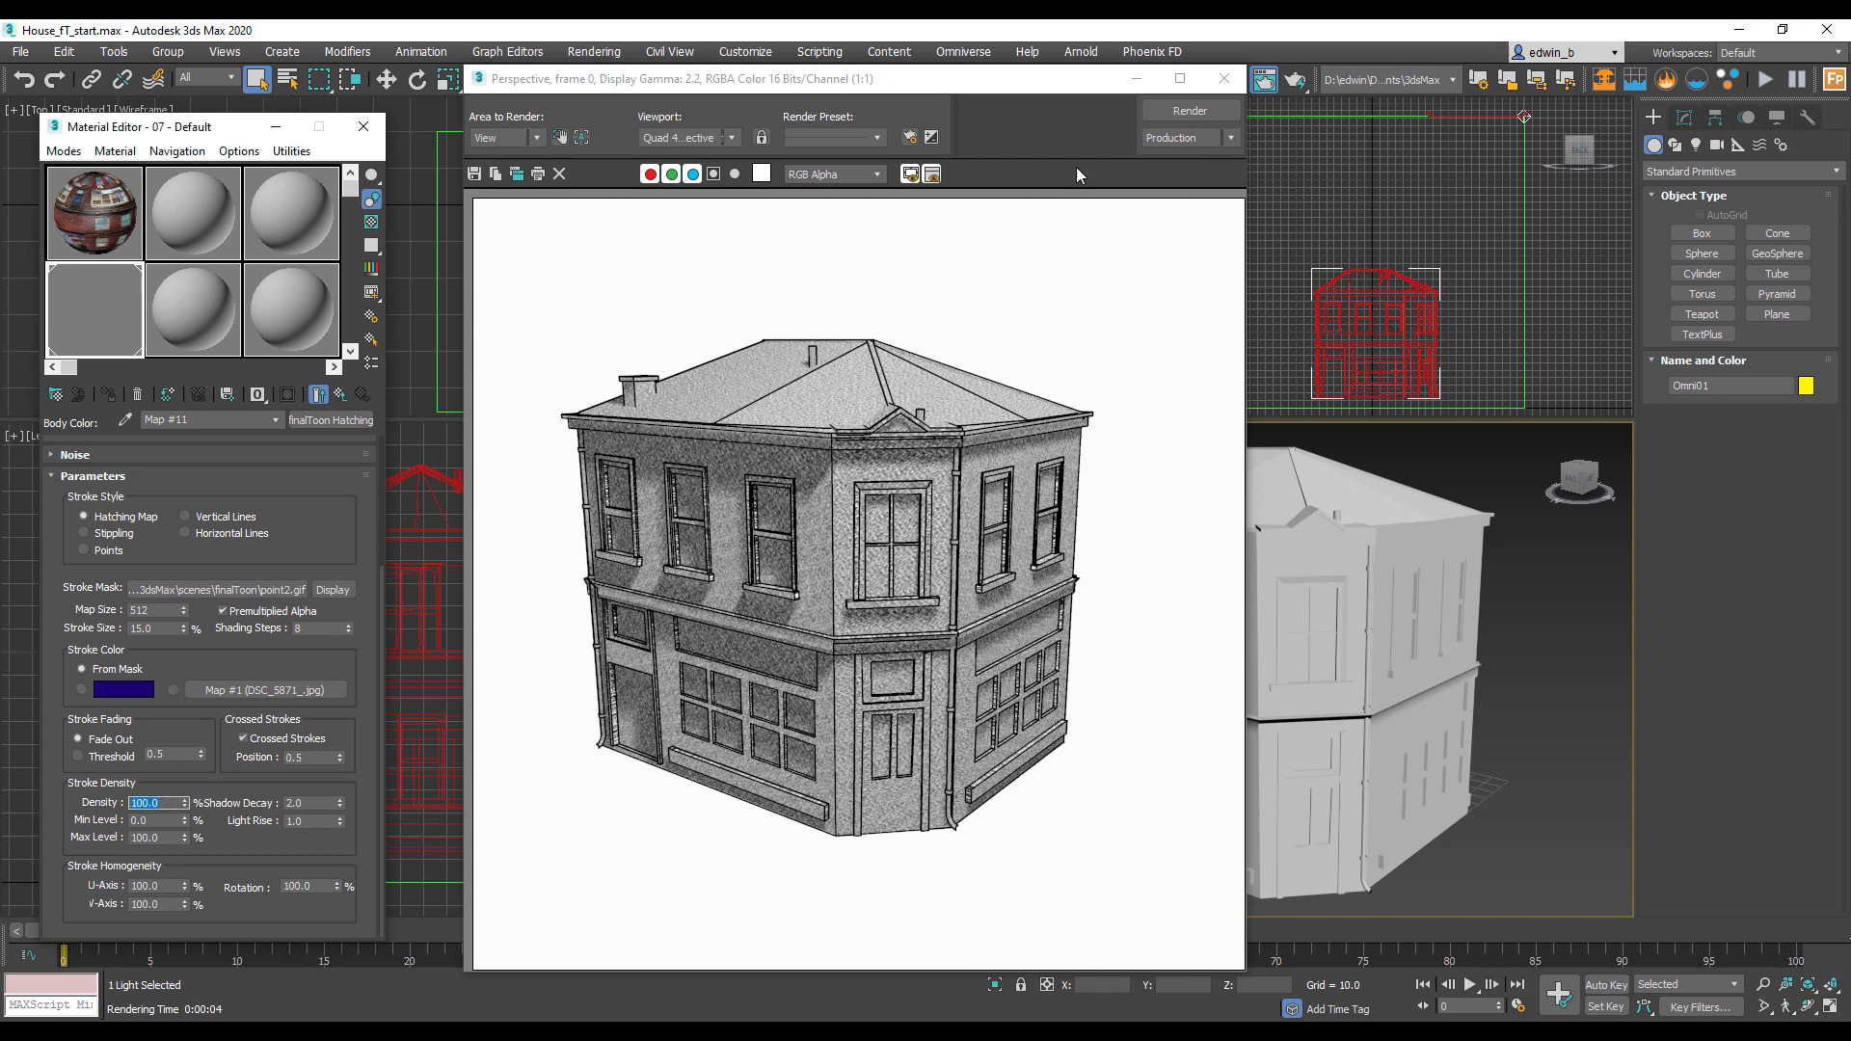
click(1190, 111)
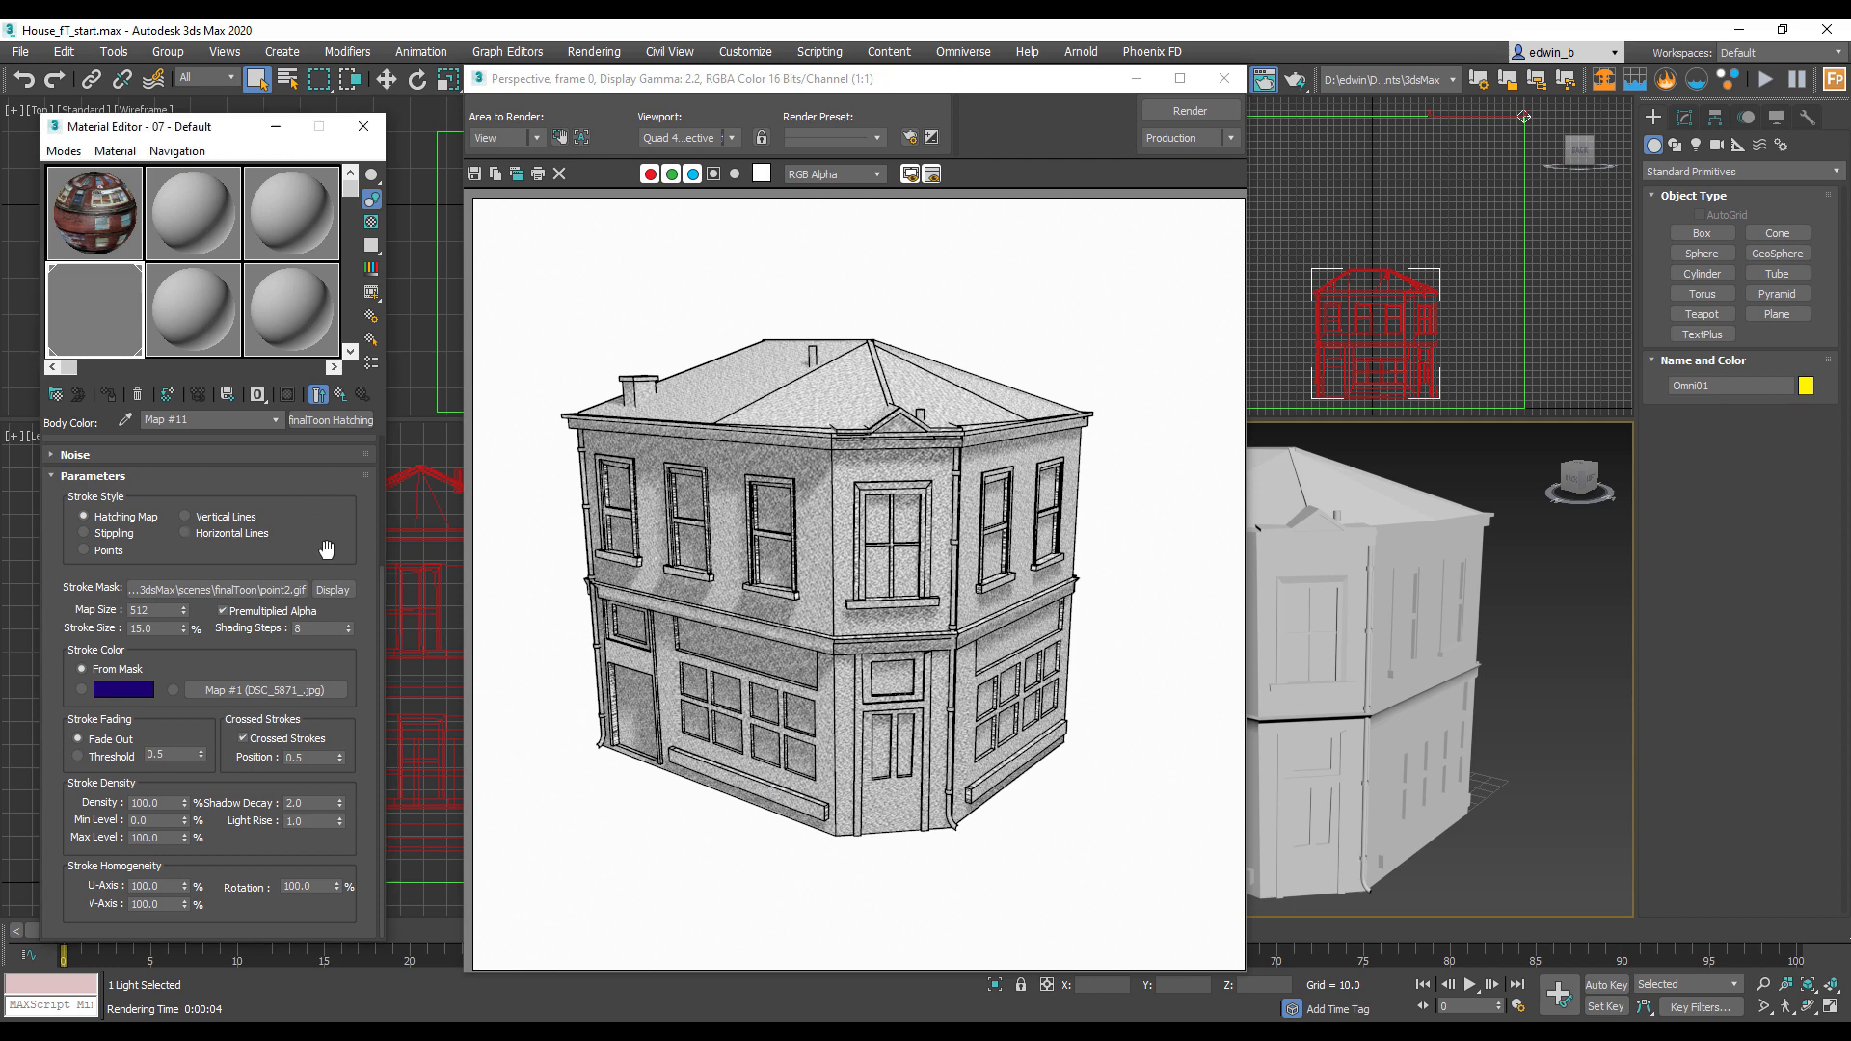
scroll(333, 548, up, 3)
drag(333, 547, 337, 461)
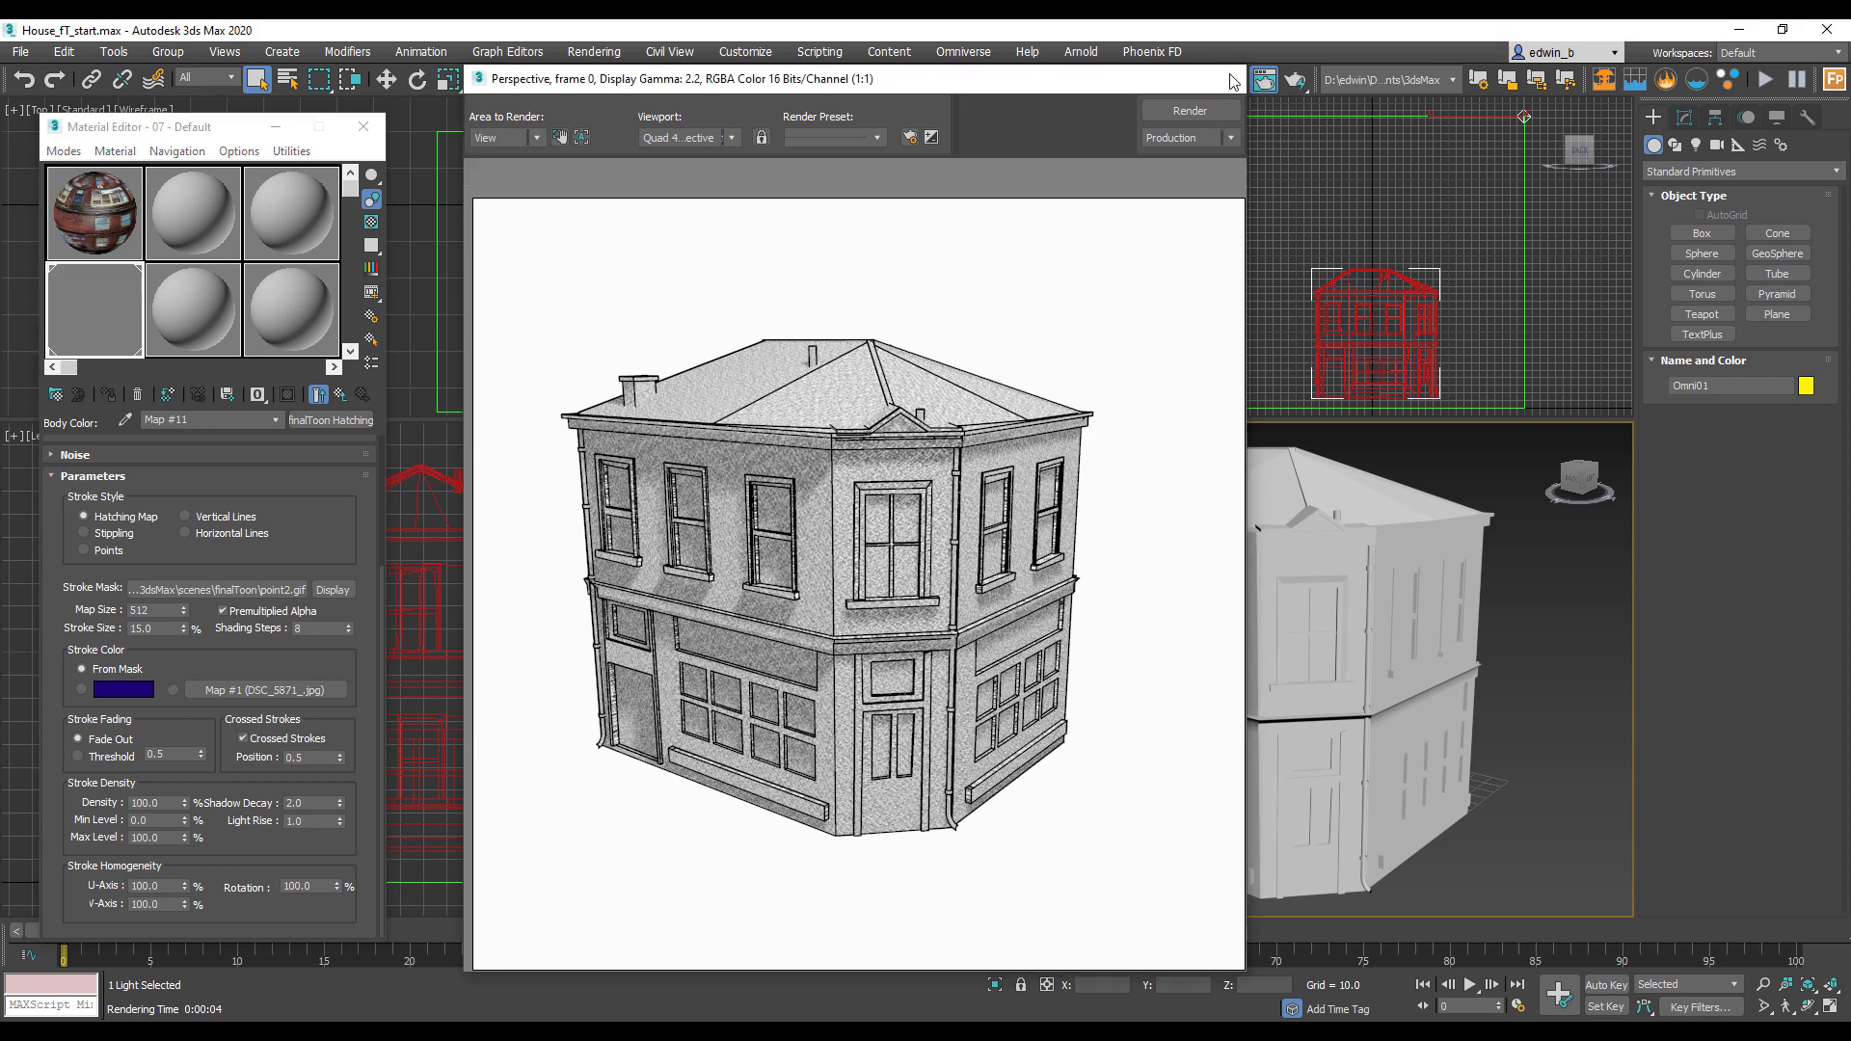
Step: Close the rendered image and switch the renderer in the render setup to finalRender
click(1226, 80)
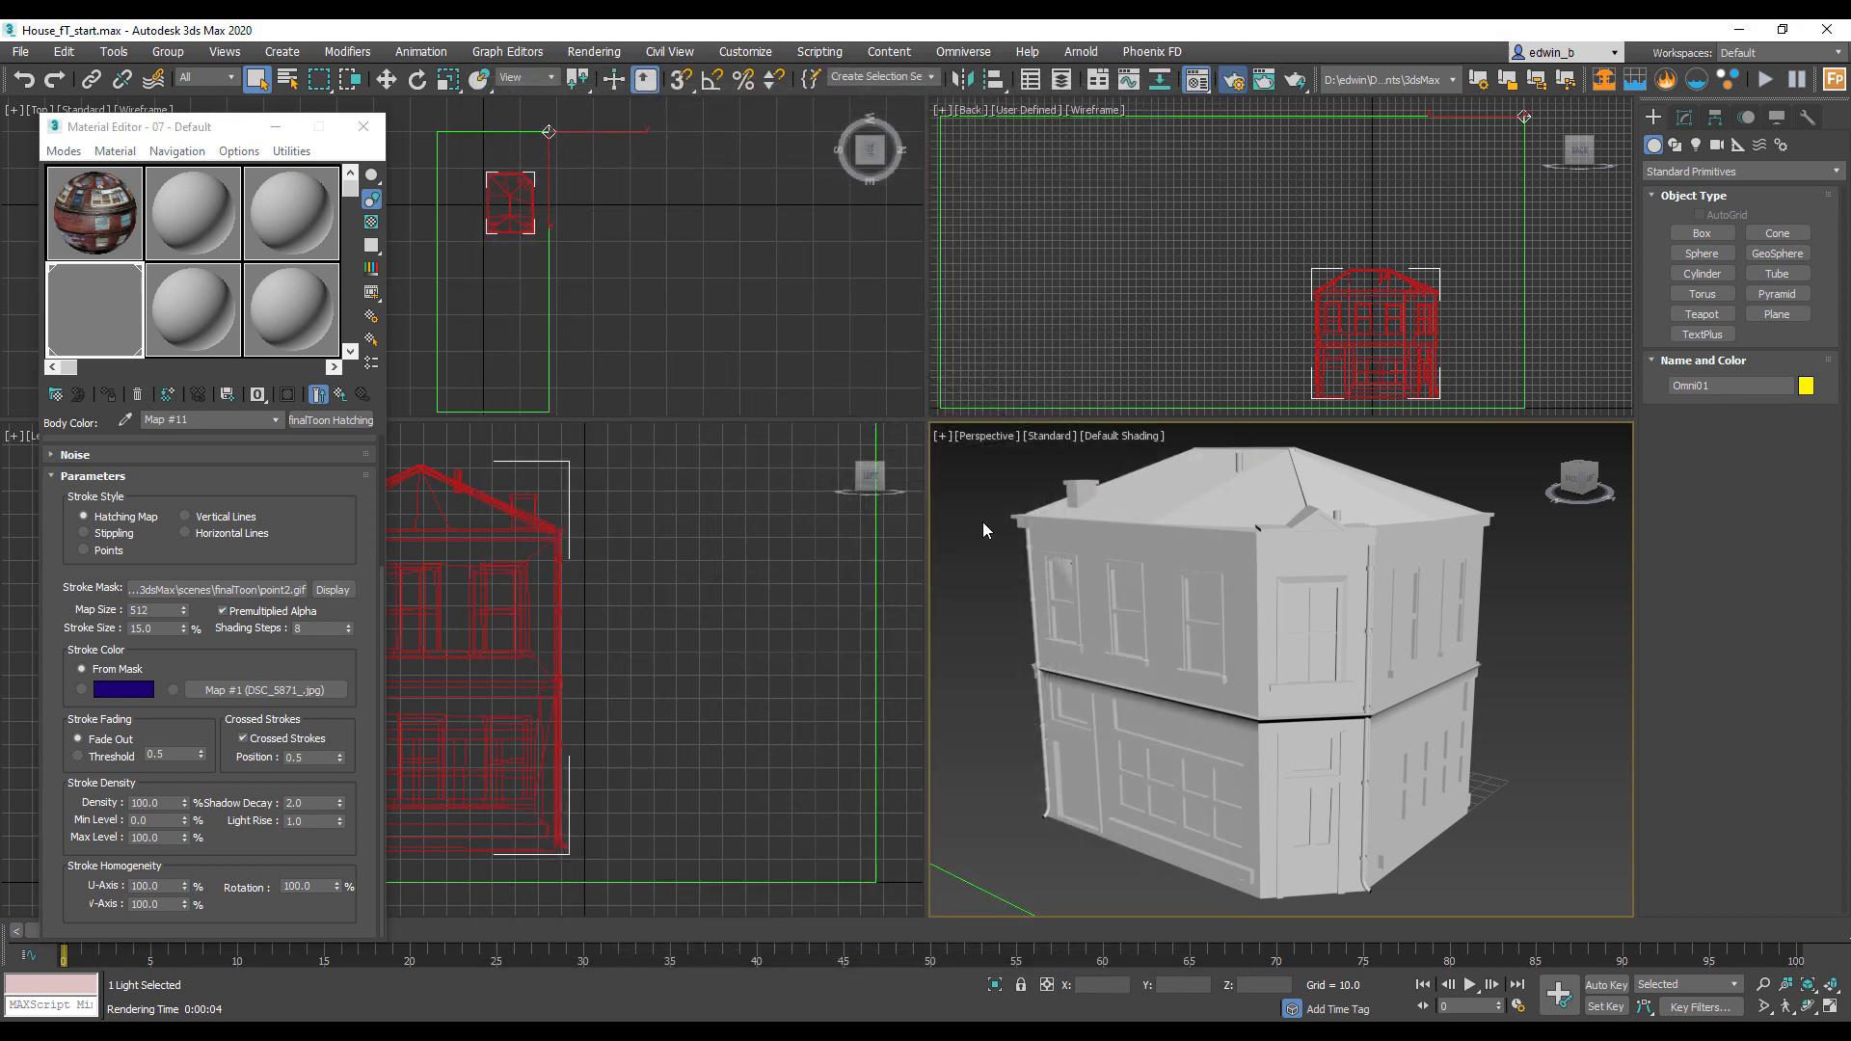
key(F10)
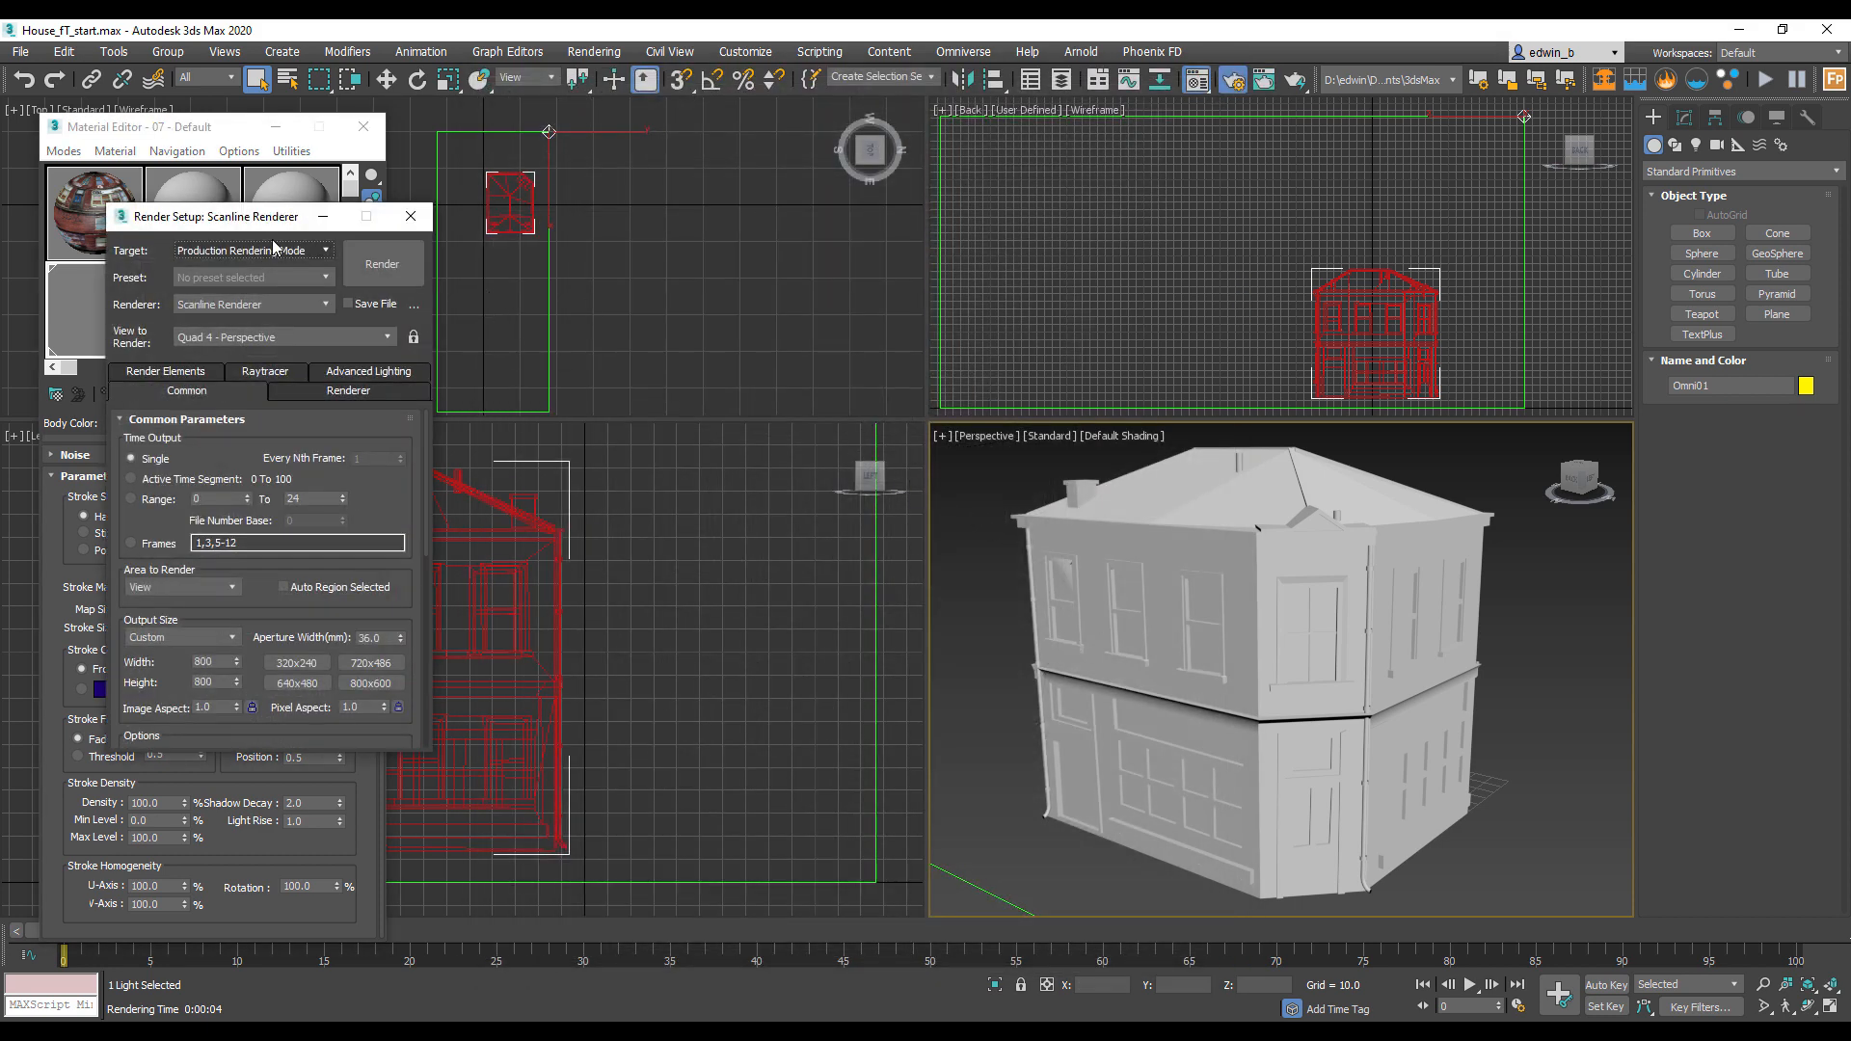
drag(227, 217, 562, 244)
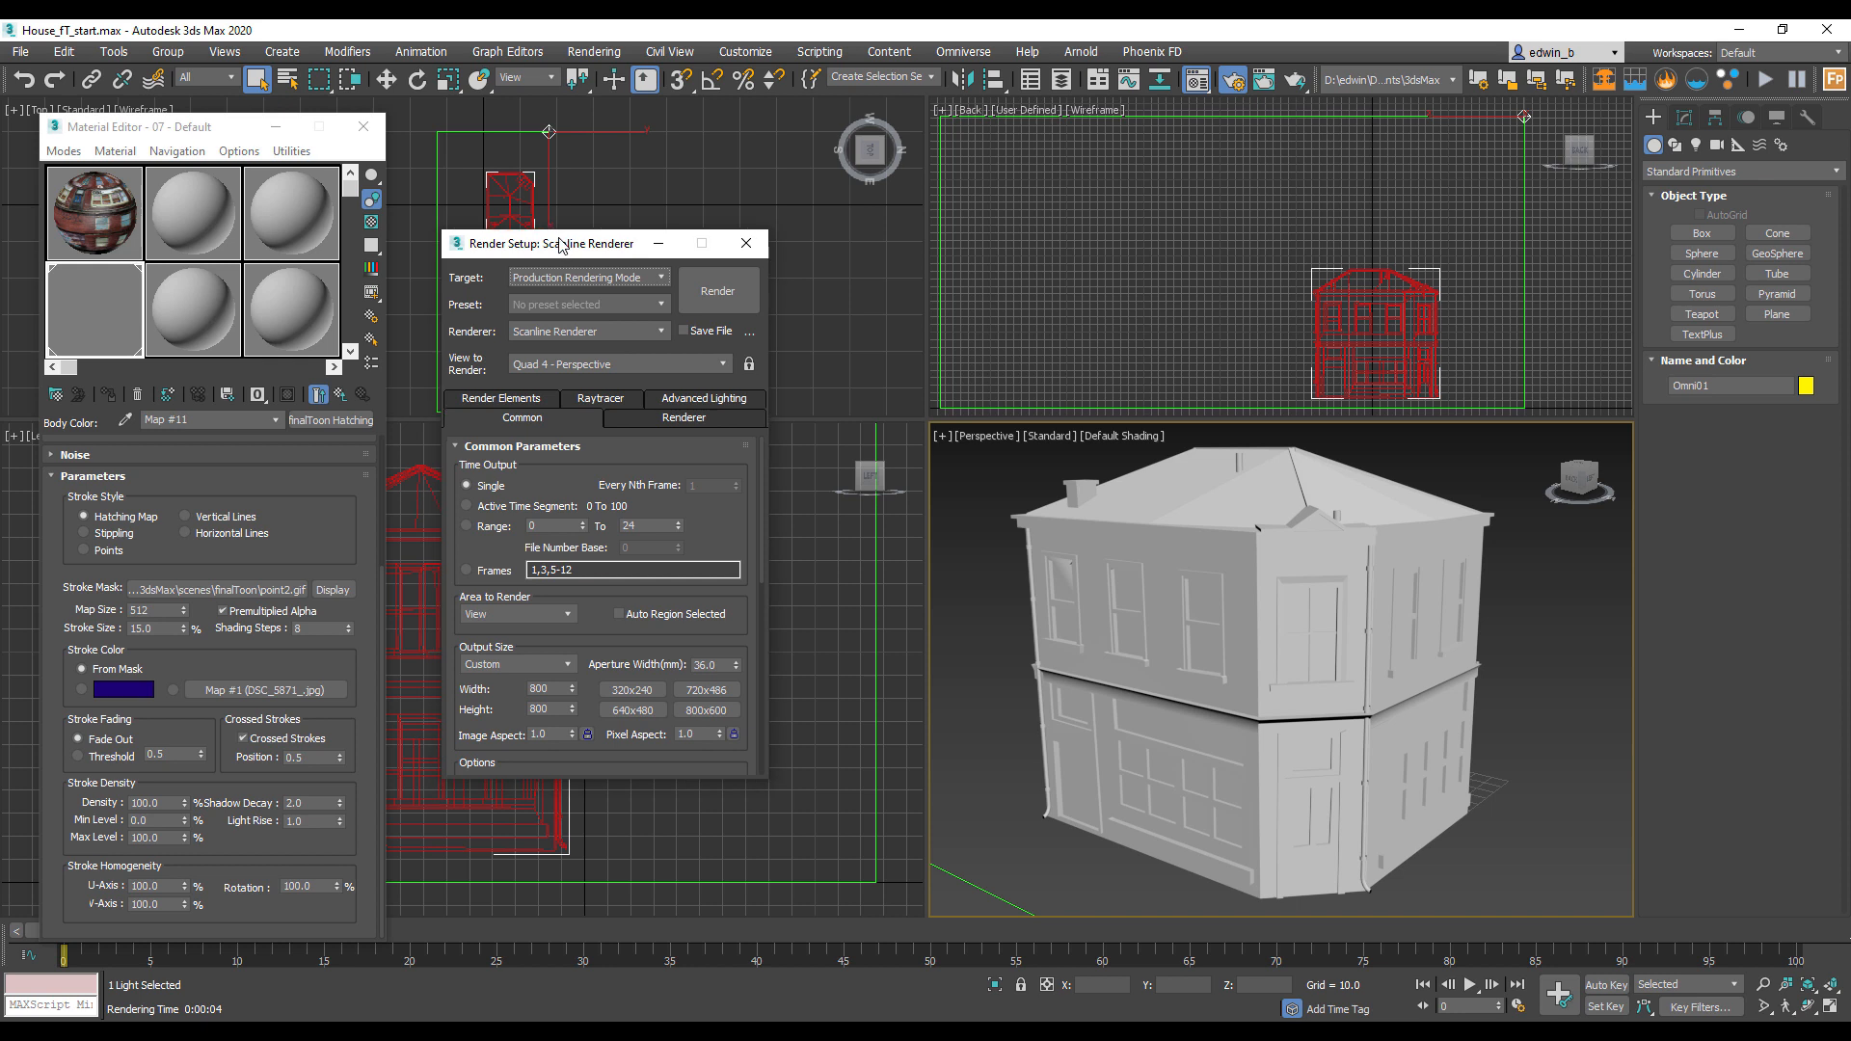
click(632, 329)
click(663, 331)
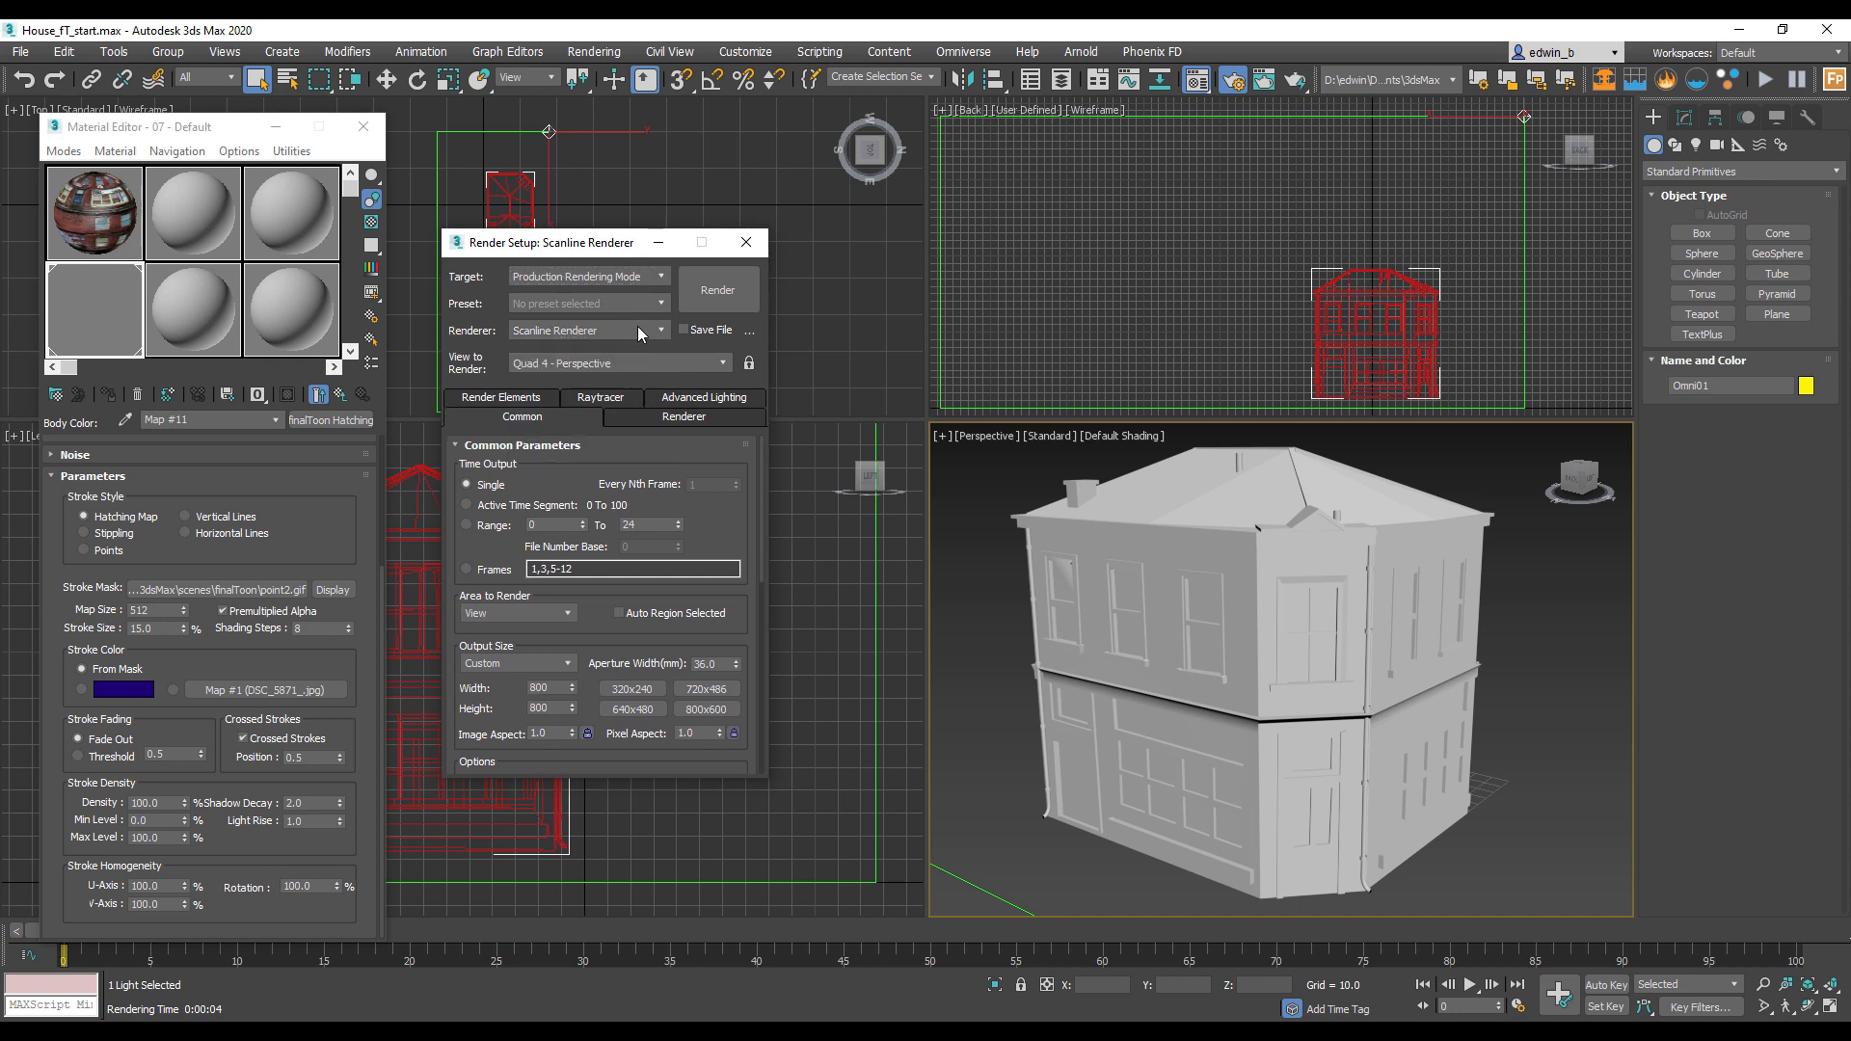
scroll(638, 326, down, 1)
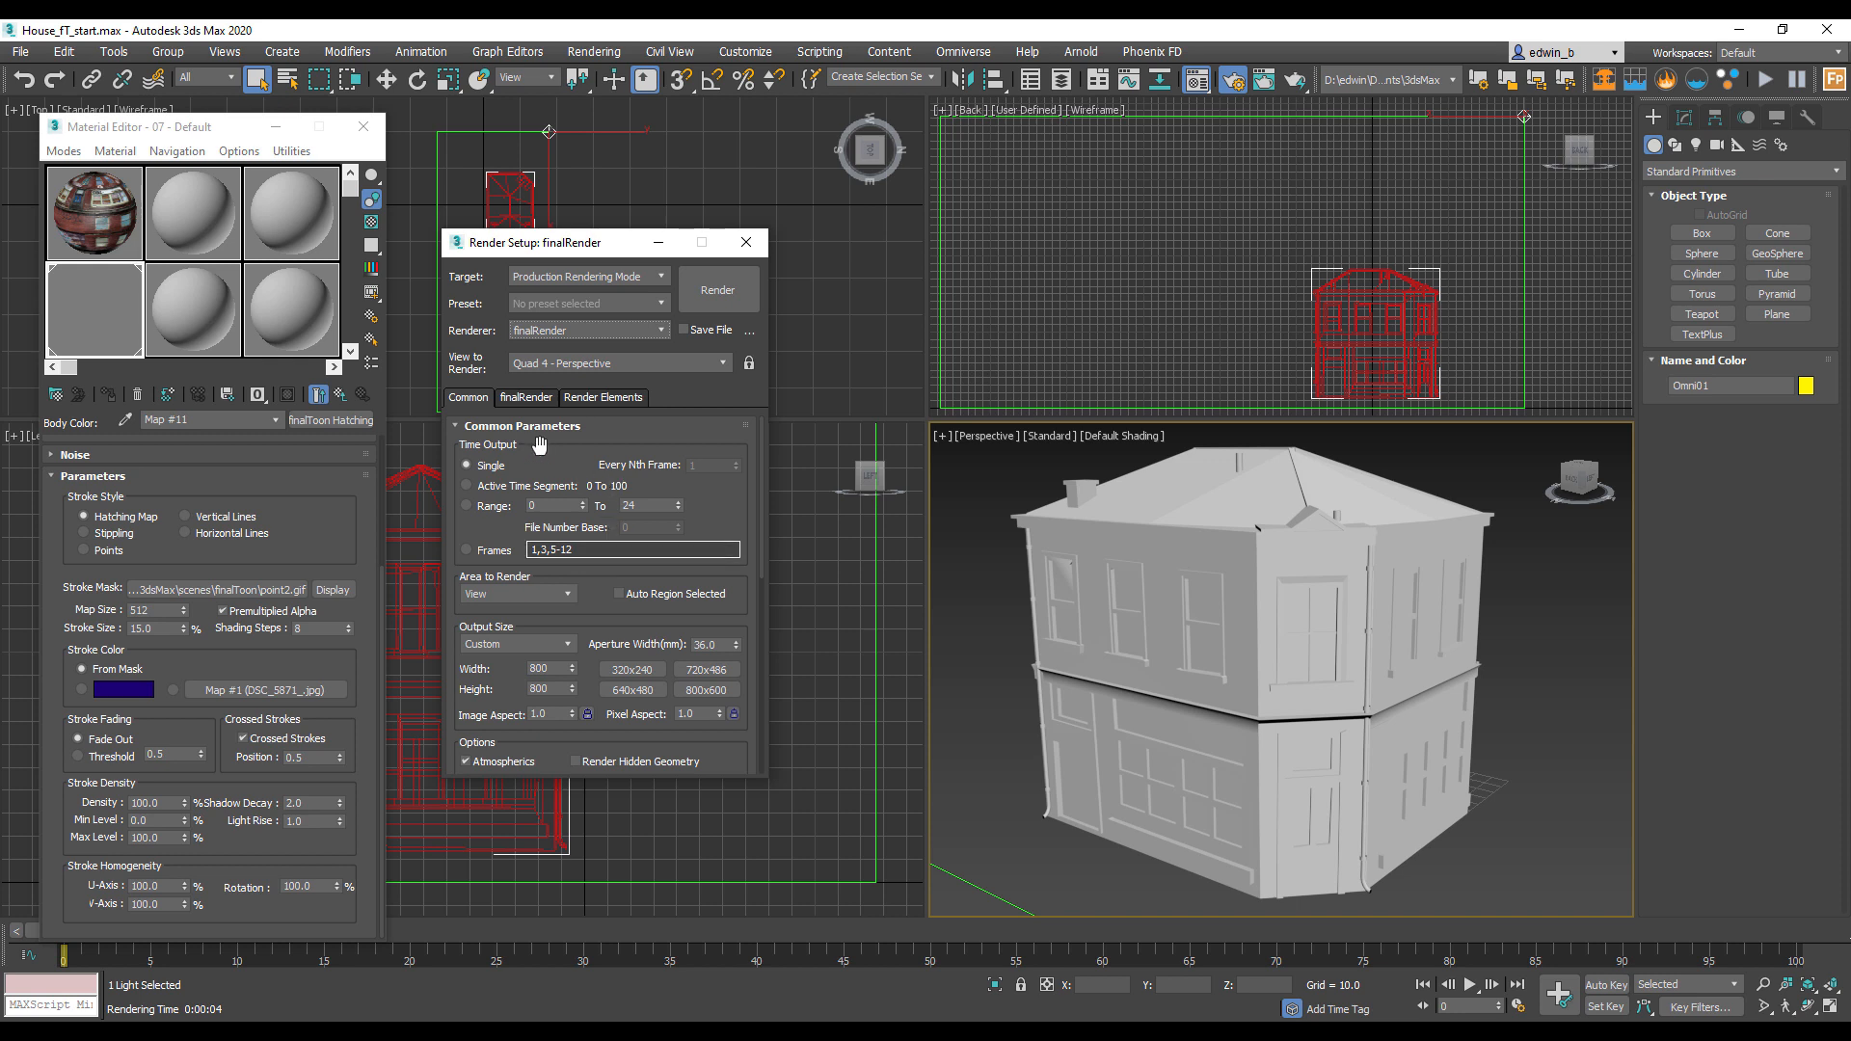
Step: Set the finalRender Iterations (number of passes) to 16 and render the perspective view
click(534, 398)
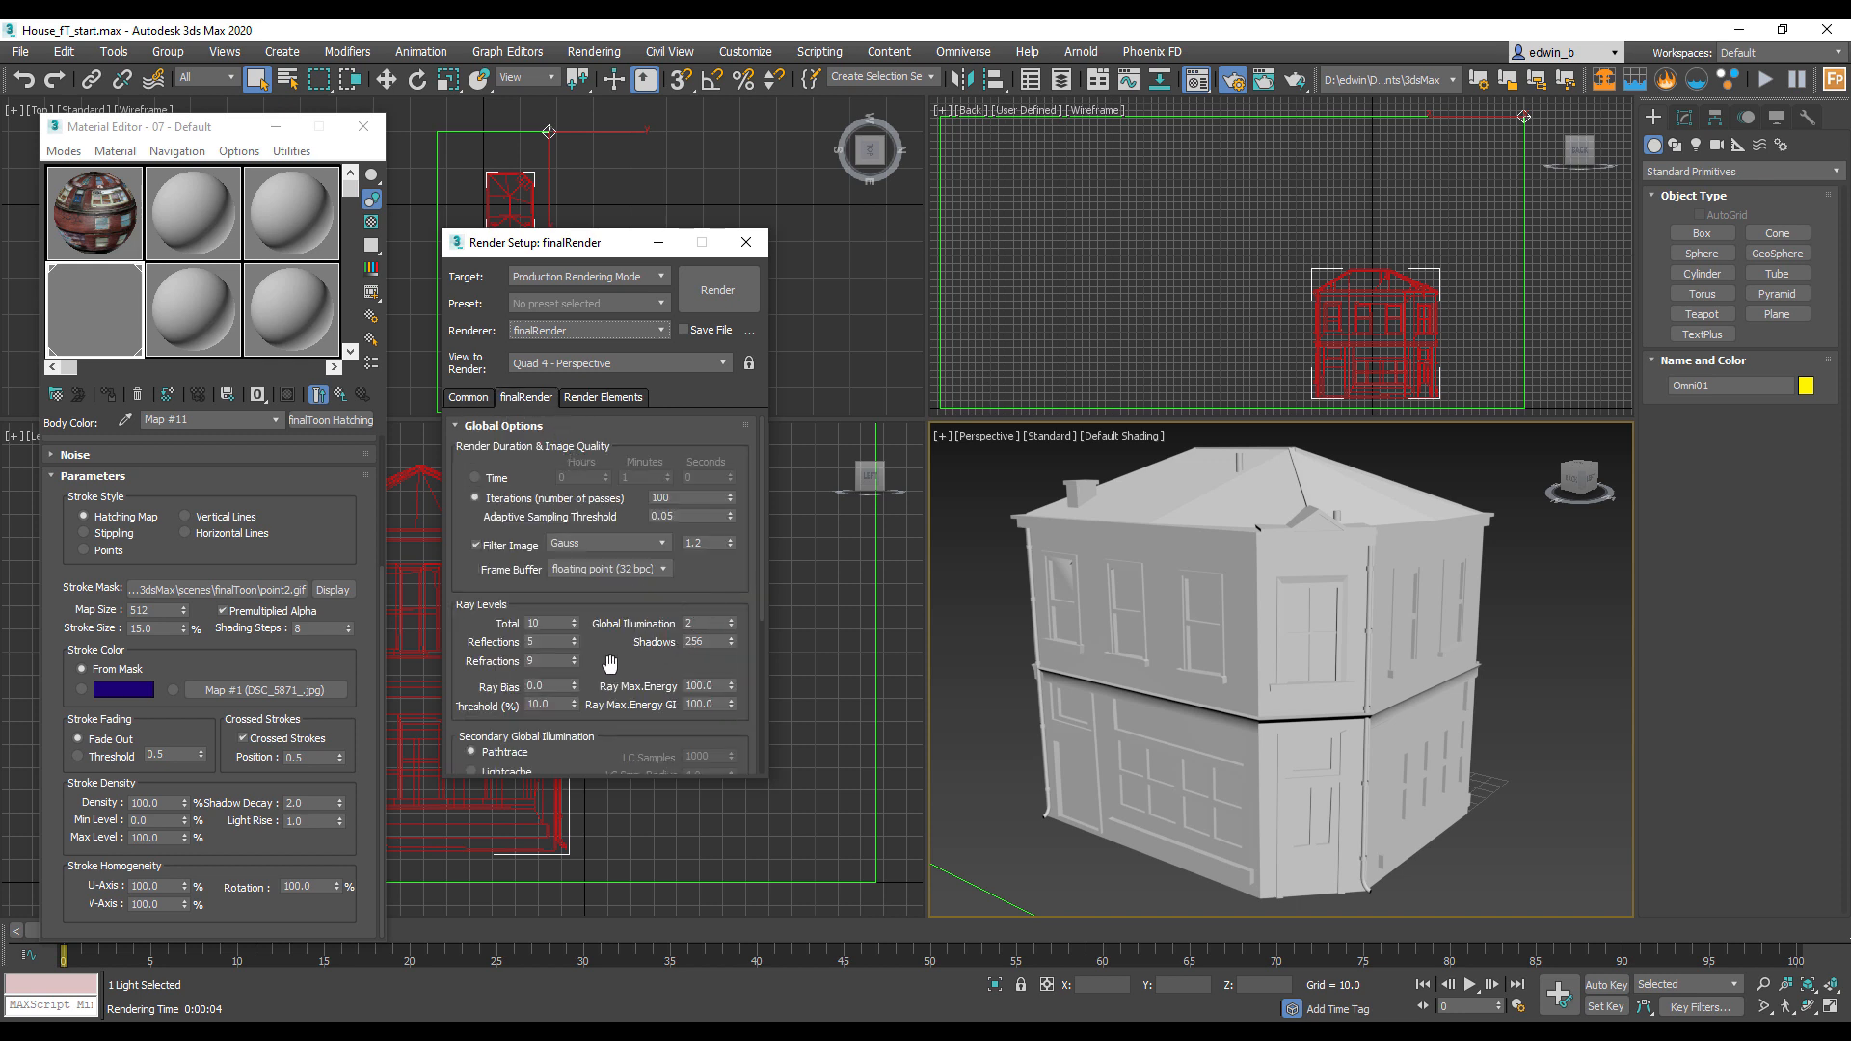
scroll(617, 694, down, 3)
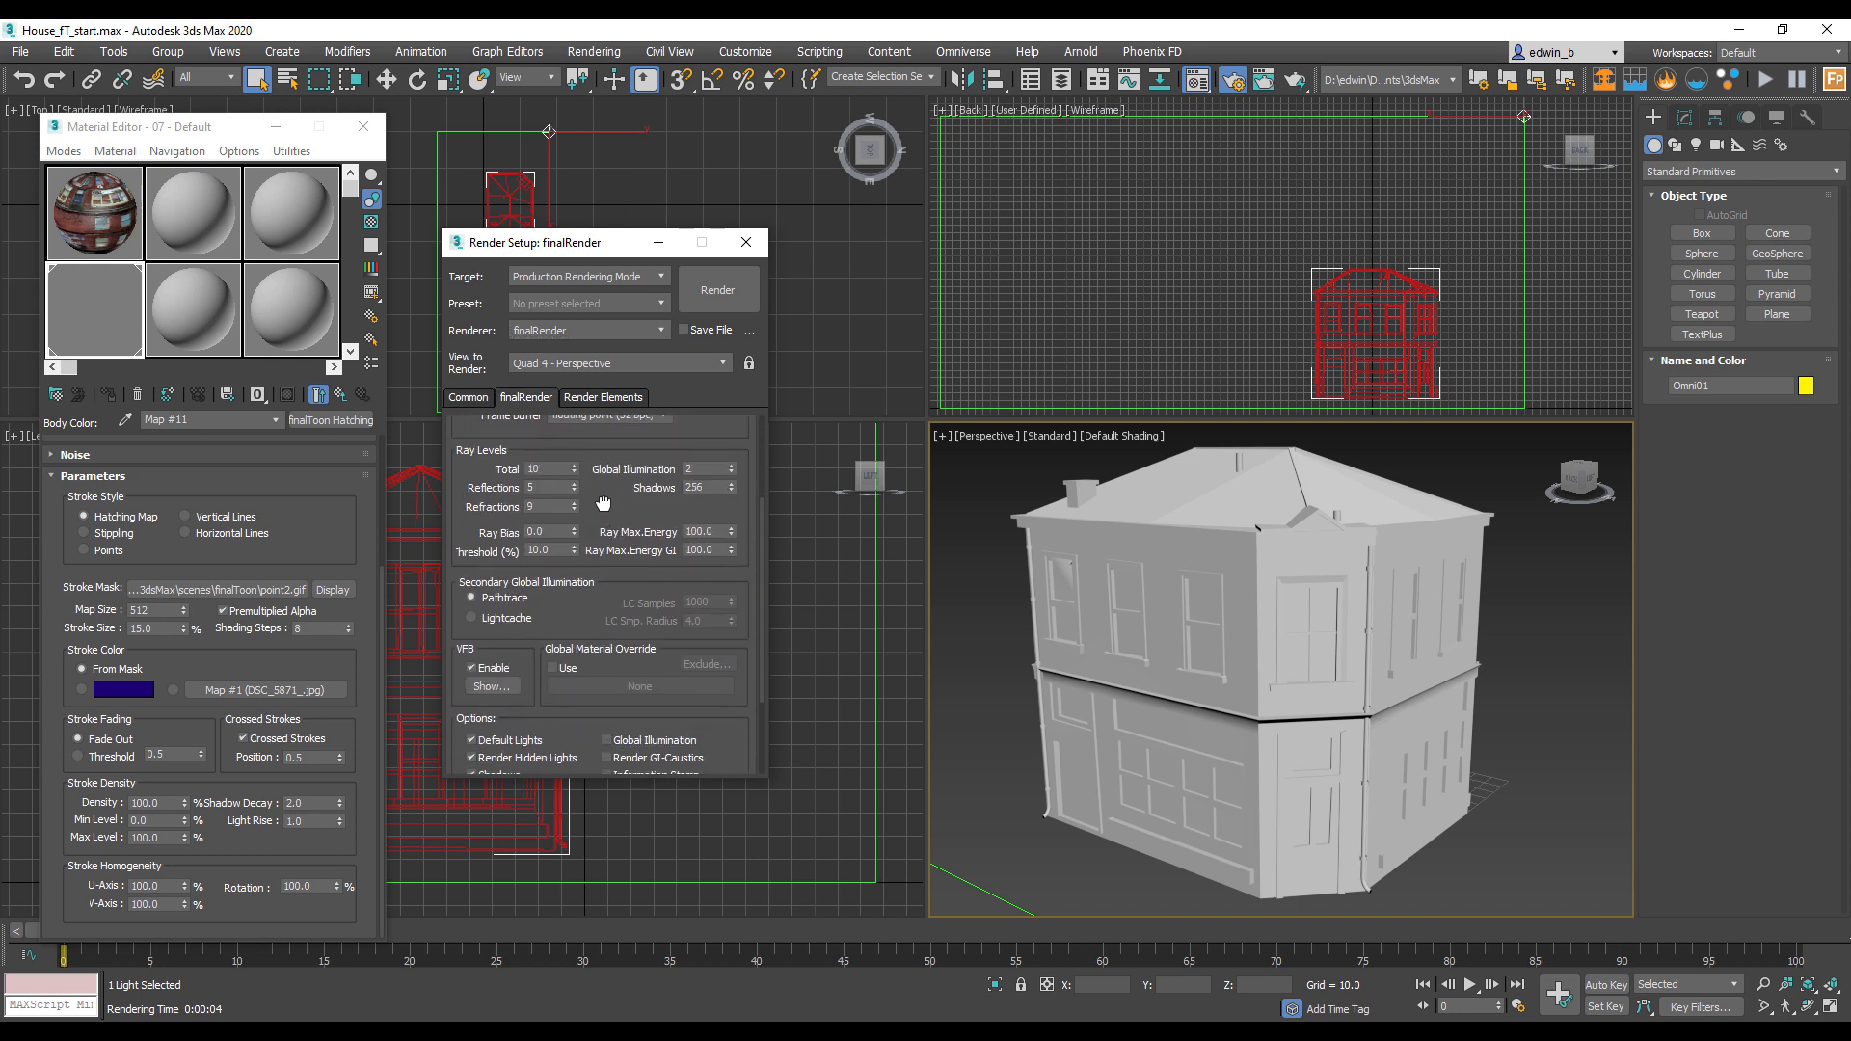
scroll(602, 495, up, 3)
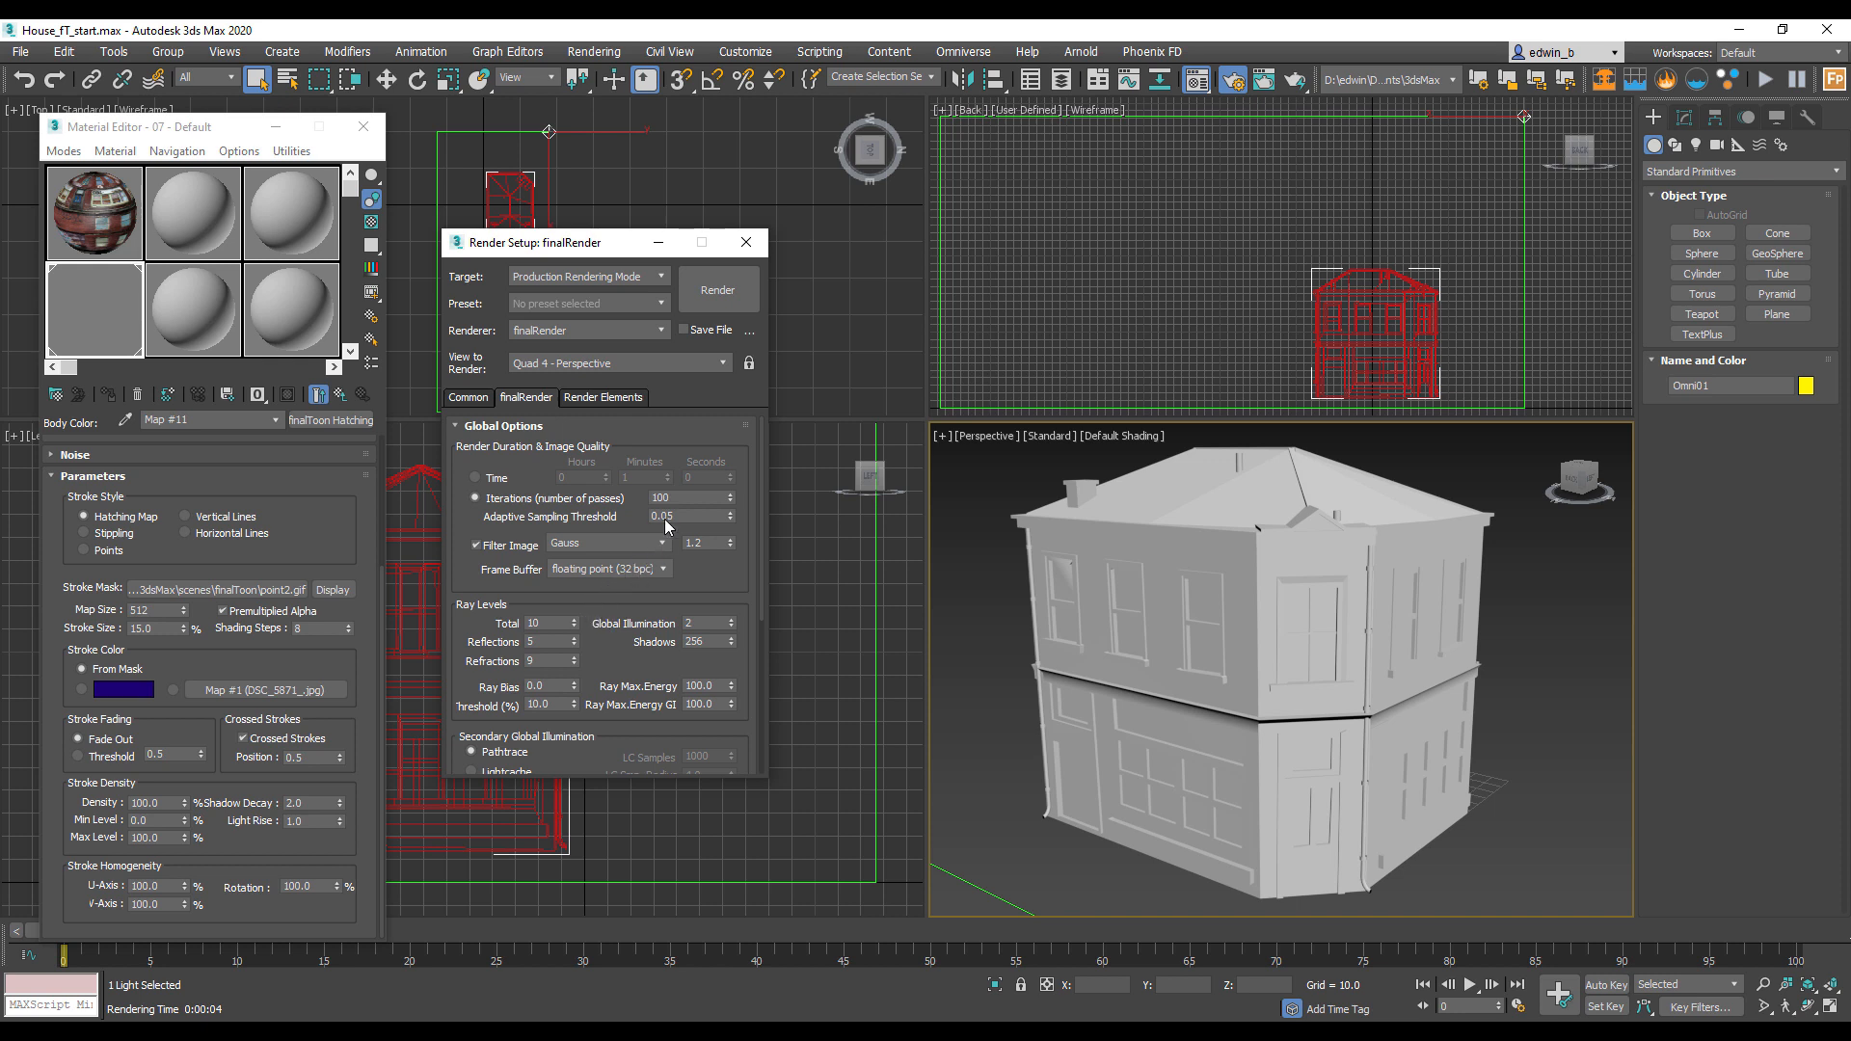
click(685, 495)
click(721, 289)
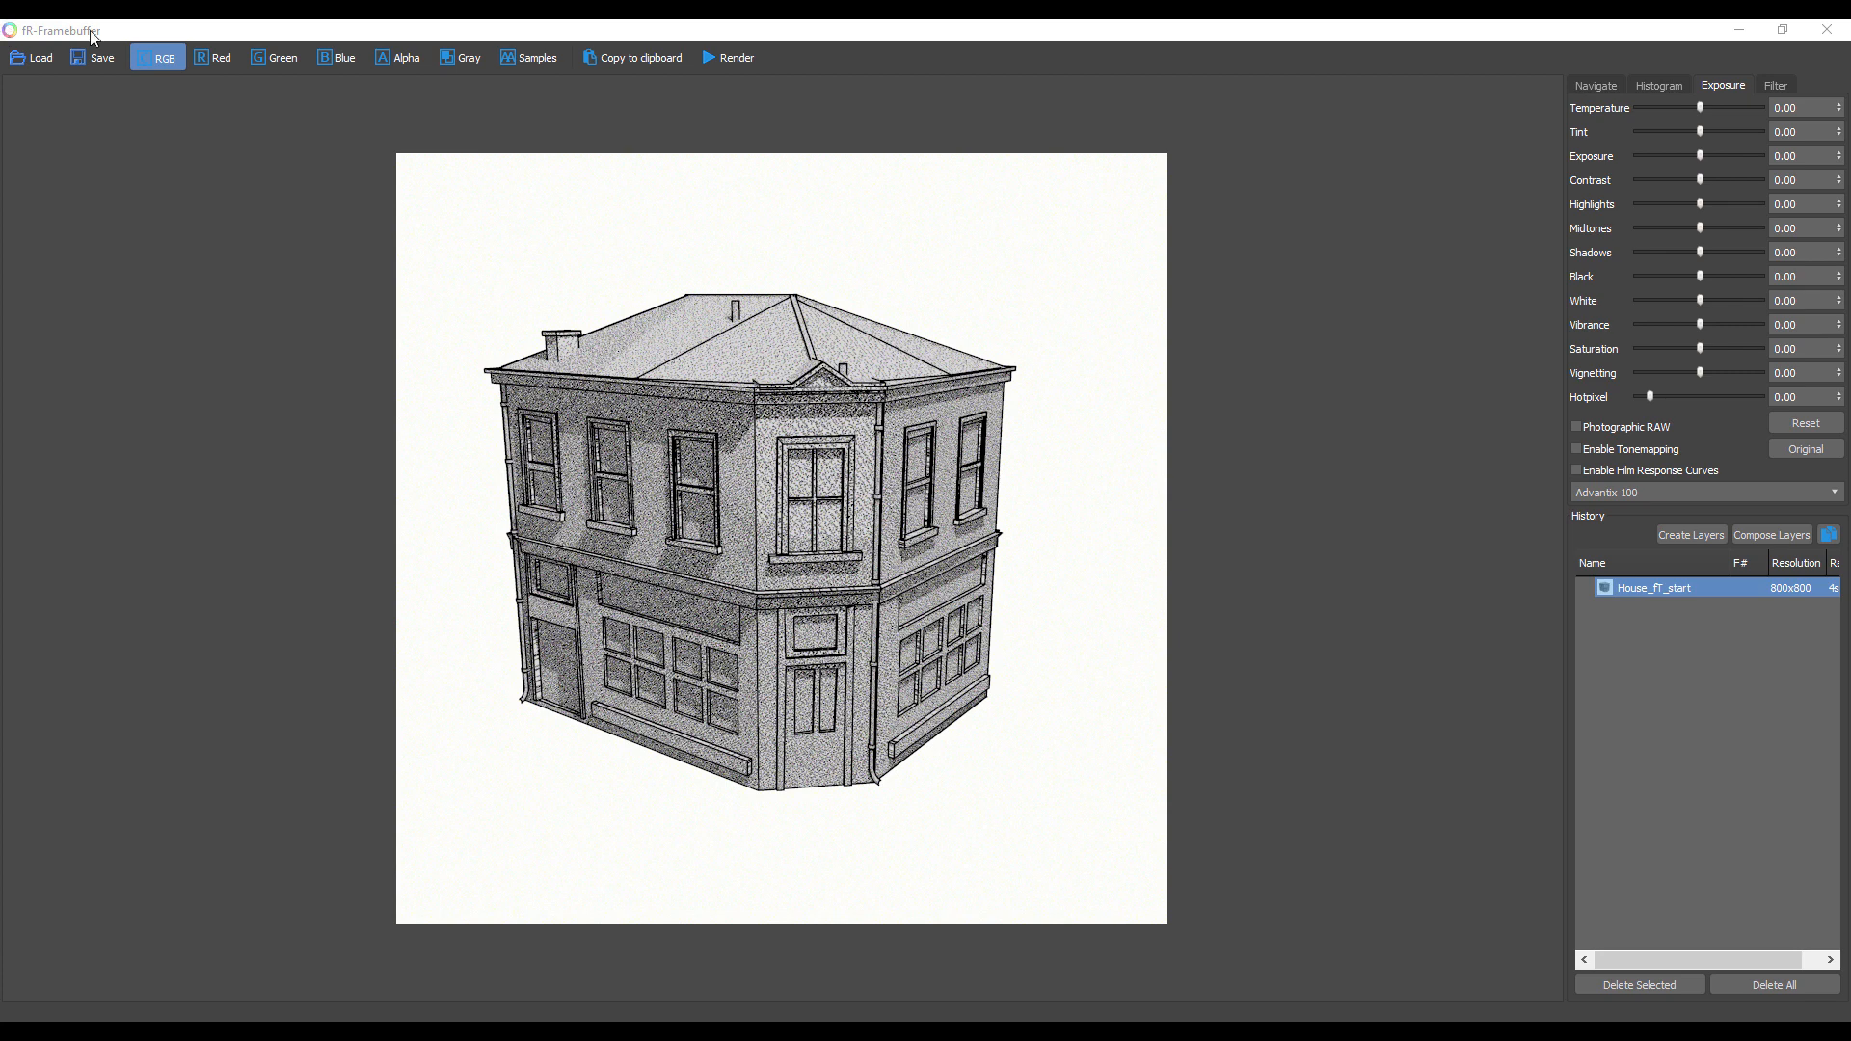
Step: Restore the fR-Framebuffer from full screen and arrange it beside the Render Setup window and the material editor
double_click(231, 37)
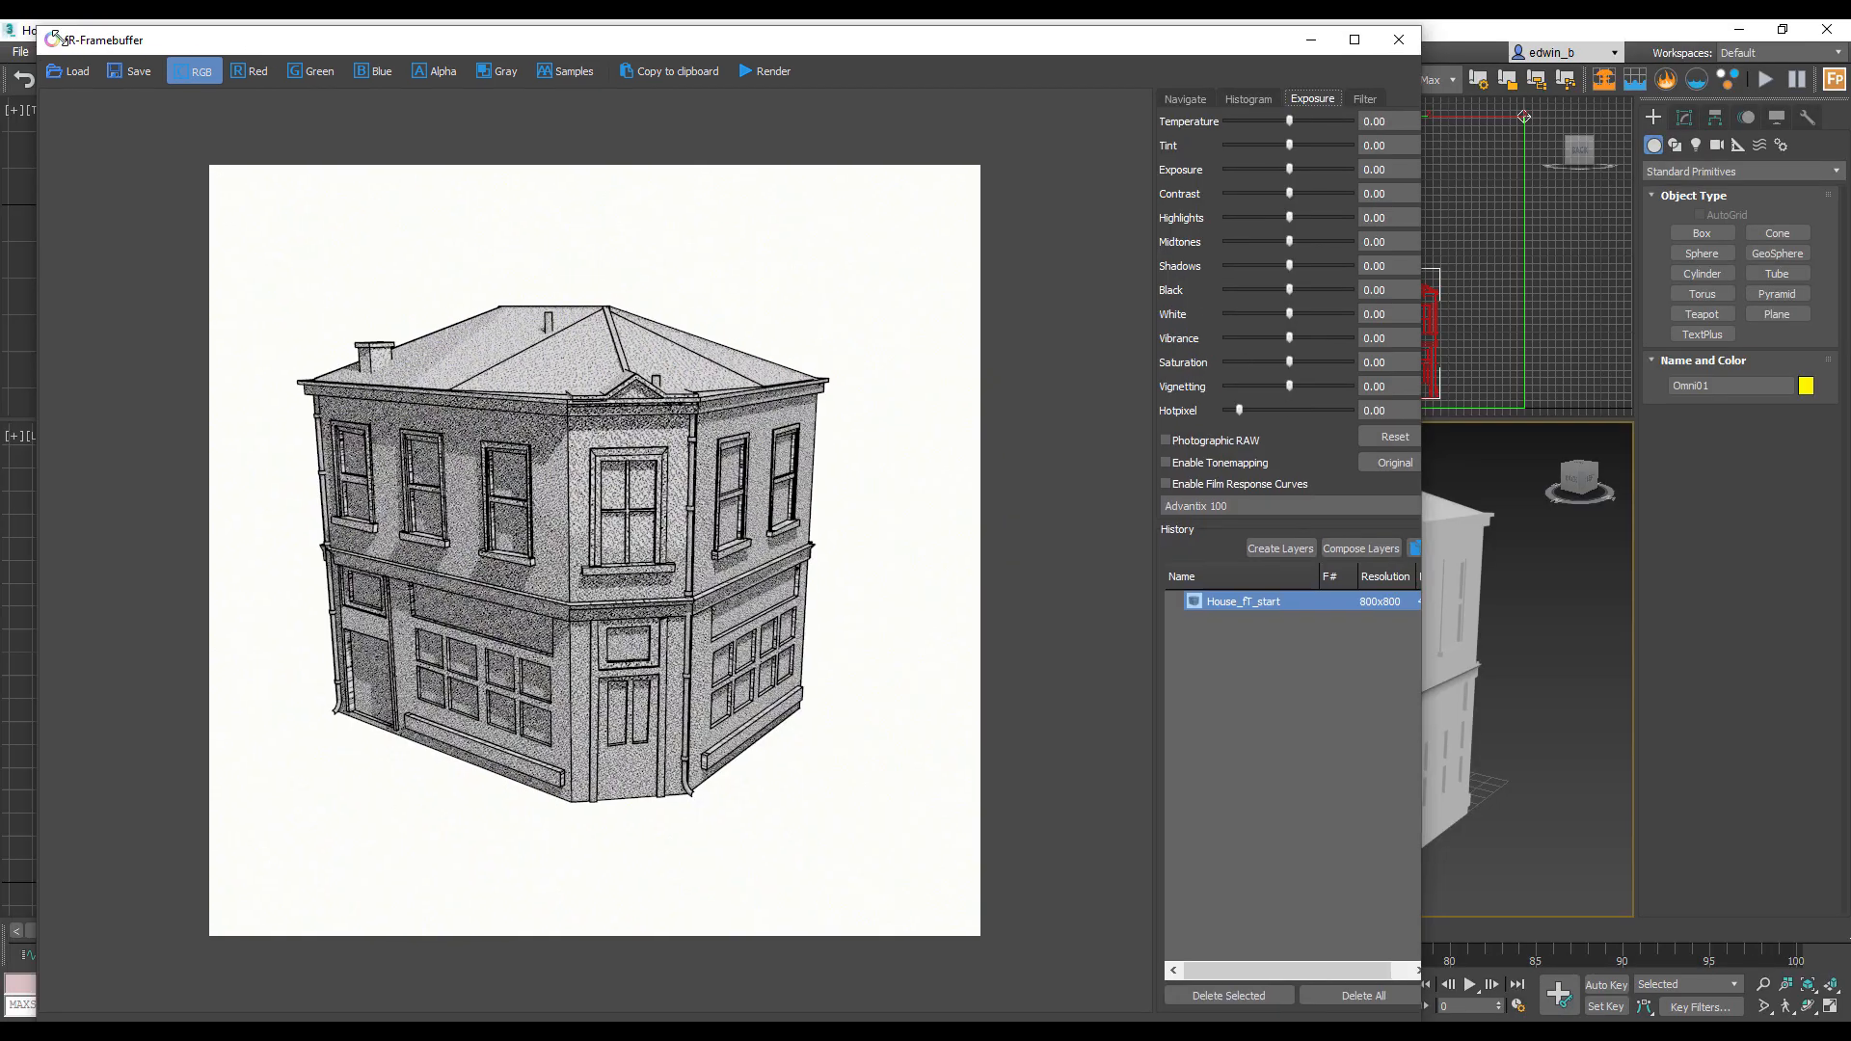
drag(5, 20, 313, 160)
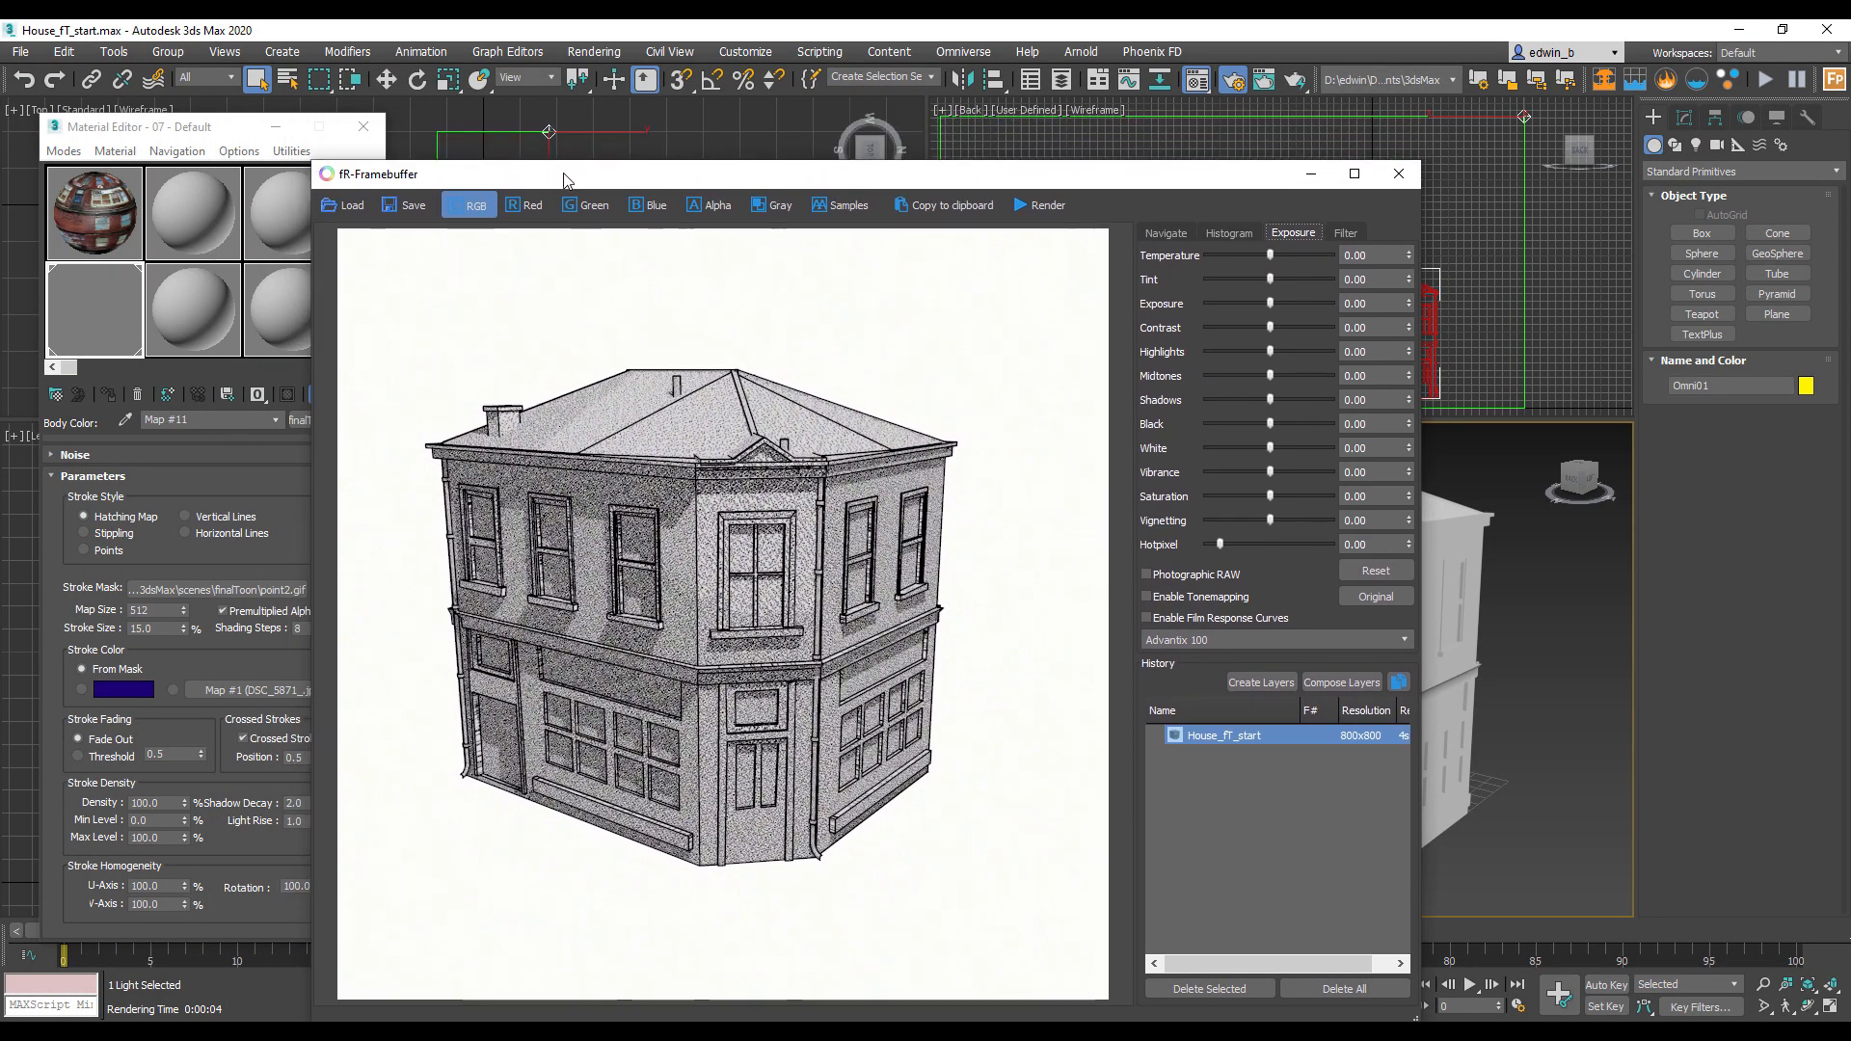
drag(565, 181, 973, 104)
drag(570, 258, 537, 261)
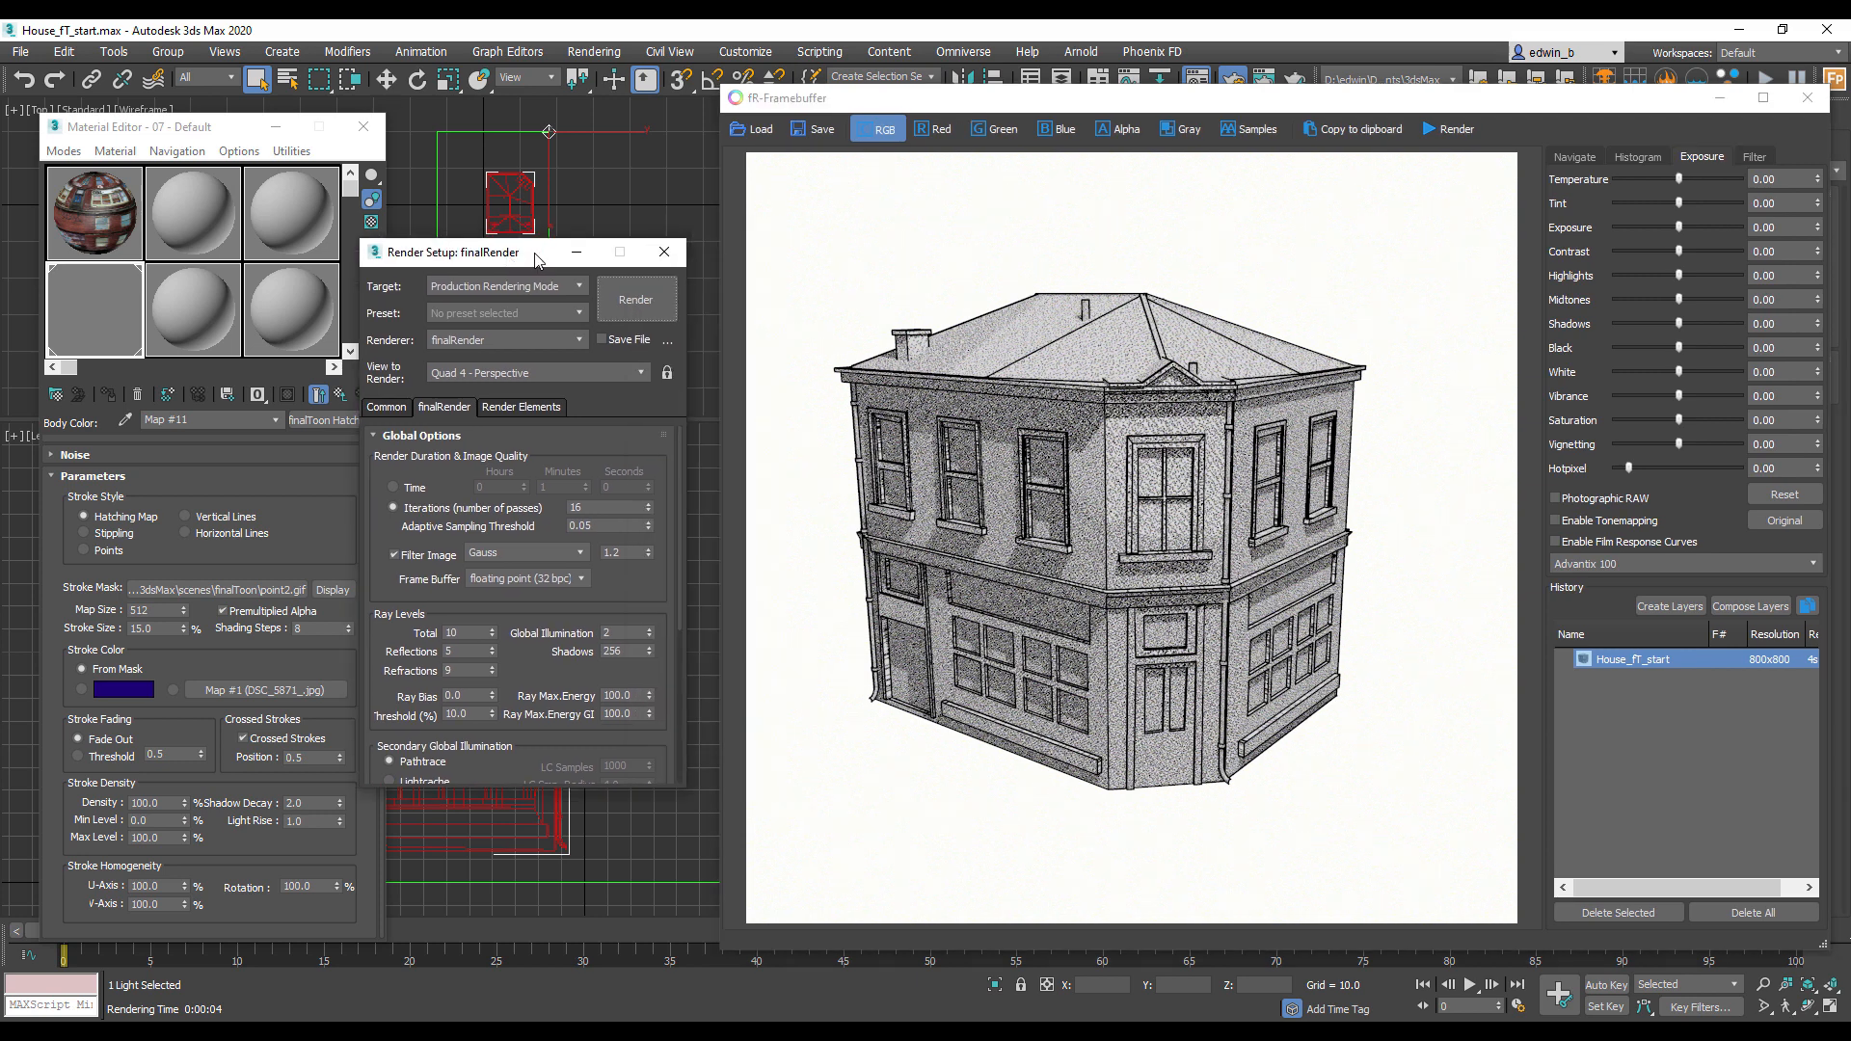
drag(1061, 100, 1017, 113)
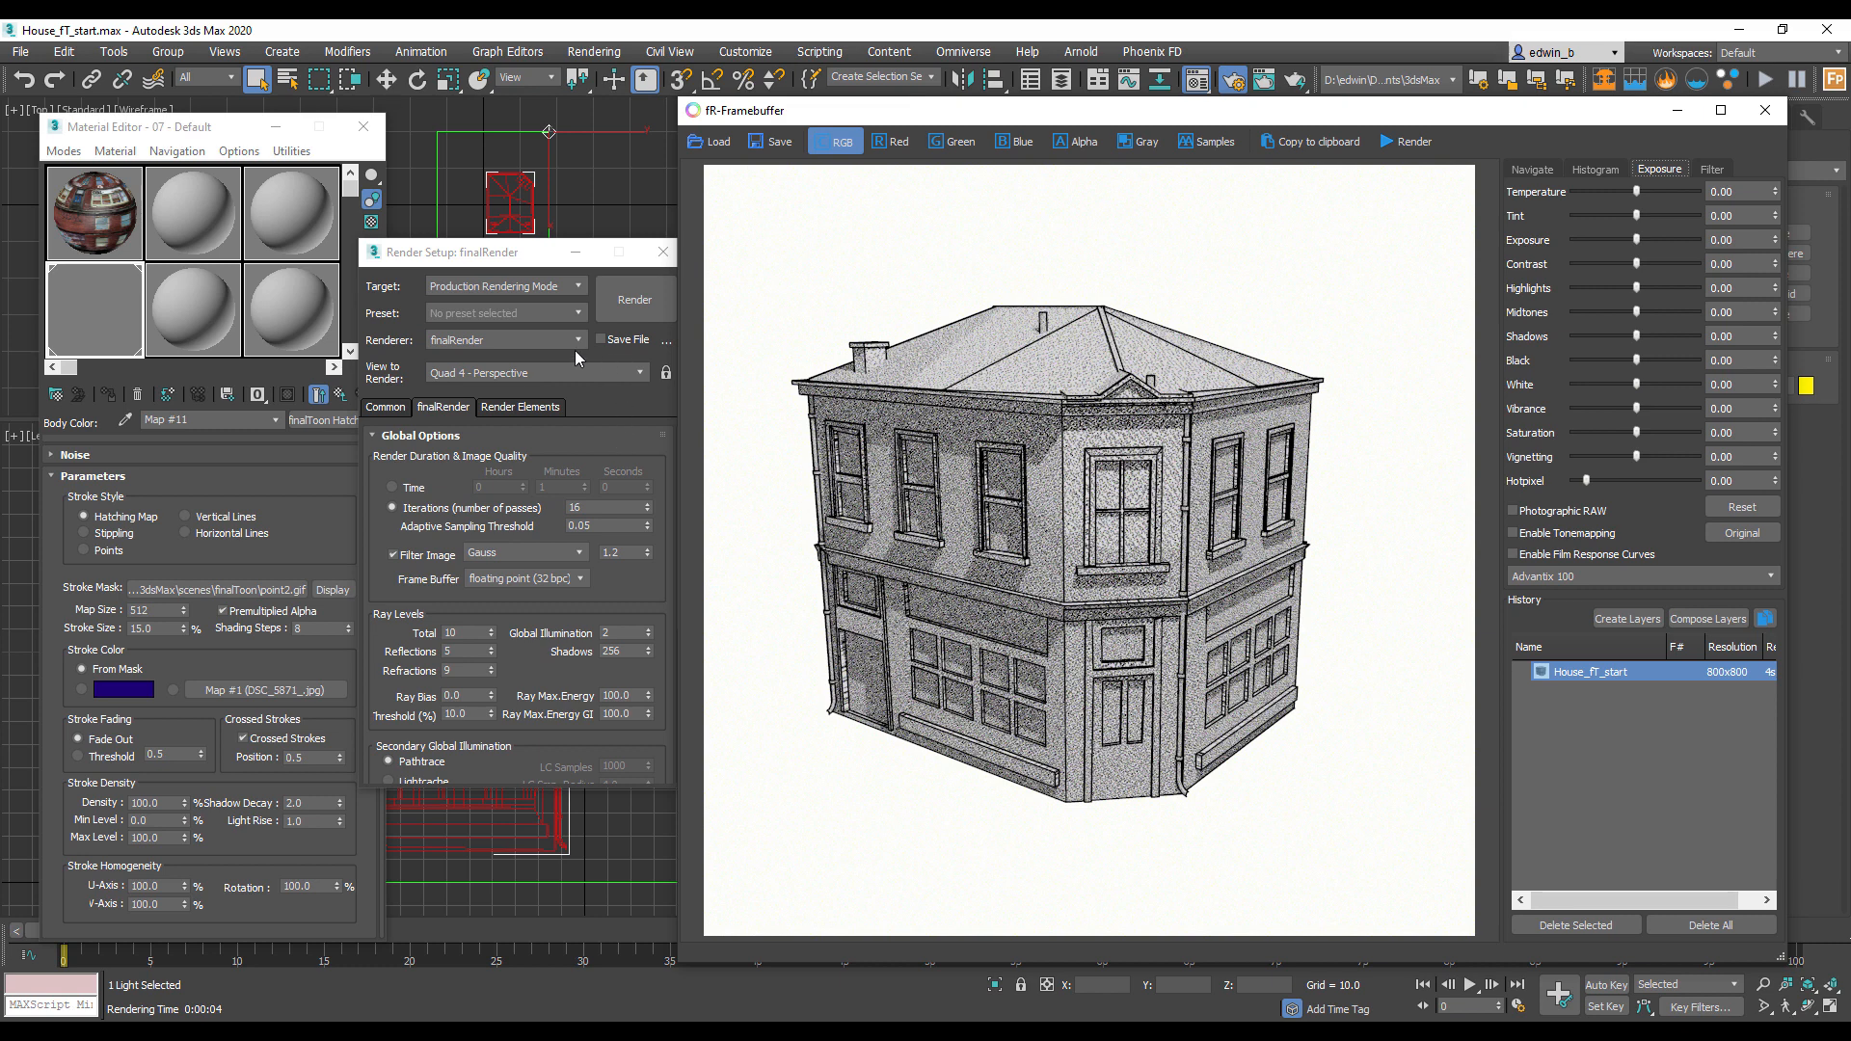
Step: Switch the render target to ActiveShade Mode and choose finalRender as its renderer
click(530, 287)
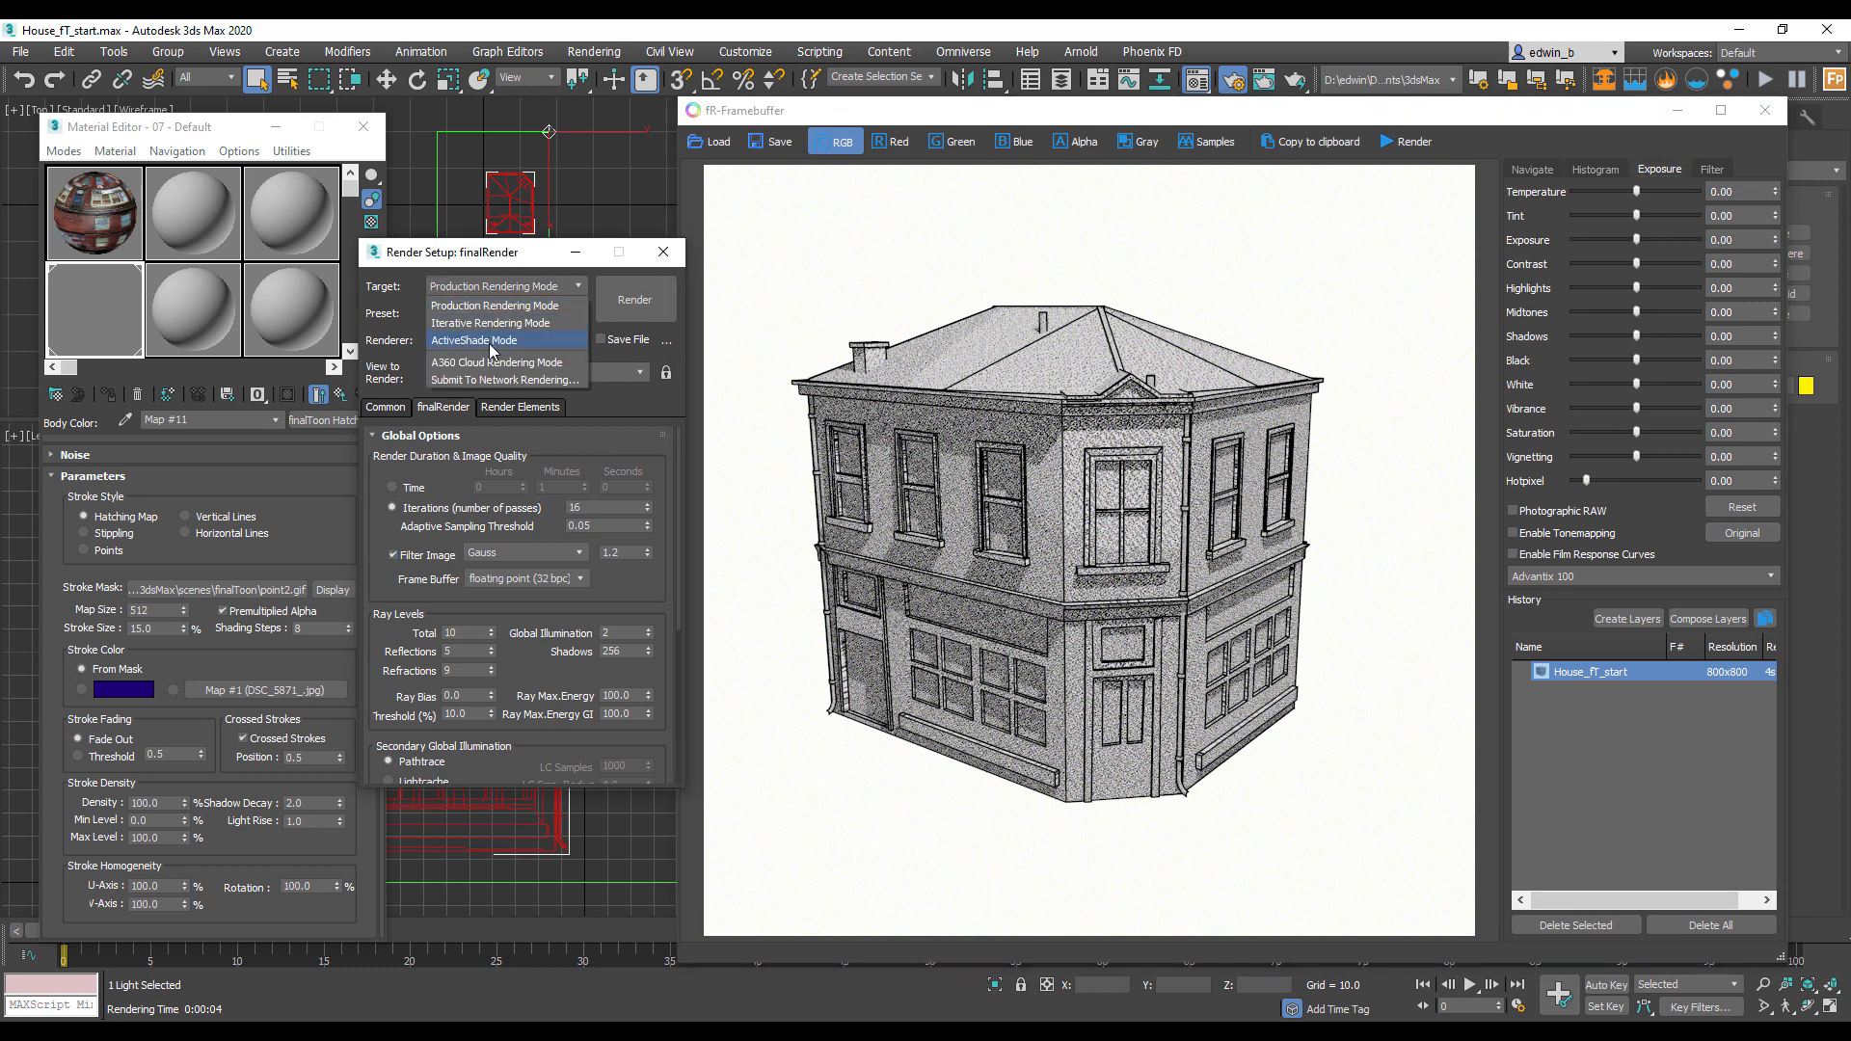
click(496, 330)
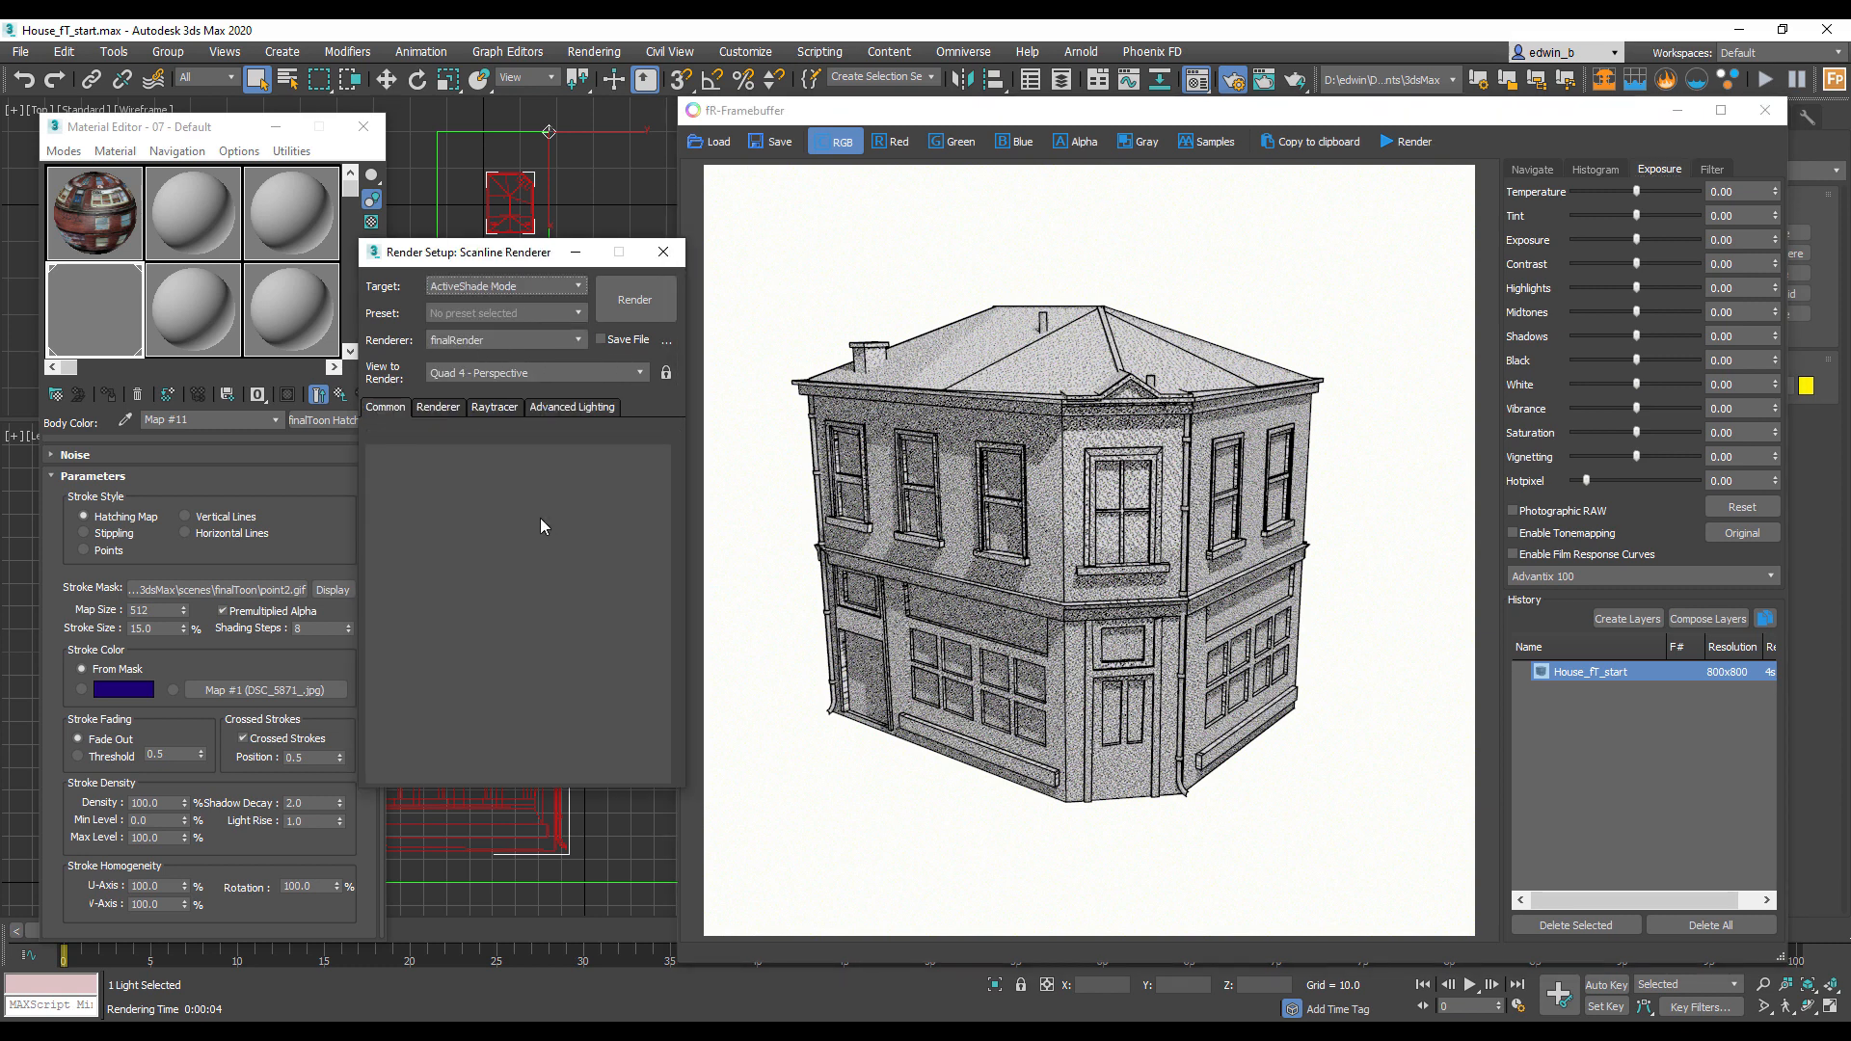
click(440, 408)
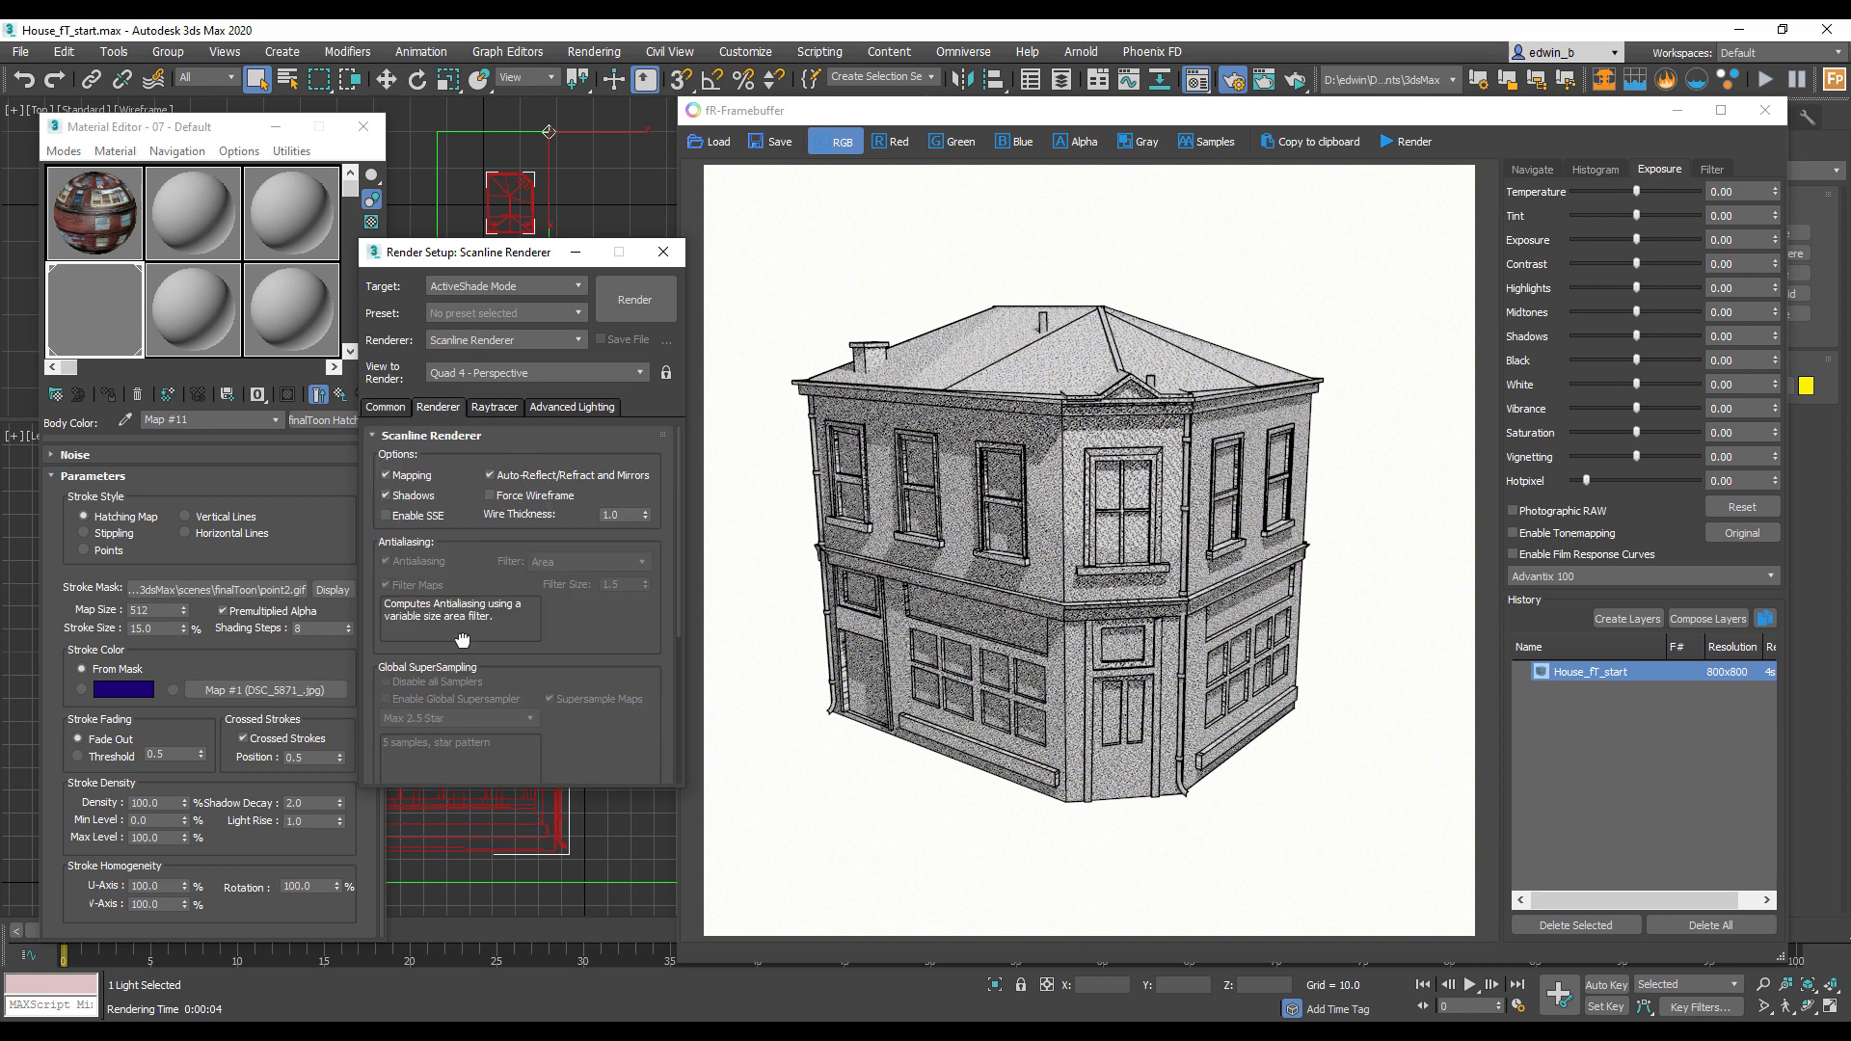
scroll(461, 640, down, 2)
click(495, 340)
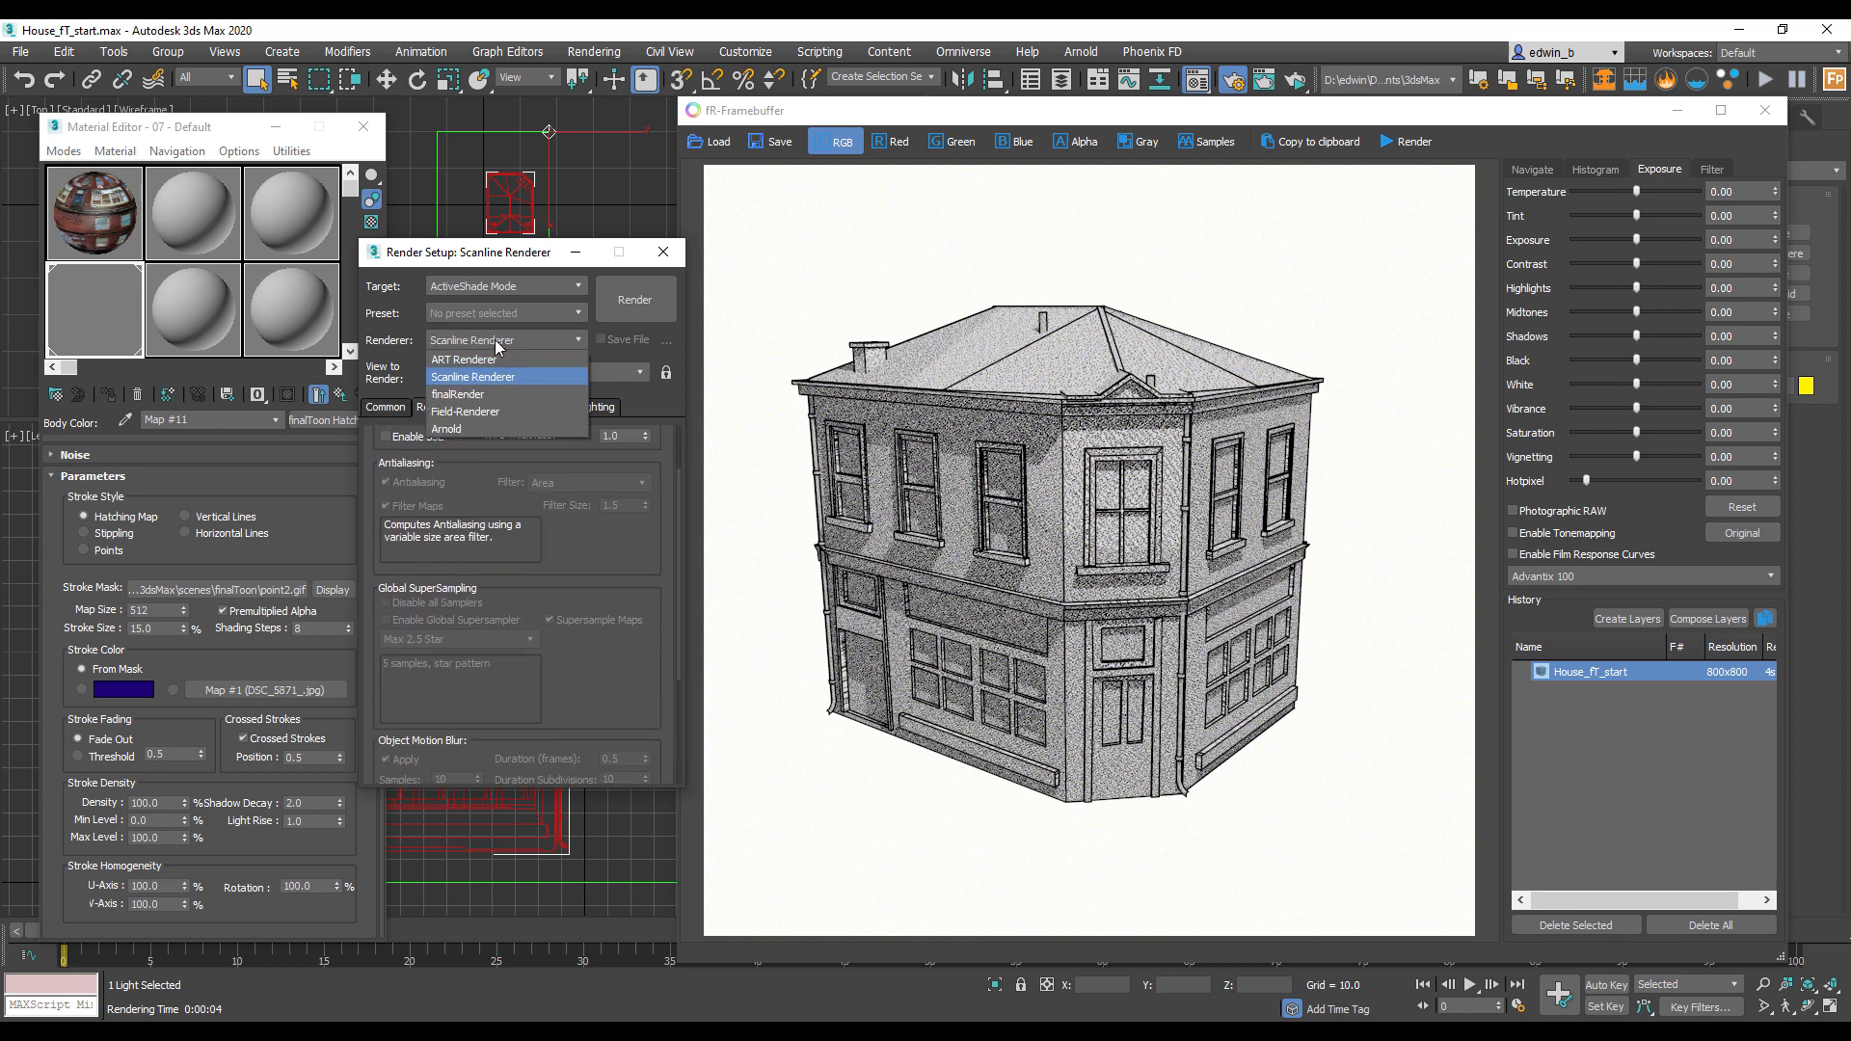
click(477, 391)
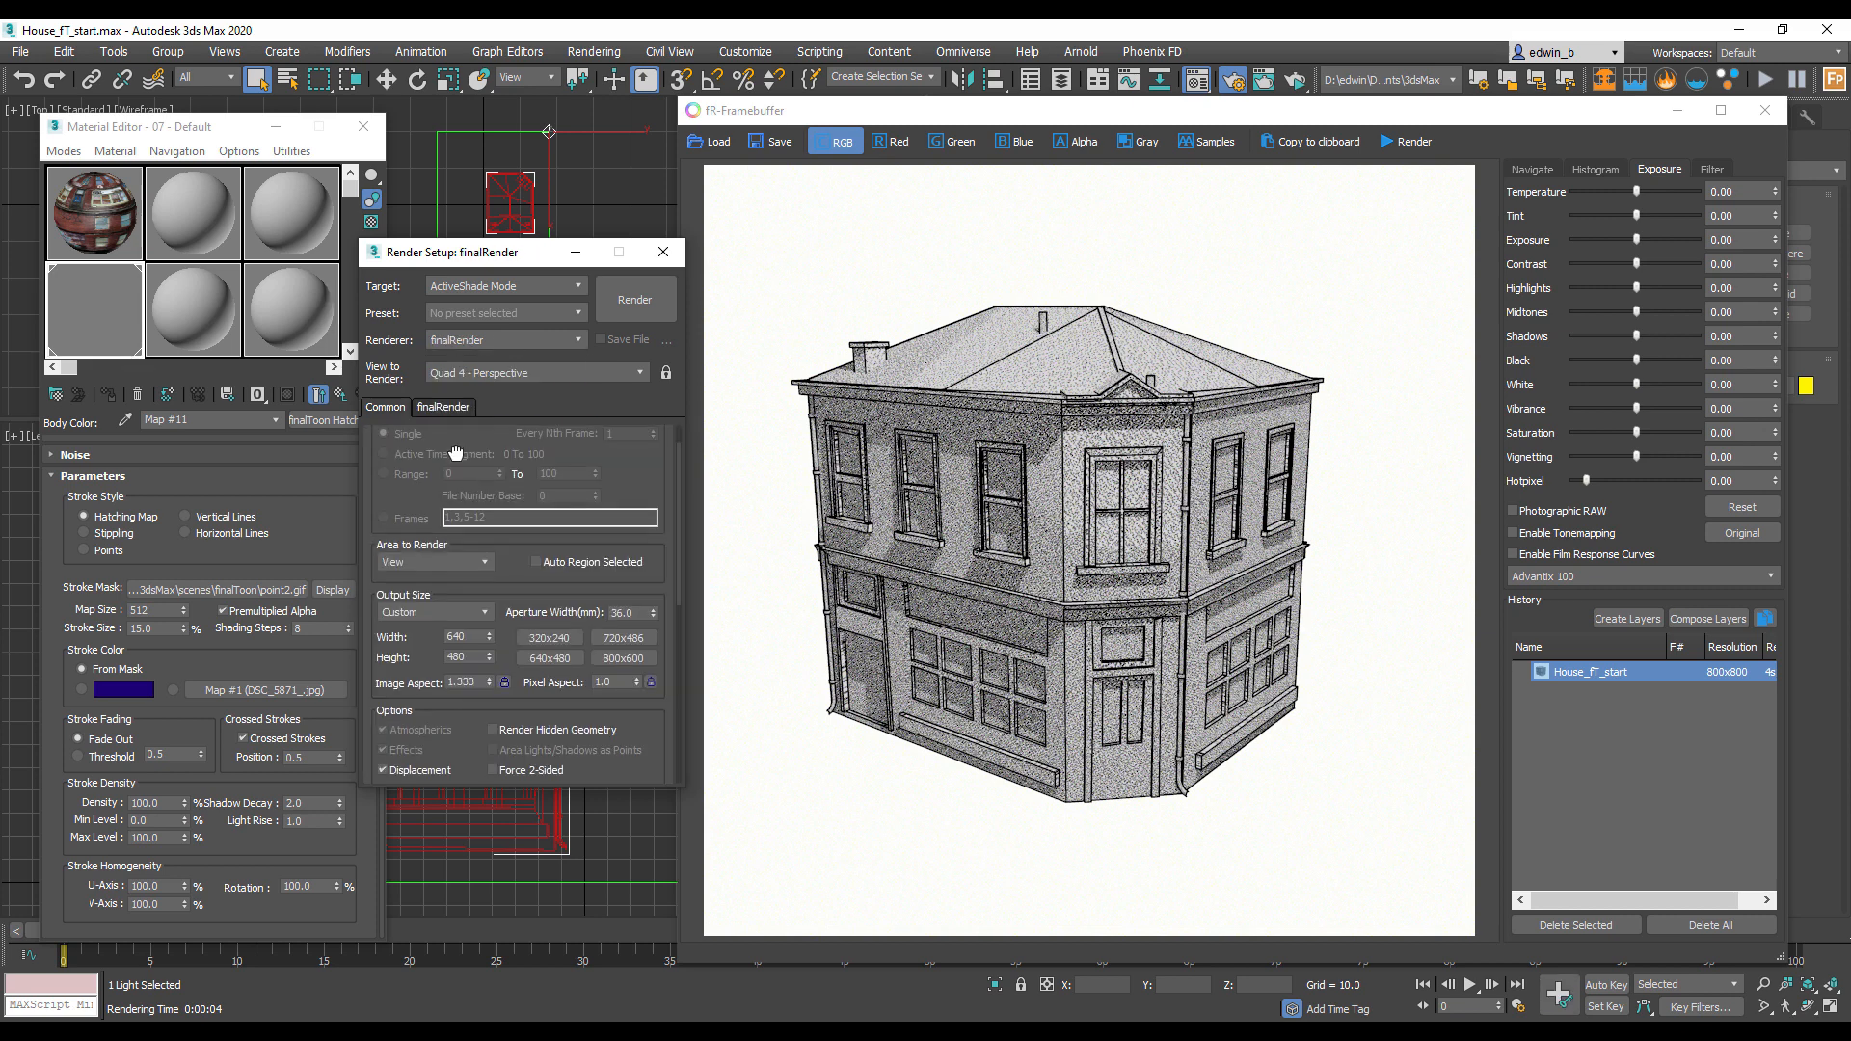
Step: Transfer the finalRender settings from production to the ActiveShade setup
scroll(457, 447, up, 1)
click(444, 401)
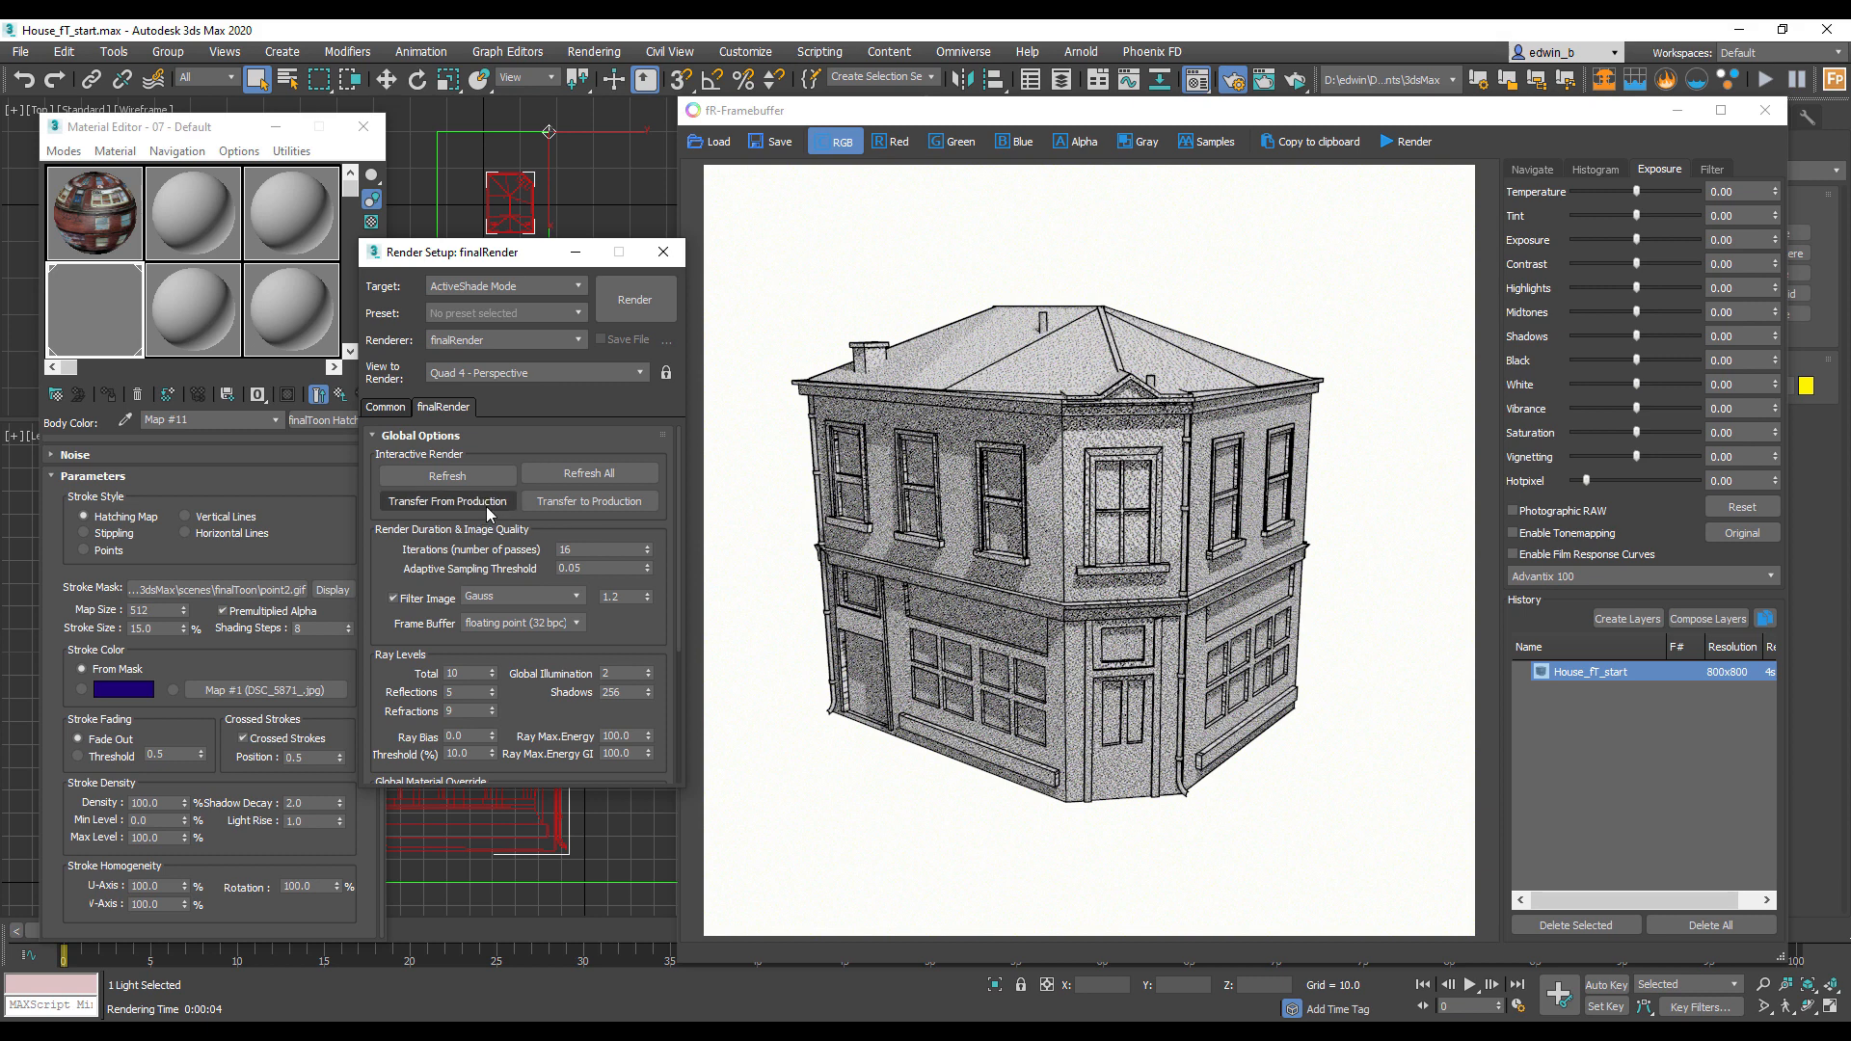
click(440, 502)
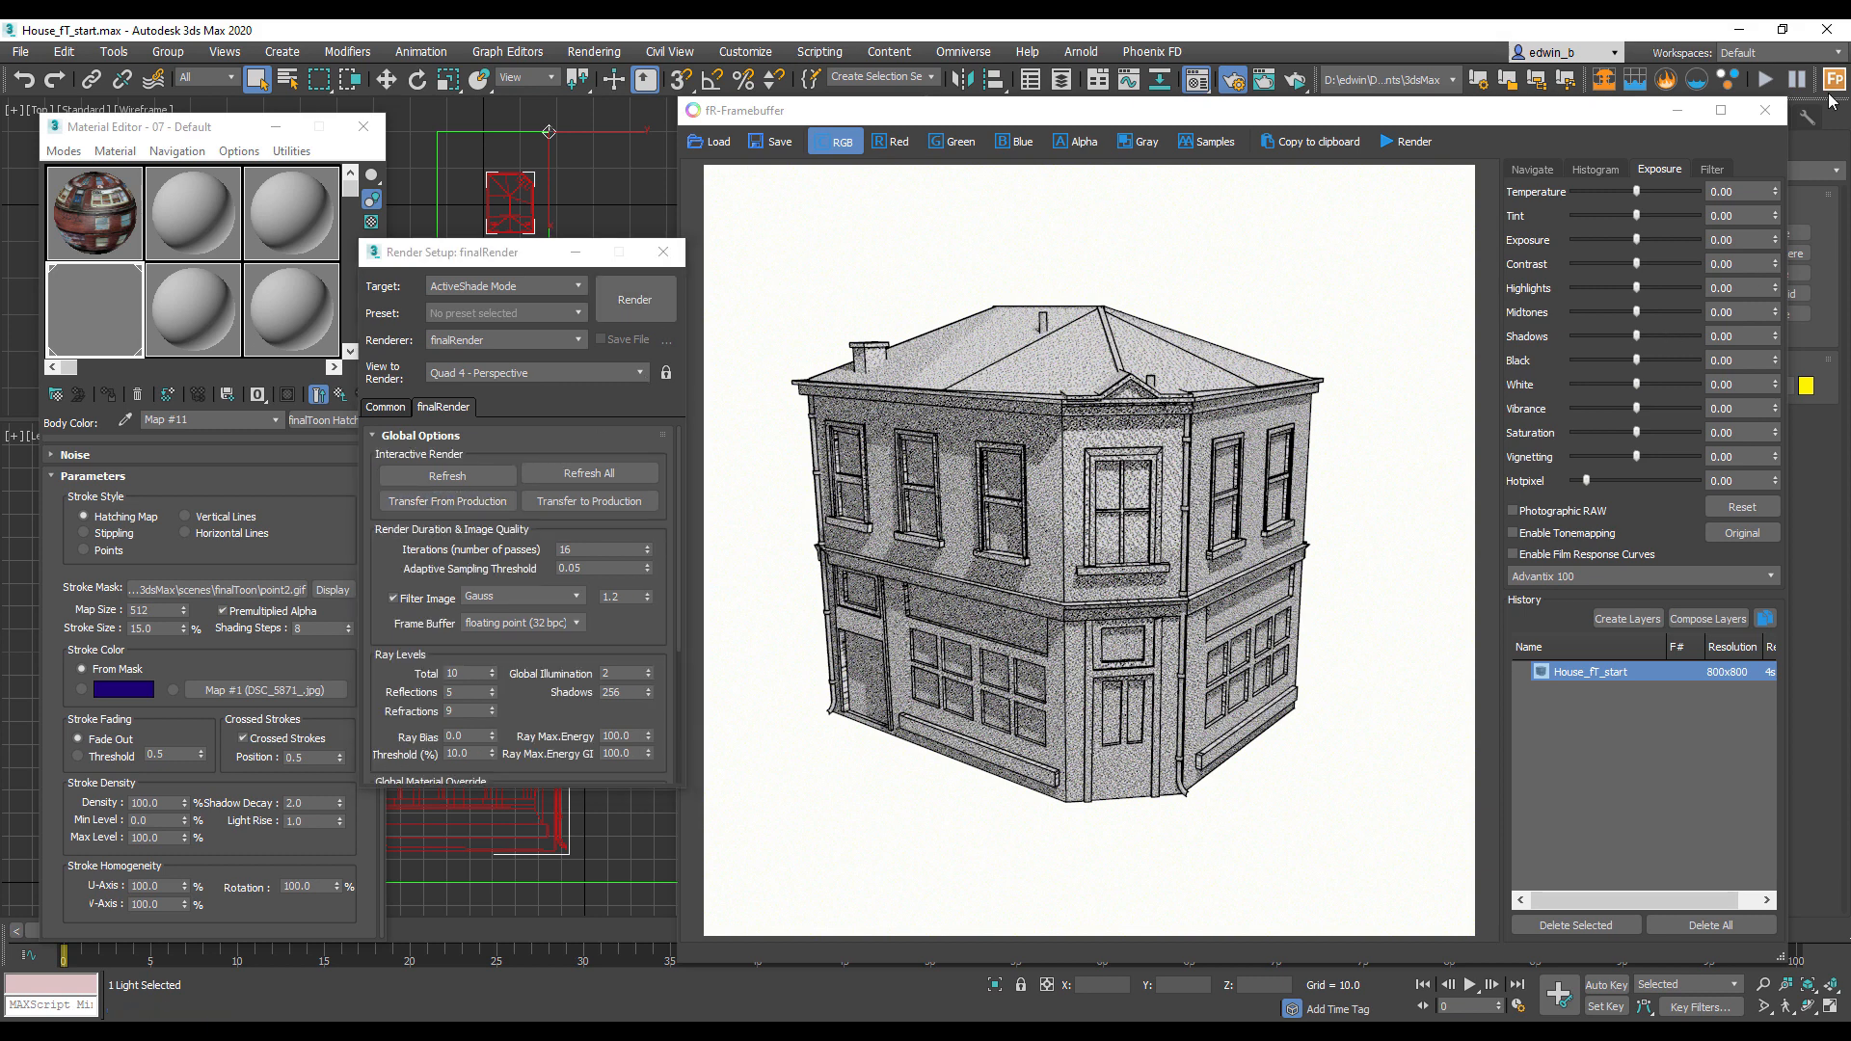
Step: Close the fR-Framebuffer and start ActiveShade using finalRender in the perspective viewport
click(1766, 110)
click(1055, 437)
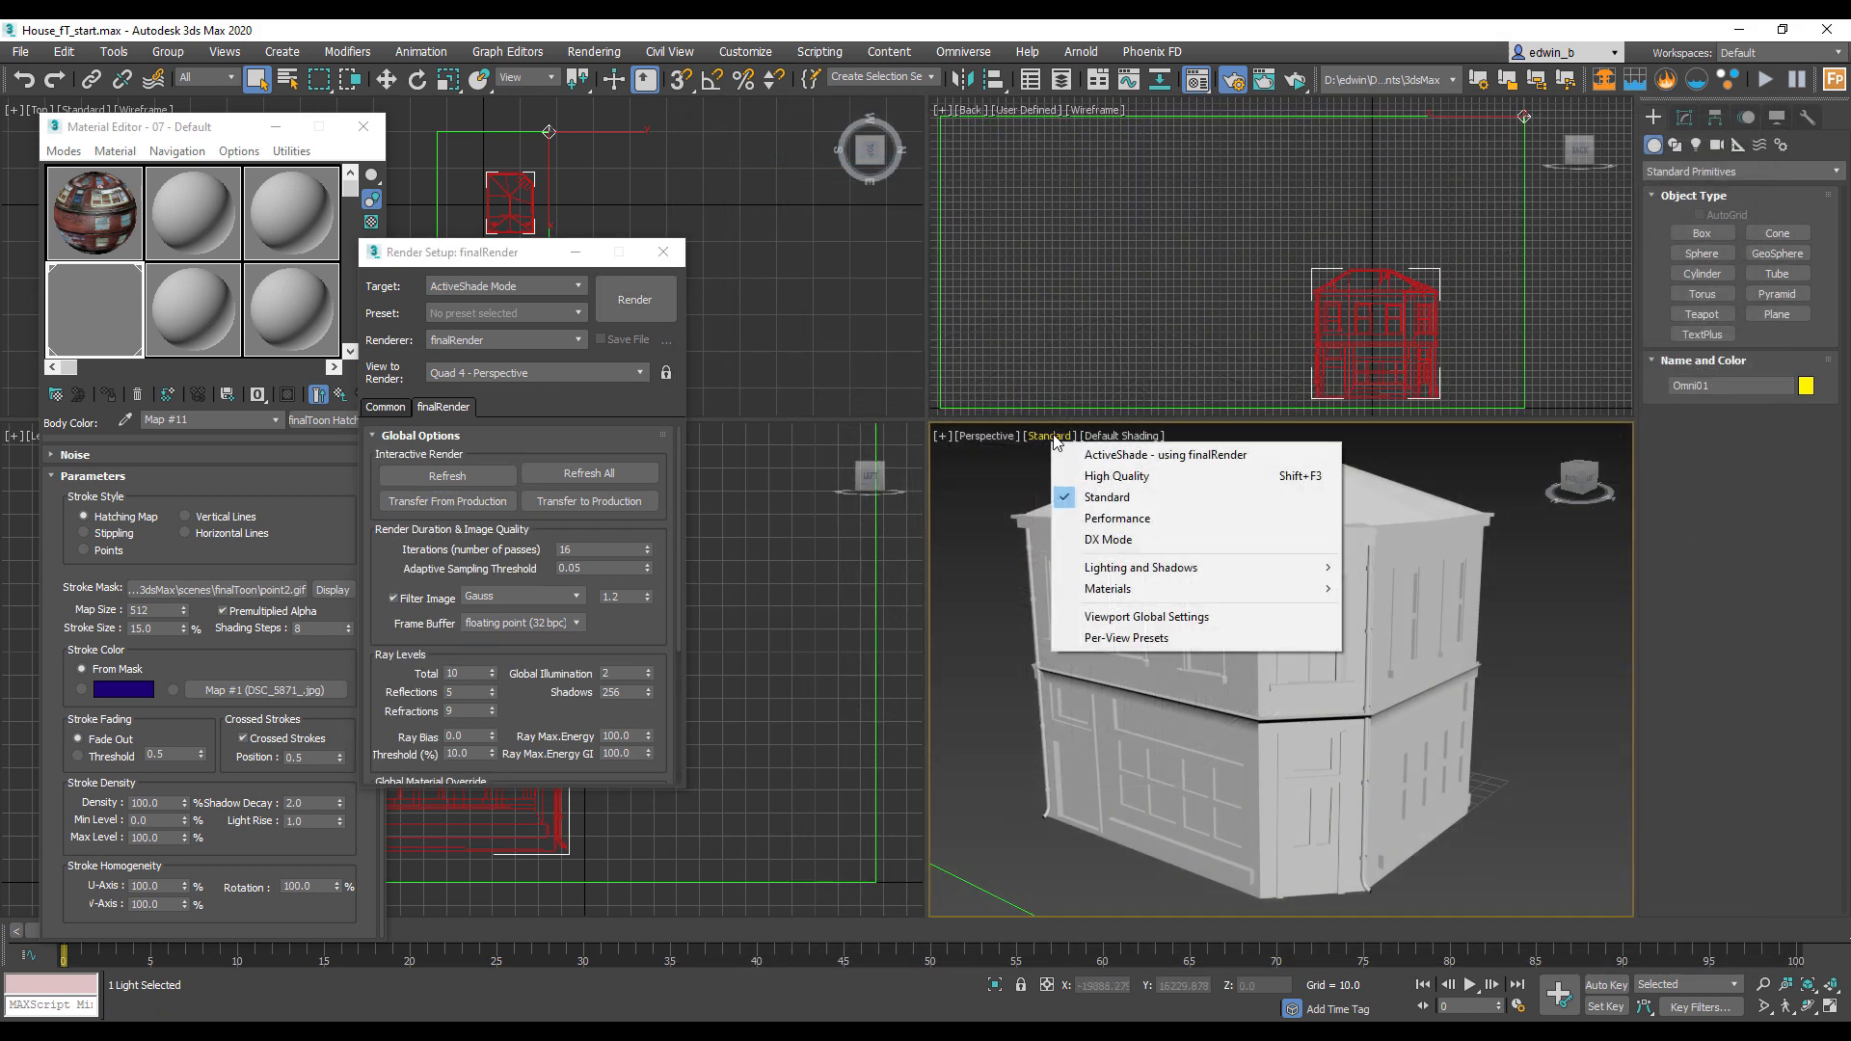
click(1157, 450)
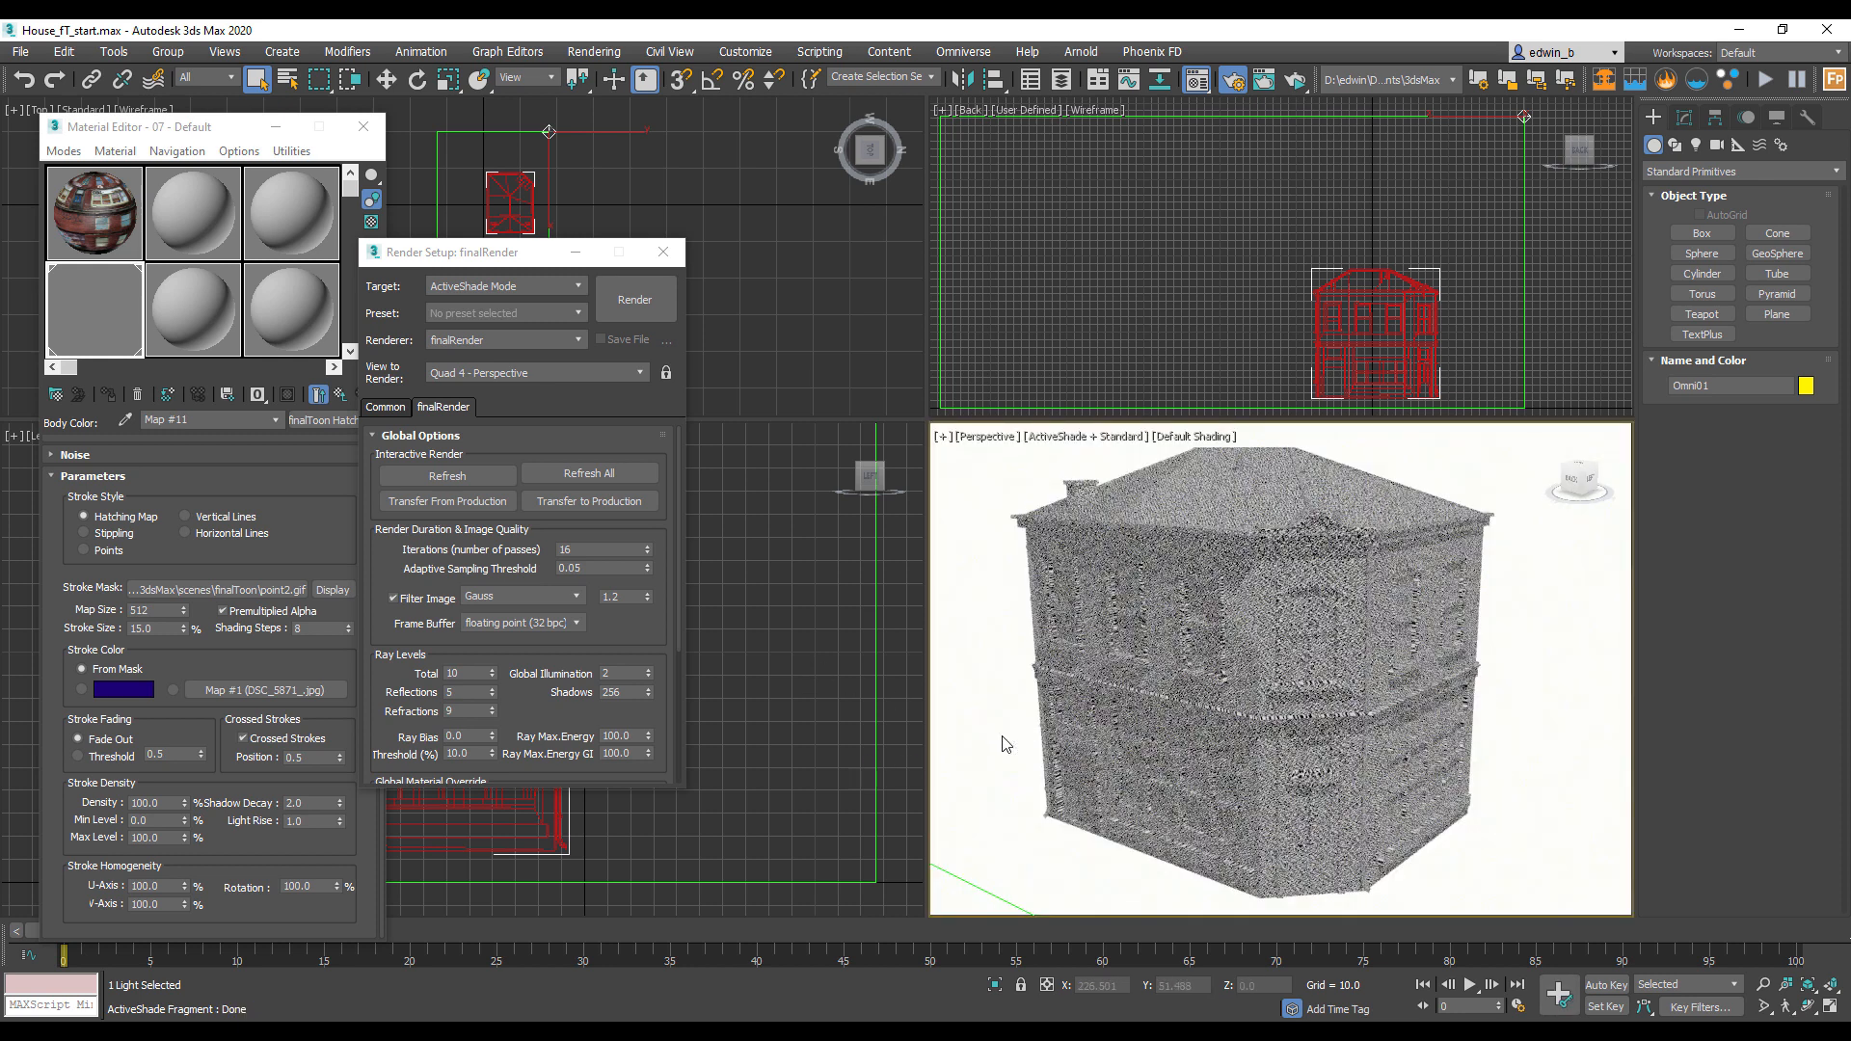
Step: Switch the hatching Stroke Color from From Mask to the solid dark blue colour
click(84, 693)
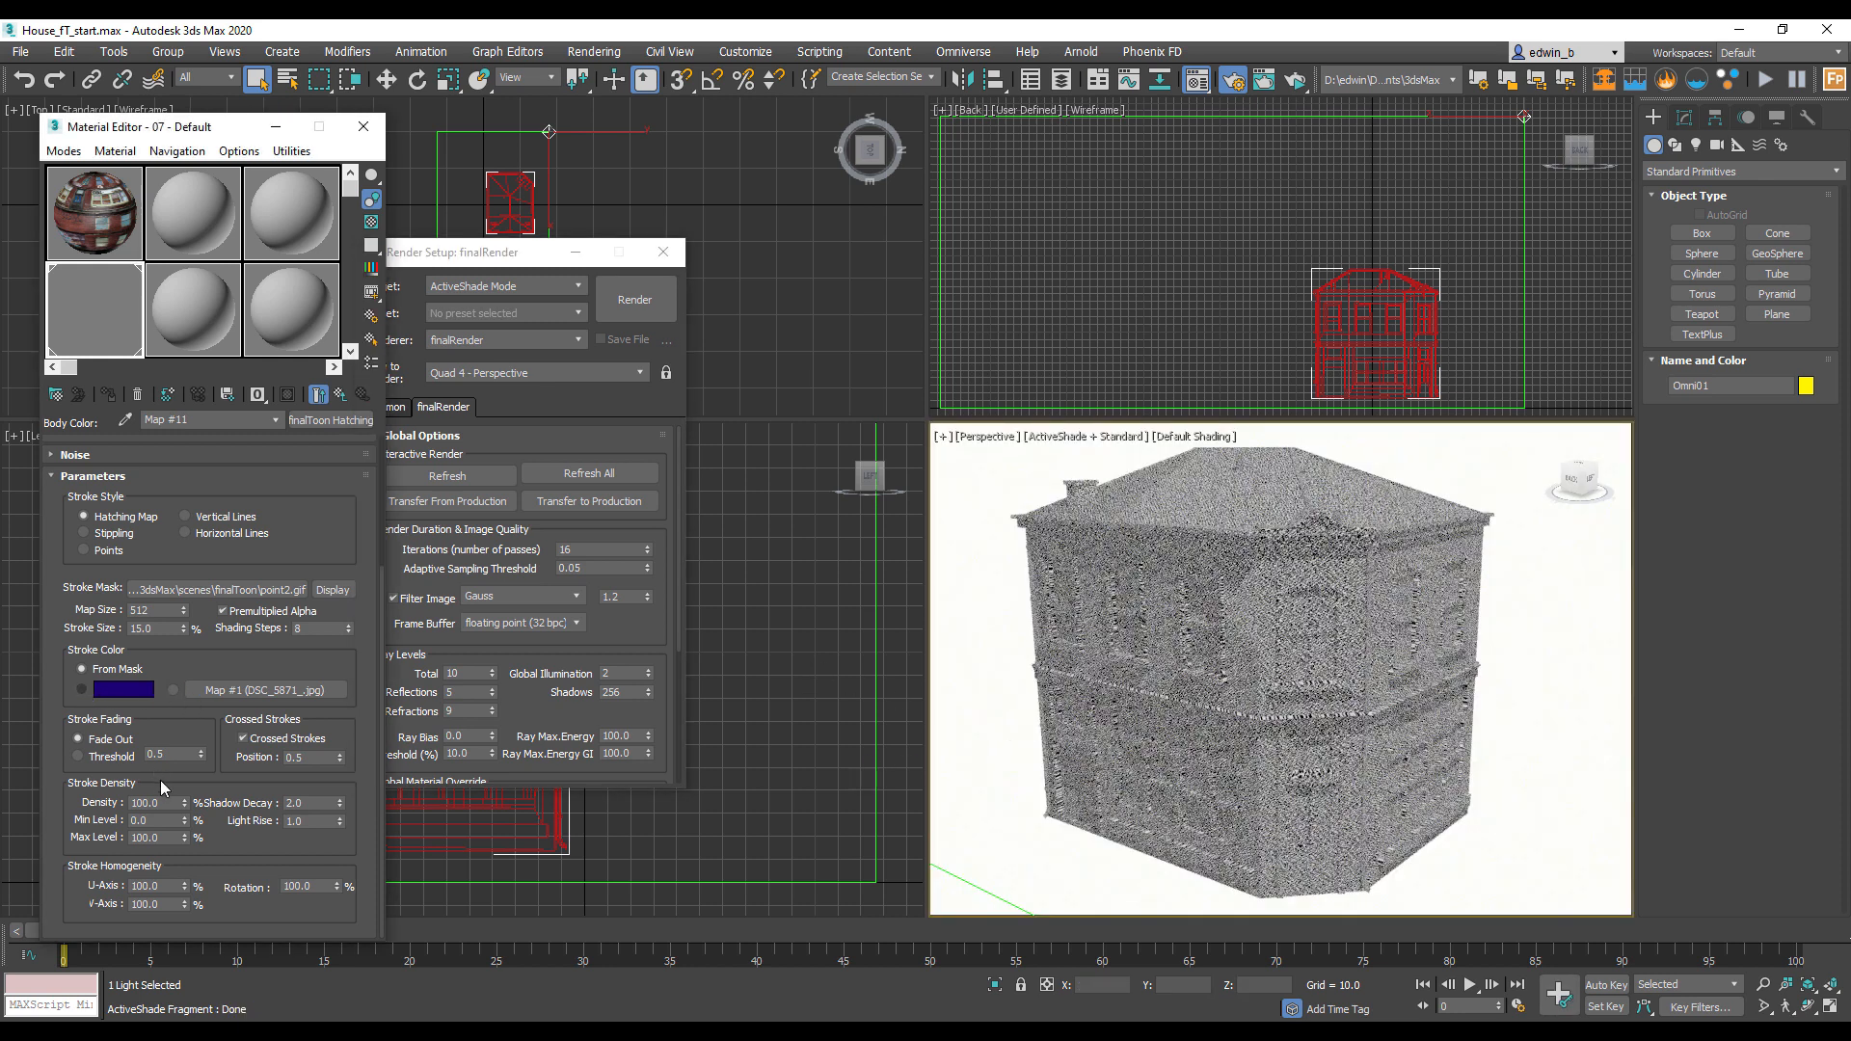
click(81, 689)
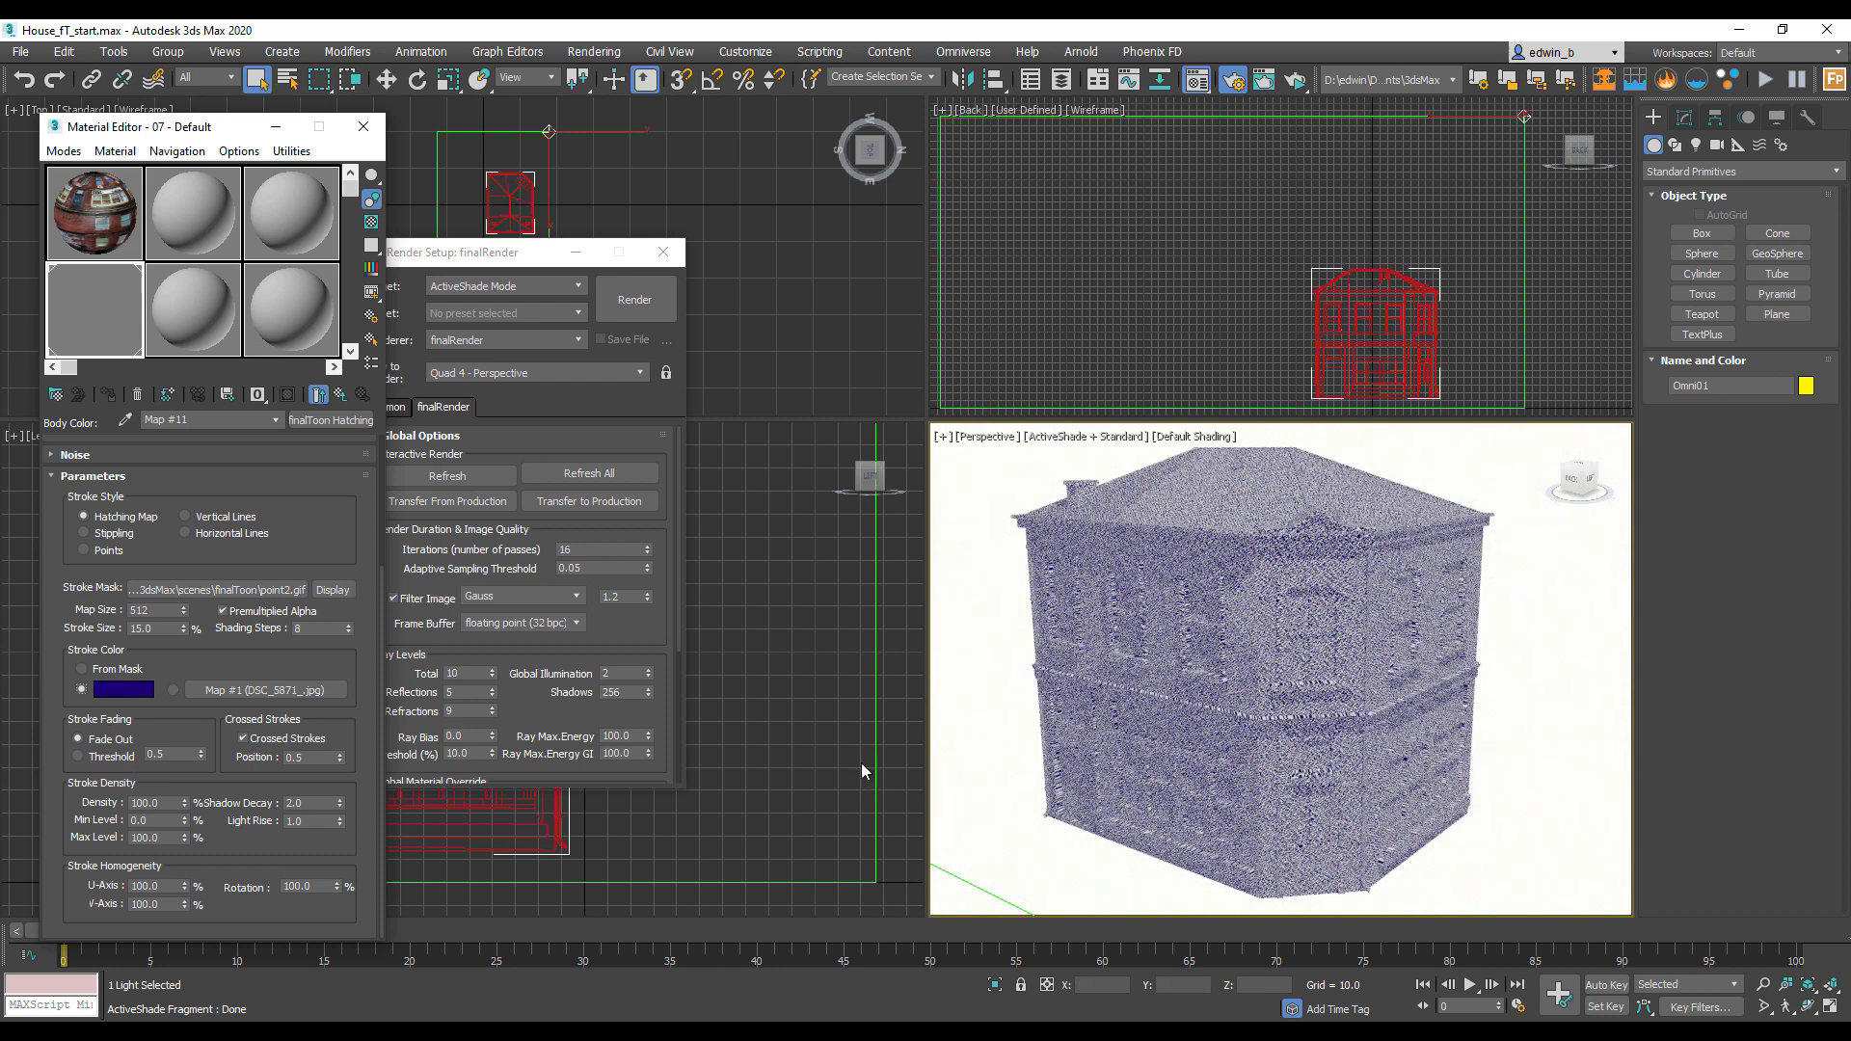
Step: Load Cross-03.gif as the hatching Stroke Mask and set the Stroke Size to 8%
click(231, 590)
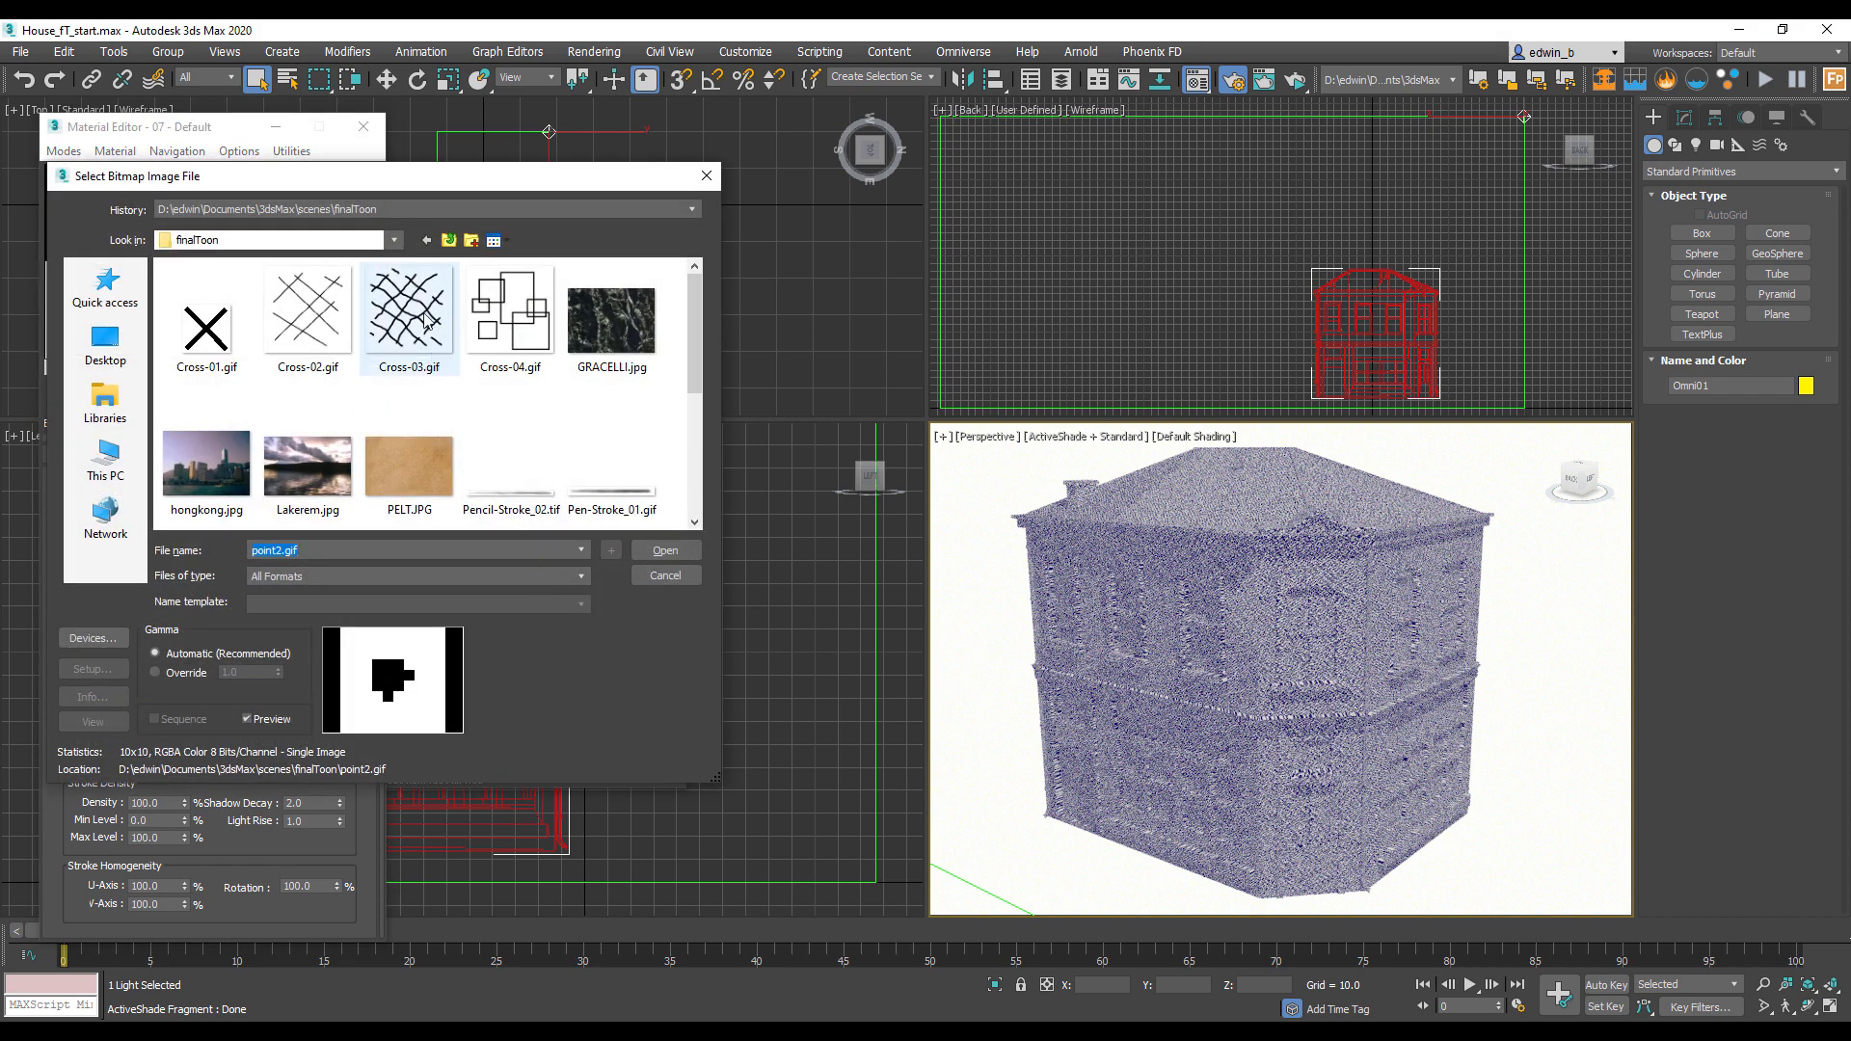
click(418, 321)
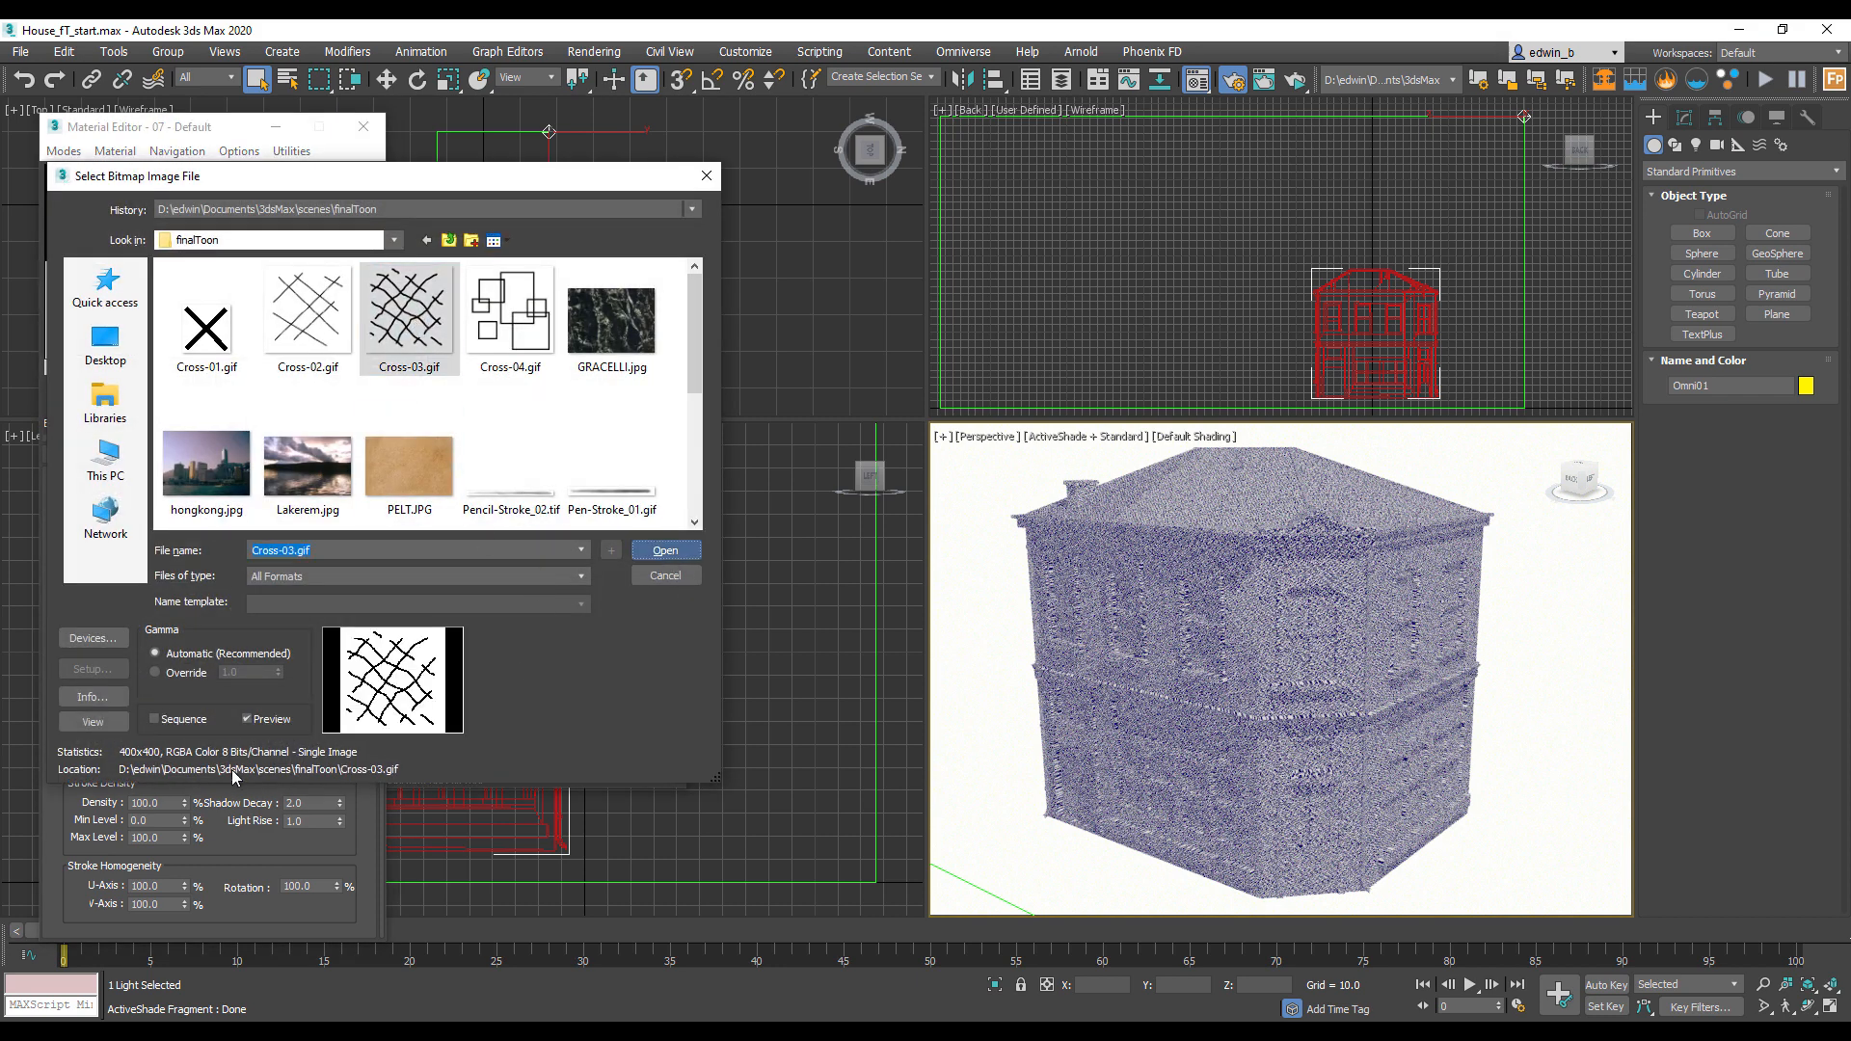
click(665, 576)
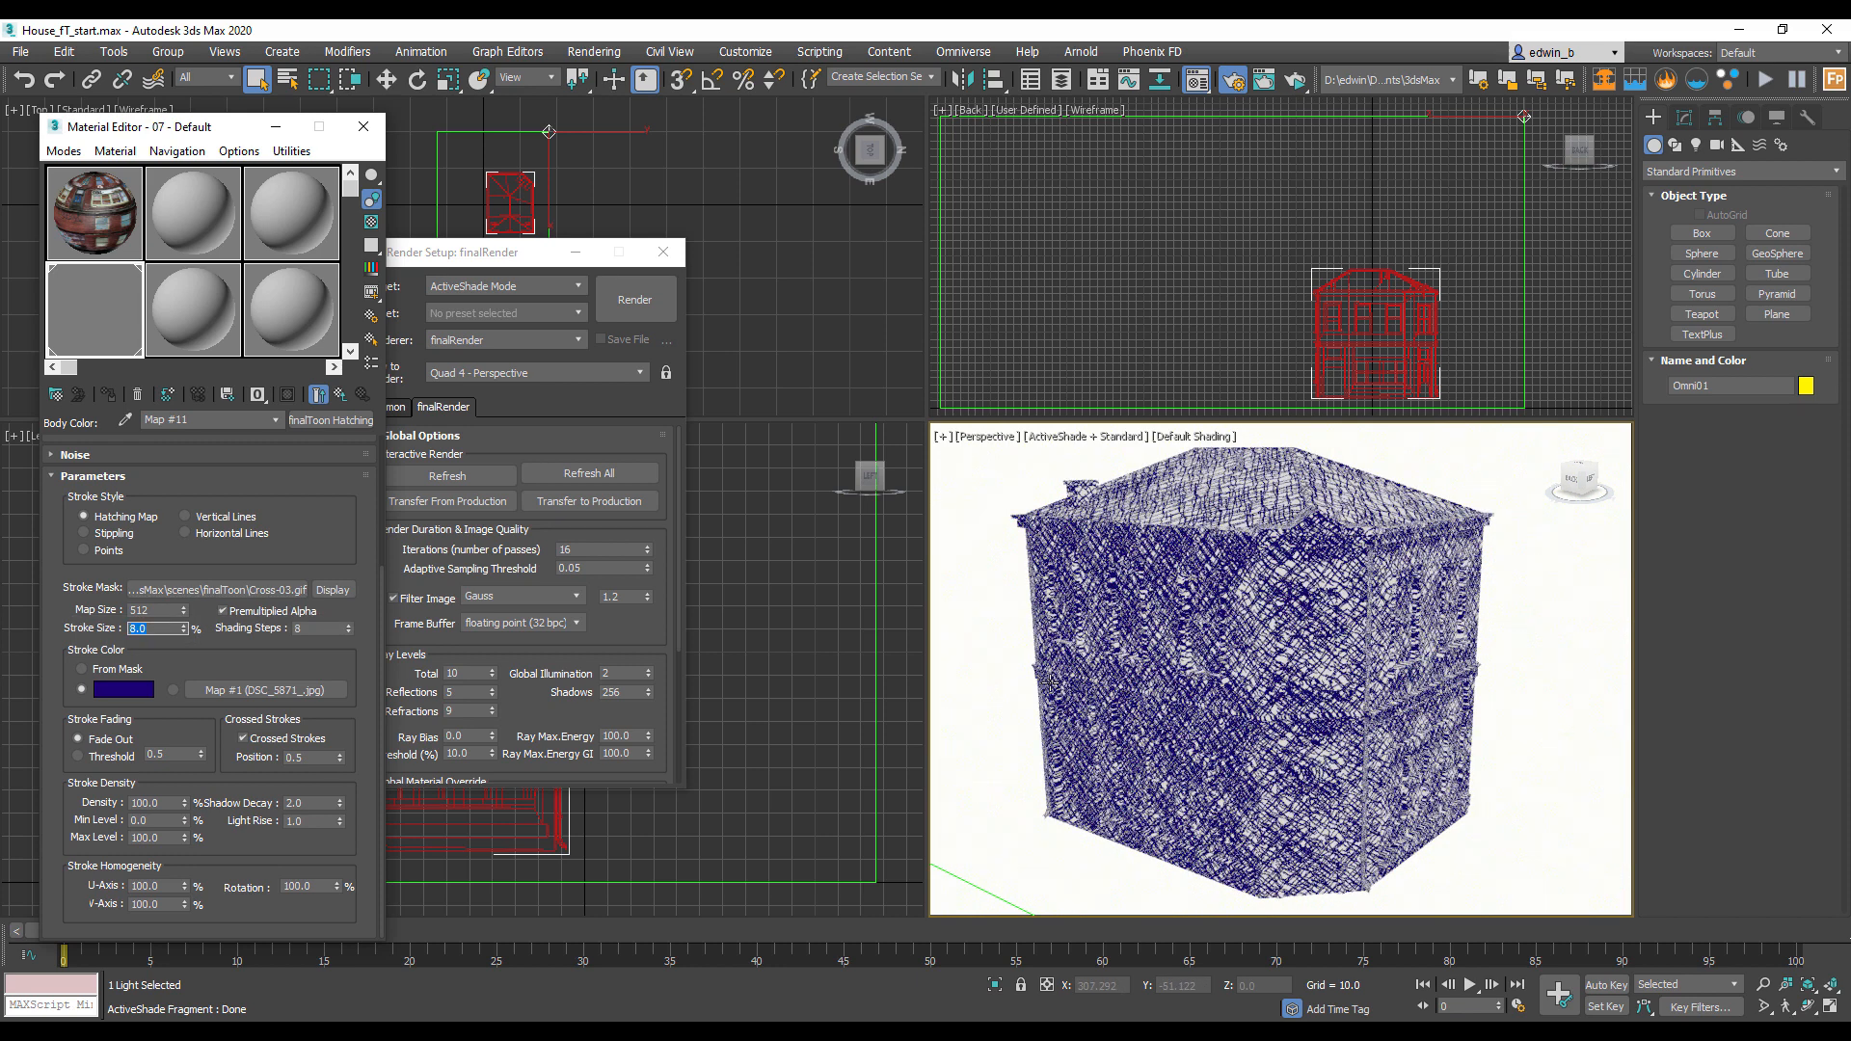
click(535, 703)
scroll(526, 550, down, 3)
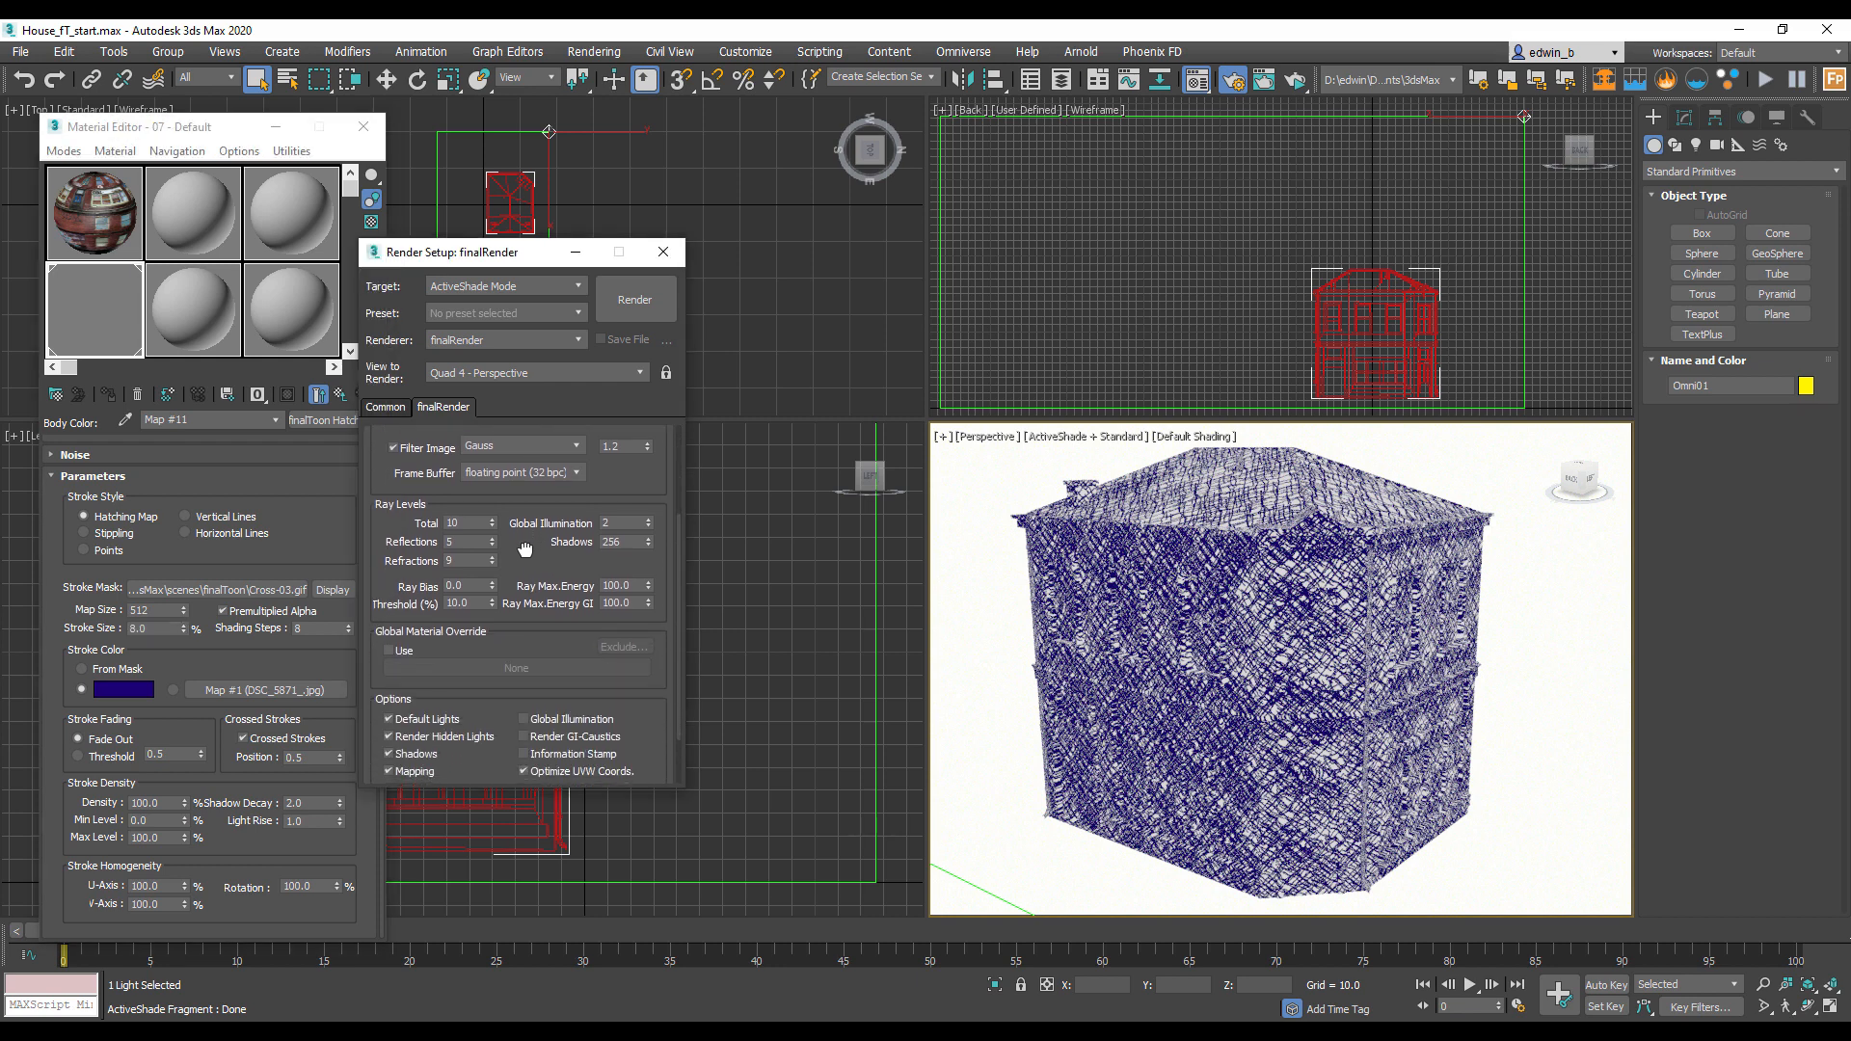
scroll(519, 617, up, 3)
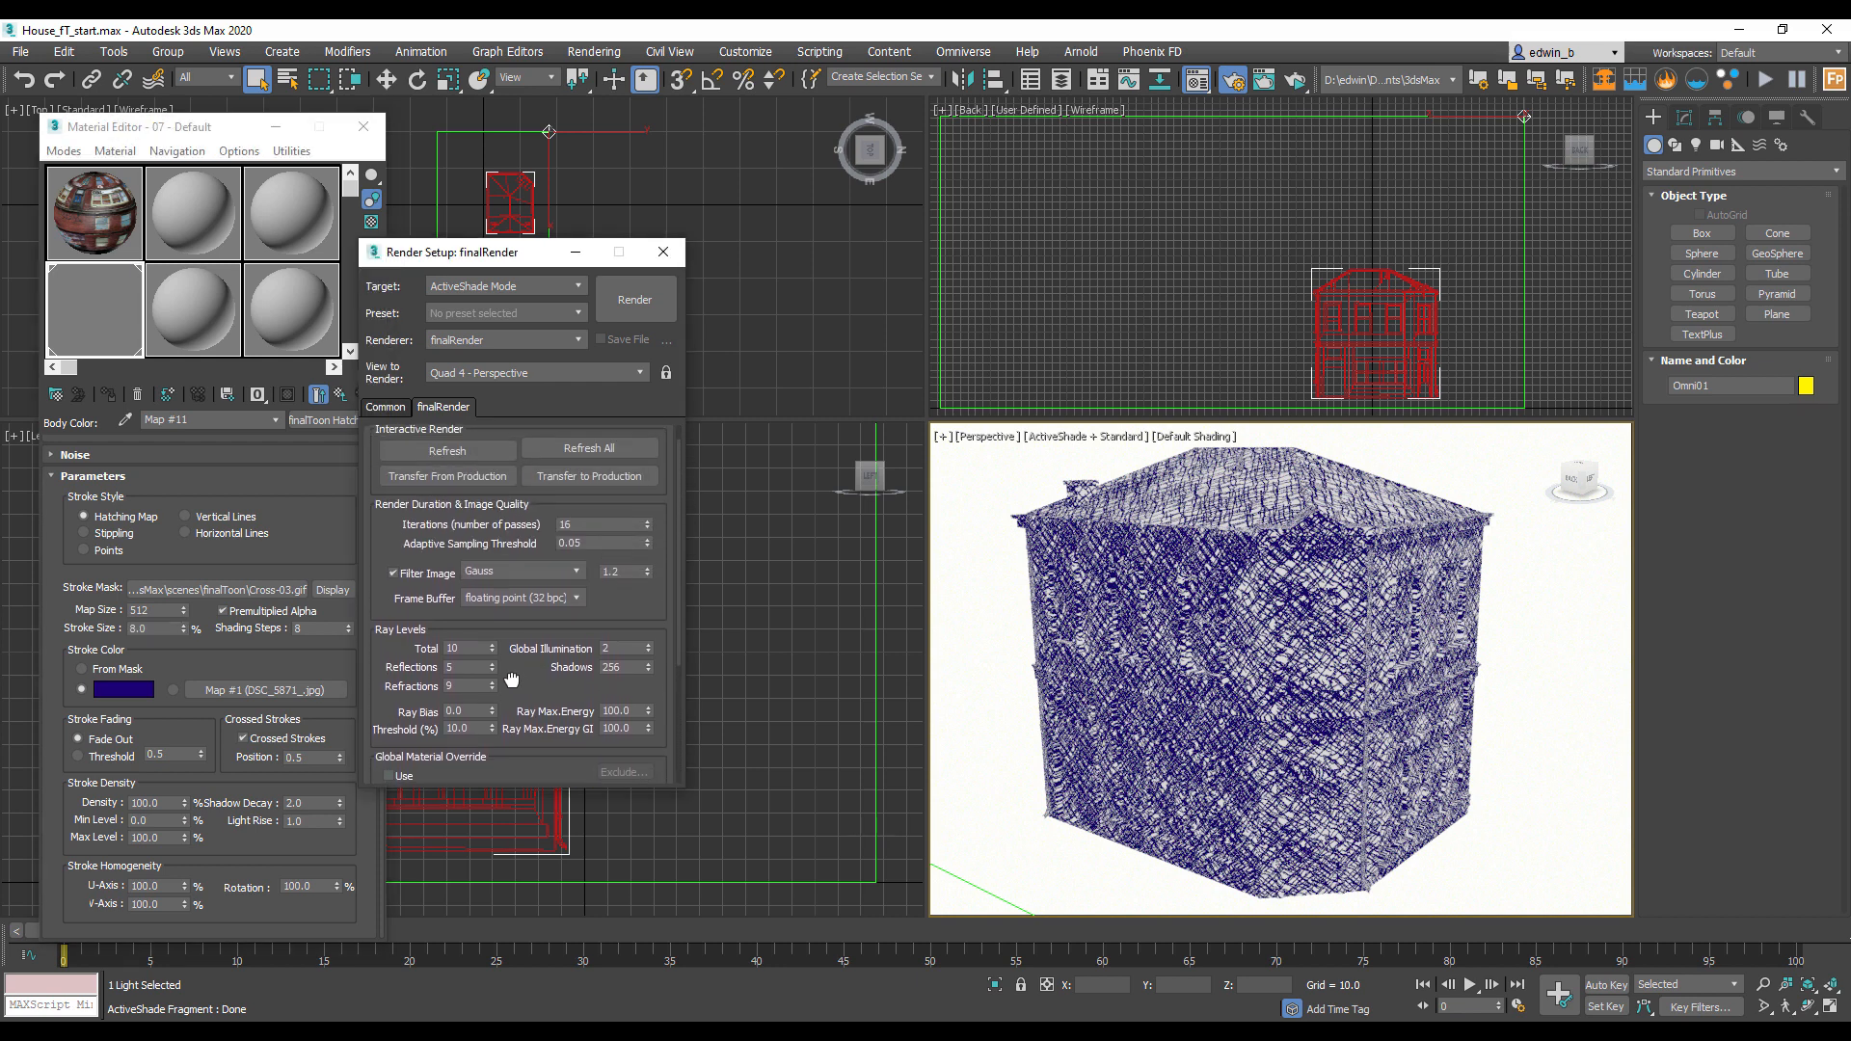
scroll(512, 680, up, 1)
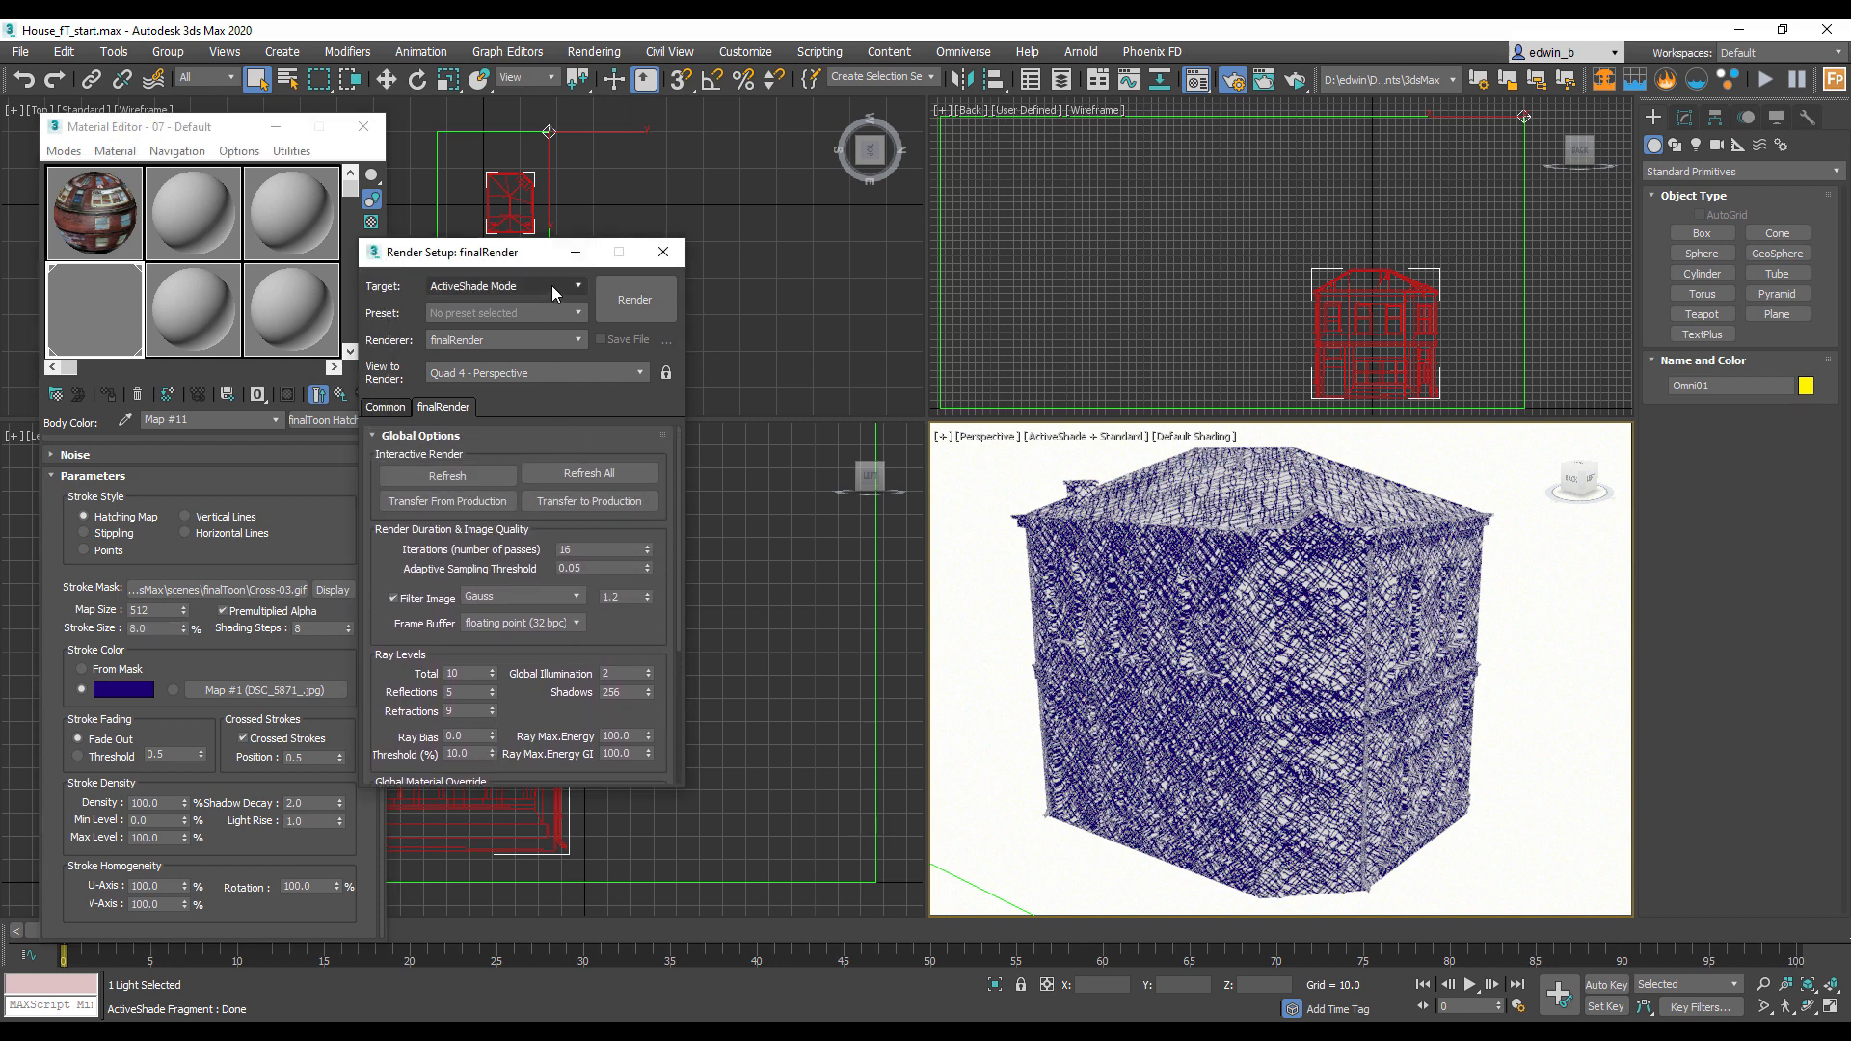
Step: Turn off ActiveShade in the perspective viewport, returning it to Standard display
click(1086, 443)
click(1083, 438)
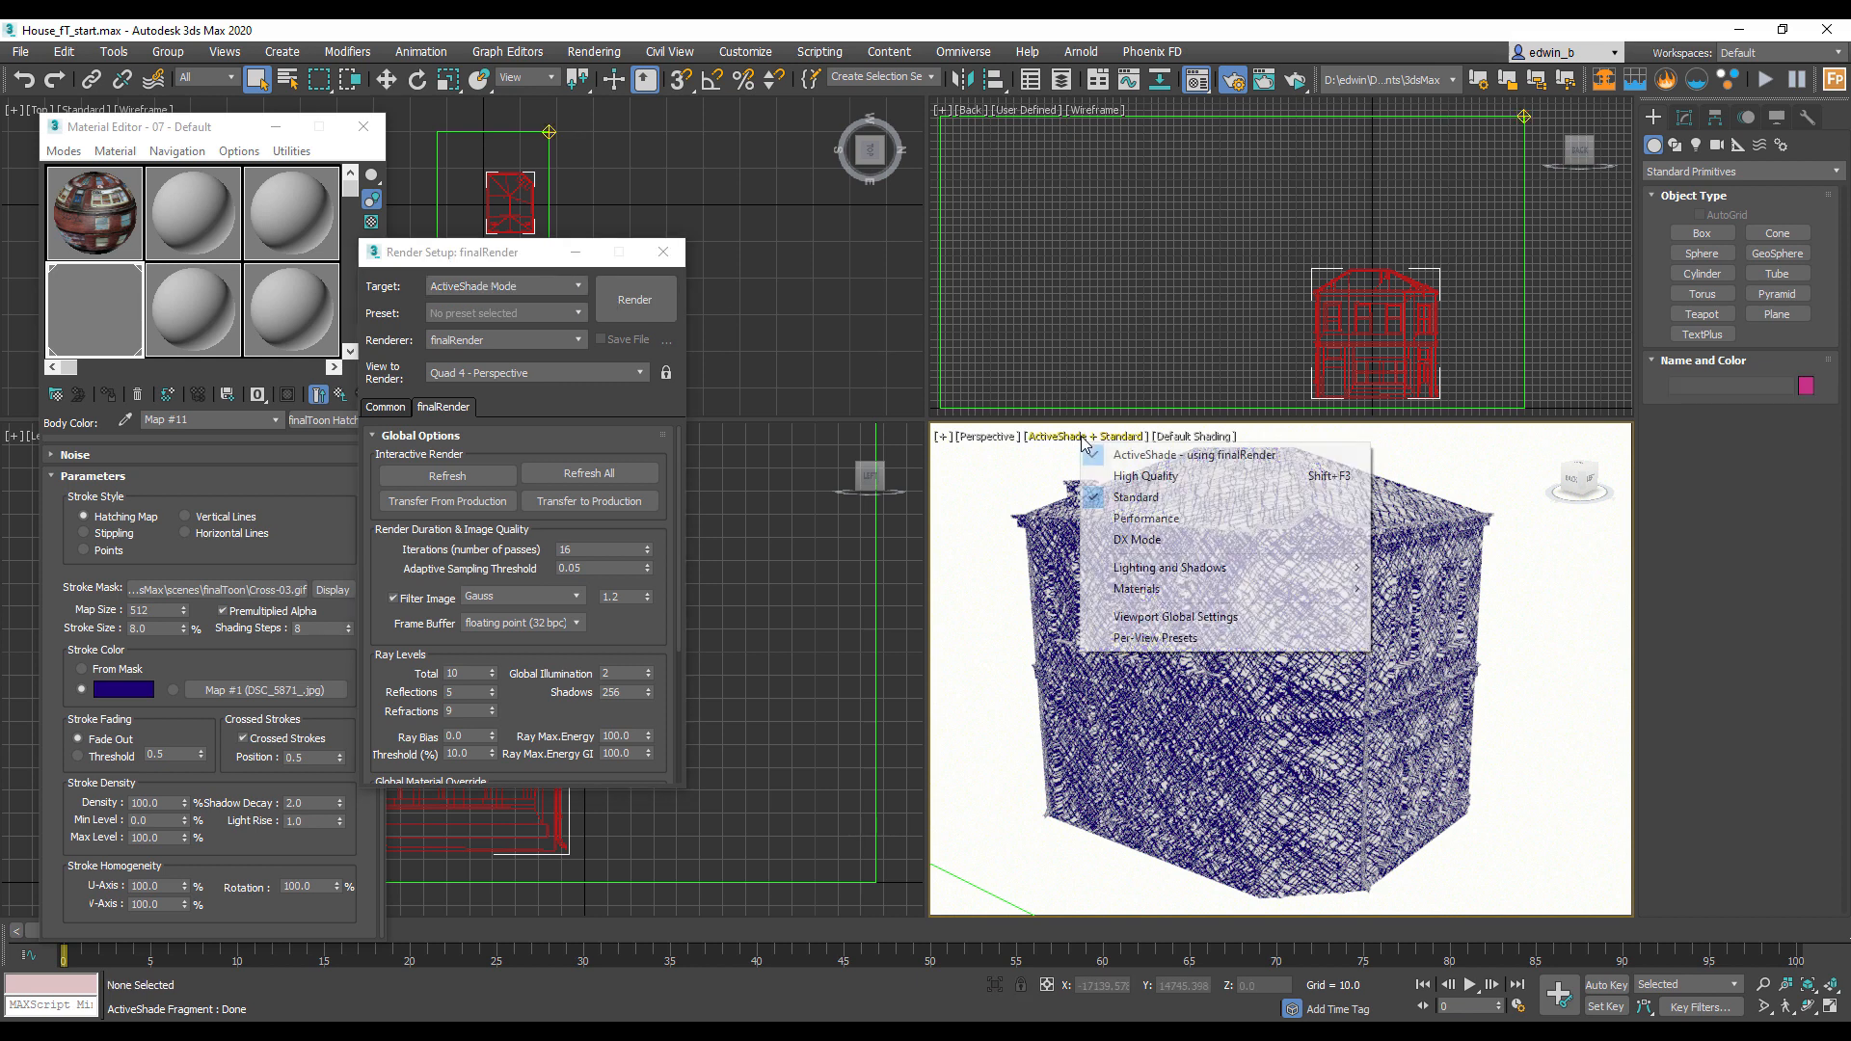
click(1130, 451)
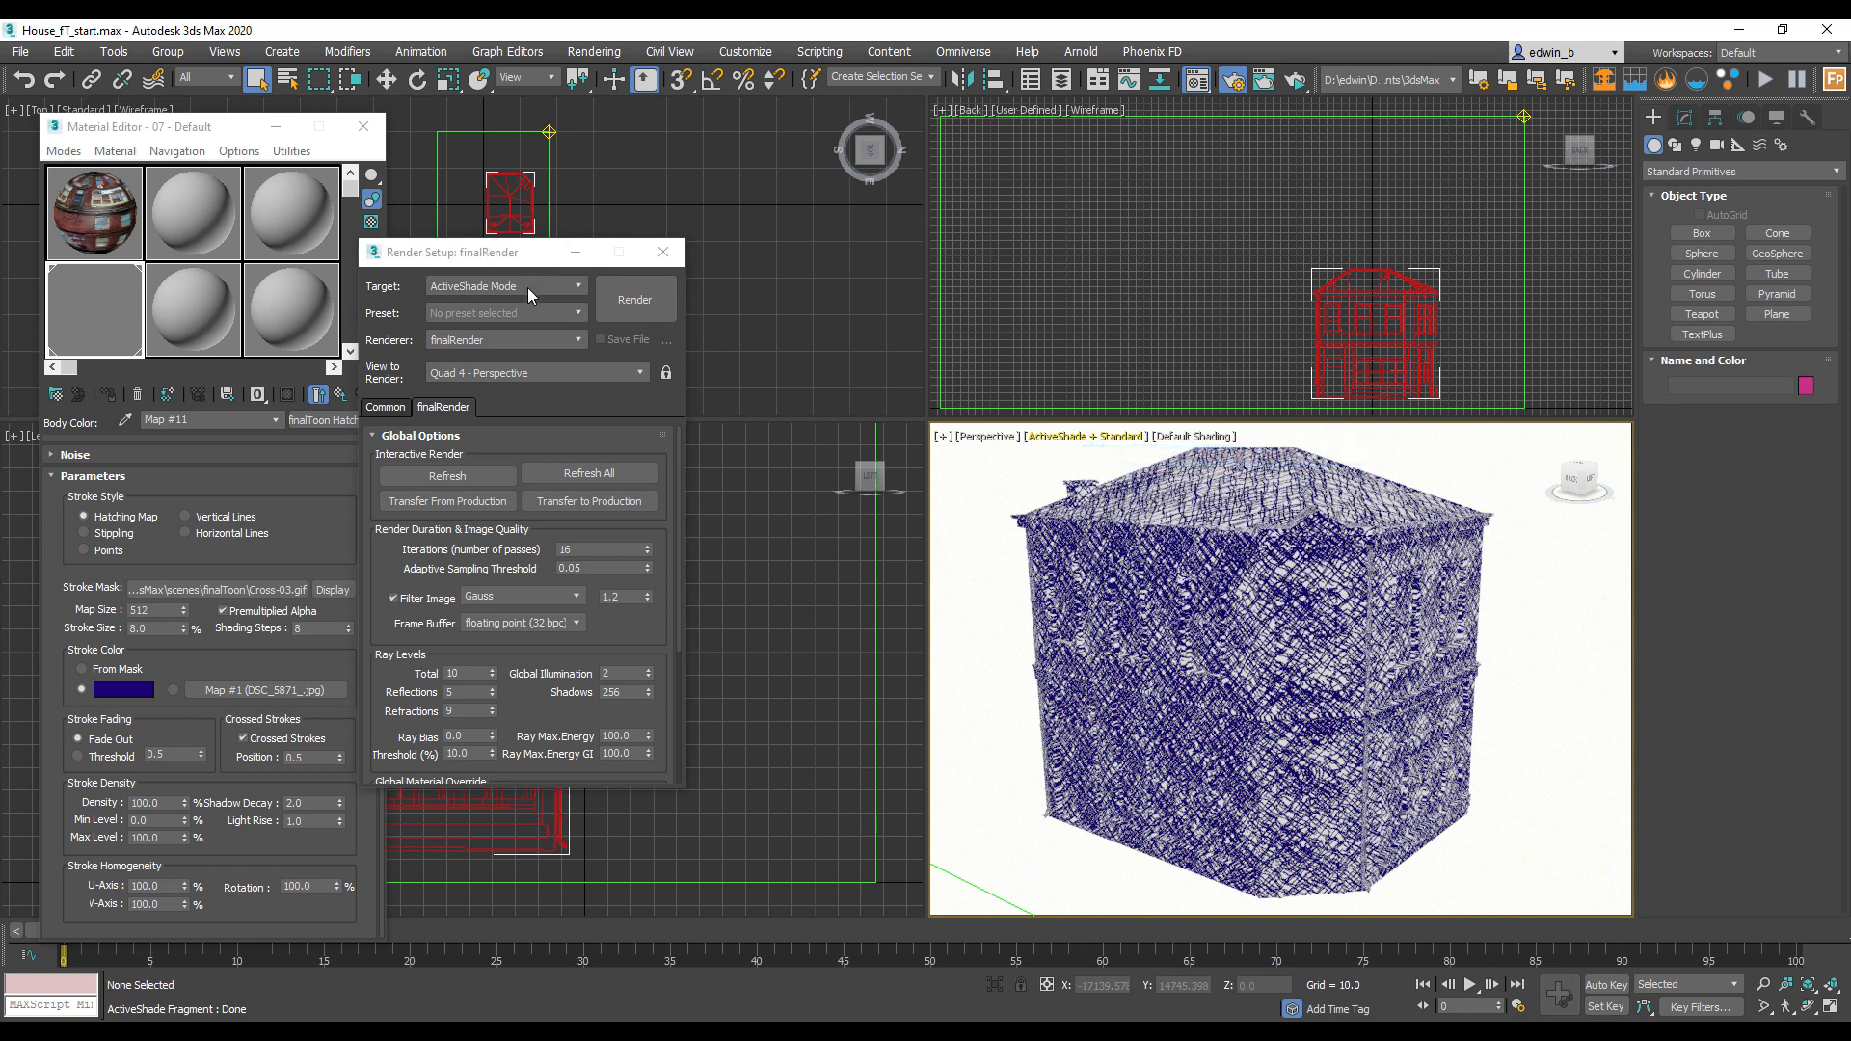
Step: Switch the render target back to Production Rendering Mode and render the perspective view
click(529, 288)
click(495, 307)
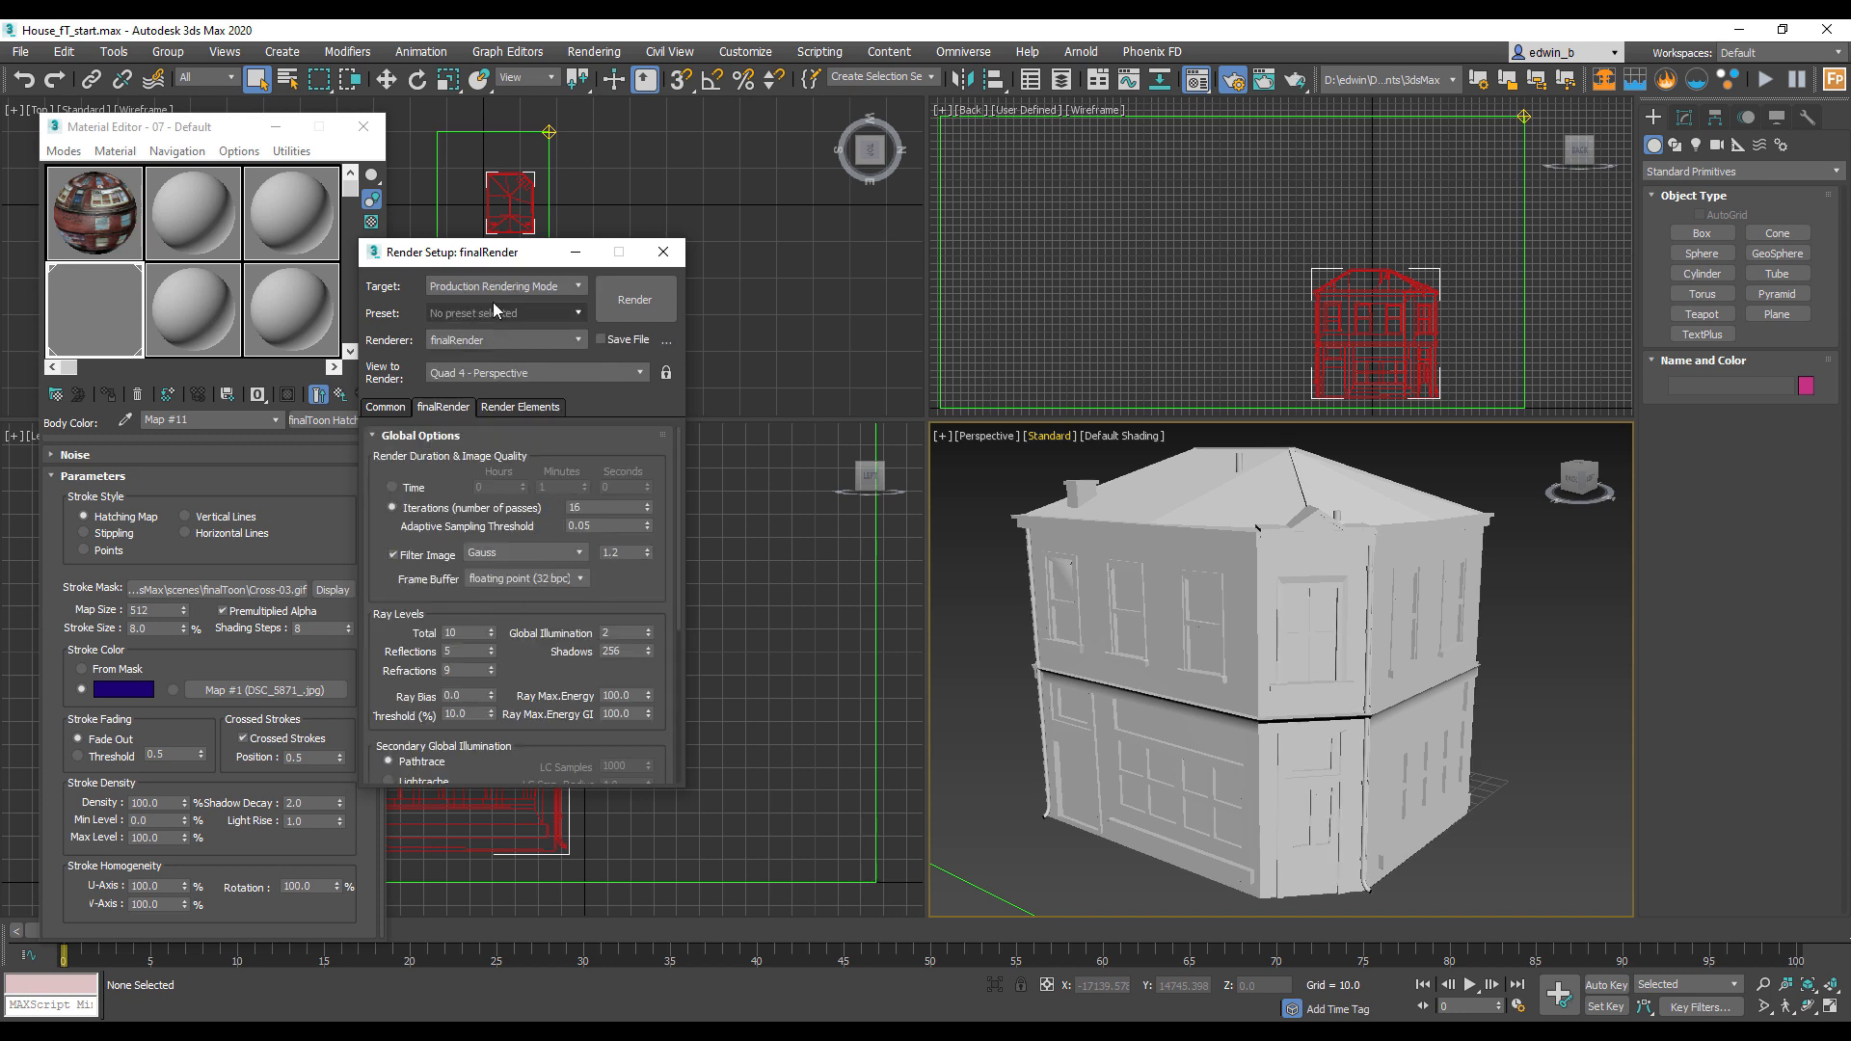
drag(493, 260, 545, 274)
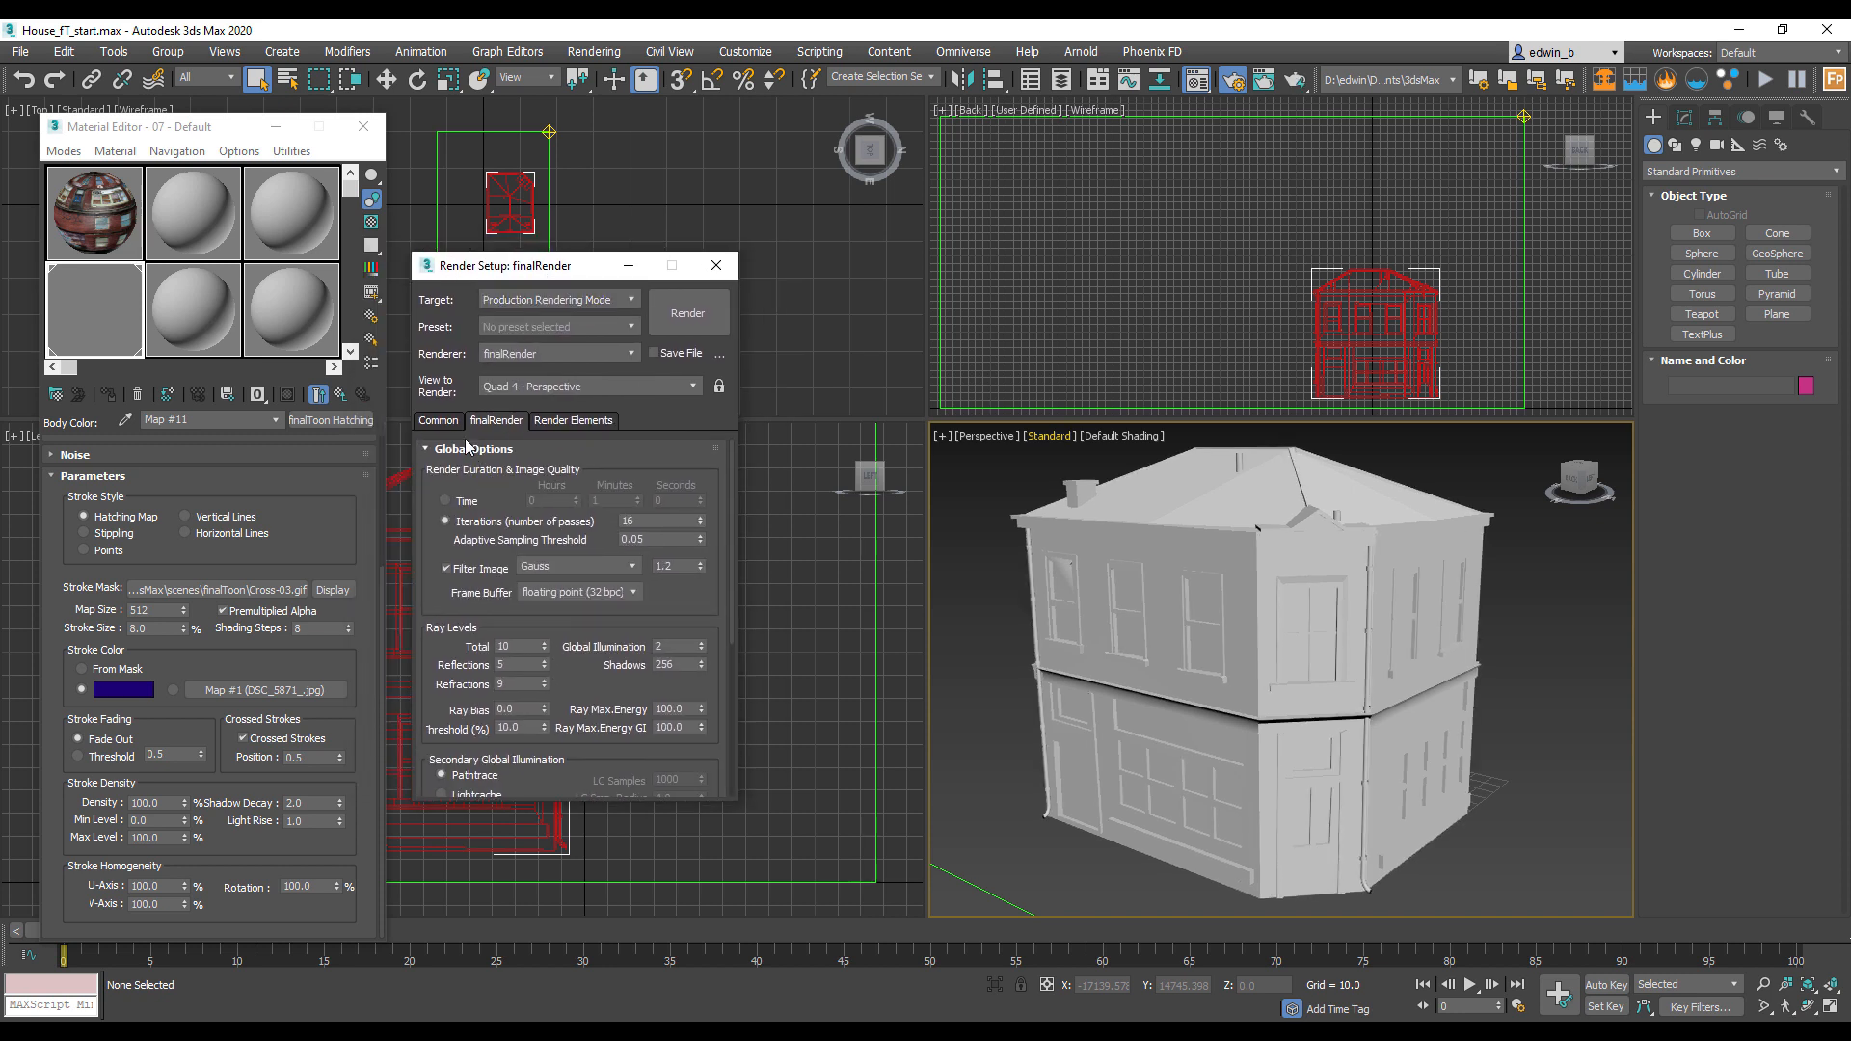
click(687, 313)
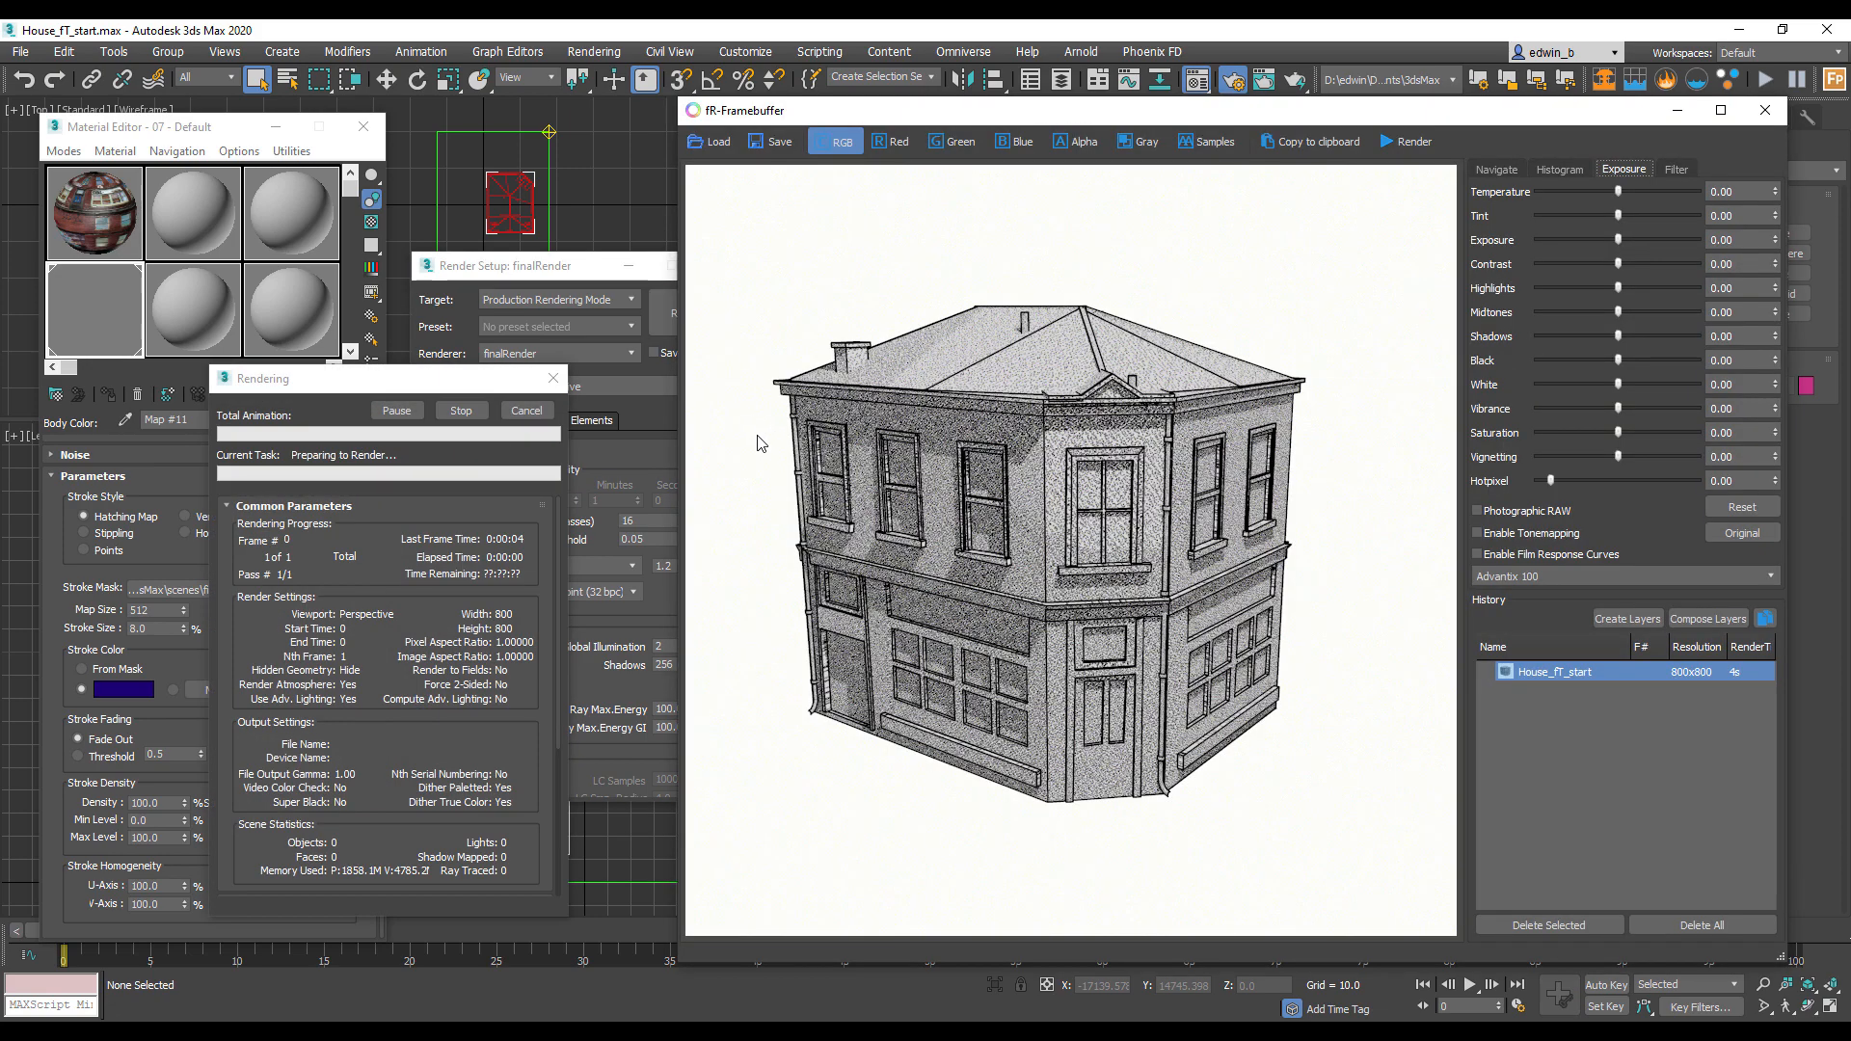